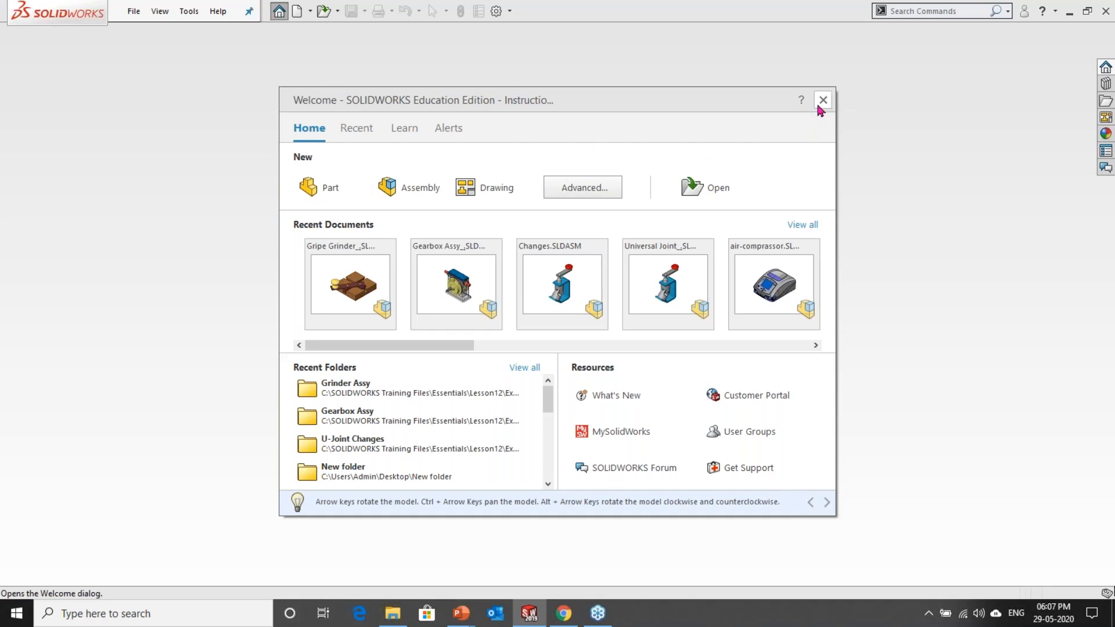
left_click(330, 189)
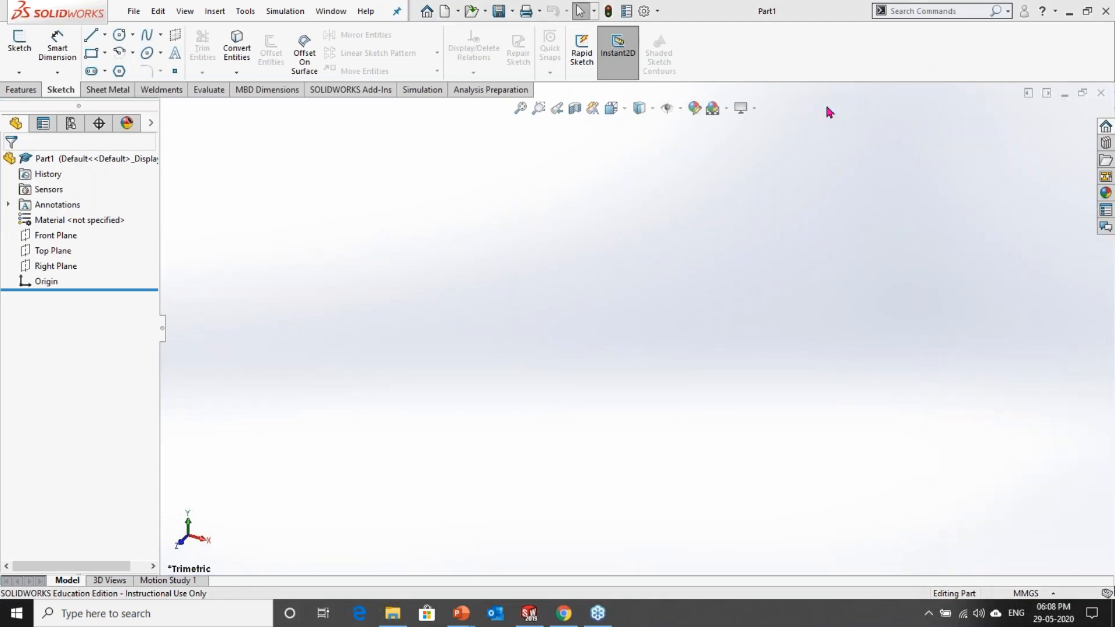
left_click(342, 16)
left_click(367, 134)
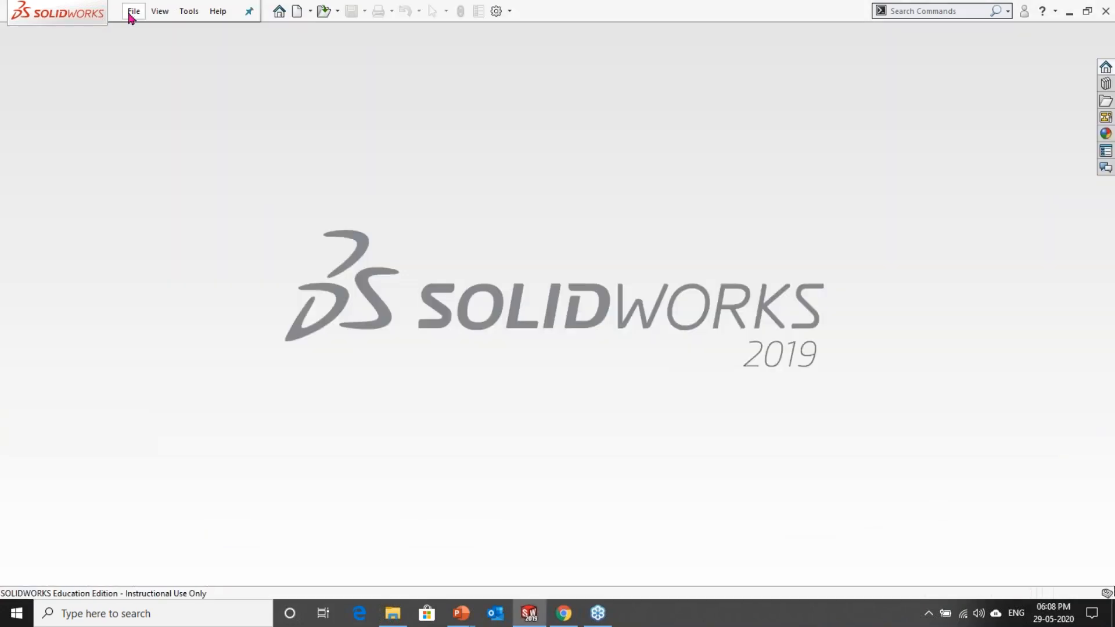
Step: Create a new part document and start a sketch on the Top Plane, viewed normal to the plane
left_click(131, 18)
left_click(150, 35)
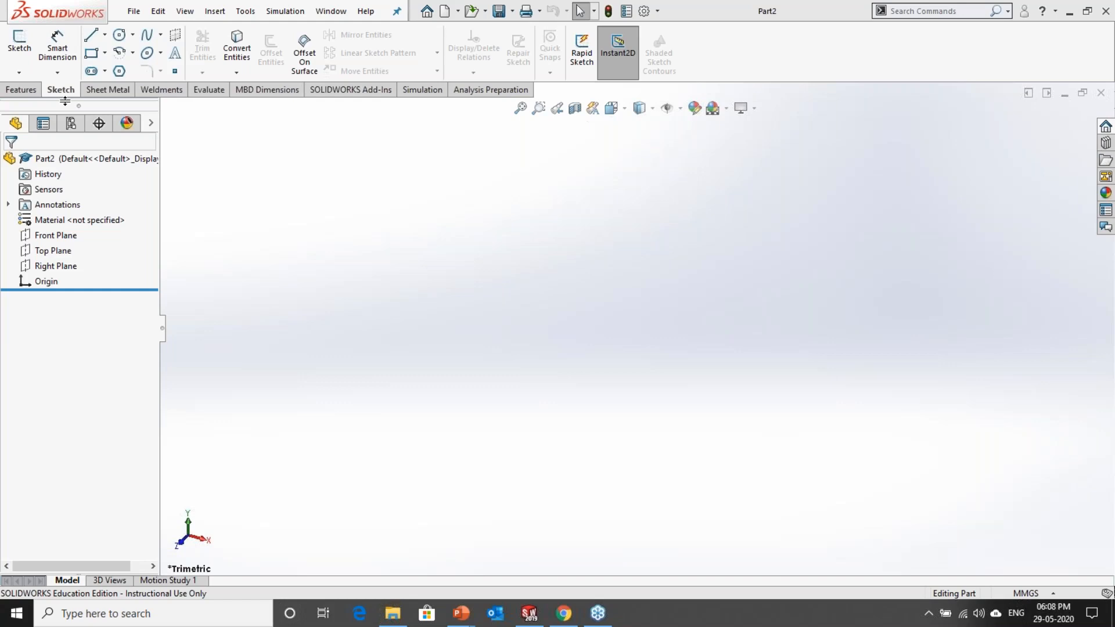
left_click(54, 251)
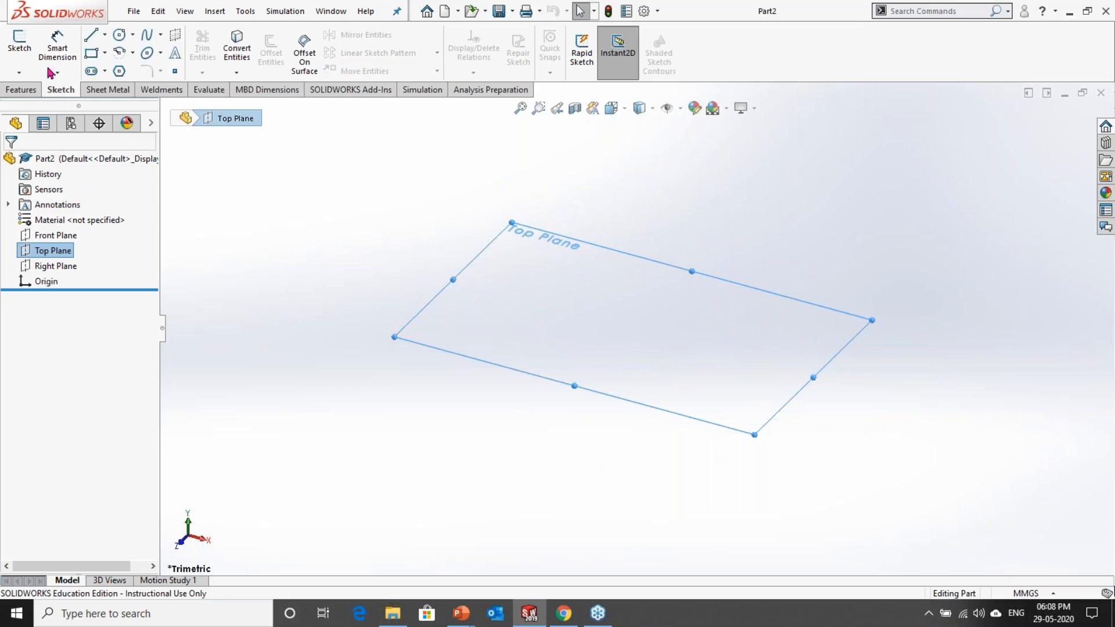
left_click(20, 41)
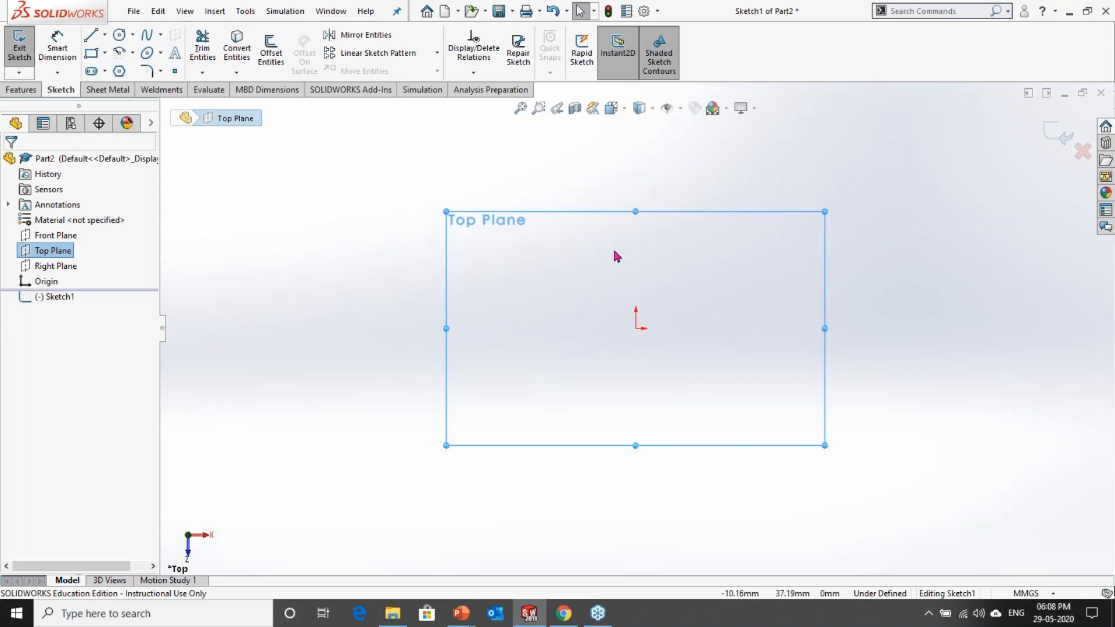
mouse_move(615, 254)
middle_mouse_down()
mouse_move(394, 306)
mouse_move(383, 326)
middle_mouse_up()
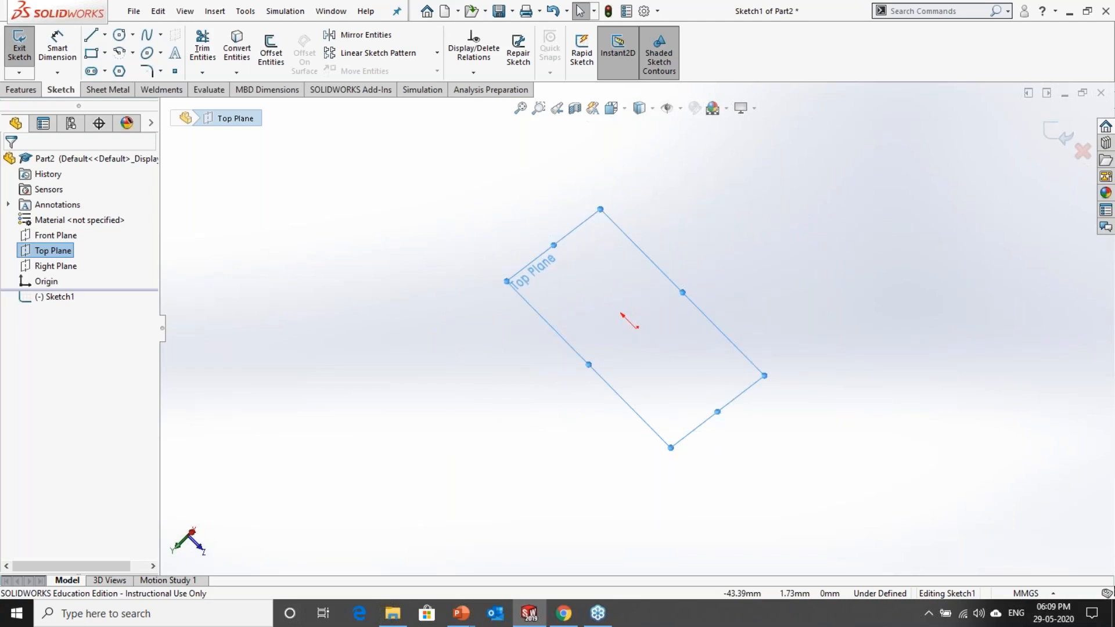
key("ctrl+8")
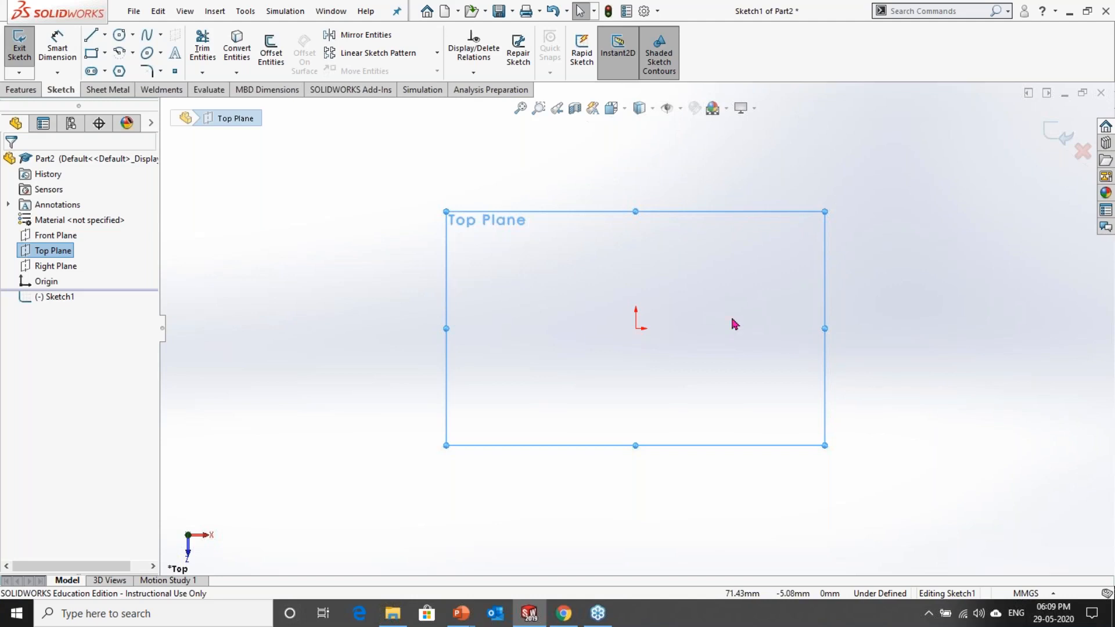
Step: Sketch a horizontal line about 142 mm long to the right from the origin
left_click(105, 36)
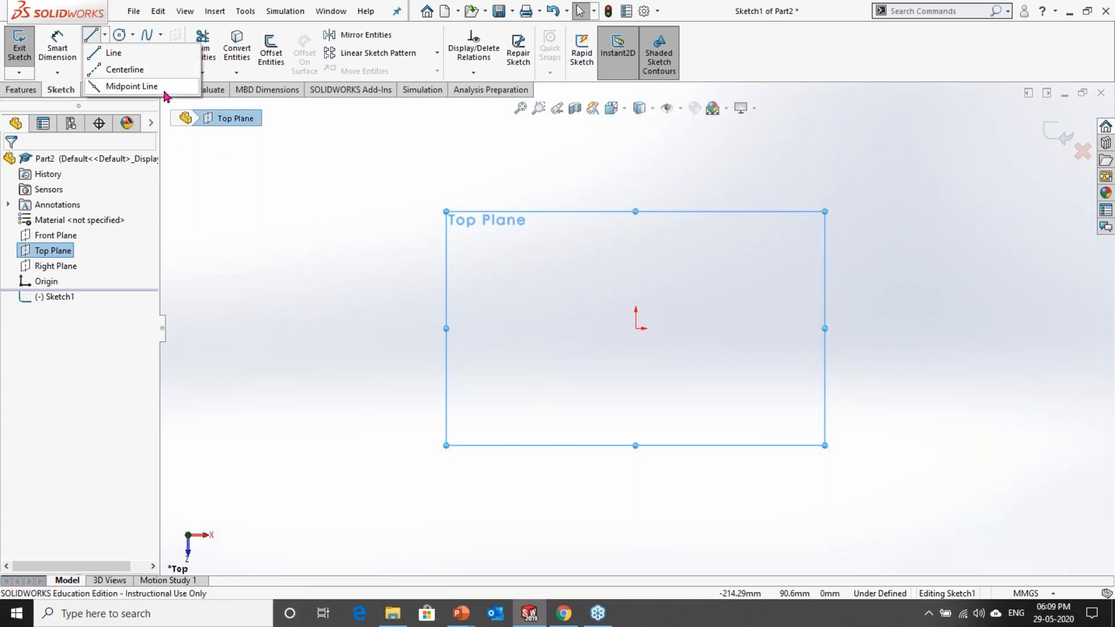
left_click(129, 58)
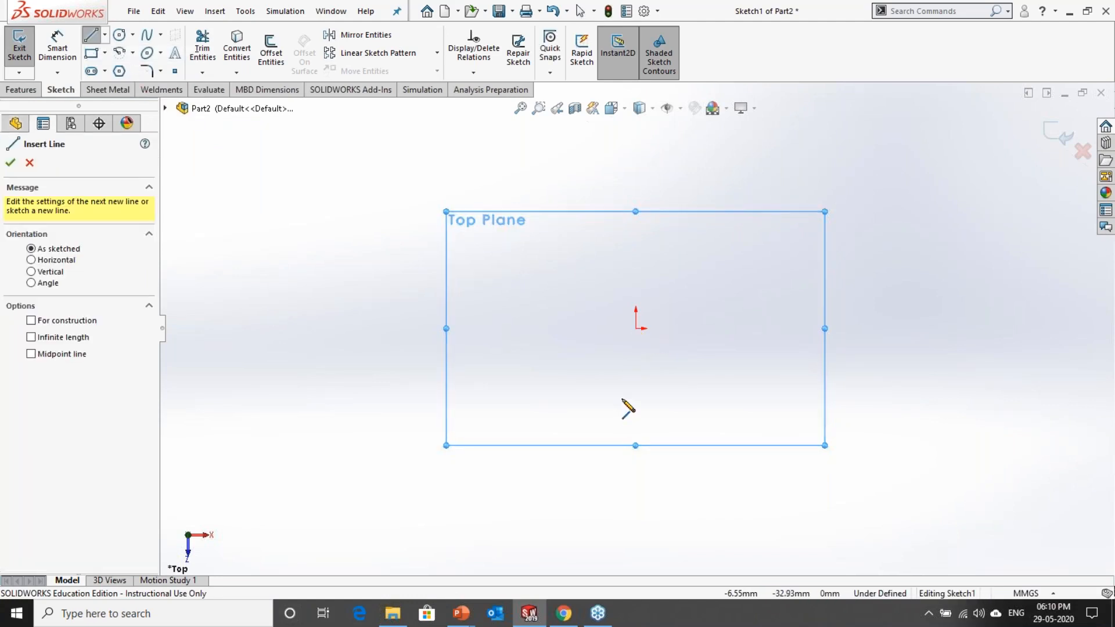
left_click(637, 331)
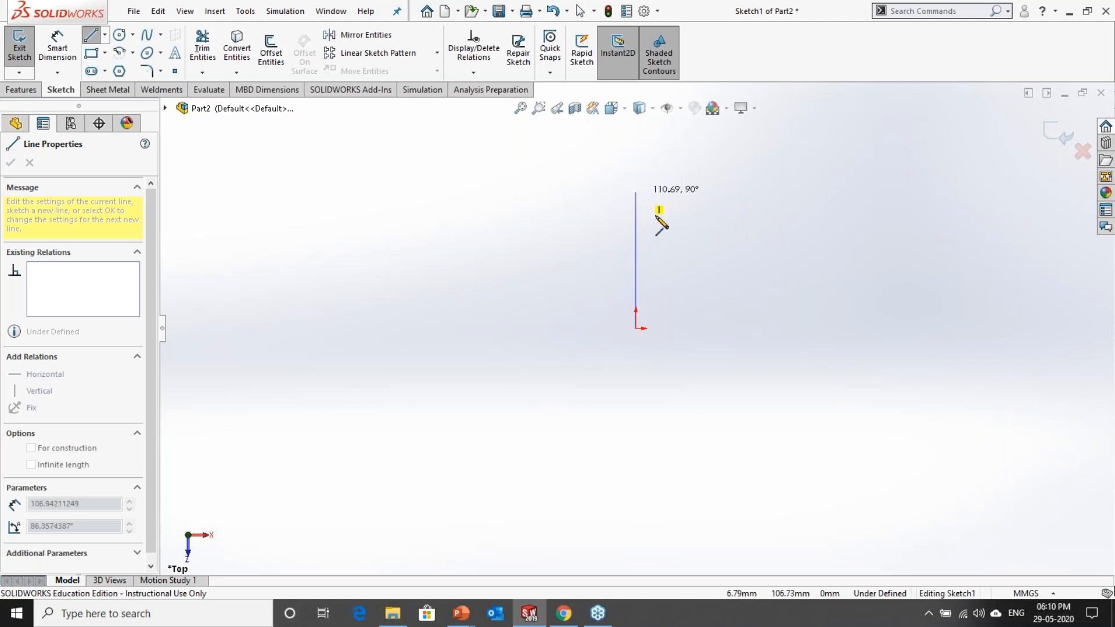
left_click(811, 328)
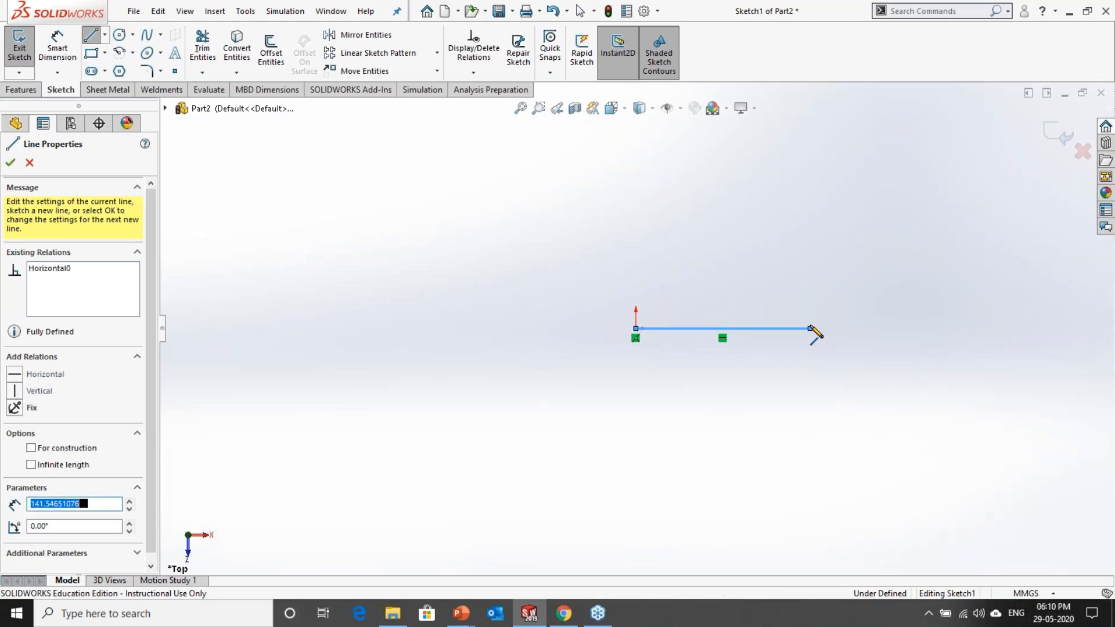
key("Escape")
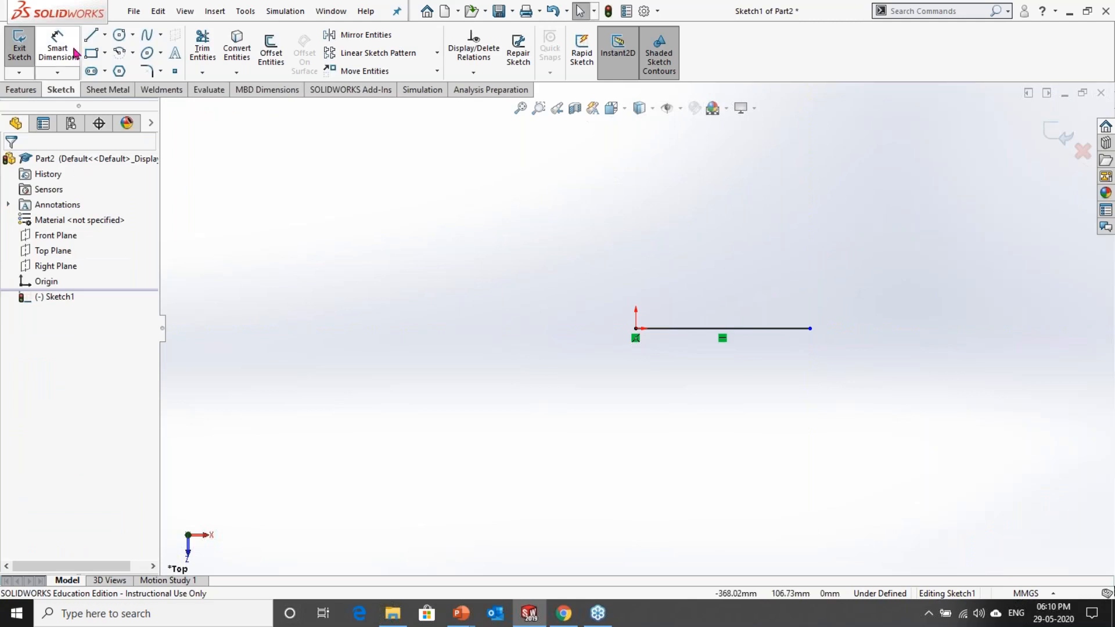
Step: Dimension the horizontal line's length below it and set it to 150 mm
left_click(58, 50)
left_click(668, 330)
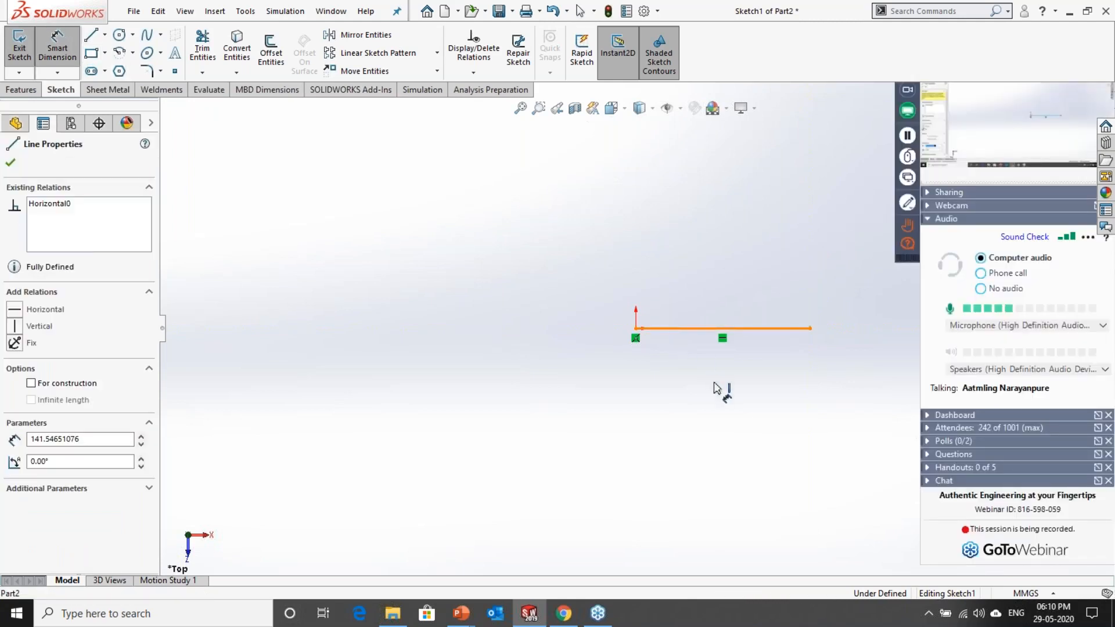
left_click(725, 387)
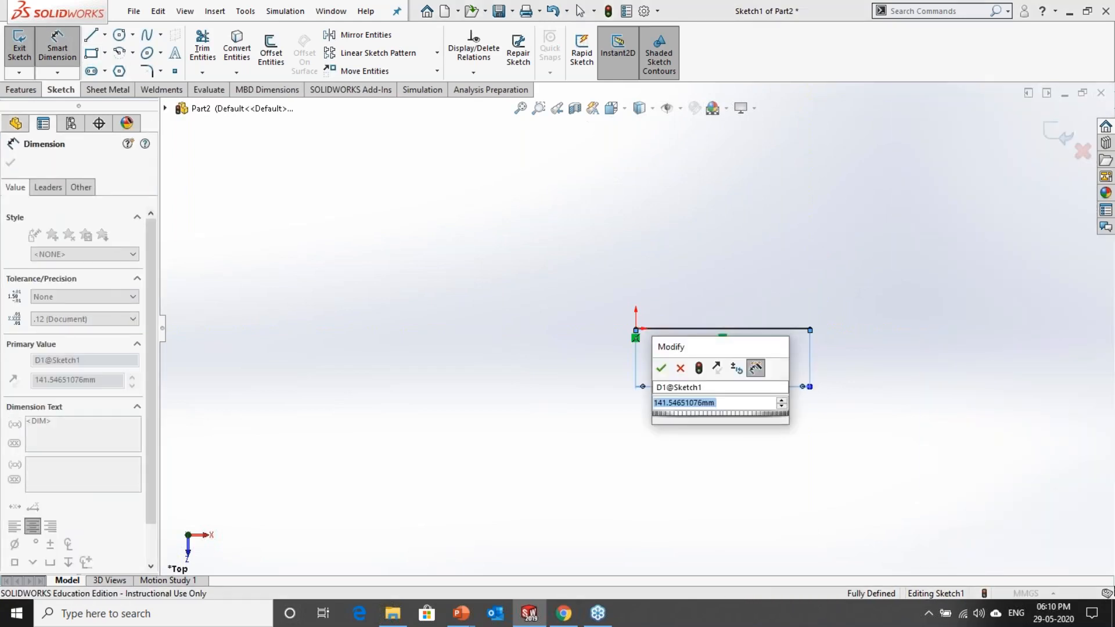
type("150")
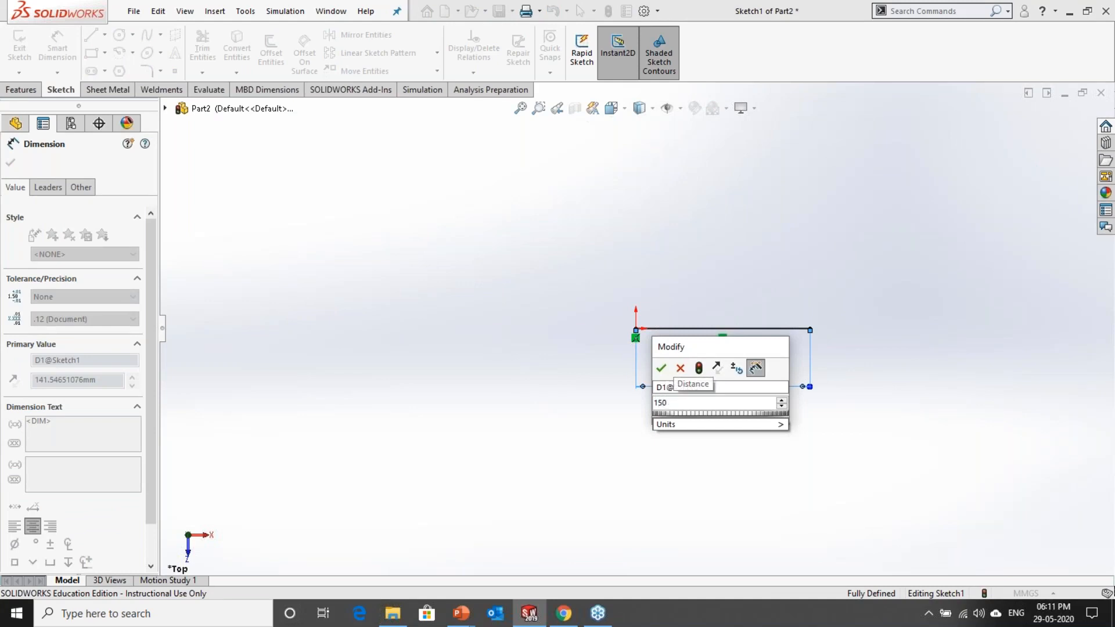
key("Return")
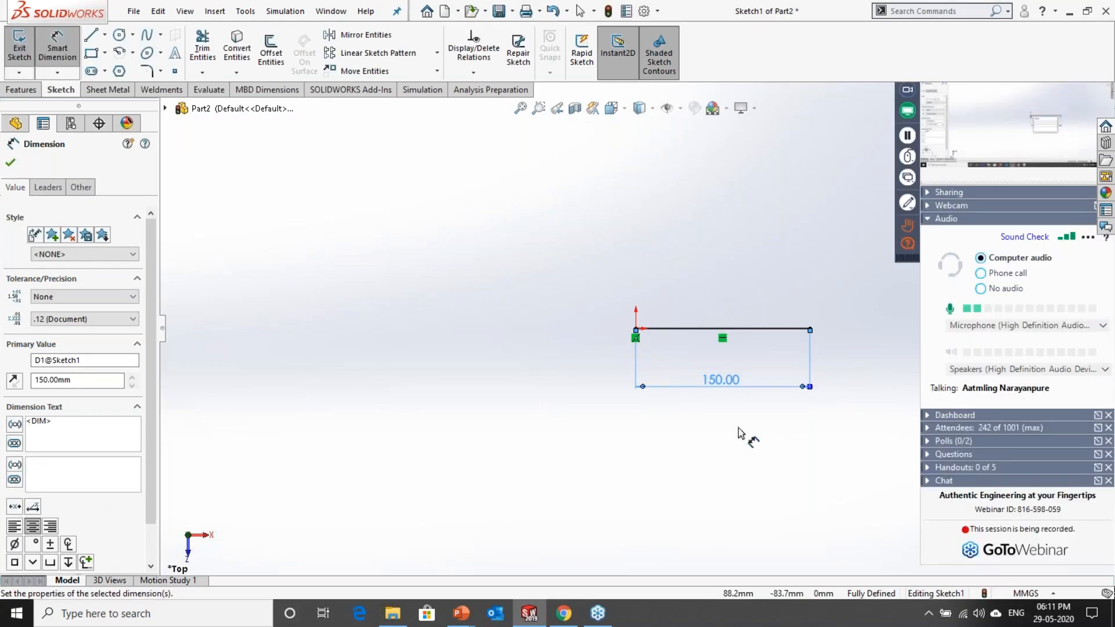
left_click(565, 427)
Step: Draw a vertical centerline about 70 mm long upward from the origin
scroll(848, 339, "down", 4)
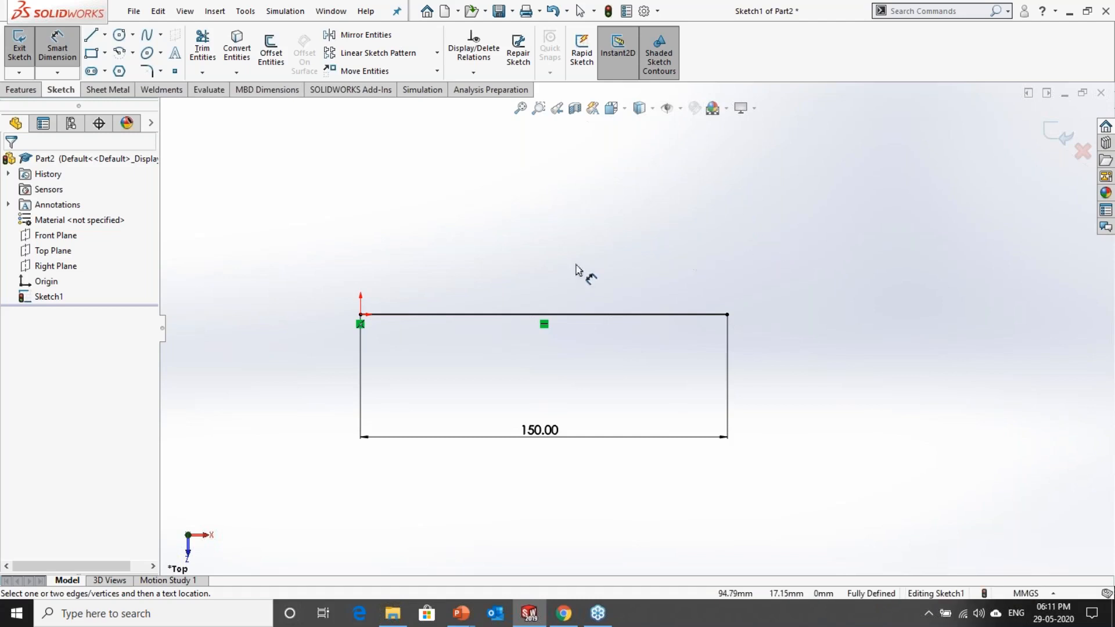
left_click(104, 35)
left_click(115, 70)
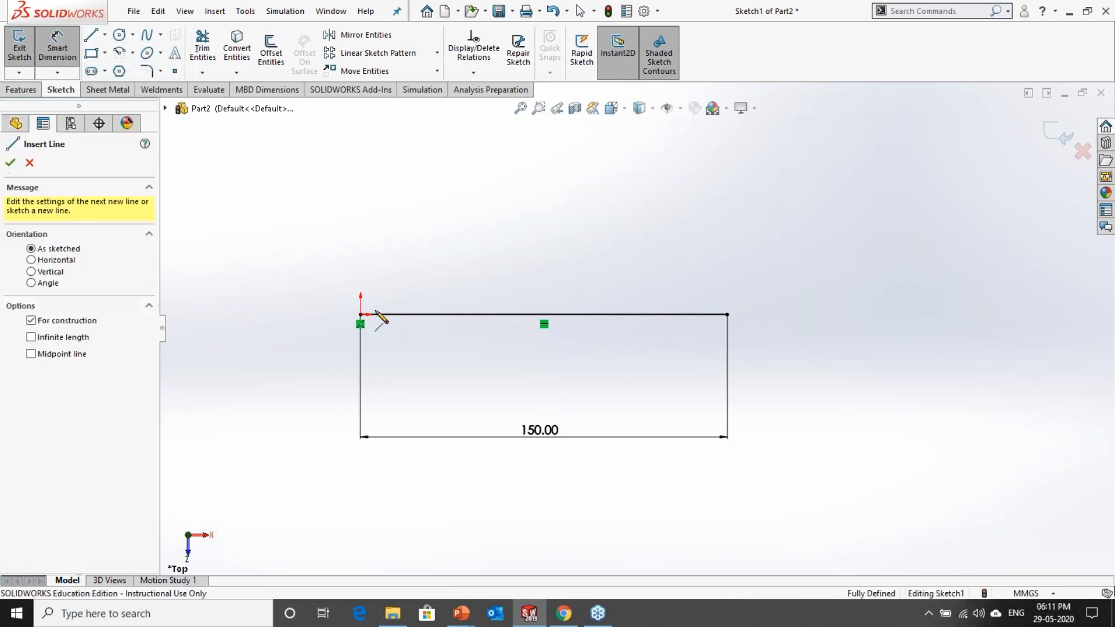
left_click(361, 314)
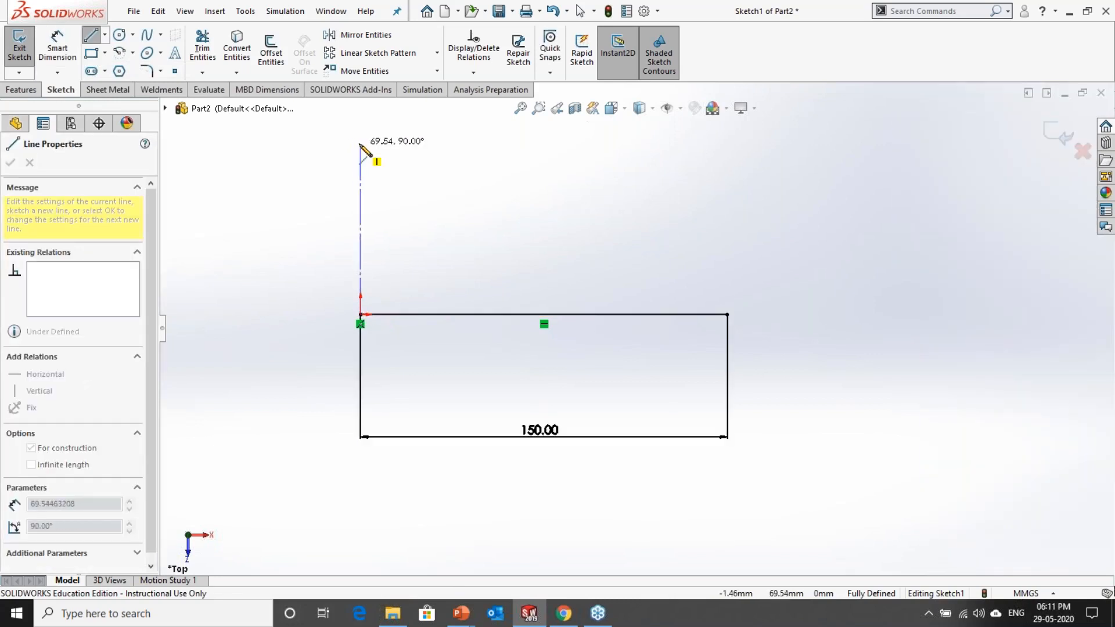
left_click(360, 143)
key("Escape")
key("Escape")
Step: Lengthen the vertical centerline by moving its free upper endpoint further up
scroll(316, 178, "down", 3)
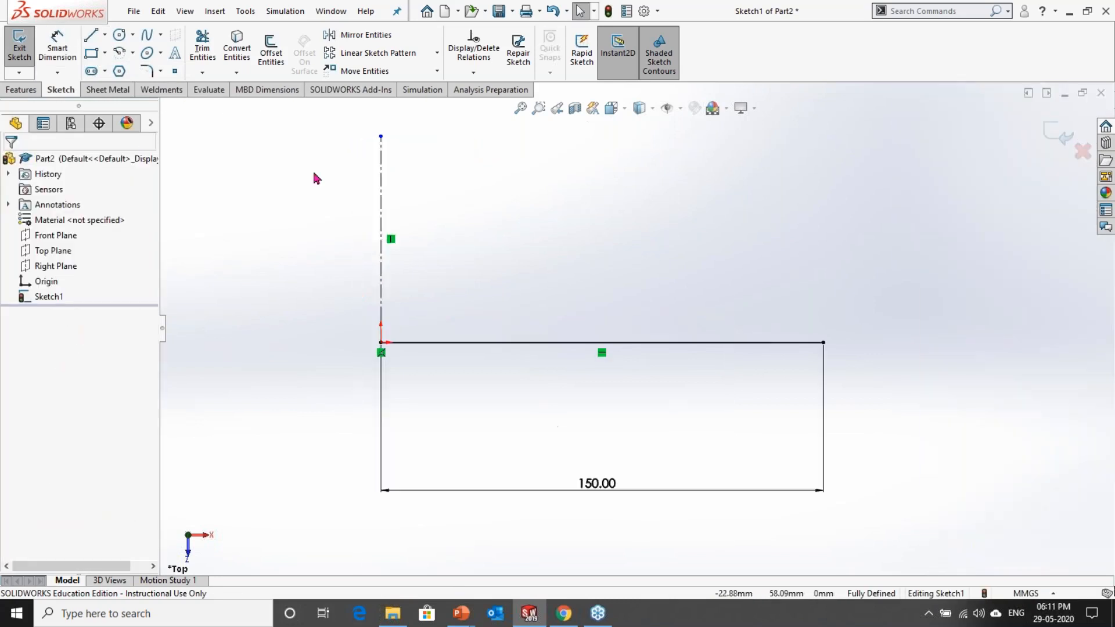
scroll(465, 212, "up", 2)
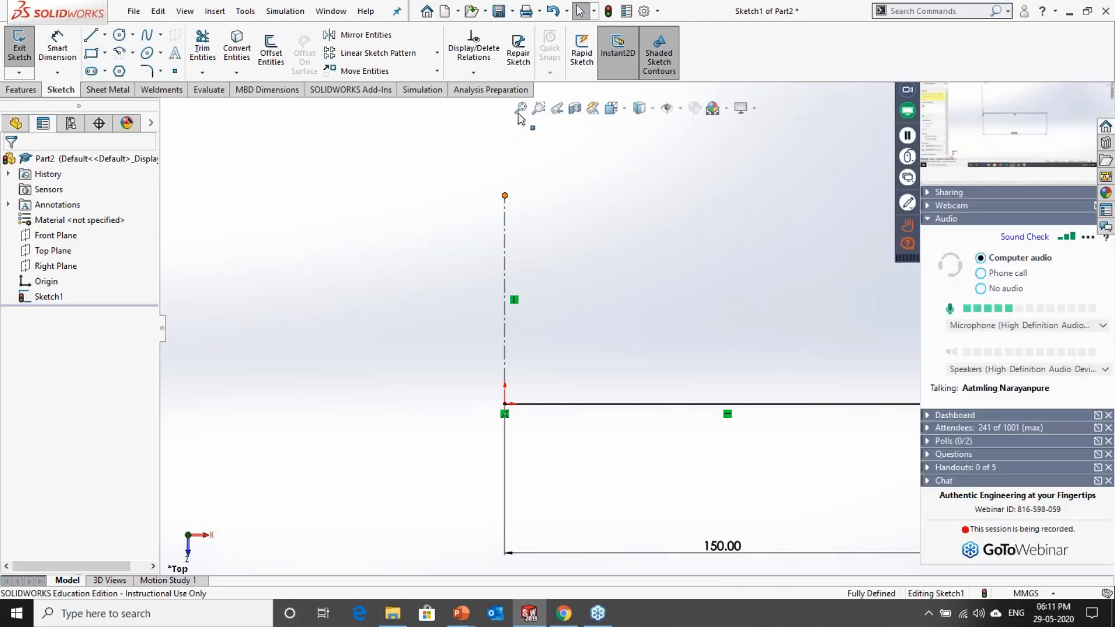
left_click_drag(505, 196, 505, 154)
left_click(561, 222)
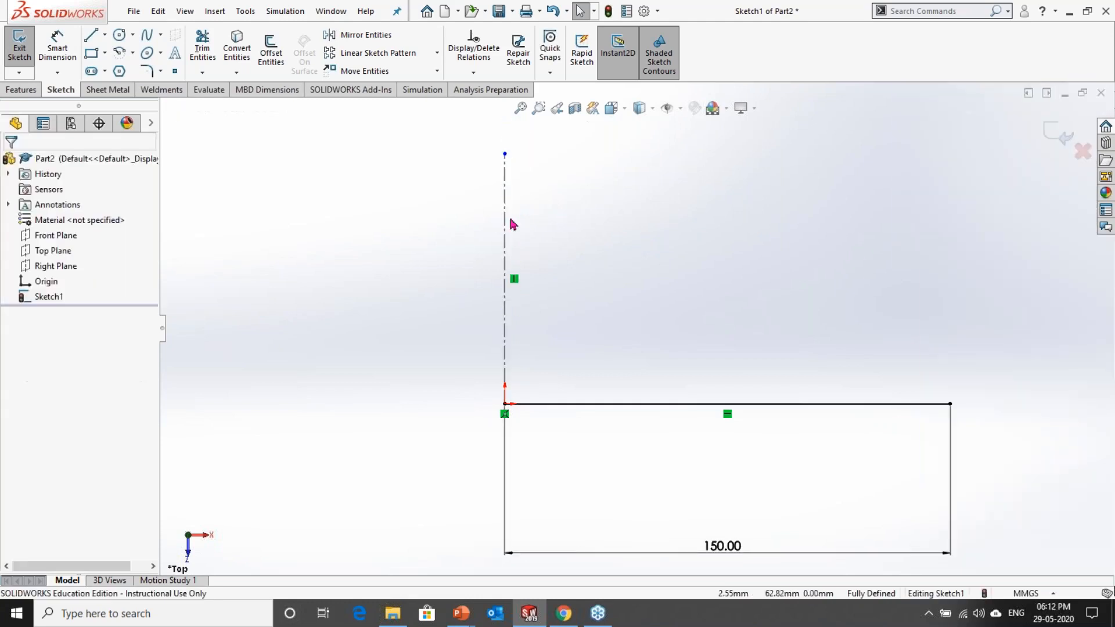
Step: Add an Equal relation between the vertical centerline and the horizontal line
left_click(506, 224)
left_click(622, 405, "ctrl")
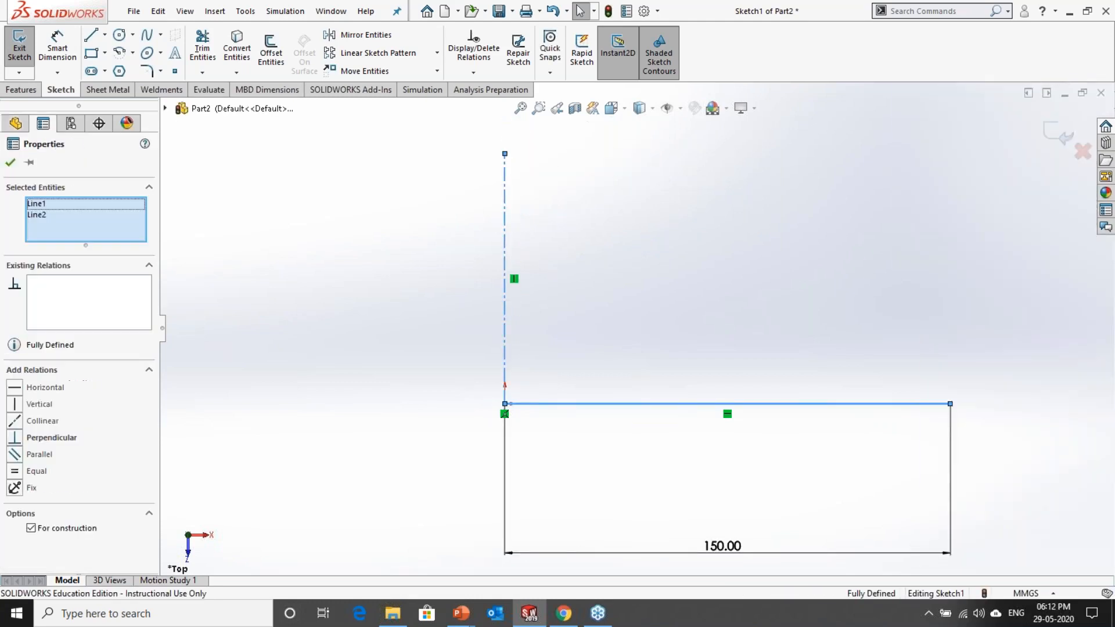
left_click(790, 364)
left_click(546, 314)
scroll(635, 302, "up", 3)
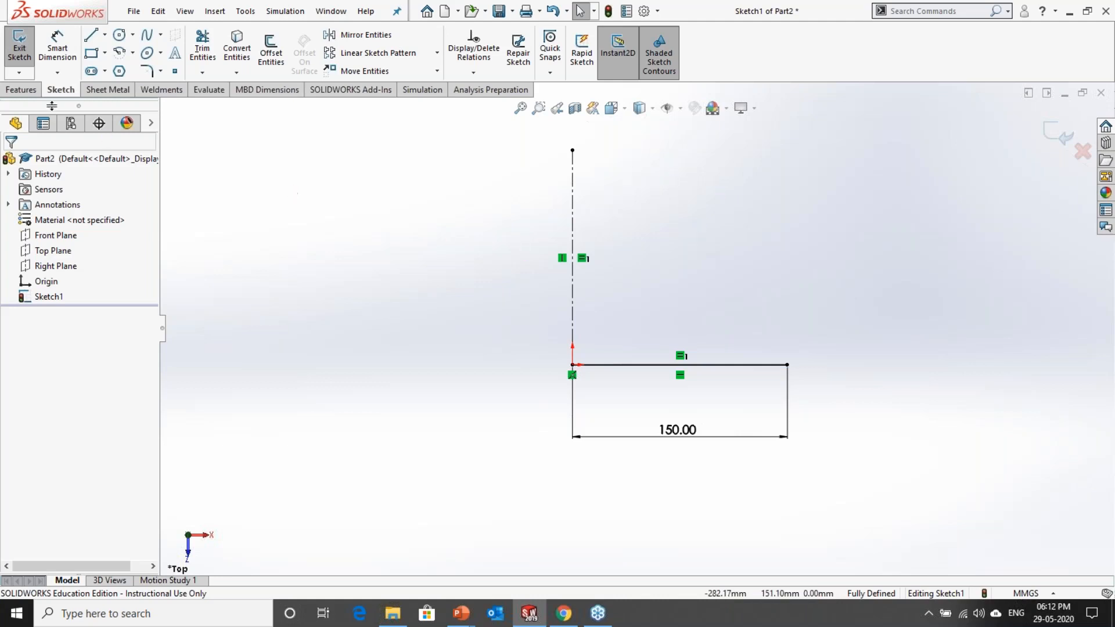
Step: Sketch a horizontal midpoint line about 170 mm long, centred on the upper end of the vertical centerline
left_click(105, 34)
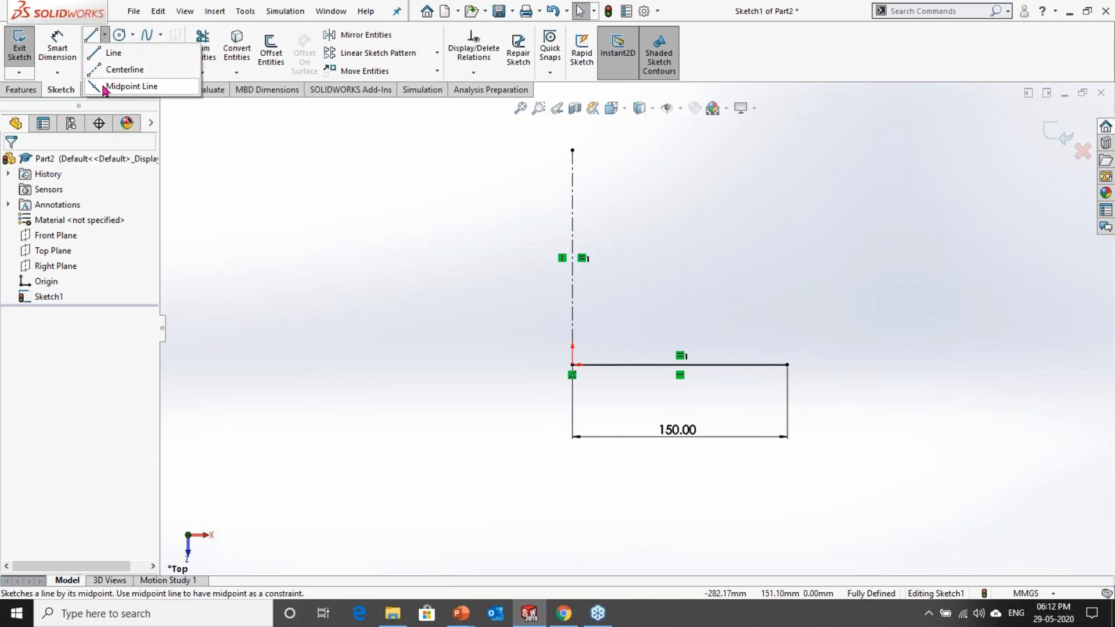
left_click(125, 86)
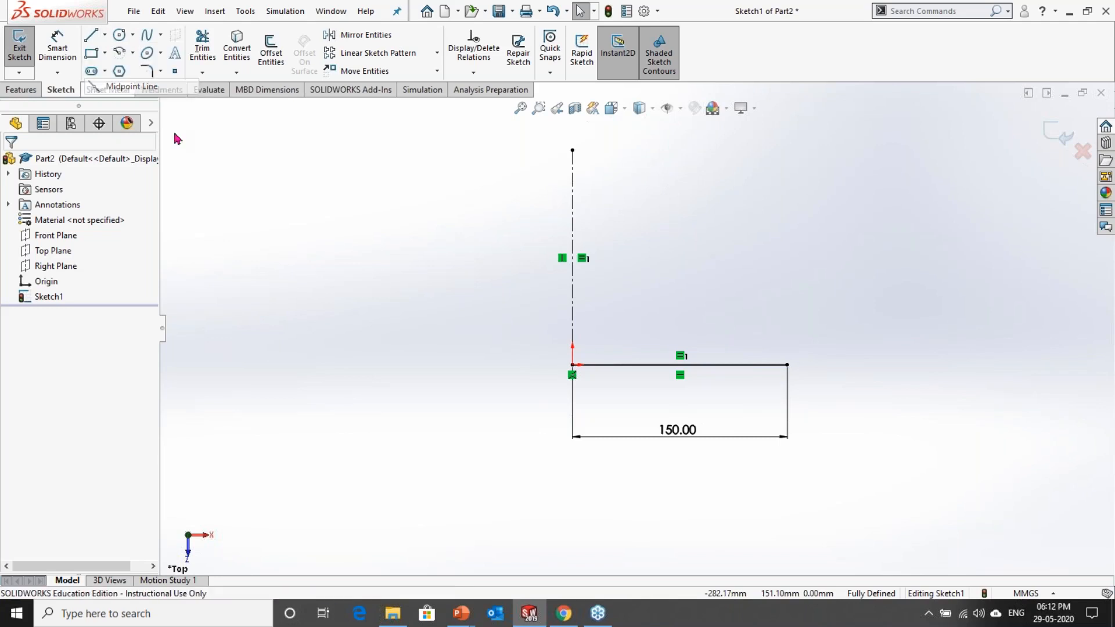
left_click(573, 150)
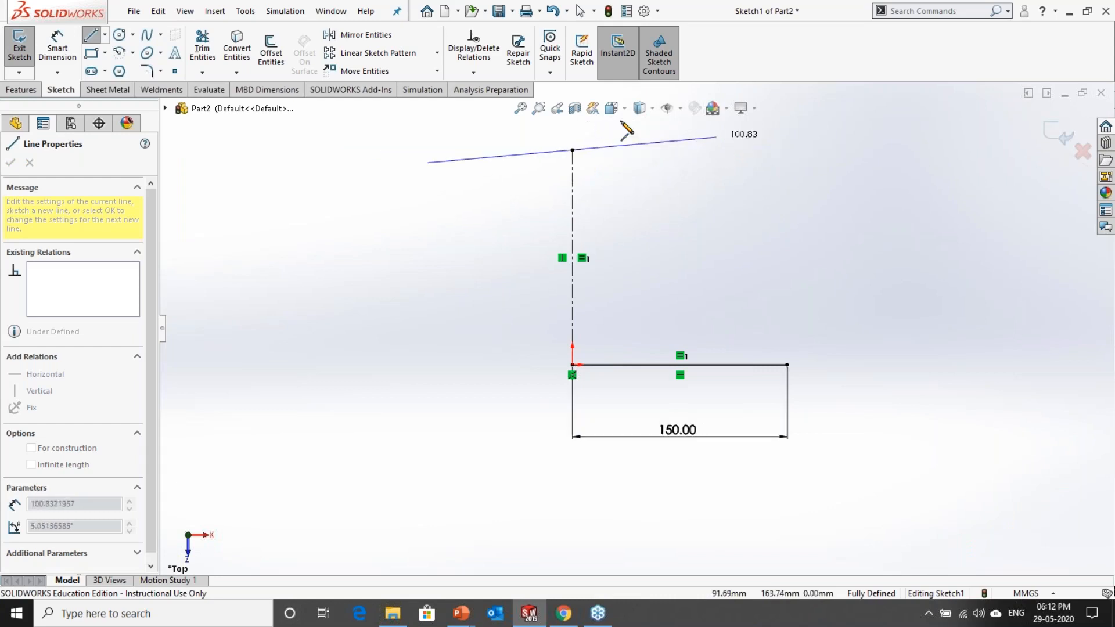
left_click(695, 150)
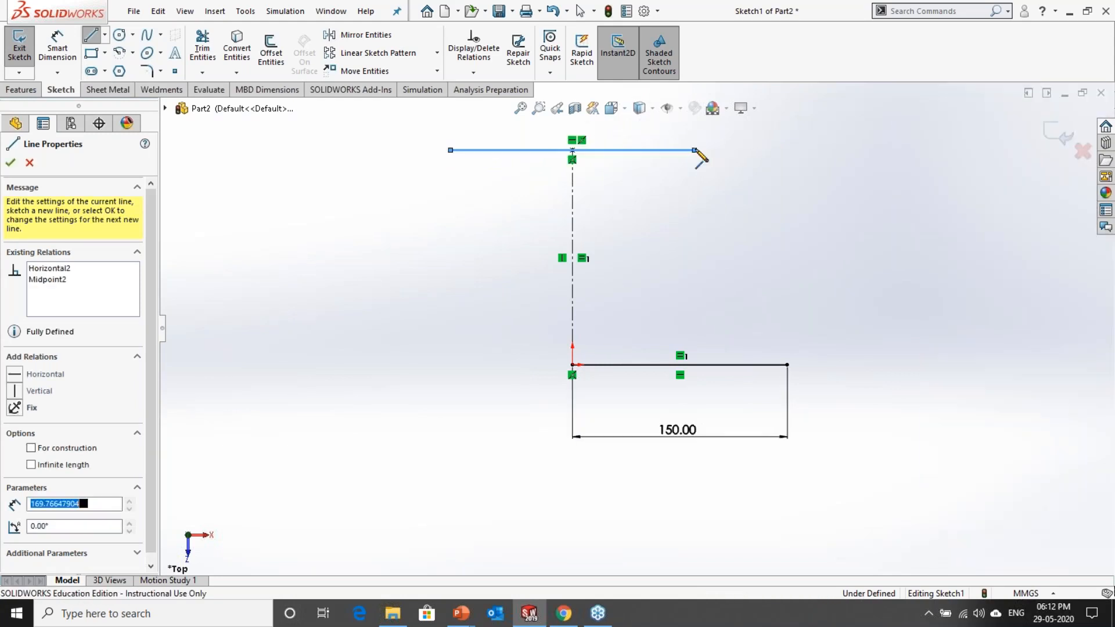
key("Escape")
Step: Dimension the upper horizontal line's length and set it to 200 mm
scroll(677, 203, "up", 1)
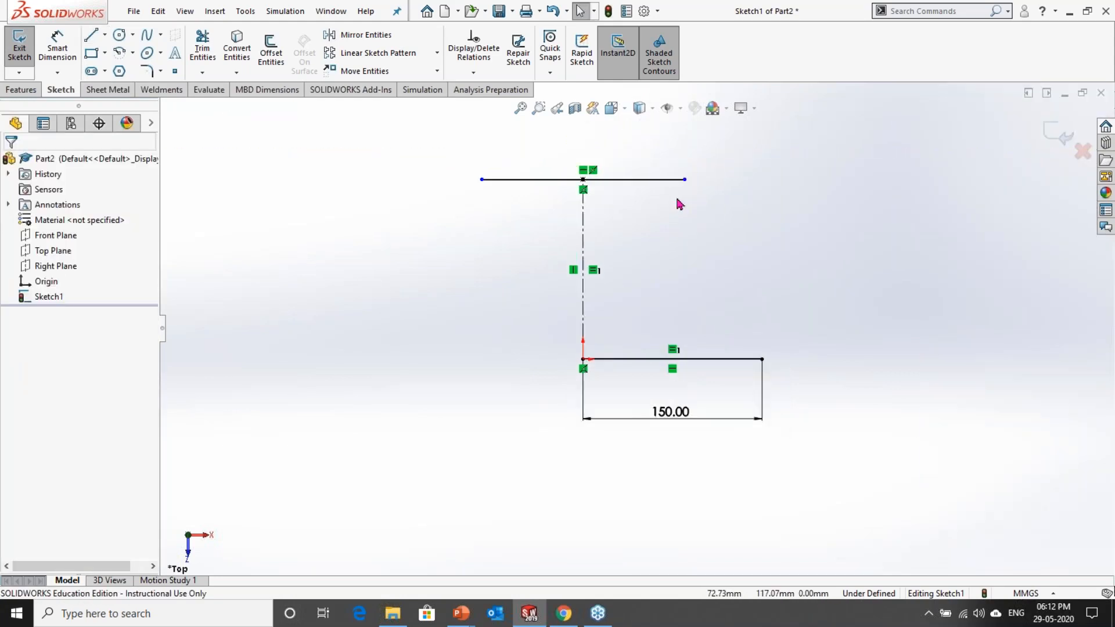
left_click(55, 58)
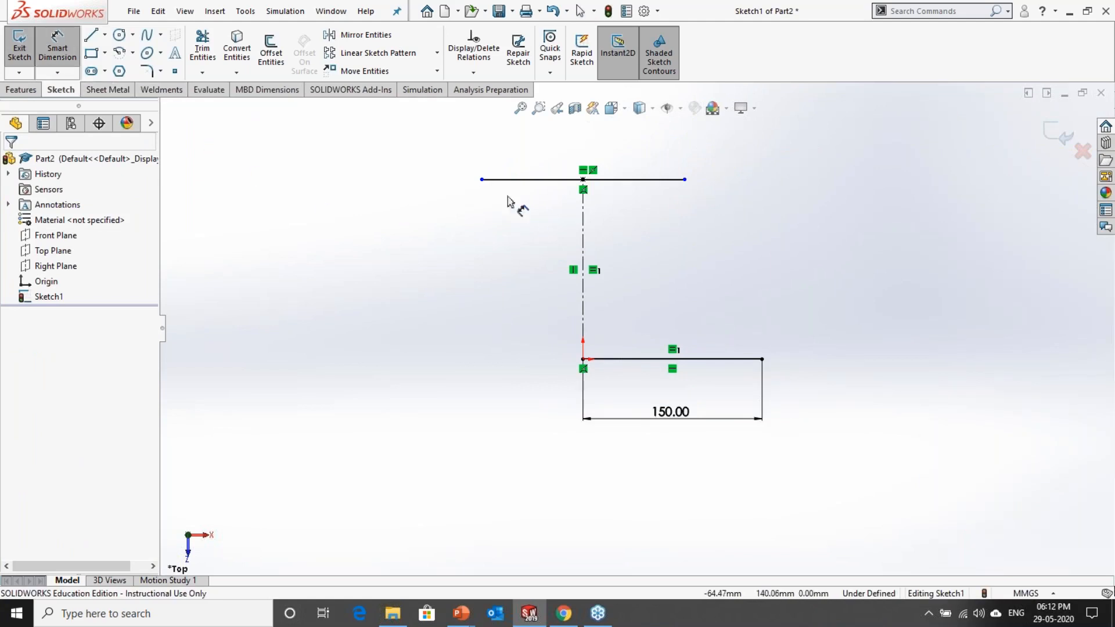
left_click(559, 180)
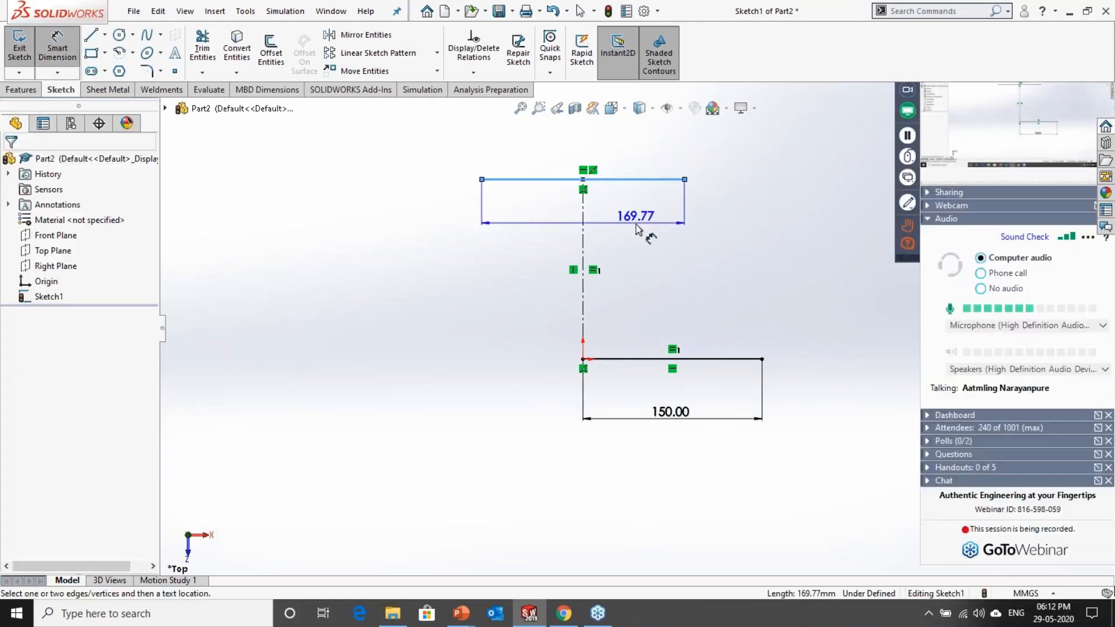
left_click(630, 229)
type("100")
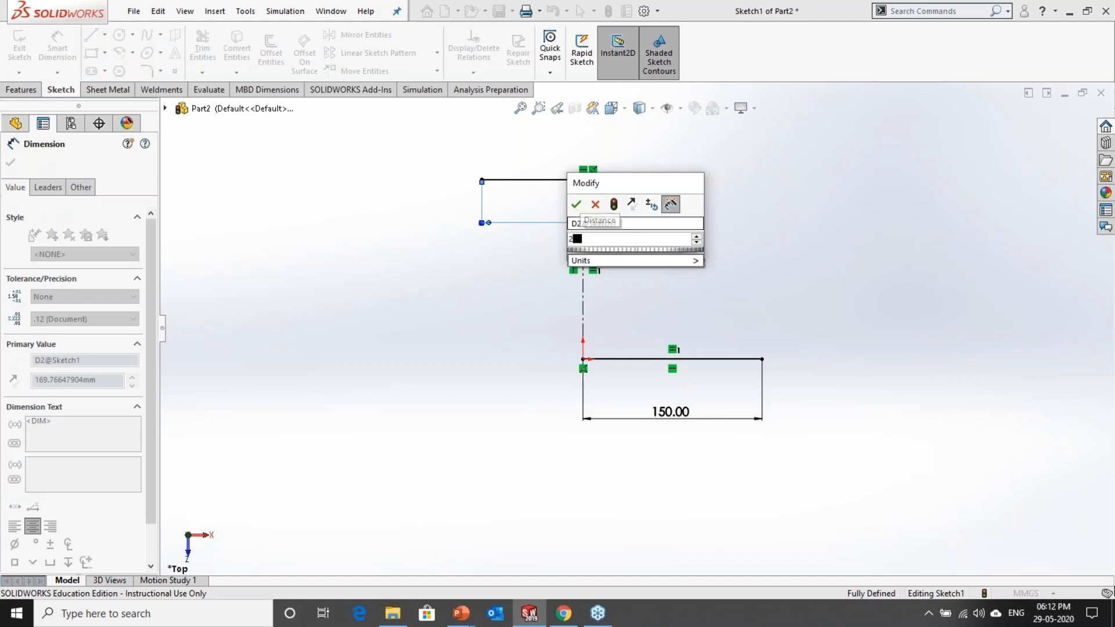
key("Return")
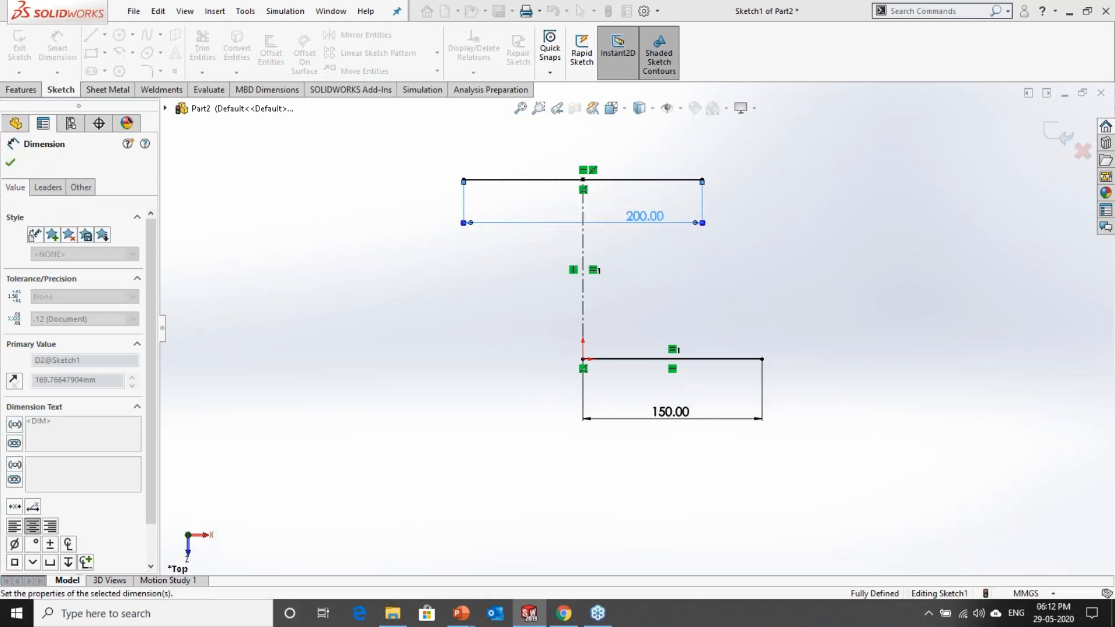
left_click(698, 276)
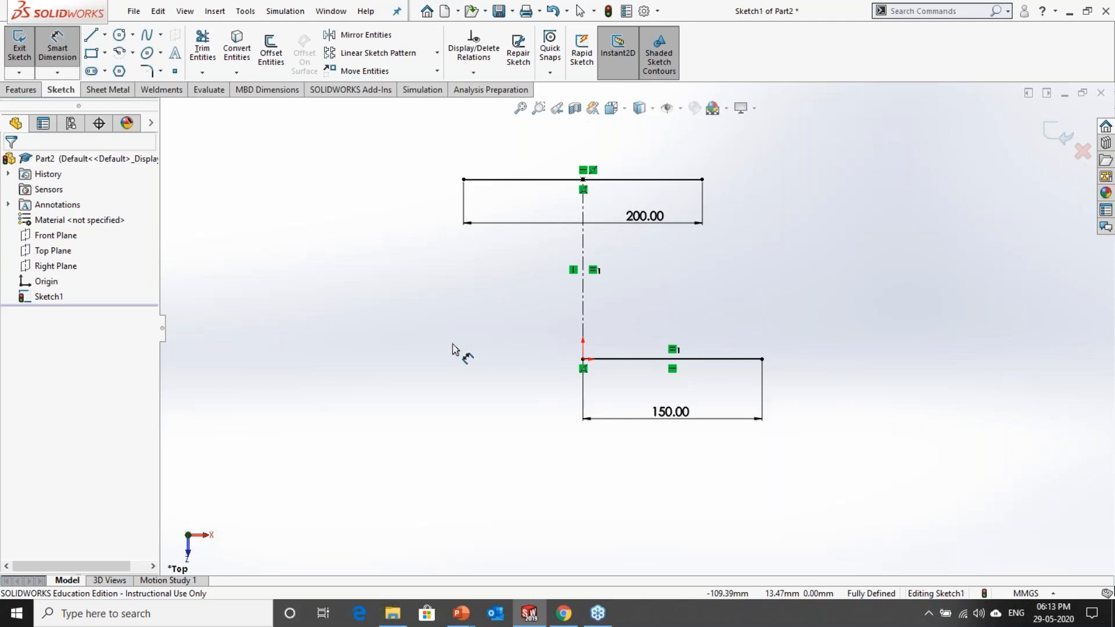
key("Escape")
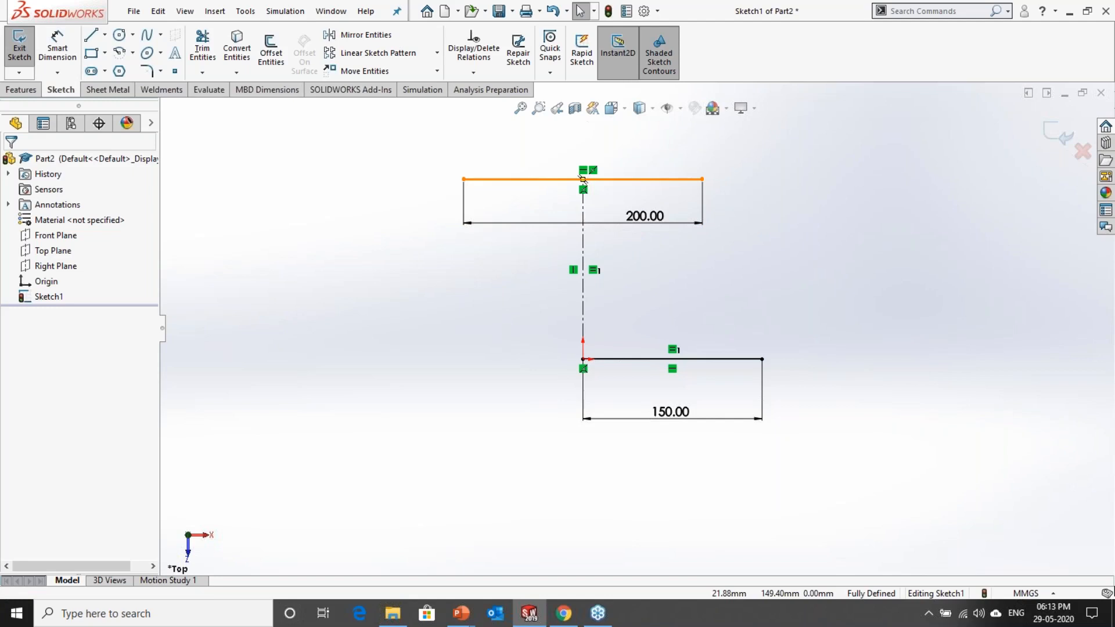
Step: Convert the upper horizontal line to construction geometry and the vertical centerline to a regular solid line
left_click(624, 180)
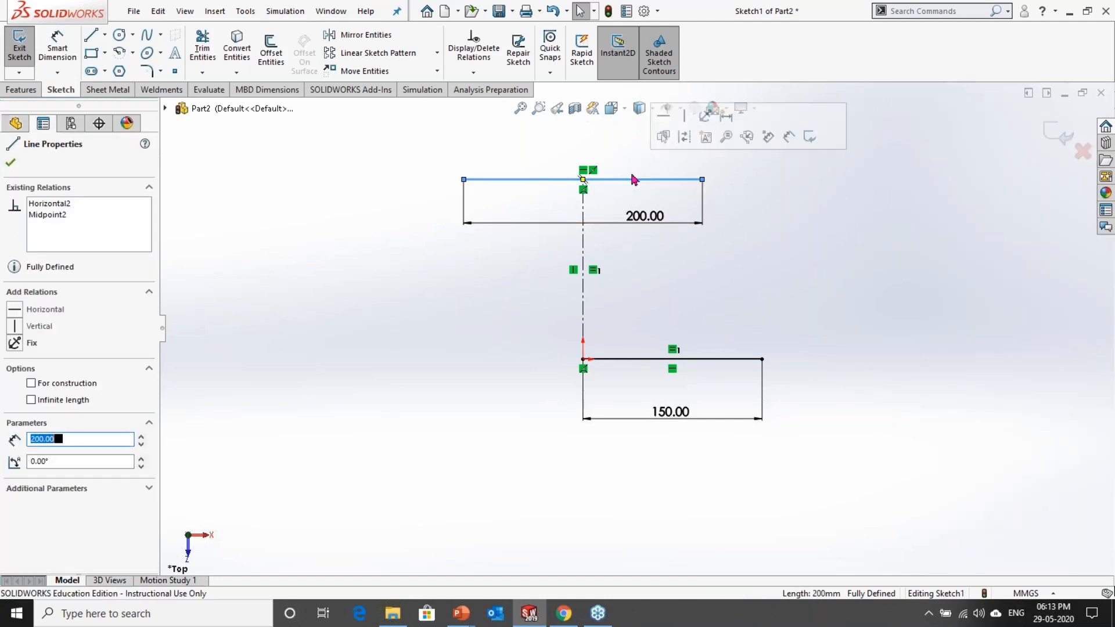
left_click(686, 141)
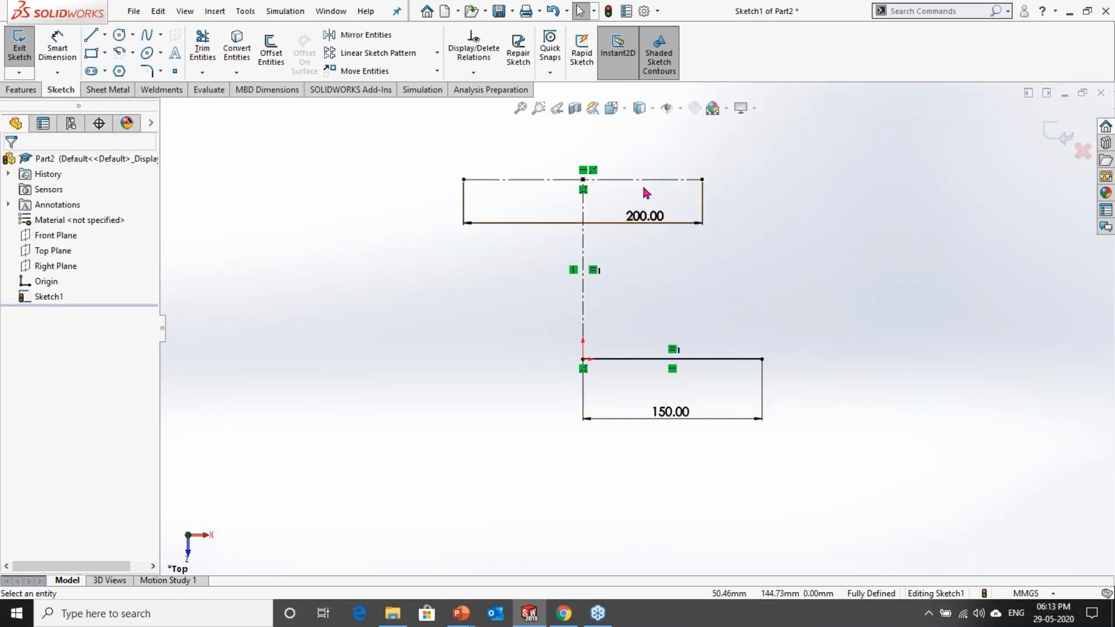
left_click(585, 317)
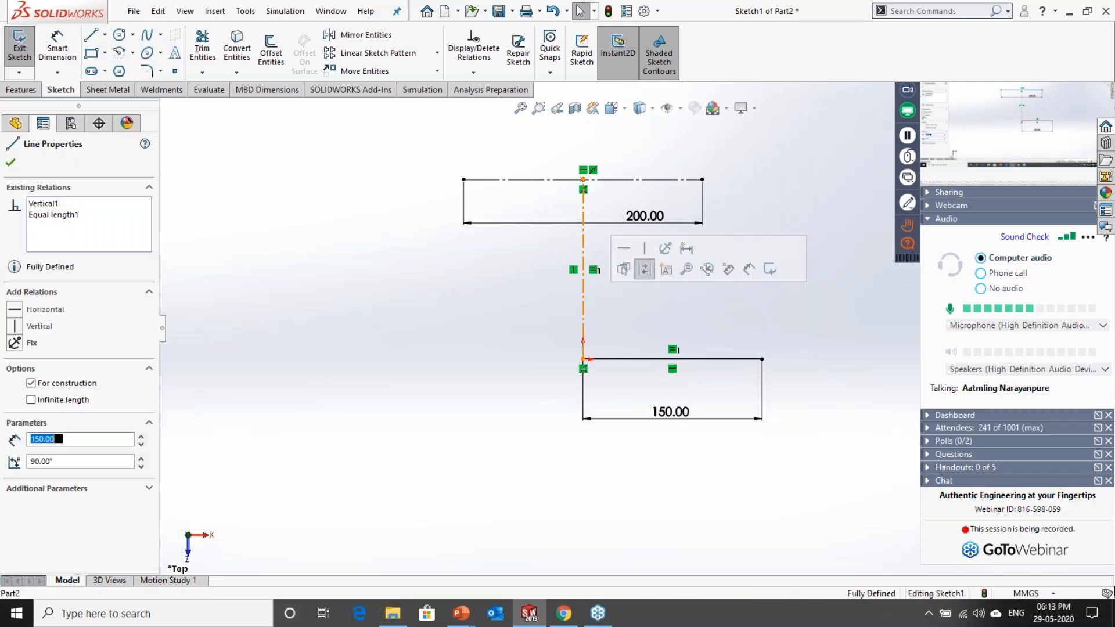
left_click(646, 271)
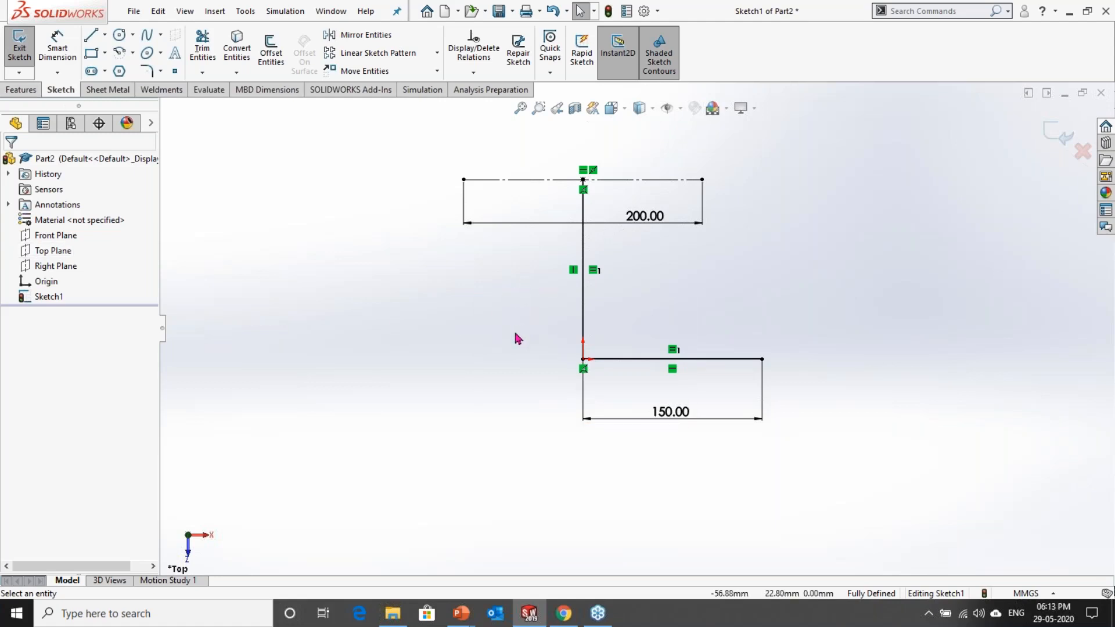
Step: Sketch an inclined line about 196 mm long from the origin toward the upper left
left_click(91, 43)
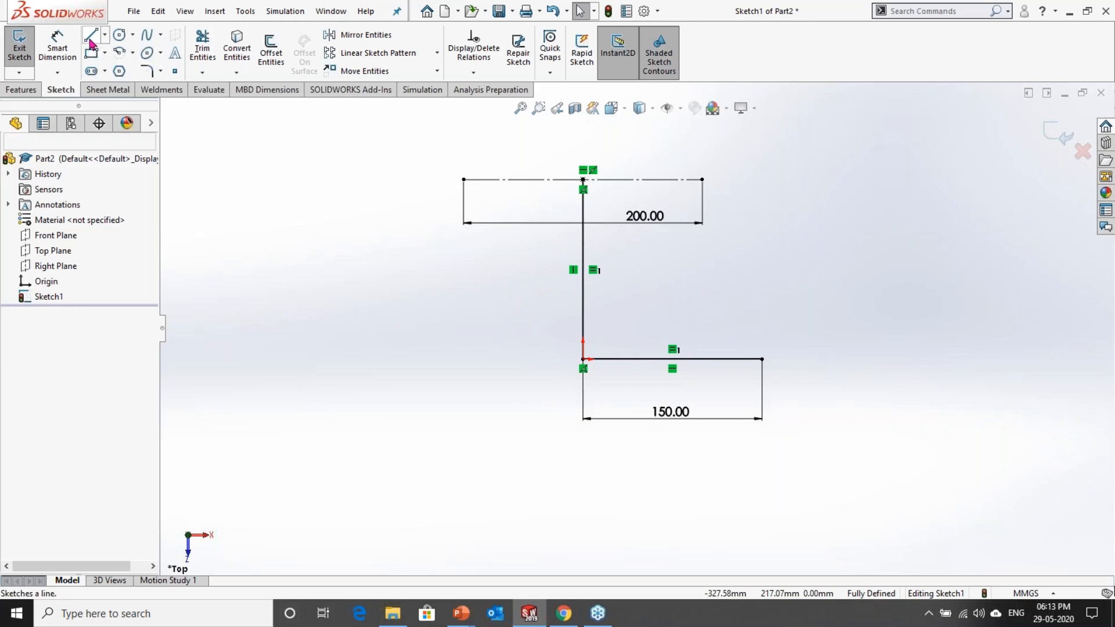
left_click(583, 360)
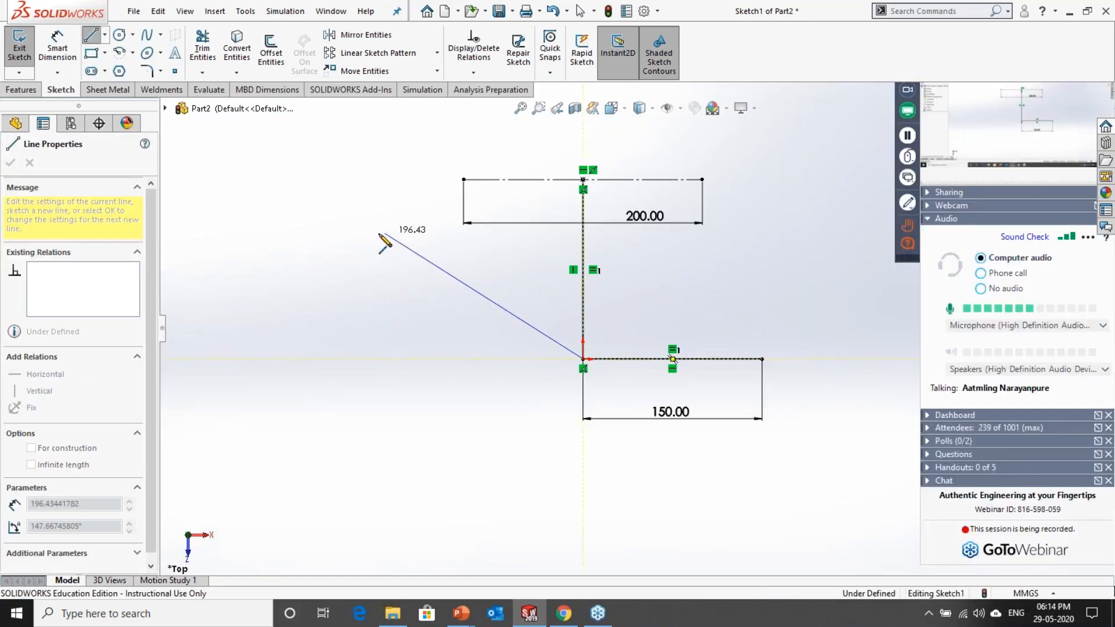
left_click(384, 233)
key("Escape")
Step: Dimension the inclined line's length and set it to 200 mm
left_click(50, 53)
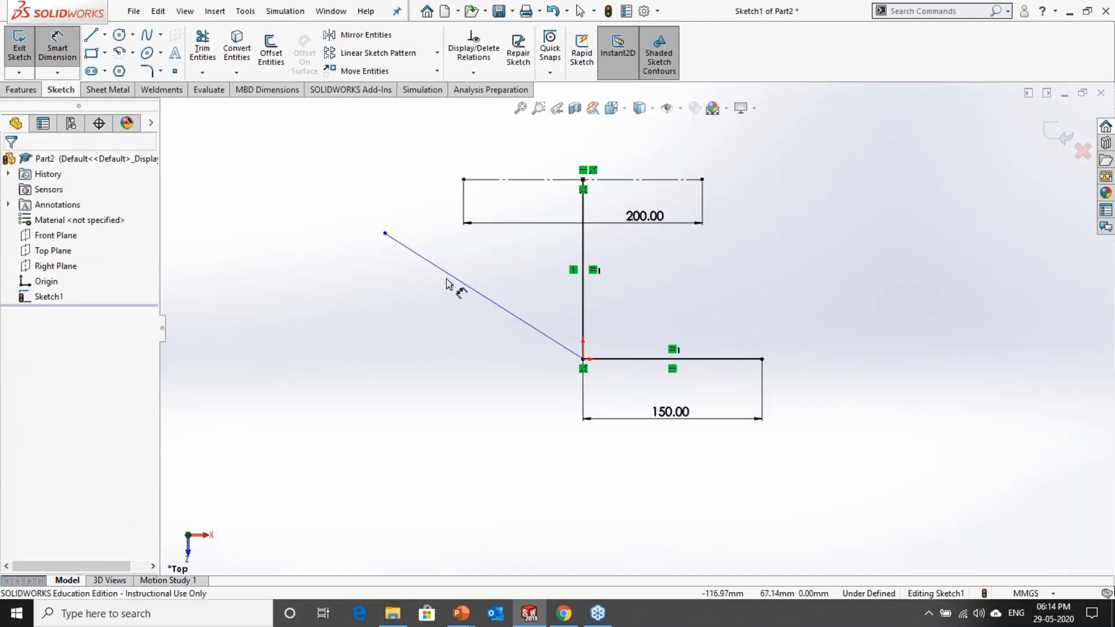
left_click(479, 294)
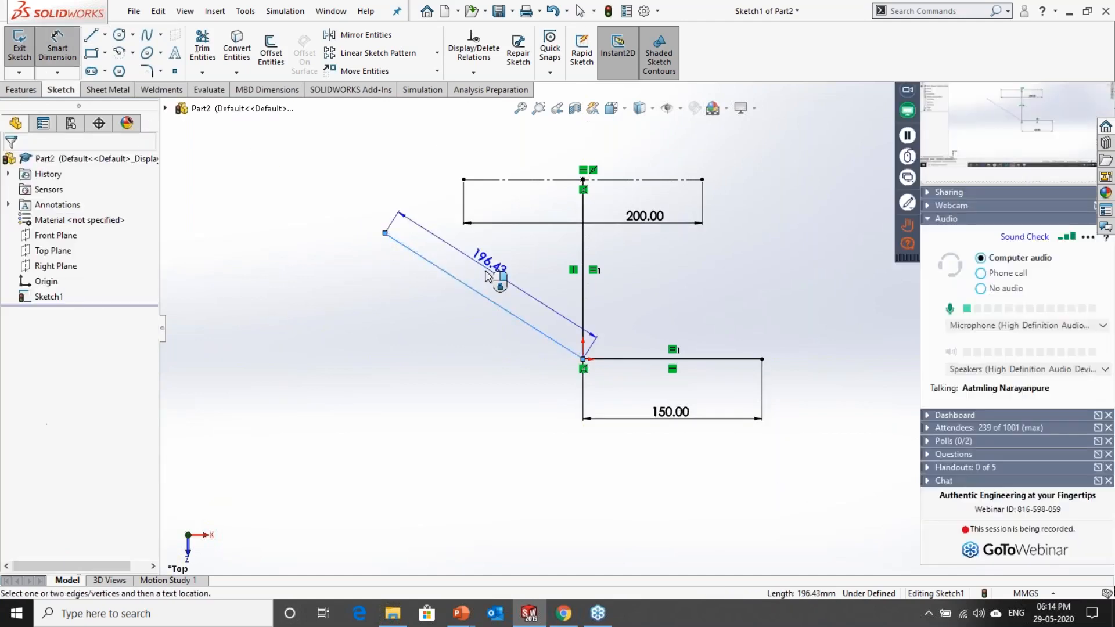
left_click(453, 259)
type("20")
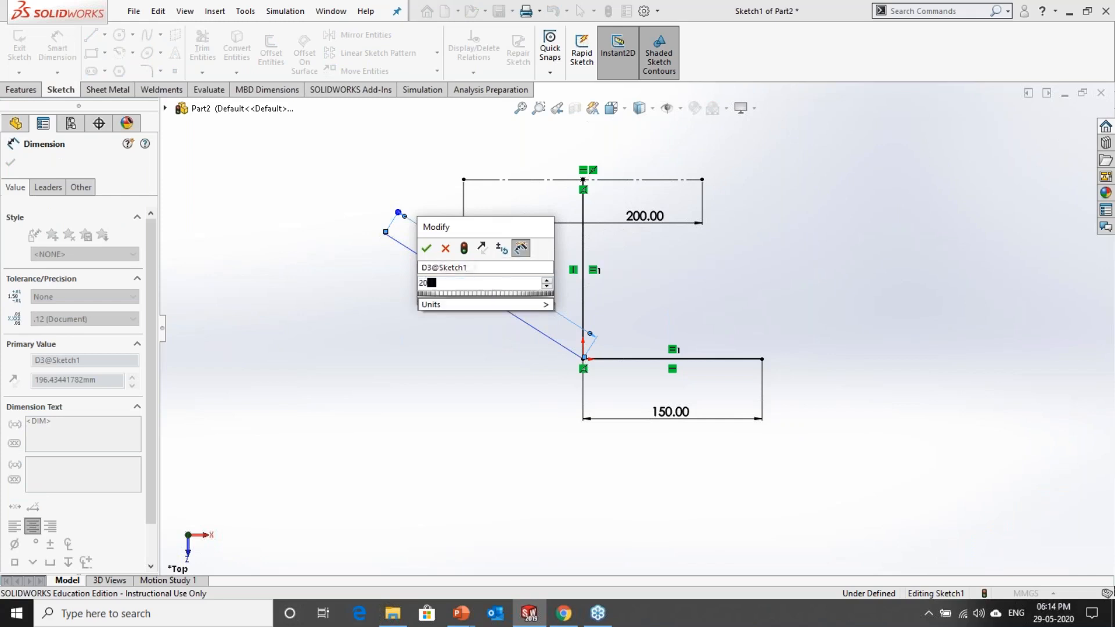
type("0")
key("Return")
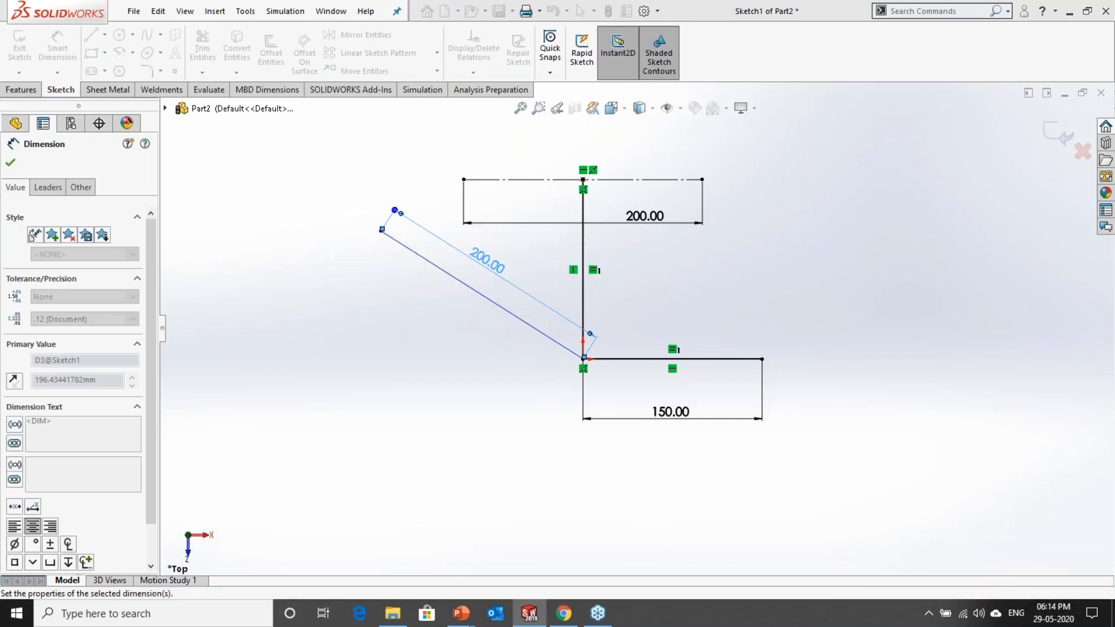
Step: Dimension the inclined line's angle from the horizontal direction at the origin and set it to 45°
scroll(558, 349, "down", 5)
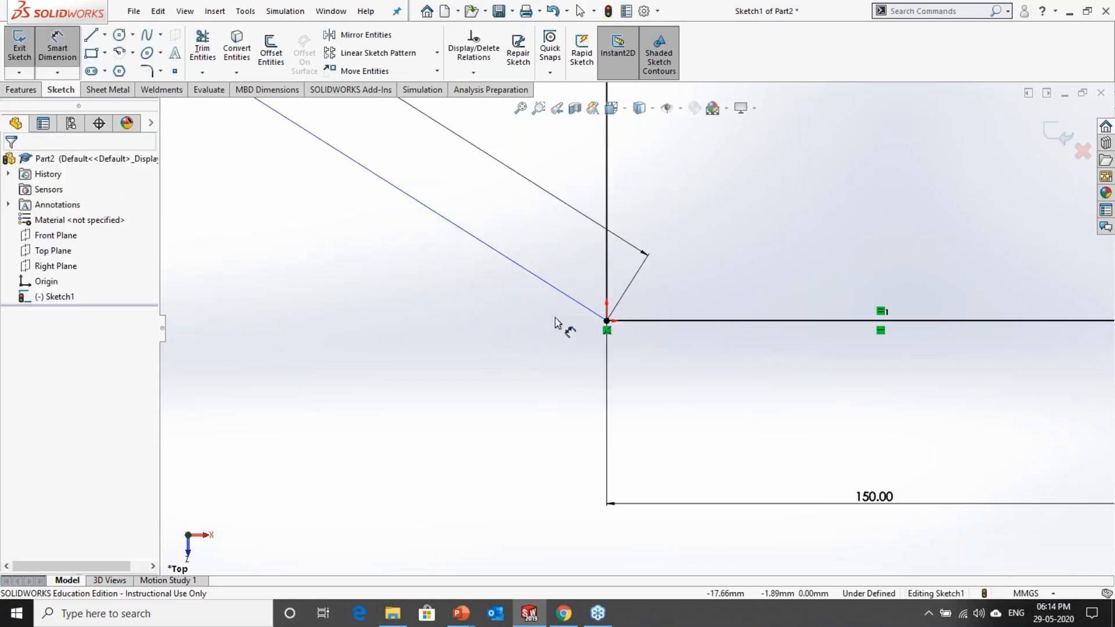
left_click(604, 319)
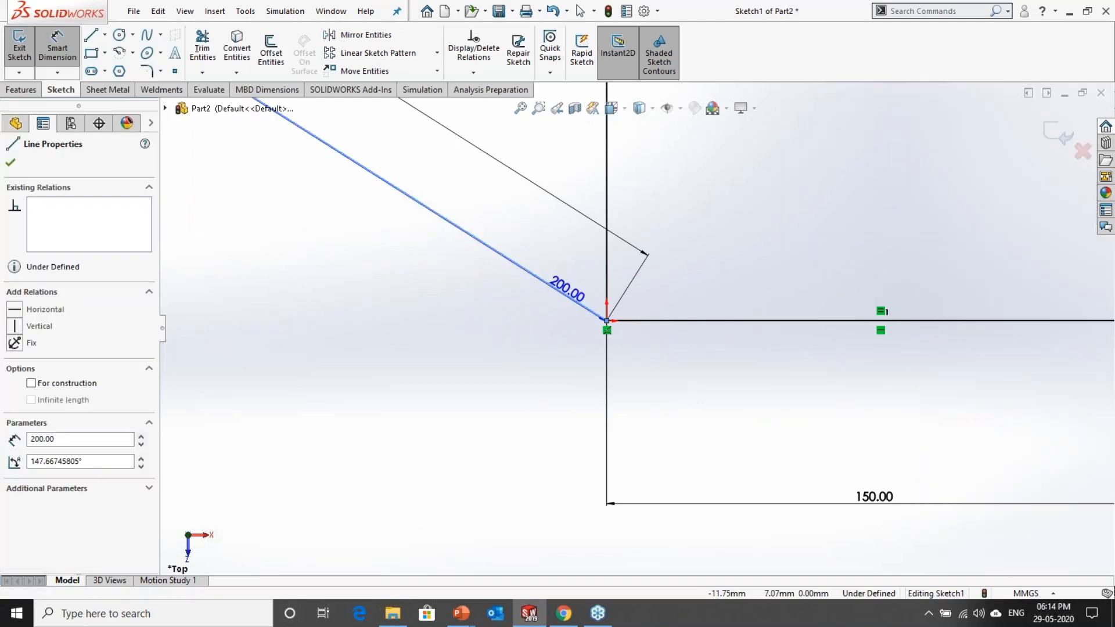
left_click(606, 321)
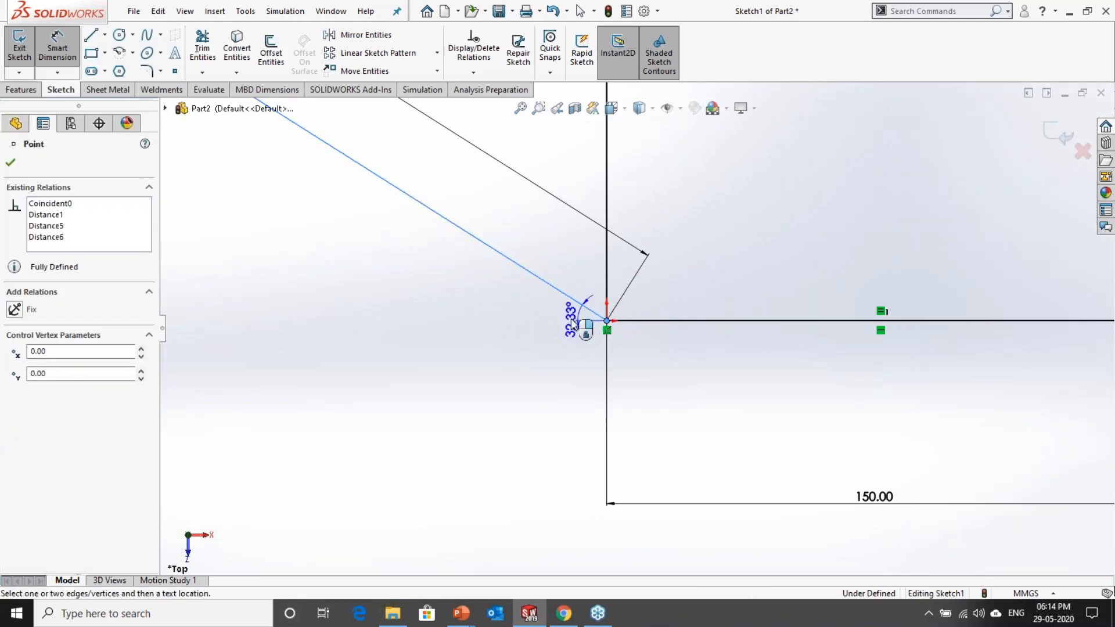
left_click(422, 273)
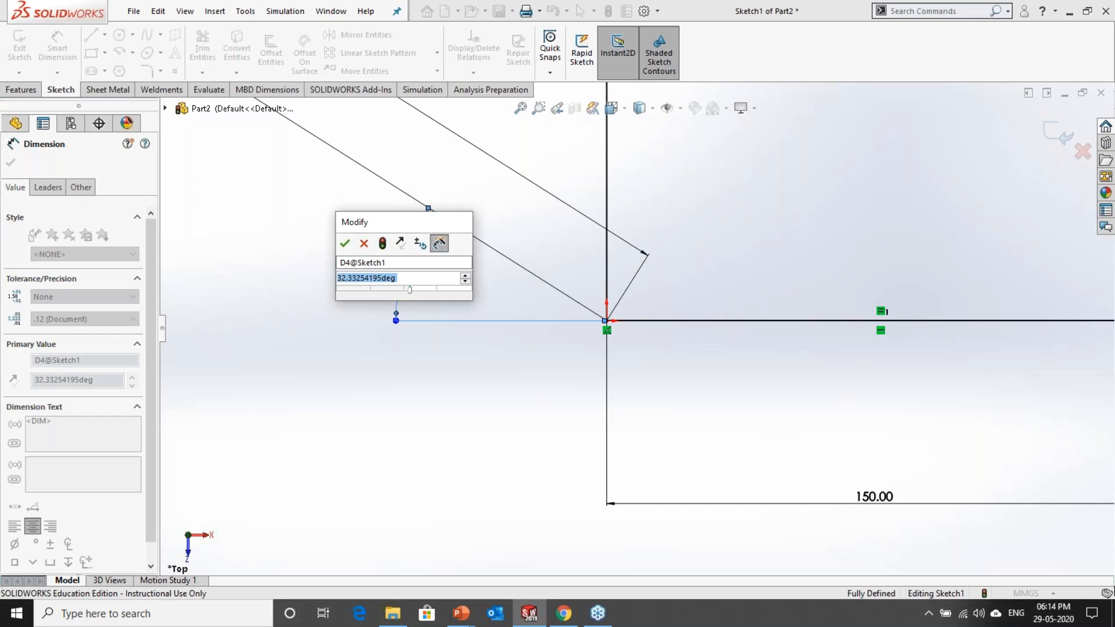
type("45")
left_click(345, 244)
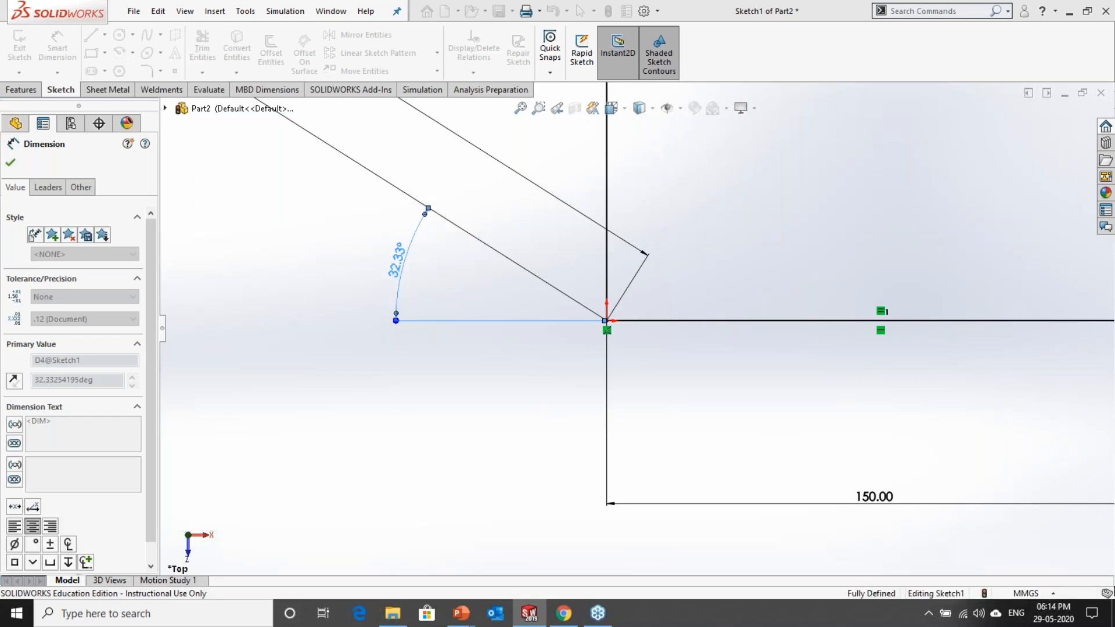
left_click(507, 428)
scroll(597, 362, "up", 6)
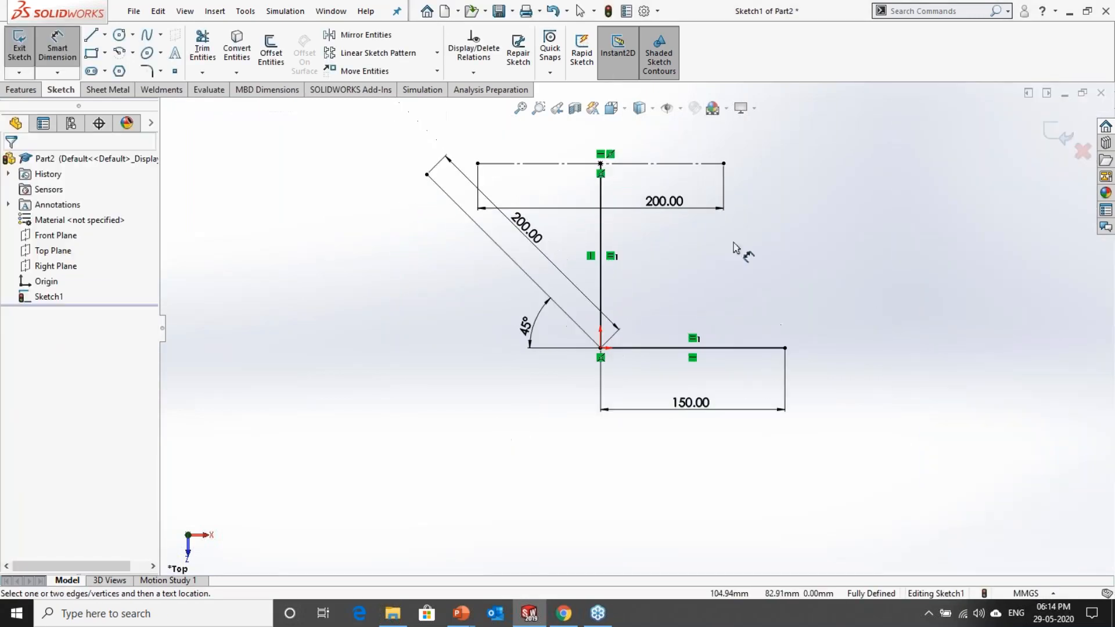
key("Escape")
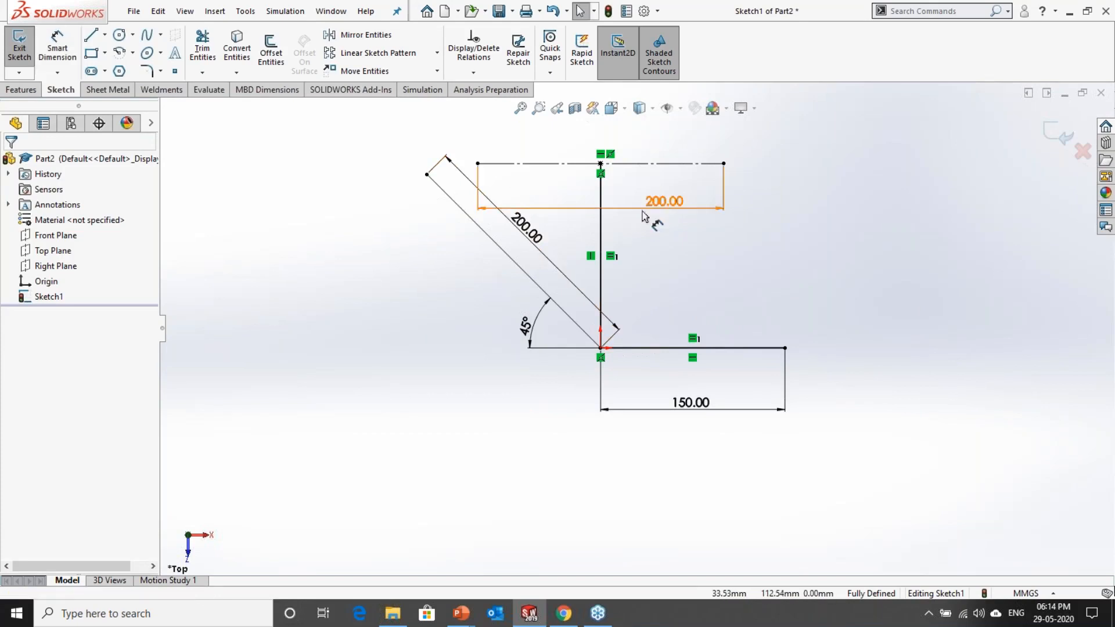
Step: Reposition the upper line's length dimension above that line and bring the inclined line's length dimension slightly closer to its line
left_click_drag(643, 206, 615, 125)
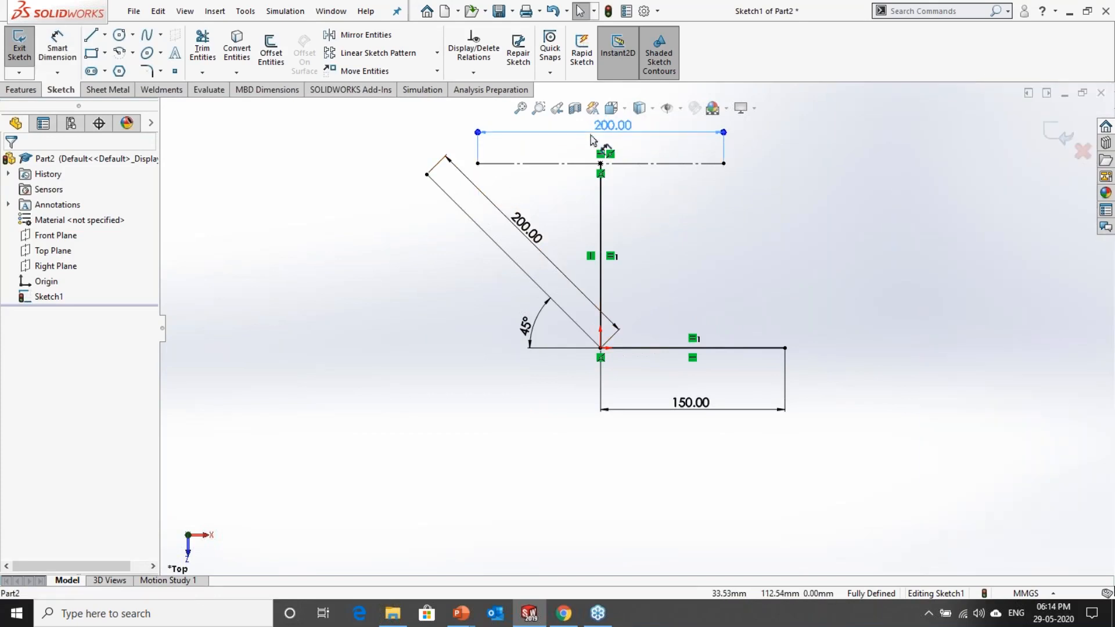
left_click(527, 228)
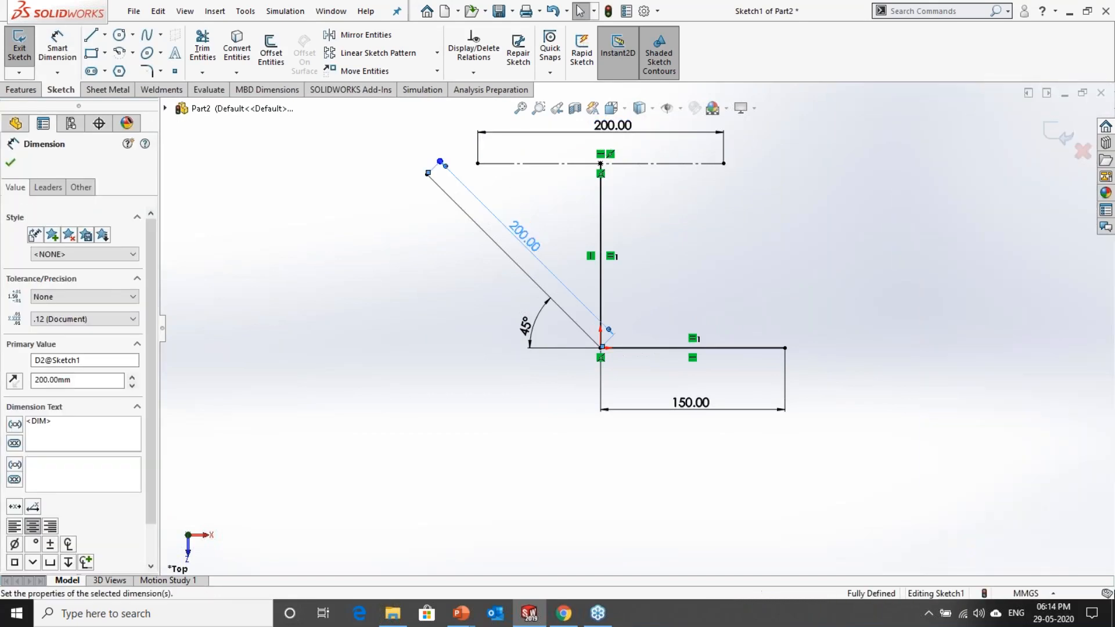
key("Escape")
Step: Change the inclined line's angle to 30° and its length to 100 mm
double_click(524, 328)
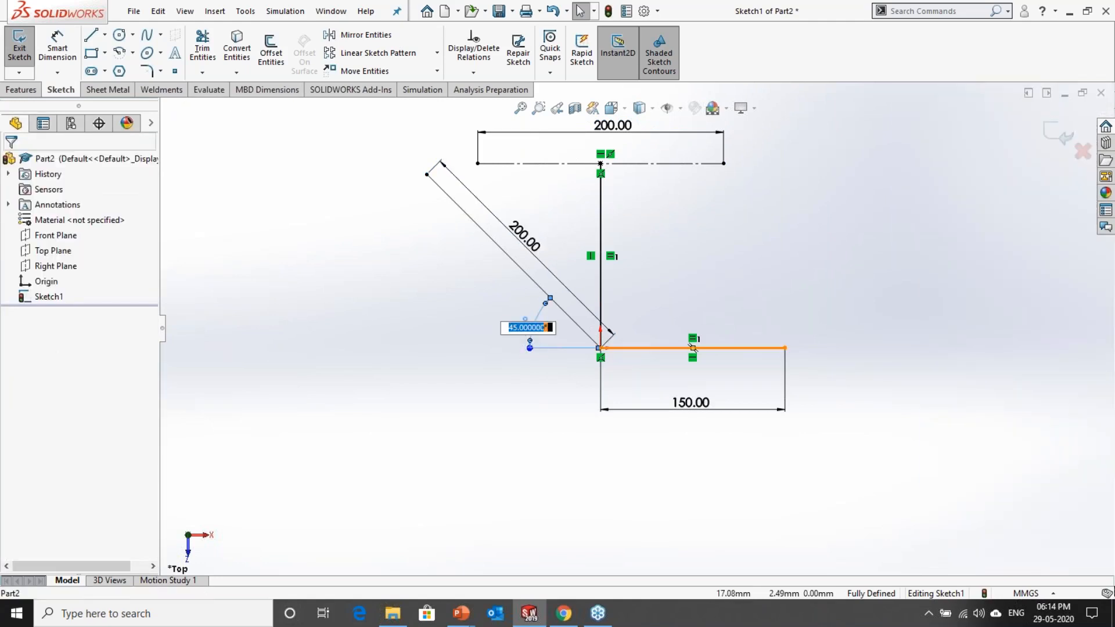
type("30")
key("Return")
left_click(414, 421)
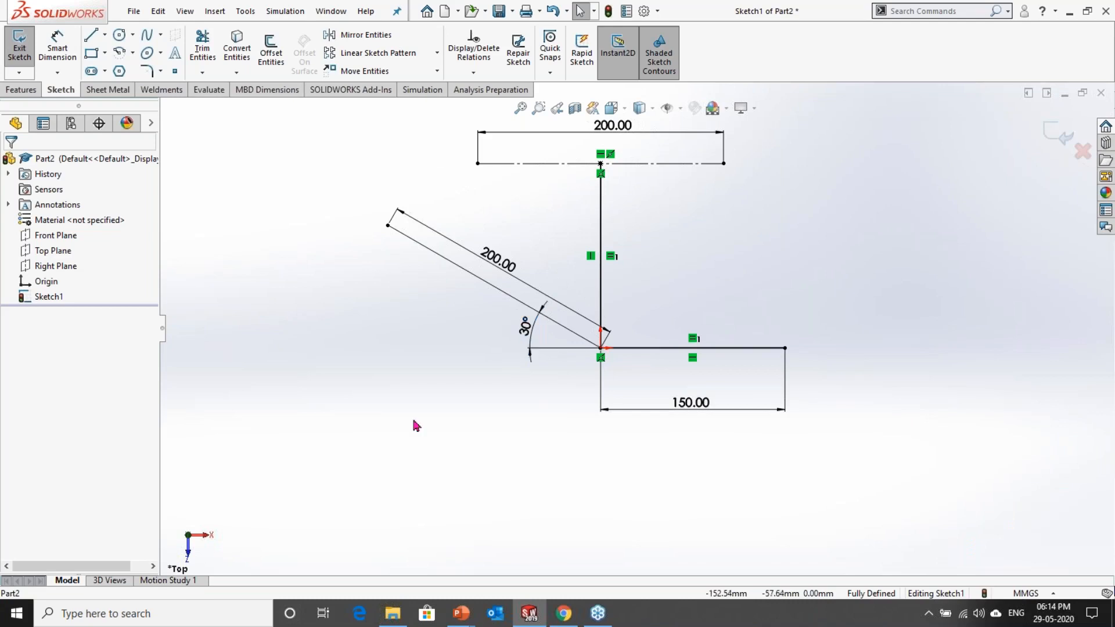
left_click(499, 262)
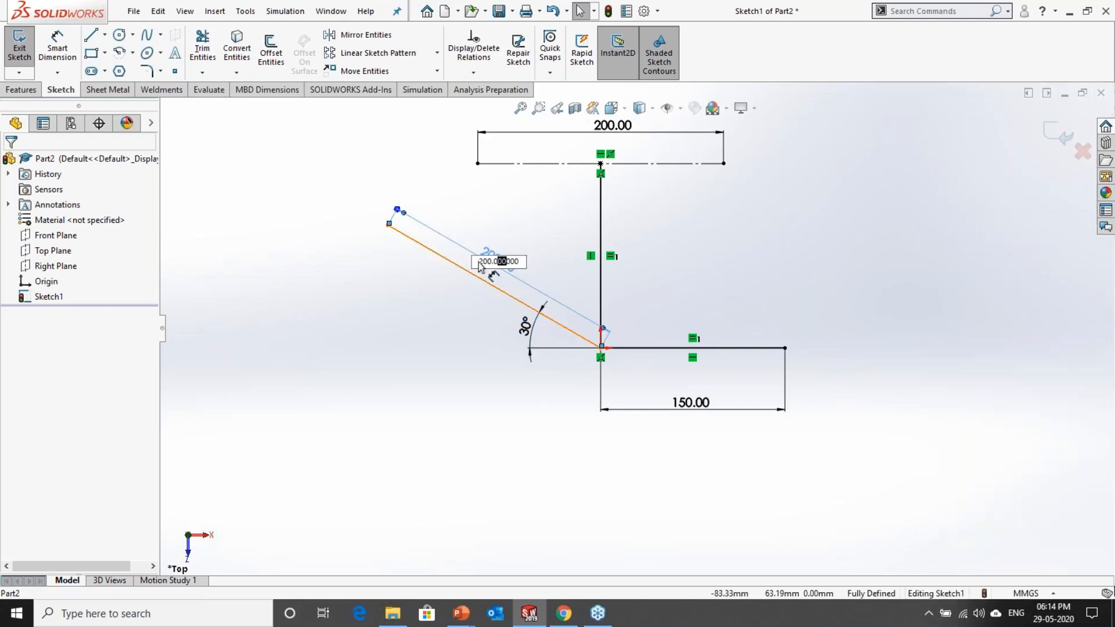
type("100")
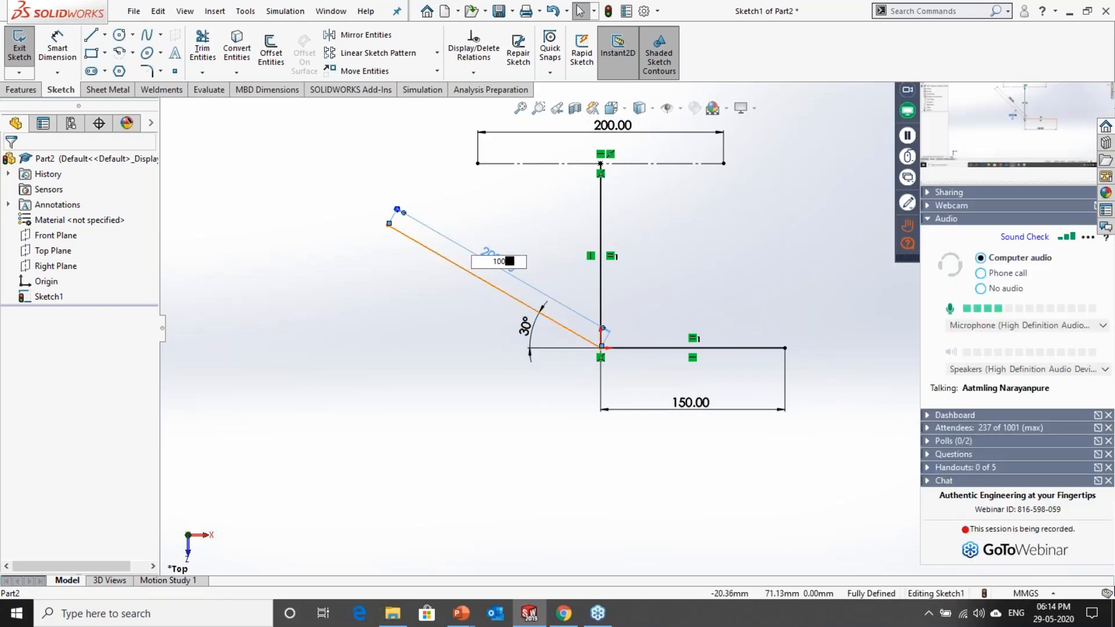
key("Return")
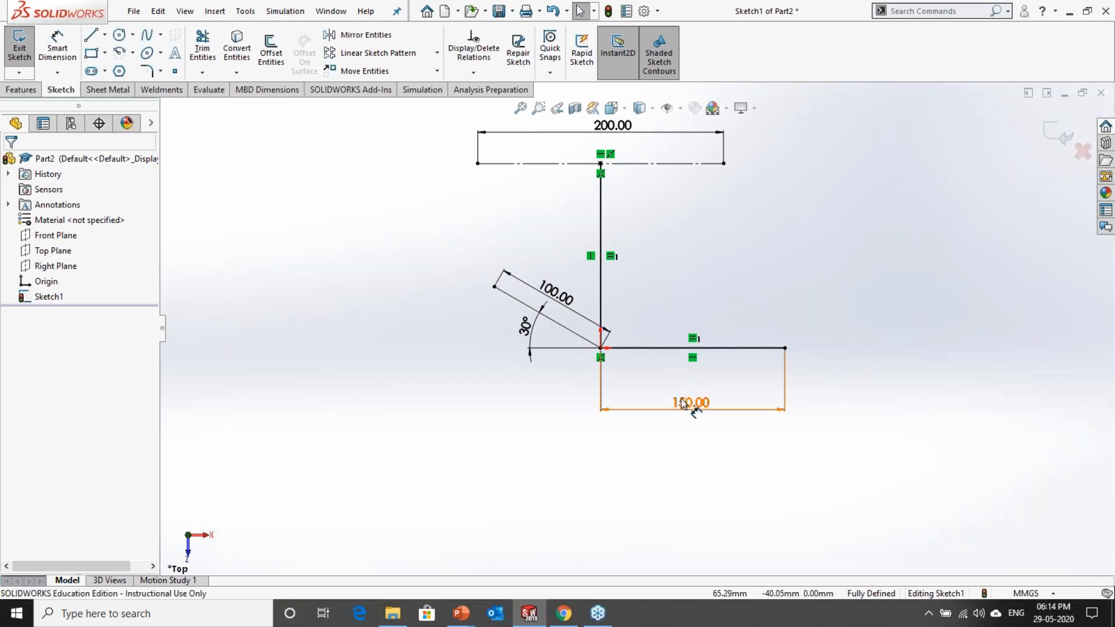
Step: Set the lower horizontal line's length to 200 mm
double_click(683, 402)
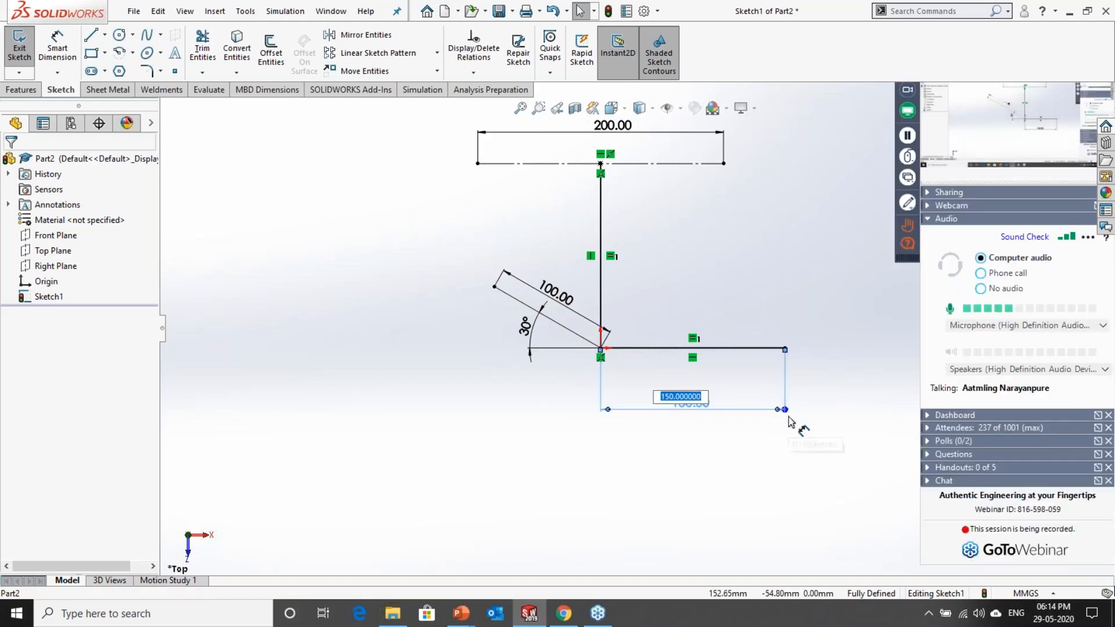
type("200")
key("Return")
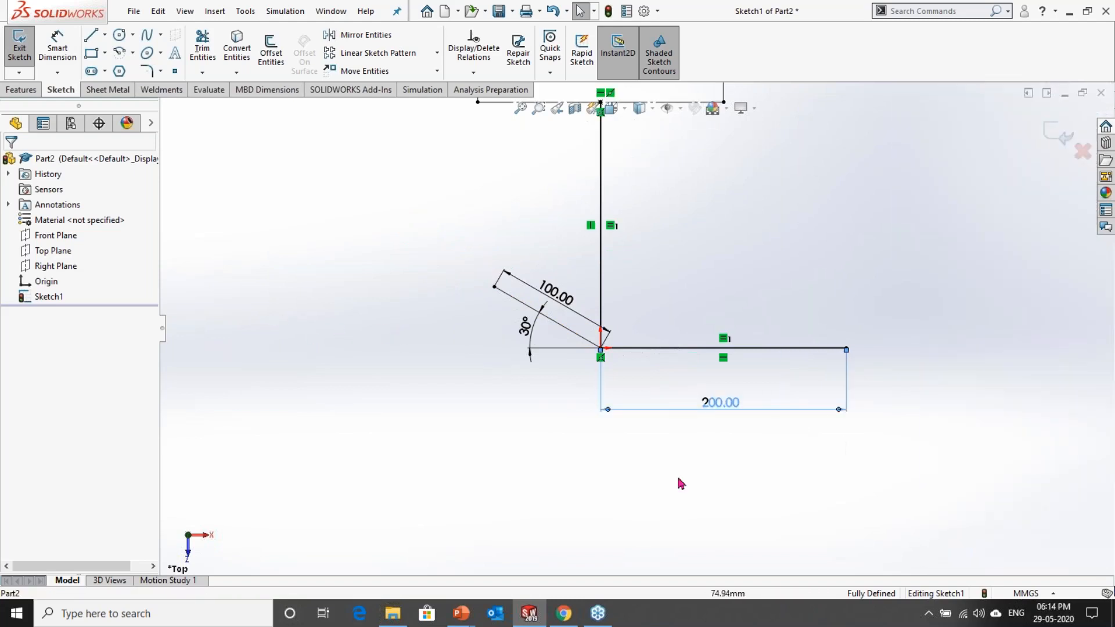
left_click(637, 466)
scroll(681, 303, "up", 3)
scroll(732, 257, "down", 2)
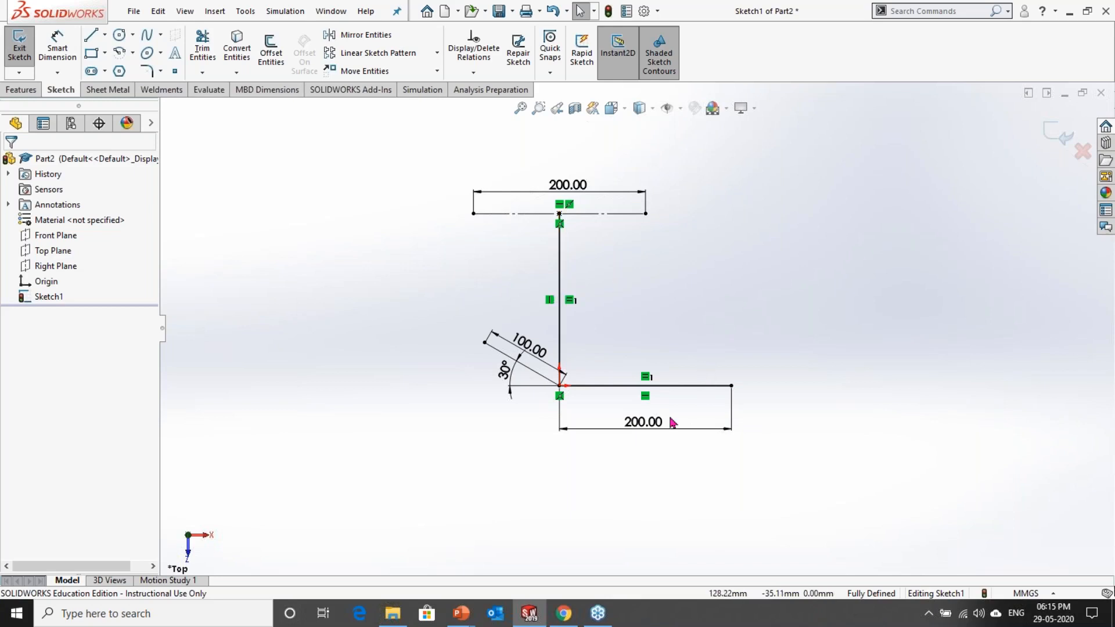
Step: Set the lower horizontal line's length to 150 mm
double_click(643, 423)
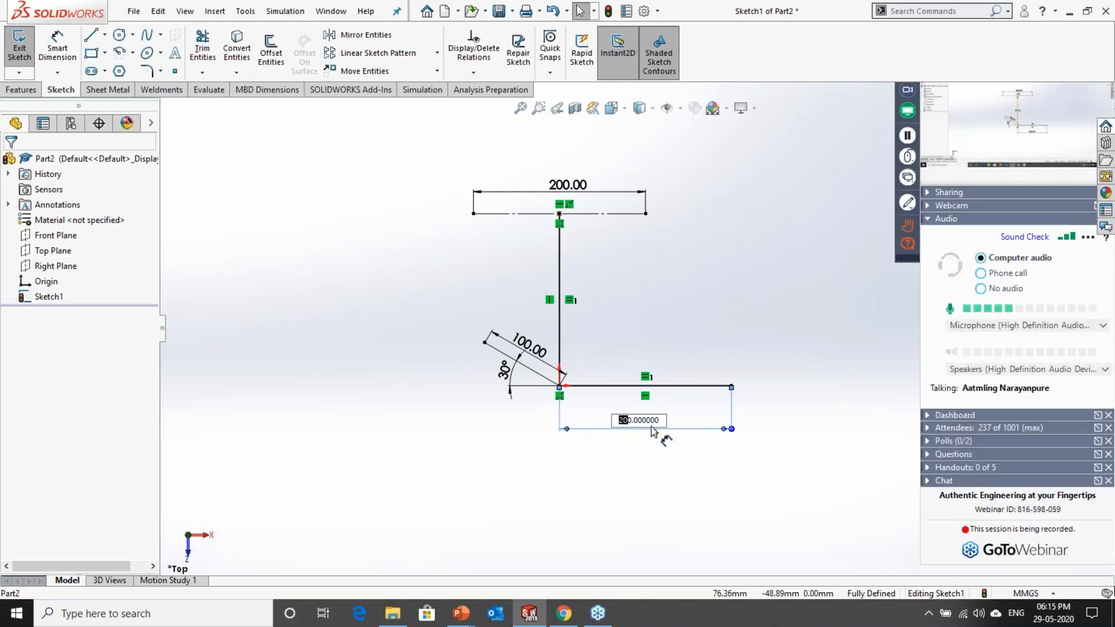
type("1")
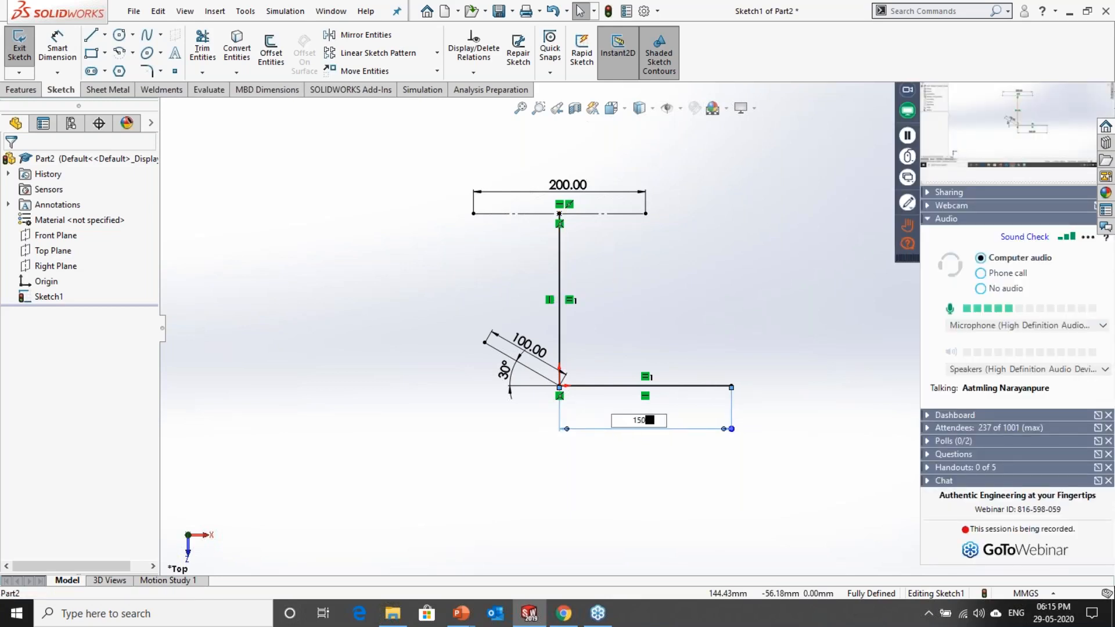
type("50")
key("Return")
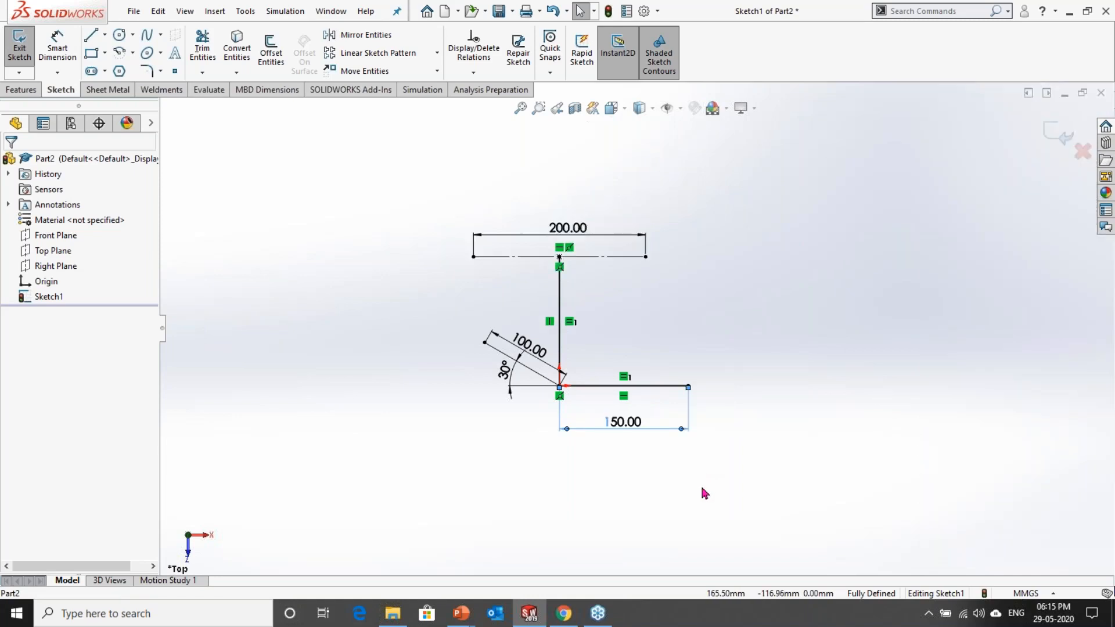
Step: Place two sketch points right of the vertical line, at about X 196, Y 116 mm and X 117, Y 77 mm
scroll(682, 347, "down", 3)
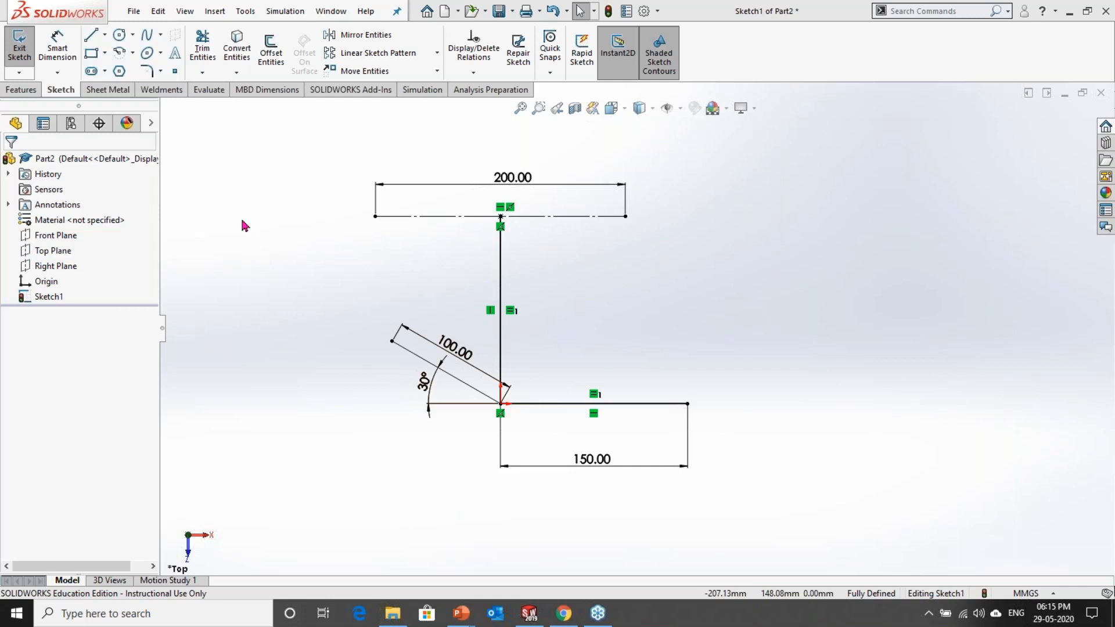
left_click(174, 73)
left_click(745, 258)
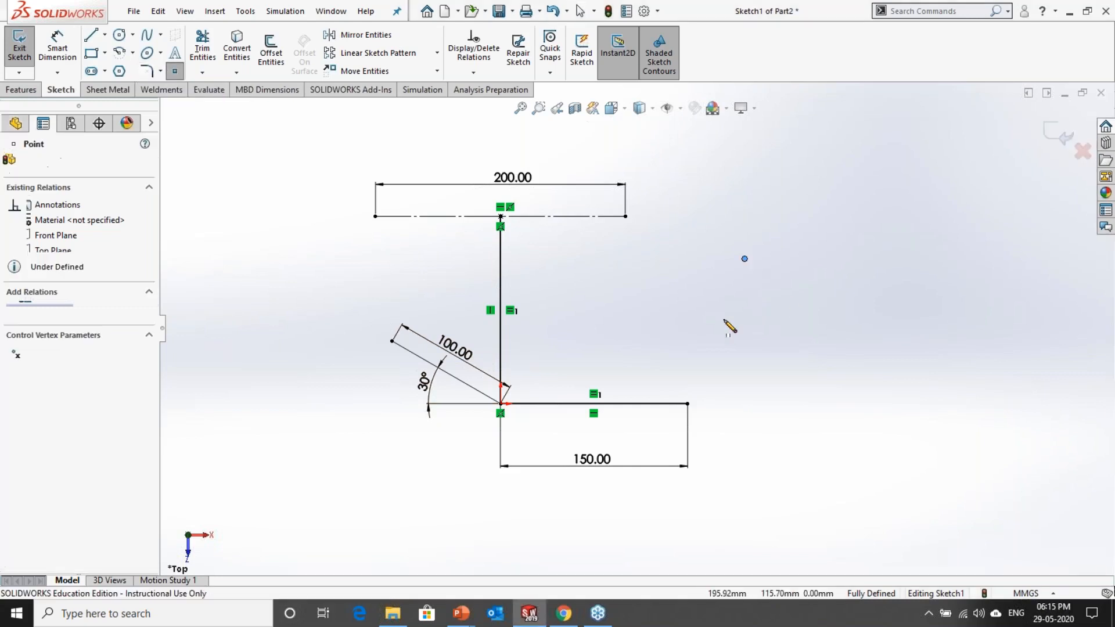
left_click(645, 307)
key("Escape")
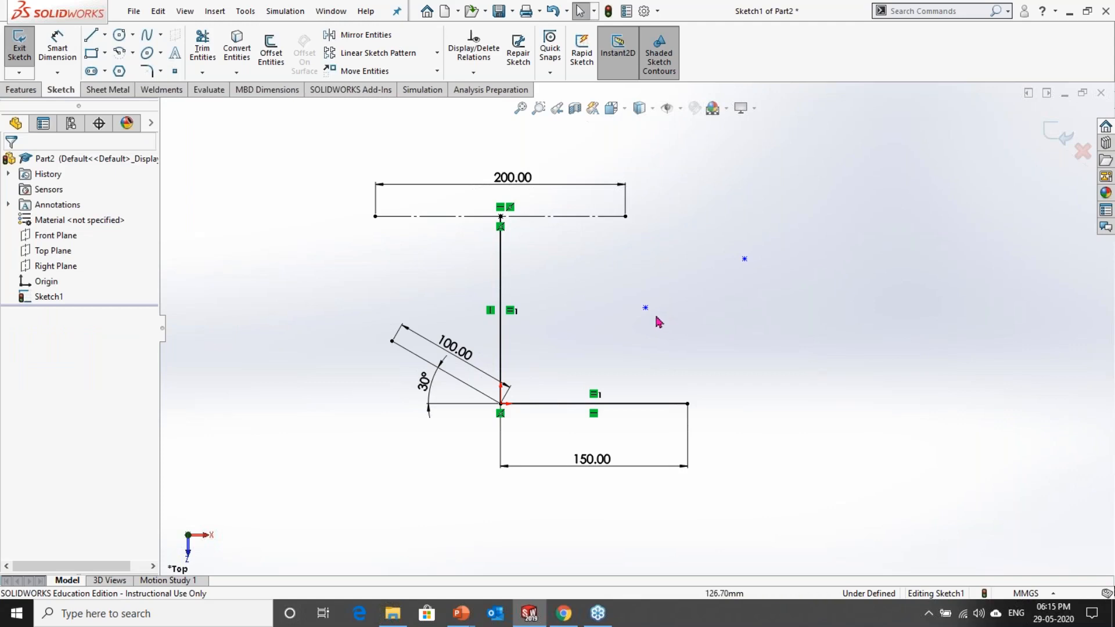
Step: Dimension the lower sketch point 75 mm above the lower horizontal line
left_click(646, 308)
left_click(56, 51)
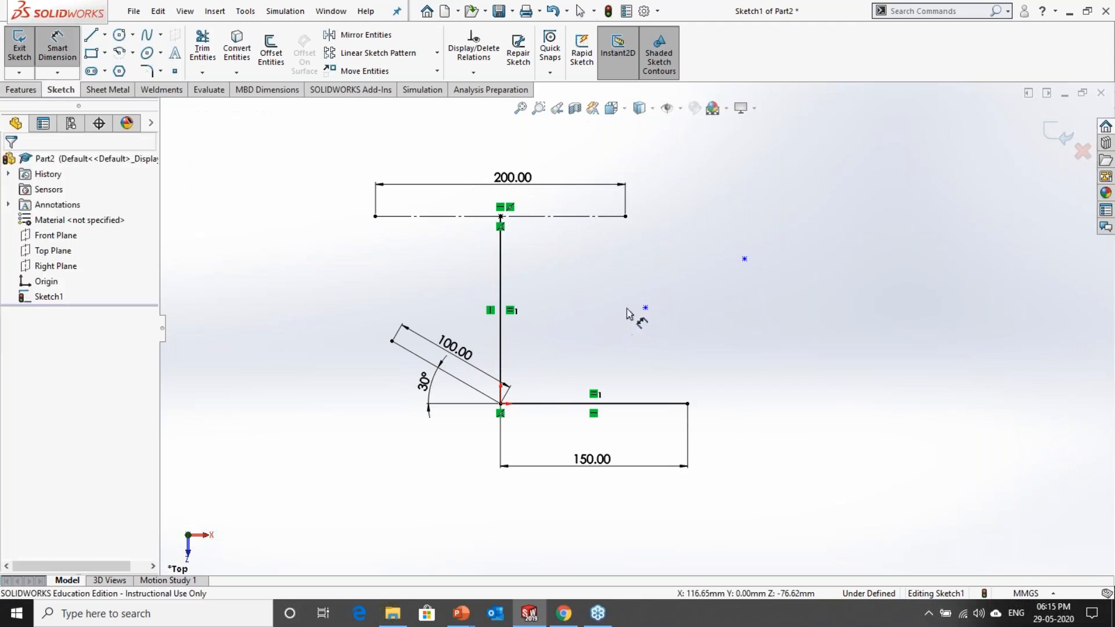
left_click(582, 404)
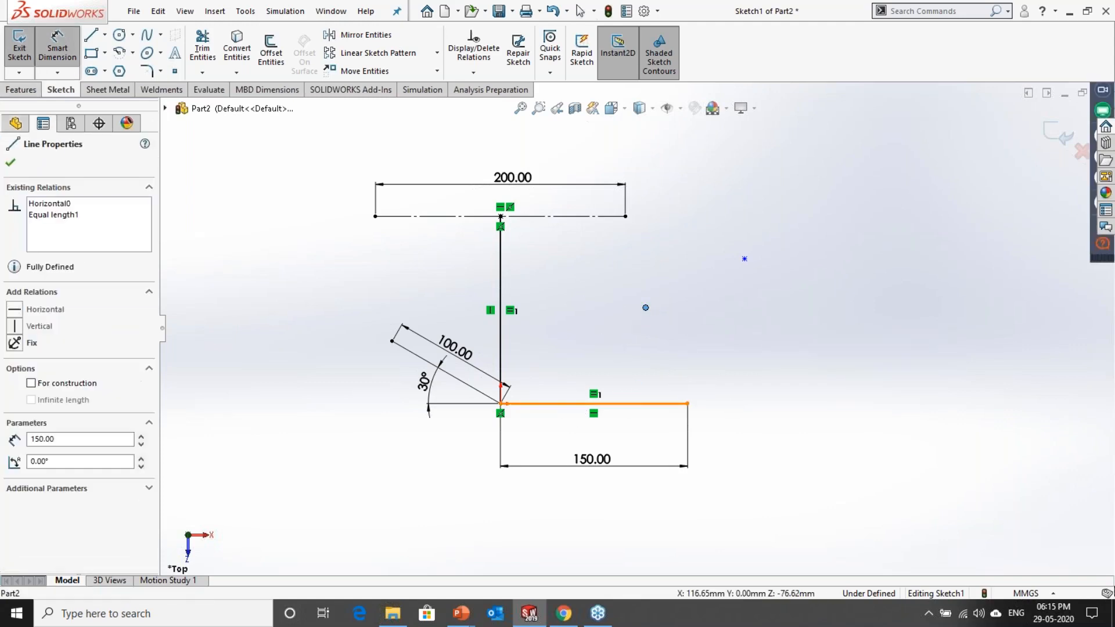
left_click(646, 308)
left_click(777, 356)
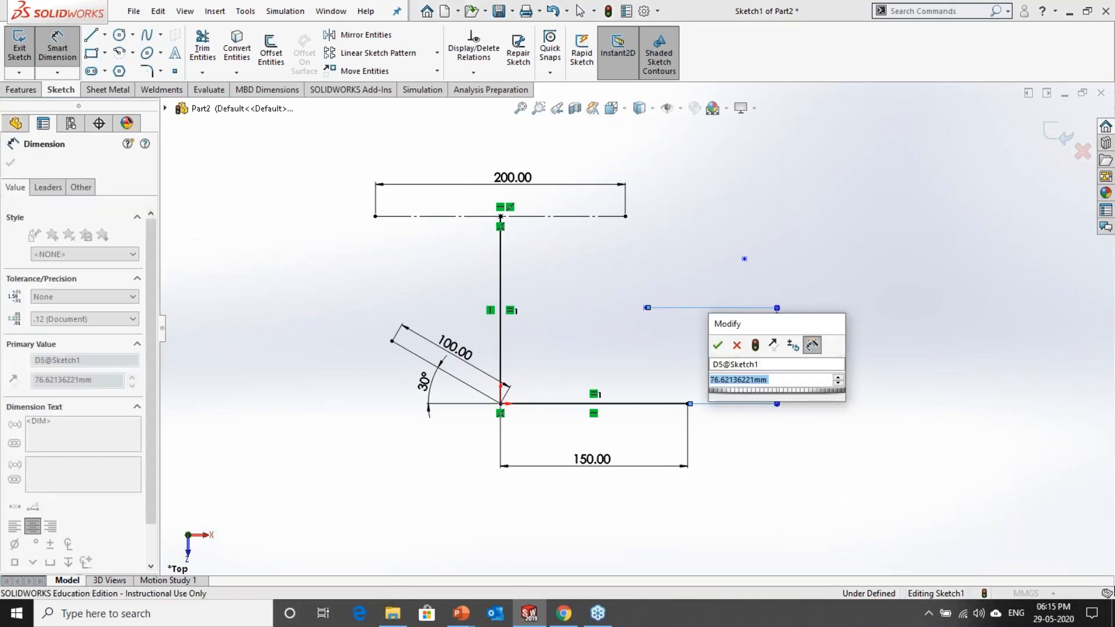
type("75")
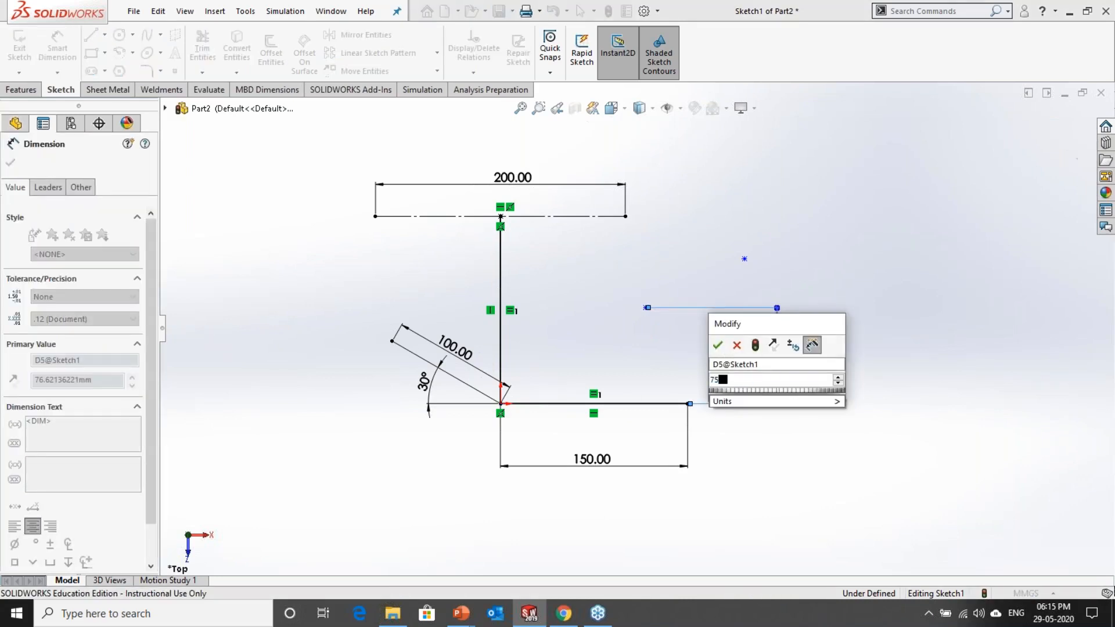
key("Return")
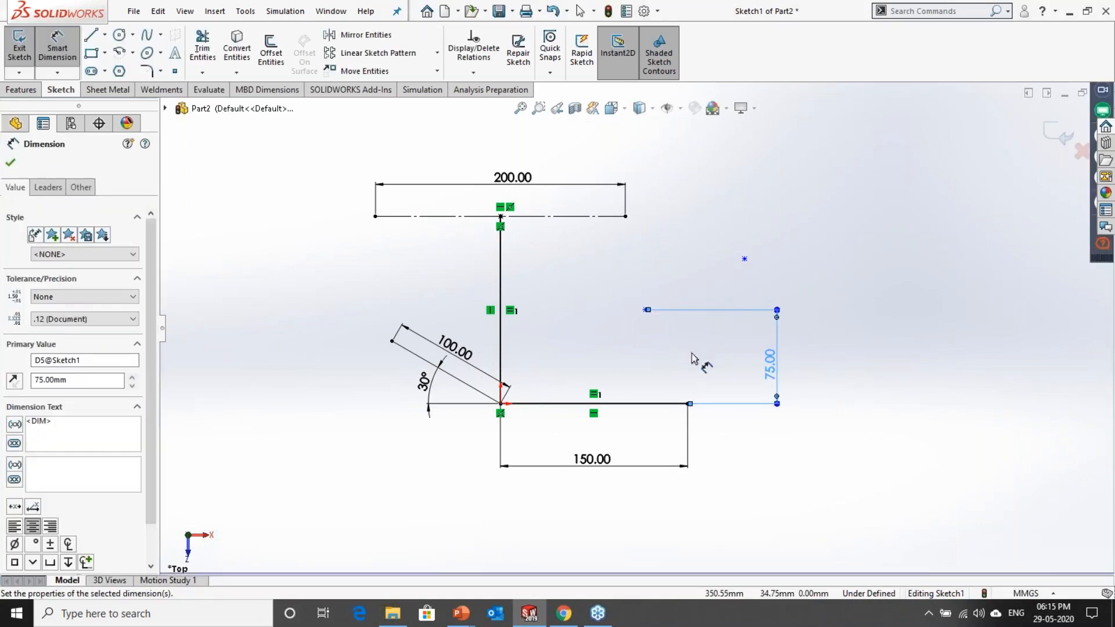
left_click(692, 361)
Step: Dimension the same sketch point 150 mm horizontally from the origin
left_click(645, 309)
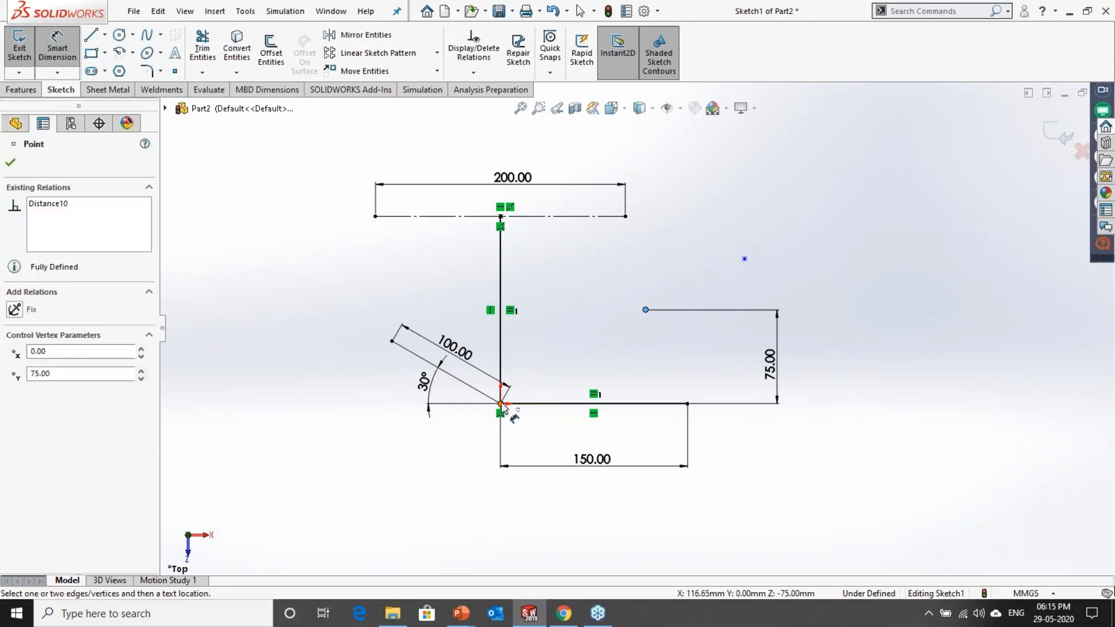
left_click(501, 404)
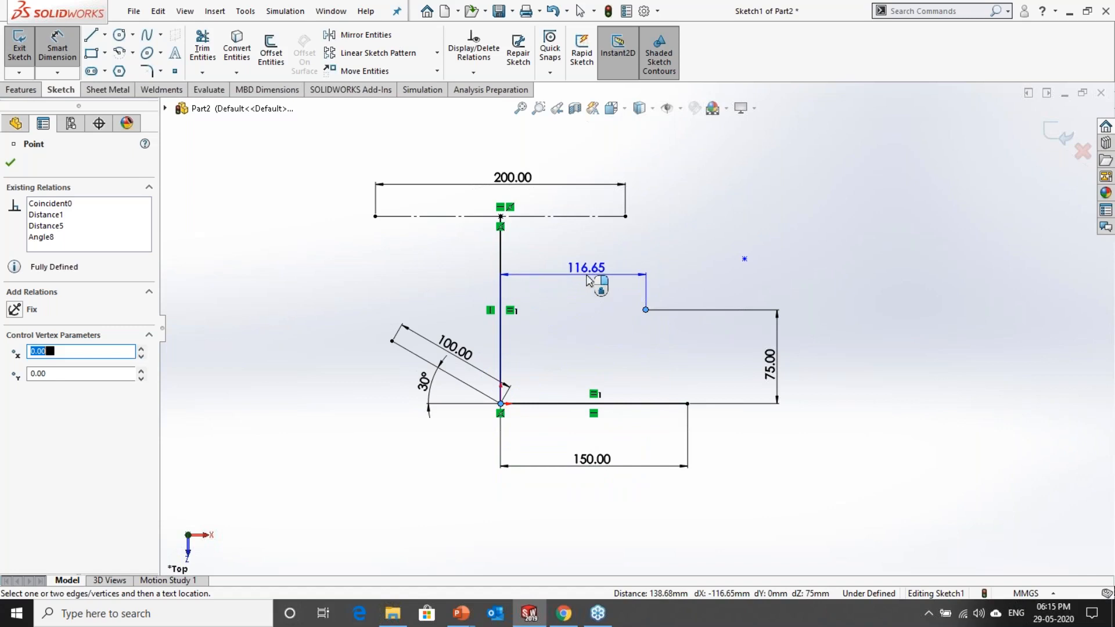
left_click(583, 285)
type("100")
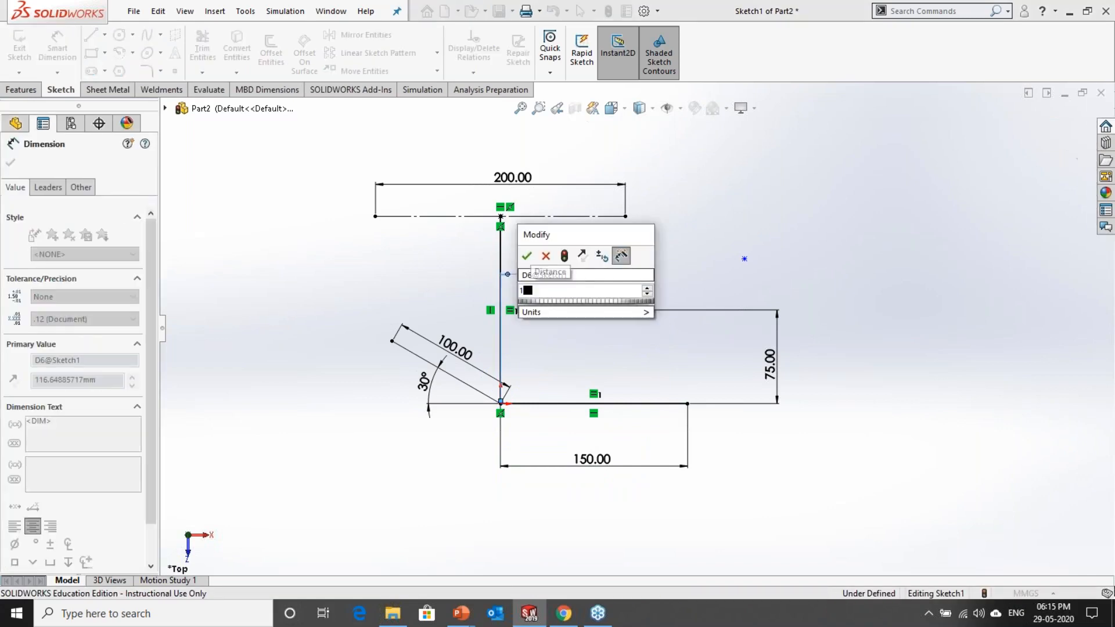
key("Return")
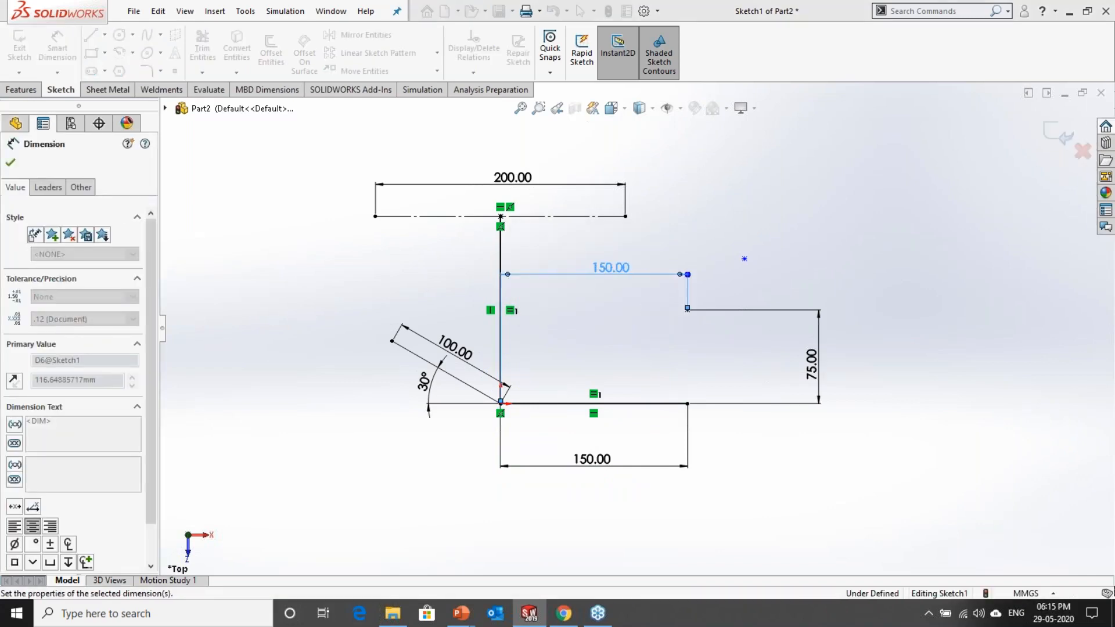
left_click(883, 256)
Step: Delete the undimensioned sketch point at the upper right of the sketch
scroll(812, 239, "down", 1)
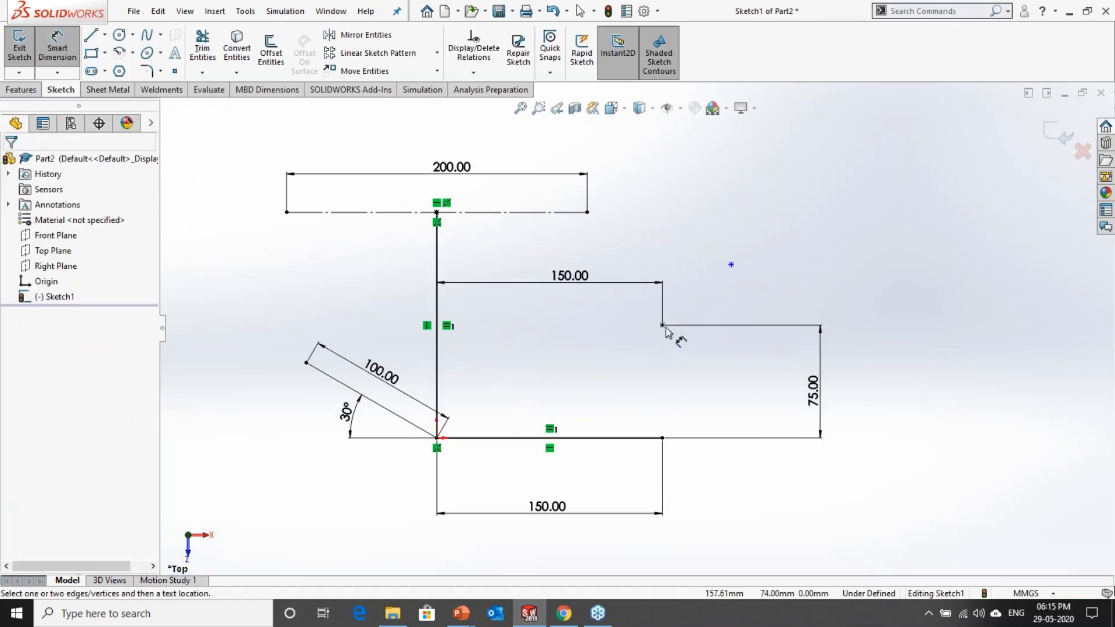
key("Escape")
left_click(732, 265)
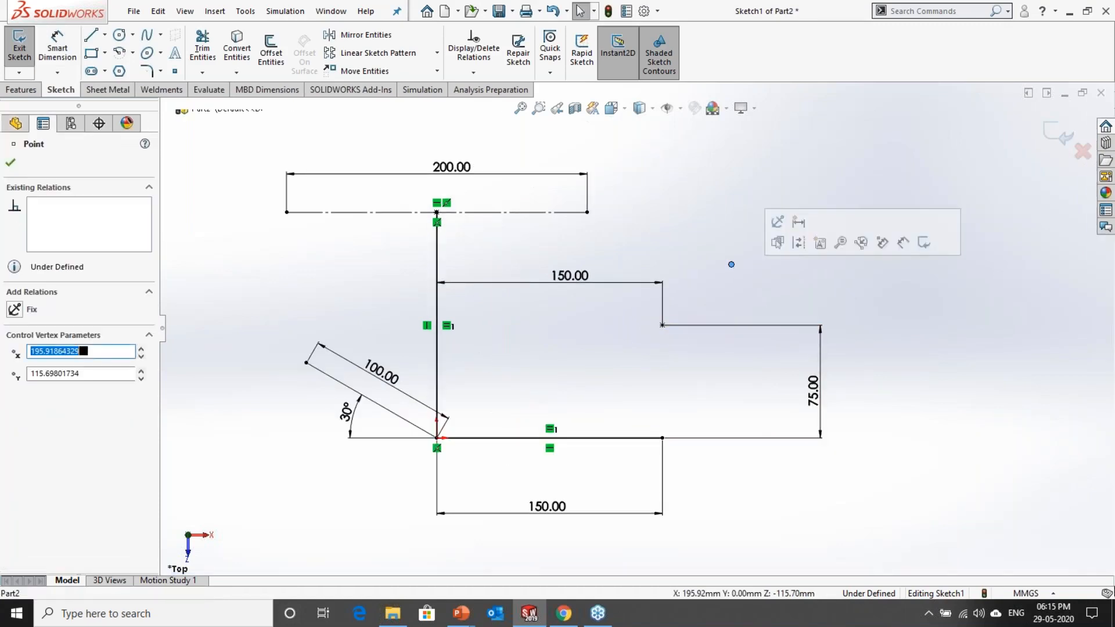
key("Delete")
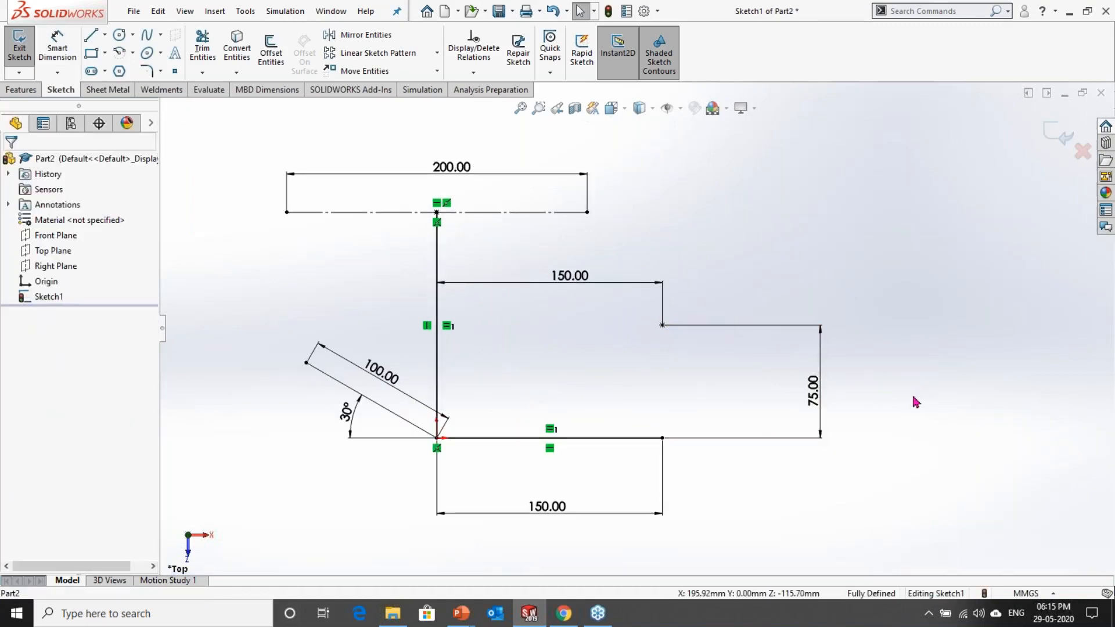
Step: Move the point's 150 mm dimension slightly up and its 75 mm dimension closer to the geometry, and exit the sketch
scroll(637, 328, "up", 1)
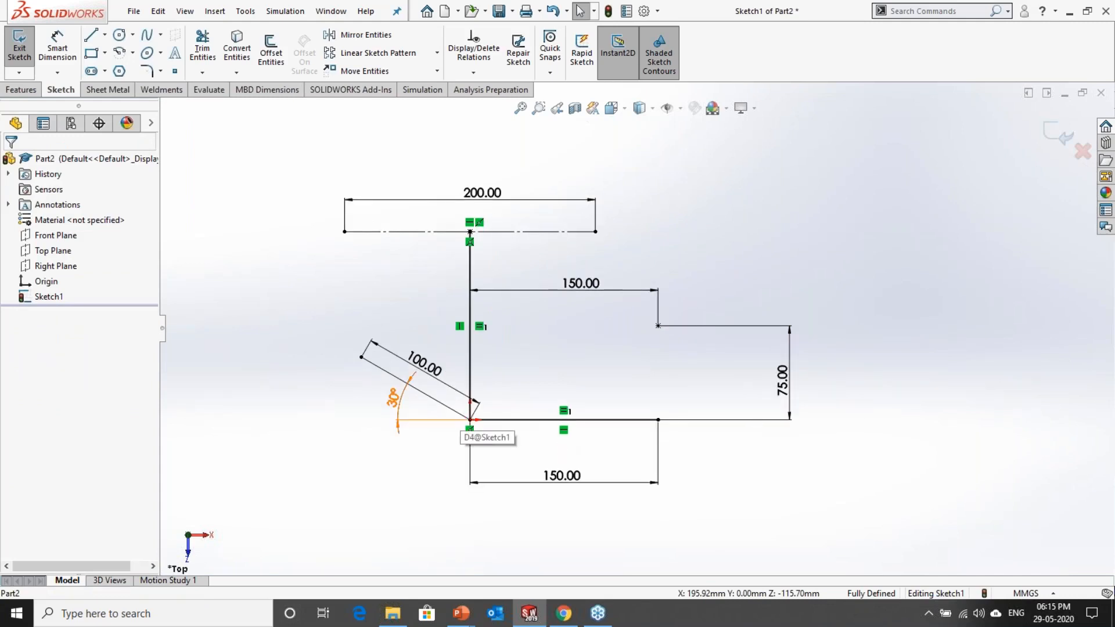
left_click_drag(580, 284, 582, 272)
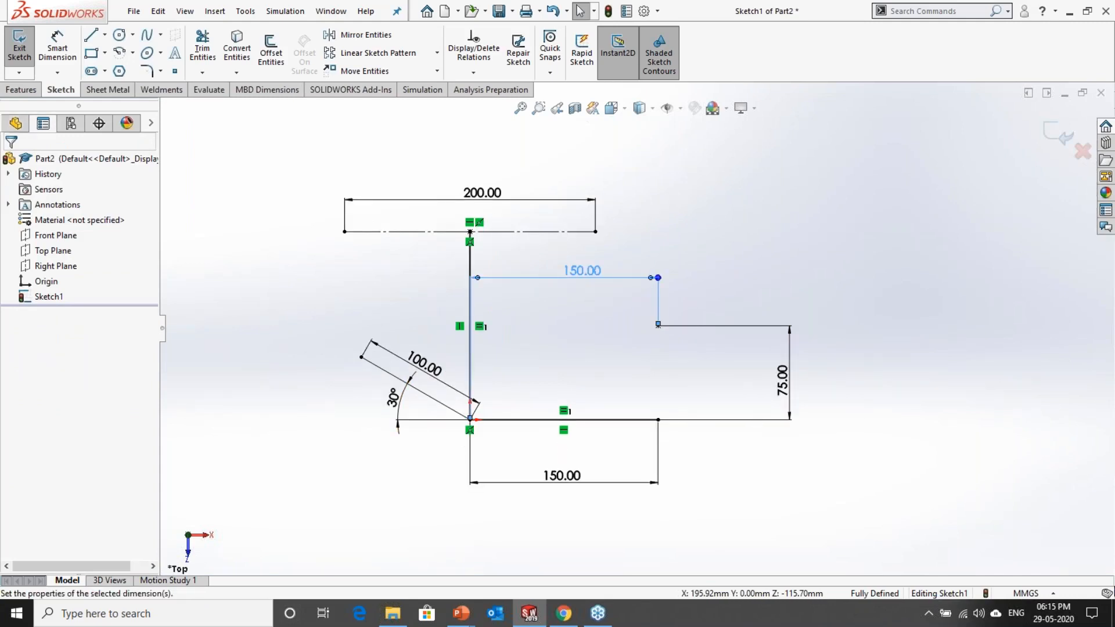
left_click_drag(783, 381, 767, 380)
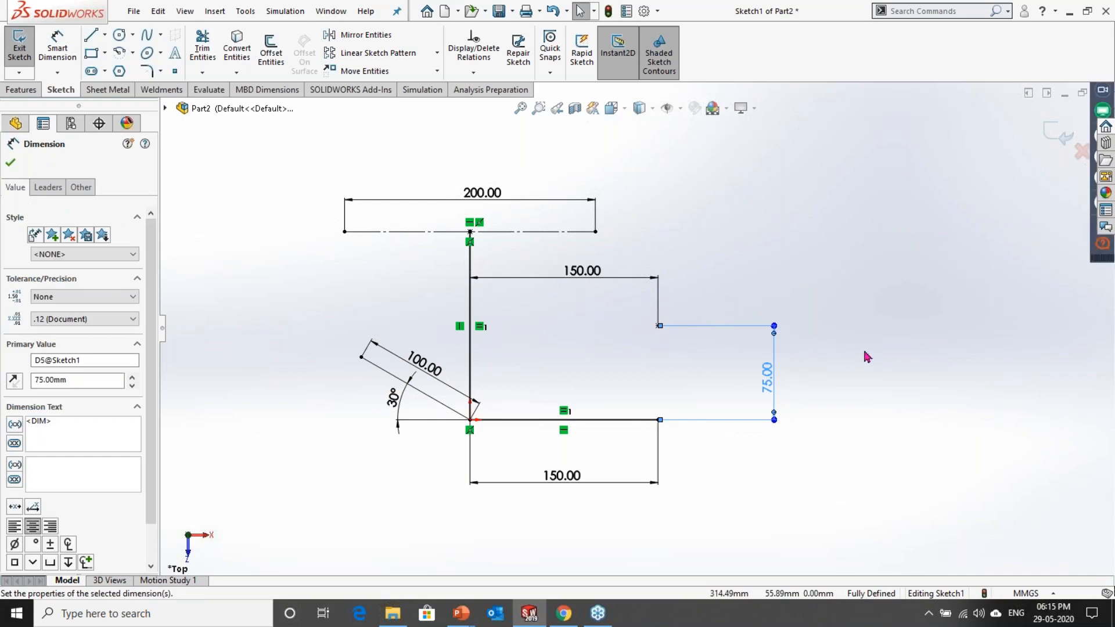
key("Escape")
left_click(1058, 136)
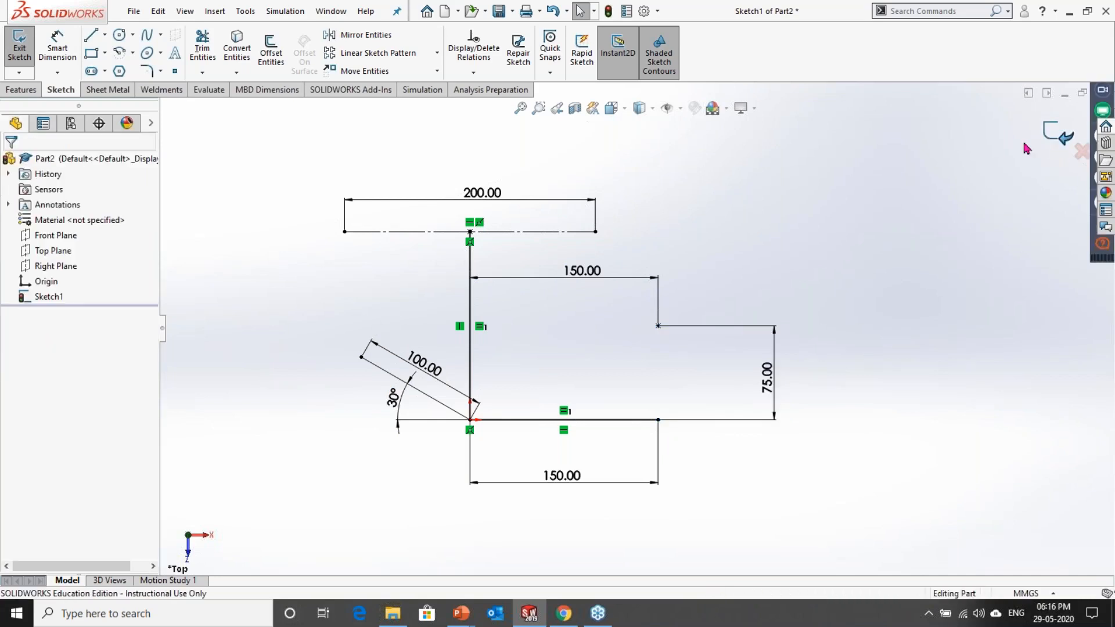
left_click(227, 301)
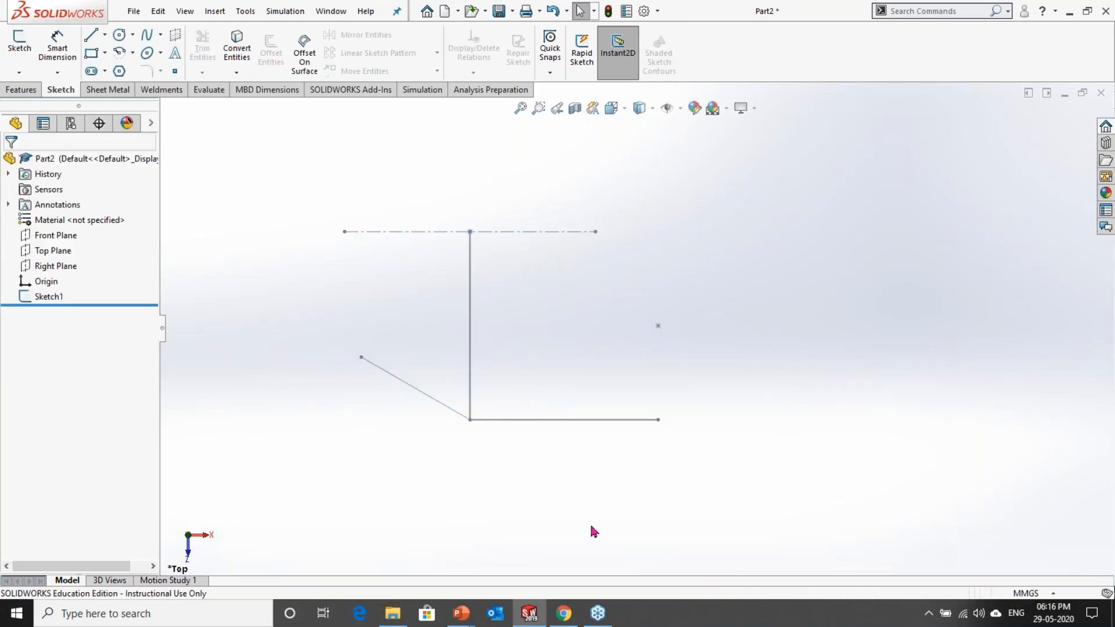
Step: Examine the finished sketch's orientation against the Front Plane and Top Plane, ending in an isometric view
mouse_move(605, 472)
middle_mouse_down()
mouse_move(643, 515)
mouse_move(511, 518)
middle_mouse_up()
left_click(55, 236)
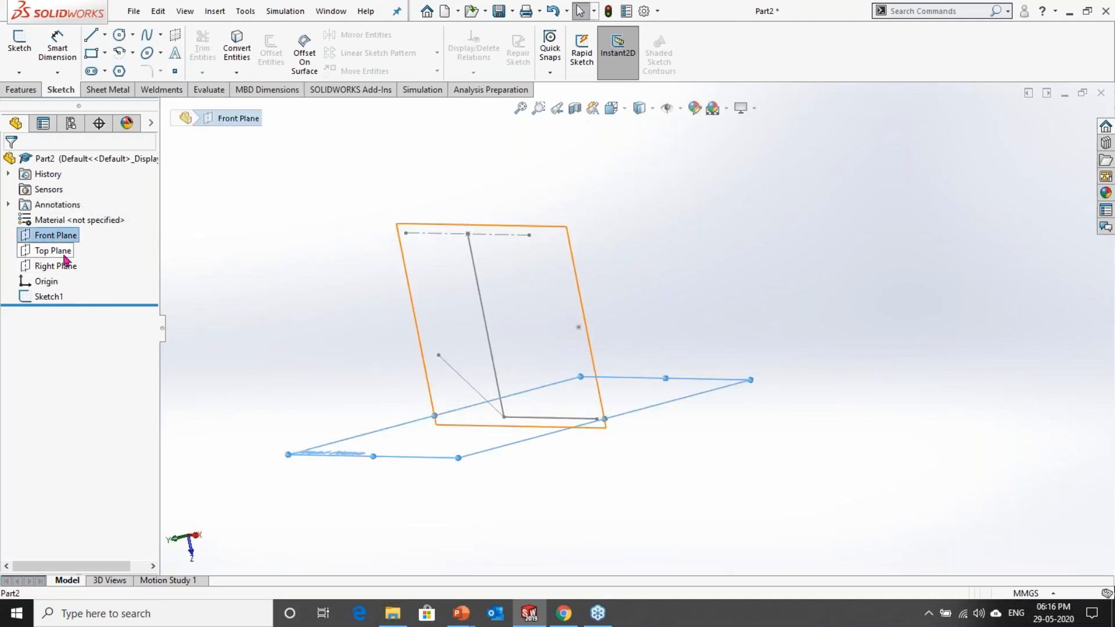
middle_click_drag(286, 306, 326, 323)
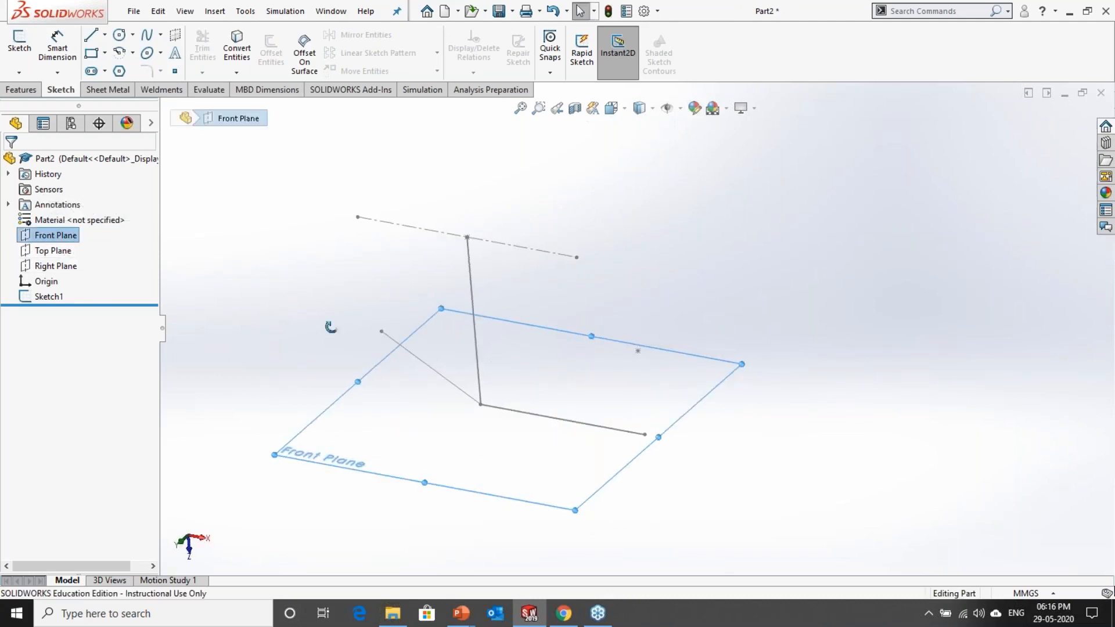
left_click(74, 254)
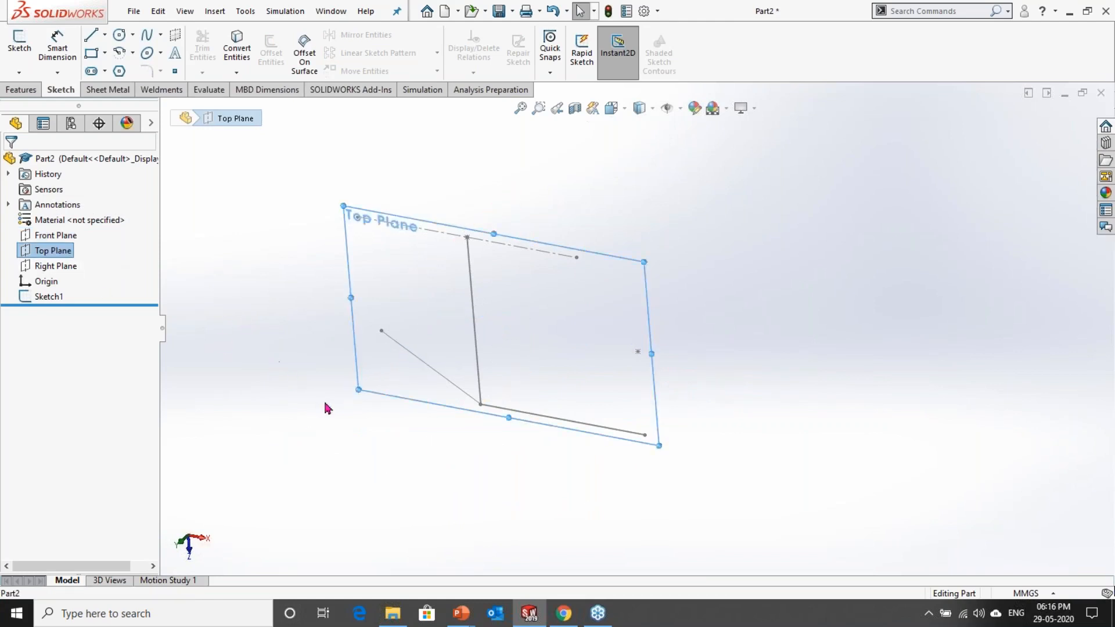
key("ctrl+7")
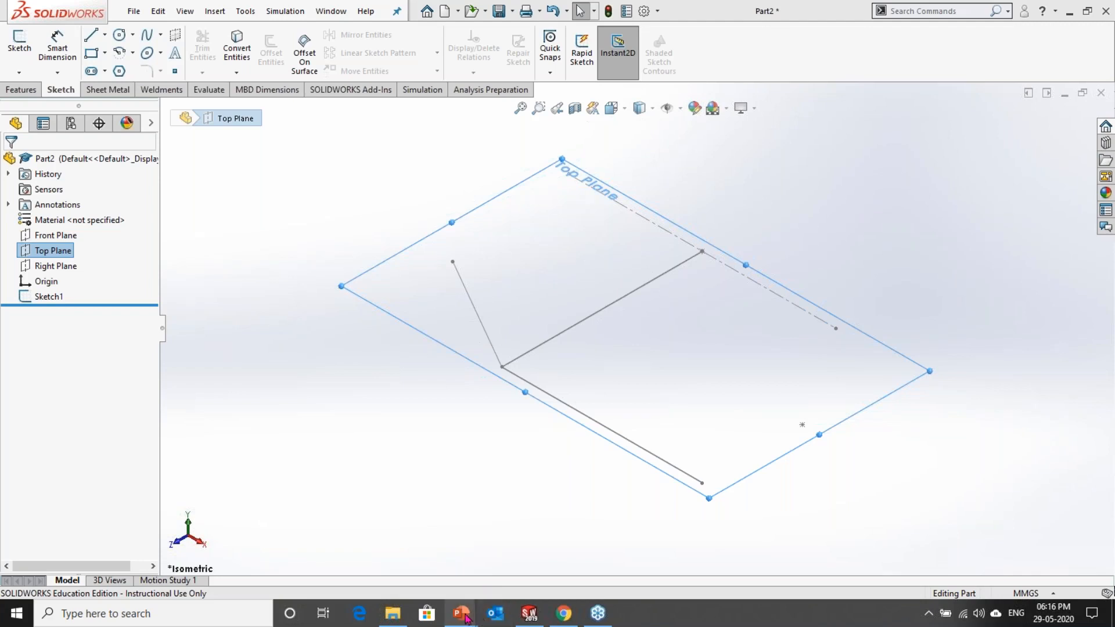
Step: Switch to the PowerPoint slide show and advance to the Rectangle slide under Sketch Entities
key("alt+Tab")
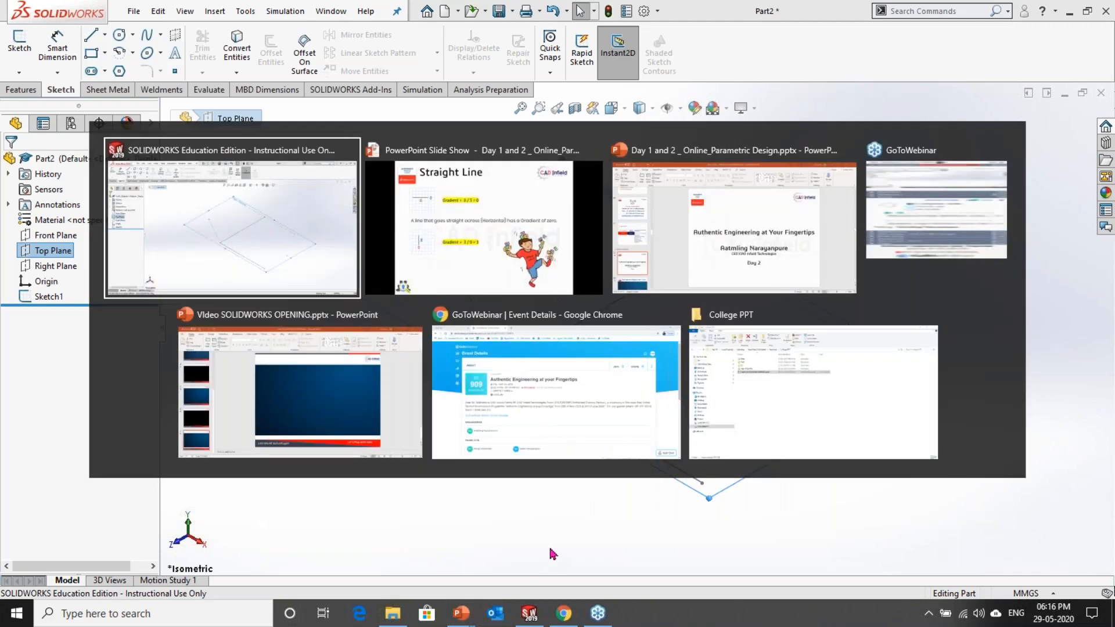
key("Tab")
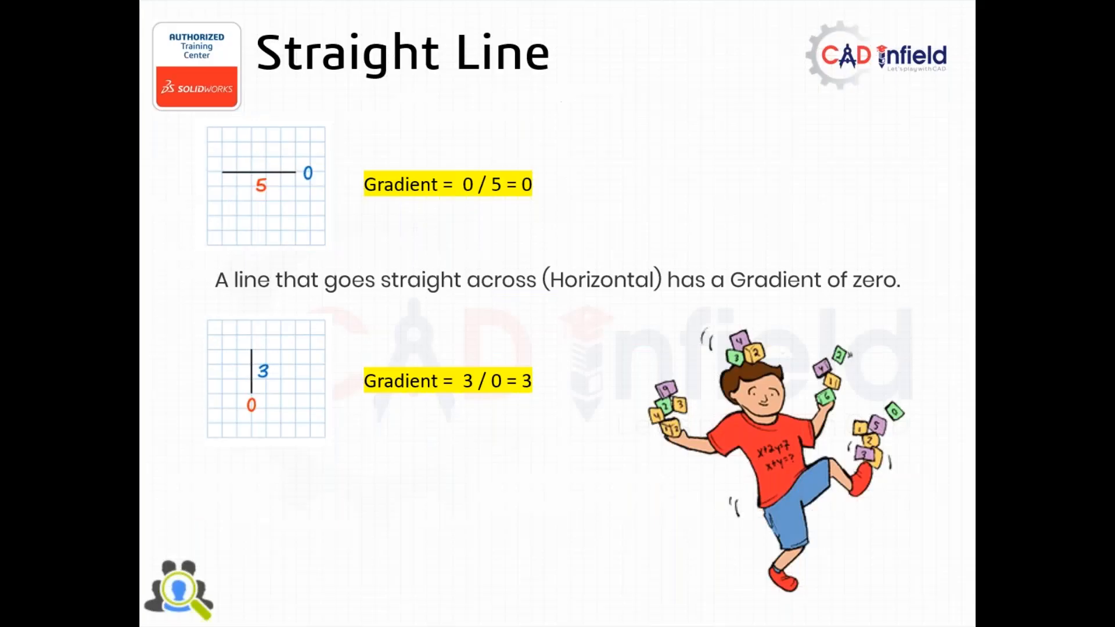
left_click(396, 446)
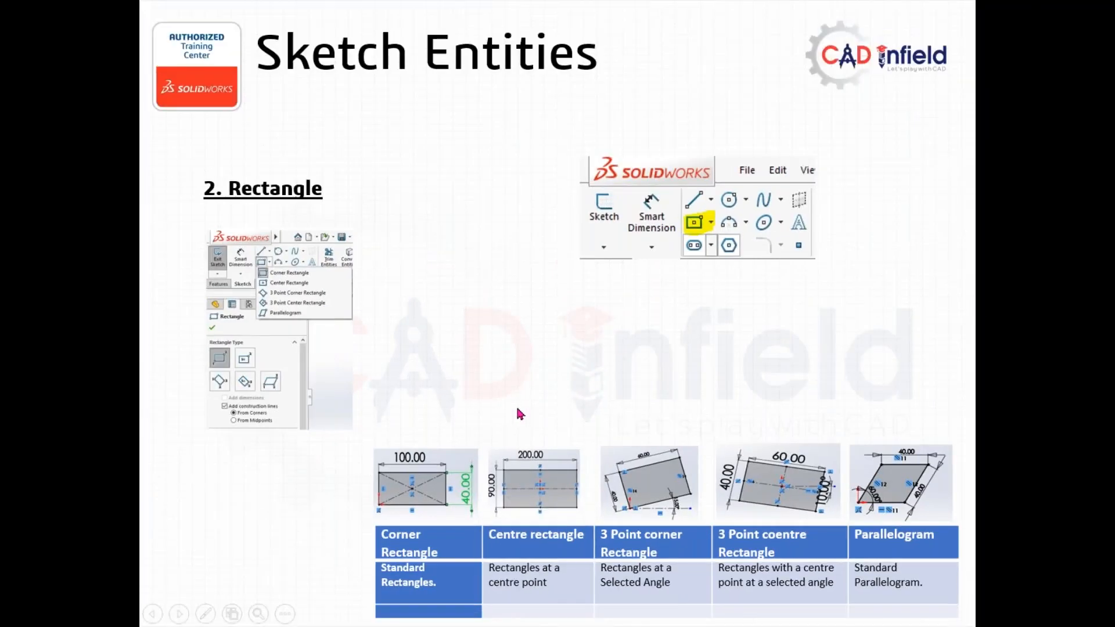
Step: Leave the slide show at the Rectangle slide, switch to SOLIDWORKS and create a new part document
left_click(513, 369)
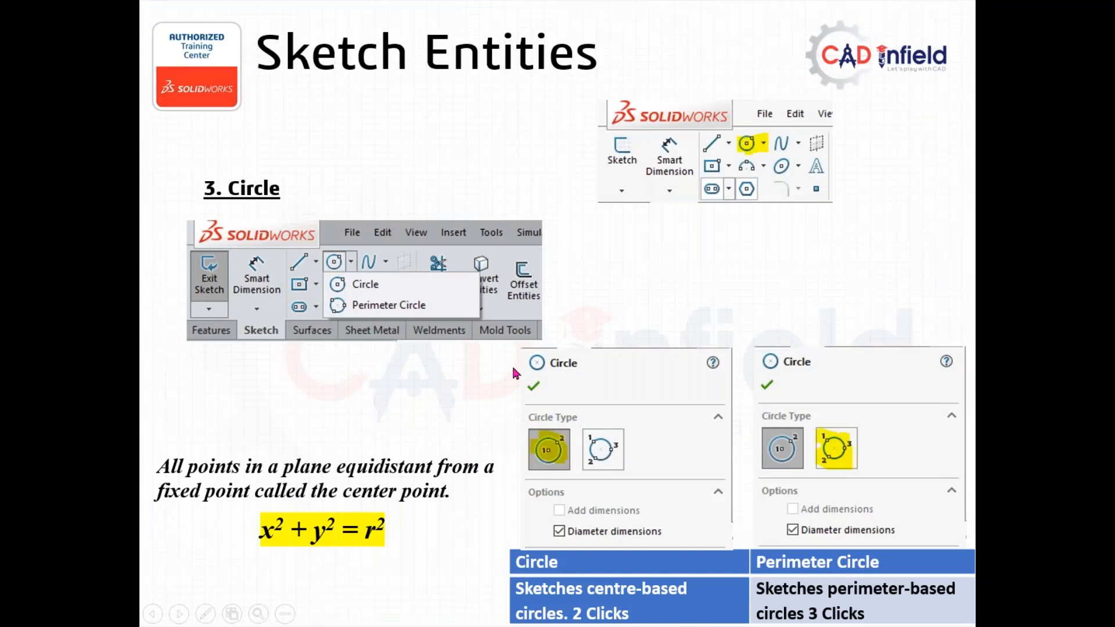
key("Left")
key("alt+Tab")
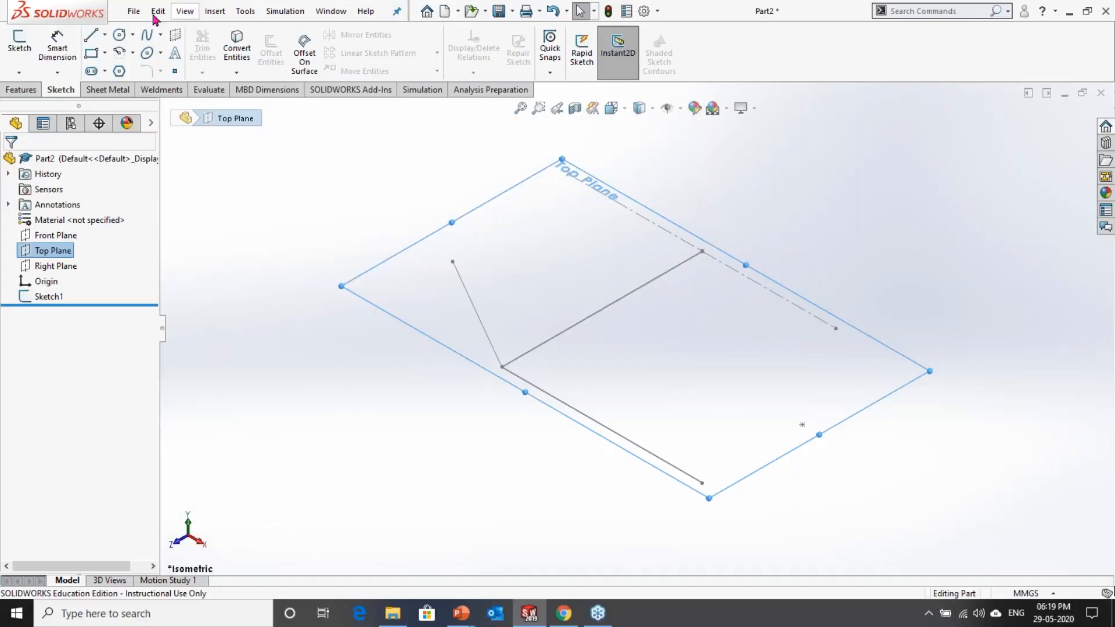
left_click(134, 11)
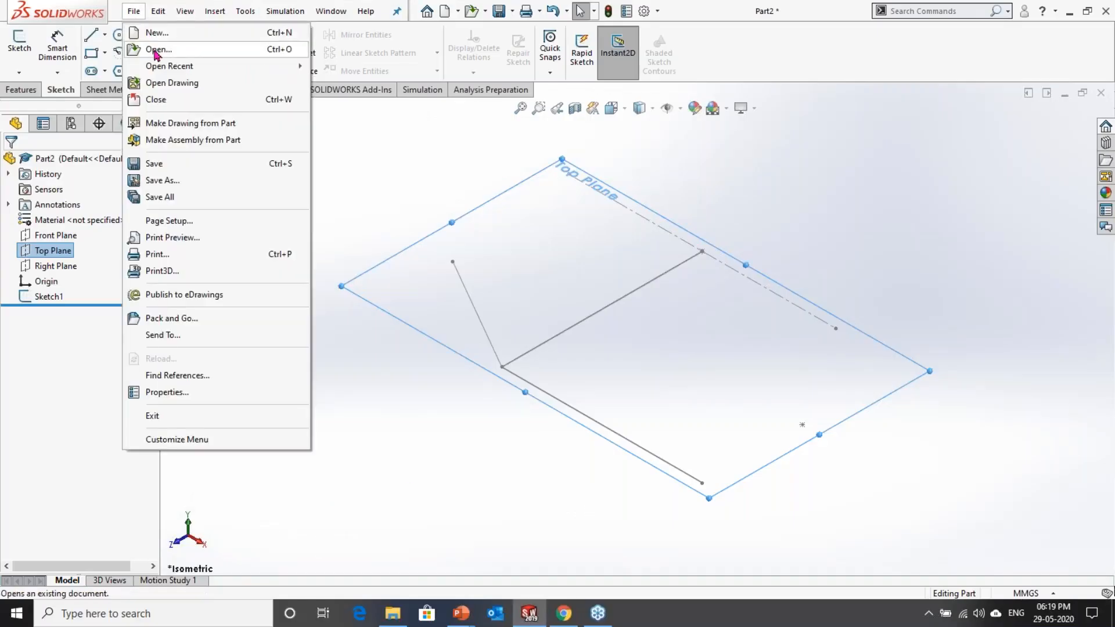
left_click(154, 33)
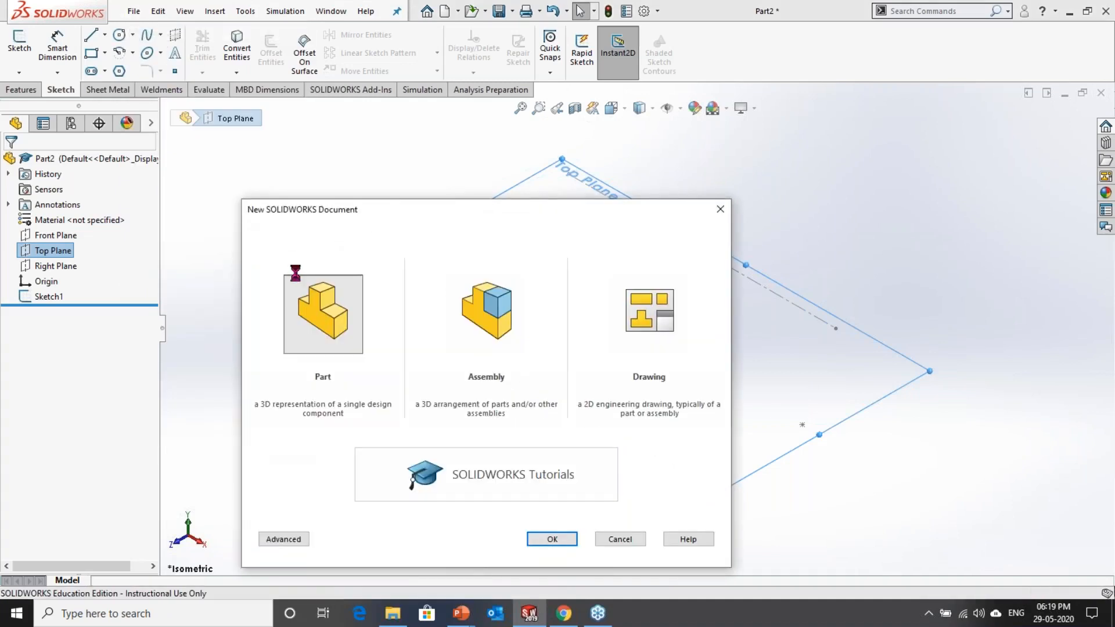
double_click(291, 267)
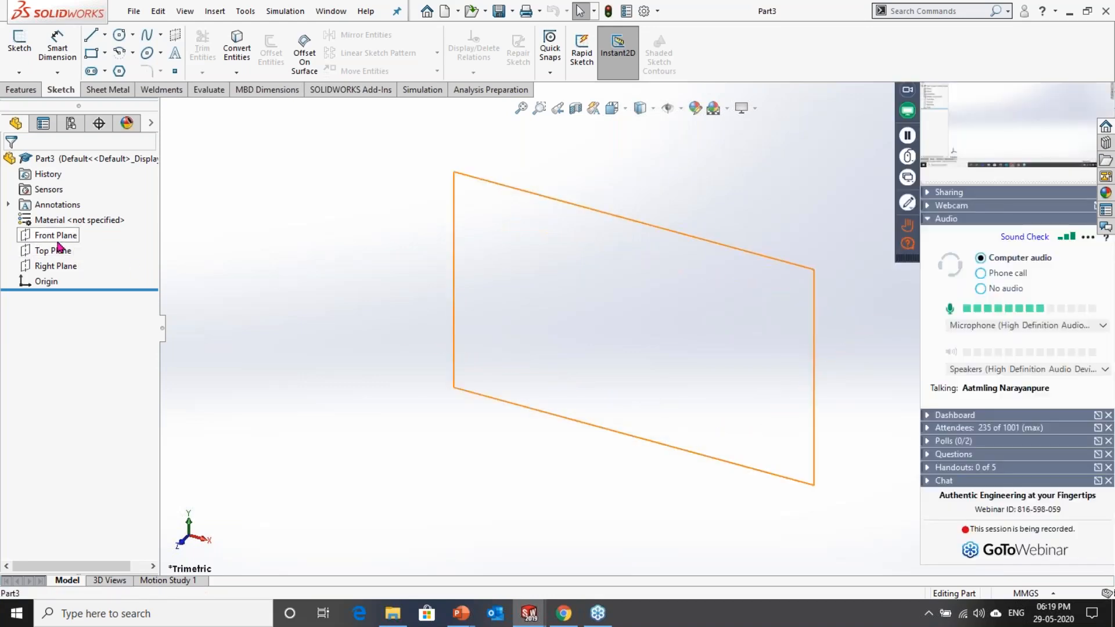
Step: Start a sketch on the Front Plane and draw a corner rectangle about 102 mm wide, up and right from the origin
left_click(59, 235)
left_click(68, 219)
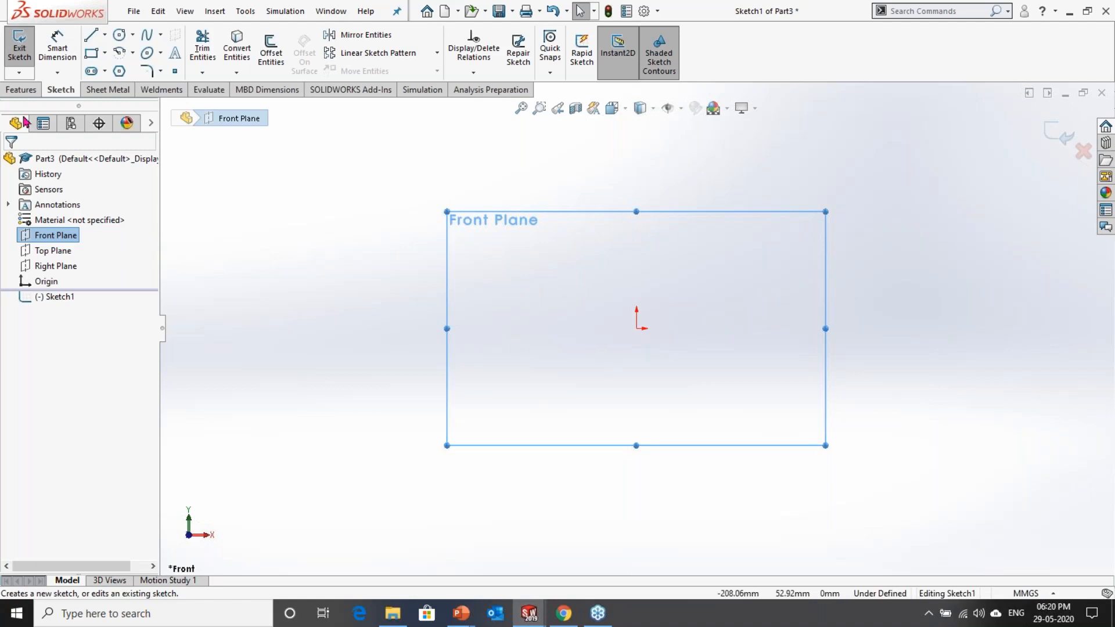
left_click(104, 53)
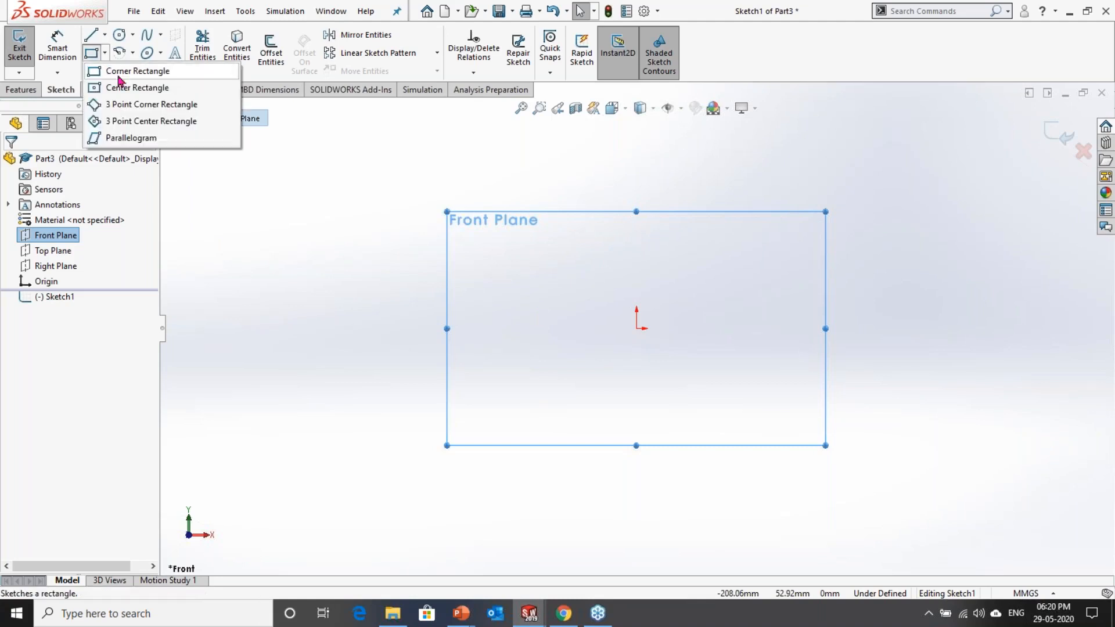
left_click(131, 77)
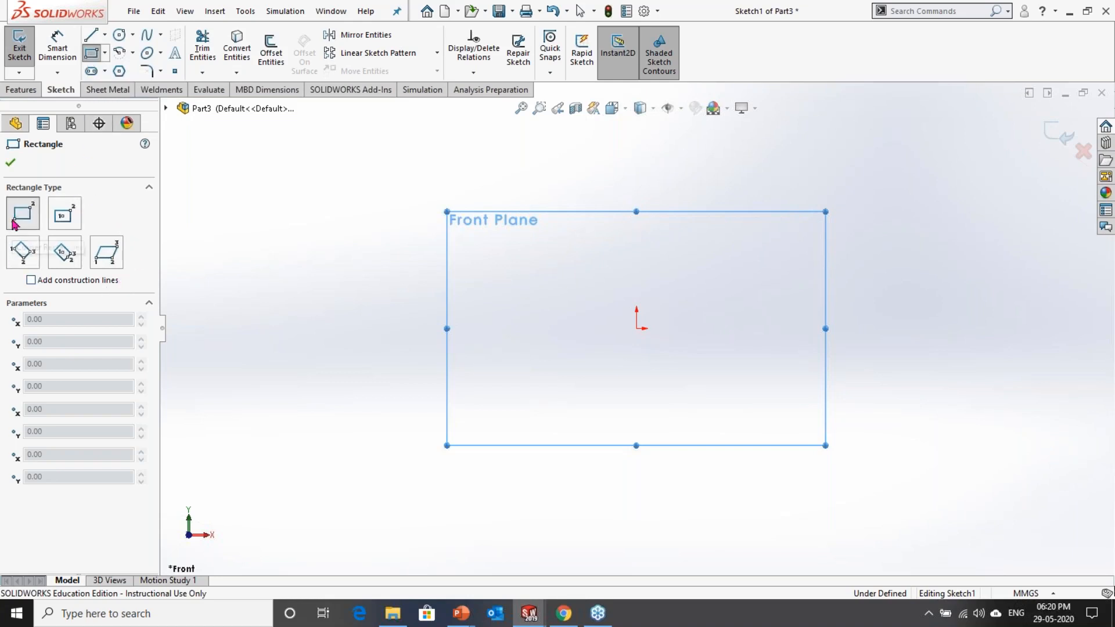
left_click(636, 328)
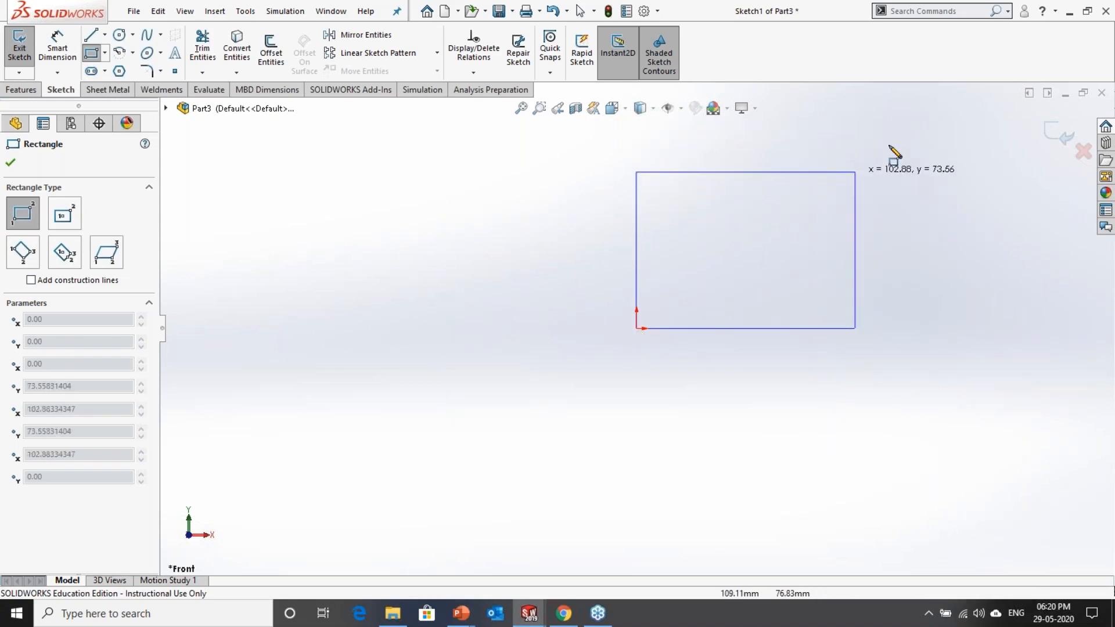
left_click(852, 150)
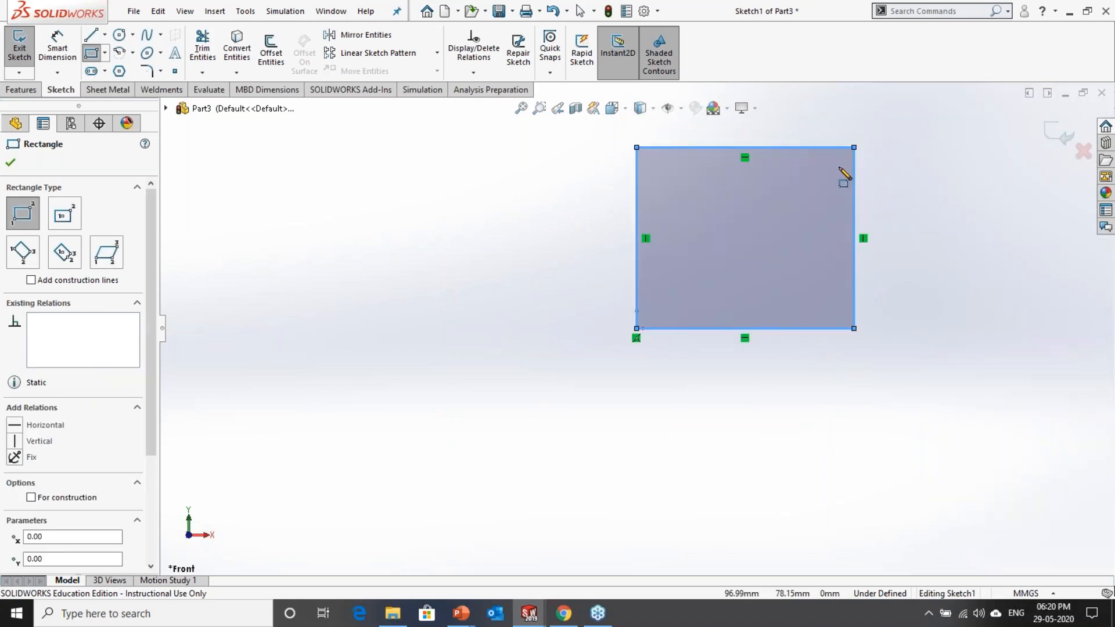
Step: Dimension the rectangle's bottom edge with Smart Dimension and set it to 400 mm
left_click(57, 47)
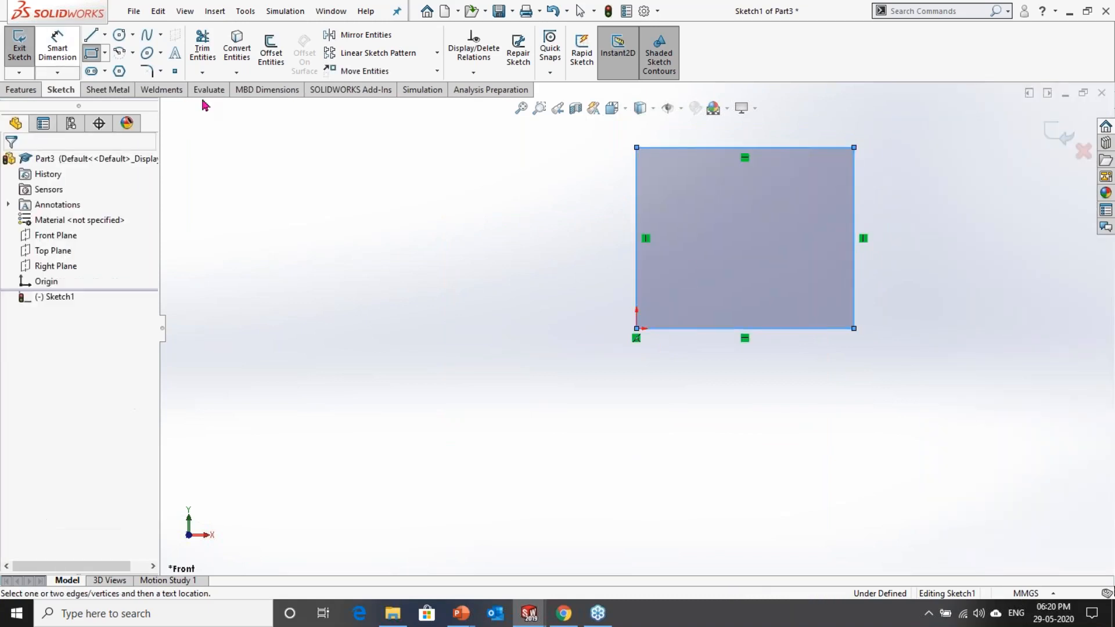
left_click(755, 329)
left_click(758, 380)
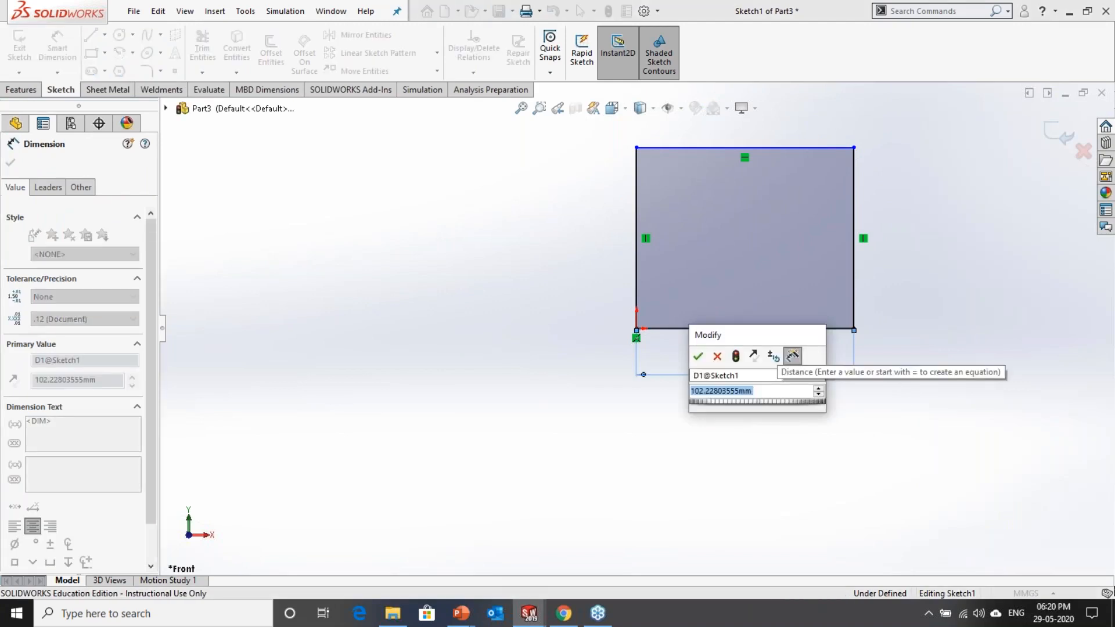
type("400")
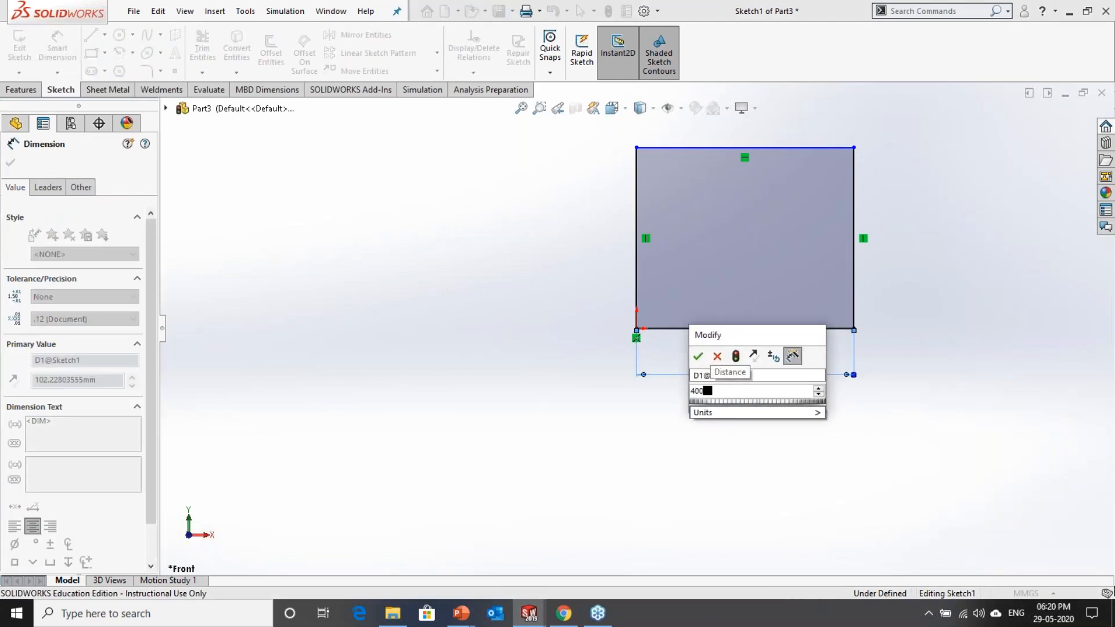
key("Return")
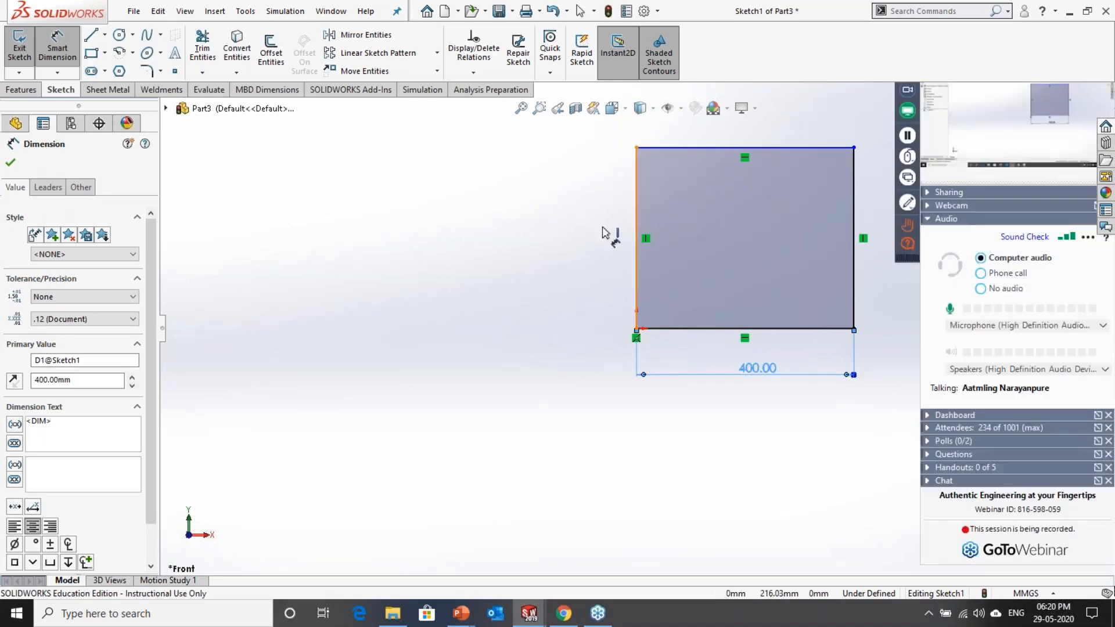
Step: Dimension the rectangle's left edge to 300 mm and end the dimension command
left_click(637, 233)
left_click(603, 232)
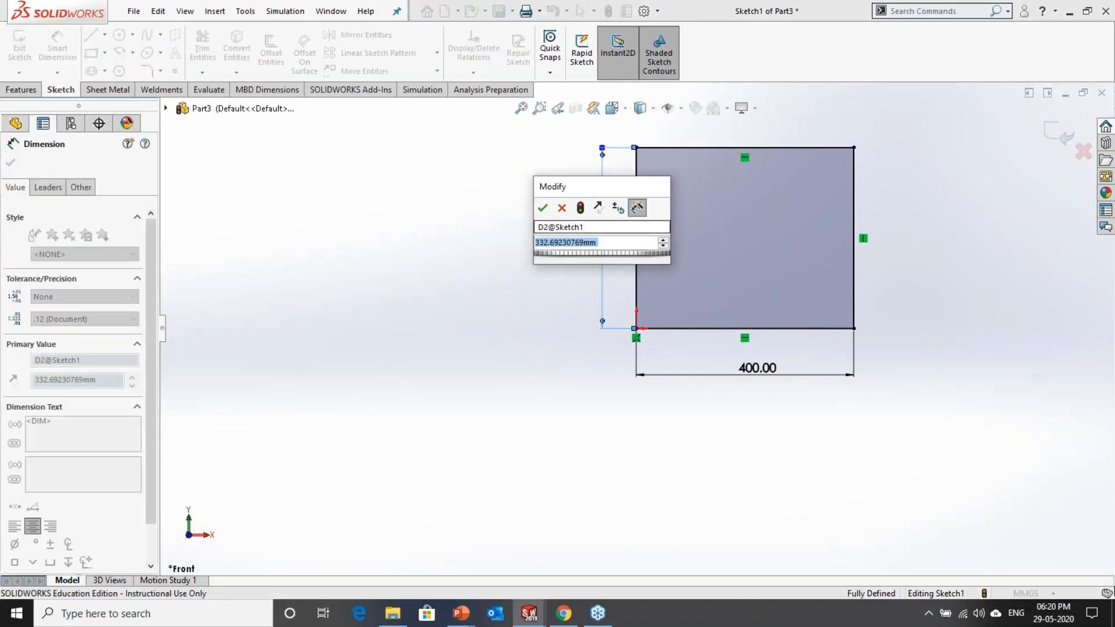
type("300")
key("Return")
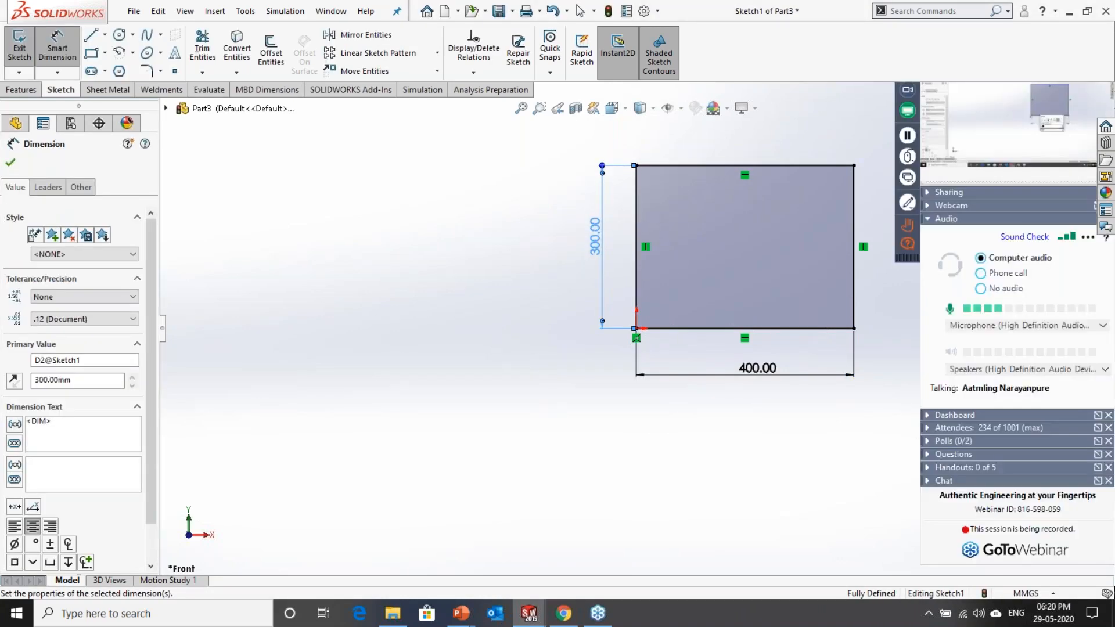
key("f")
scroll(649, 321, "up", 3)
scroll(847, 297, "down", 1)
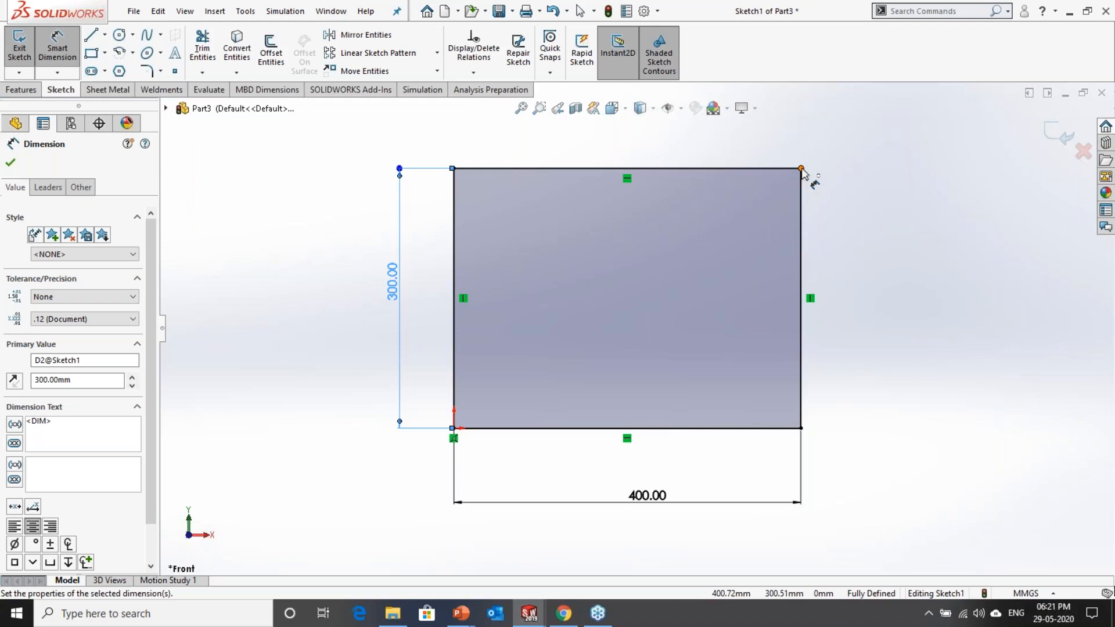
left_click(468, 277)
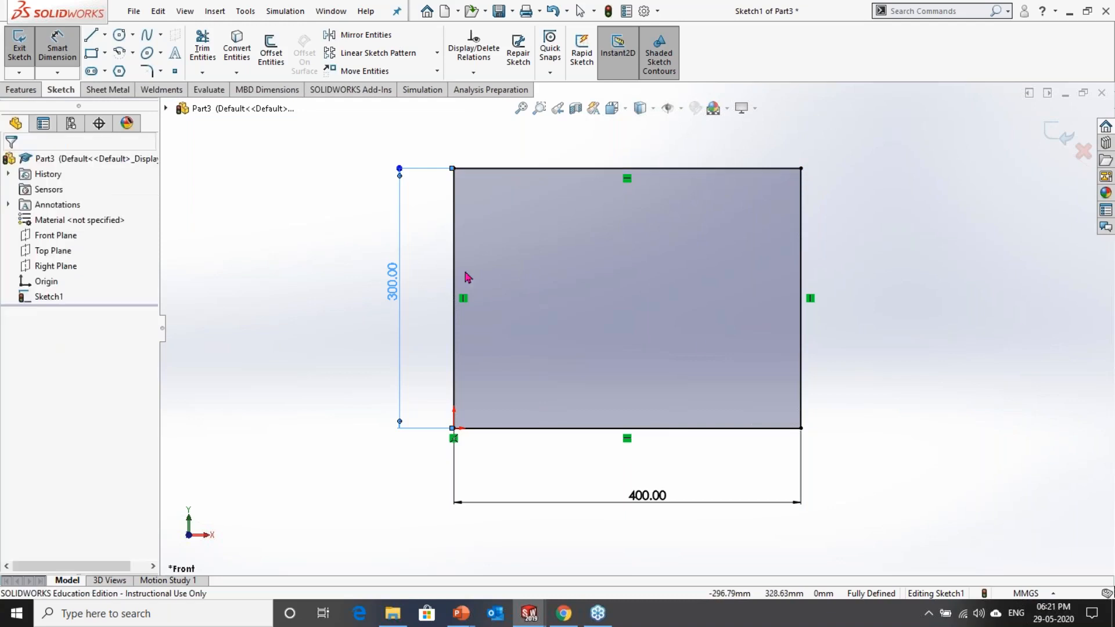
key("Escape")
Step: Draw a center rectangle about 1300 by 918 mm centred on the origin, enclosing the corner rectangle
scroll(731, 349, "up", 4)
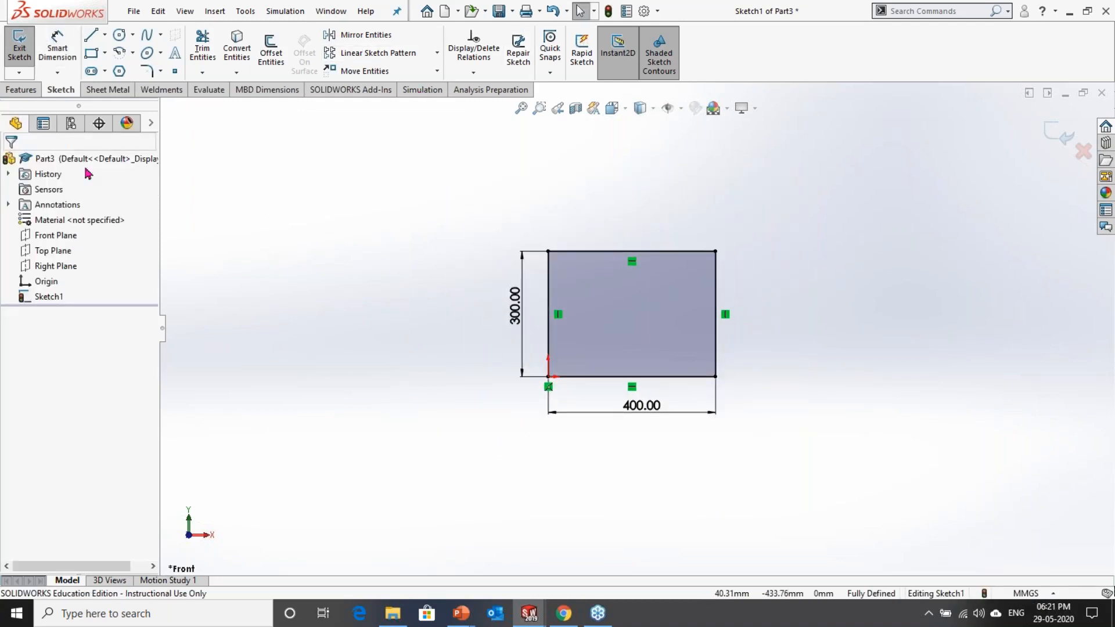
left_click(104, 53)
left_click(125, 88)
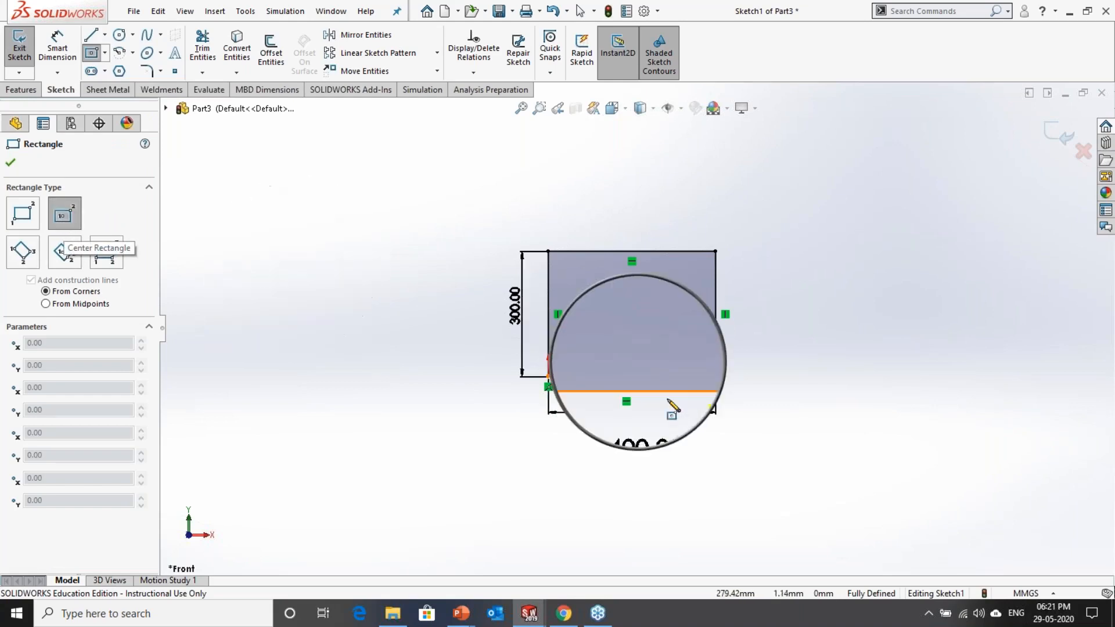
left_click(549, 378)
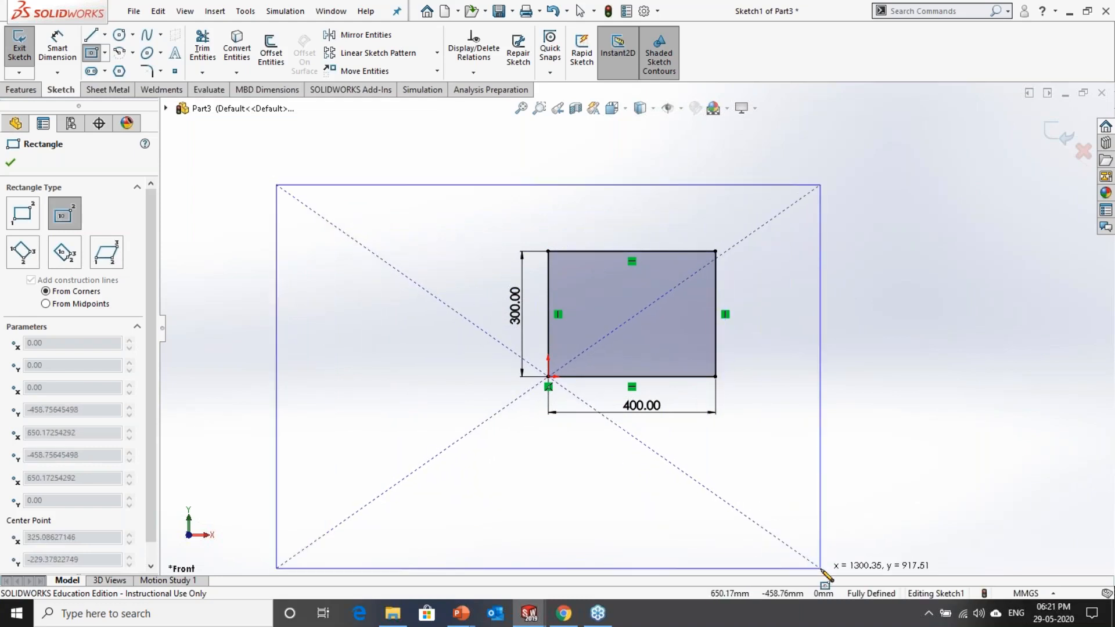
left_click(820, 568)
key("Escape")
Step: Dimension the center rectangle's left edge and set it to 300 mm
scroll(858, 485, "up", 3)
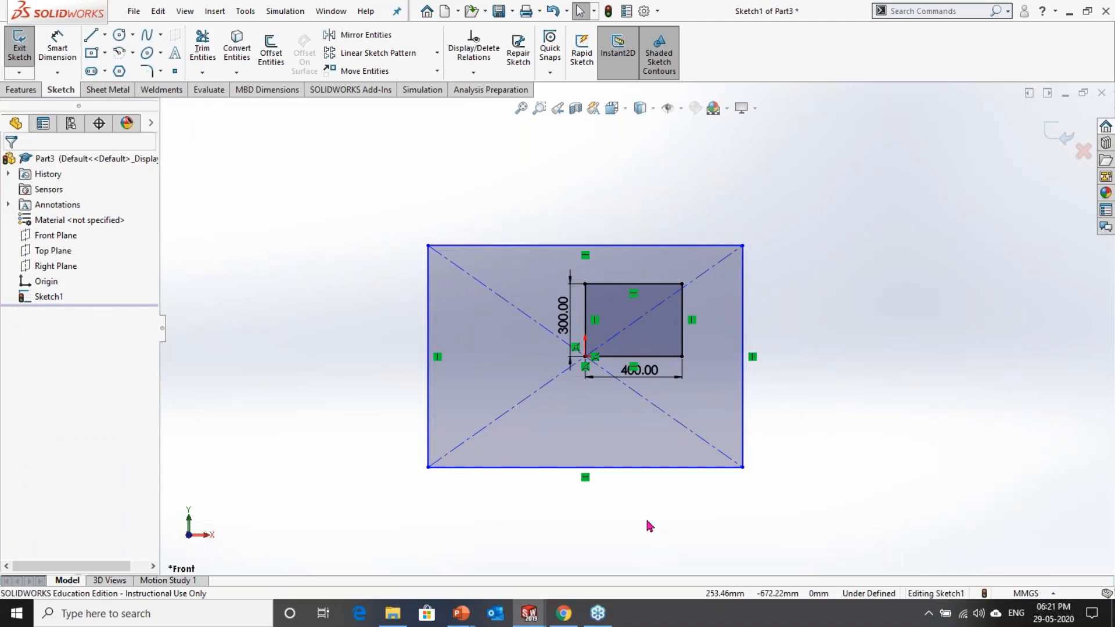
key("s")
left_click(690, 532)
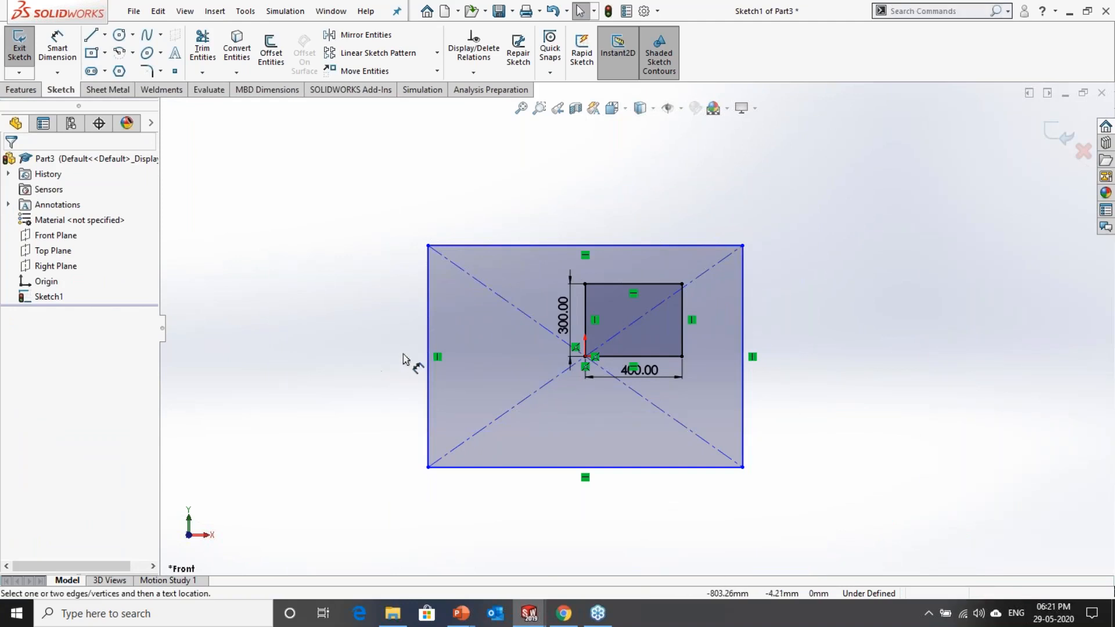
left_click(428, 372)
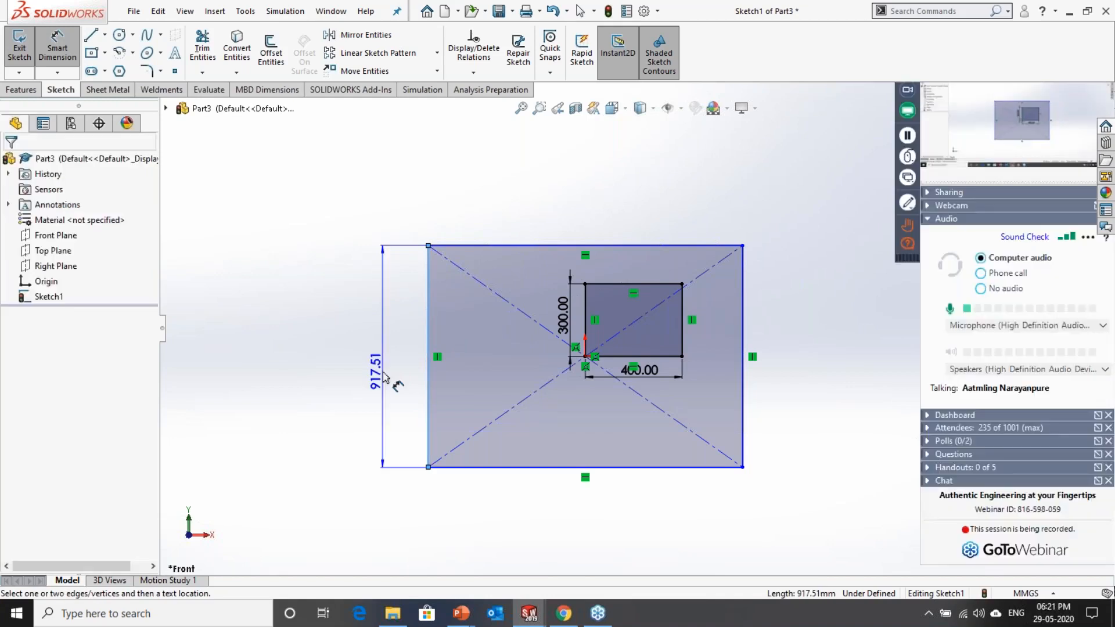
left_click(382, 371)
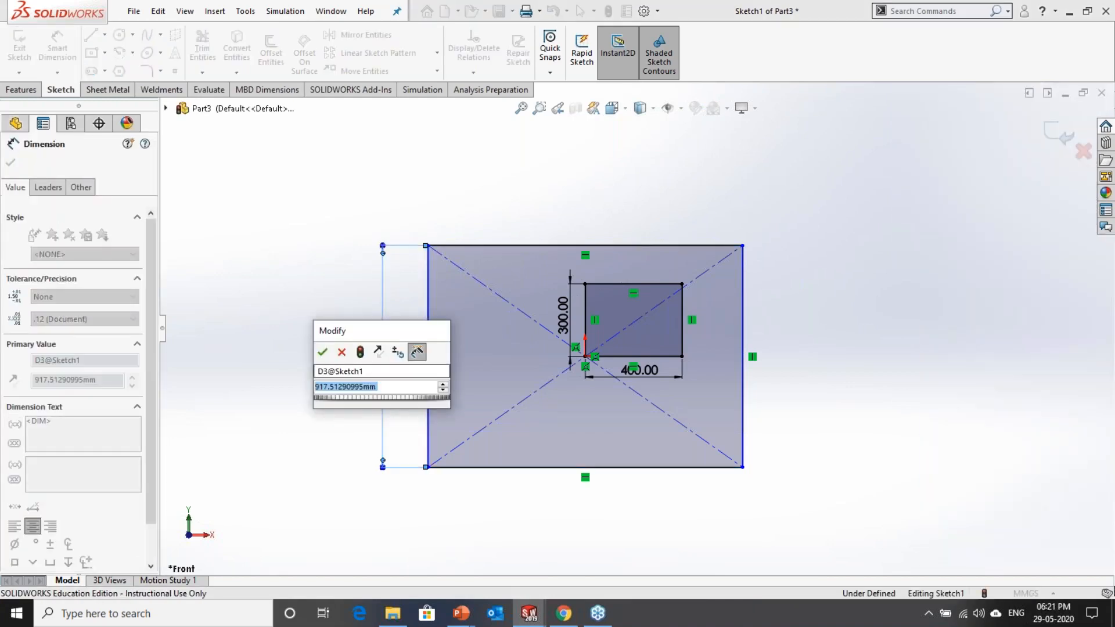
type("300")
key("Return")
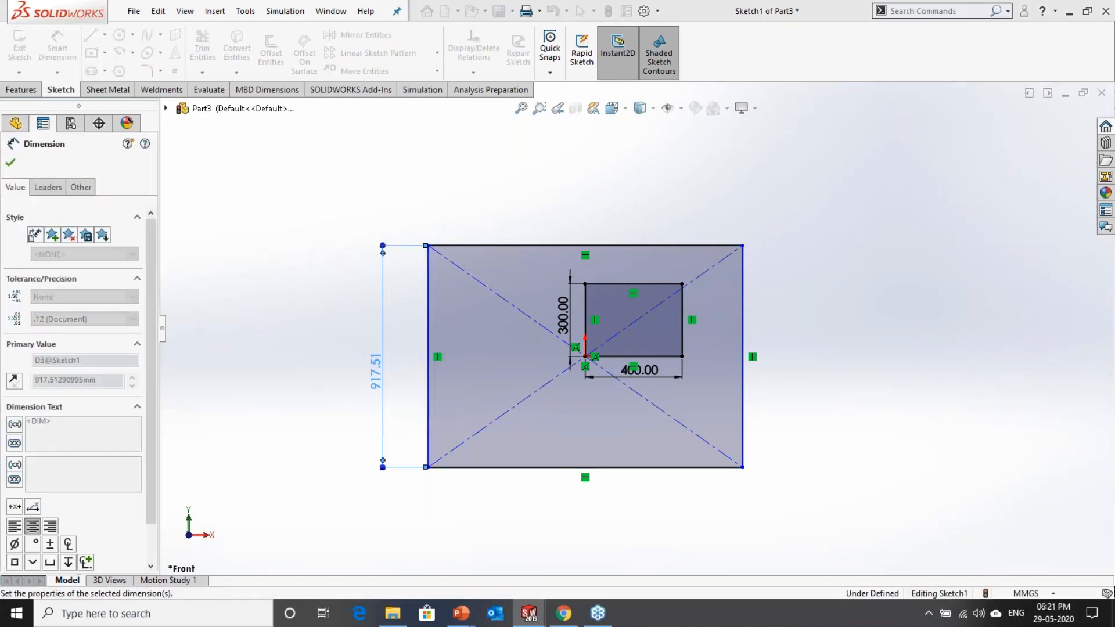
key("Escape")
key("Escape")
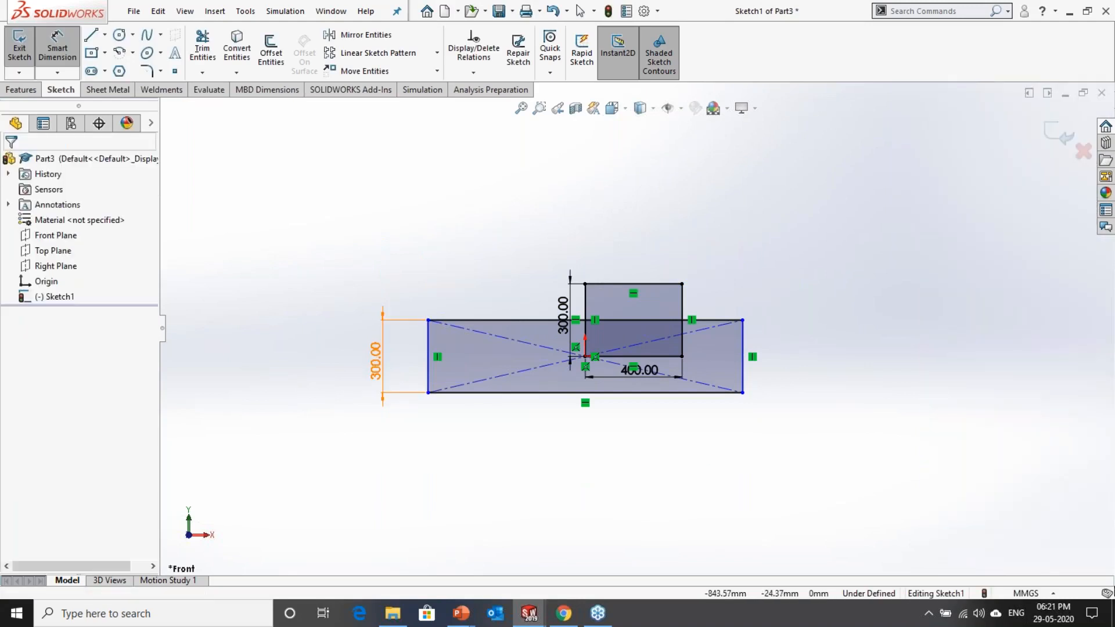
Step: Set the center rectangle's height dimension to 600 mm
left_click(376, 361)
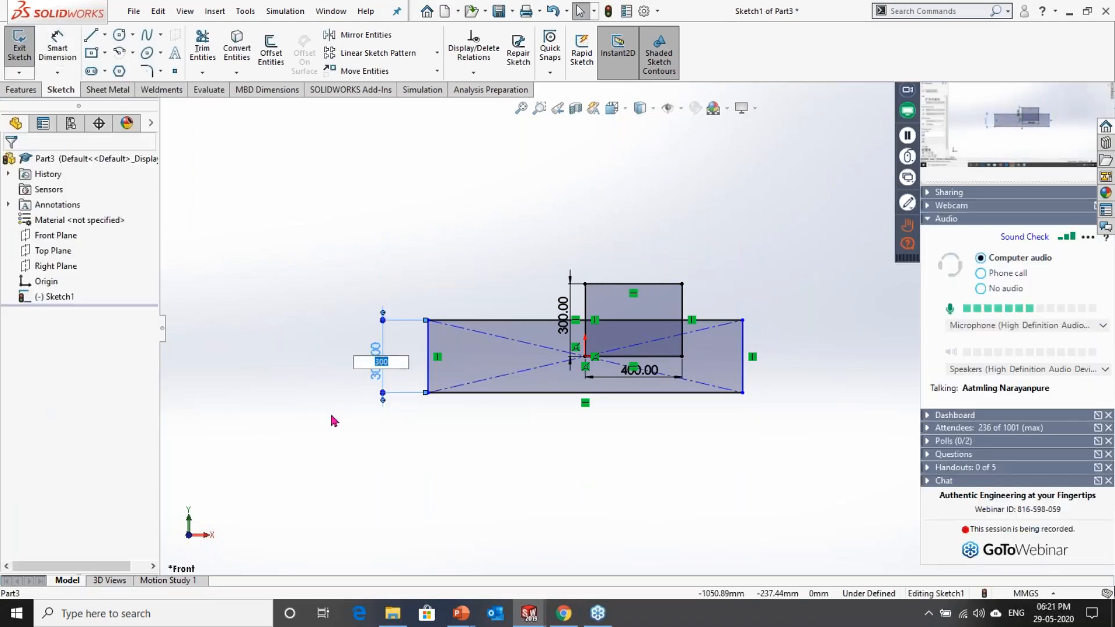
type("6")
key("Return")
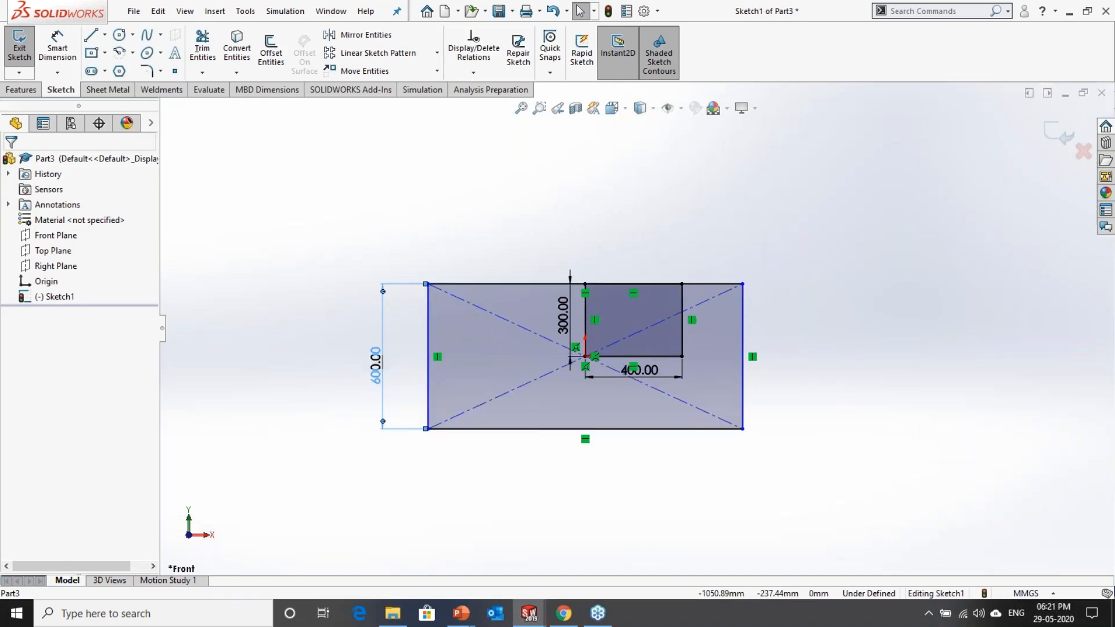
Step: Set the center rectangle's height dimension to 900 mm
scroll(332, 414, "up", 1)
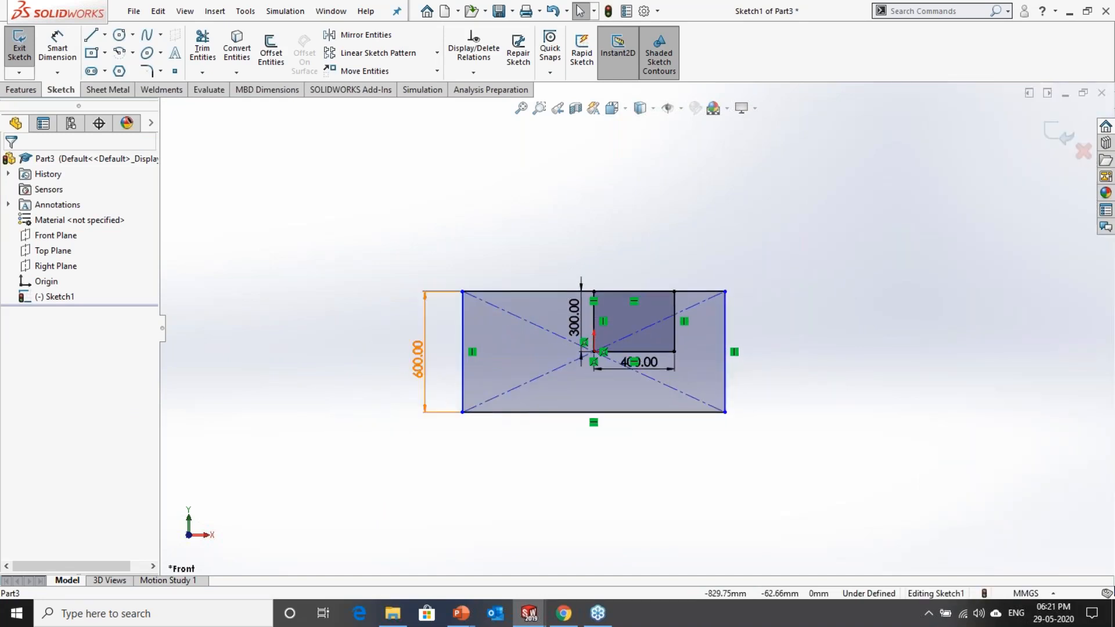
left_click(420, 359)
double_click(419, 360)
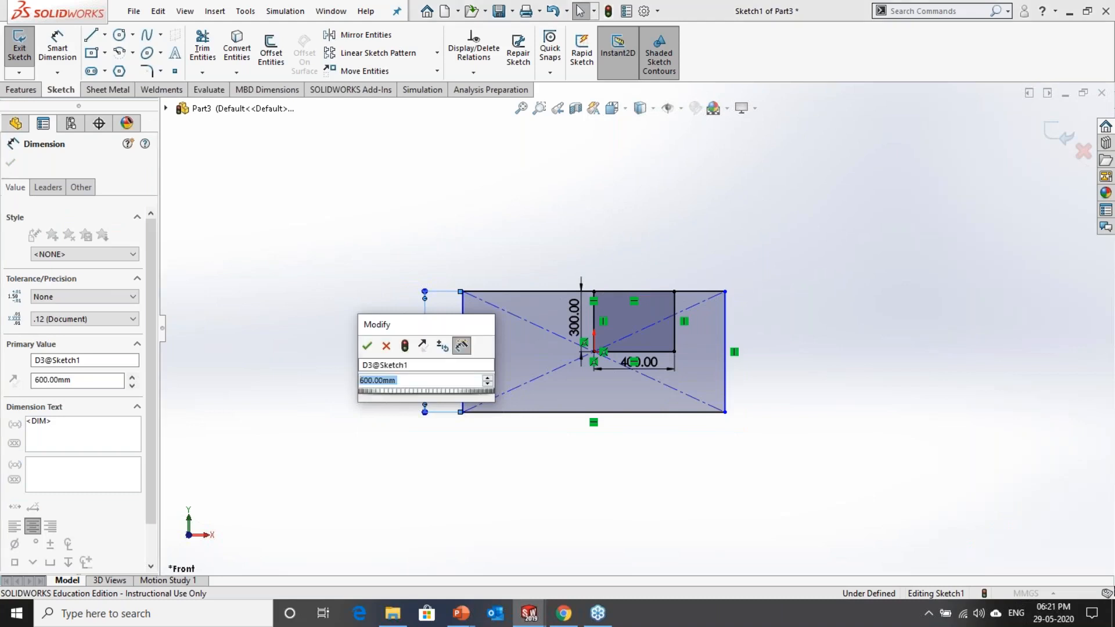
type("900")
key("Return")
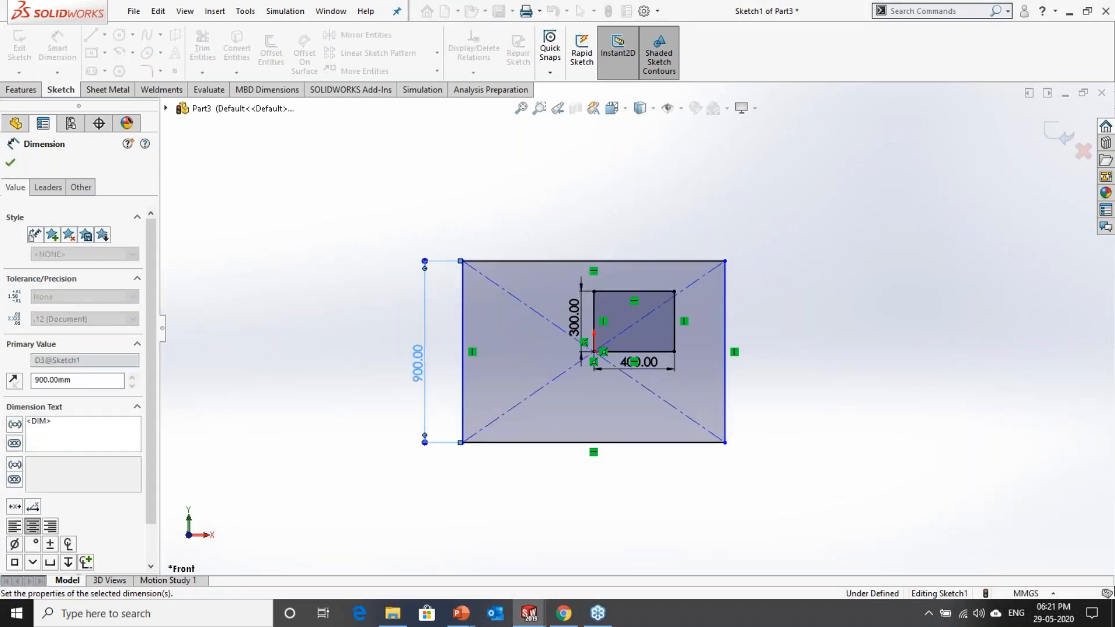
Step: Apply an Equal relation between the bottom and right edges of the center rectangle to make it square
scroll(779, 367, "down", 2)
left_click(774, 408)
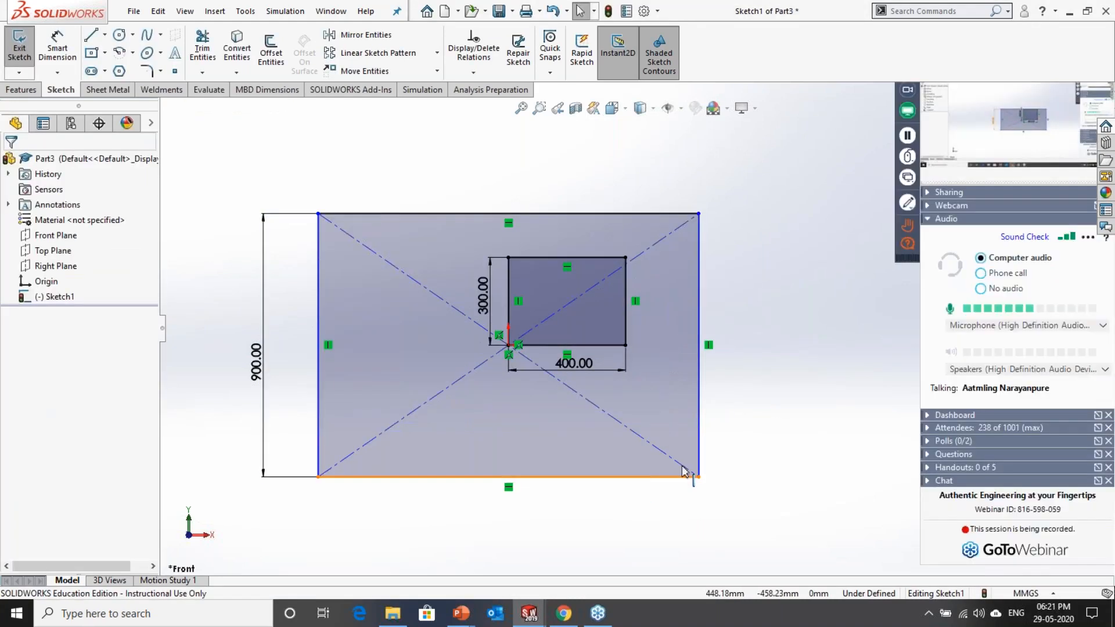
left_click(686, 475)
left_click(700, 445, "ctrl")
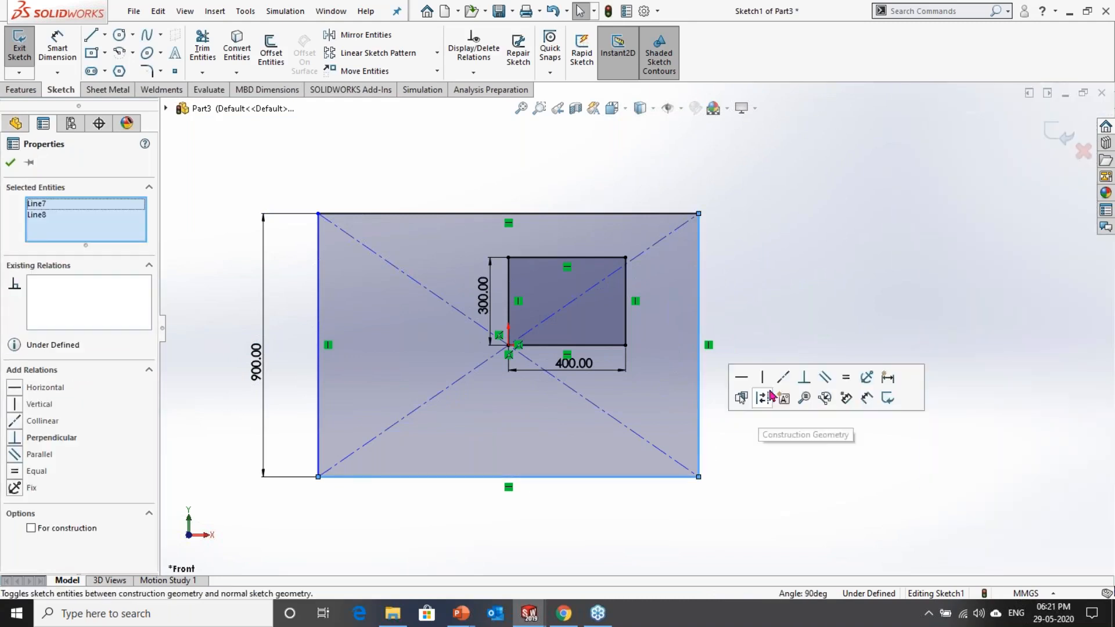
left_click(755, 400)
left_click(733, 510)
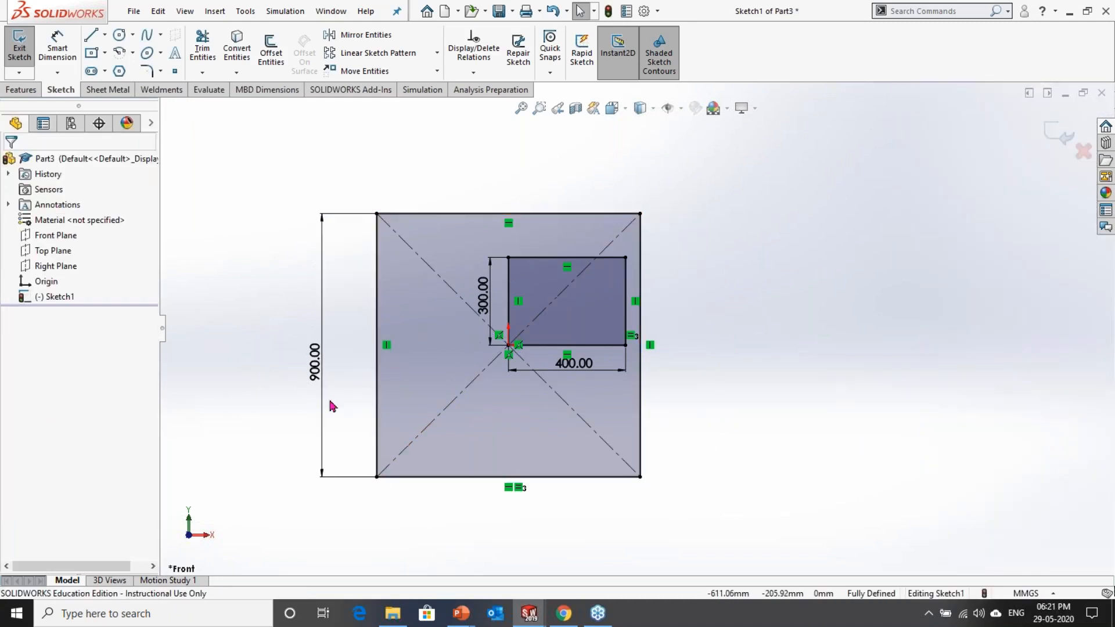
Step: Set the center rectangle's height dimension to 1200 mm
left_click(325, 377)
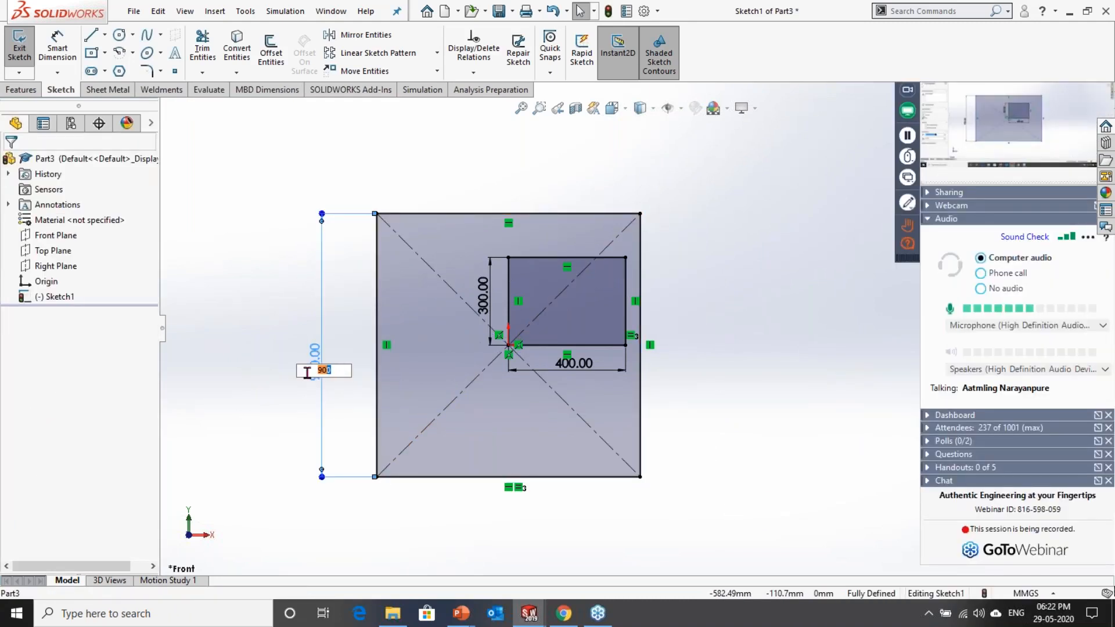
type("12")
key("Return")
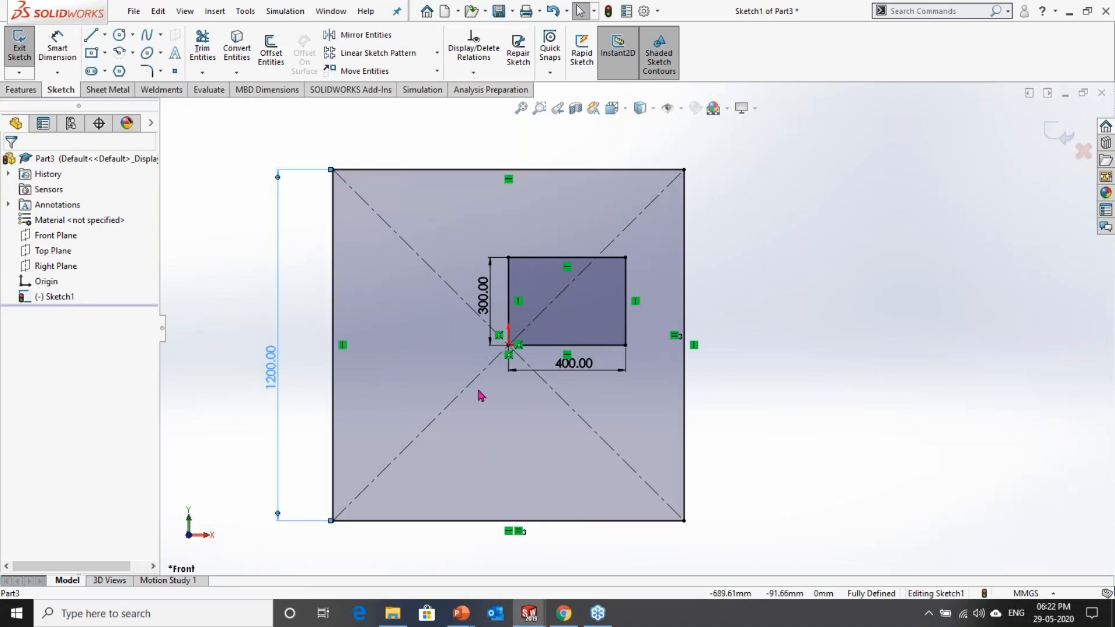
Step: Set the center rectangle's height dimension to 1500 mm
double_click(271, 372)
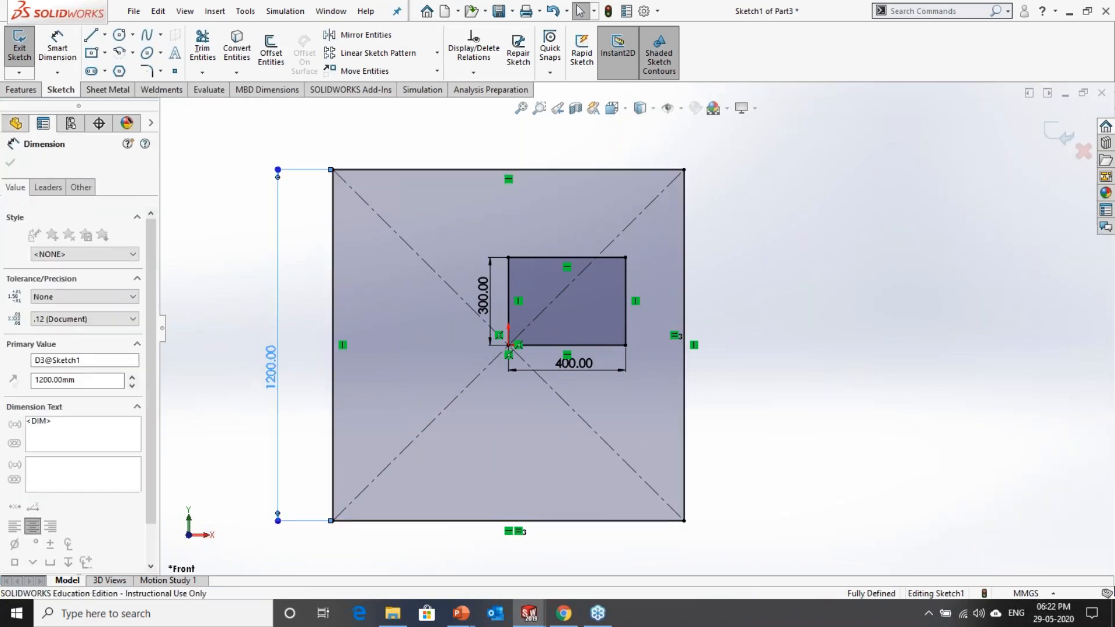
type("1500")
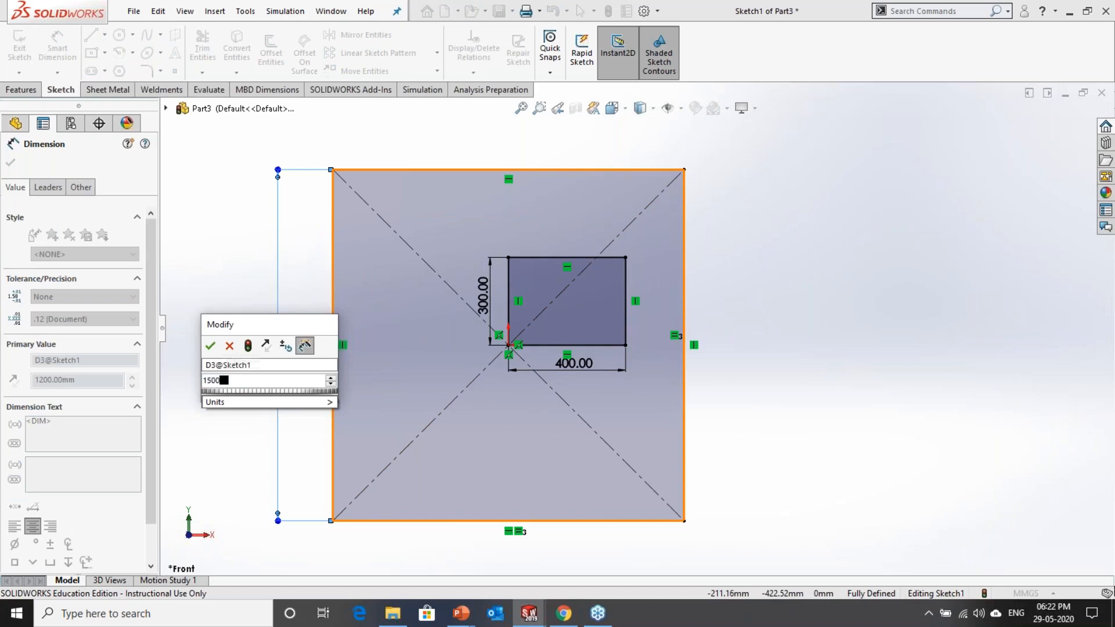
key("Return")
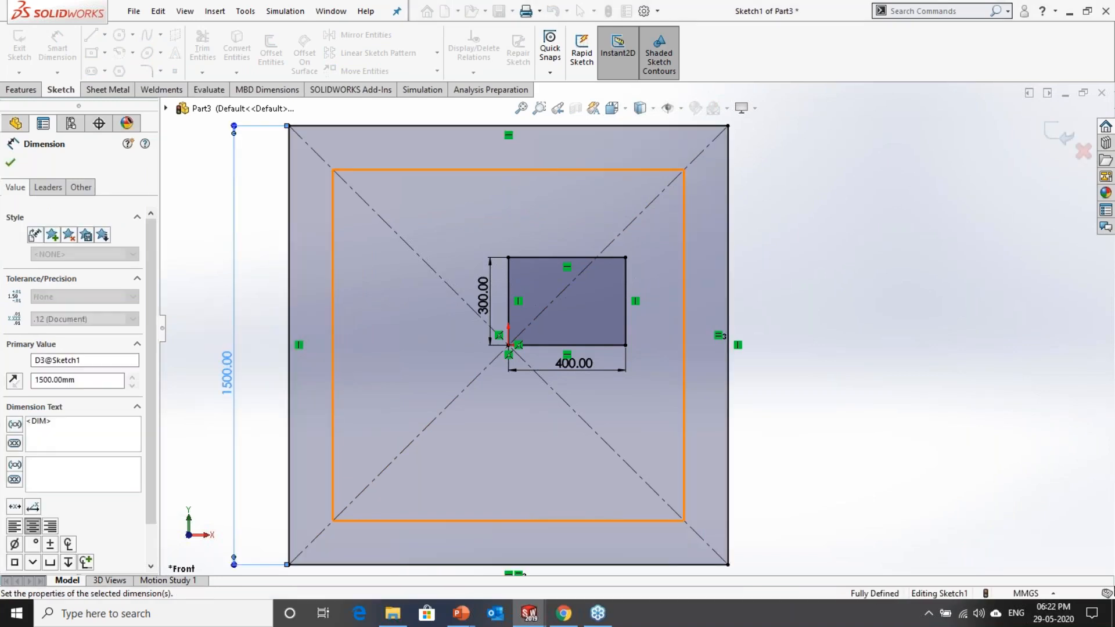
Step: Set the inner corner rectangle's width dimension to 500 mm and its height dimension to 400 mm
double_click(575, 364)
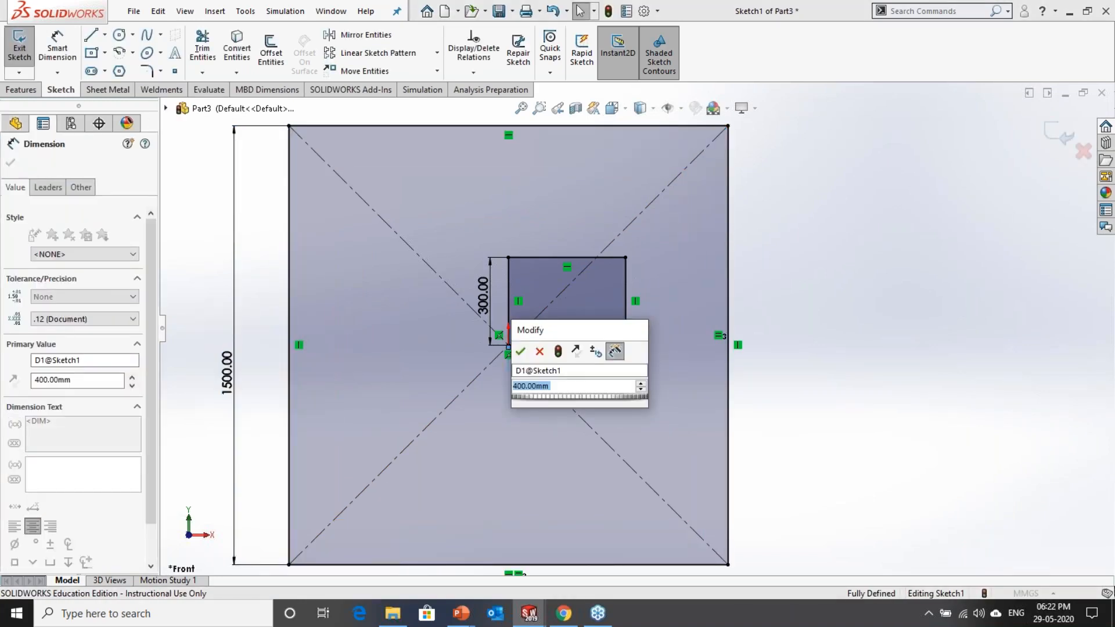
type("500")
key("Return")
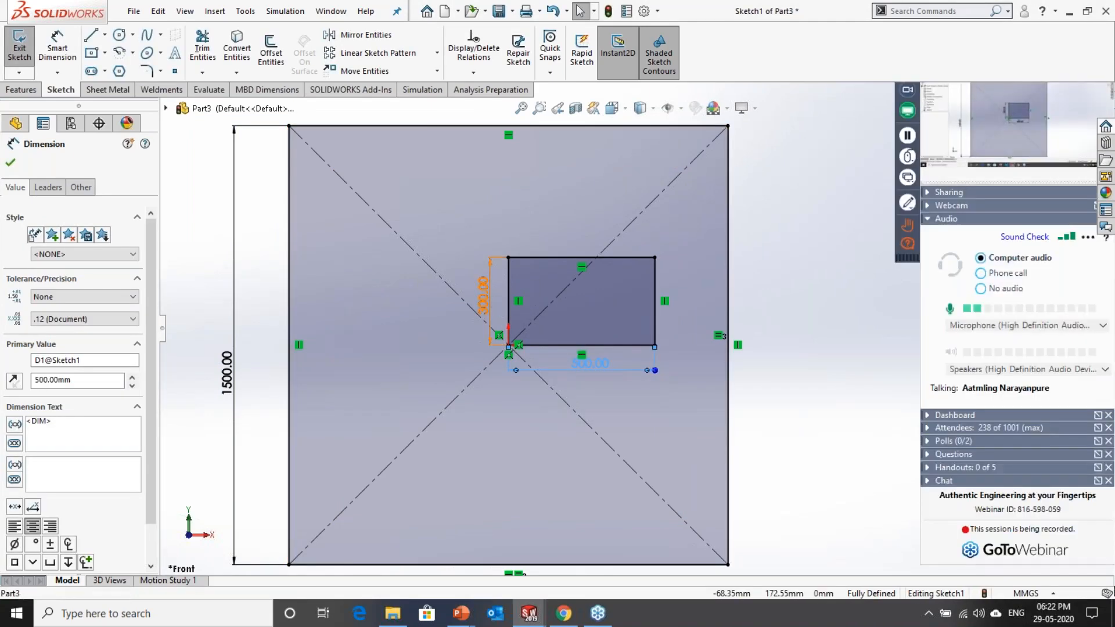
double_click(483, 295)
type("400")
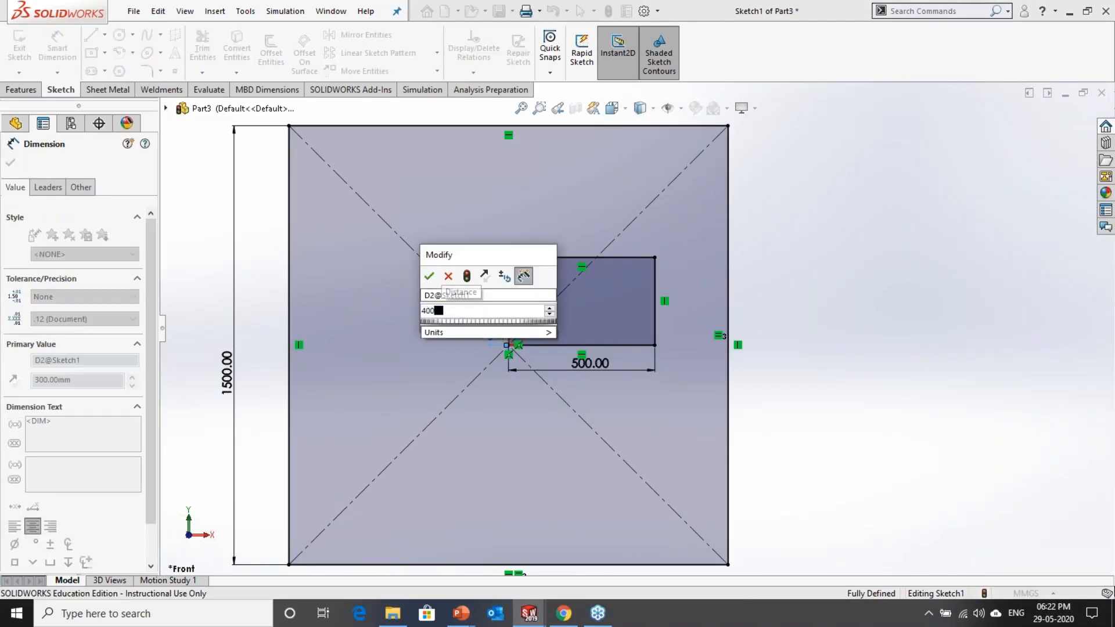
key("Return")
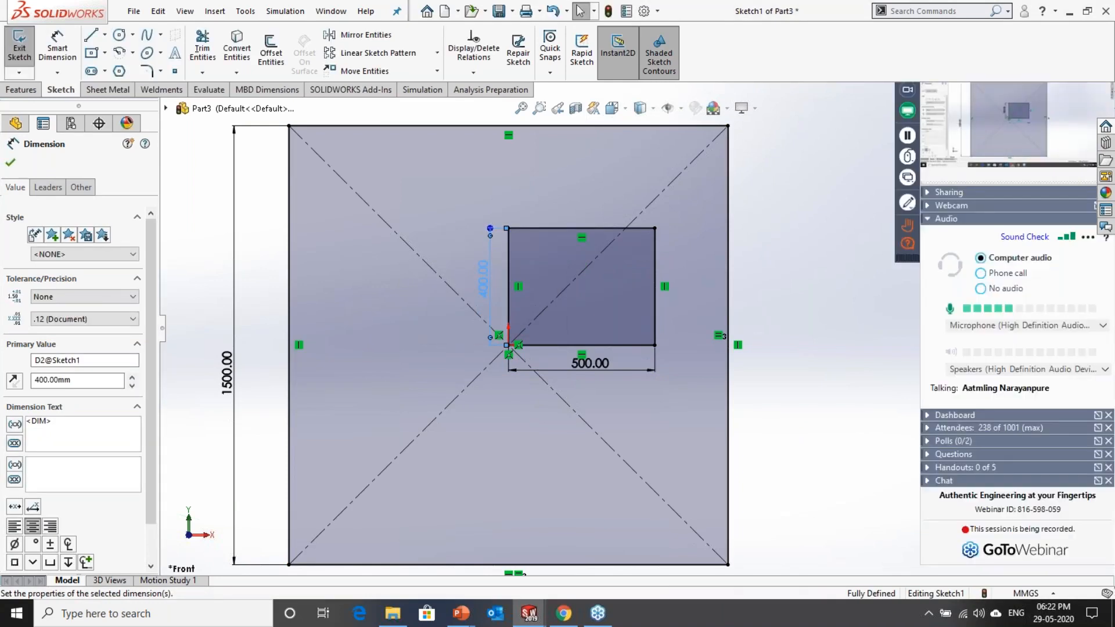
left_click(855, 335)
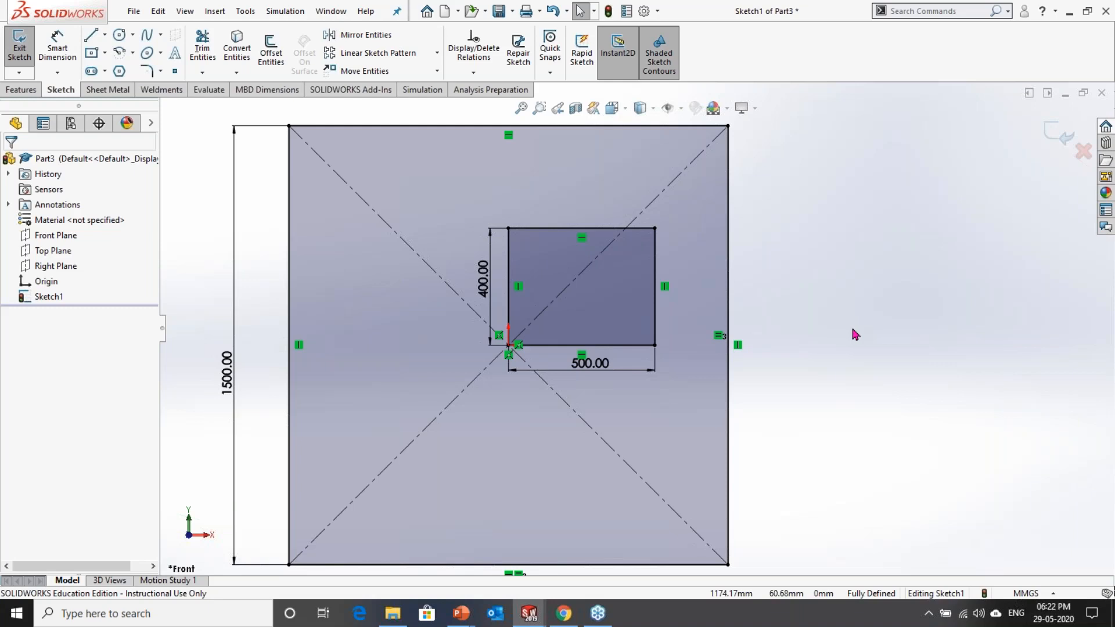
scroll(869, 334, "up", 1)
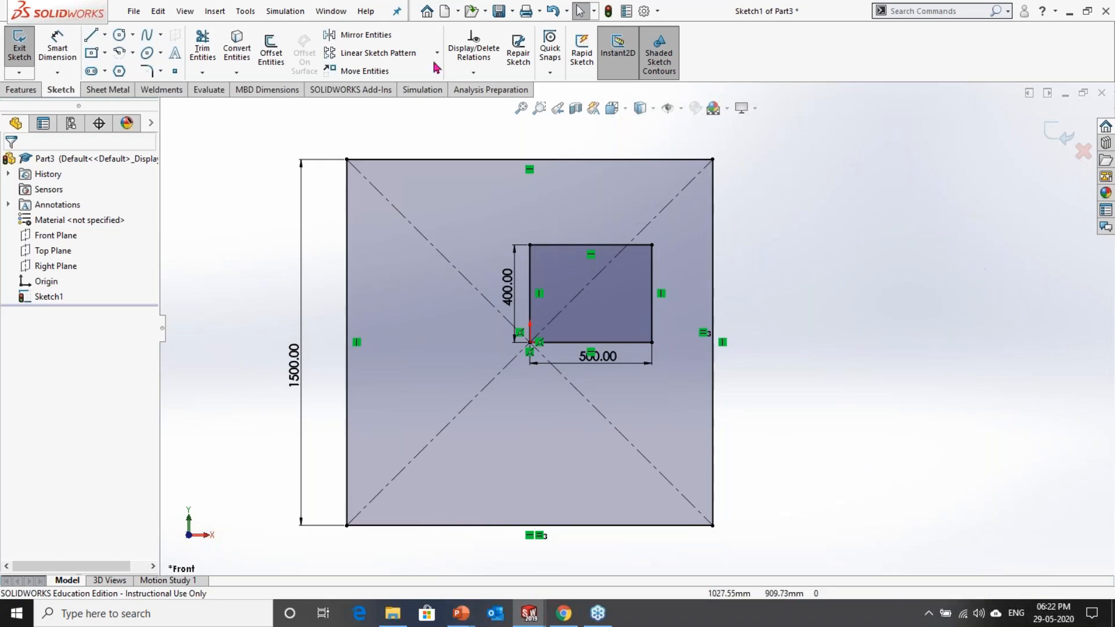
Step: Activate the Parallelogram sketch tool from the rectangle types
left_click(105, 52)
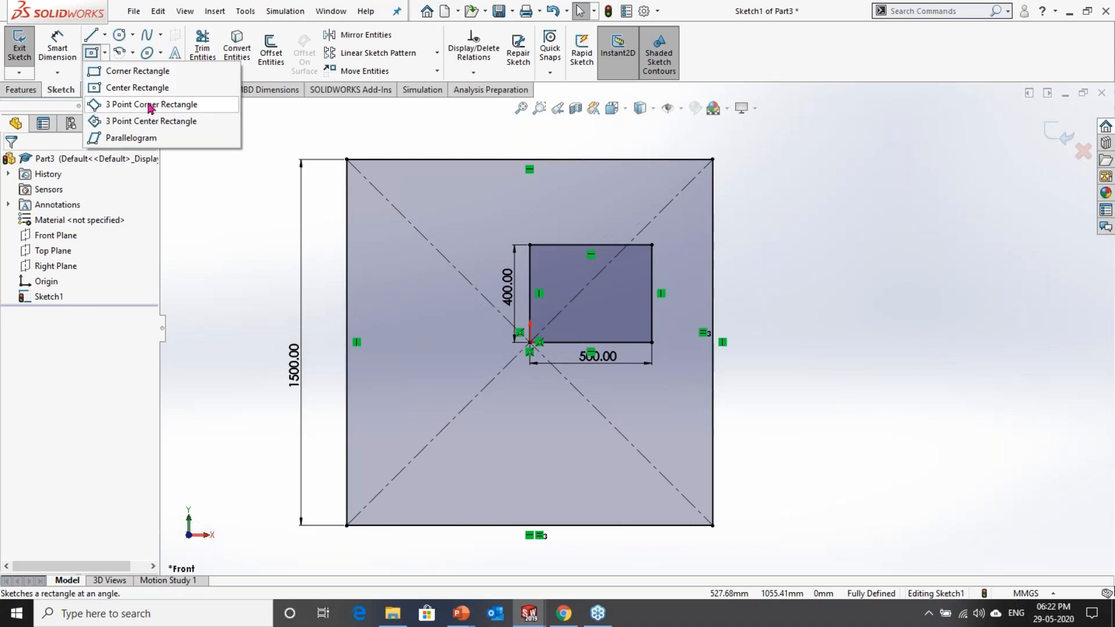
left_click(131, 139)
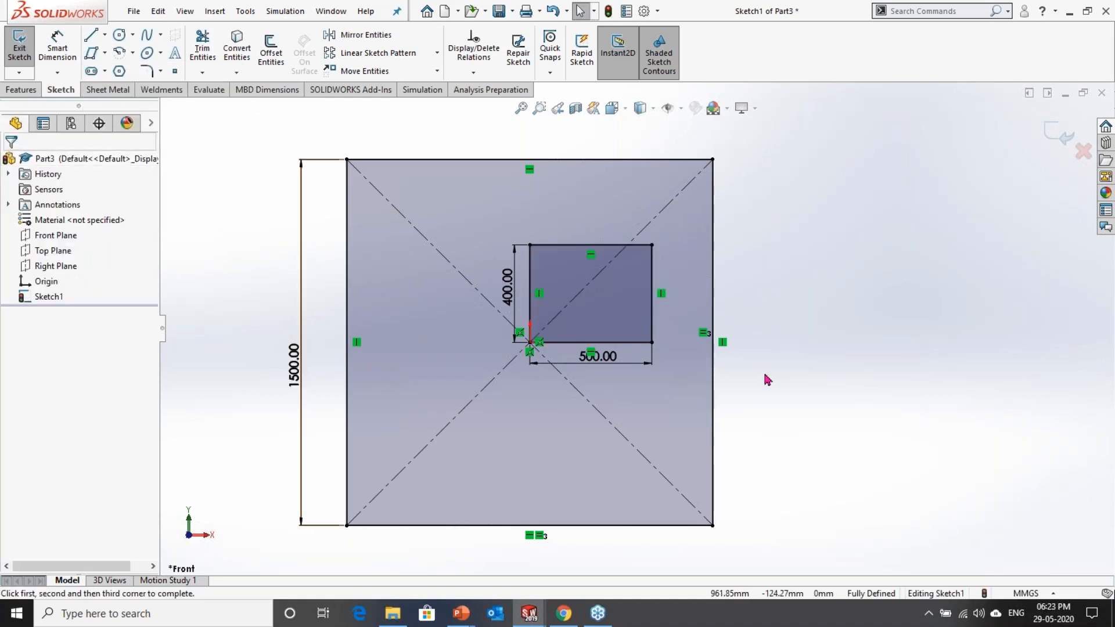
Step: Switch to the PowerPoint slide show on sketch entities and advance to the Circle slide
key("alt+Tab")
key("alt+Tab")
key("alt+Tab")
key("alt+Tab")
key("alt+Tab")
key("alt+Tab")
key("alt+Tab")
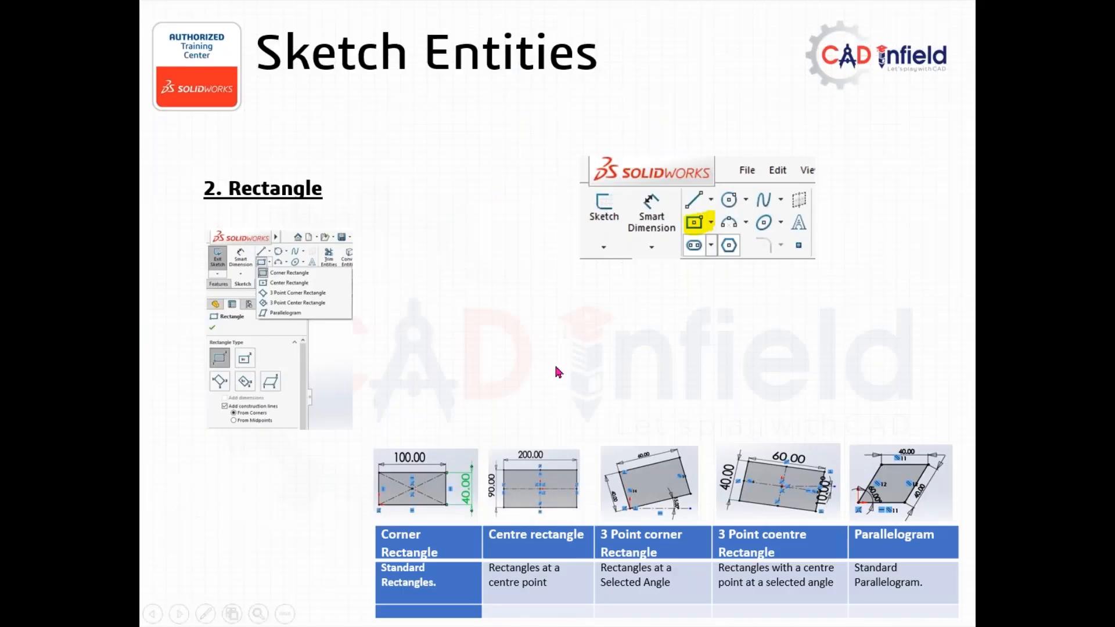
left_click(556, 371)
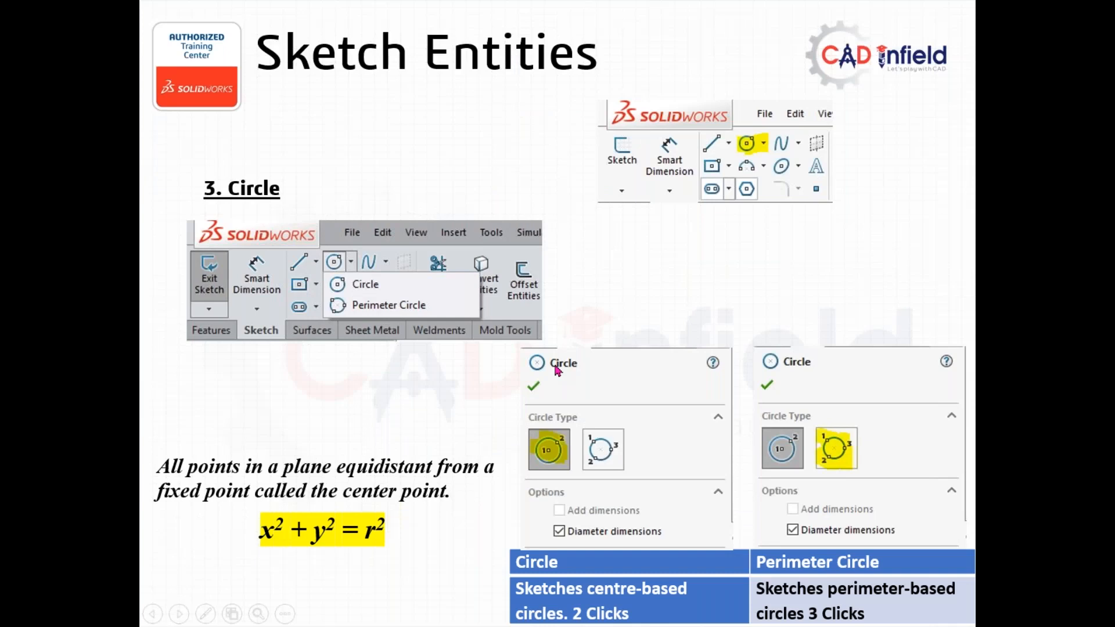
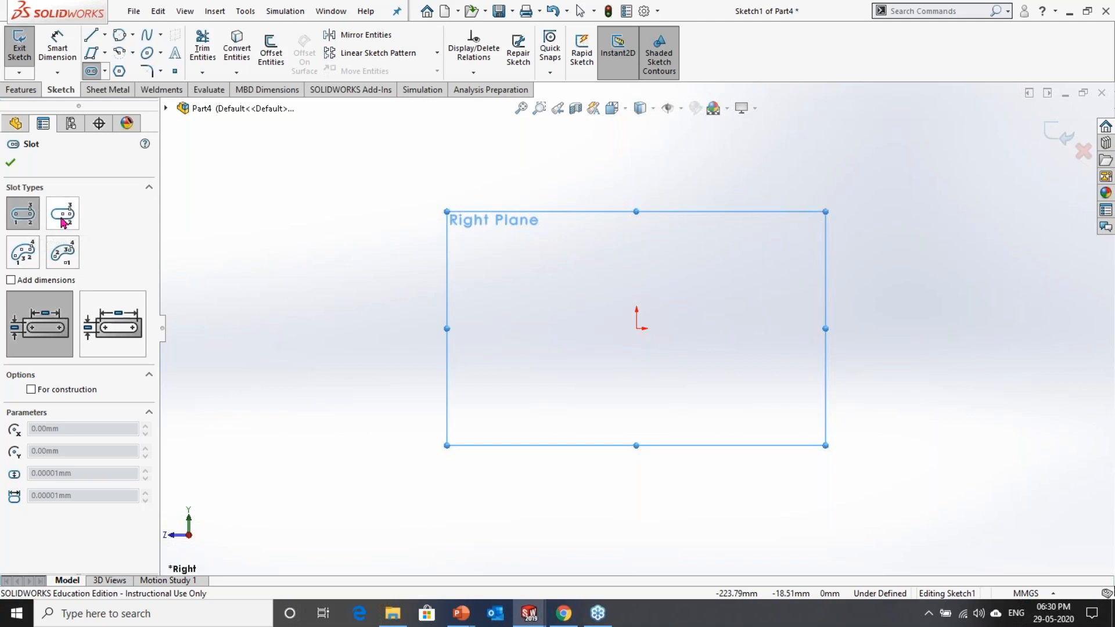
Step: Sketch a horizontal centerpoint straight slot centred on the origin, about 130 mm between arc centres and about 74 mm wide
left_click(62, 219)
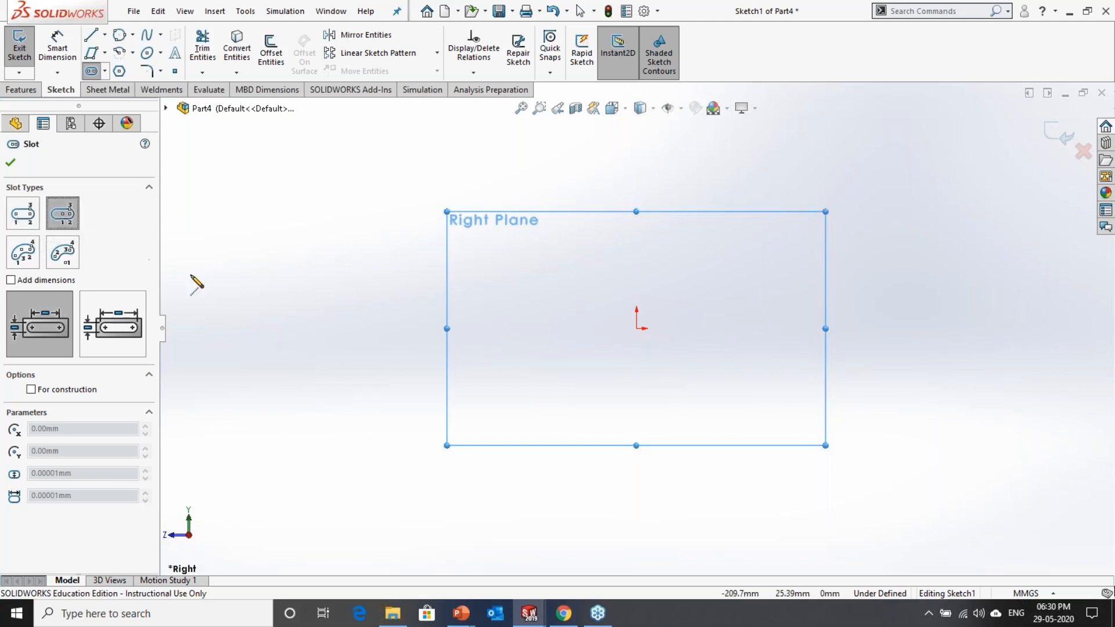
left_click(638, 329)
left_click(776, 329)
left_click(745, 250)
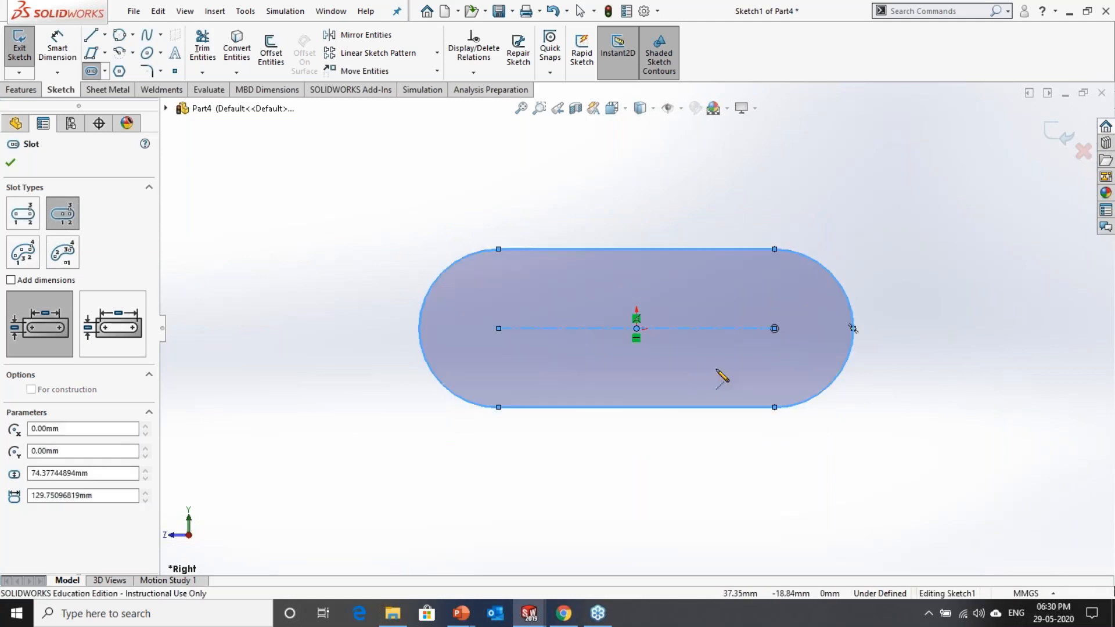
Step: Dimension the slot's centre-to-centre length and set it to 150 mm
left_click(62, 47)
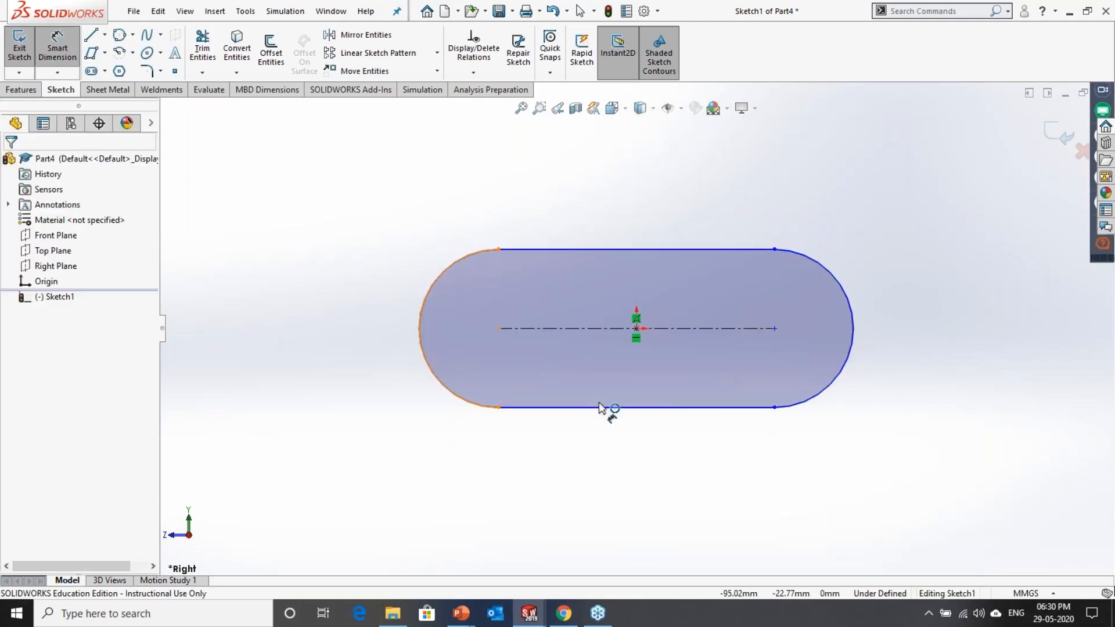
left_click(439, 381)
left_click(843, 371)
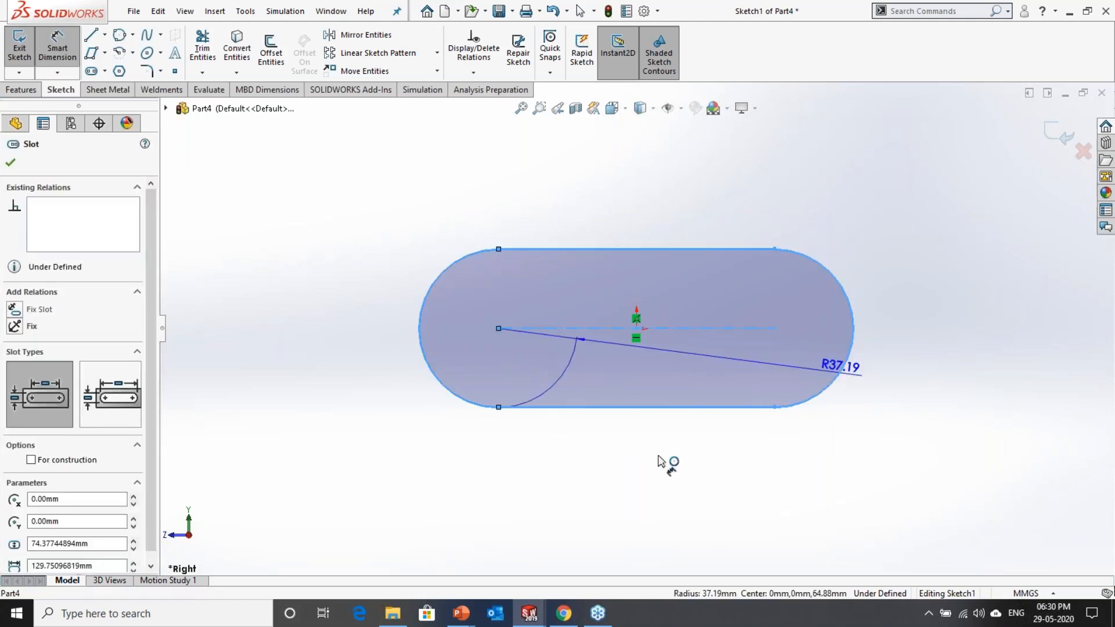
left_click(667, 461)
type("150")
key("Return")
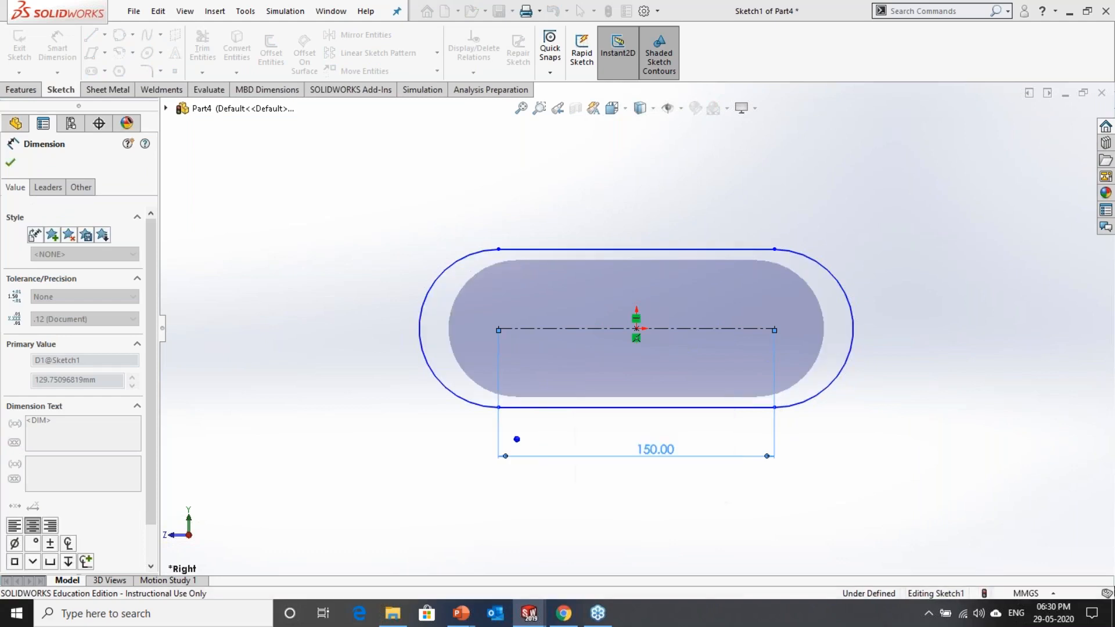
Step: Dimension the slot's width between its two straight edges and set it to 50 mm
left_click(719, 407)
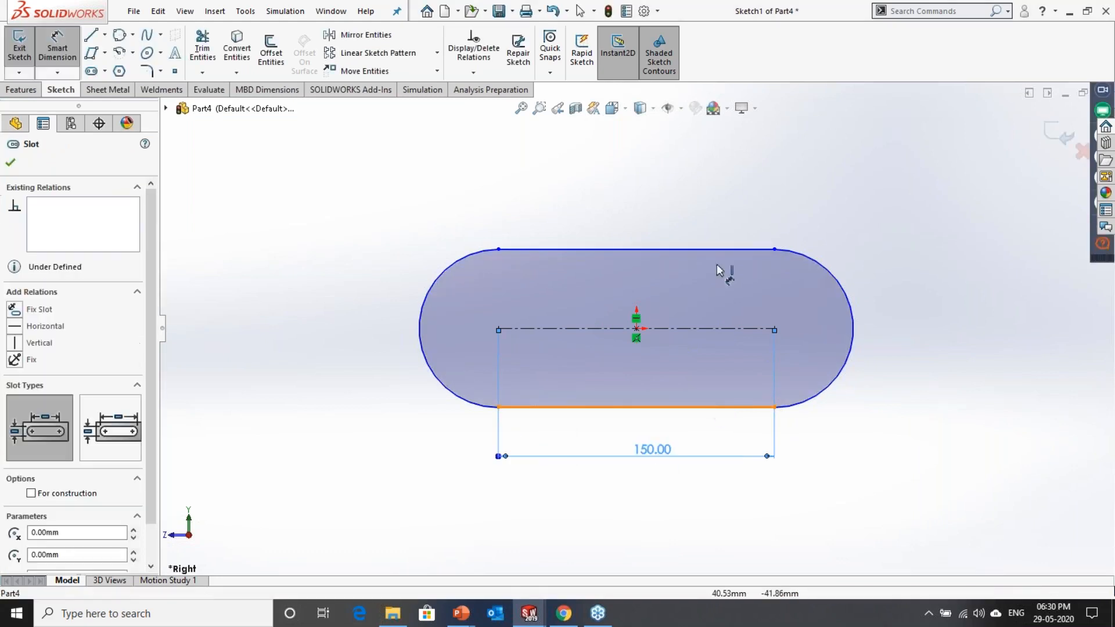
left_click(715, 250)
left_click(916, 347)
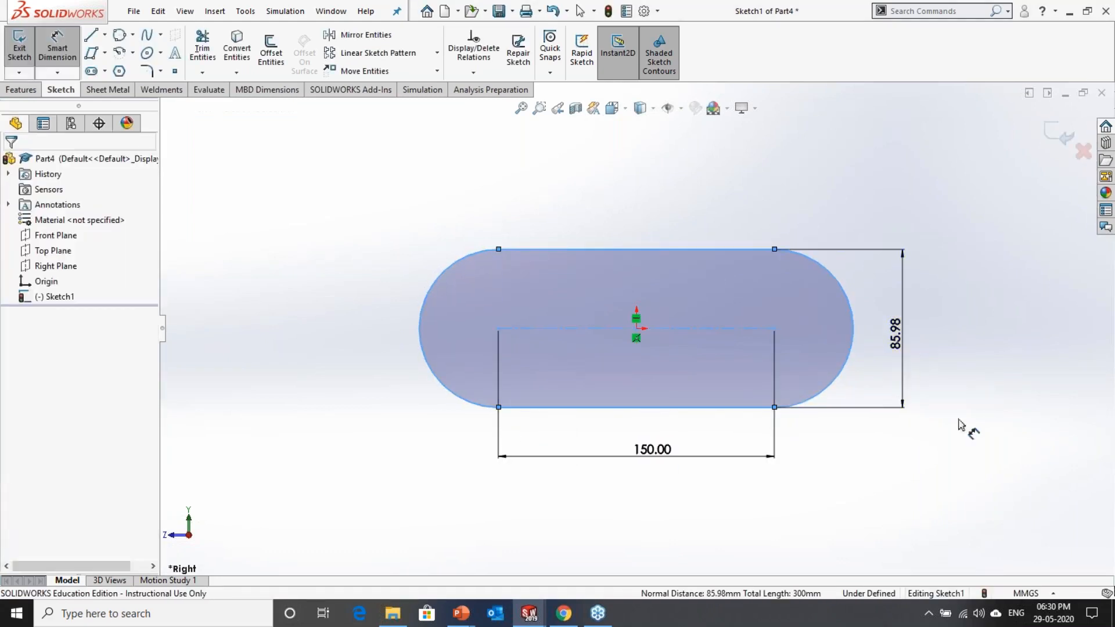
type("50")
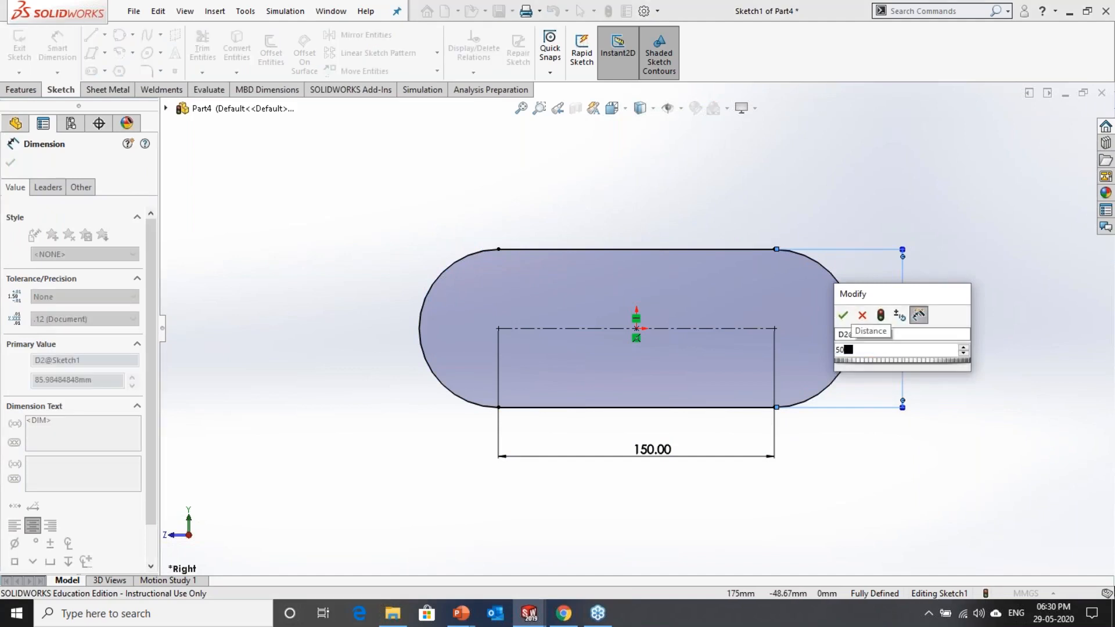
key("Return")
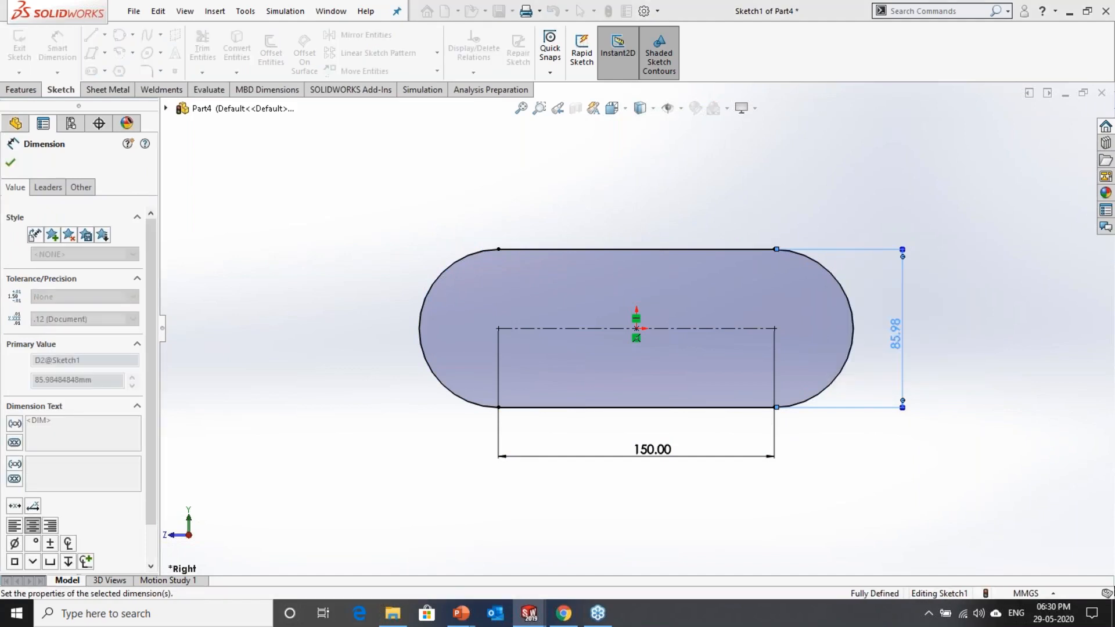
left_click(929, 180)
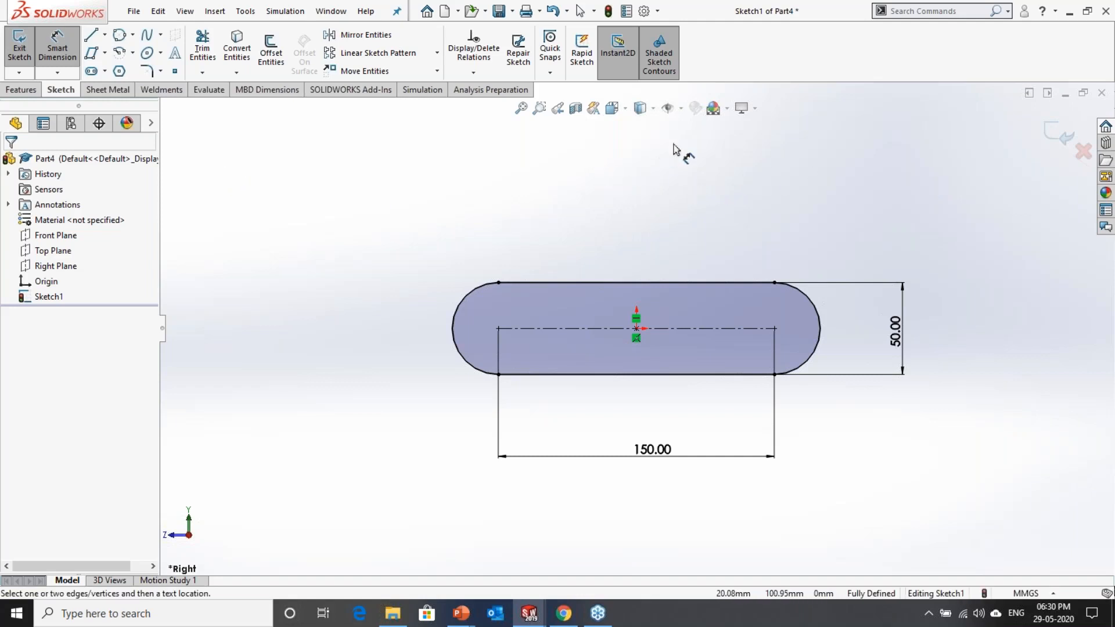
key("Escape")
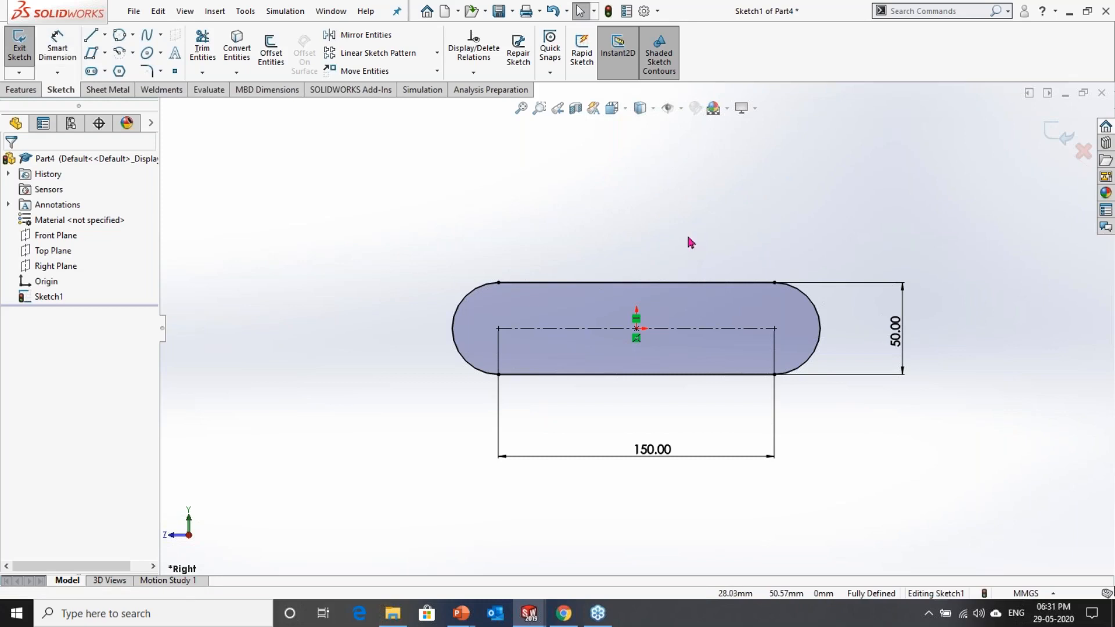
scroll(681, 238, "up", 2)
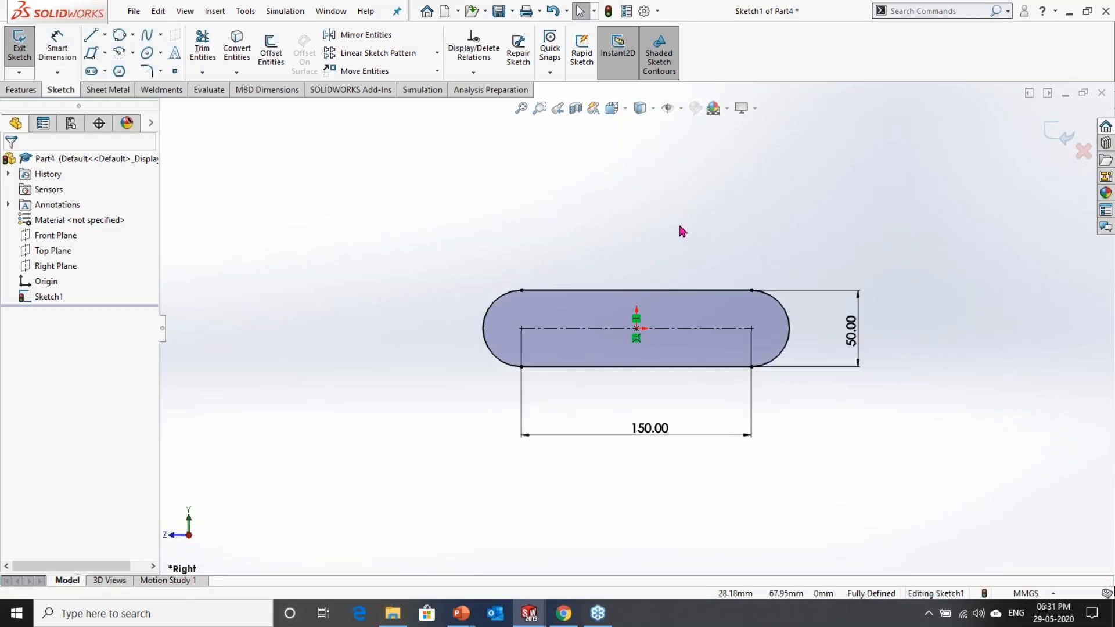
key("l")
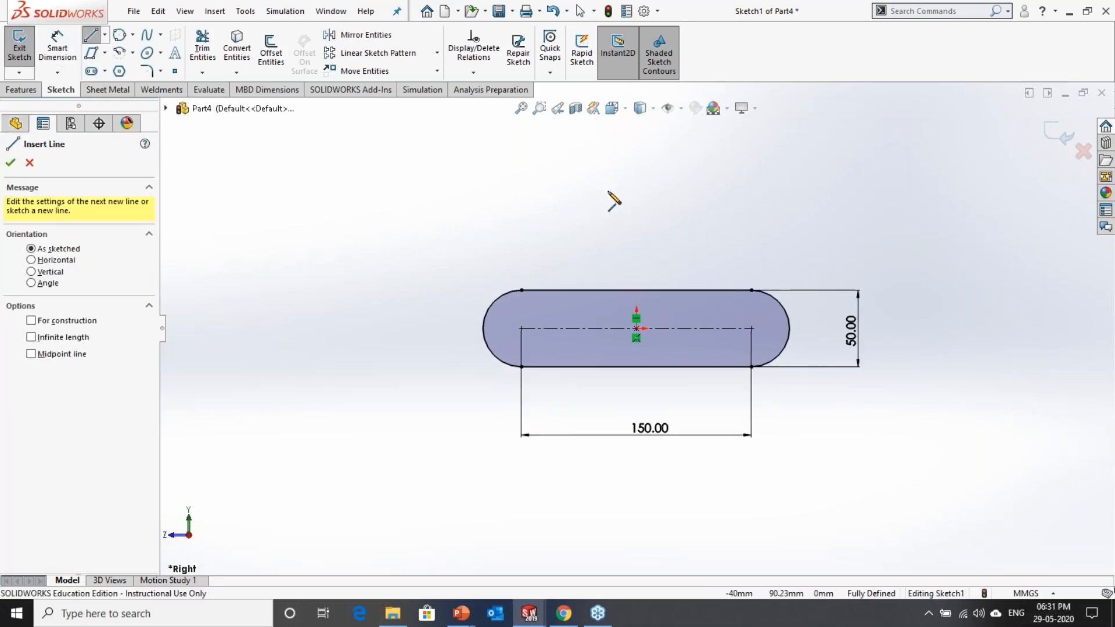
left_click(575, 190)
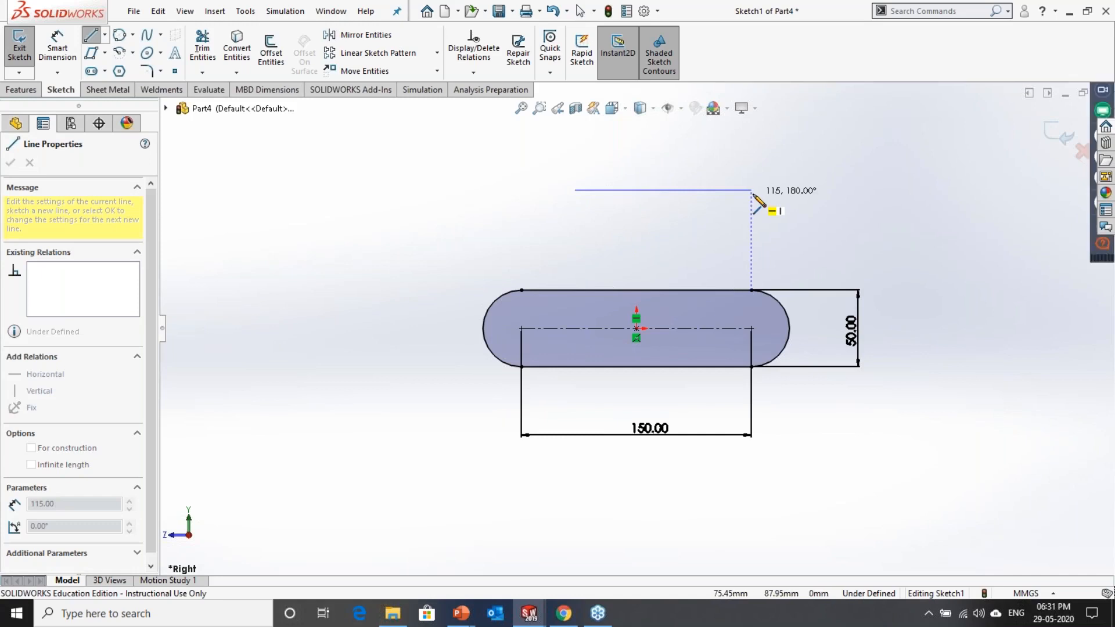
left_click(752, 191)
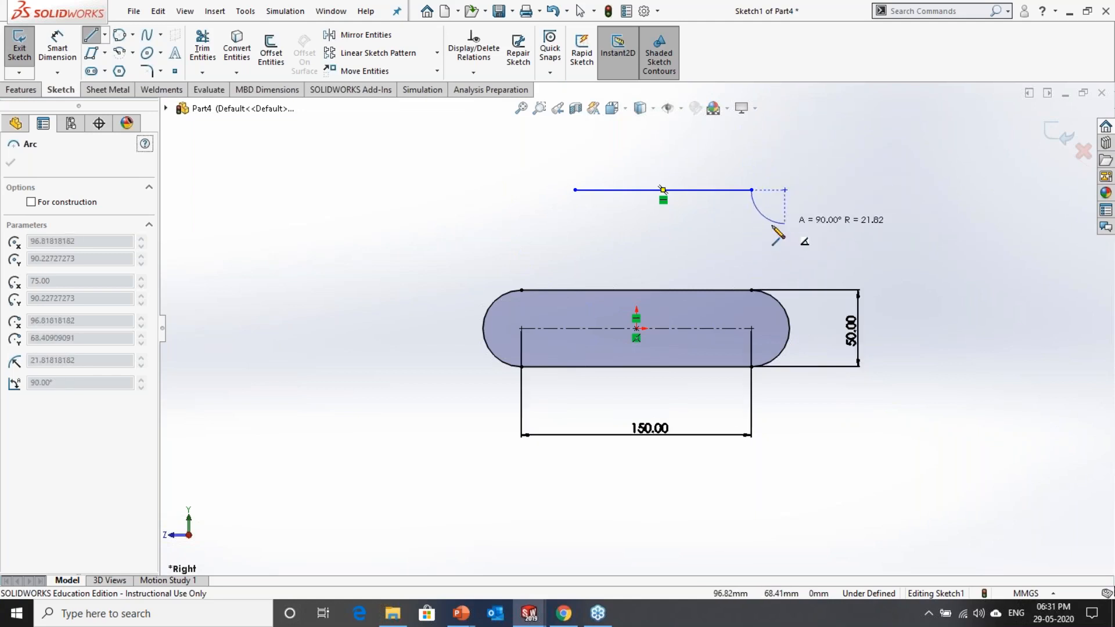
key("Escape")
key("Escape")
left_click(662, 190)
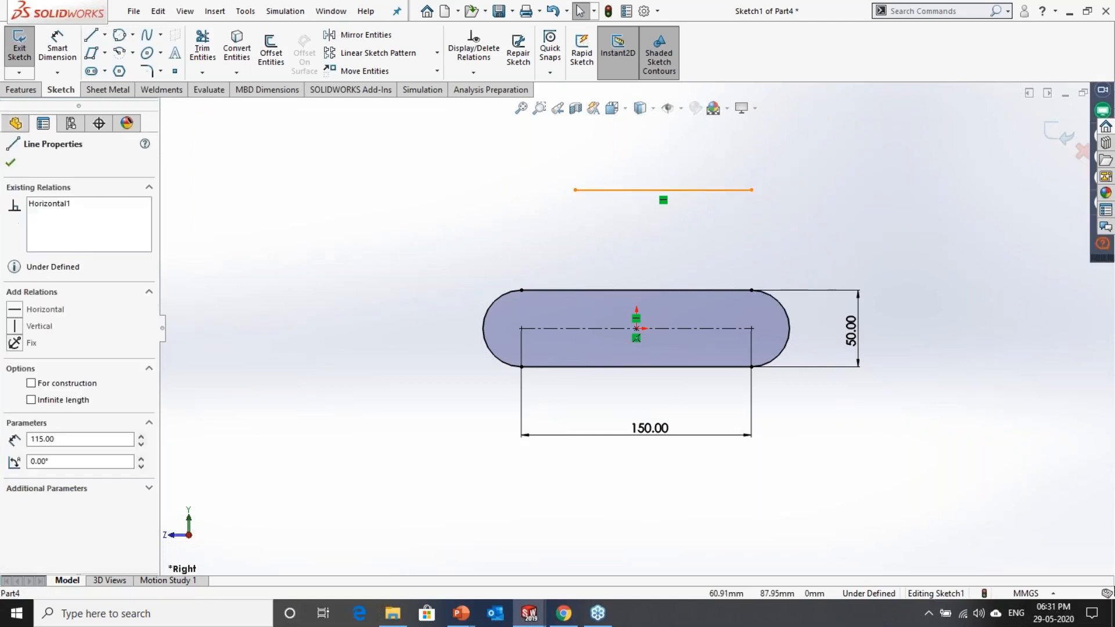
key("Delete")
Step: Sketch a closed slot profile above the first slot from two horizontal lines about 130 mm long and two tangent 180° arcs of about 28.6 mm radius
key("l")
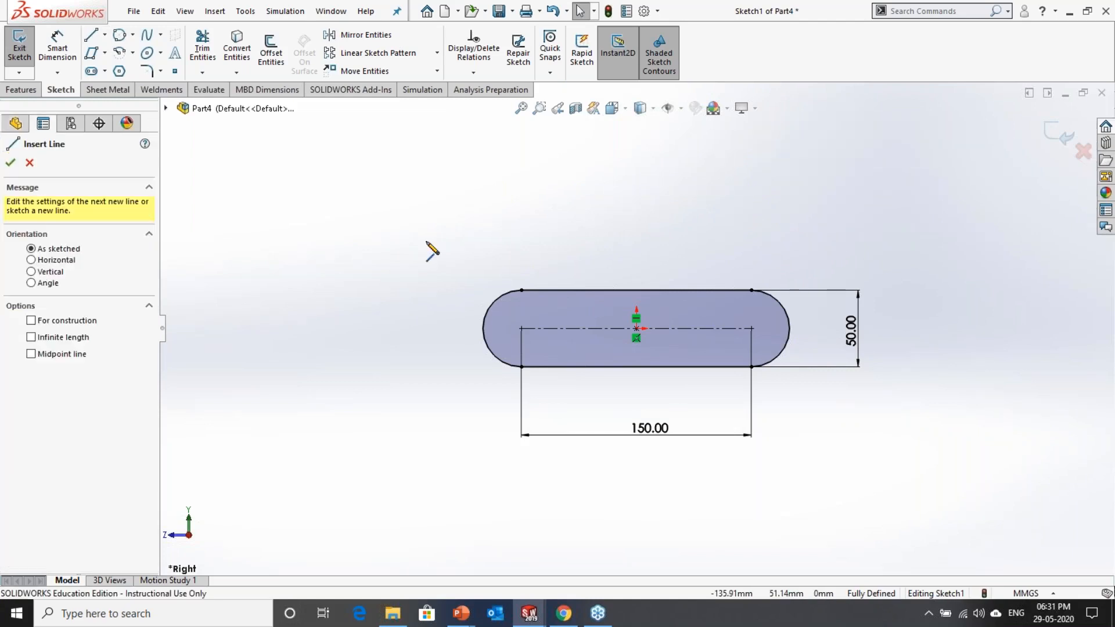
left_click(492, 160)
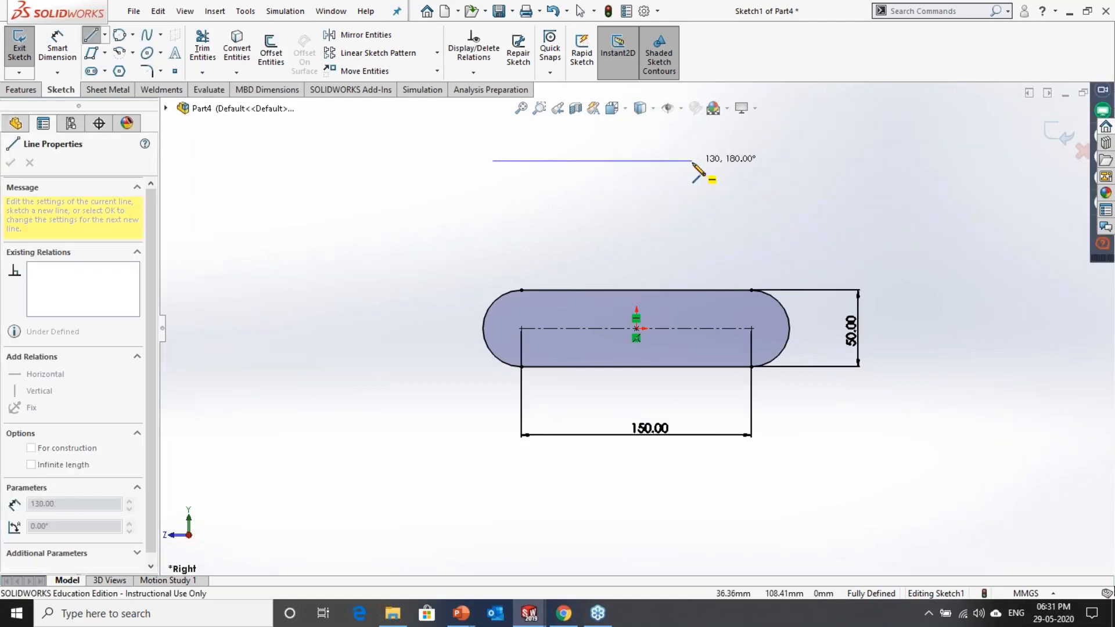
left_click(692, 161)
key("a")
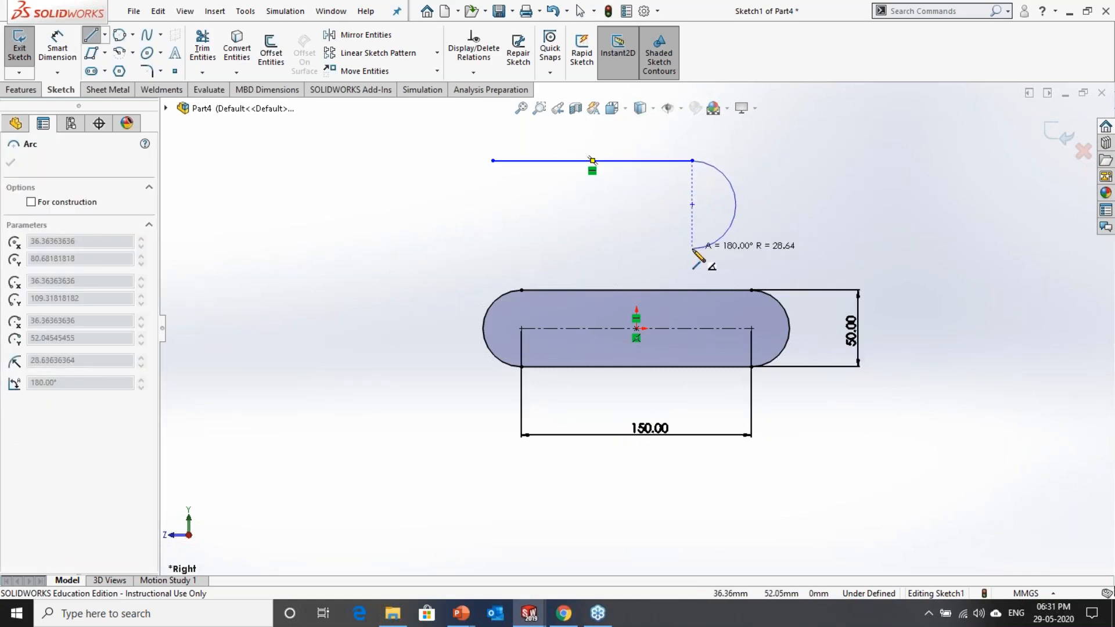
left_click(693, 249)
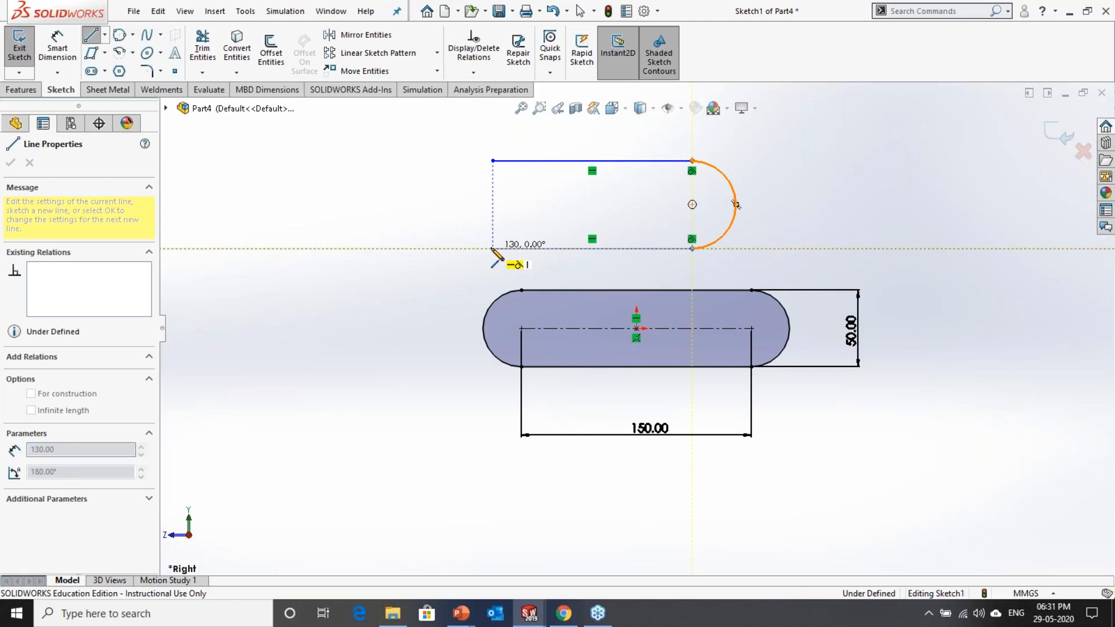
left_click(493, 249)
key("a")
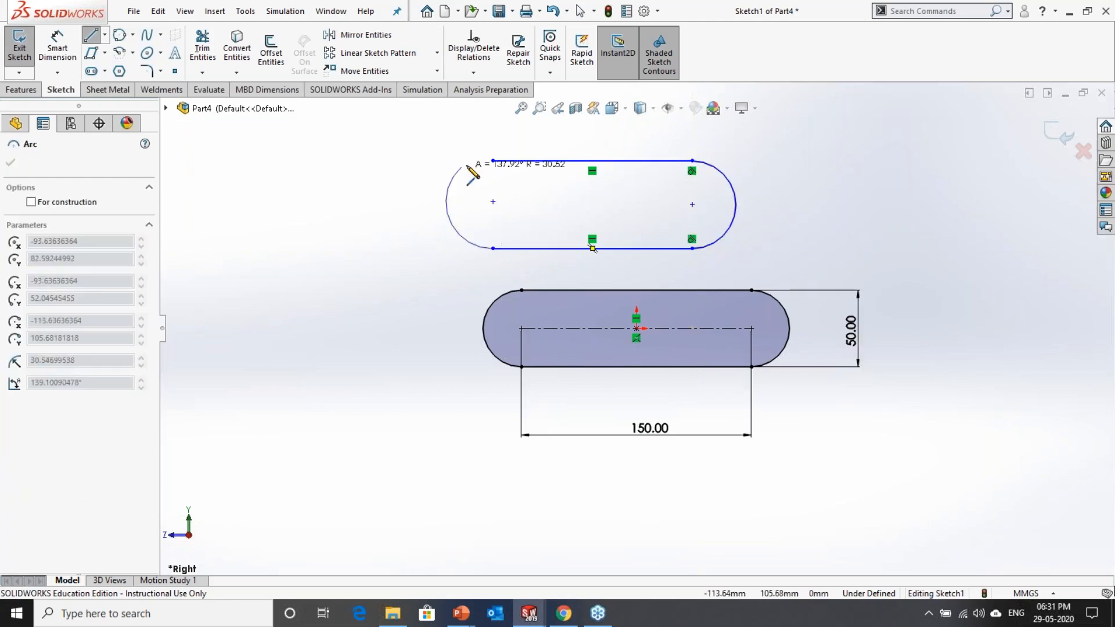
left_click(493, 162)
key("Escape")
key("f")
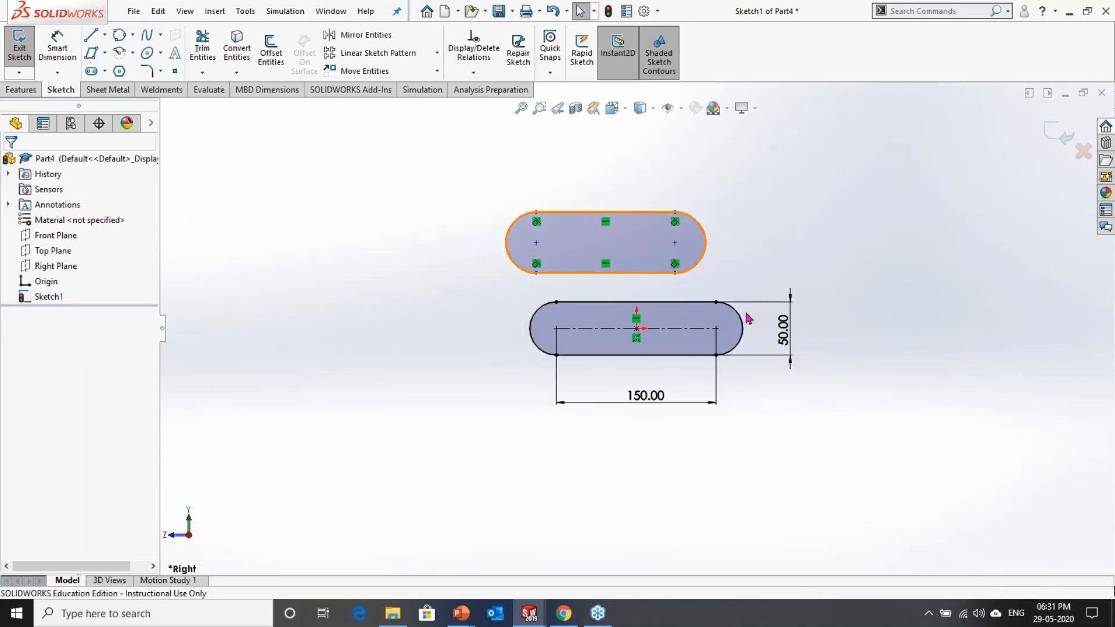
Step: Dimension the distance between the upper slot profile's arc centres and set it to 100 mm
left_click(70, 47)
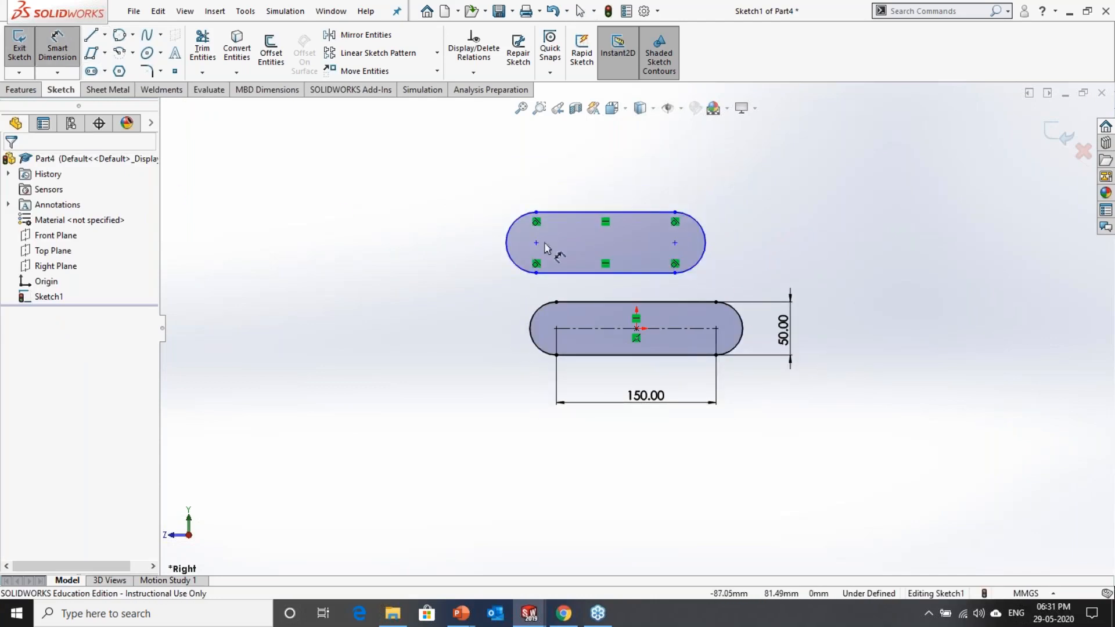
left_click(675, 244)
left_click(586, 172)
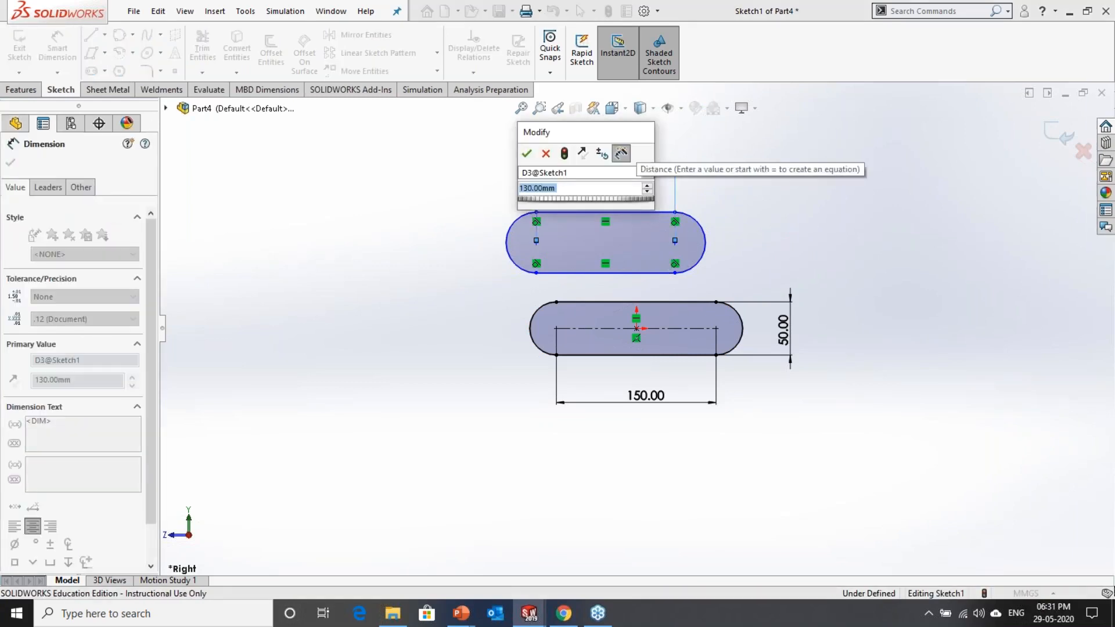
type("100")
key("Return")
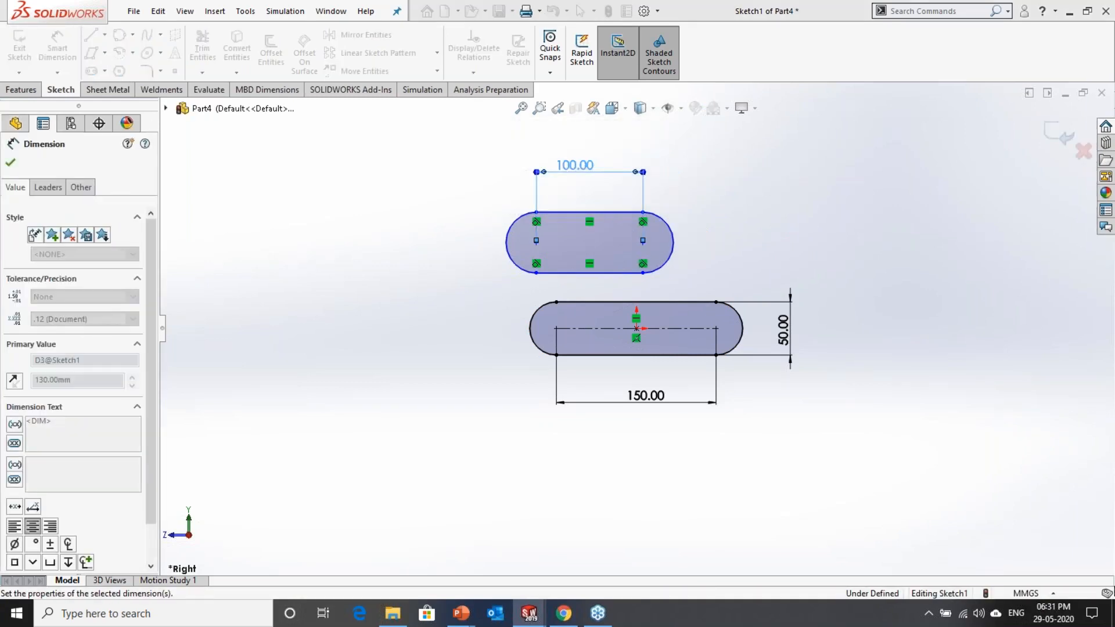
Step: Dimension the height between the upper profile's two horizontal lines and set it to 60 mm
left_click(569, 213)
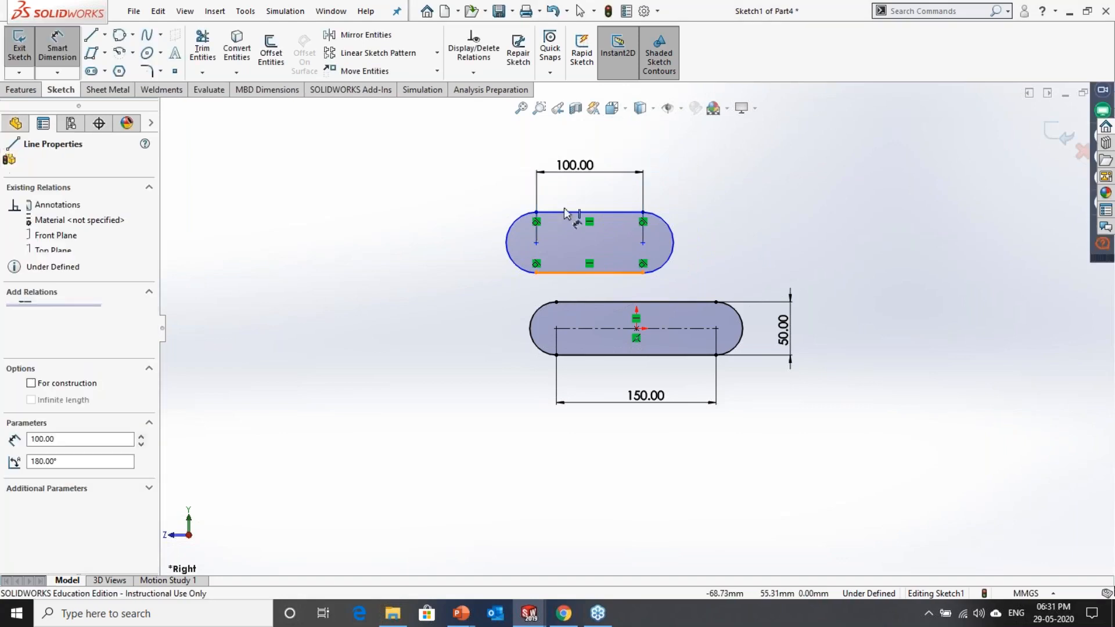
left_click(572, 272)
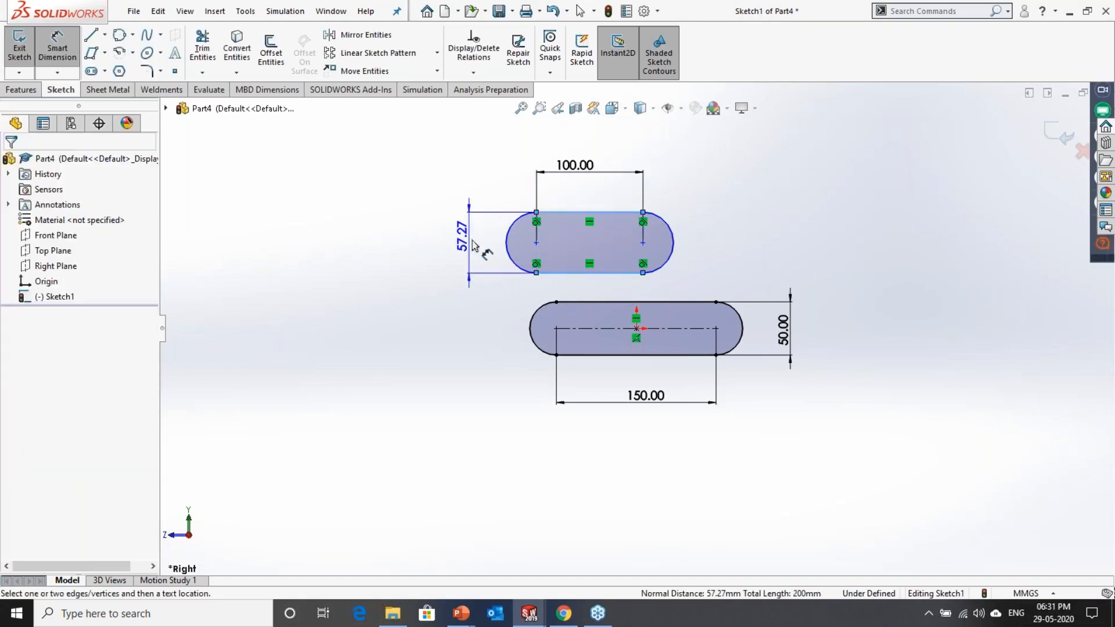
left_click(464, 241)
type("60")
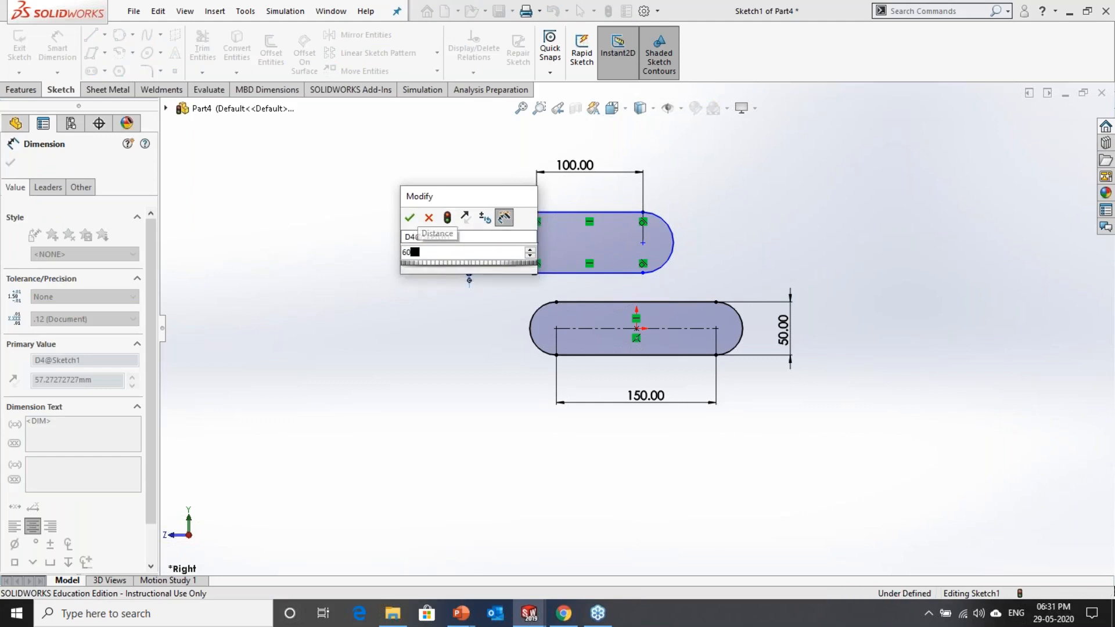
key("Return")
left_click(772, 222)
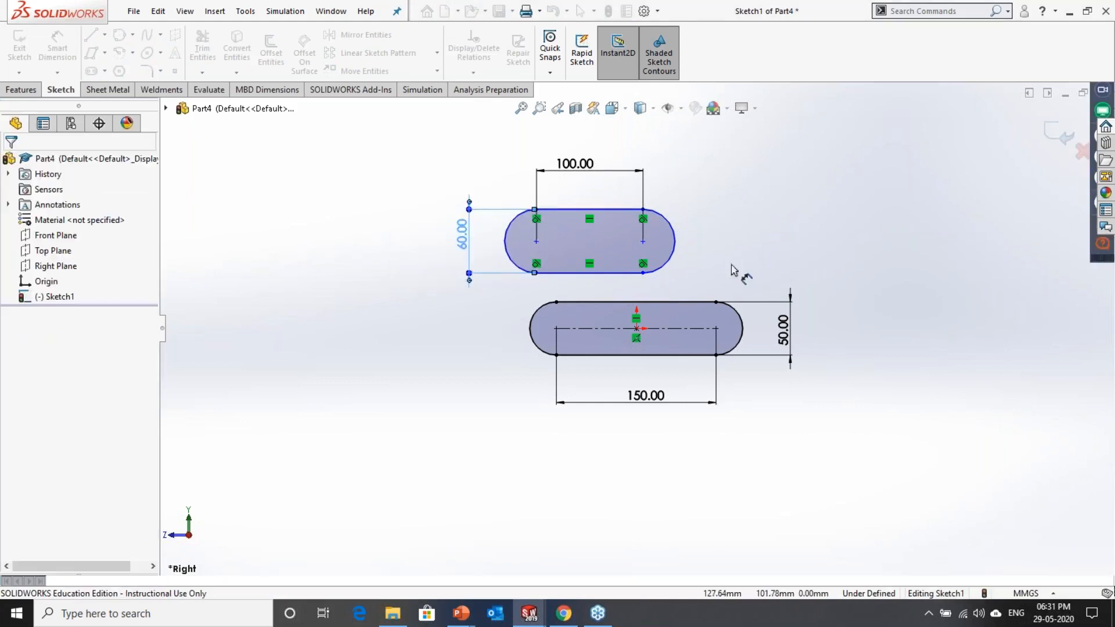
Step: Move the upper slot profile by its left arc centre to a spot above and to the right of the dimensioned slot
scroll(543, 302, "down", 1)
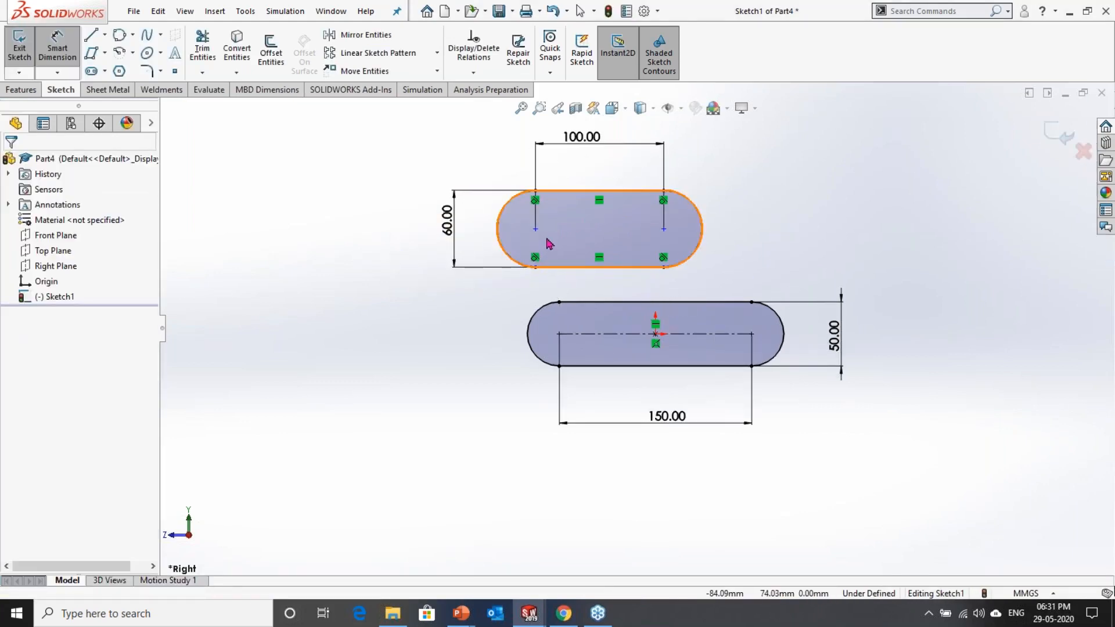
key("Escape")
left_click_drag(537, 233, 907, 180)
left_click(906, 183)
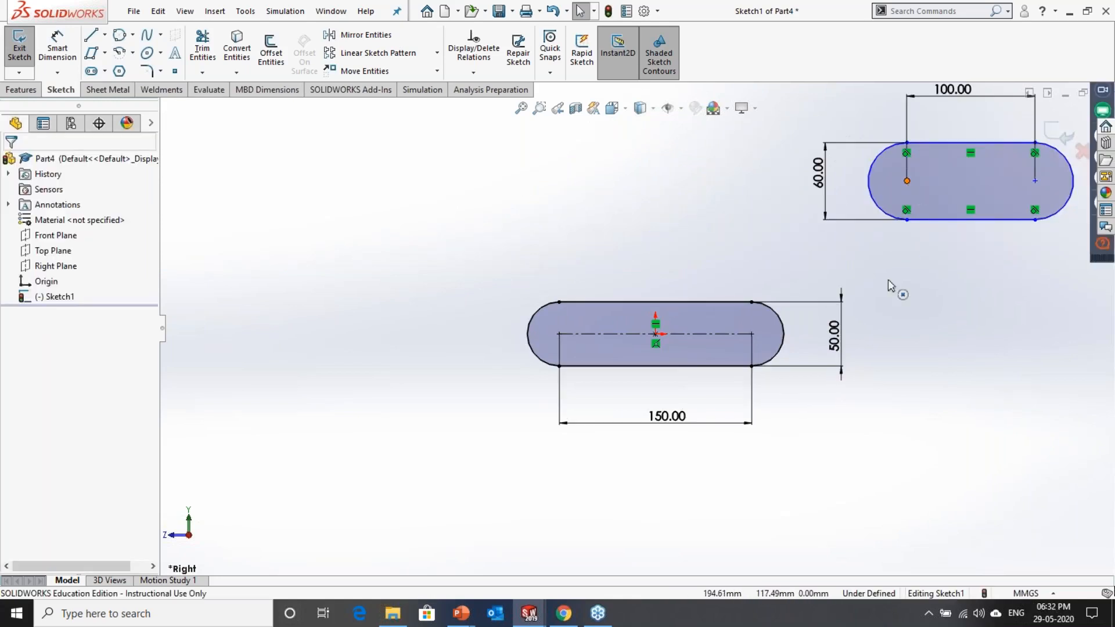
Step: Dimension the vertical distance from the lower slot's centerline to the upper profile's left arc centre and set it to 100 mm
left_click(57, 49)
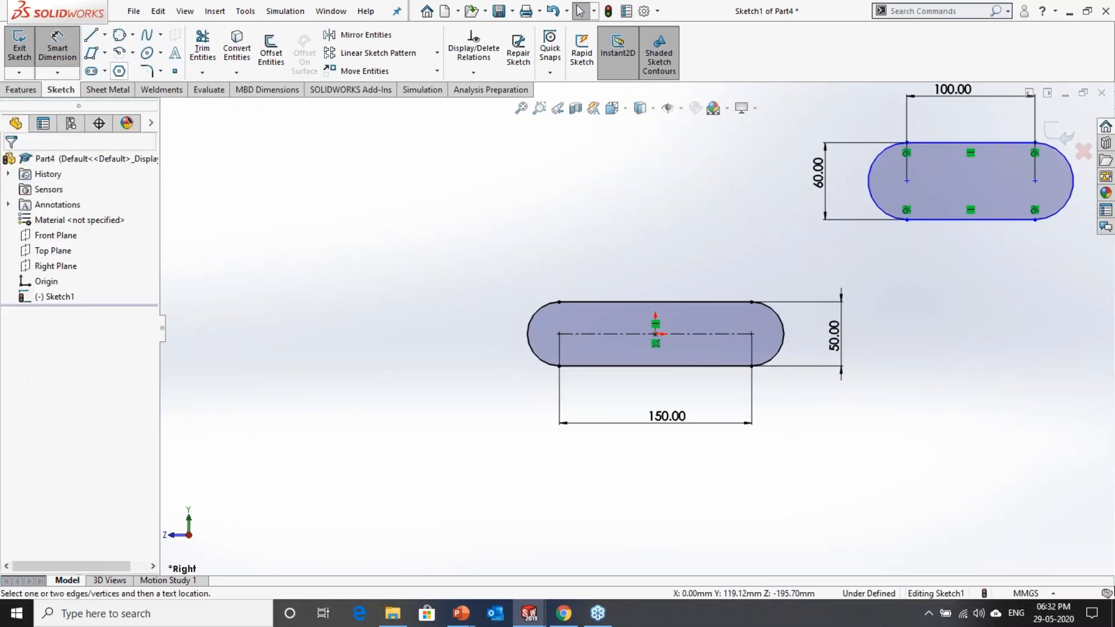
left_click(593, 334)
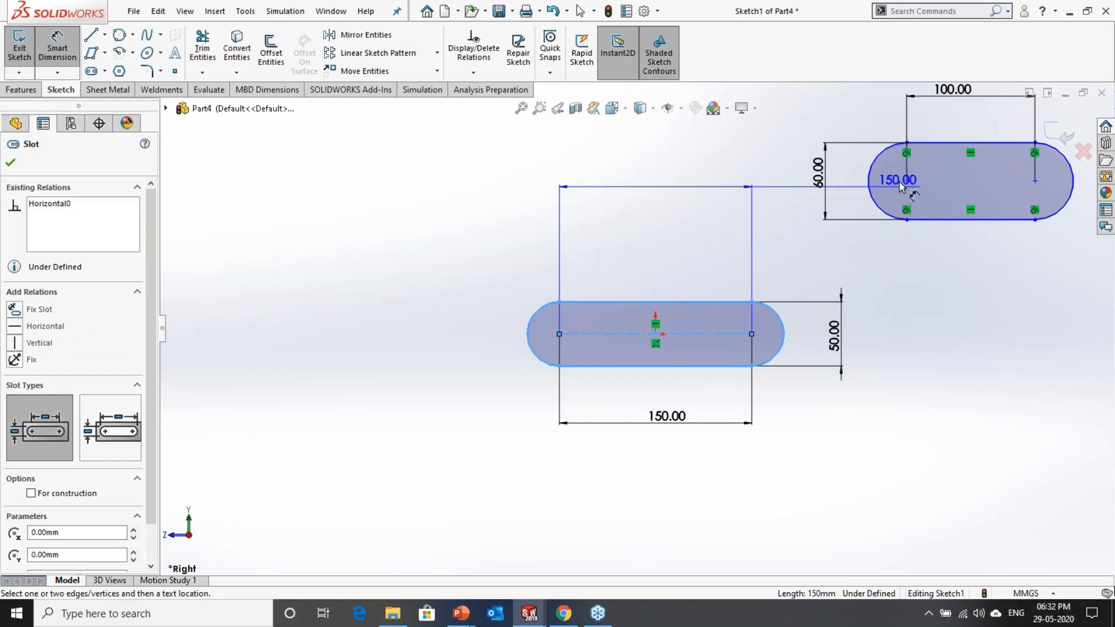
left_click(907, 181)
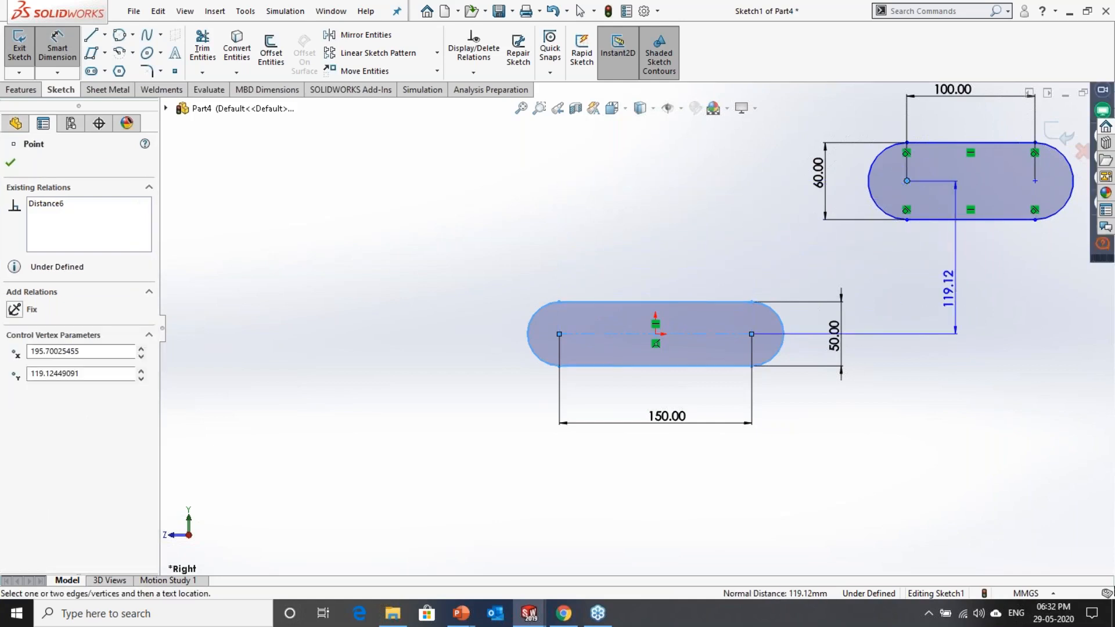
left_click(924, 323)
type("100")
key("Return")
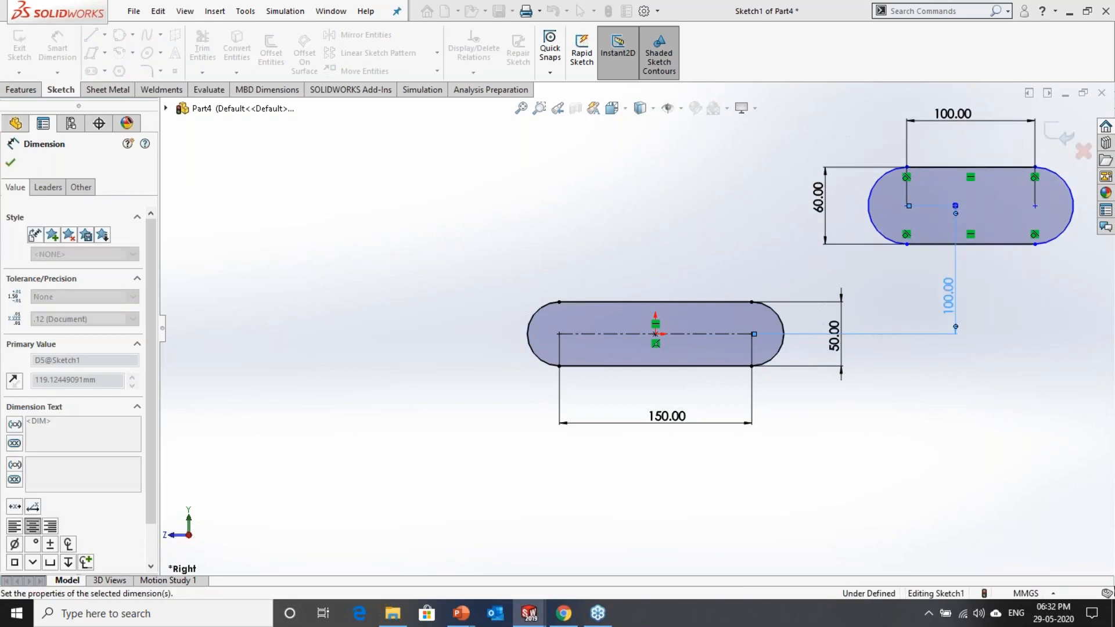
Step: Add a vertical relation between the upper profile's left arc centre and the lower slot's right arc centre
key("Escape")
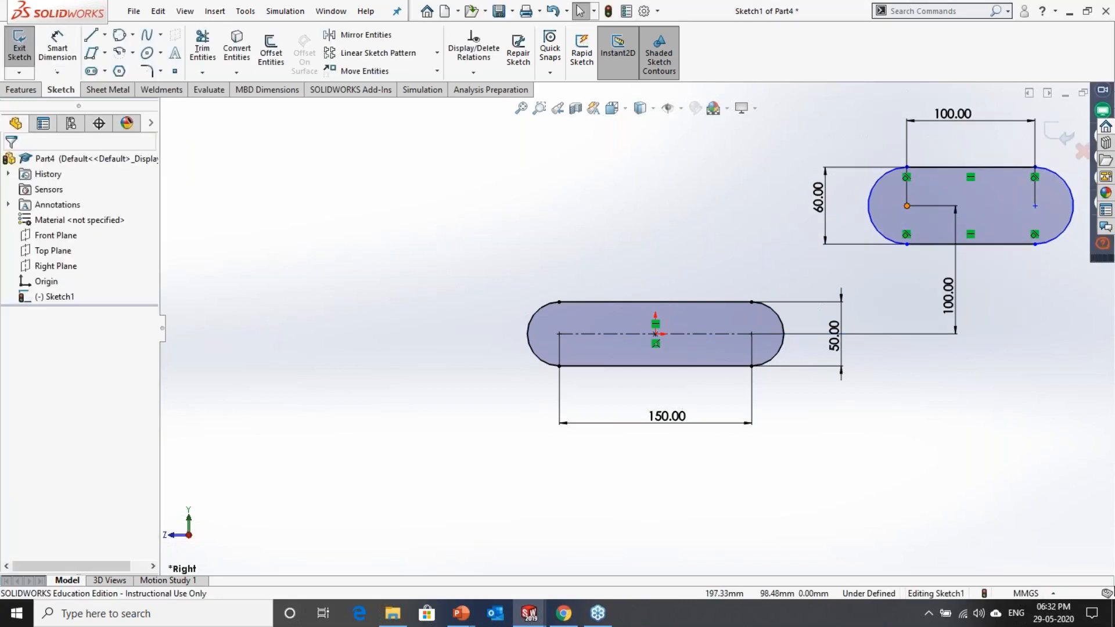
left_click(751, 334)
left_click(752, 334, "ctrl")
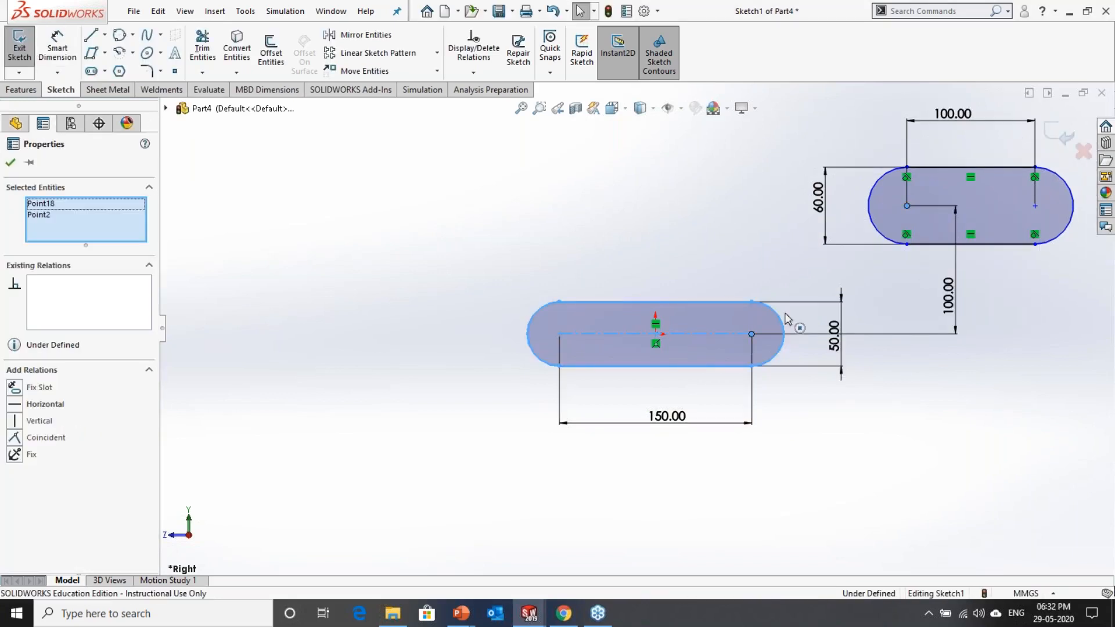
left_click(837, 276)
left_click(907, 254)
Step: Rearrange the dimensions, placing the 60 mm and 50 mm heights left of their slots and the 100 mm and 150 mm lengths closer to the profiles
scroll(933, 252, "down", 1)
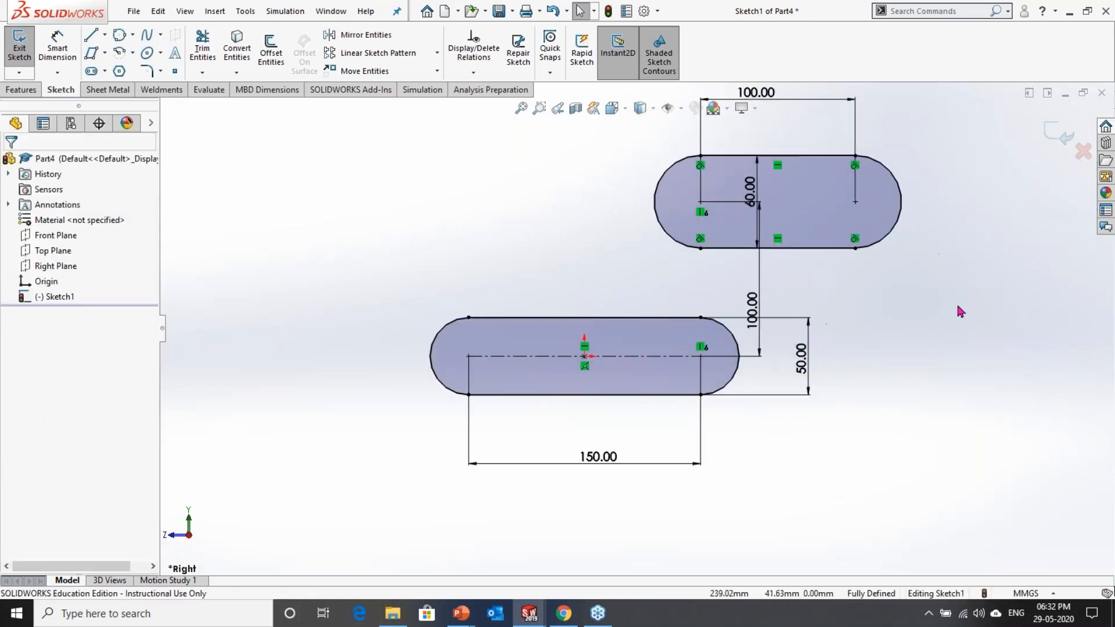
left_click_drag(749, 192, 626, 208)
left_click_drag(750, 309, 763, 288)
left_click_drag(808, 366, 412, 372)
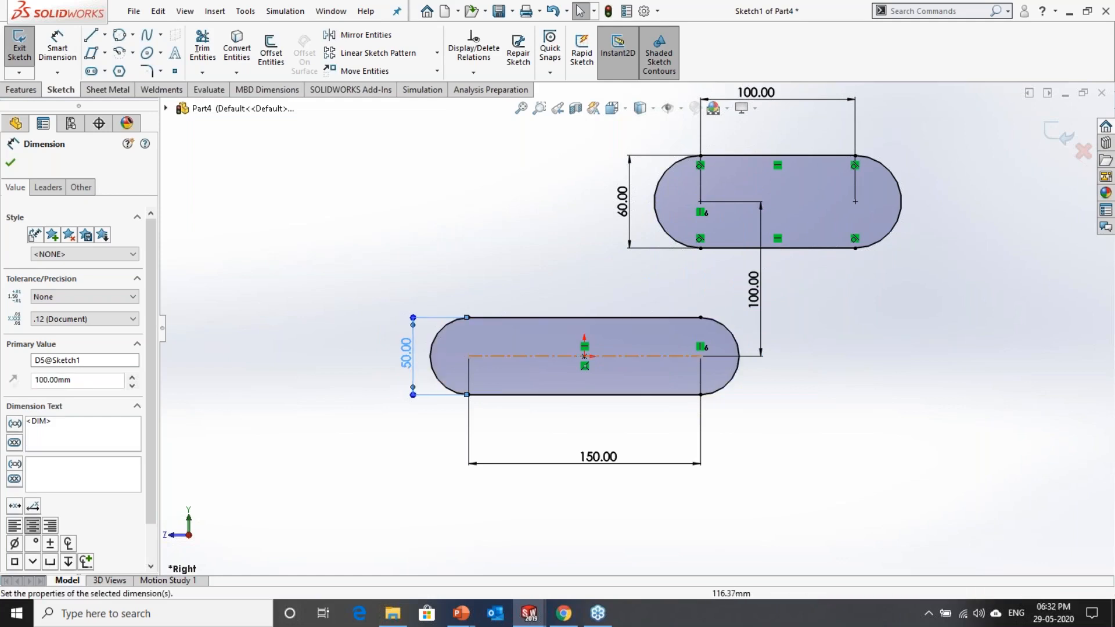
left_click(778, 357)
scroll(755, 262, "up", 2)
scroll(727, 180, "down", 2)
left_click_drag(723, 187, 754, 212)
left_click(785, 364)
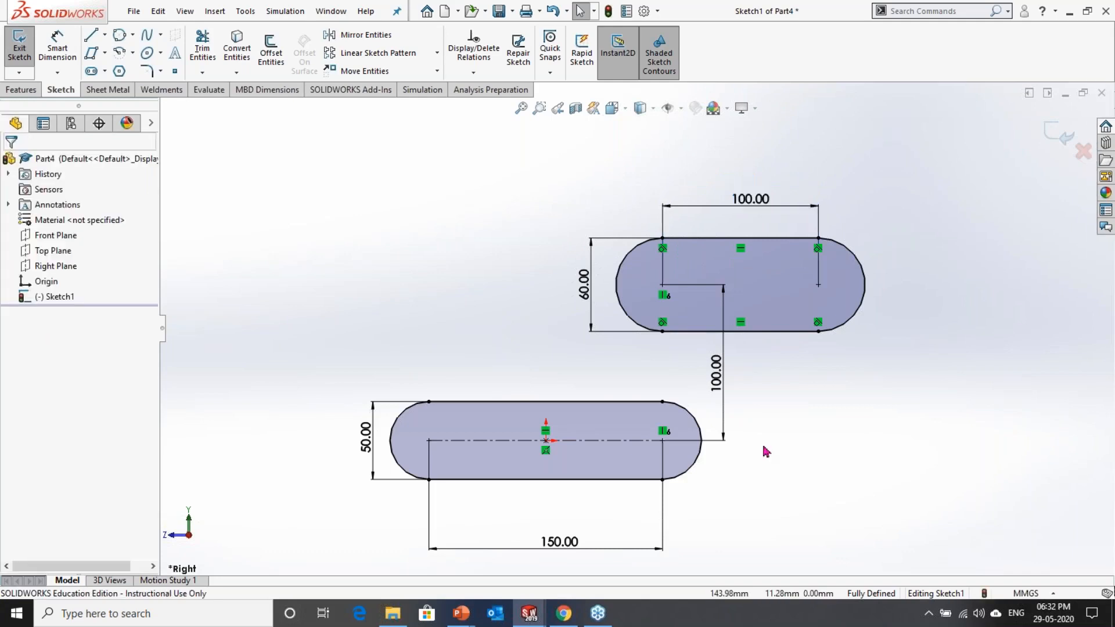
left_click_drag(568, 549, 568, 526)
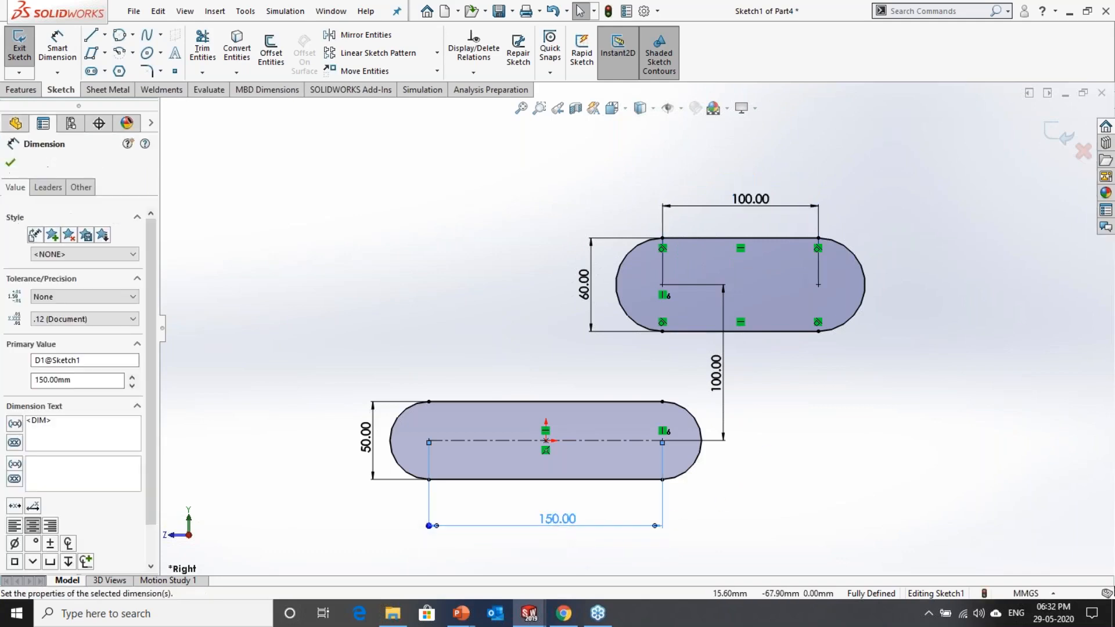
key("Escape")
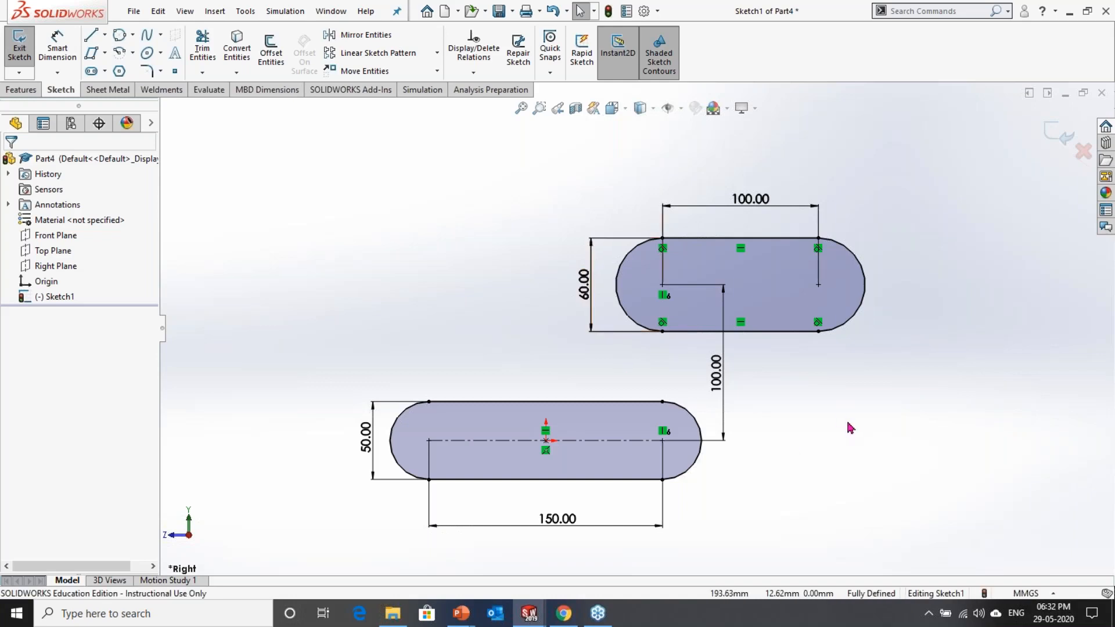
Step: Sketch a 3 Point Arc Slot above and left of the two slots, about 206 mm in centreline radius and 59 mm wide
left_click(104, 72)
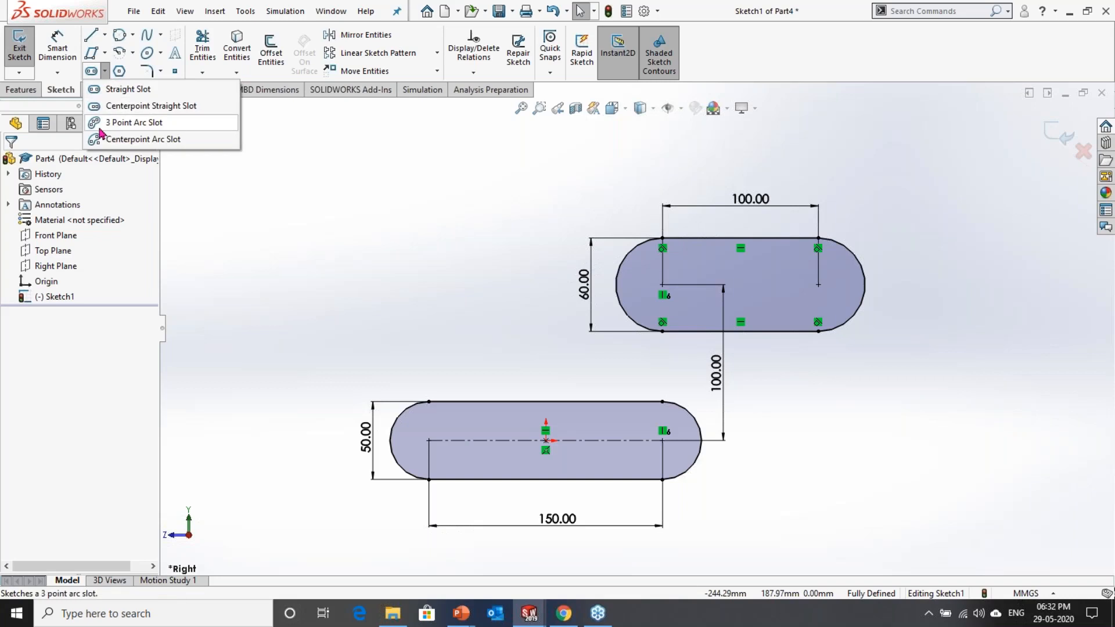
left_click(131, 126)
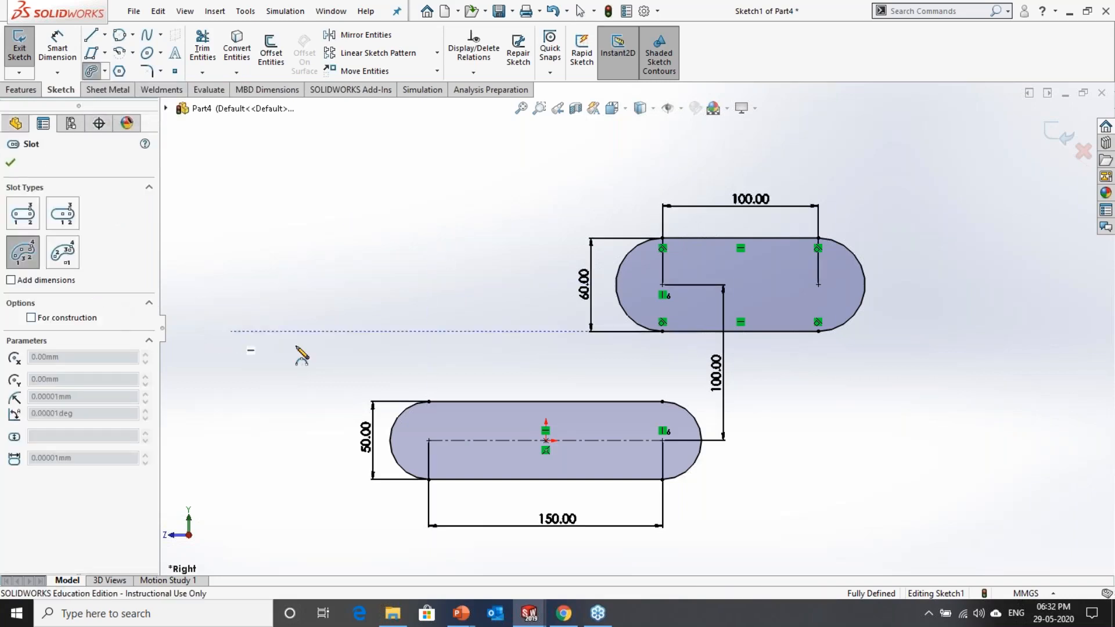
left_click(256, 340)
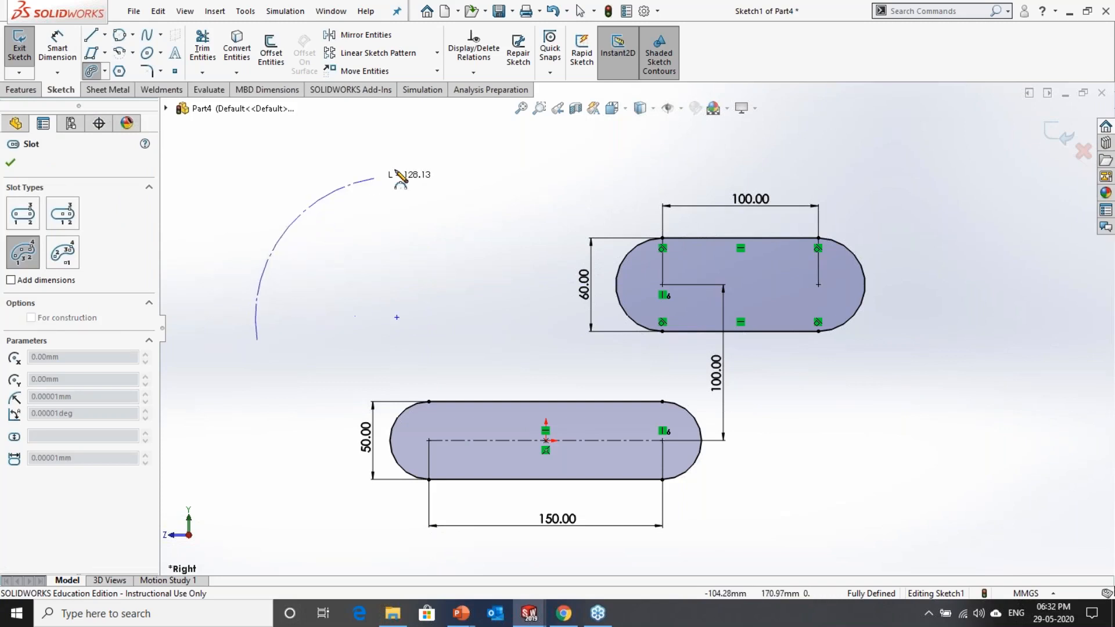
left_click(567, 145)
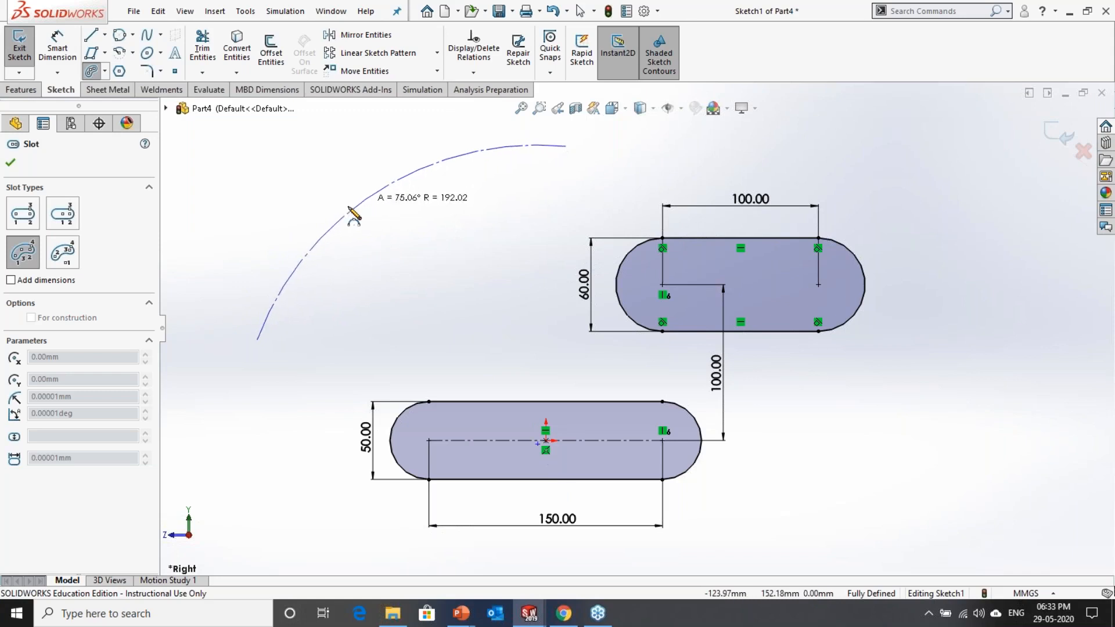
left_click(381, 196)
left_click(395, 252)
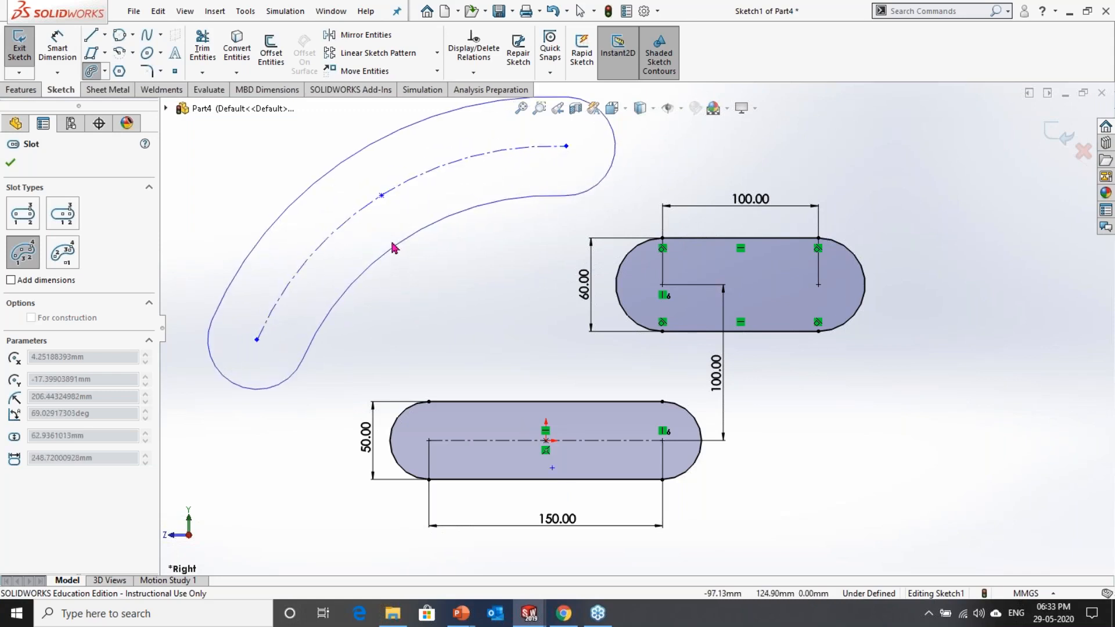
left_click(394, 247)
scroll(461, 326, "up", 2)
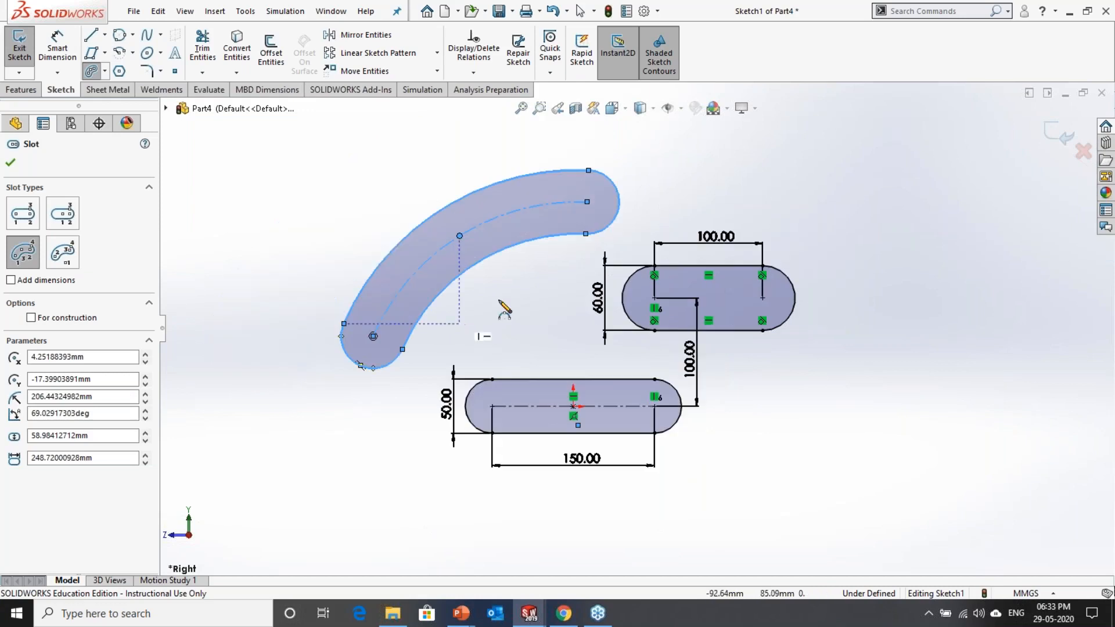
scroll(525, 295, "down", 2)
key("Escape")
scroll(636, 327, "up", 3)
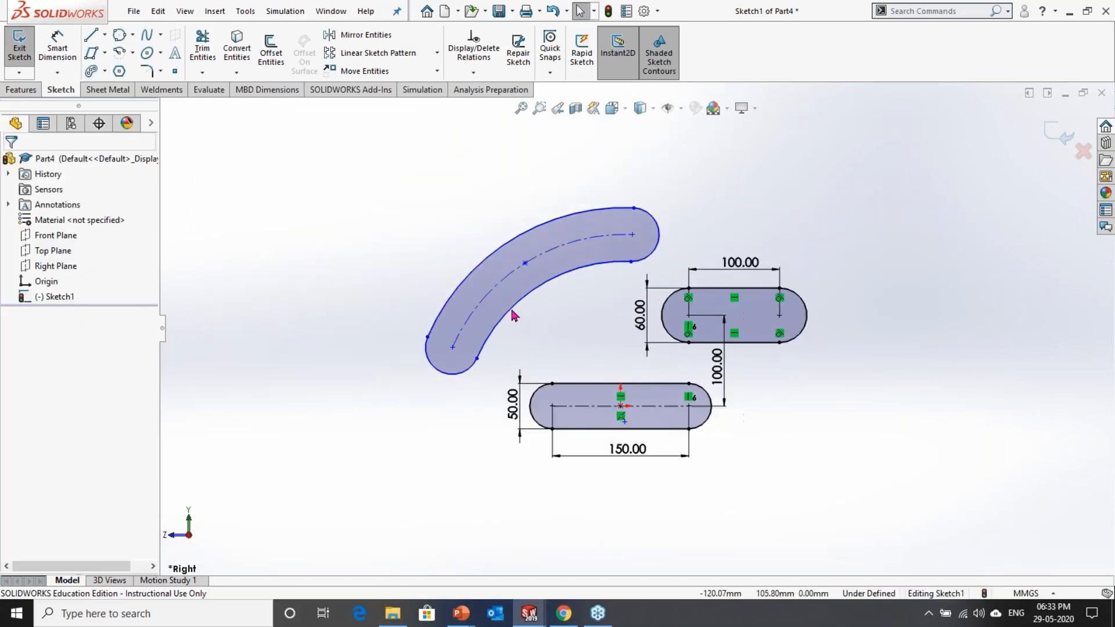
Step: Move the arc slot's centre point closer to the lower slot and make it coincident with that slot's midpoint at the origin
left_click(59, 52)
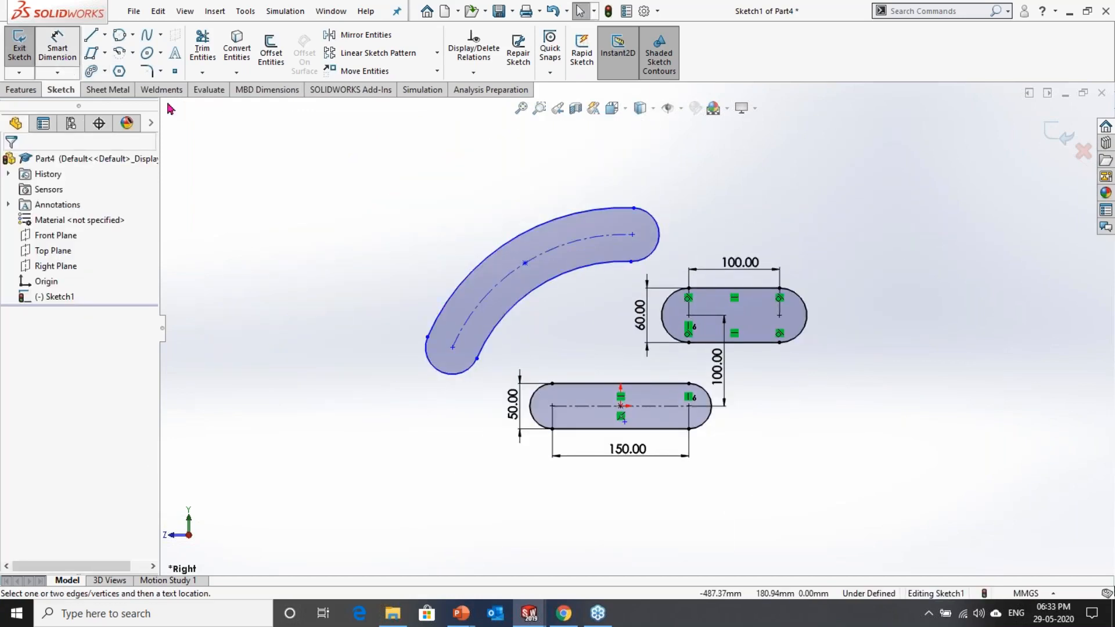
key("Escape")
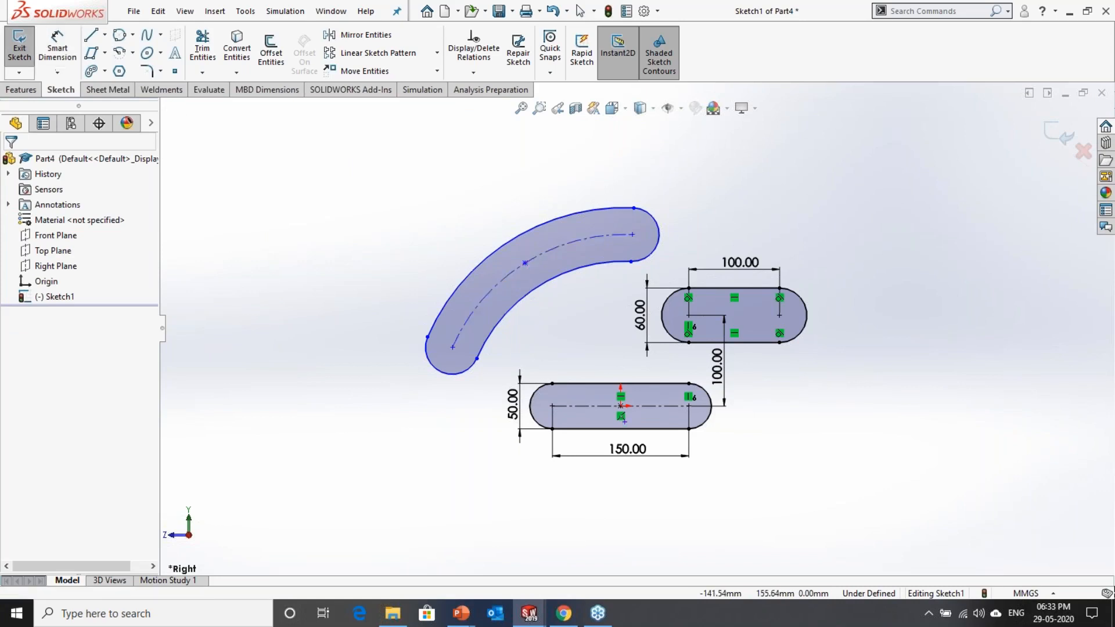
left_click(505, 287)
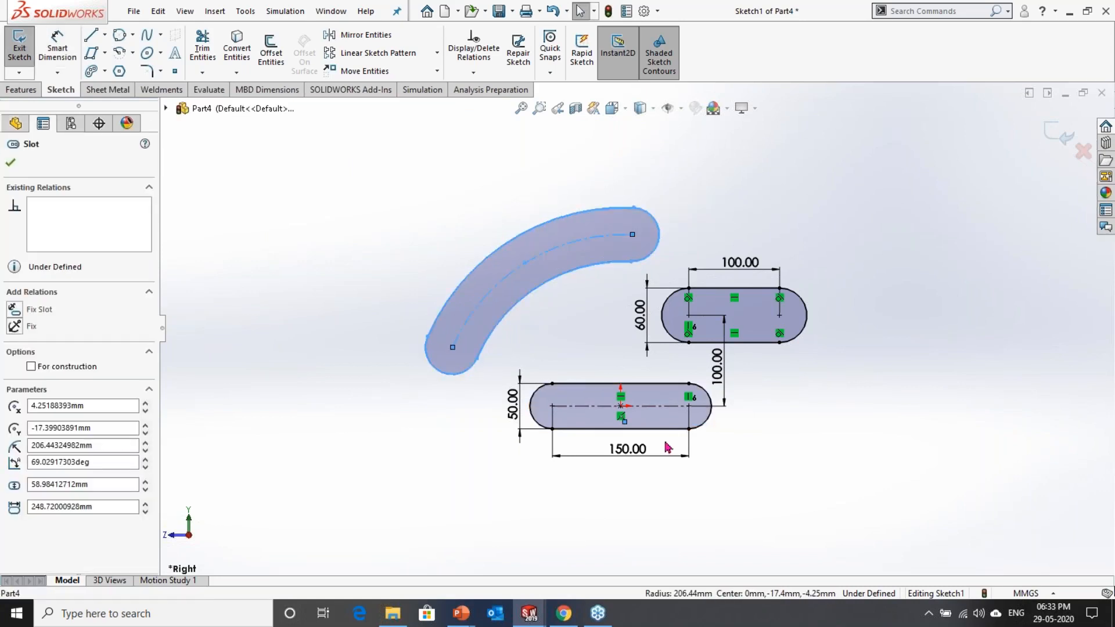
scroll(672, 456, "down", 3)
left_click_drag(602, 401, 548, 256)
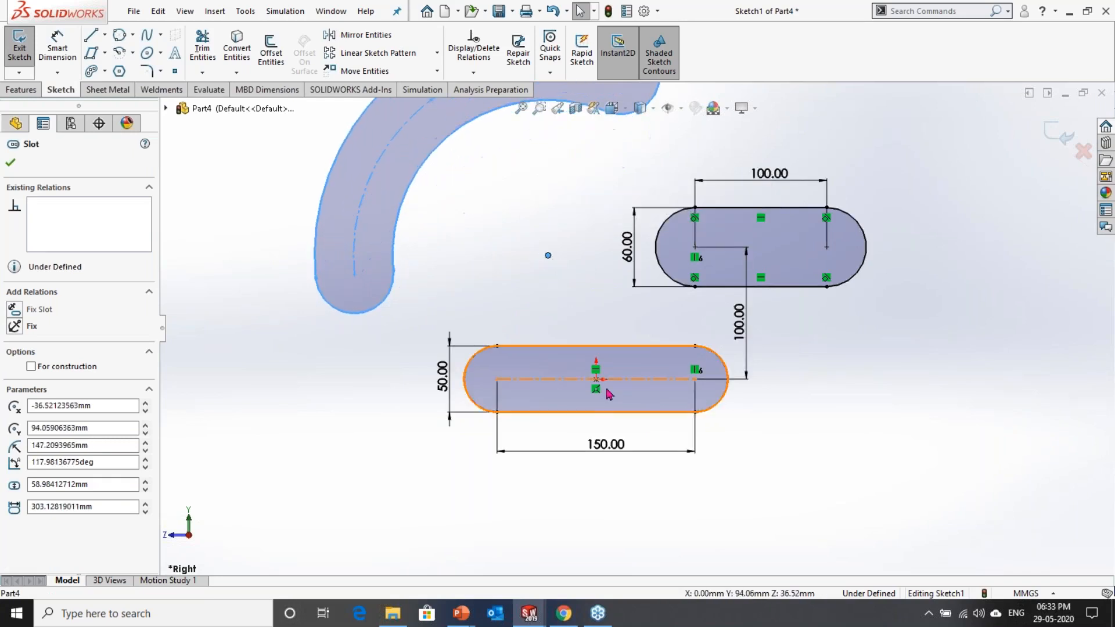
left_click(597, 380, "ctrl")
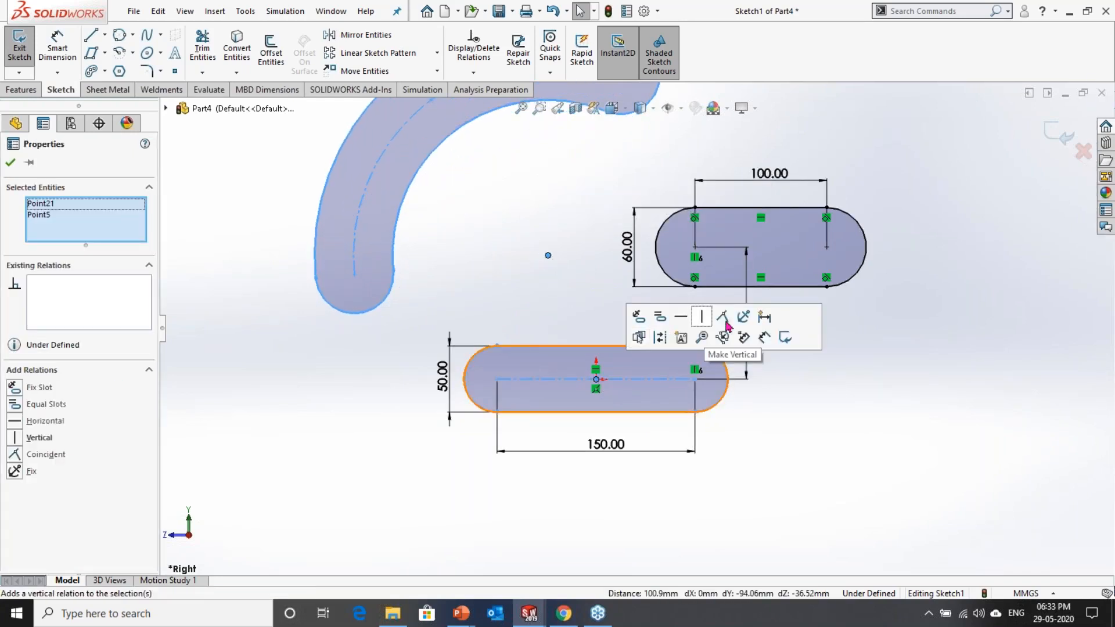
left_click(723, 328)
left_click(846, 438)
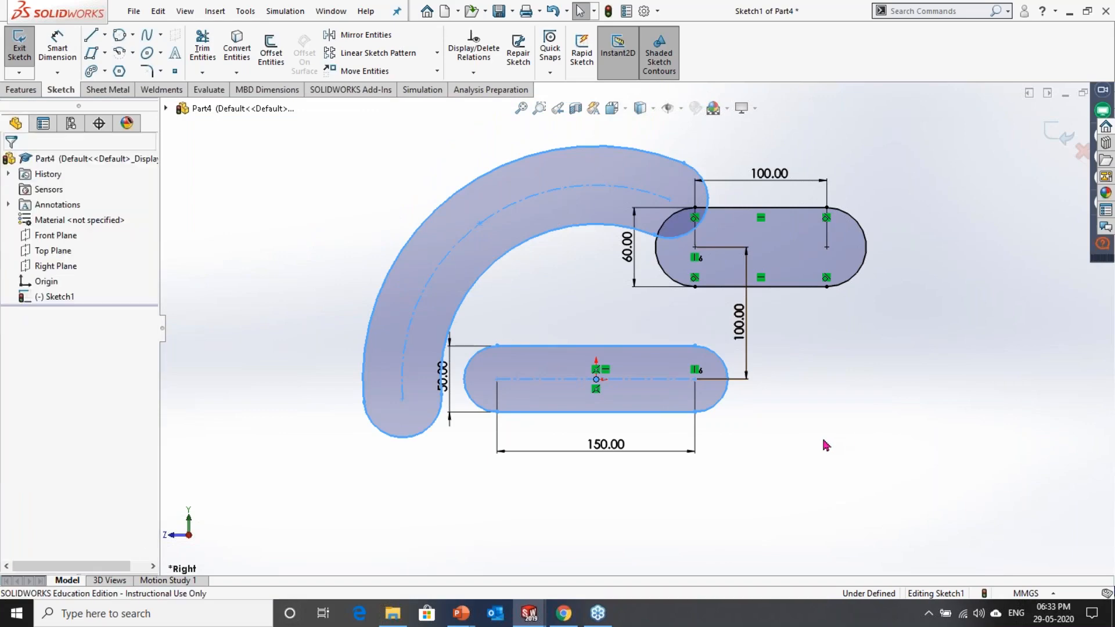
Step: Pull the arc slot outward, then dimension its centreline radius and set it to 200 mm
left_click_drag(405, 250, 356, 227)
scroll(356, 227, "up", 2)
left_click(60, 49)
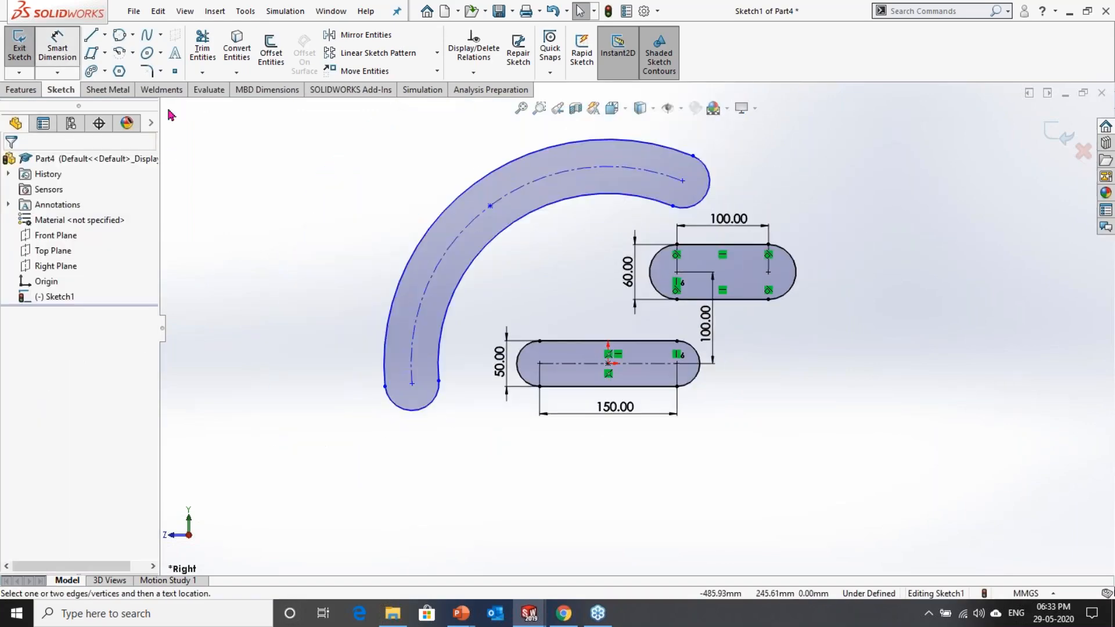
left_click(473, 220)
left_click(546, 304)
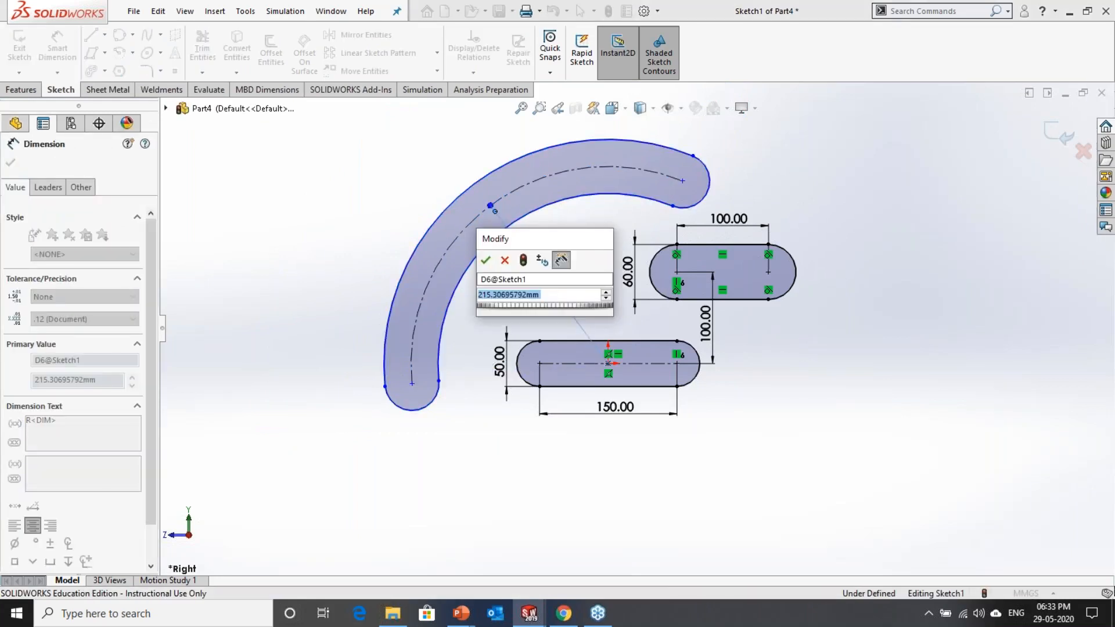
type("200")
key("Return")
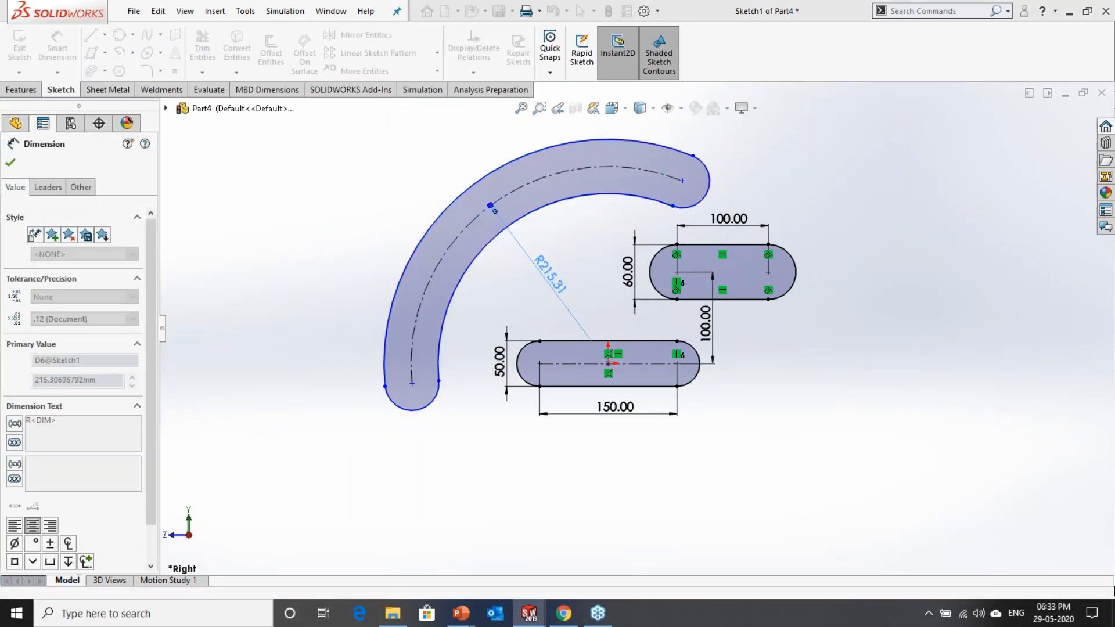
left_click(580, 245)
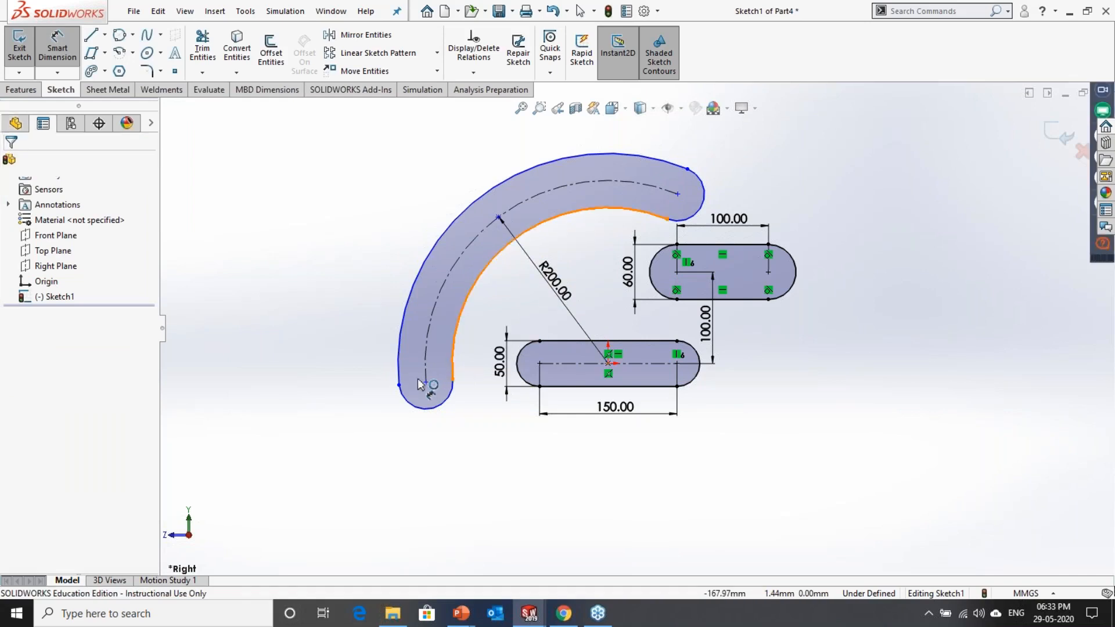
left_click(452, 378)
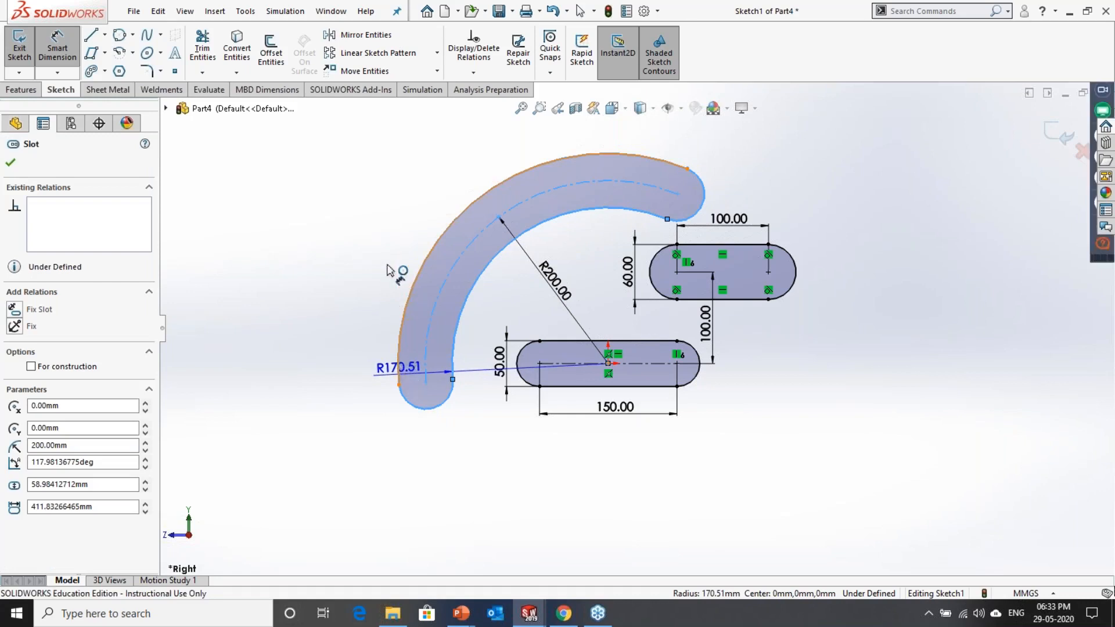
left_click(400, 278)
key("Escape")
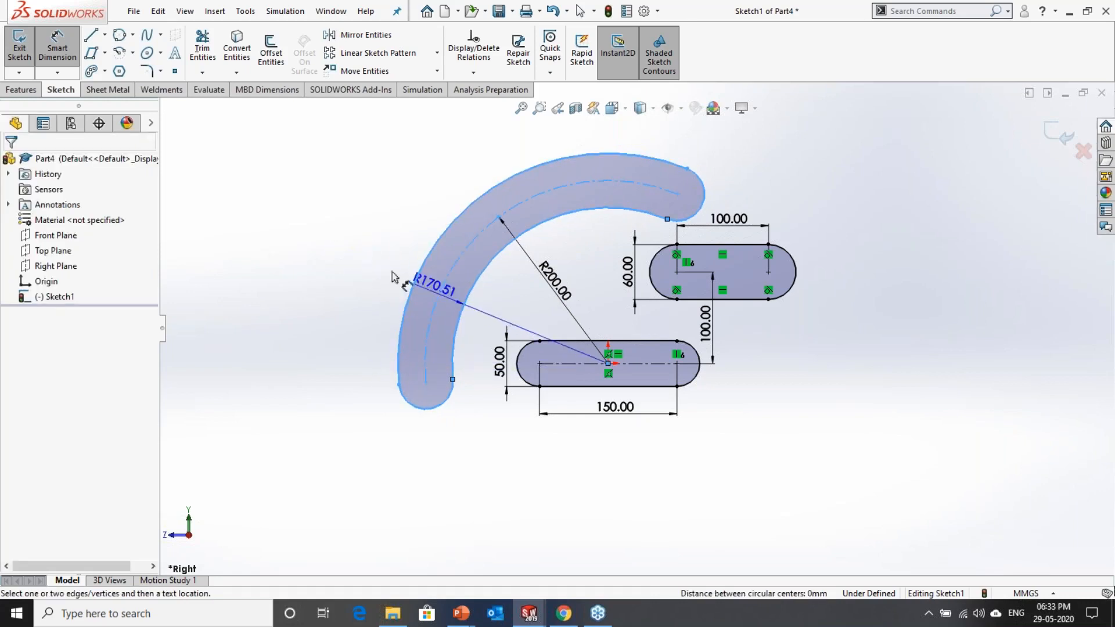
key("Escape")
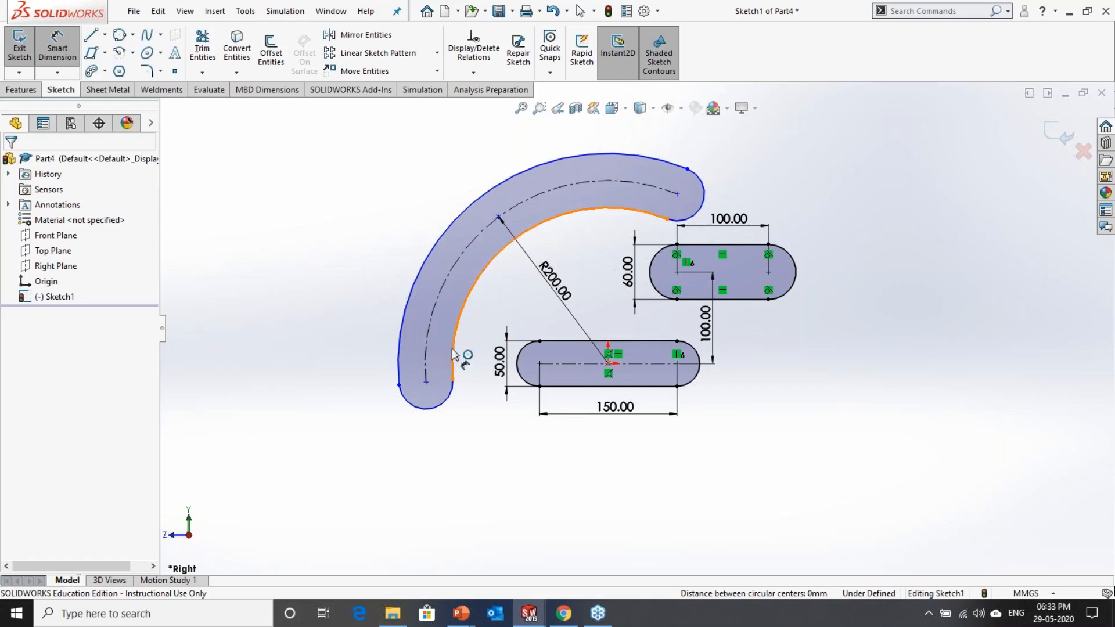
Step: Dimension the arc slot's width between its inner and outer arcs and set it to 60 mm
left_click(404, 344)
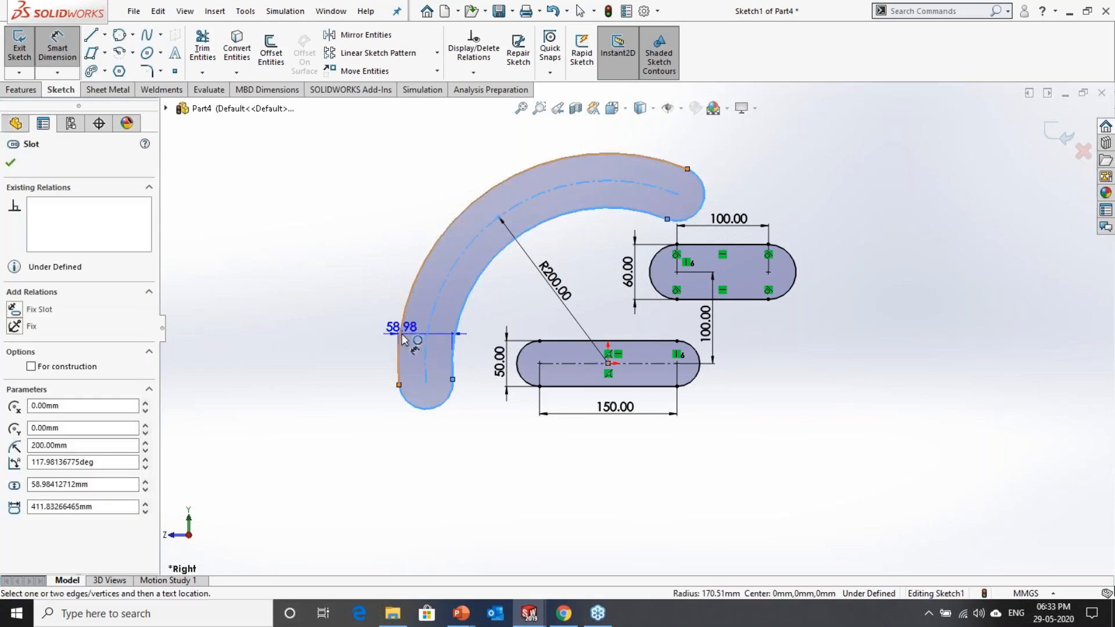
left_click(434, 365)
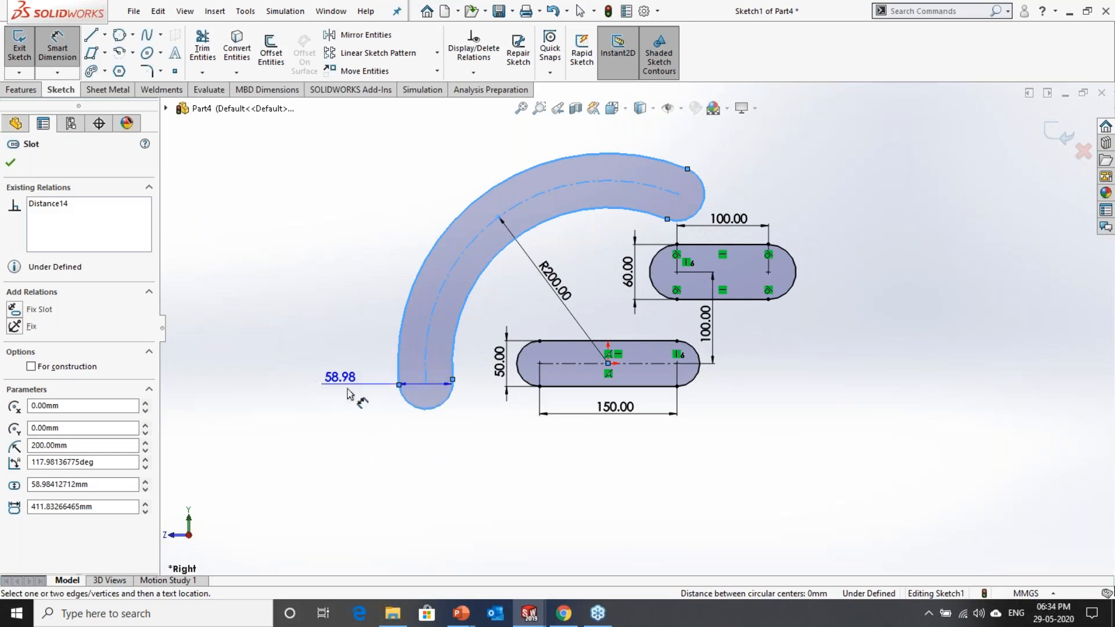
left_click(351, 388)
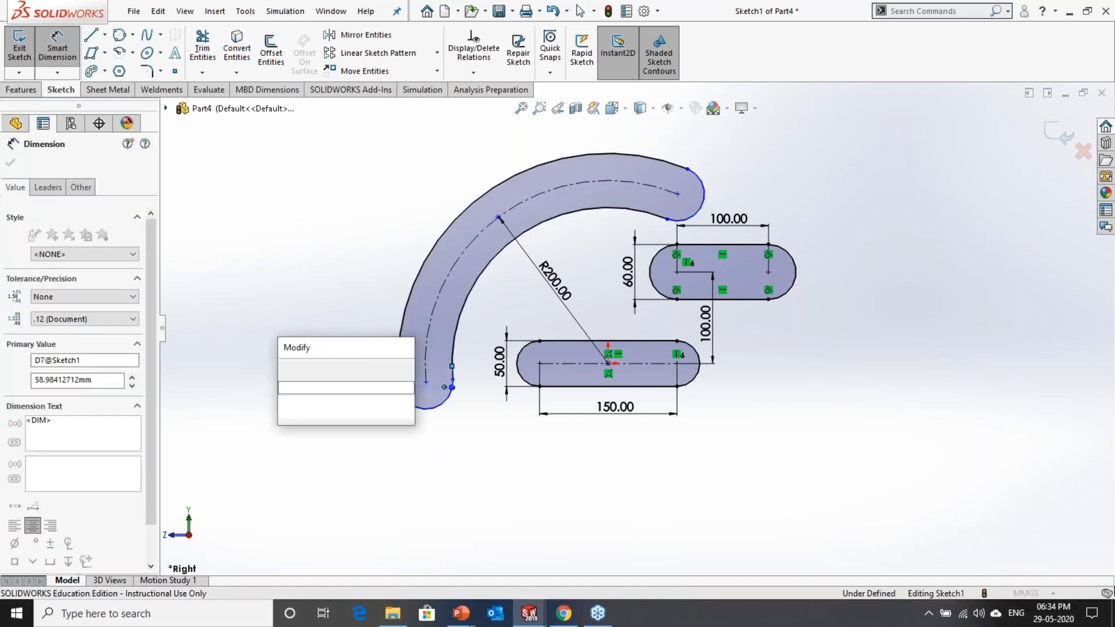
type("60")
key("Return")
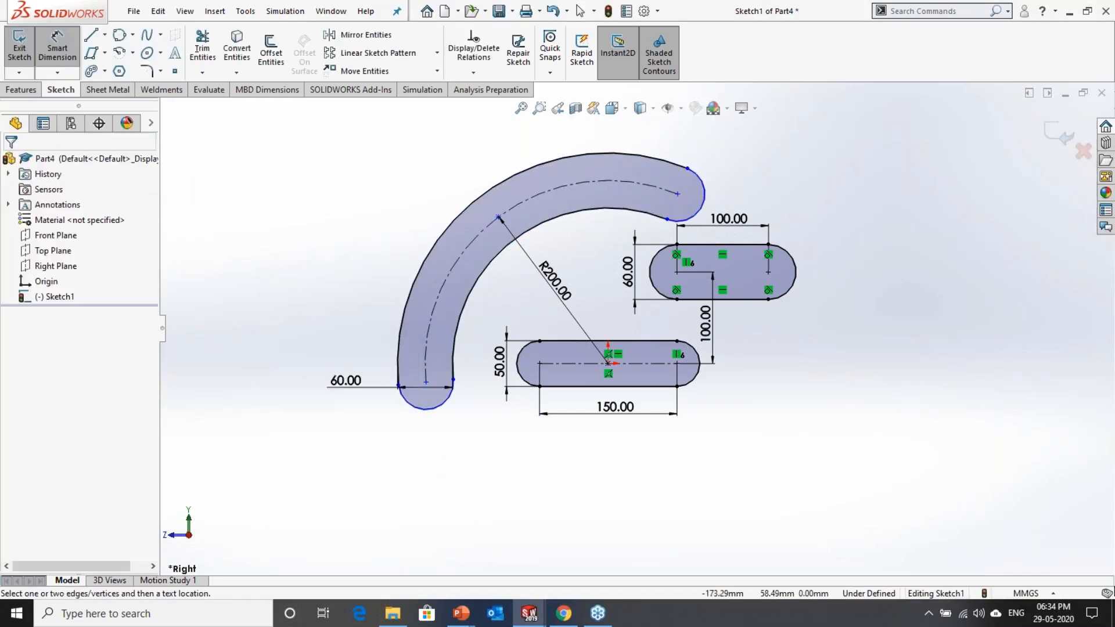
scroll(405, 306, "down", 2)
key("Escape")
Step: Move the arc slot's lower-left end centre up and add a horizontal relation between it and the origin
scroll(638, 330, "up", 3)
left_click_drag(731, 220, 538, 324)
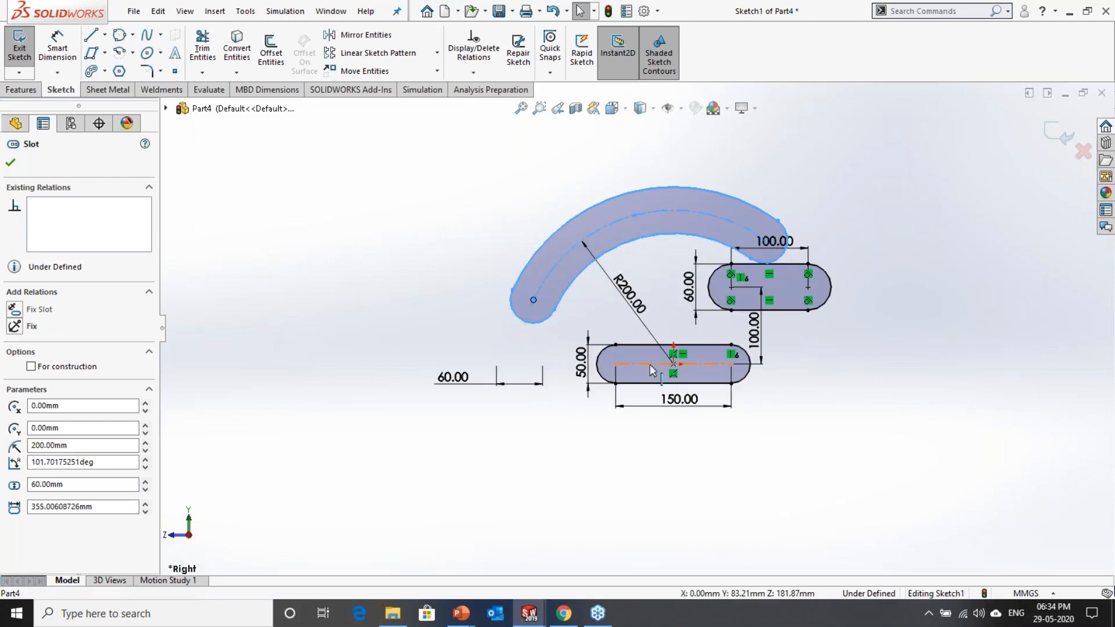
left_click(675, 366, "ctrl")
left_click(759, 304)
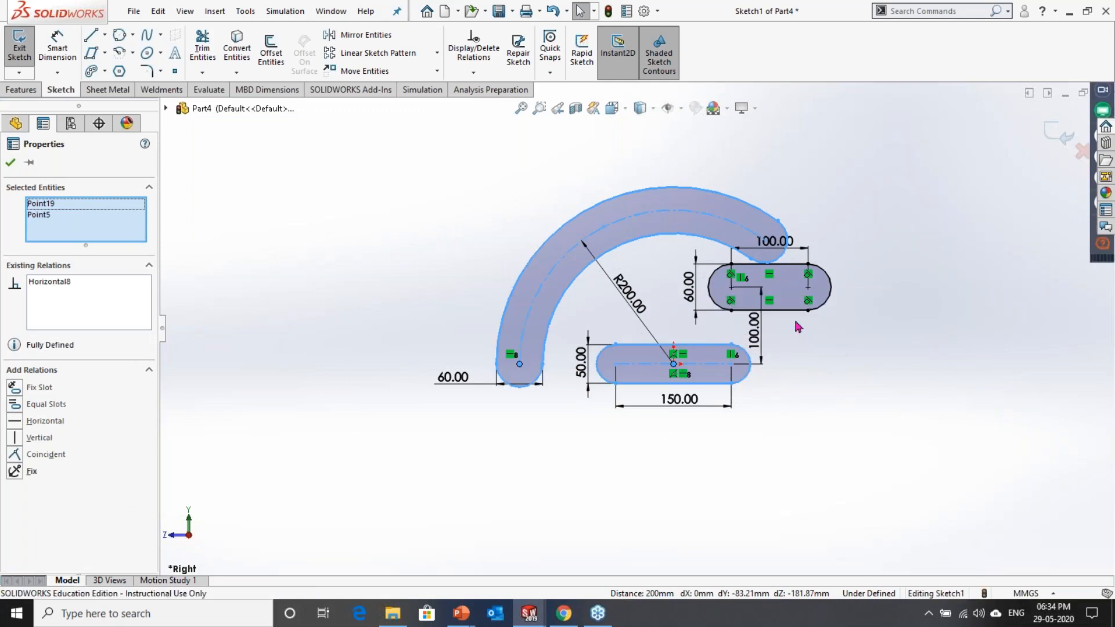
left_click(799, 327)
Step: Shorten the arc slot by moving its free end back to a sweep of about 74 degrees, and reposition the upper profile's 100 mm dimension
left_click(572, 205)
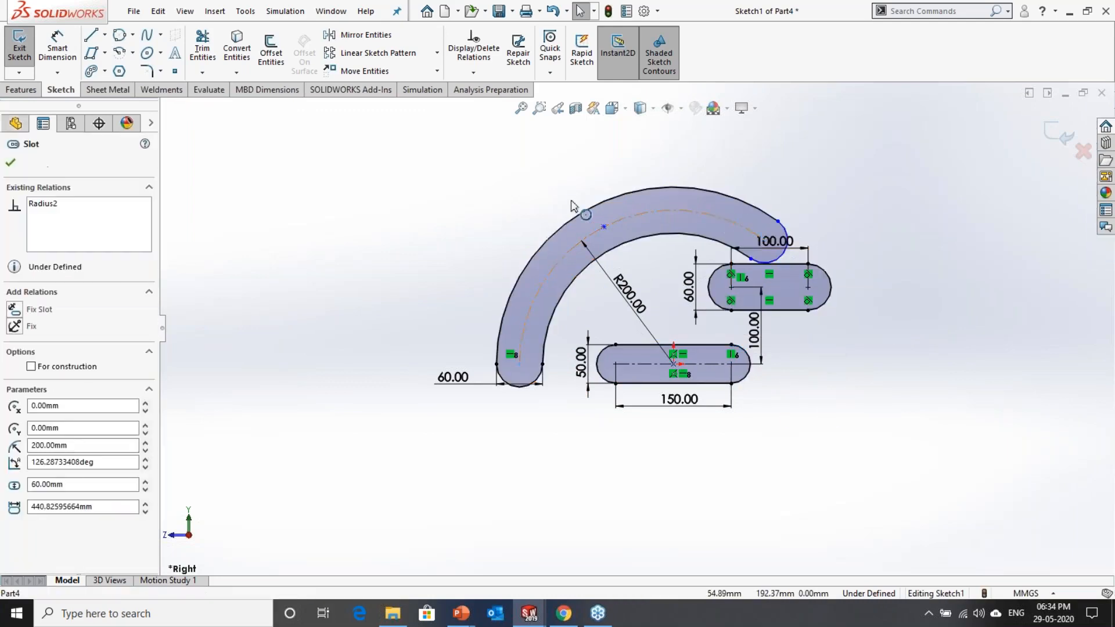
left_click_drag(767, 244, 631, 215)
left_click_drag(770, 259, 771, 237)
left_click(633, 216)
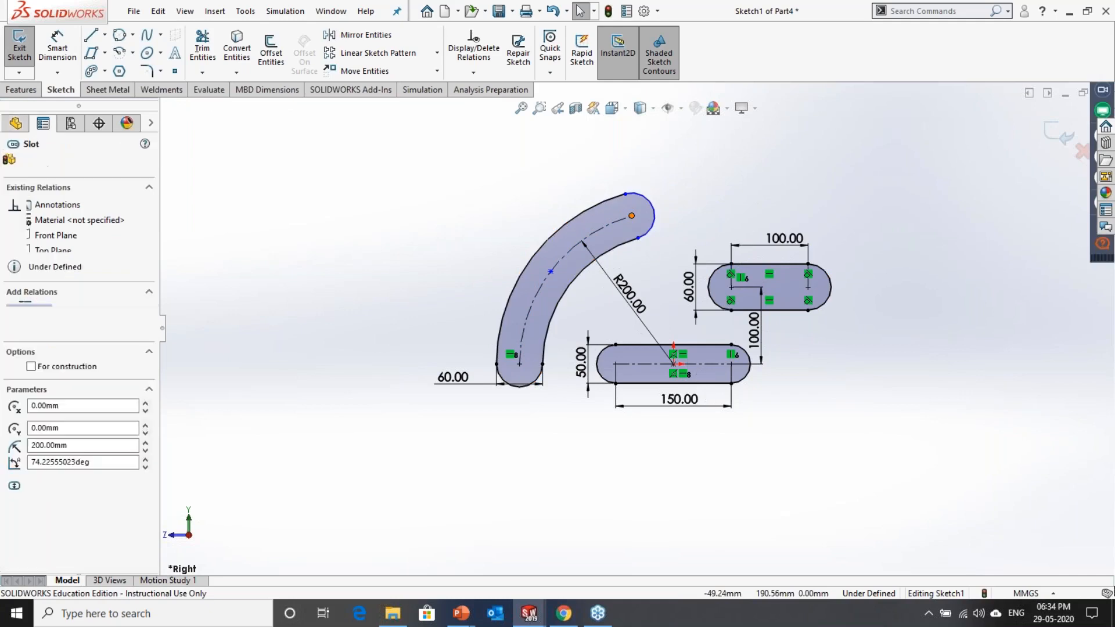
Step: Add a vertical relation between the arc slot's free end centre and the origin, and exit the sketch
left_click(674, 364, "ctrl")
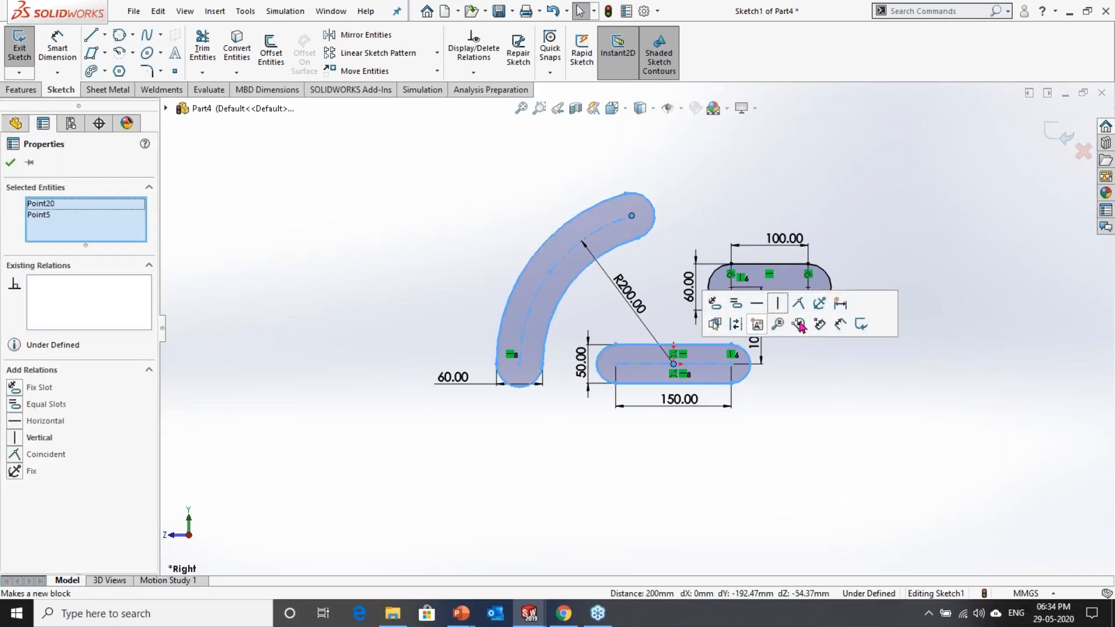
left_click(778, 303)
left_click(742, 187)
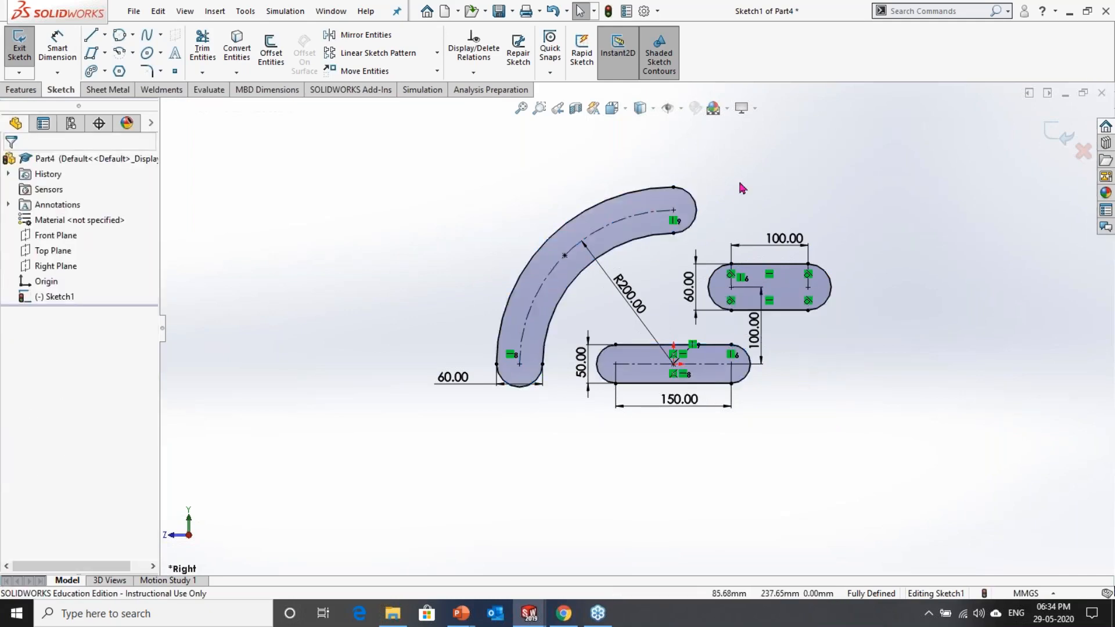
scroll(742, 188, "down", 2)
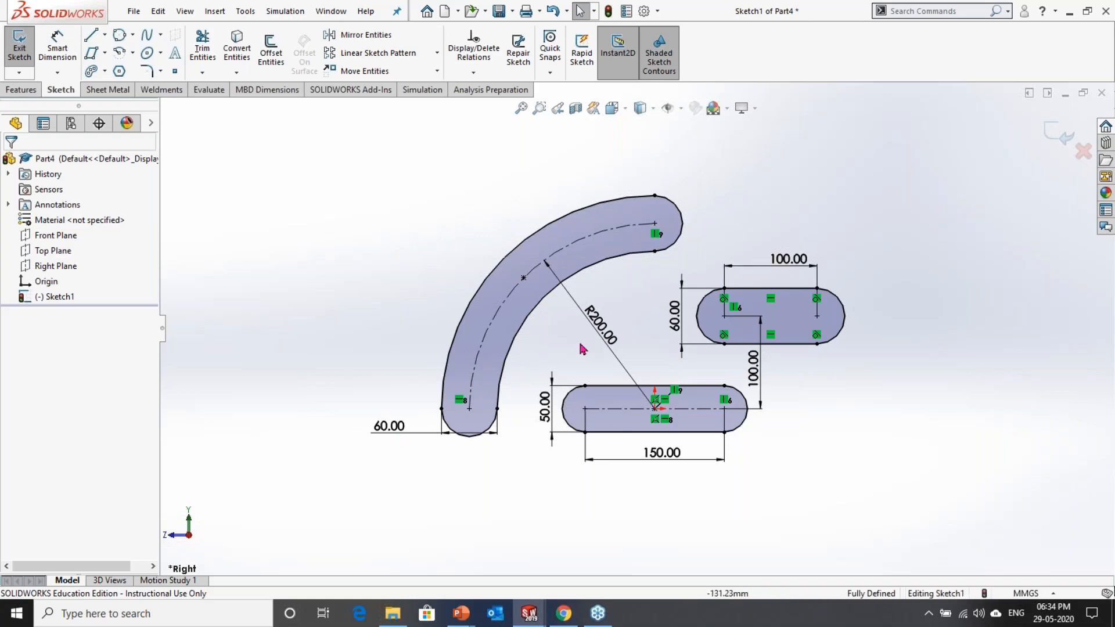
left_click(1049, 138)
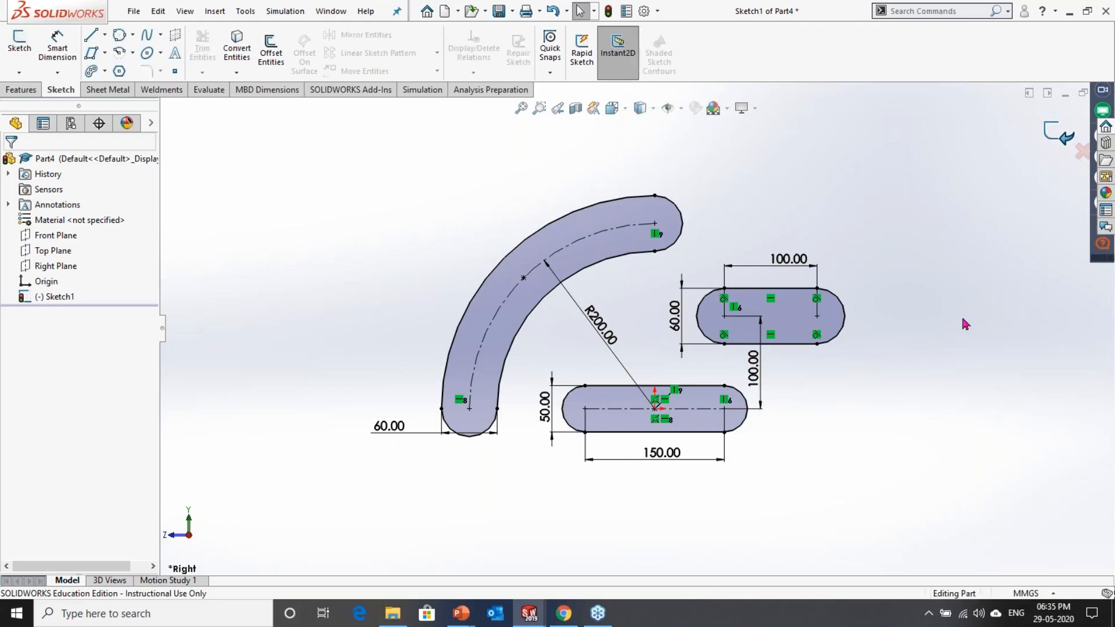
Step: Switch to the PowerPoint slide show and advance to the Sketch Entities slide about arcs
key("alt+Tab")
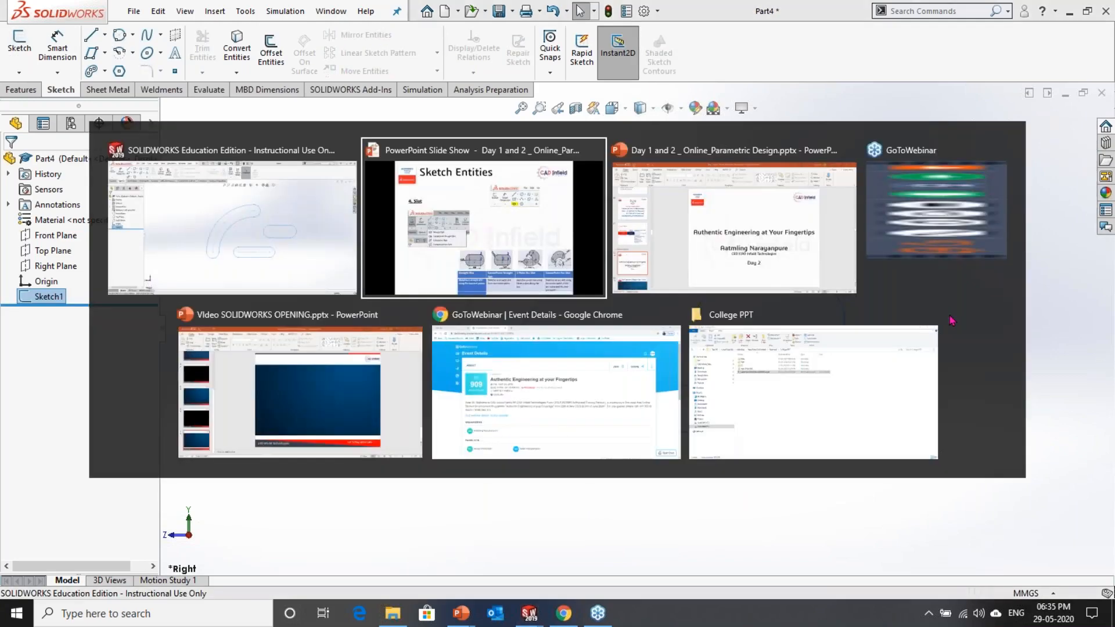
key("Right")
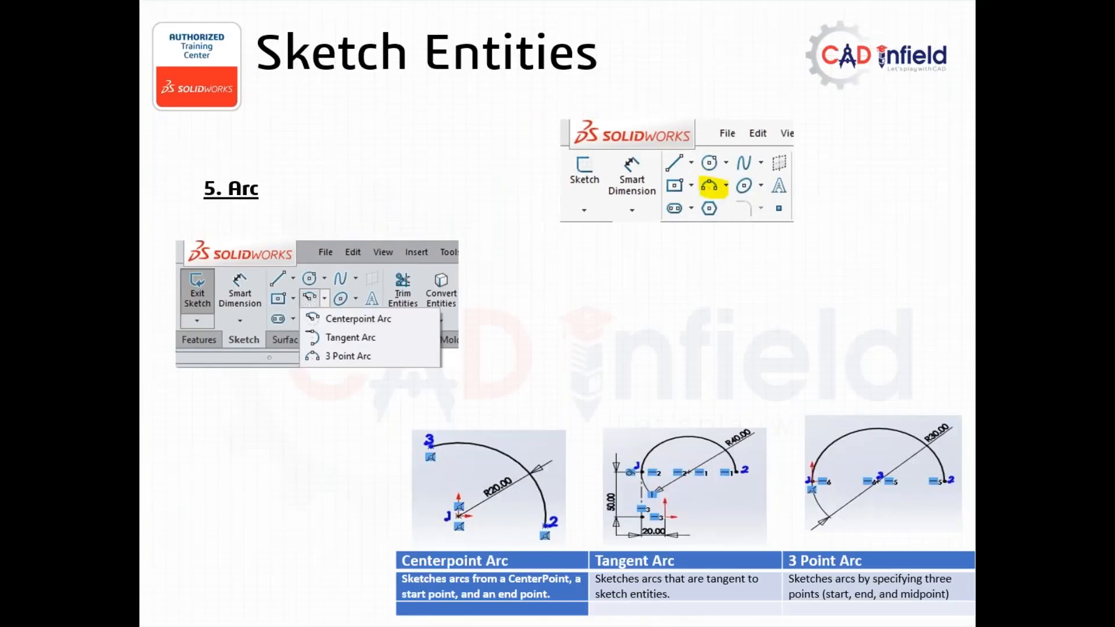
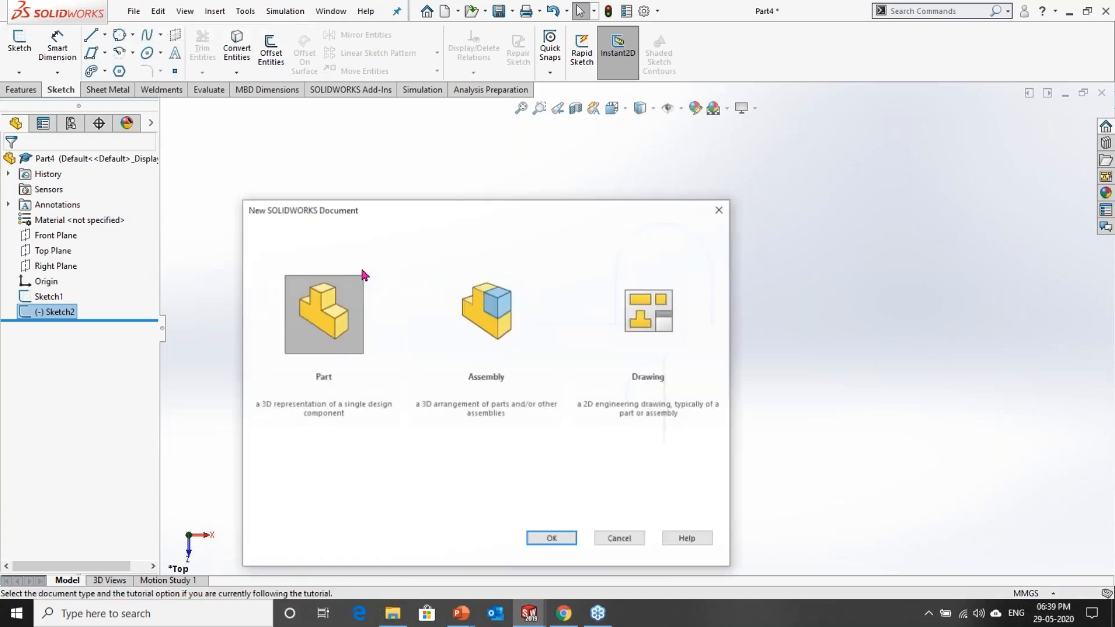
Step: Create a new part document and start a sketch on the Top Plane
key("Return")
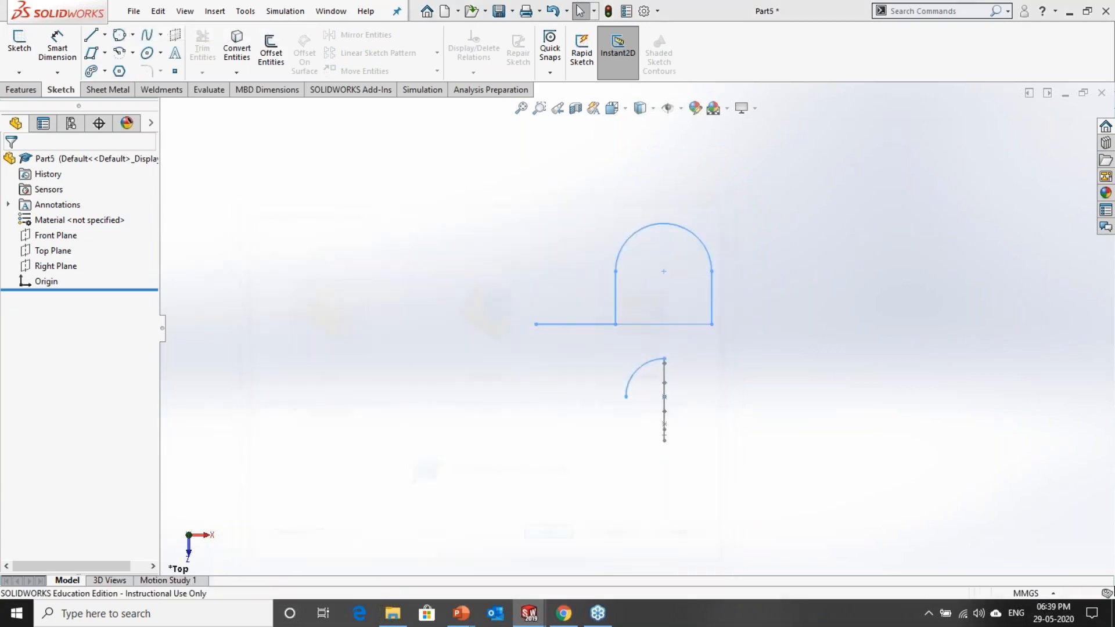
left_click(58, 250)
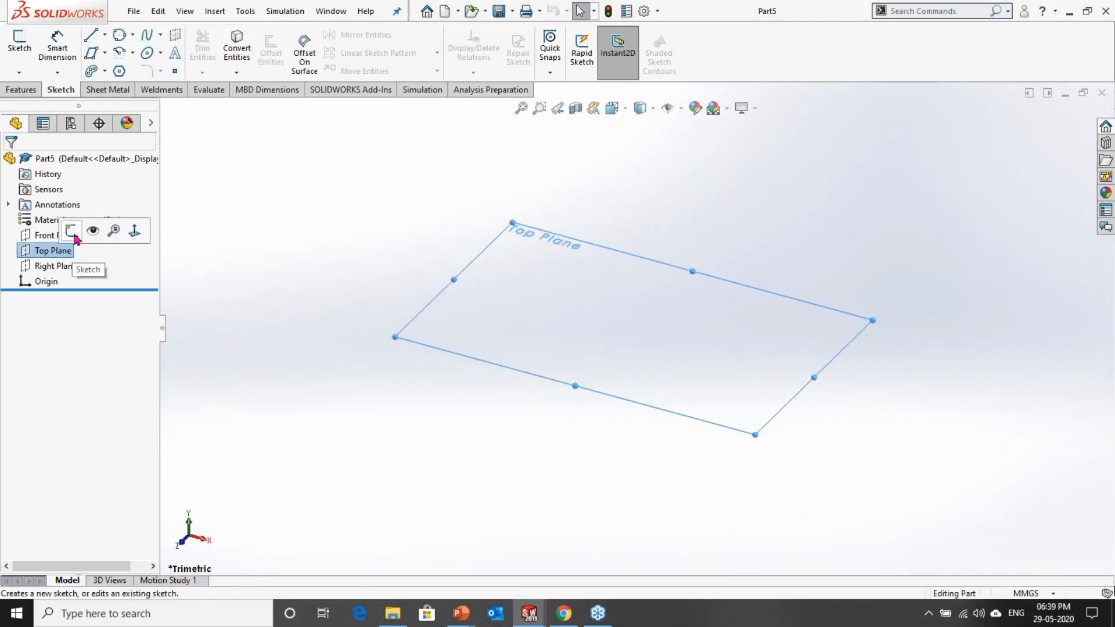
left_click(77, 228)
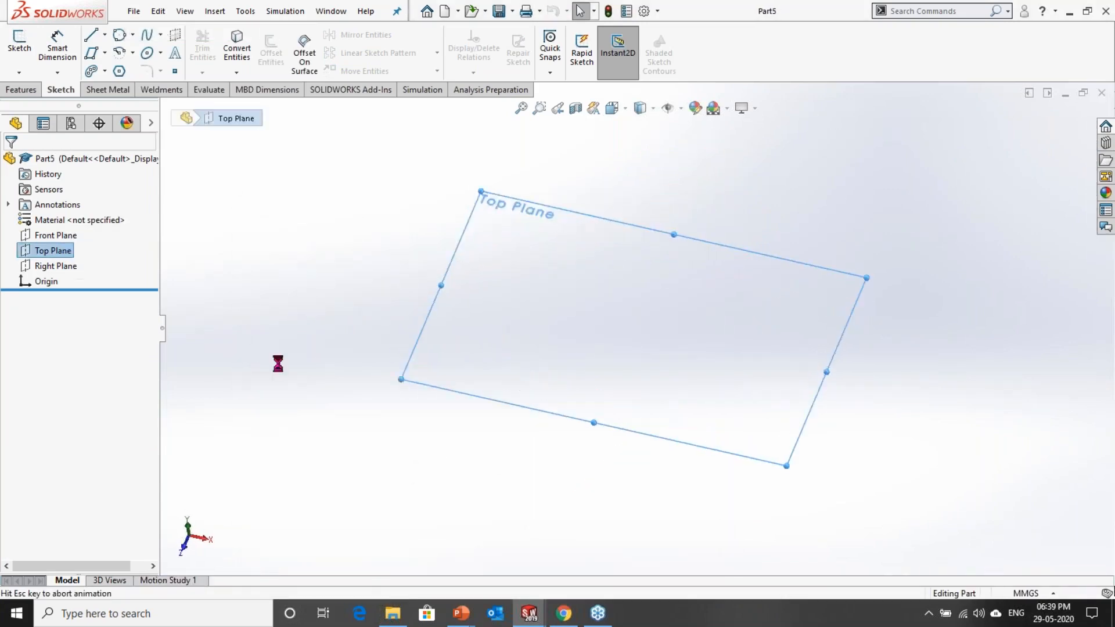
Step: Draw a five-sided inscribed-circle polygon centred on the origin, with a circle about 171 mm in diameter
left_click(119, 71)
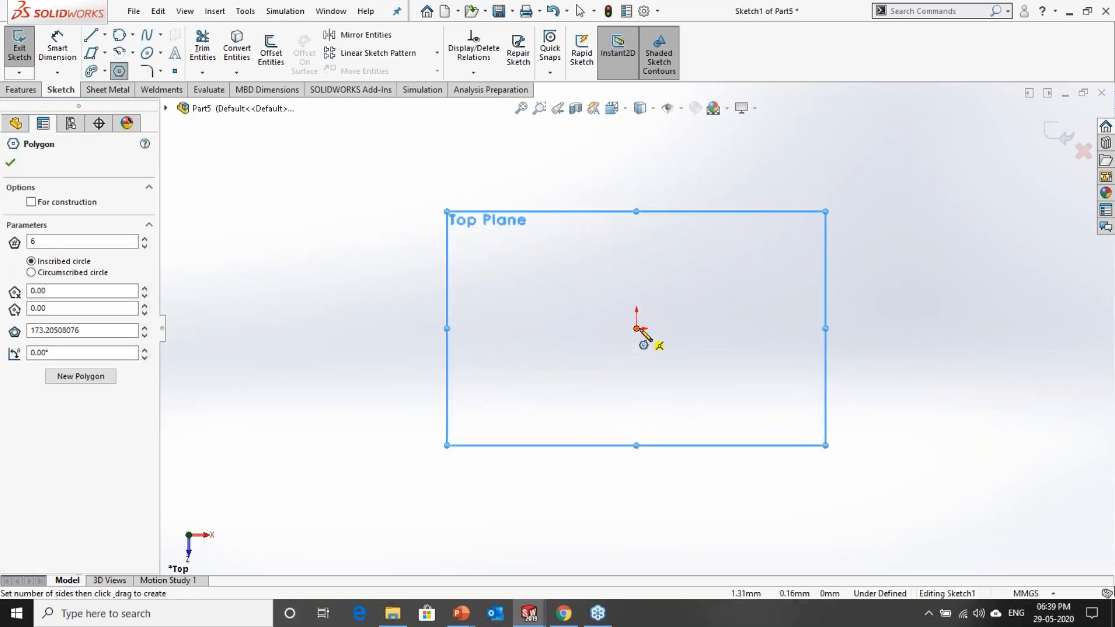
double_click(58, 241)
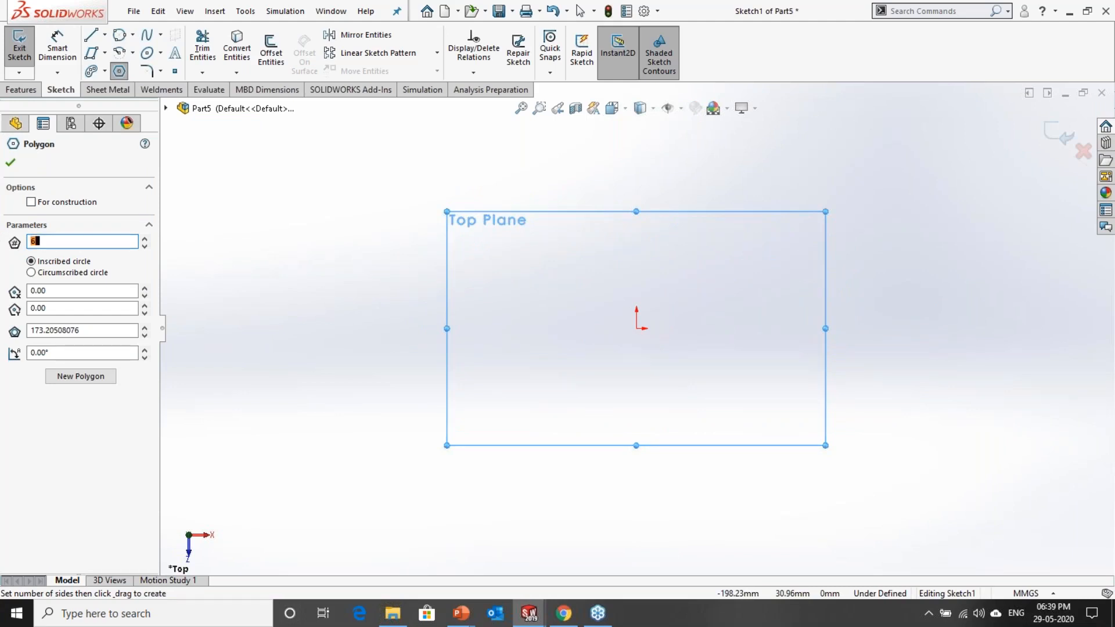
type("5")
left_click(637, 328)
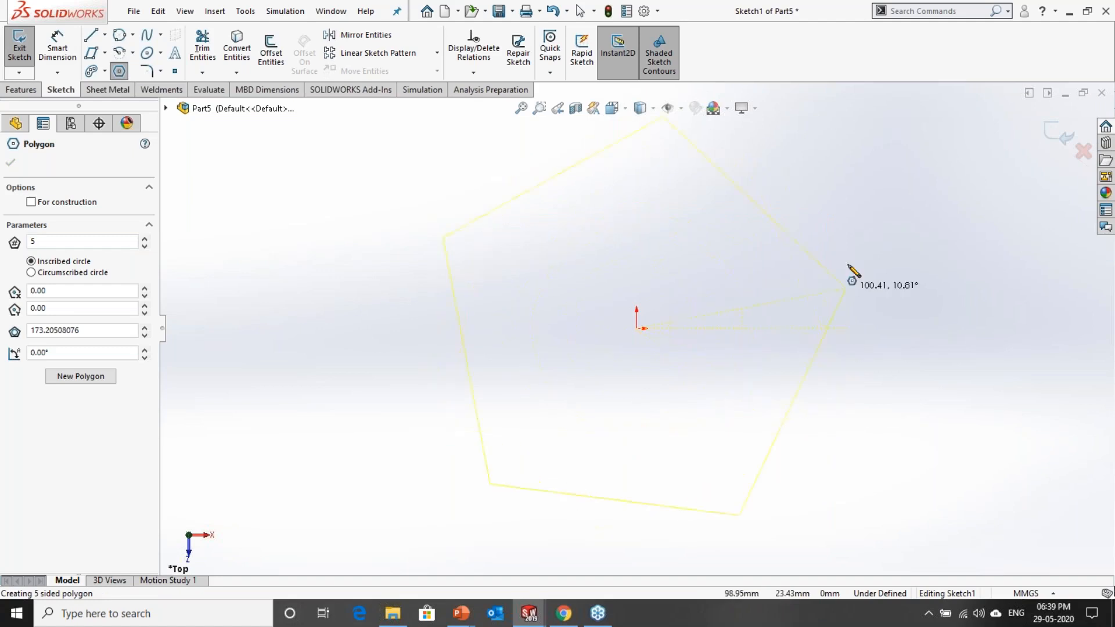
left_click(827, 209)
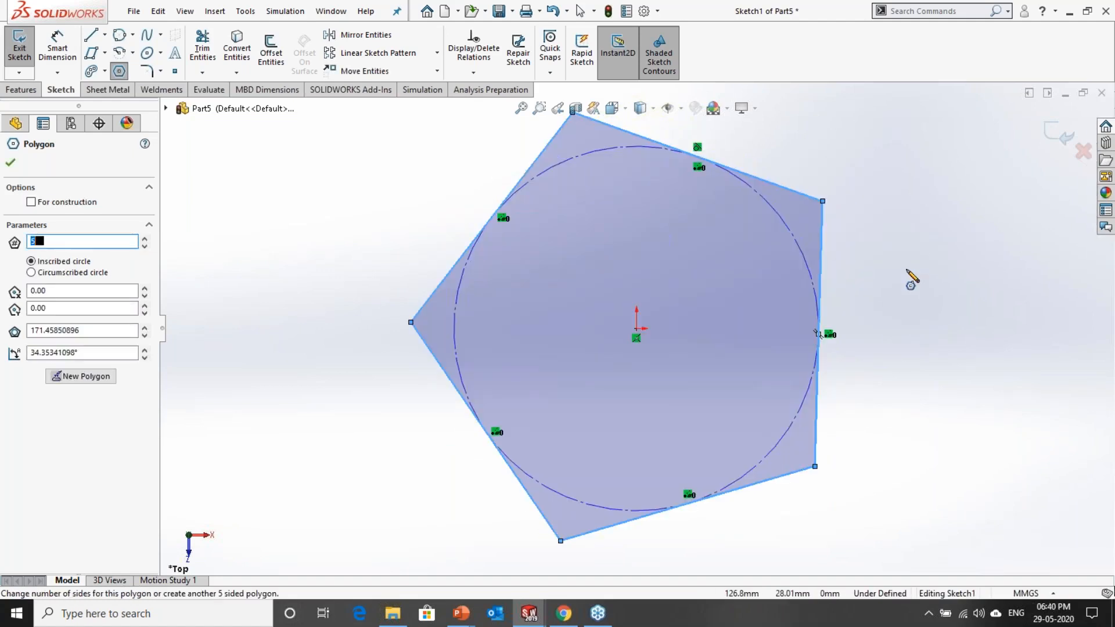
key("Escape")
Step: Dimension the pentagon's inscribed construction circle to a diameter of 180 mm
left_click(58, 50)
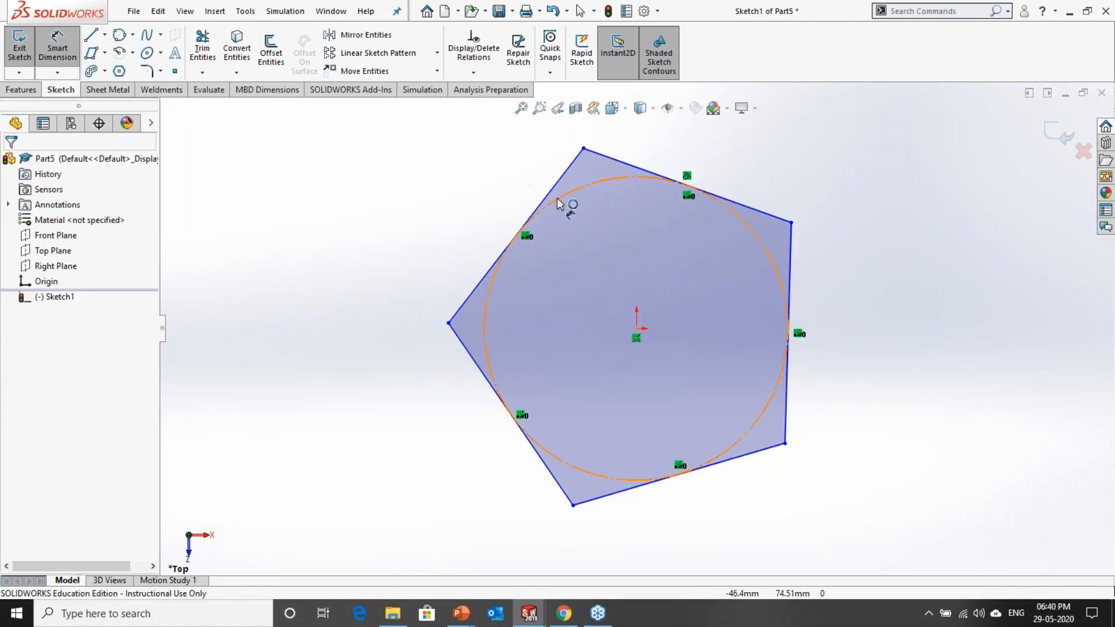
left_click(518, 232)
left_click(331, 229)
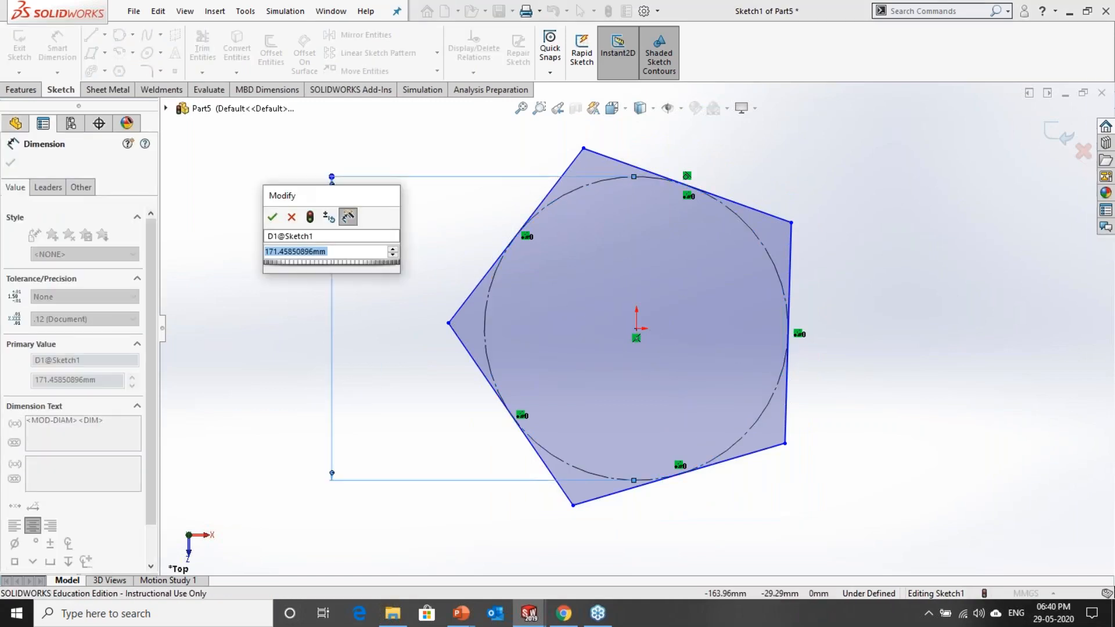
type("180")
key("Return")
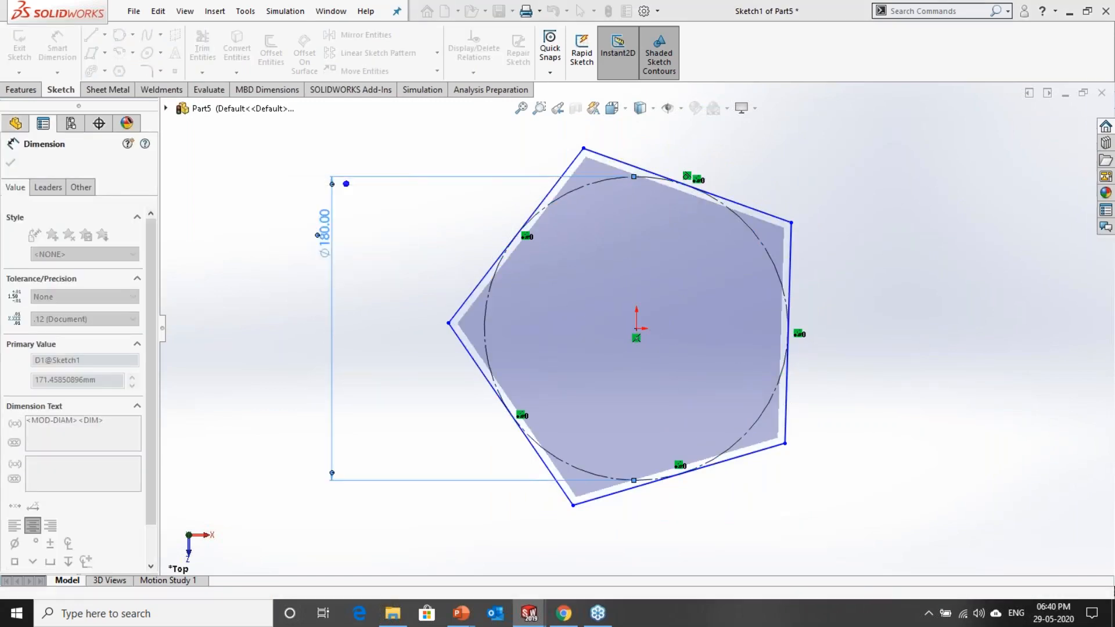
left_click(455, 401)
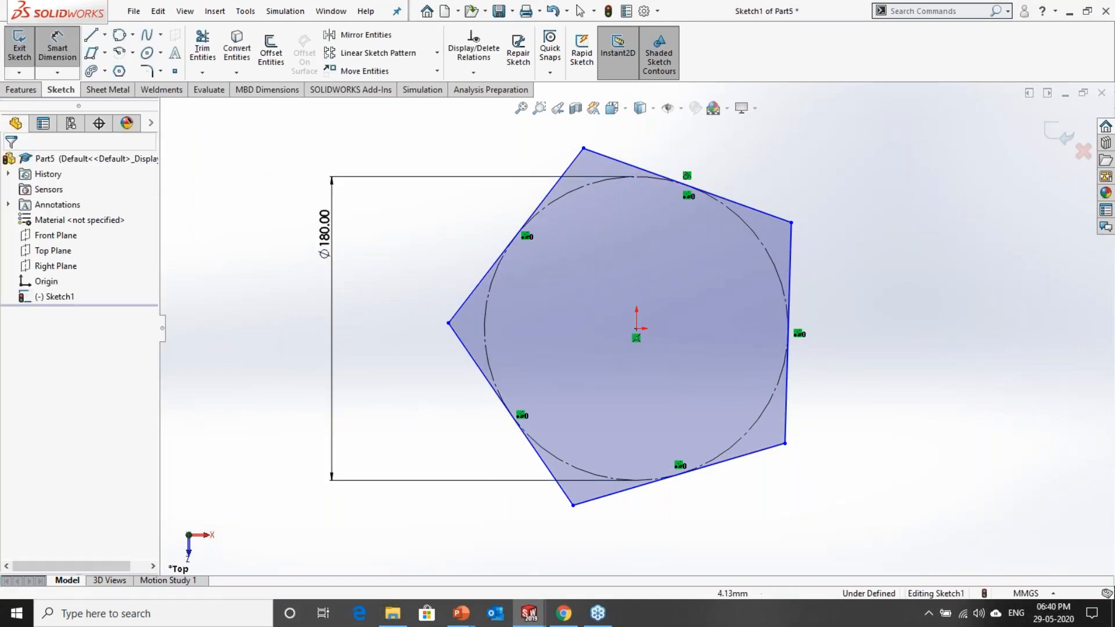
key("Escape")
Step: Rotate the pentagon by one of its vertices, and add a vertical relation between its upper vertex and the origin
left_click_drag(584, 149, 450, 355)
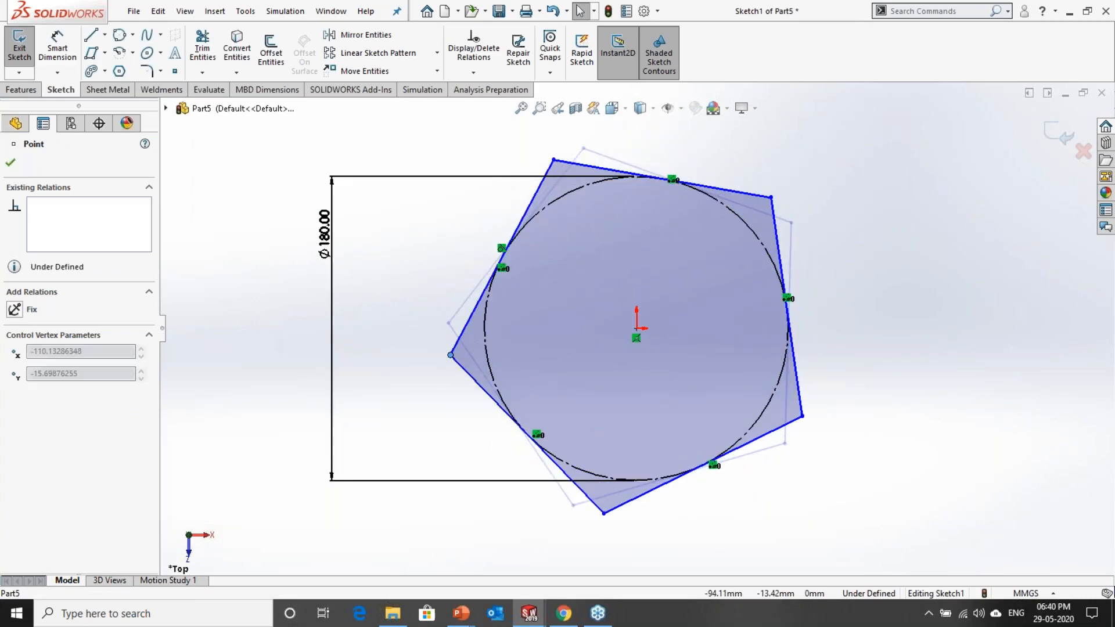
left_click(812, 500)
left_click(781, 427)
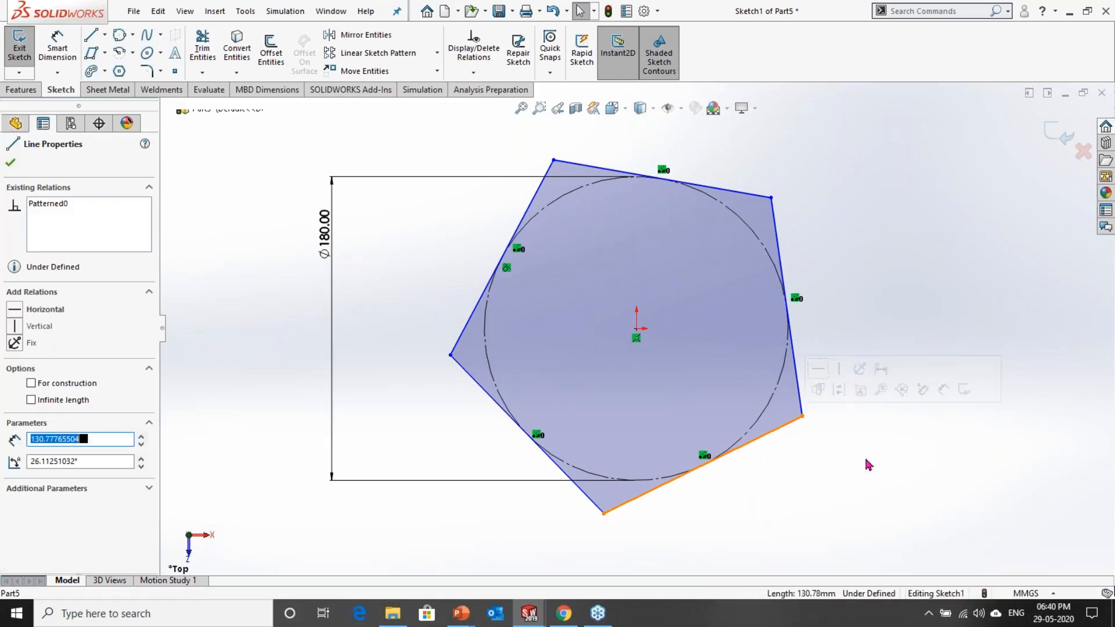
left_click(554, 161)
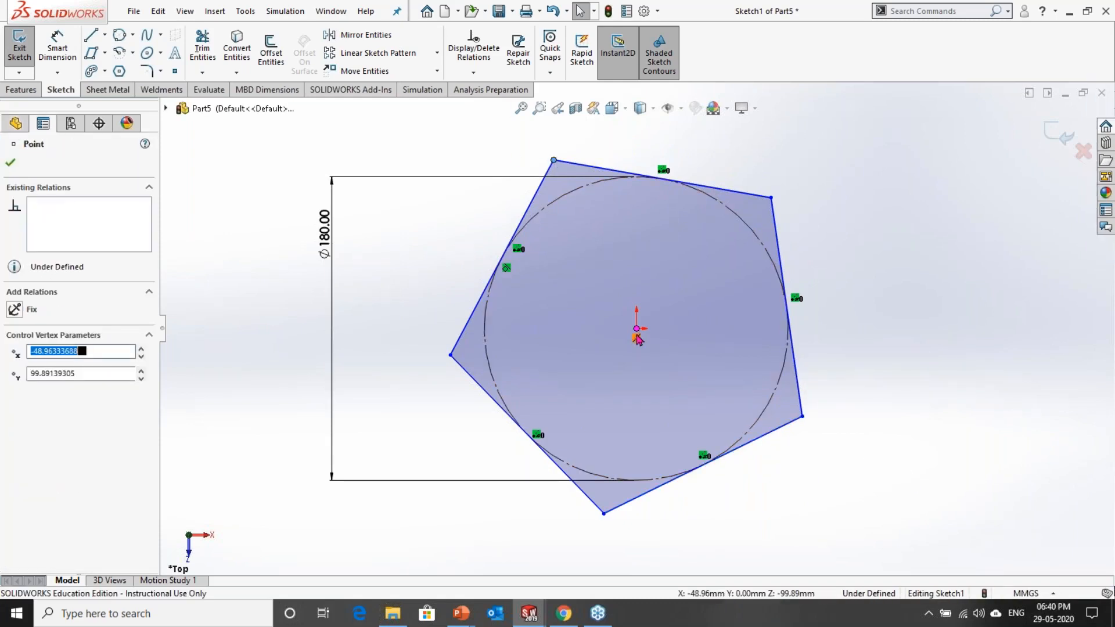
left_click(637, 334, "ctrl")
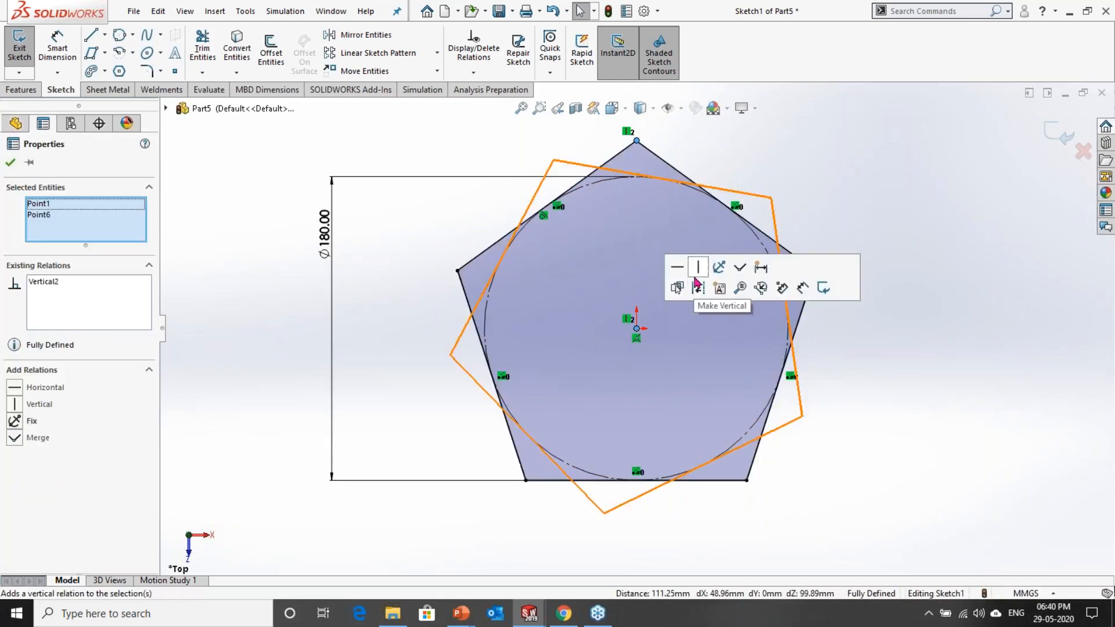
left_click(699, 266)
left_click(780, 268)
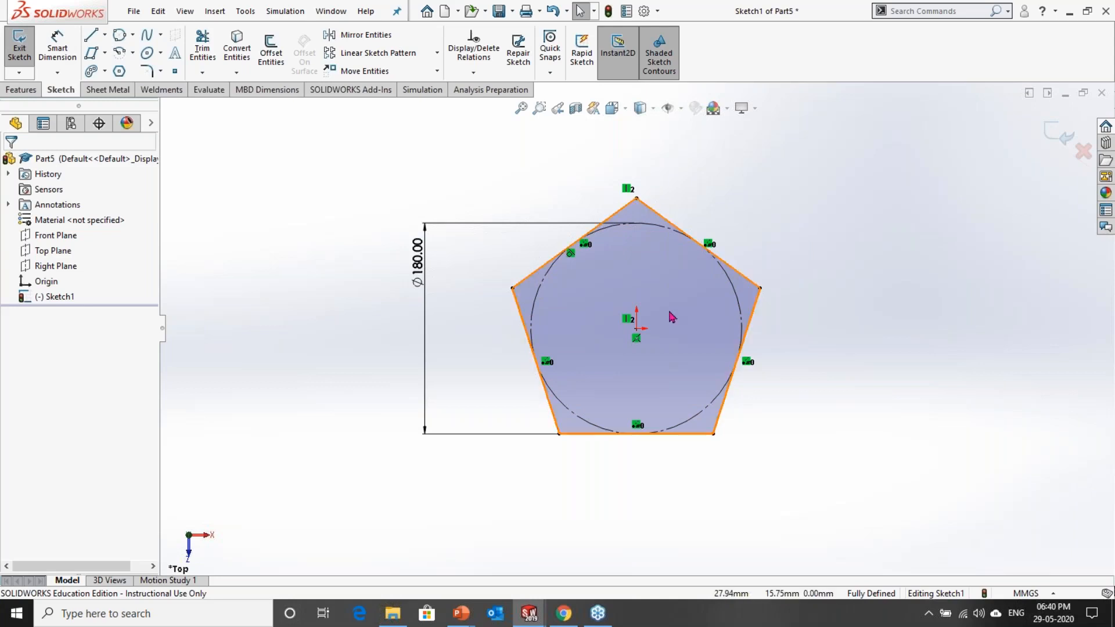
Step: Draw a larger five-sided circumscribed-circle polygon centred on the origin, with a circle about 320 mm in diameter
scroll(670, 316, "down", 1)
left_click(119, 70)
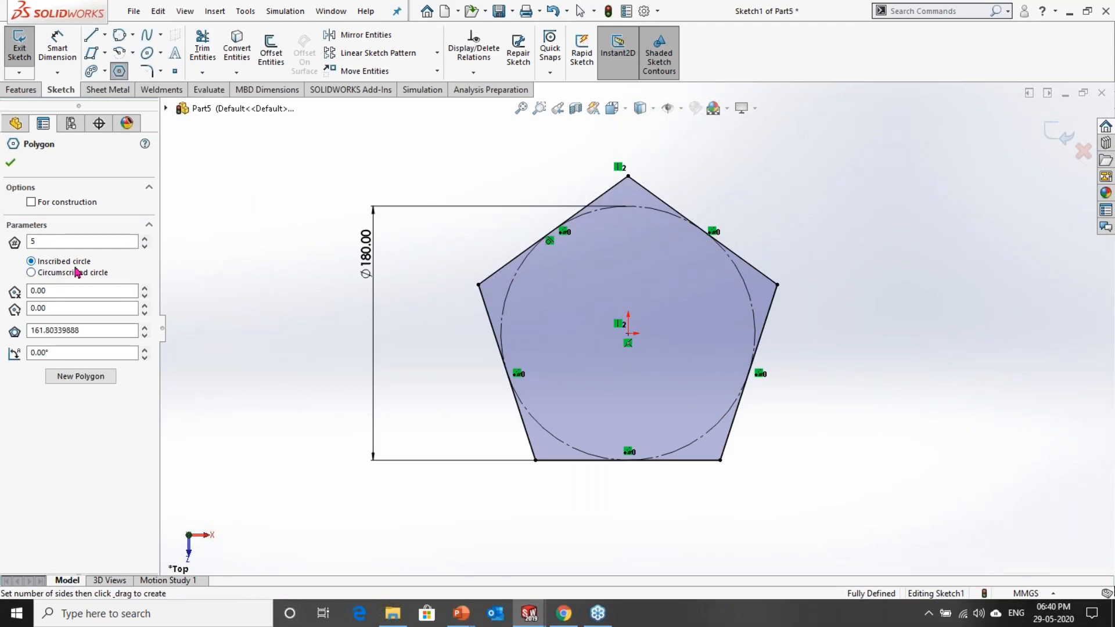
left_click(62, 273)
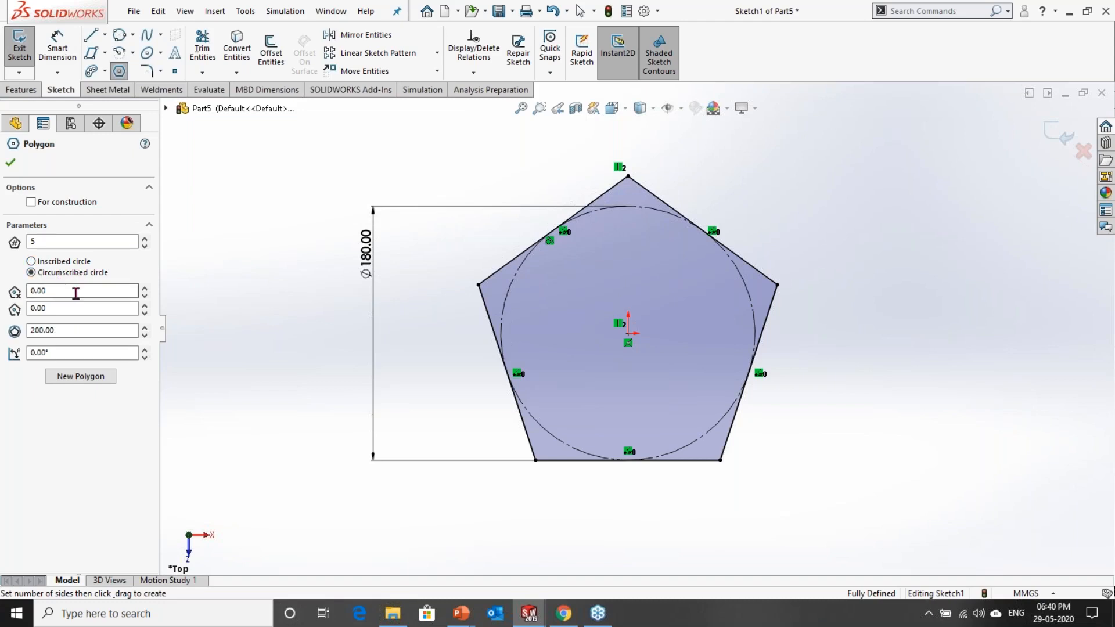
left_click(628, 333)
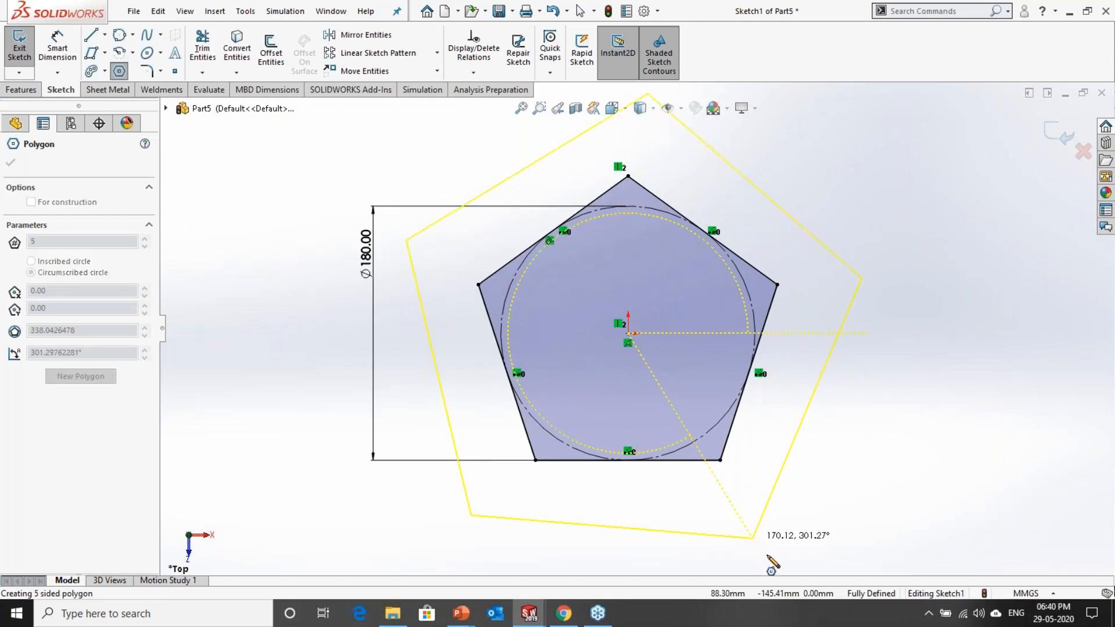
left_click(752, 522)
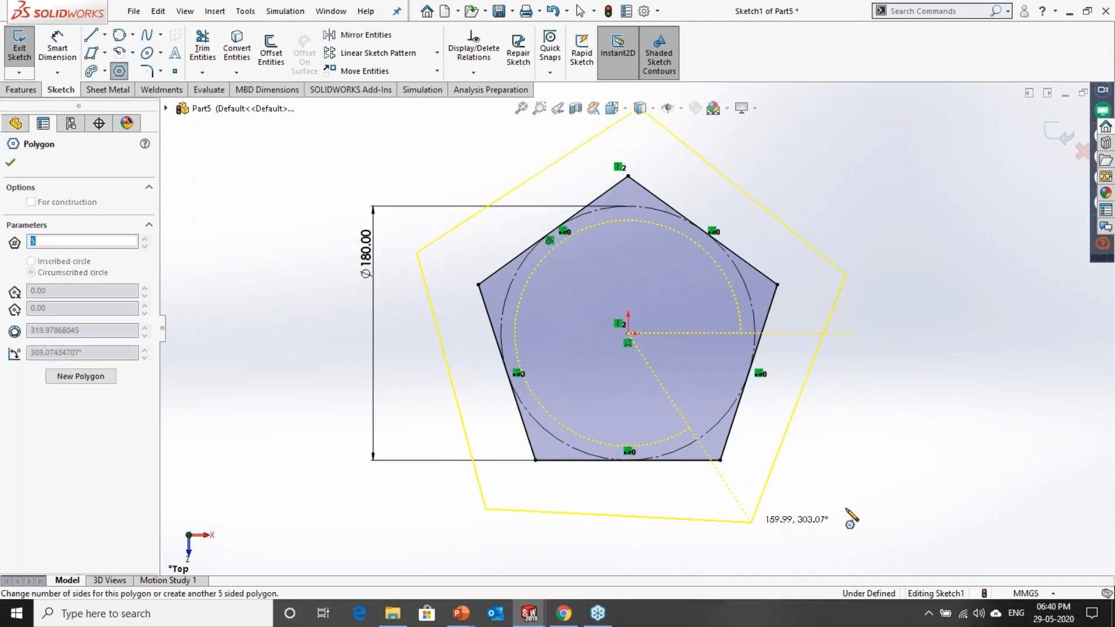
key("Escape")
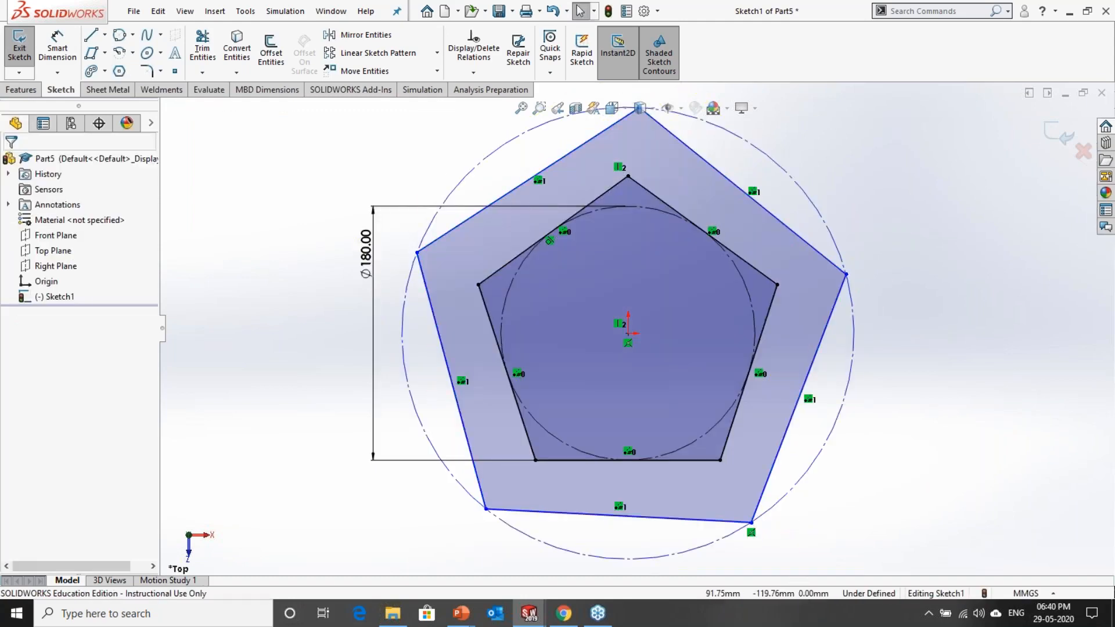
Step: Add a horizontal relation to the outer pentagon's bottom side
left_click(678, 519)
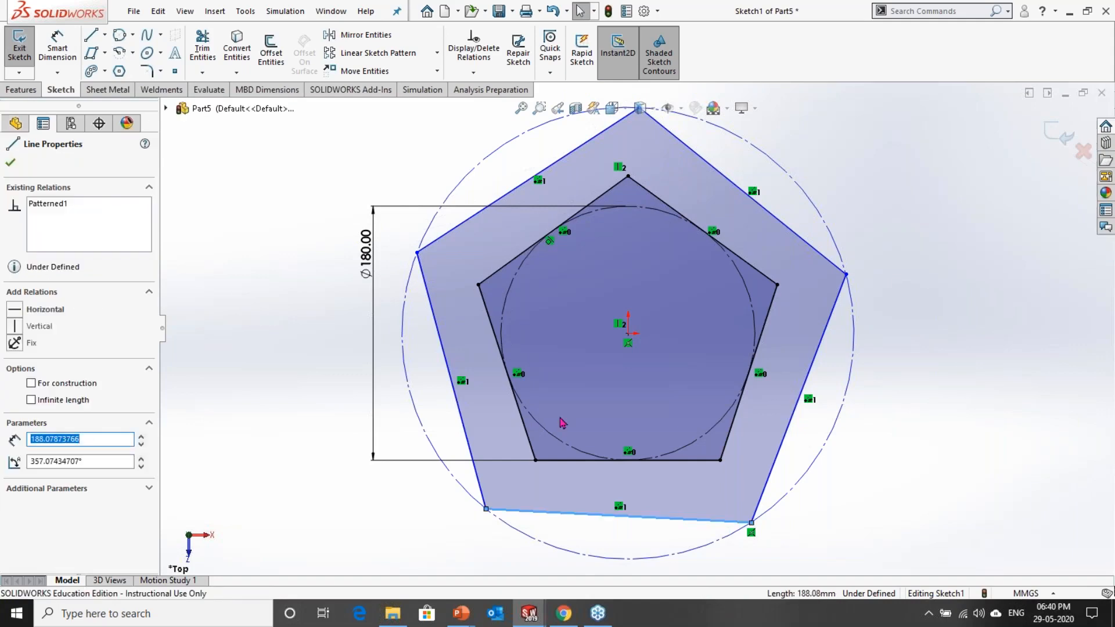
left_click(45, 309)
left_click(250, 317)
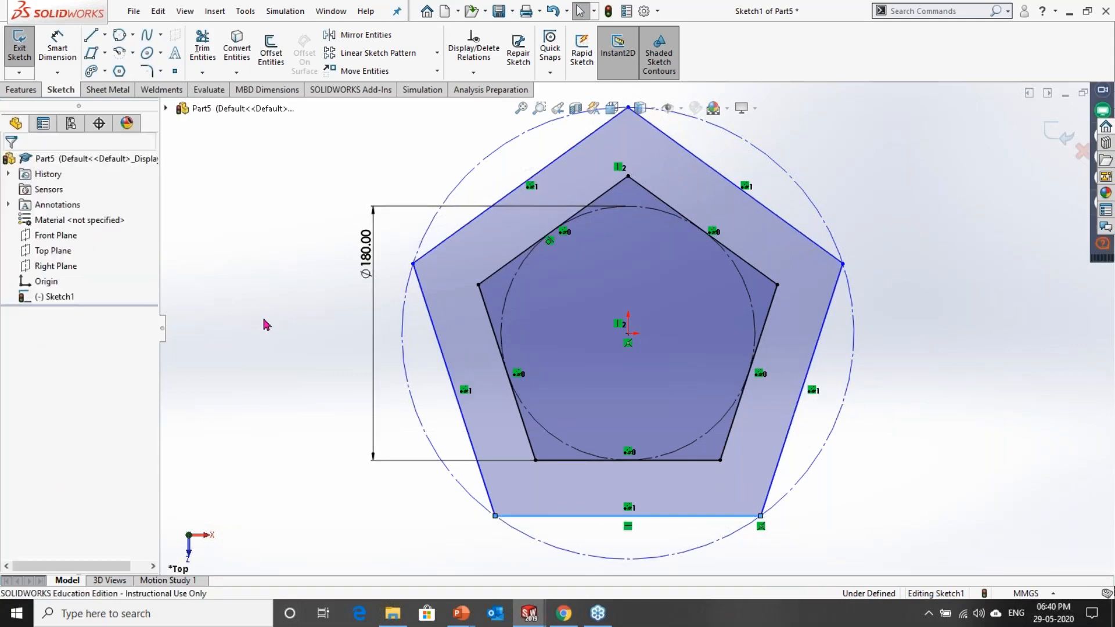
Step: Dimension the outer pentagon's circumscribed construction circle to a diameter of 400 mm
key("f")
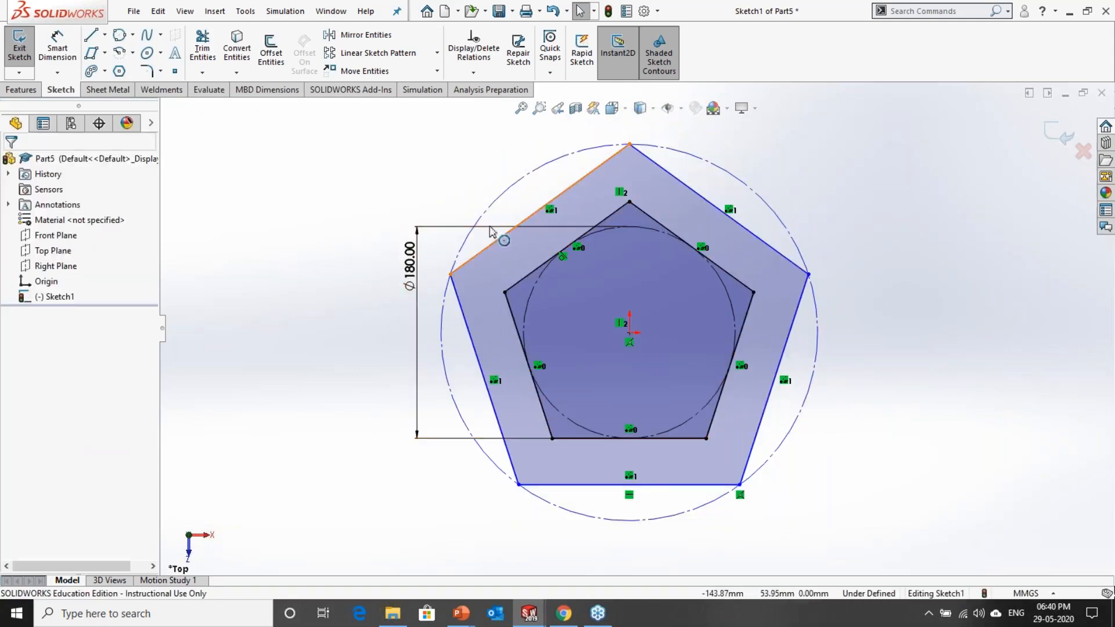
left_click(57, 46)
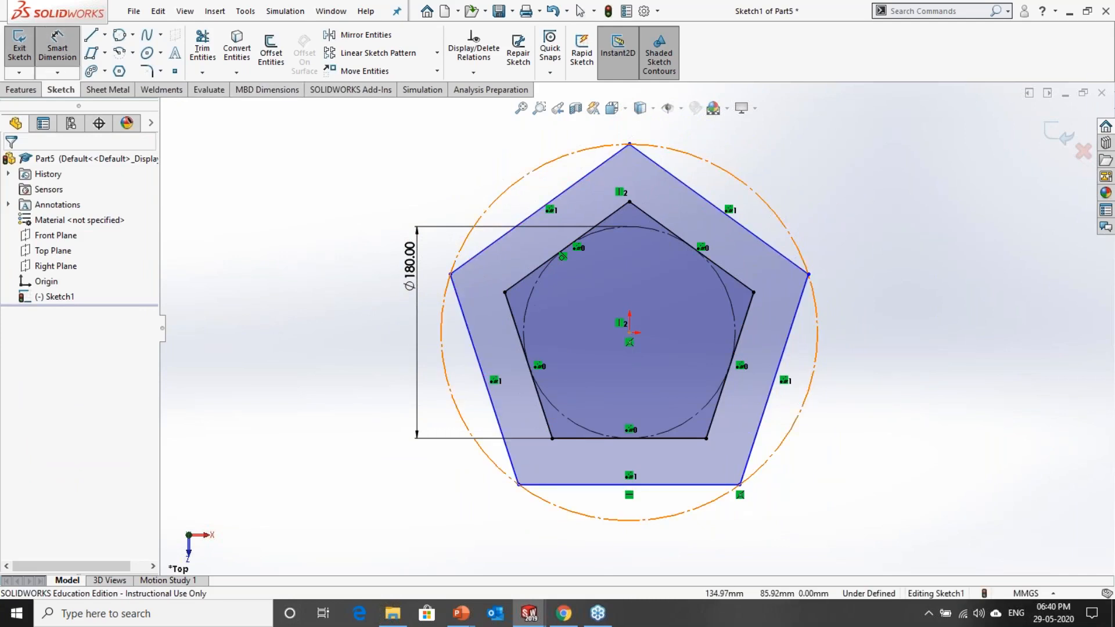
left_click(815, 296)
left_click(948, 275)
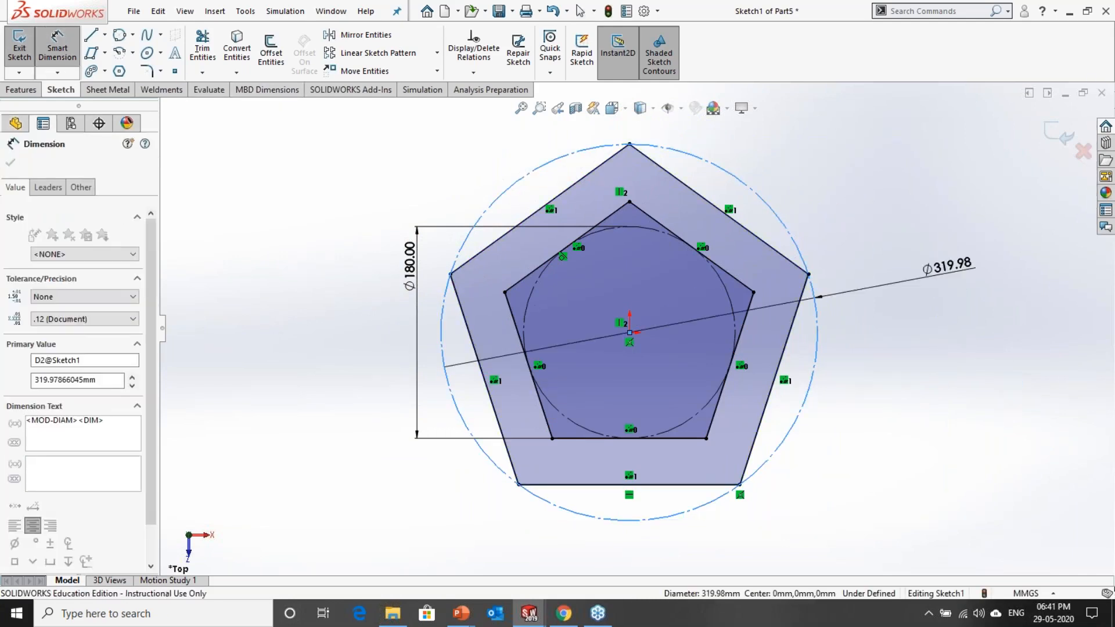
type("400")
key("Return")
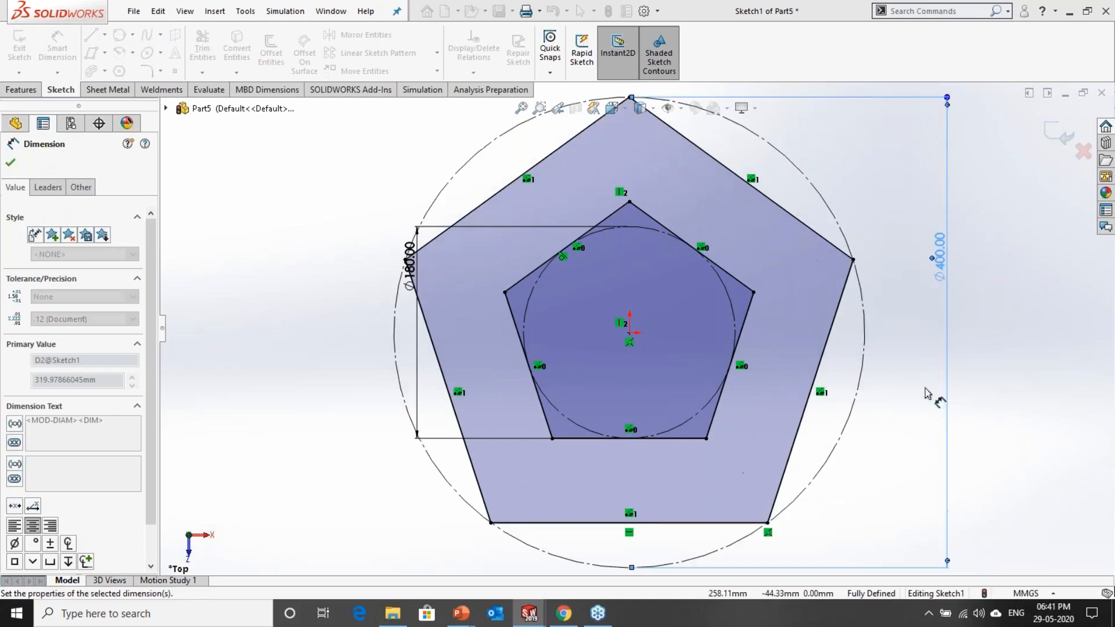
Step: Reposition the 180 mm dimension to the right of the inner pentagon and centre the 400 mm dimension's text along its line
mouse_move(410, 270)
left_mouse_down()
mouse_move(664, 338)
mouse_move(861, 340)
mouse_move(761, 337)
mouse_move(770, 342)
left_mouse_up()
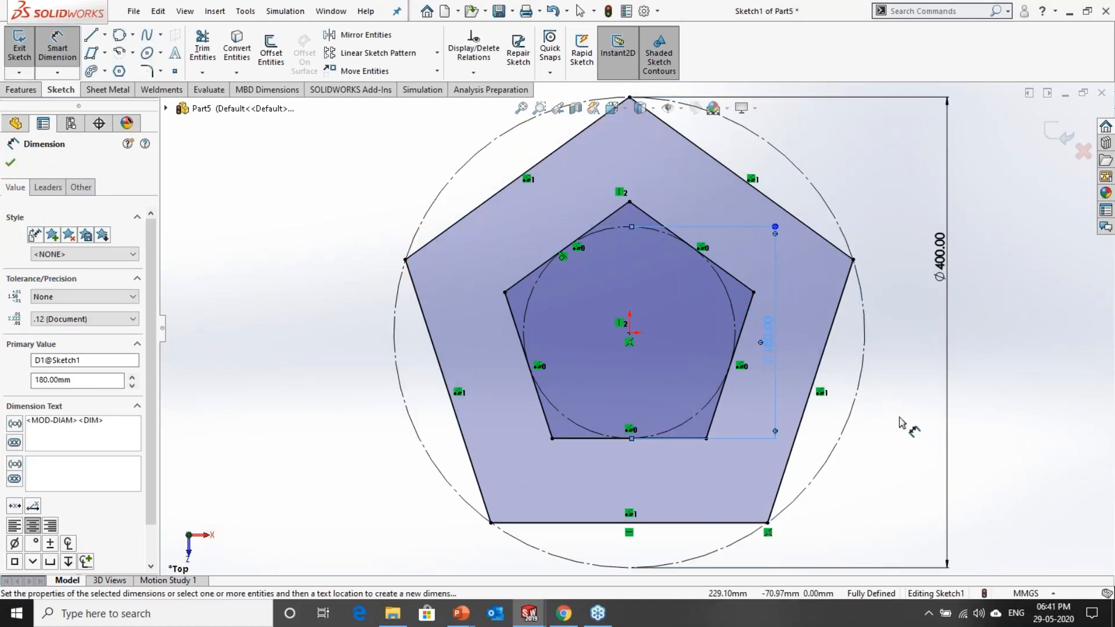
left_click(916, 483)
scroll(916, 484, "up", 2)
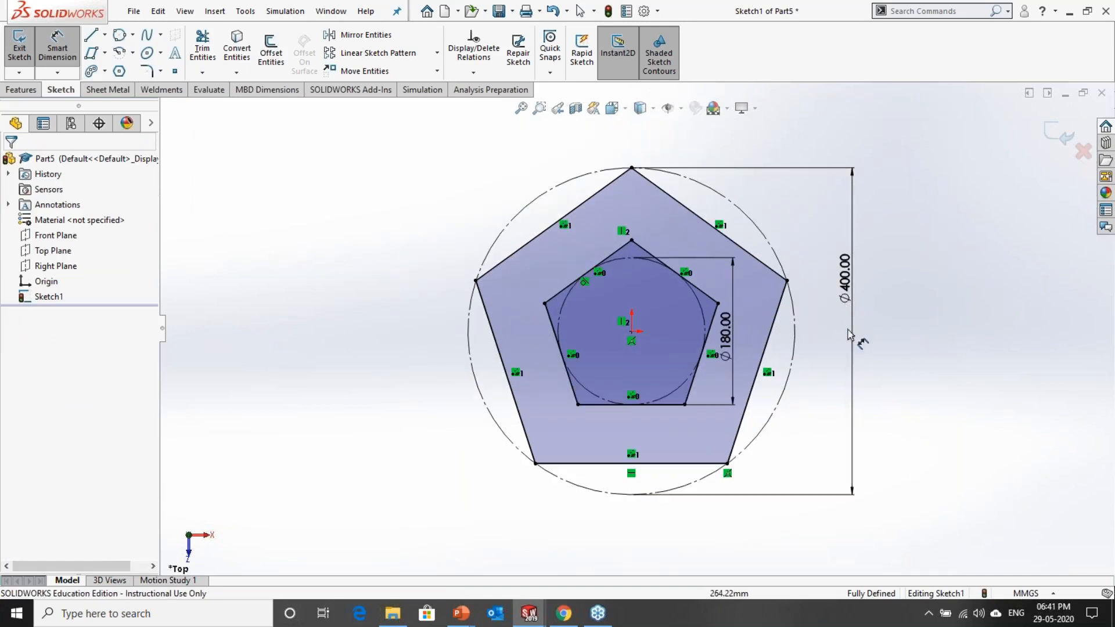
left_click(845, 279)
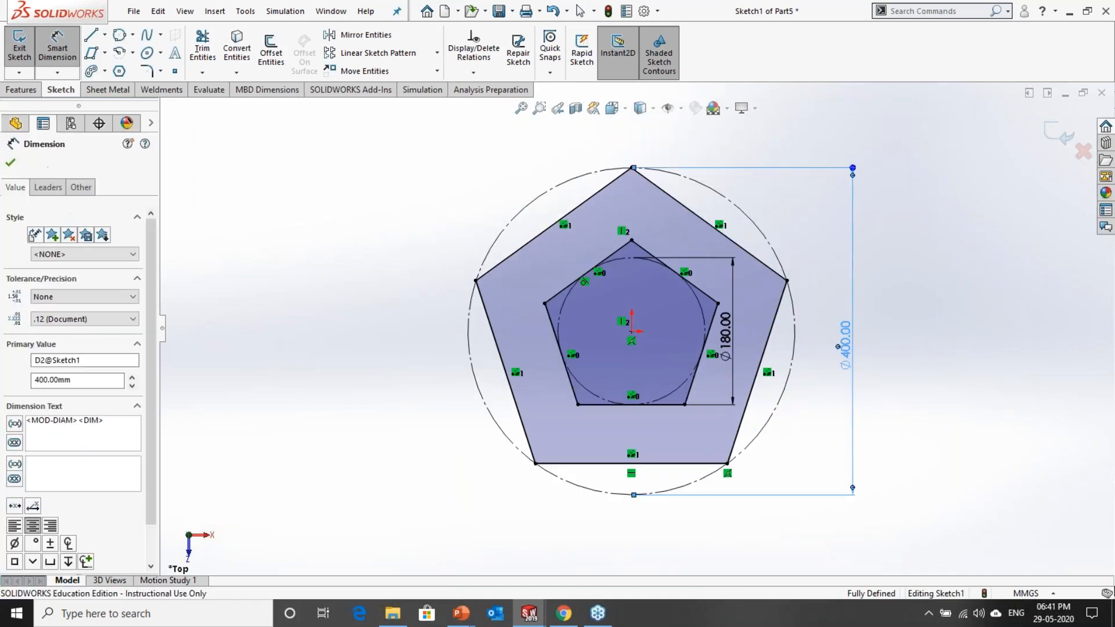
key("z")
Step: Draw a six-sided inscribed-circle polygon around both pentagons, centred on the origin, with a circle about 575 mm in diameter
left_click(119, 71)
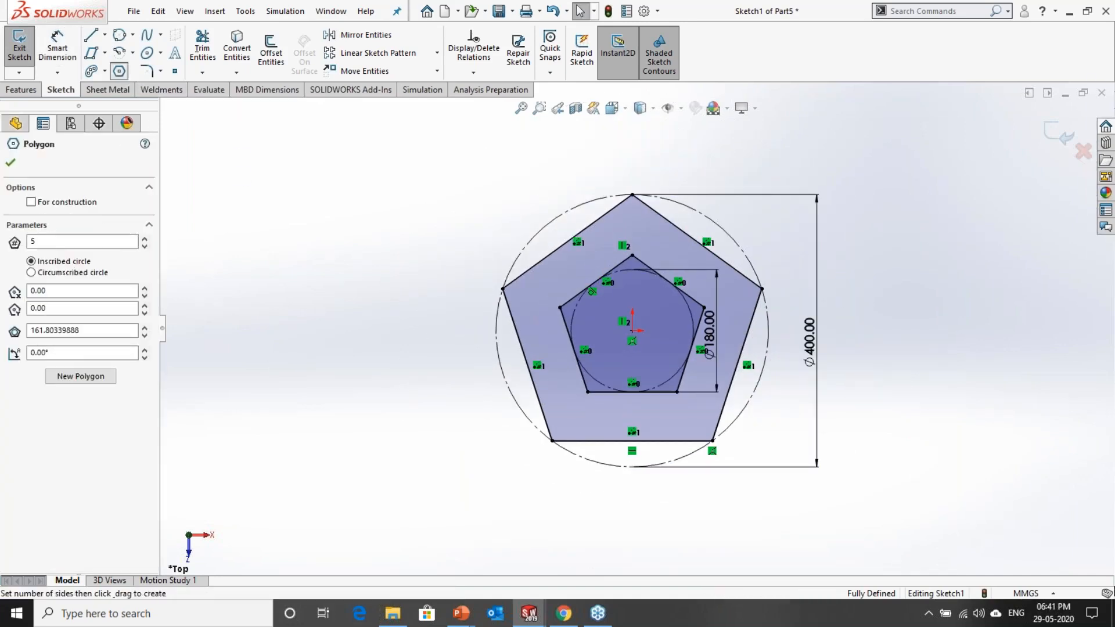
type("6")
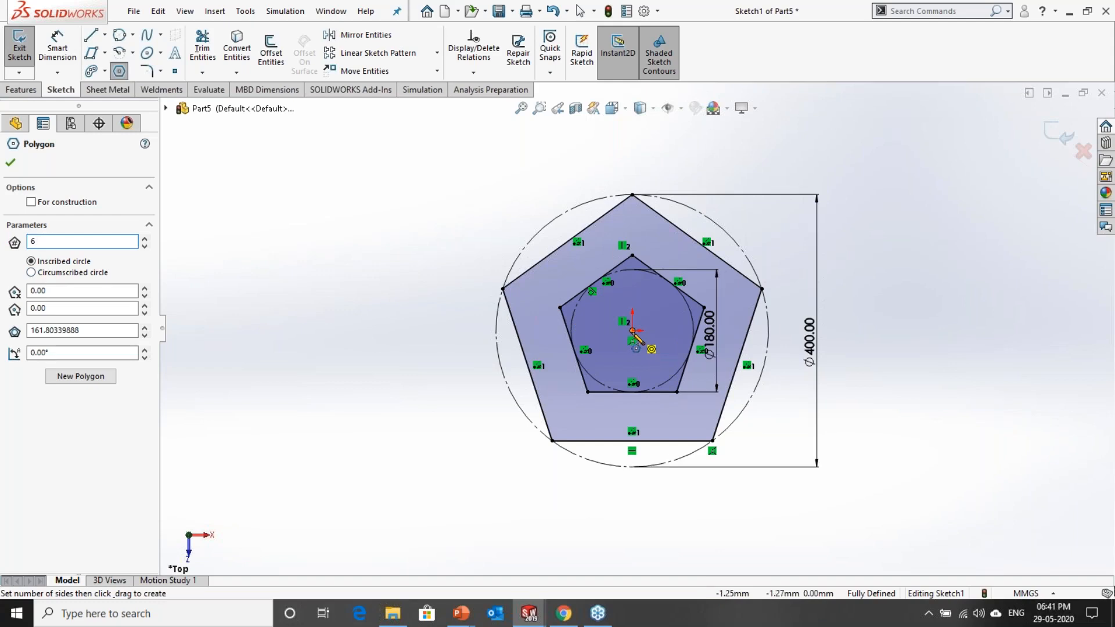
mouse_move(633, 331)
left_mouse_down()
mouse_move(604, 160)
mouse_move(660, 105)
left_mouse_up()
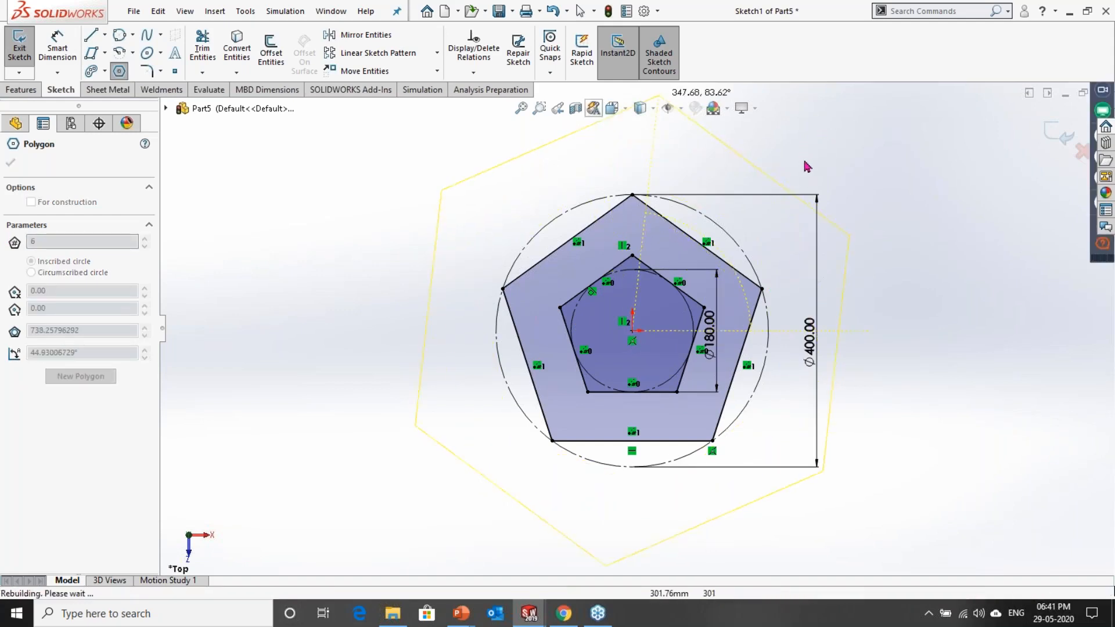
scroll(807, 167, "up", 1)
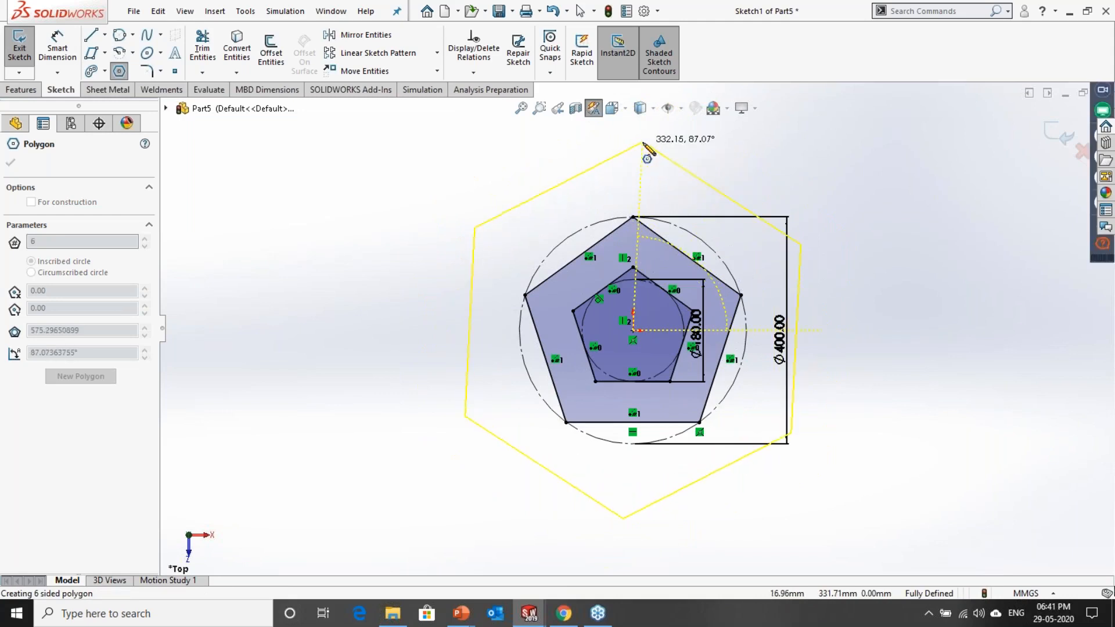
left_click(644, 144)
key("Escape")
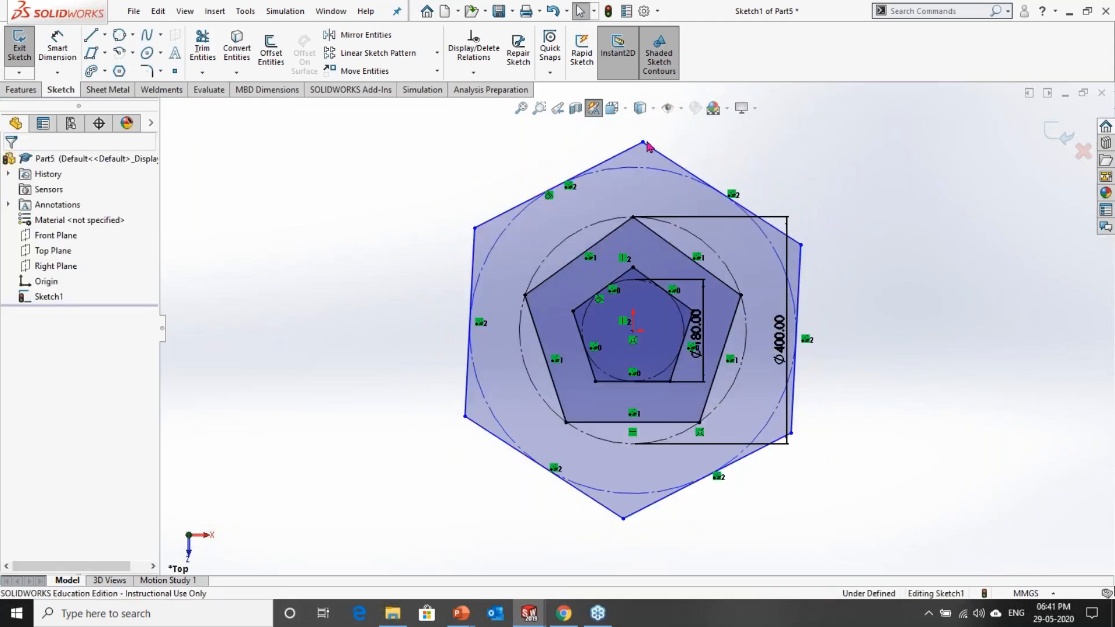
Step: Add a vertical relation between the hexagon's top vertex and the origin
left_click(634, 331)
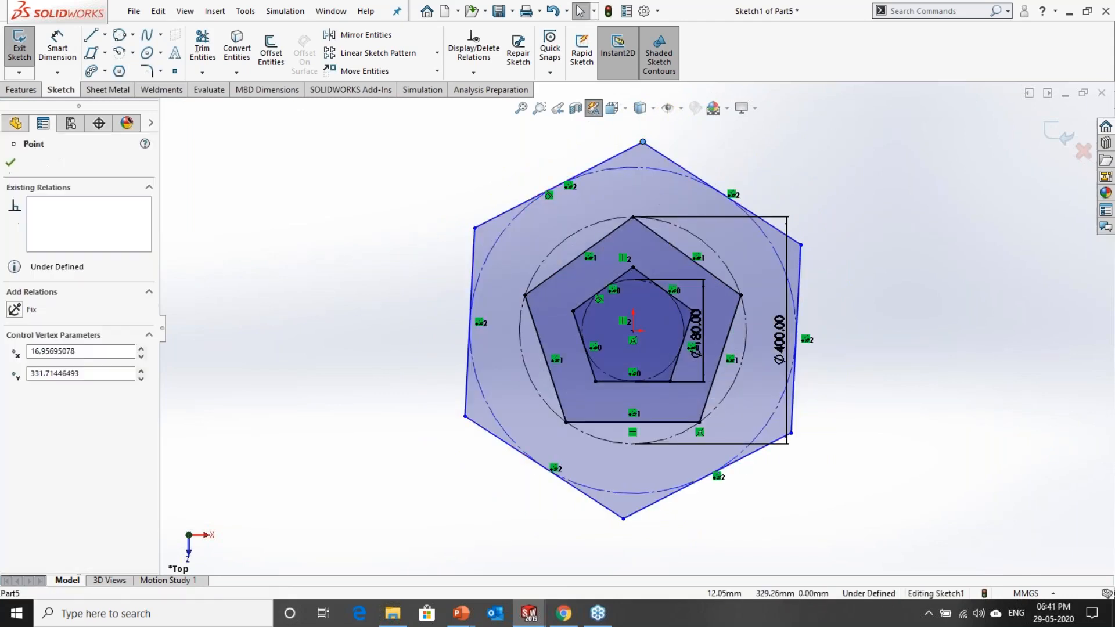
left_click(637, 334, "ctrl")
left_click(697, 268)
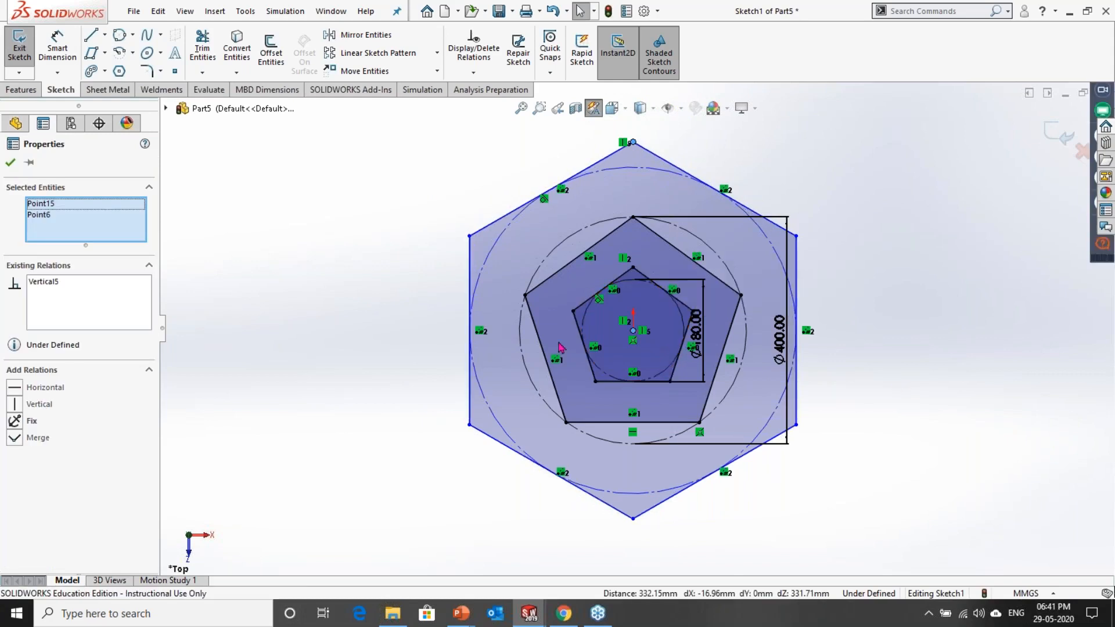
left_click(11, 163)
Step: Dimension the hexagon's inscribed construction circle to a diameter of 600 mm, placing the dimension to the left of the hexagon
left_click(54, 54)
left_click(487, 255)
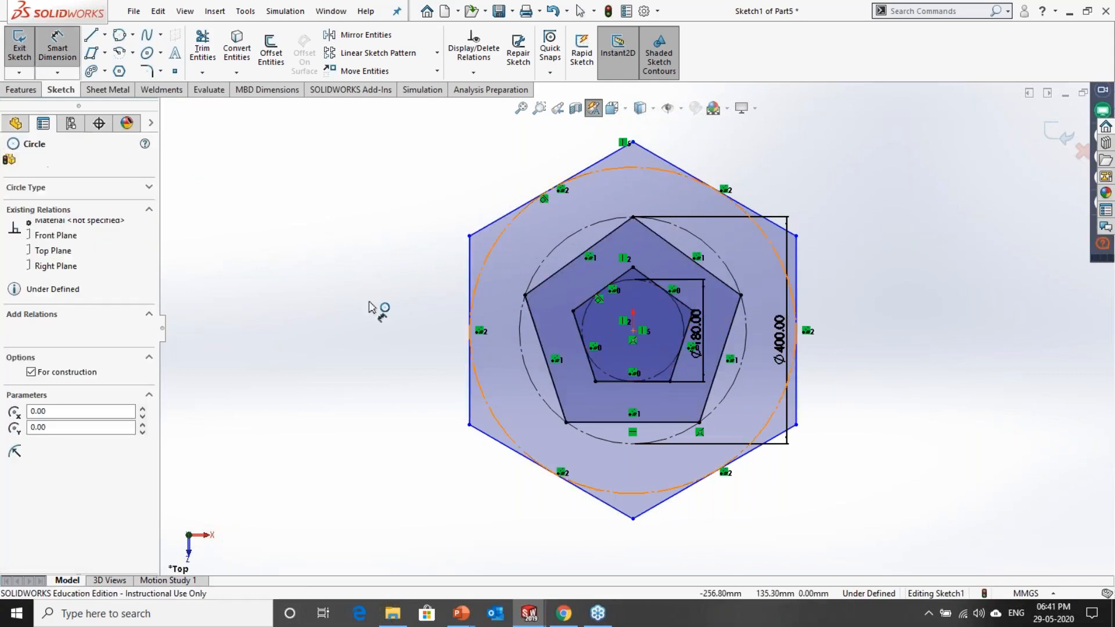
left_click(384, 376)
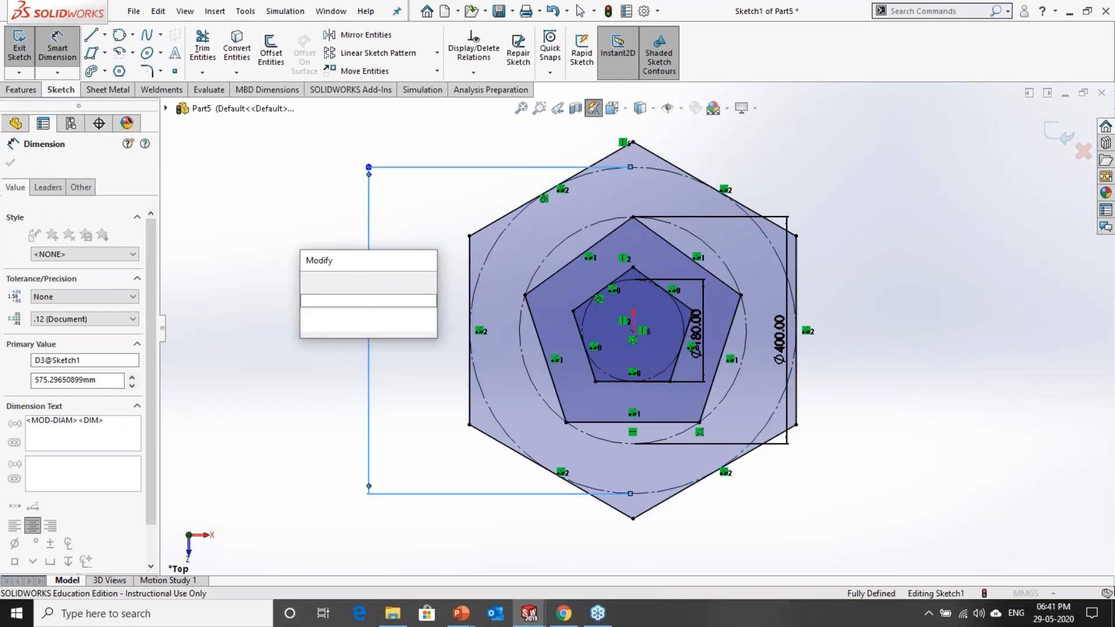
left_click(309, 282)
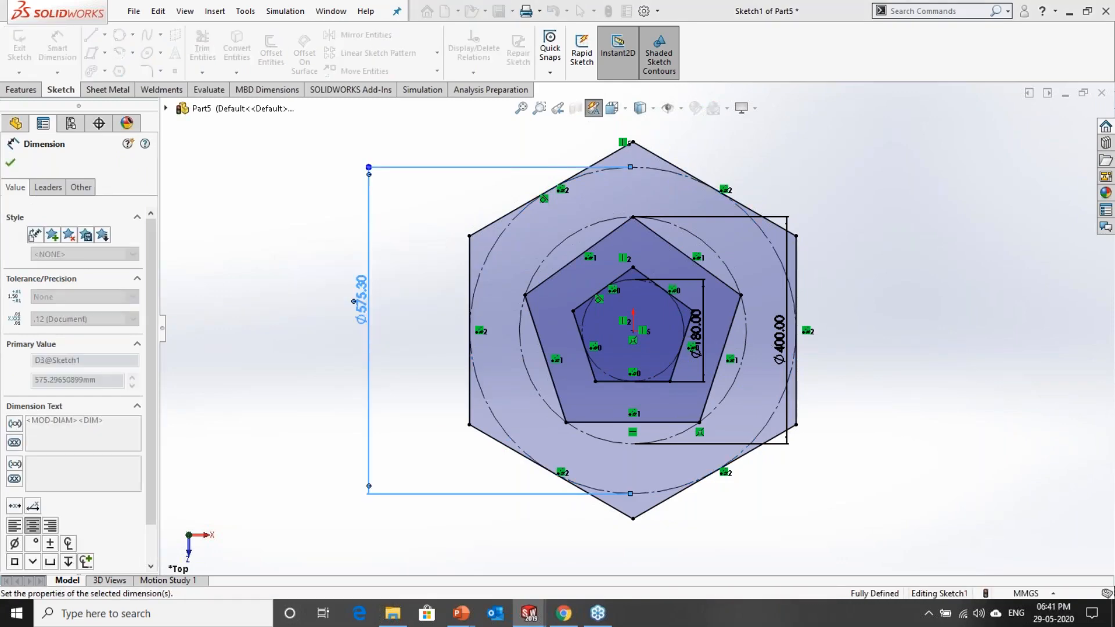
left_click(896, 347)
Step: Reposition the 180 mm dimension slightly outward and move the 400 mm dimension inward, closer to the outer pentagon
scroll(682, 329, "down", 1)
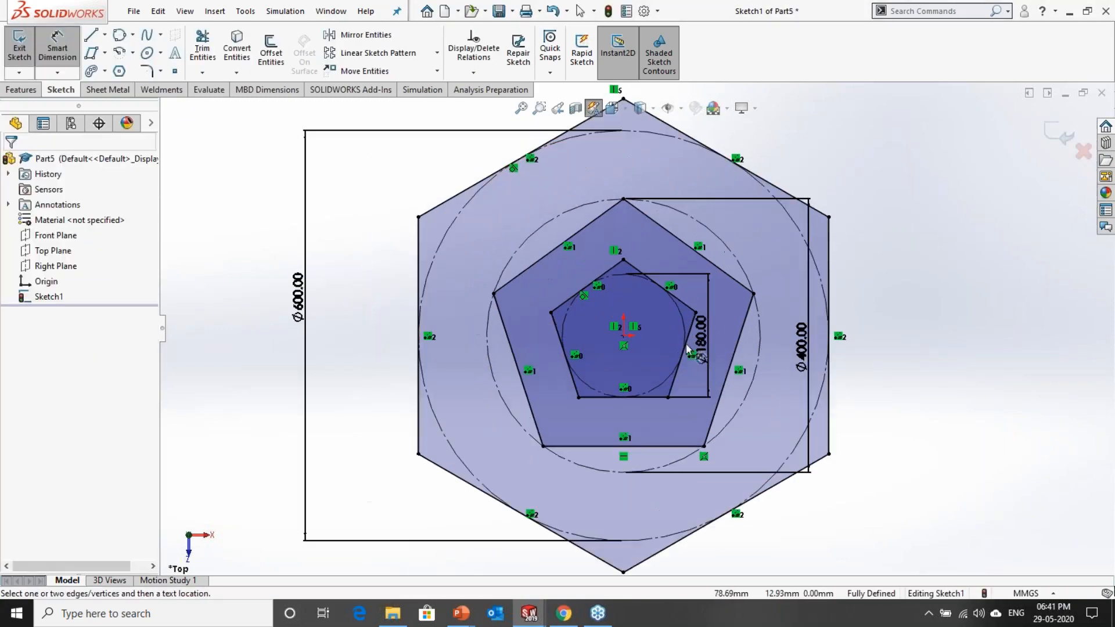
scroll(687, 348, "down", 1)
left_click(725, 348)
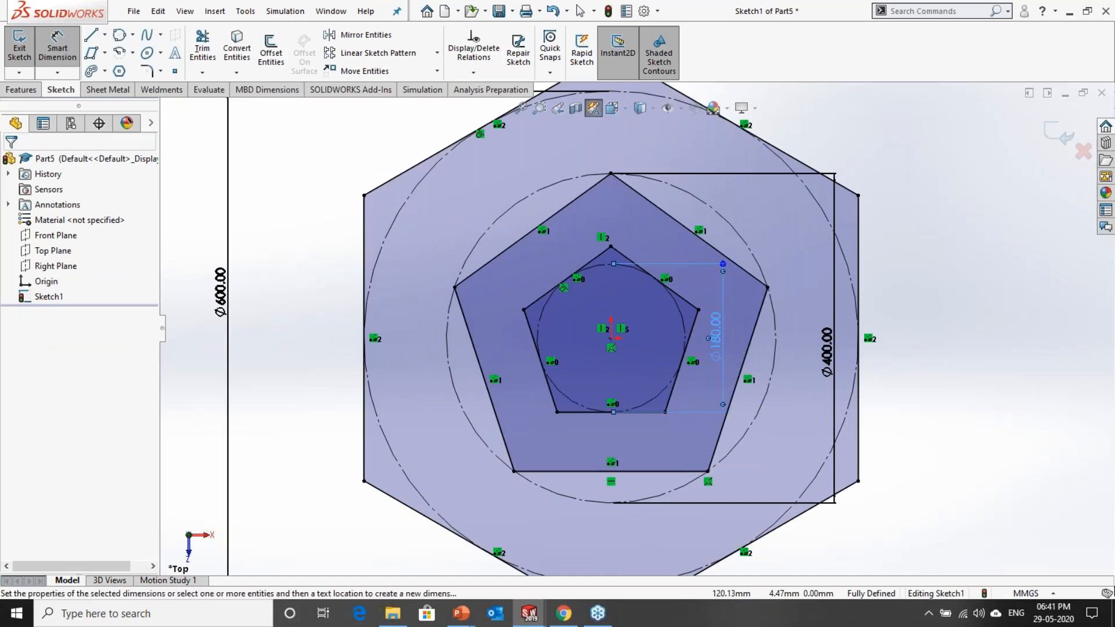
left_click_drag(831, 345, 804, 340)
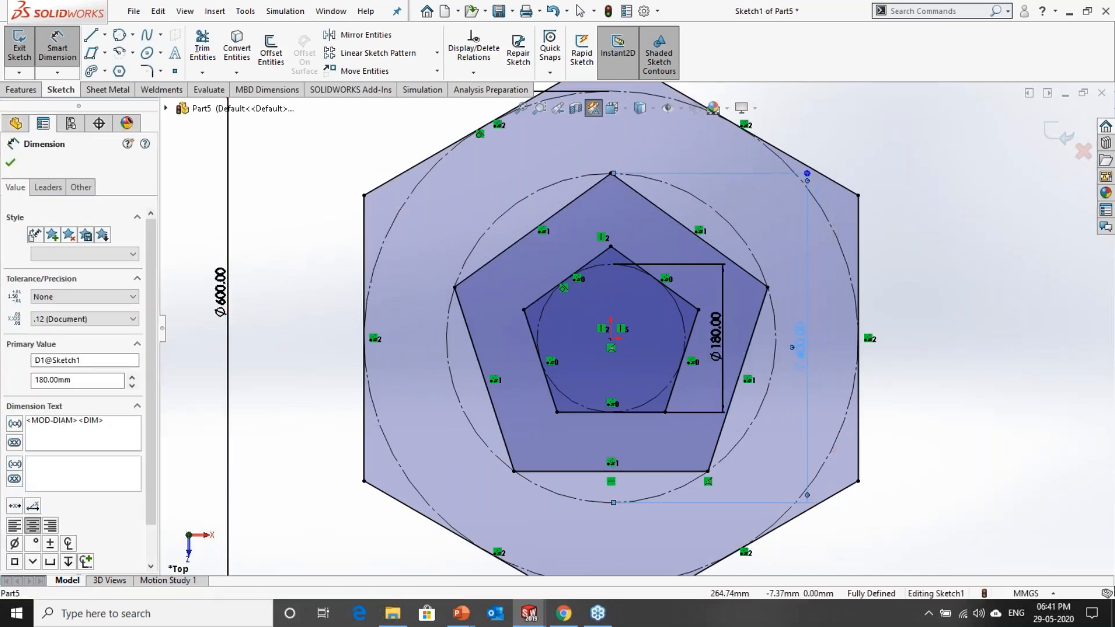
scroll(798, 381, "up", 2)
left_click(887, 405)
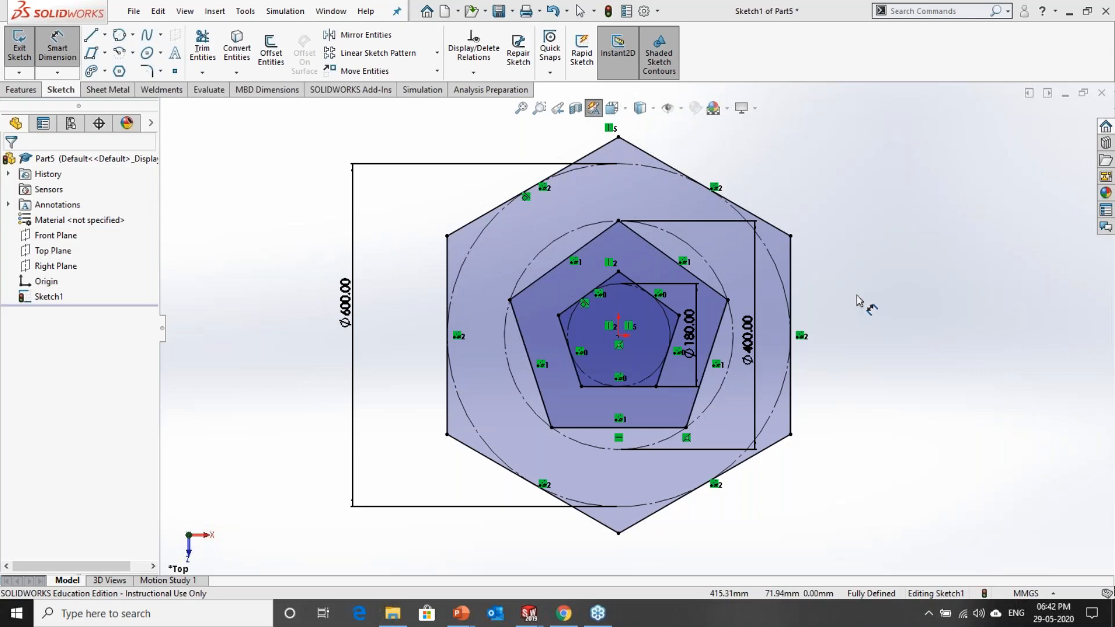
Step: Switch to the presentation, advance to the Ellipse slide to review the ellipse types, and return to SOLIDWORKS
key("alt+Tab")
key("alt+Tab")
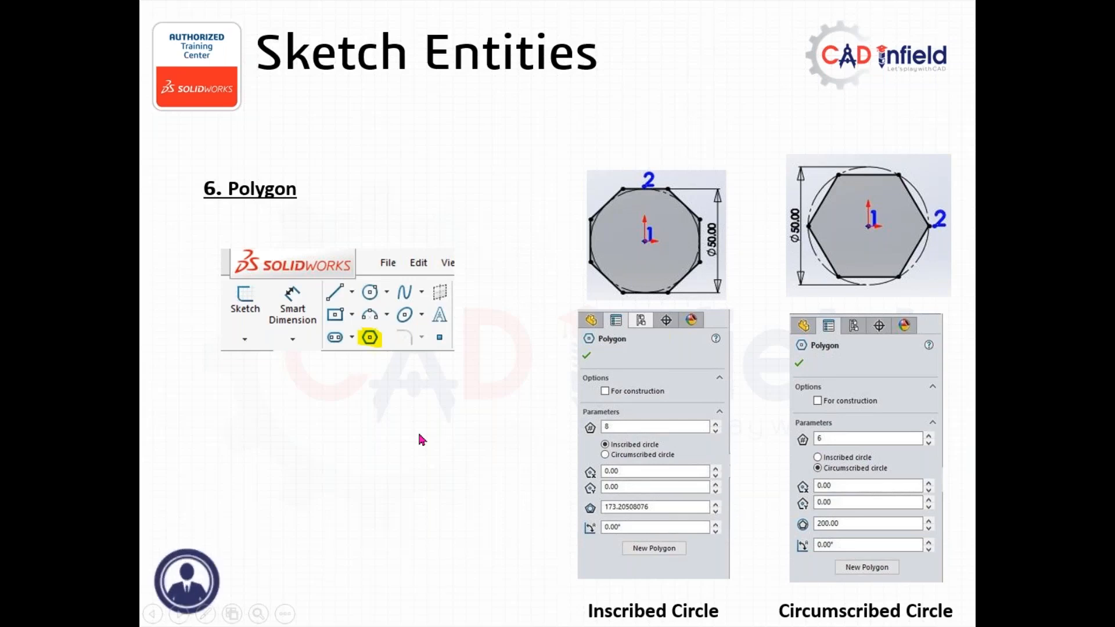
key("Right")
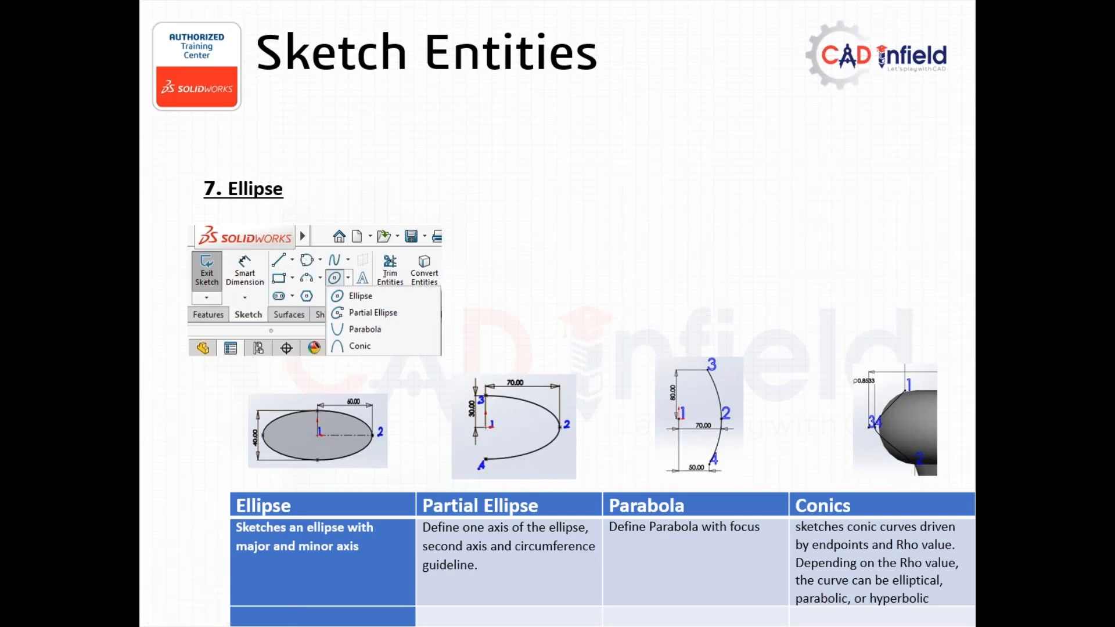
key("alt+Tab")
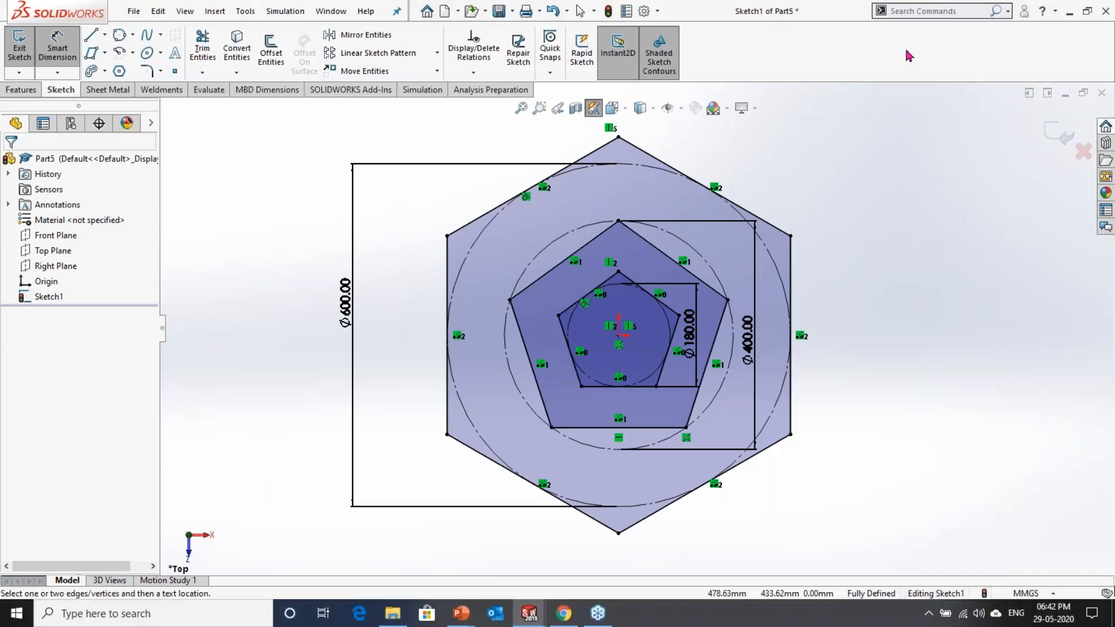
Step: Draw a wide ellipse below the polygons with radii of about 1329 mm horizontally and 338 mm vertically
scroll(636, 327, "up", 3)
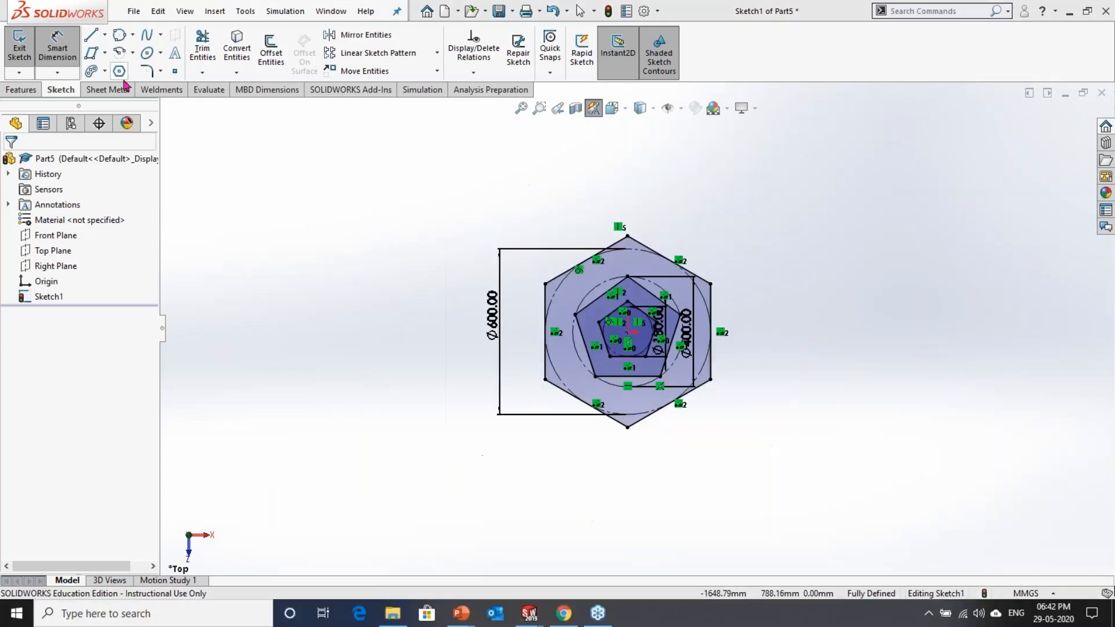
left_click(159, 54)
left_click(172, 71)
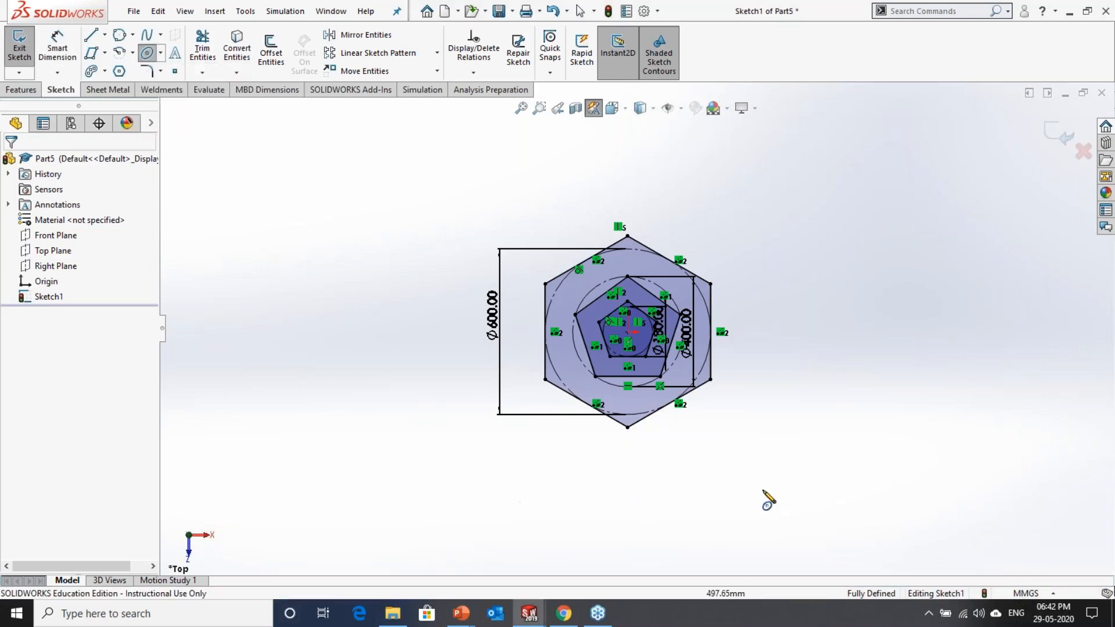
scroll(768, 498, "up", 2)
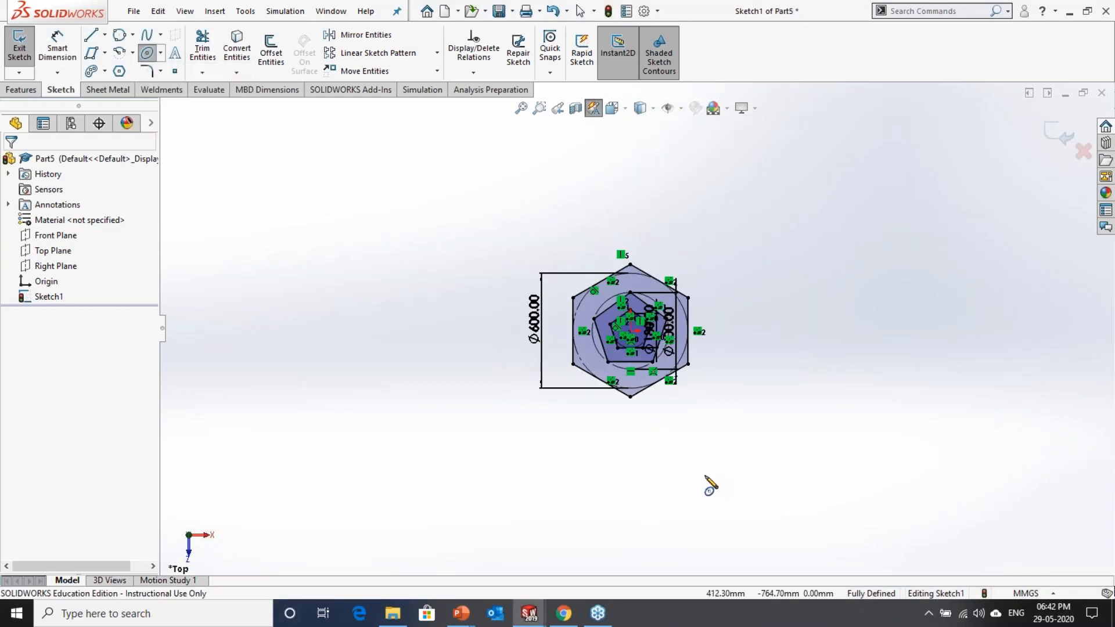
left_click(618, 481)
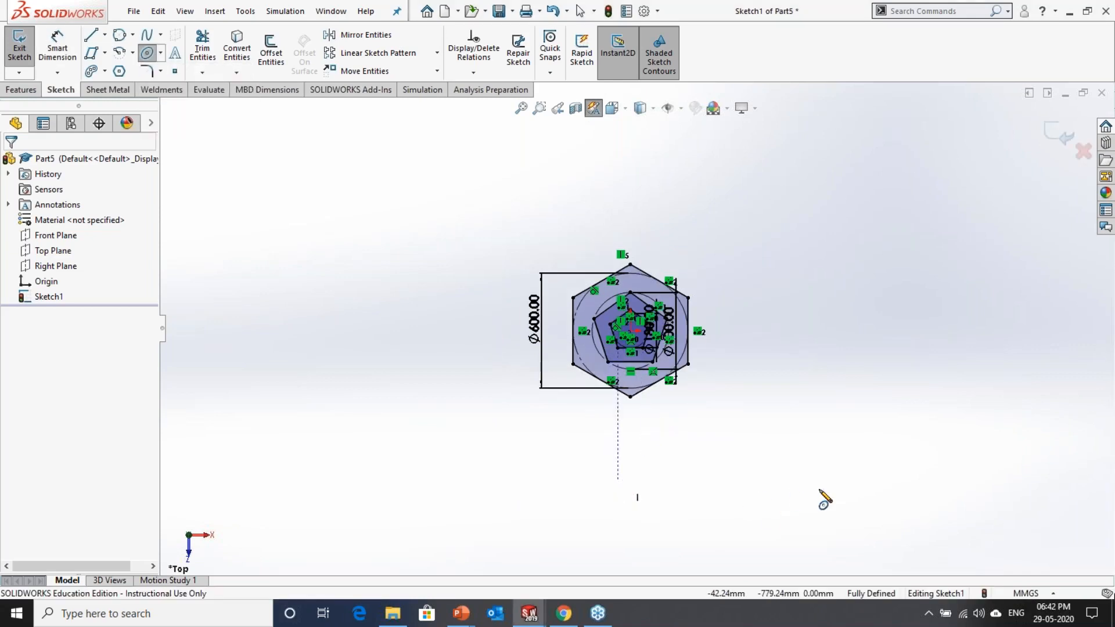
left_click(873, 481)
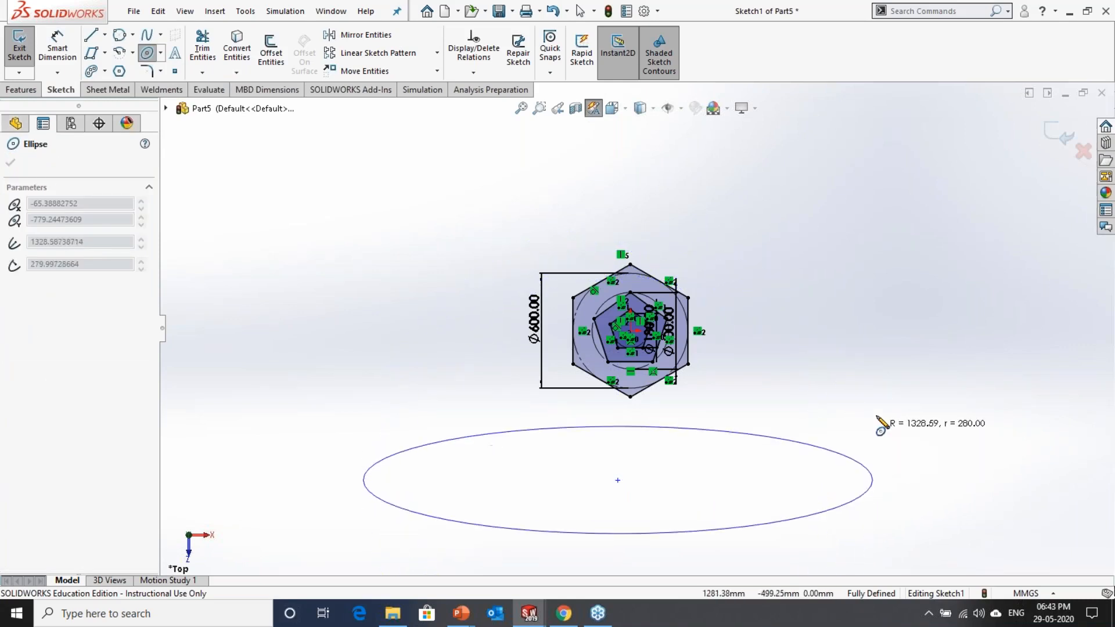
left_click(800, 416)
scroll(930, 440, "up", 2)
key("Escape")
Step: Shift the ellipse to the right and add a horizontal relation between its left axis endpoint and its centre
scroll(608, 487, "down", 2)
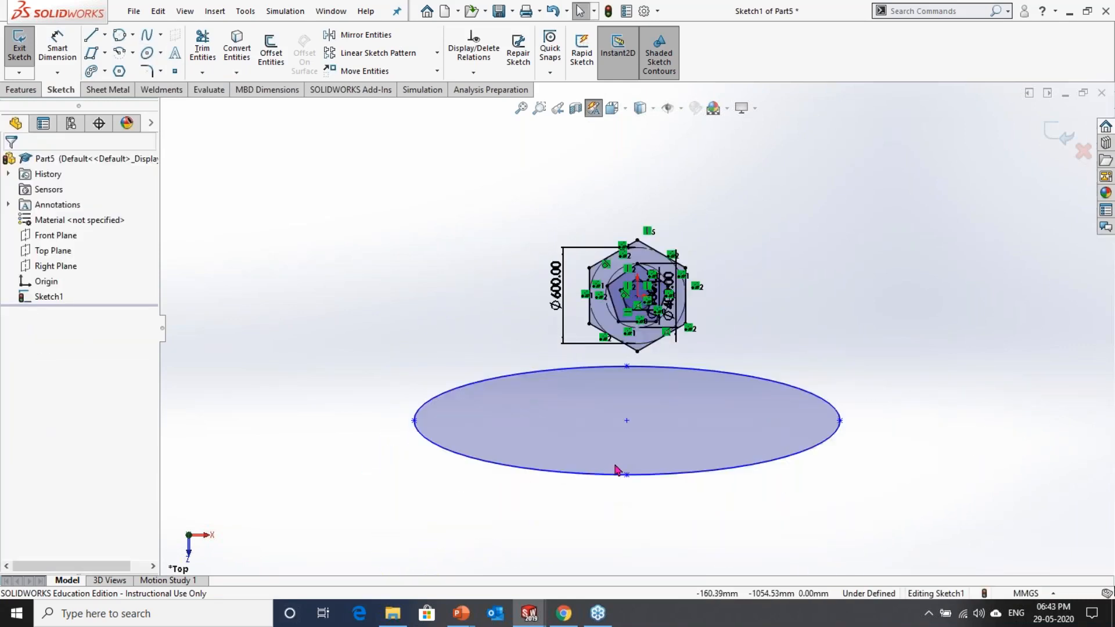
left_click_drag(631, 404, 736, 399)
scroll(733, 399, "up", 2)
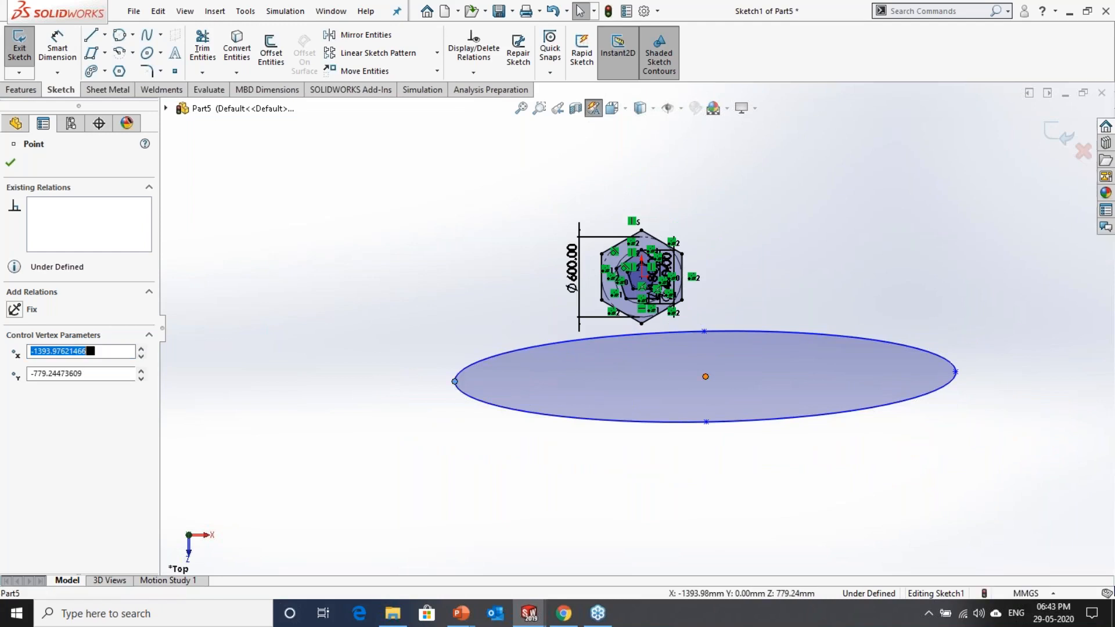
left_click(705, 379, "ctrl")
left_click(747, 319)
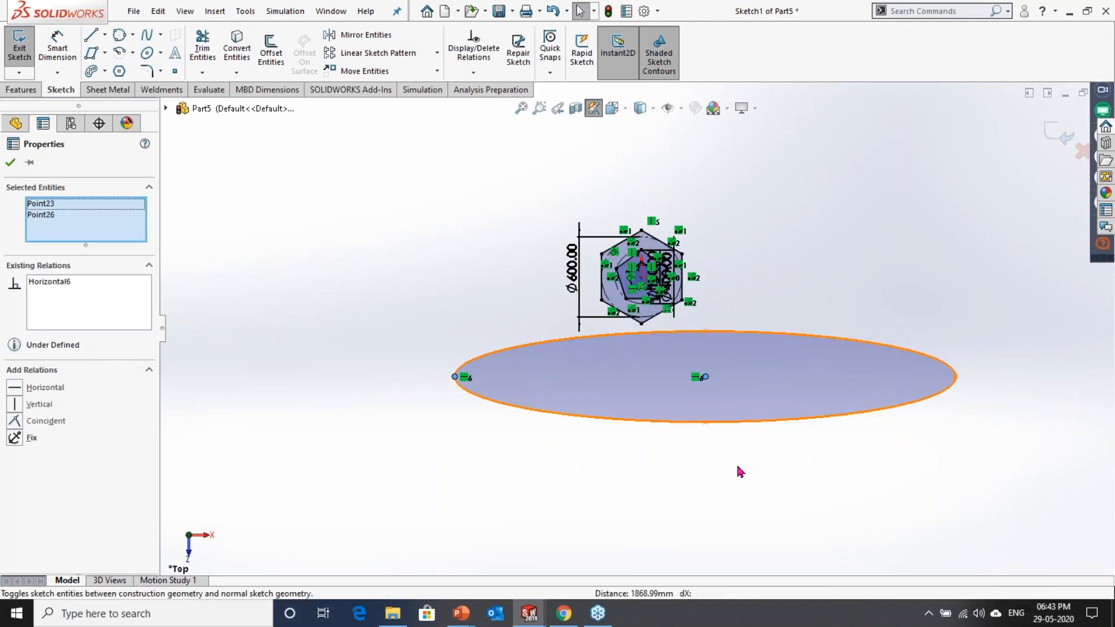
left_click(740, 465)
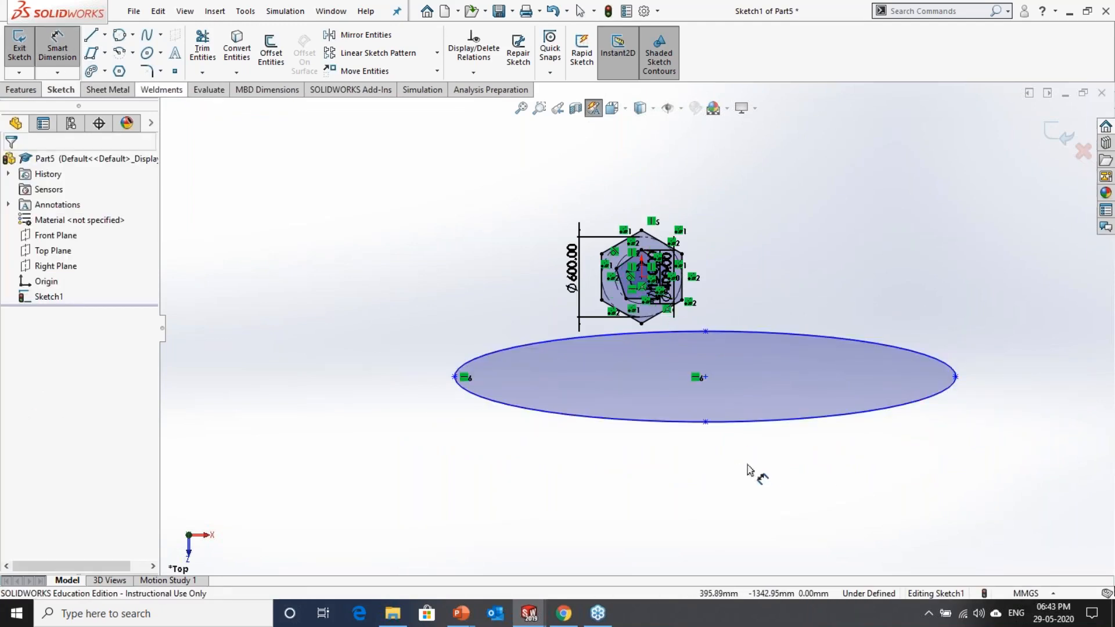
Step: Add a vertical relation between the ellipse's centre and the origin
left_click(705, 379)
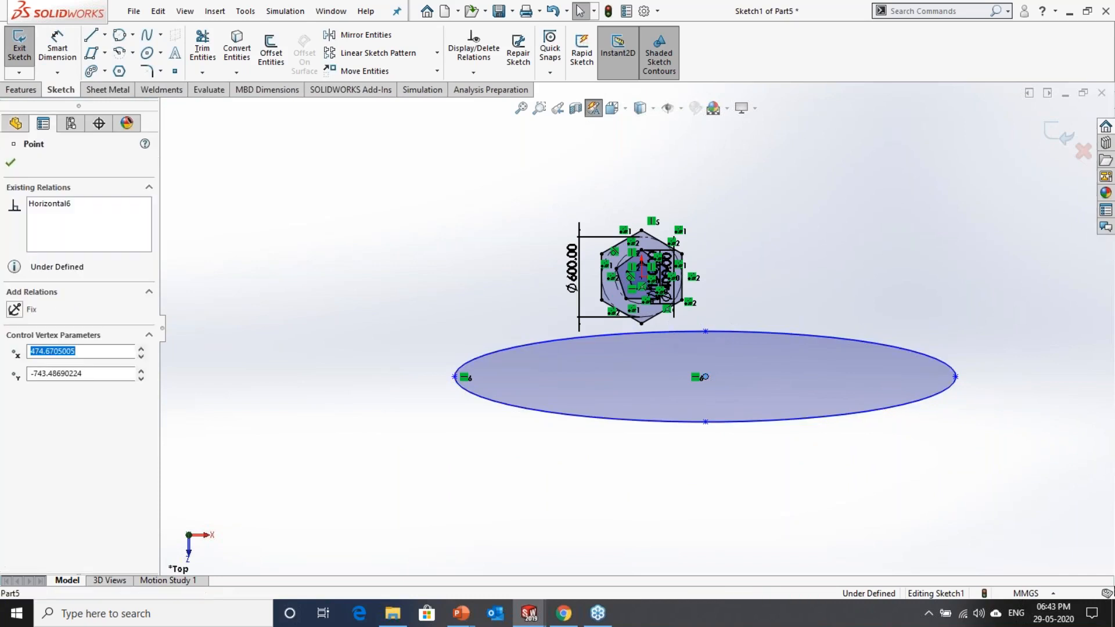
scroll(638, 315, "down", 3)
scroll(637, 315, "down", 3)
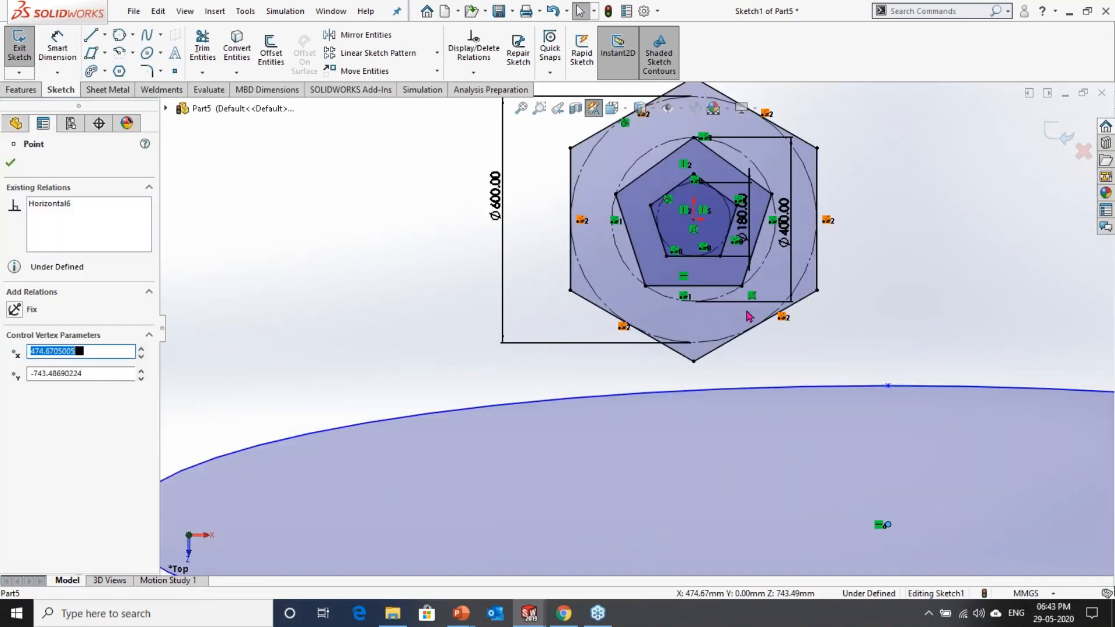
left_click(966, 308)
left_click(886, 526)
scroll(813, 468, "up", 3)
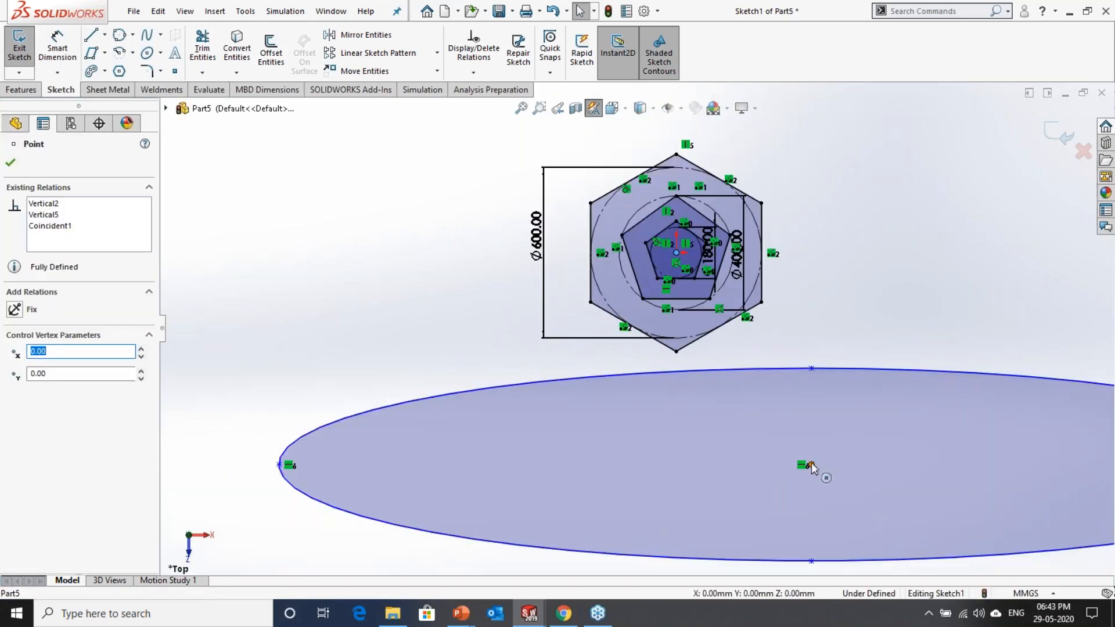
left_click(877, 401)
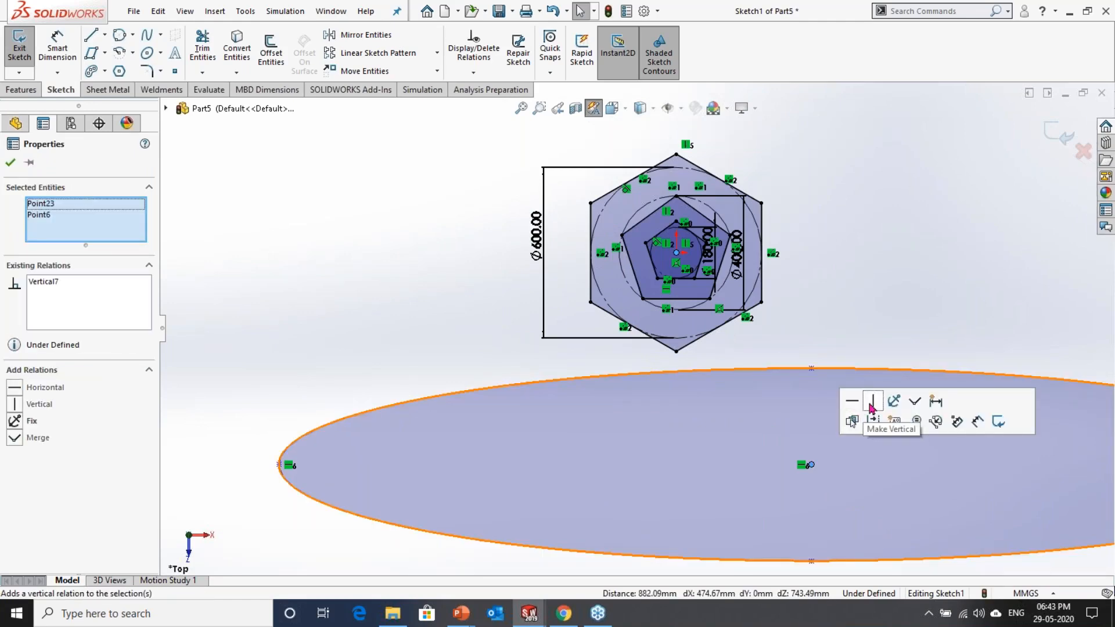
left_click(833, 324)
Step: Dimension the vertical distance between the ellipse's centre and the origin to 800 mm
scroll(833, 324, "up", 3)
left_click(58, 53)
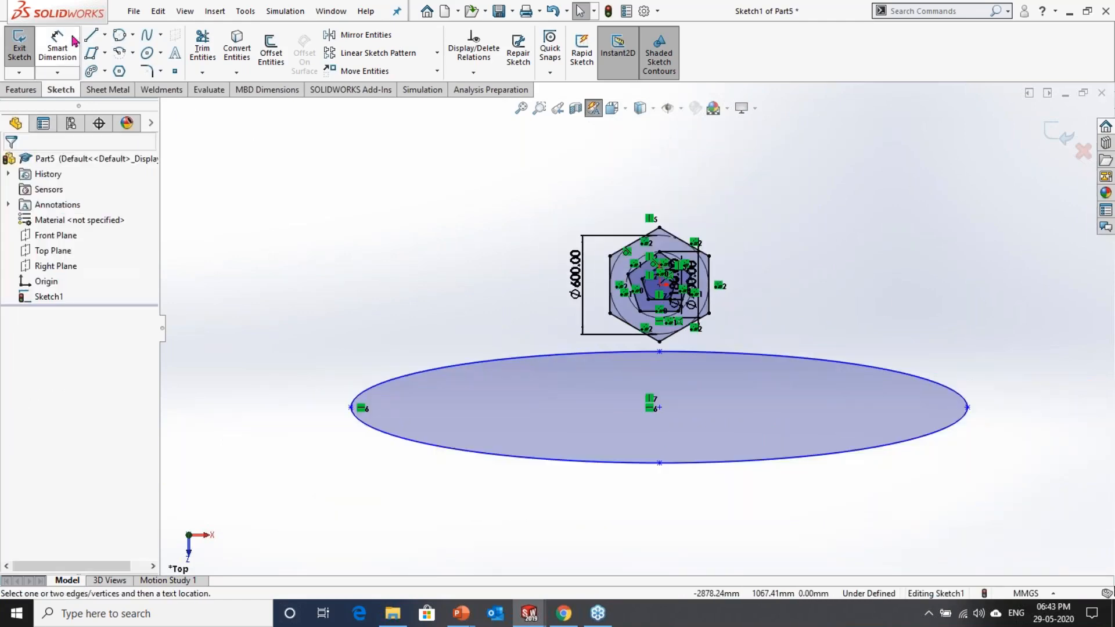
scroll(609, 400, "down", 2)
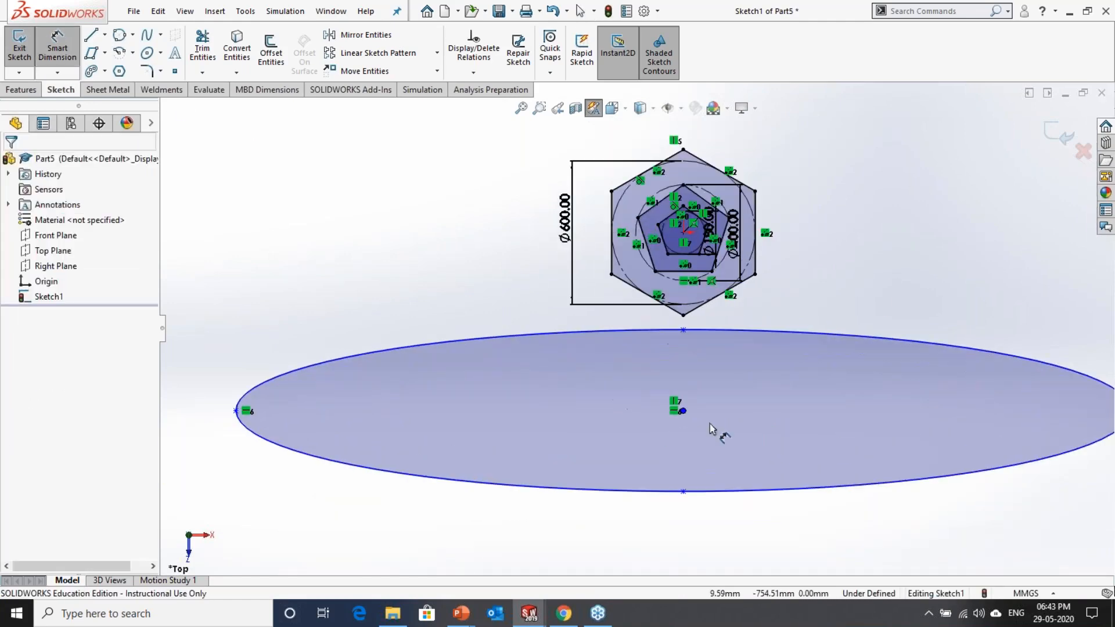
left_click(684, 411)
scroll(665, 209, "down", 3)
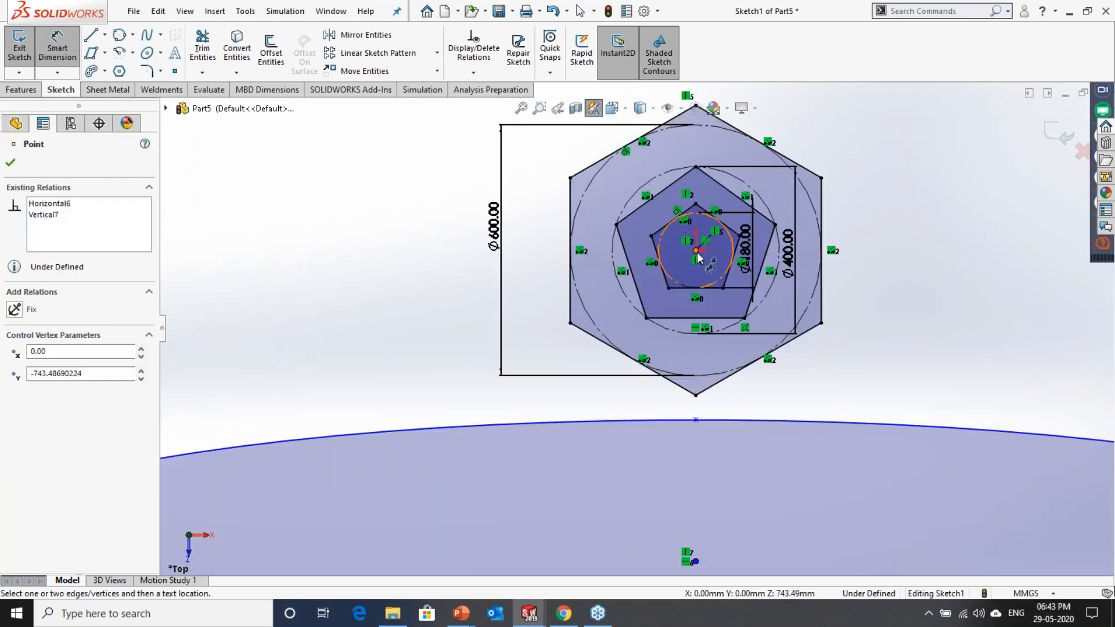
left_click(698, 251)
scroll(619, 390, "up", 4)
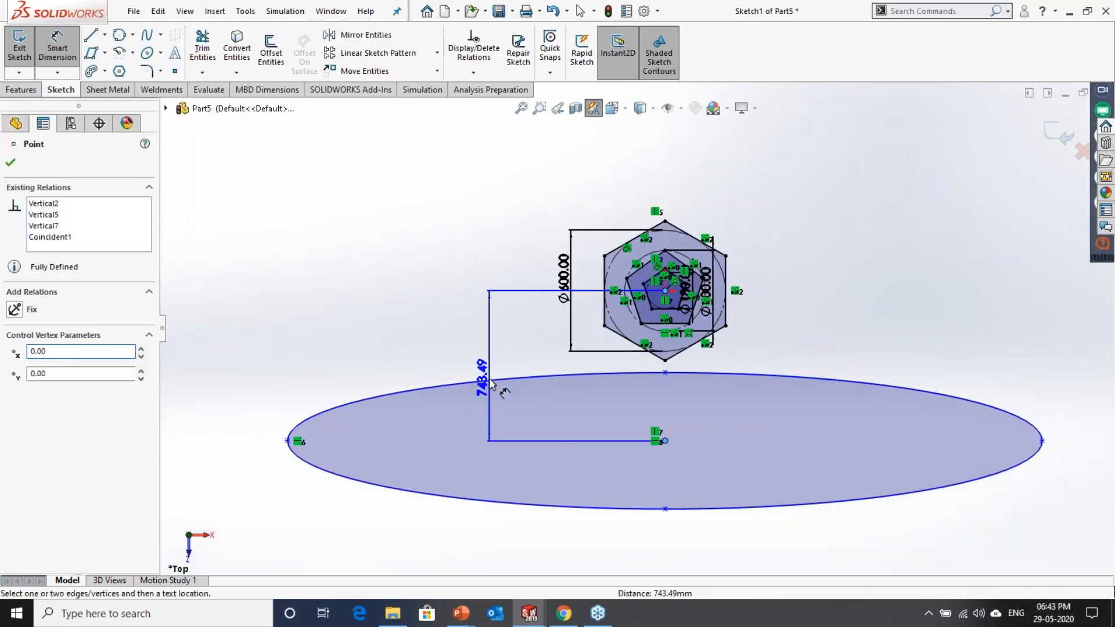
left_click(491, 385)
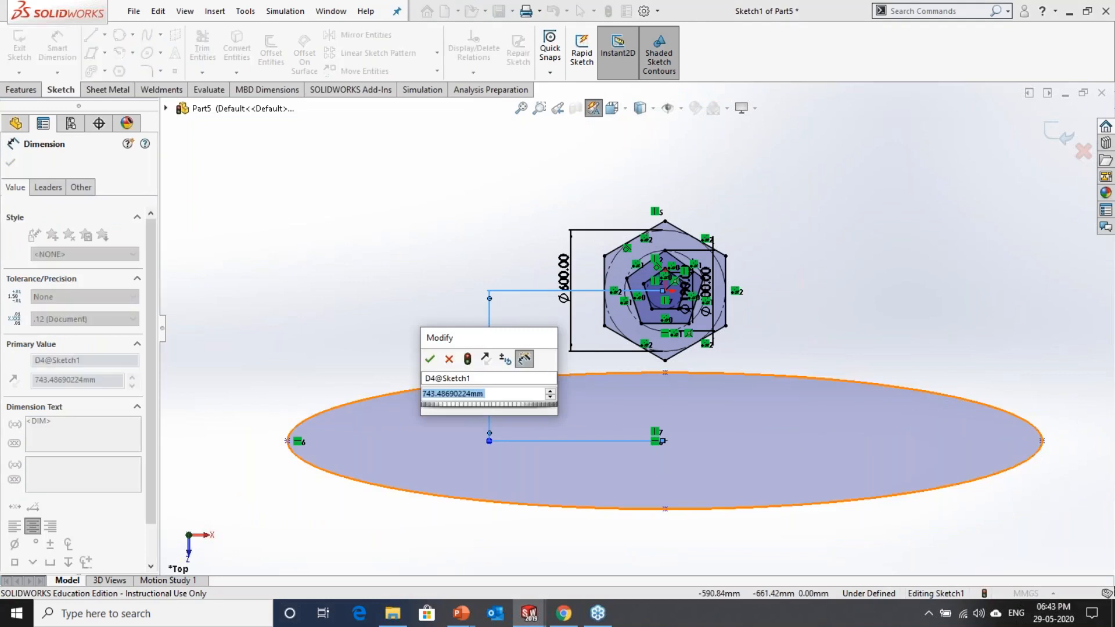
type("800")
key("Return")
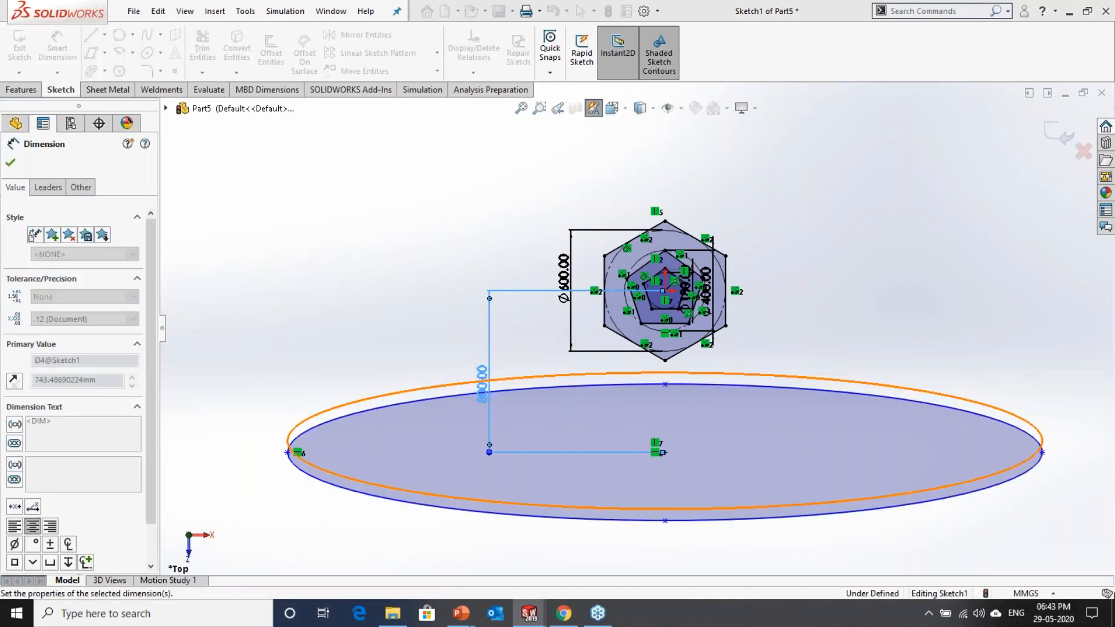
left_click(508, 413)
Step: Dimension the ellipse's major axis between its left and right endpoints to 3 m, placing the dimension below the ellipse
scroll(499, 413, "up", 2)
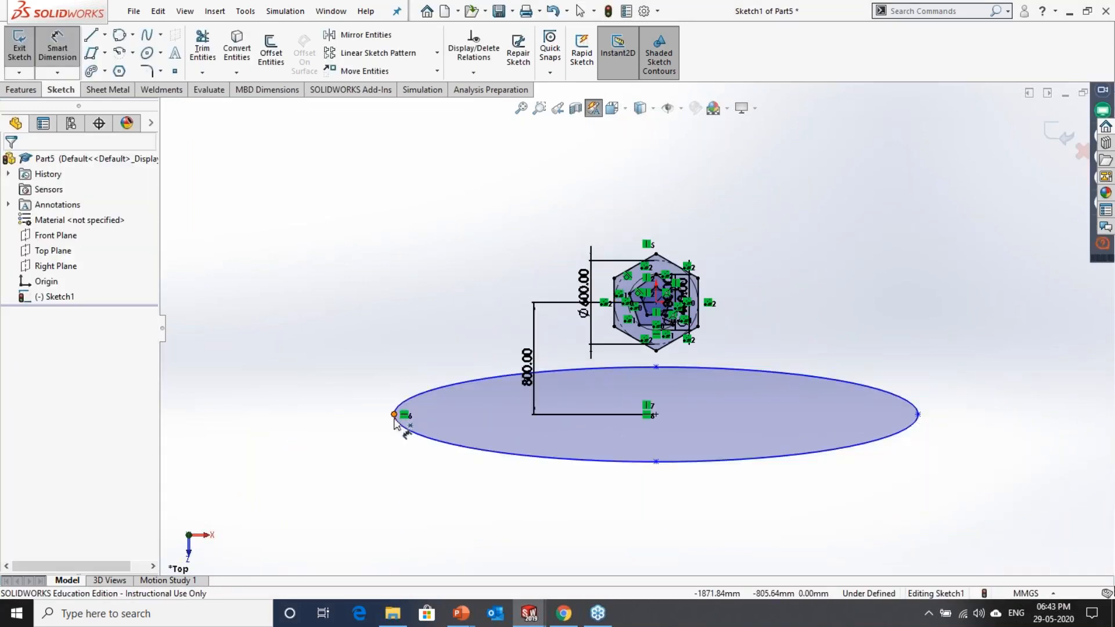
left_click(918, 414)
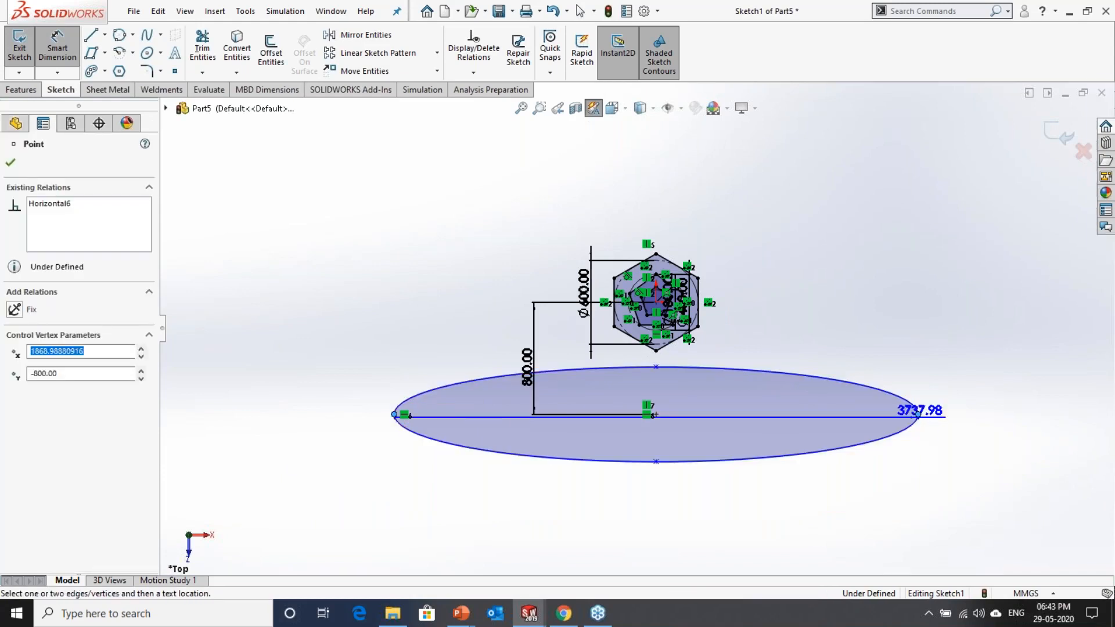
left_click(651, 510)
type("3m")
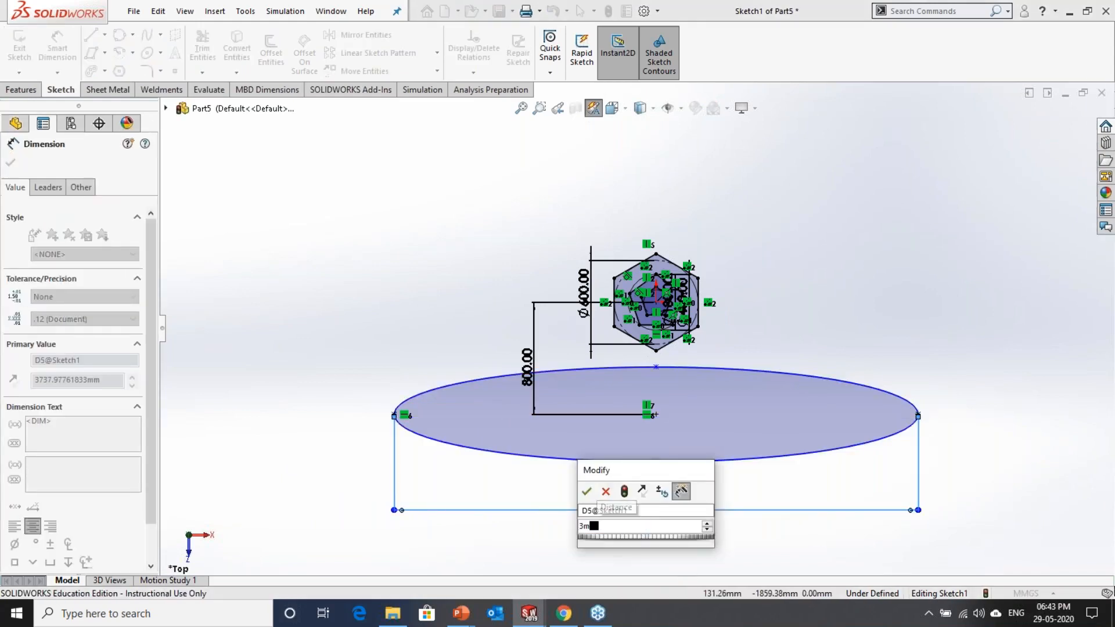
key("Return")
scroll(726, 444, "up", 2)
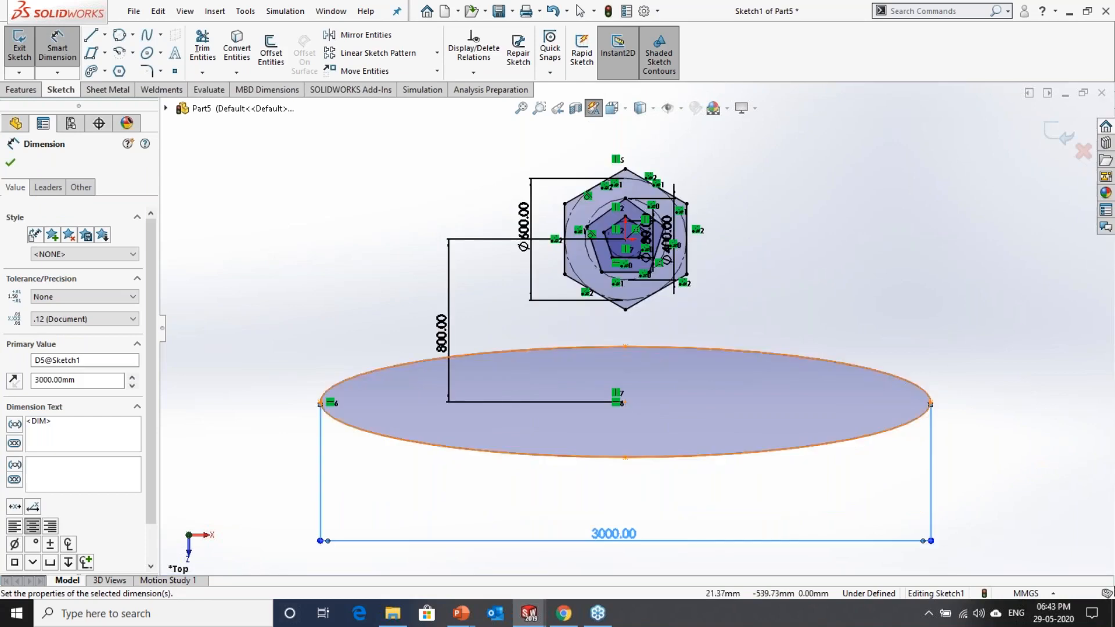
Step: Dimension the ellipse's minor axis between its upper and lower endpoints to 600 mm, placing the dimension beside the ellipse
left_click(629, 349)
left_click(627, 351)
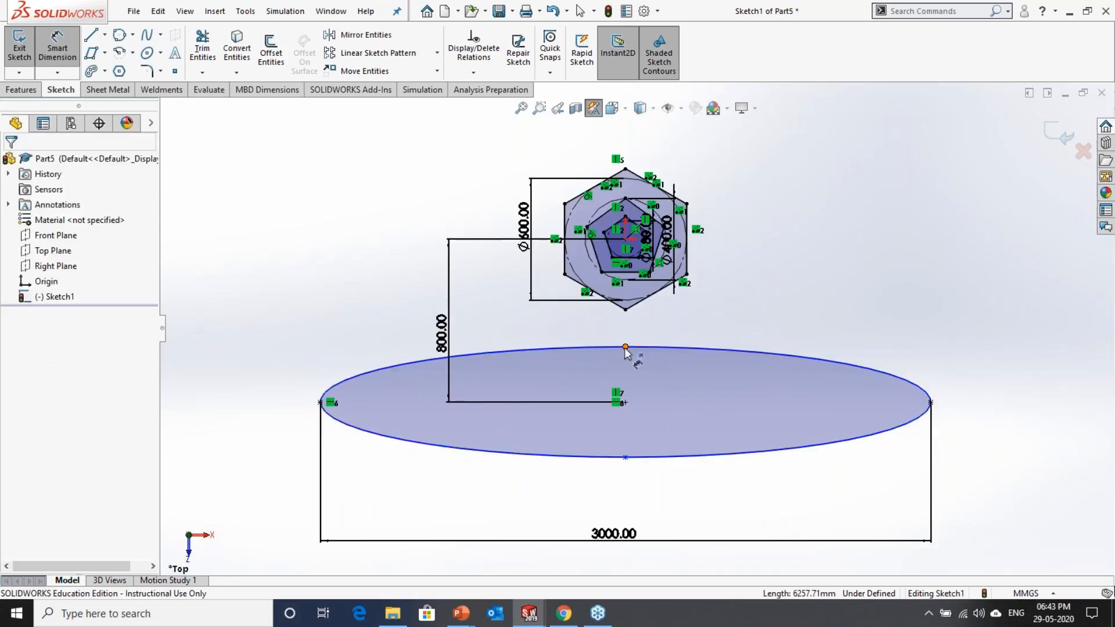
left_click(626, 348)
left_click(625, 457)
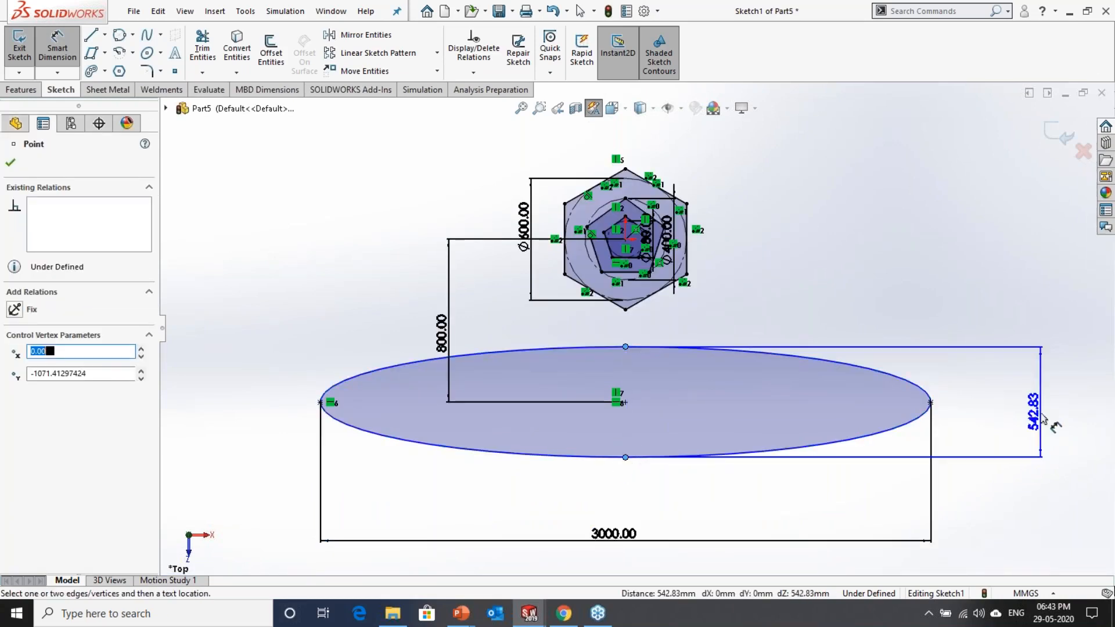
left_click(1042, 418)
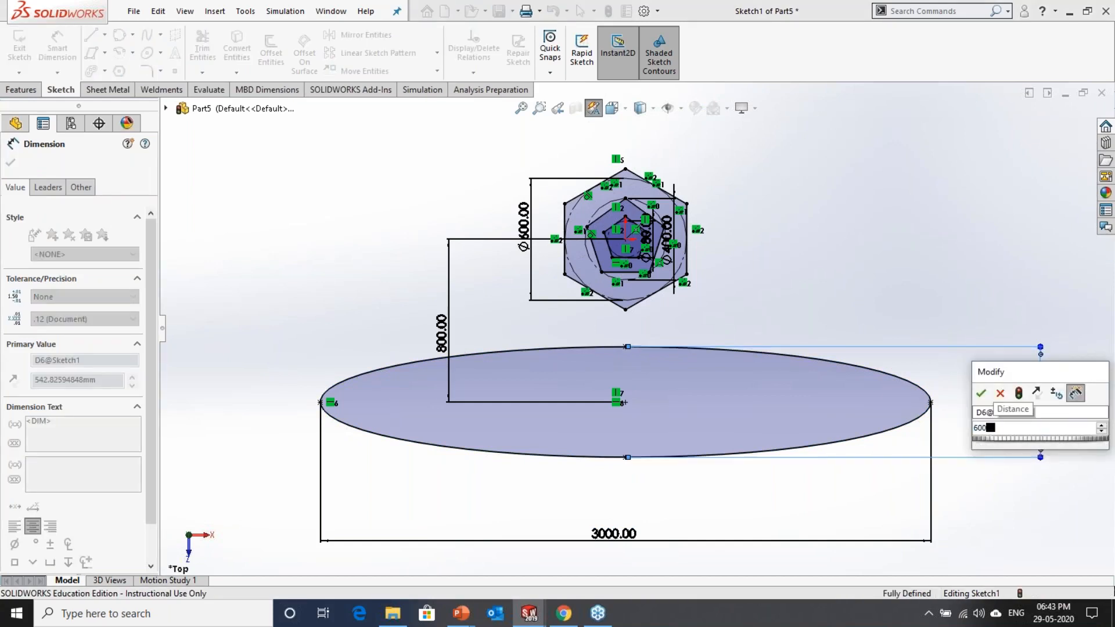
key("Return")
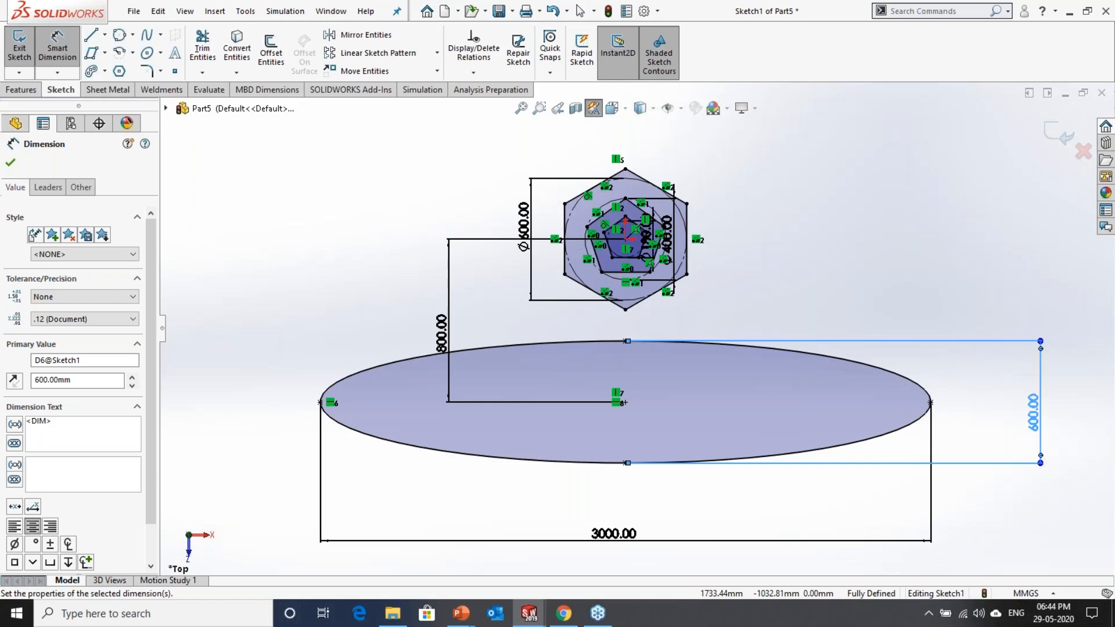
Step: Switch to the PowerPoint slide show, view the Text and the Fillet and Chamfer slides, and return to SOLIDWORKS
key("alt+Tab")
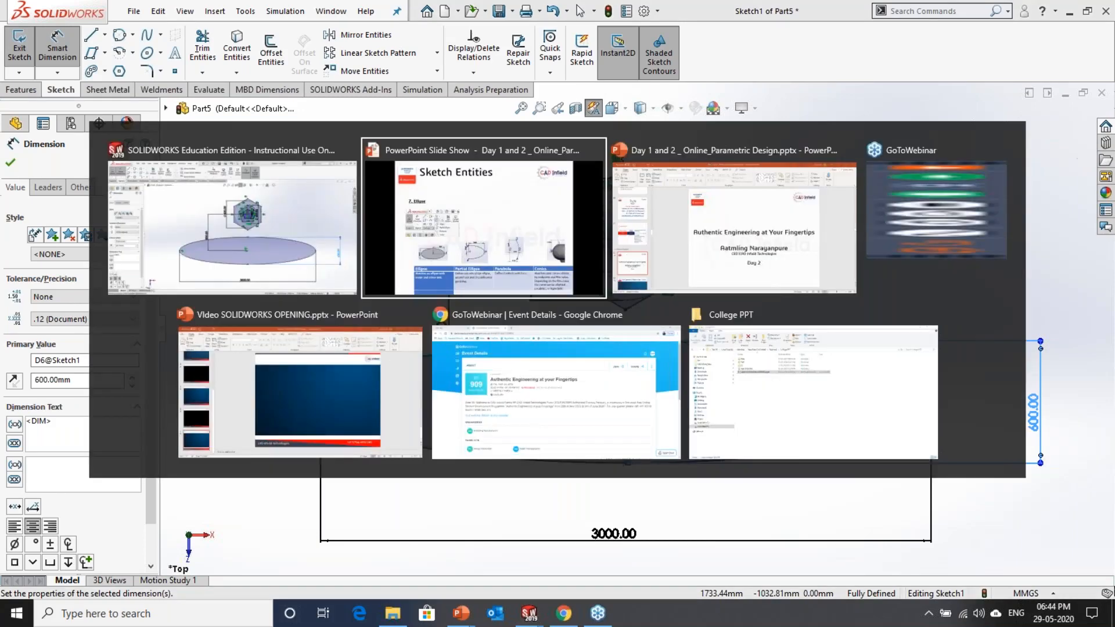
key("Right")
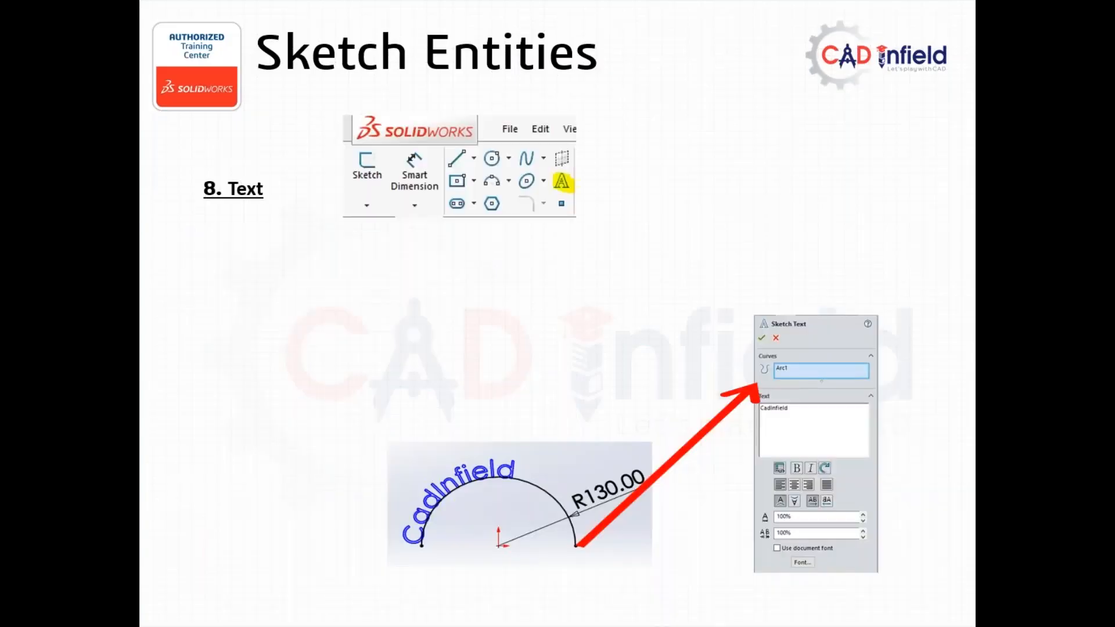
key("Right")
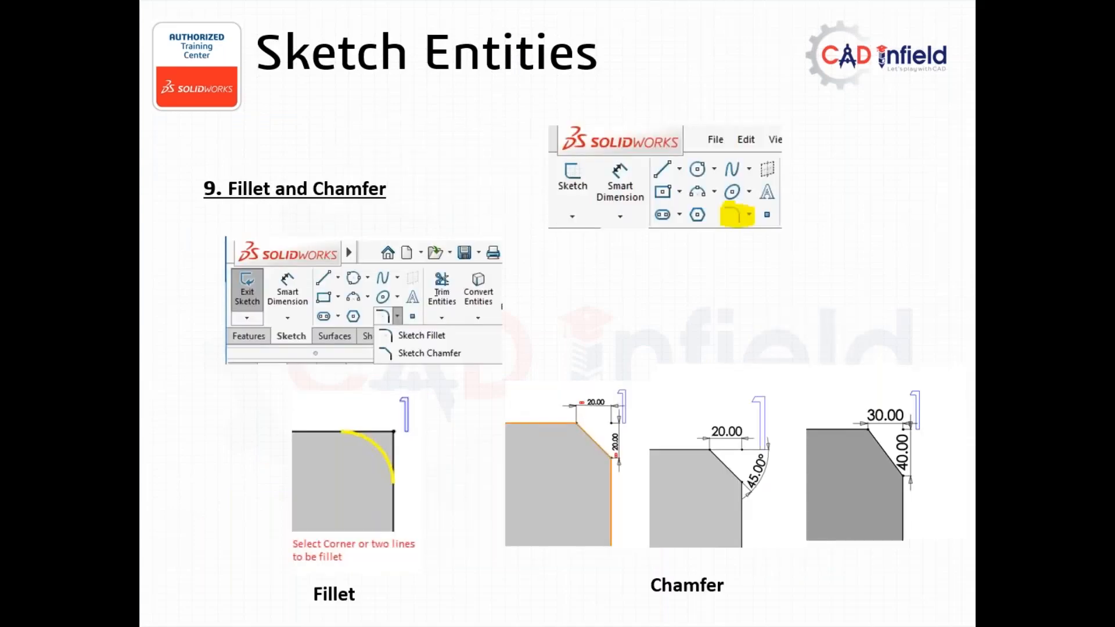
key("alt+Tab")
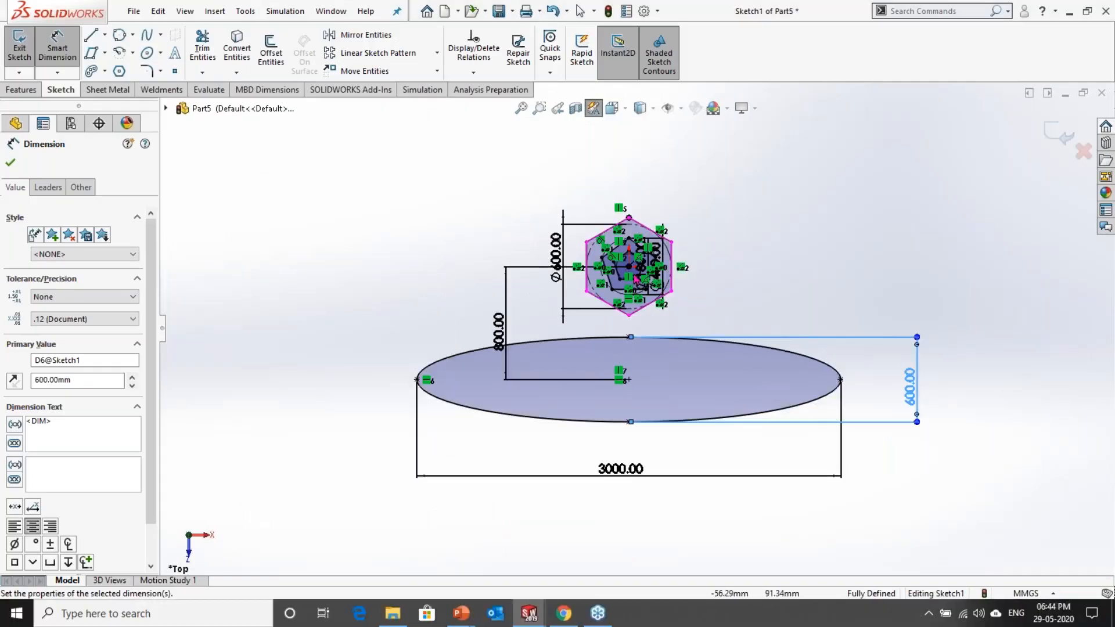
Step: Apply a 100 mm sketch fillet to the hexagon's top vertex with constrained corners kept, and leave the Sketch Fillet command
scroll(635, 219, "down", 8)
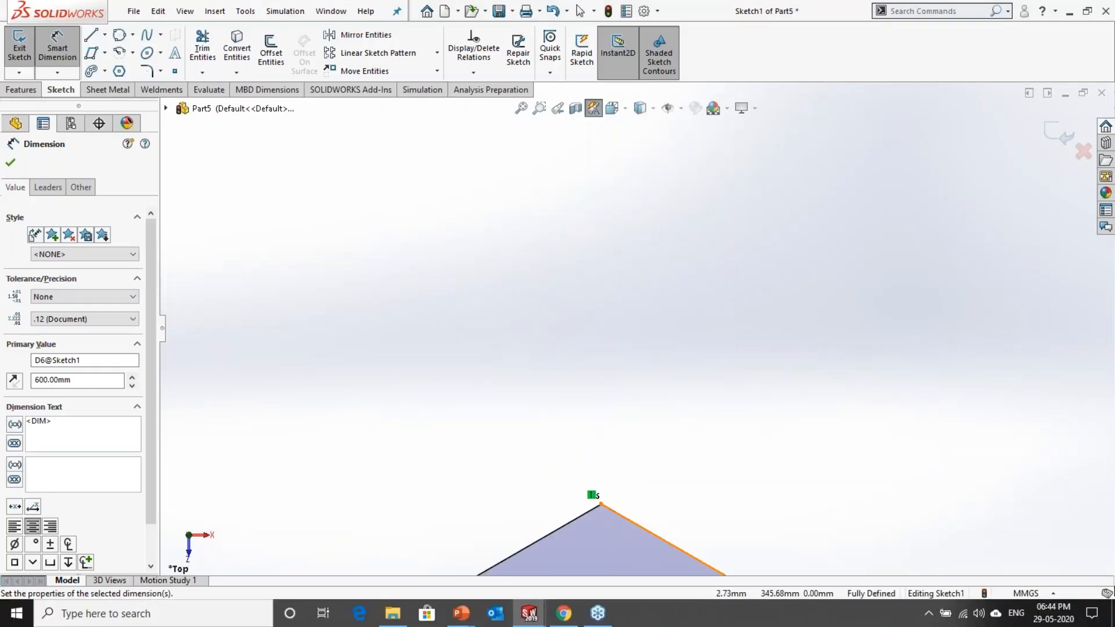
scroll(615, 450, "up", 3)
key("Escape")
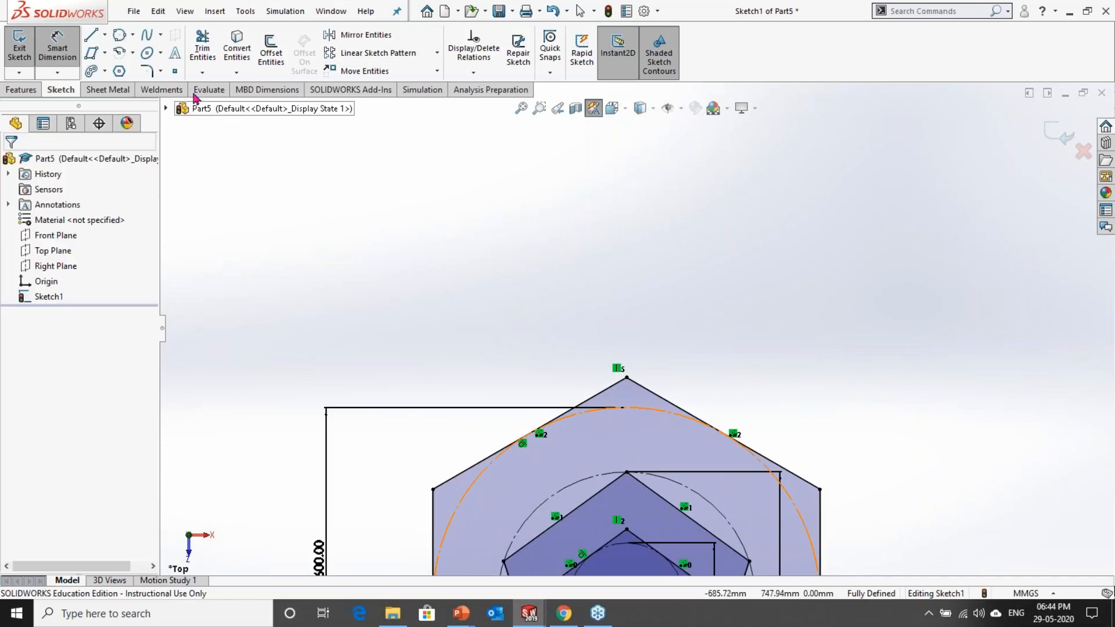
left_click(145, 71)
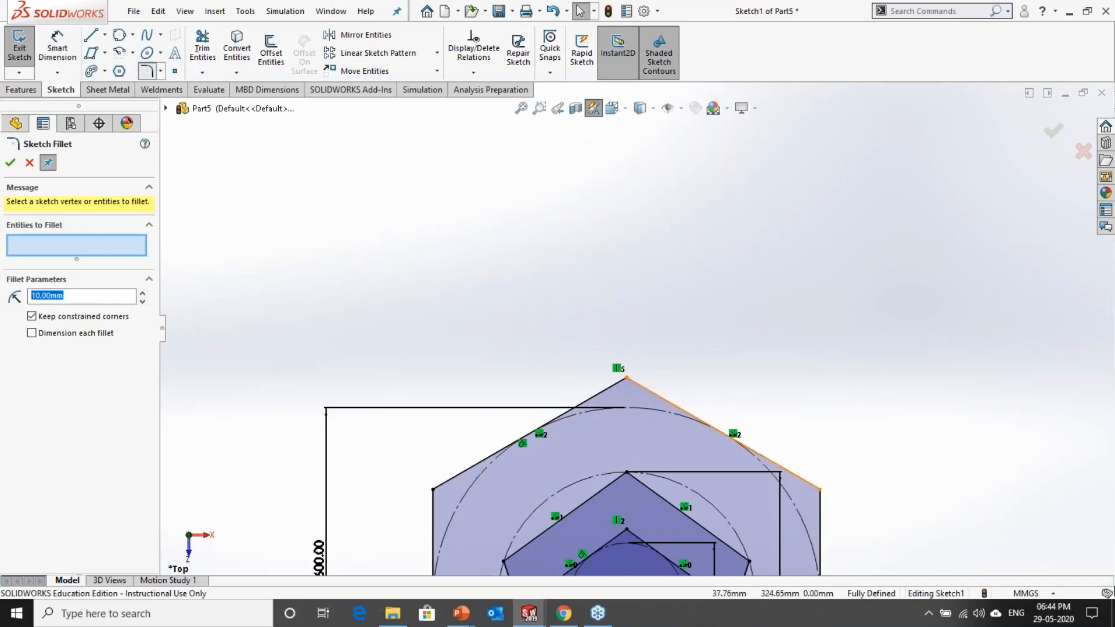
left_click(627, 383)
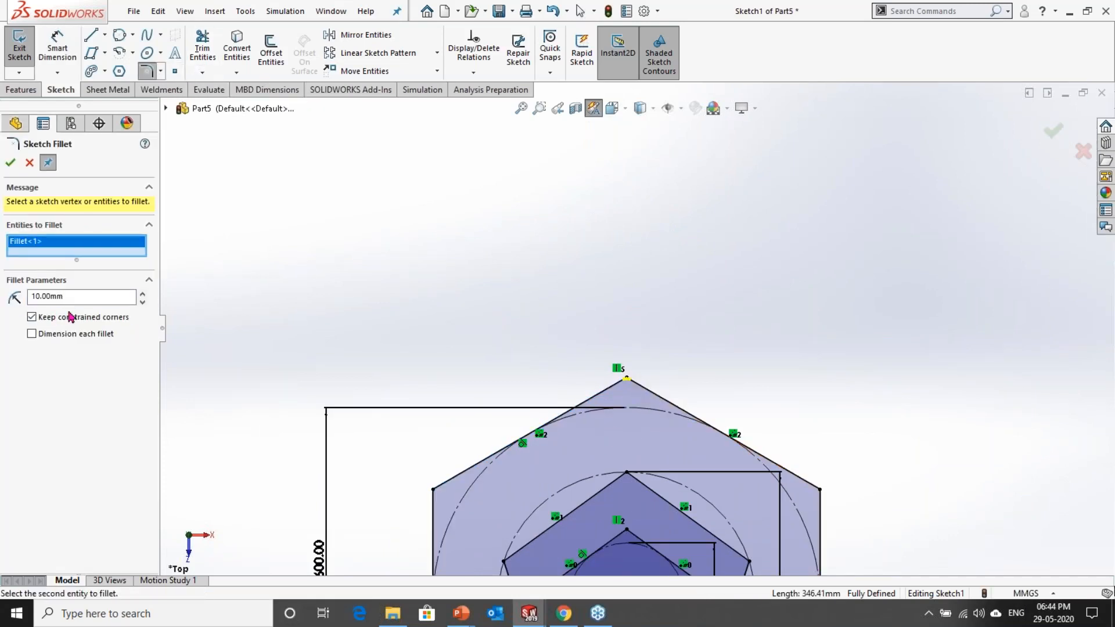
type("1")
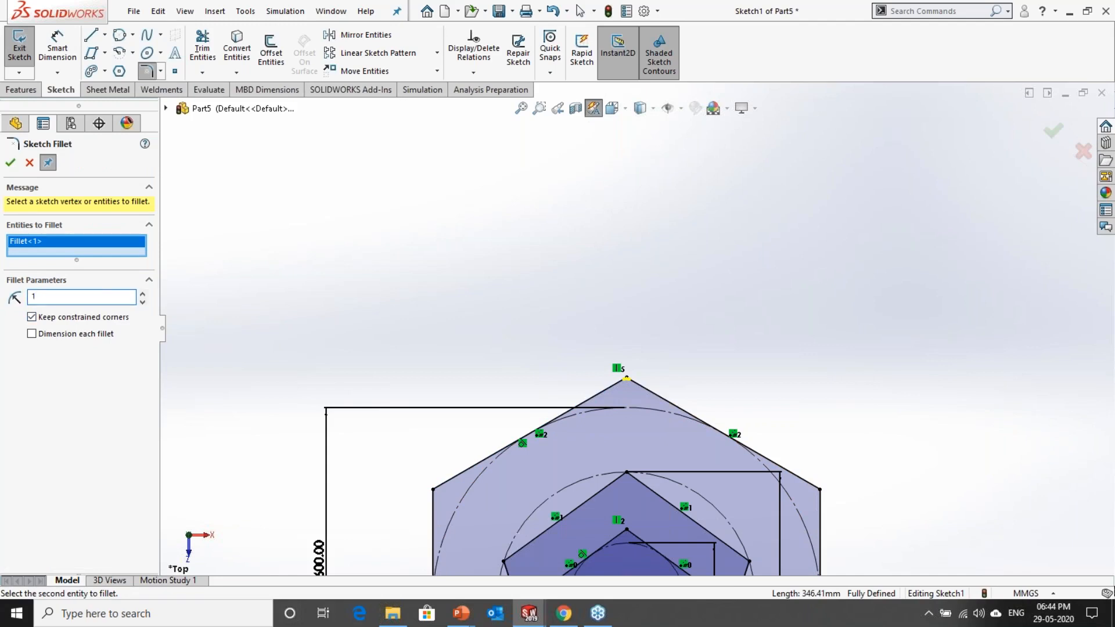
key("BackSpace")
type("100.00mm")
left_click(10, 164)
scroll(644, 407, "down", 3)
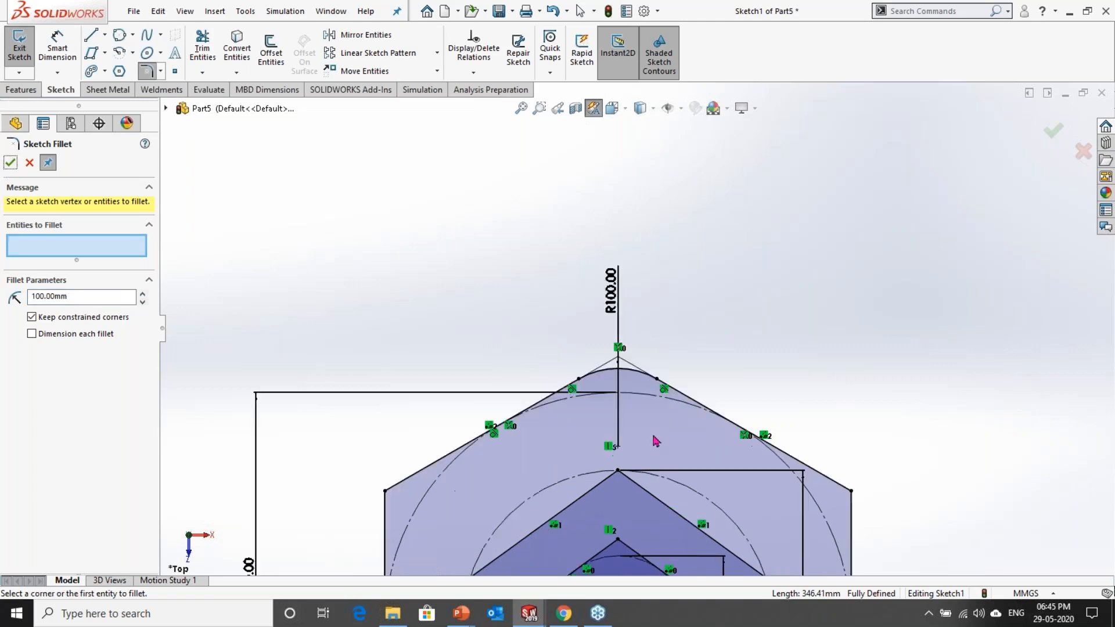
scroll(636, 385, "down", 3)
key("Escape")
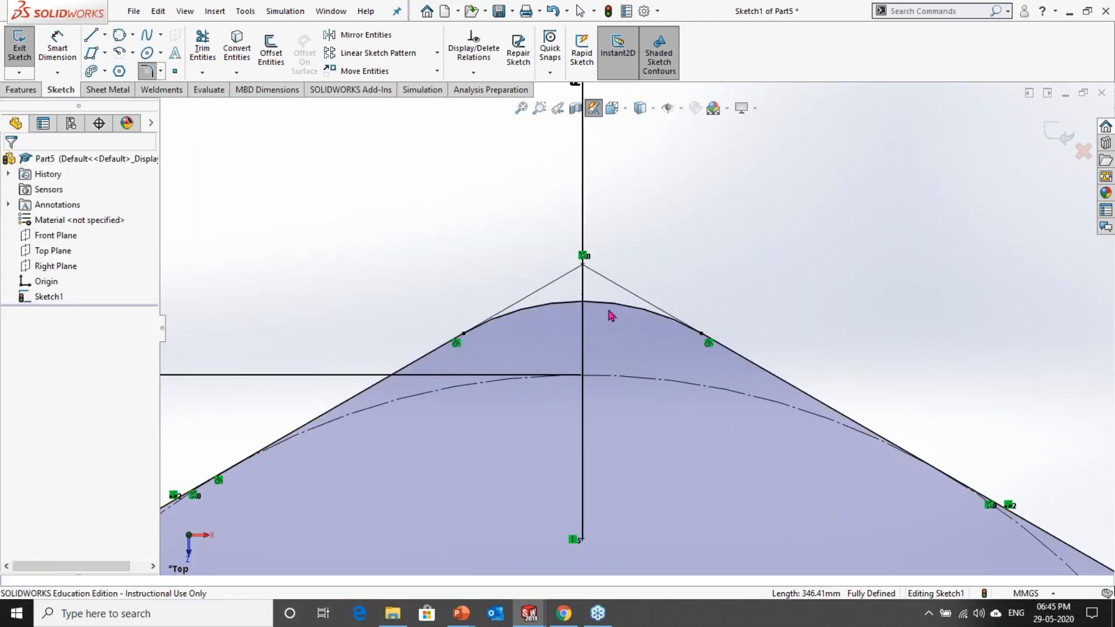
left_click(611, 314)
scroll(636, 328, "up", 4)
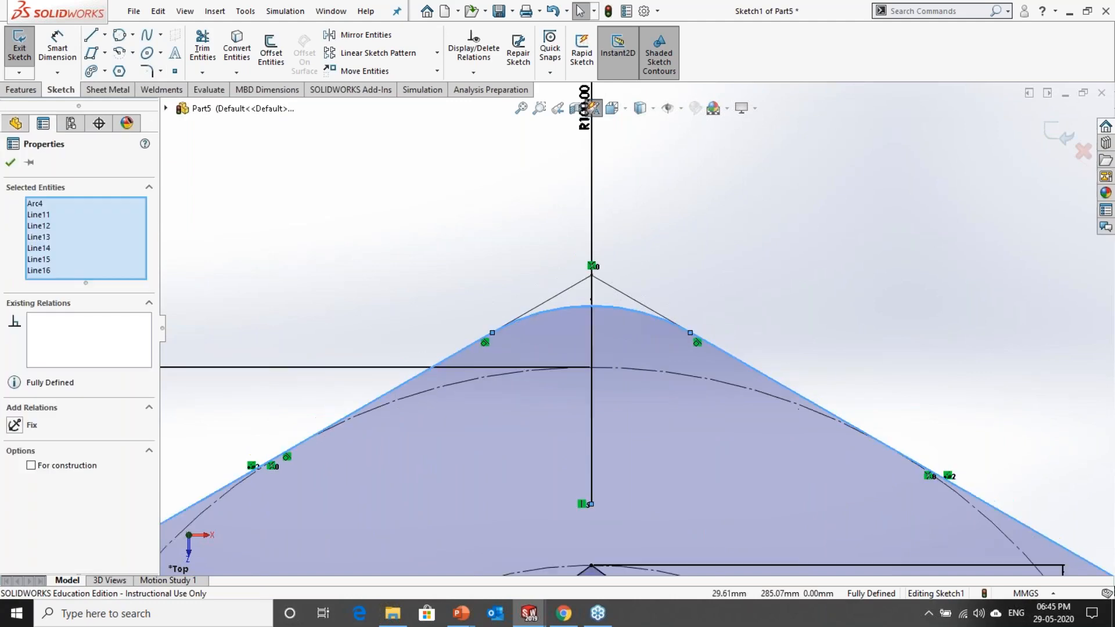
scroll(636, 327, "up", 4)
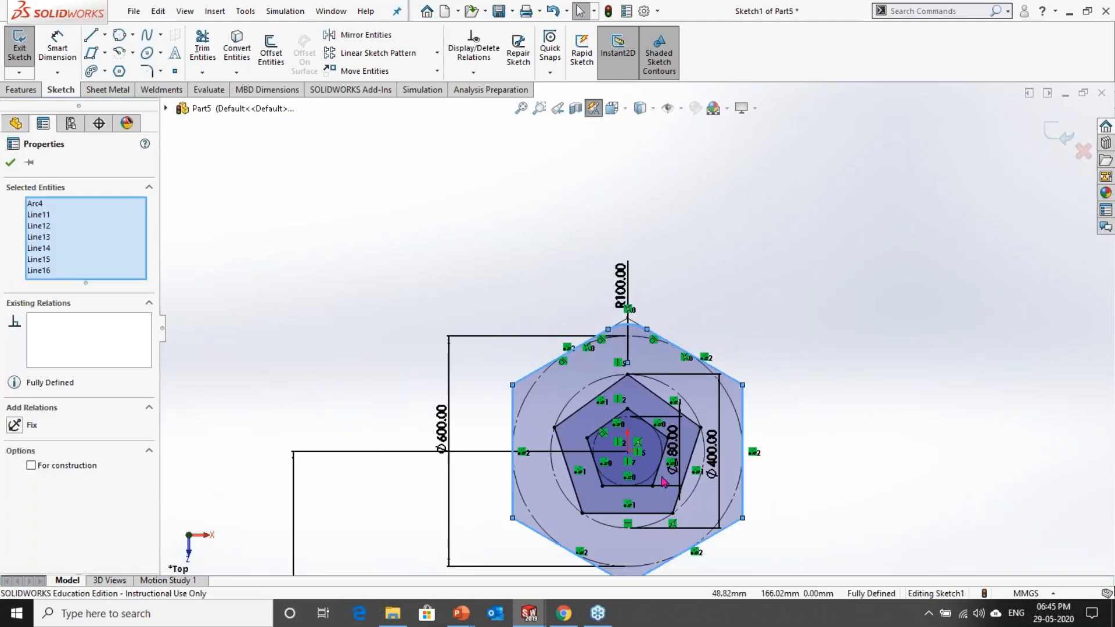
left_click(871, 451)
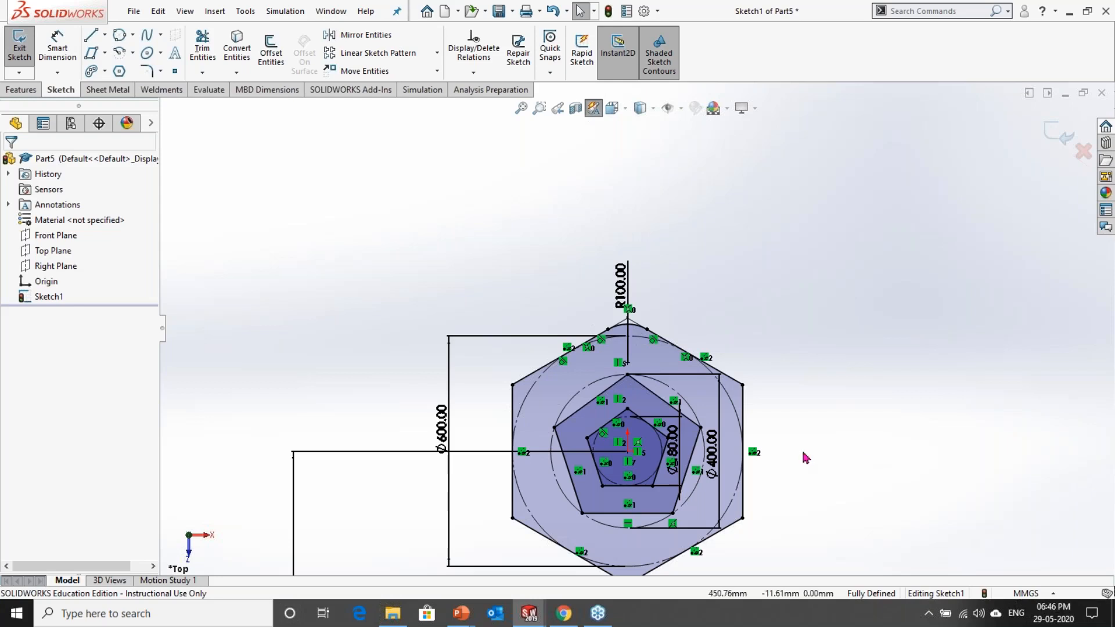
Step: Move the 400 mm diameter dimension outside the hexagon and shift the 800 mm distance dimension farther away from the hexagon
scroll(668, 453, "up", 2)
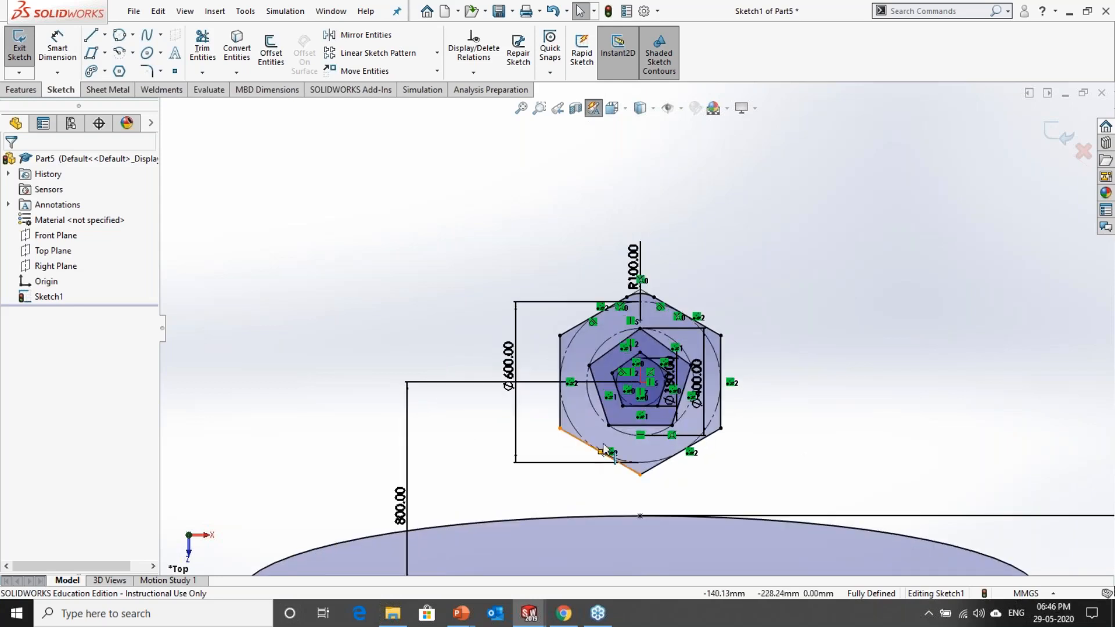
left_click_drag(706, 384, 764, 388)
left_click(829, 427)
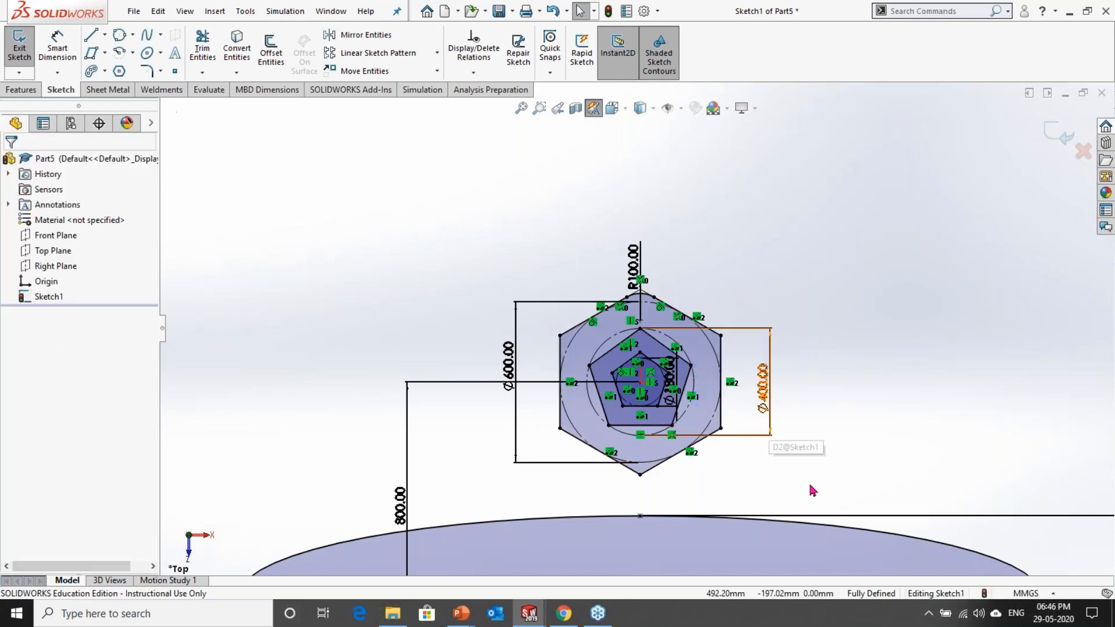
left_click_drag(512, 382, 472, 391)
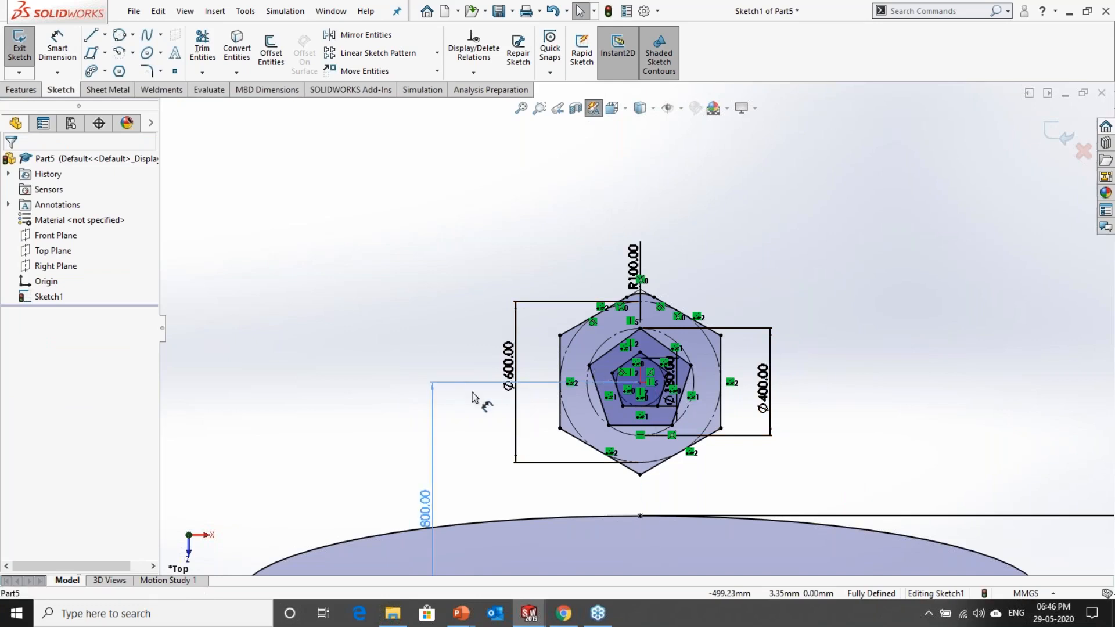
scroll(639, 328, "up", 3)
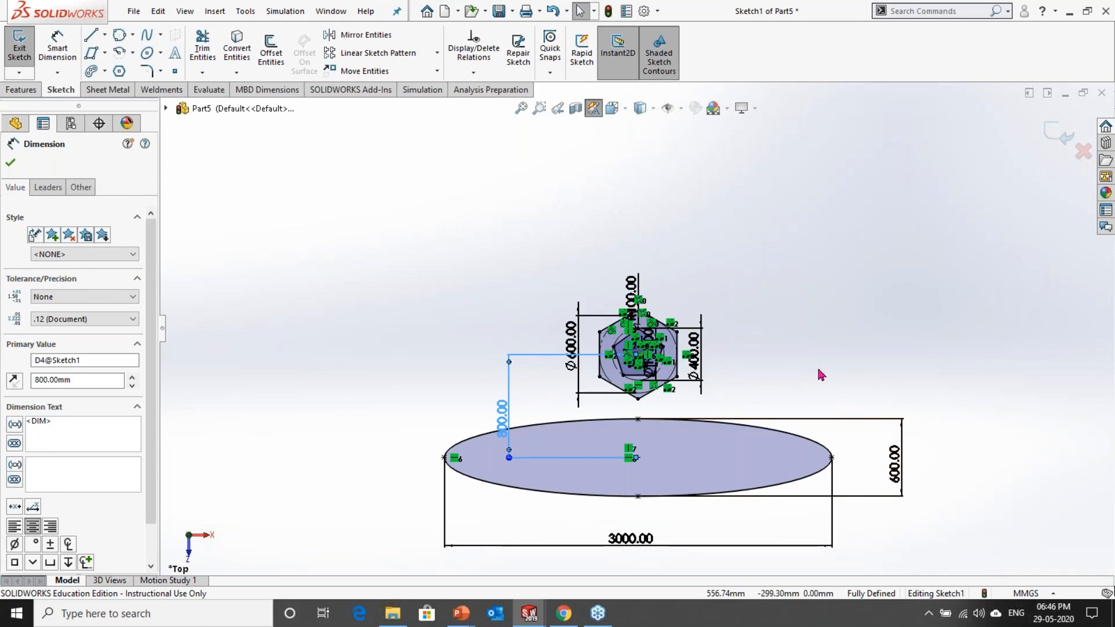
left_click(848, 353)
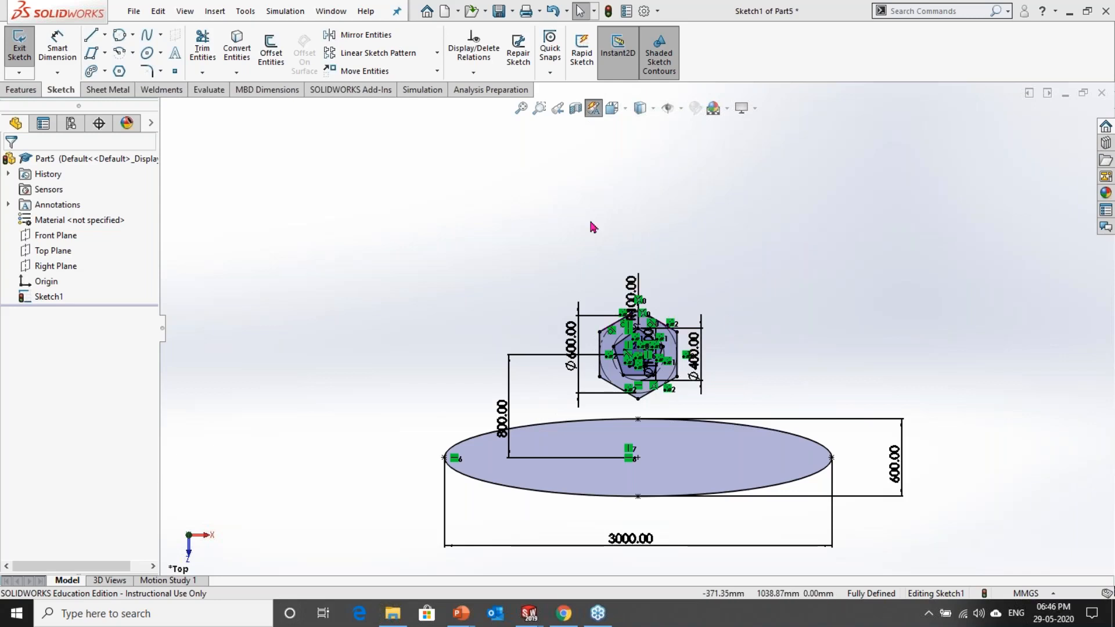
Step: Switch to the PowerPoint slide show and advance from the Fillet and Chamfer slide to the Exercise slide
key("alt+Tab")
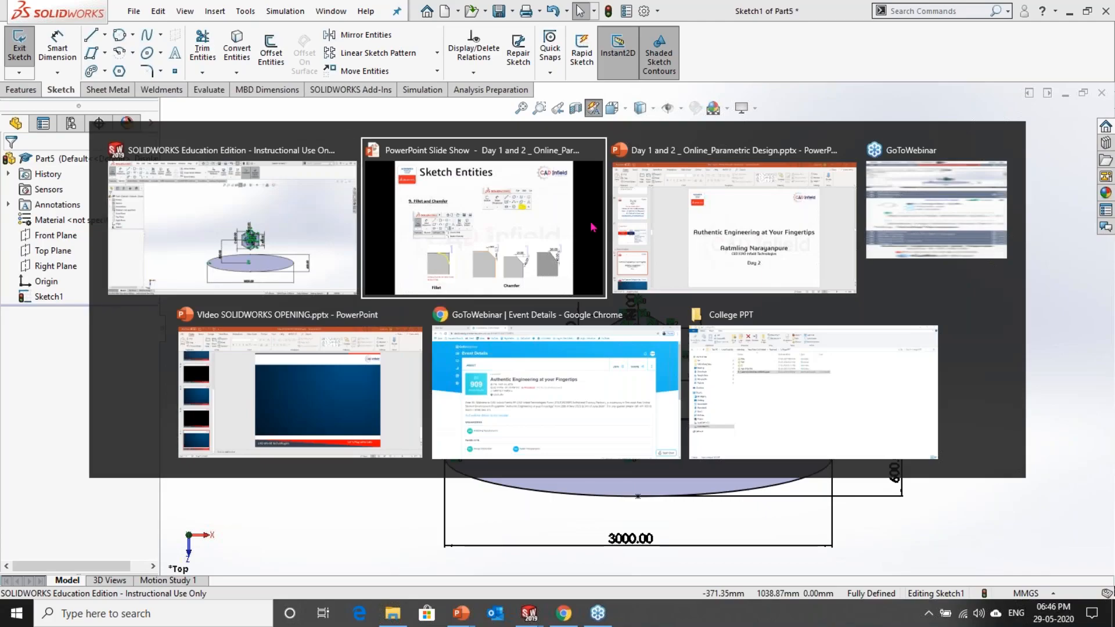
left_click(593, 227)
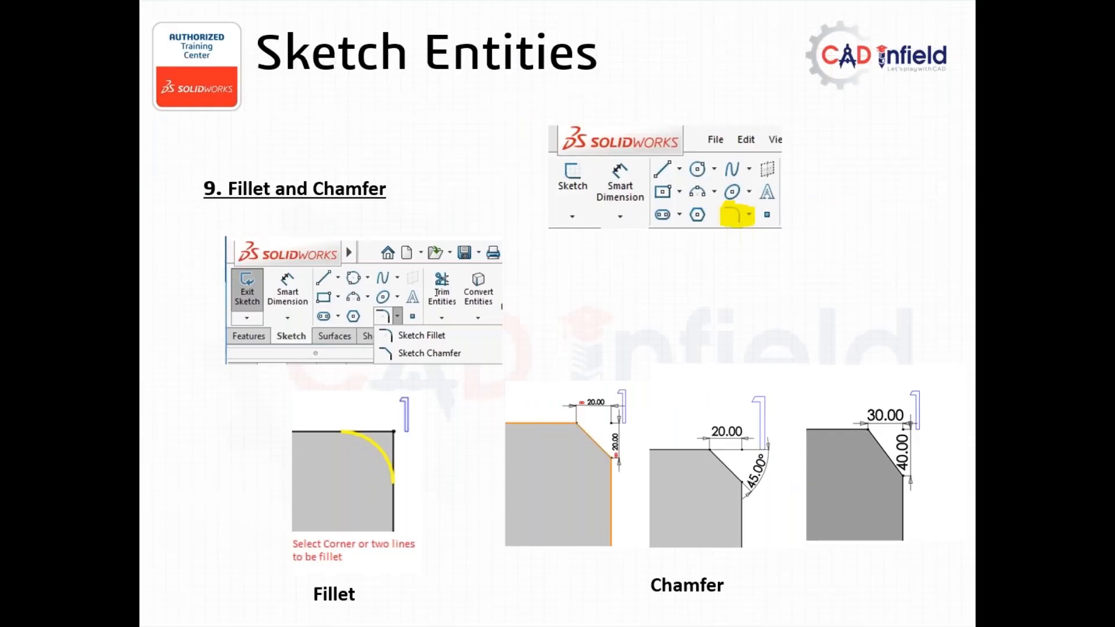
key("Right")
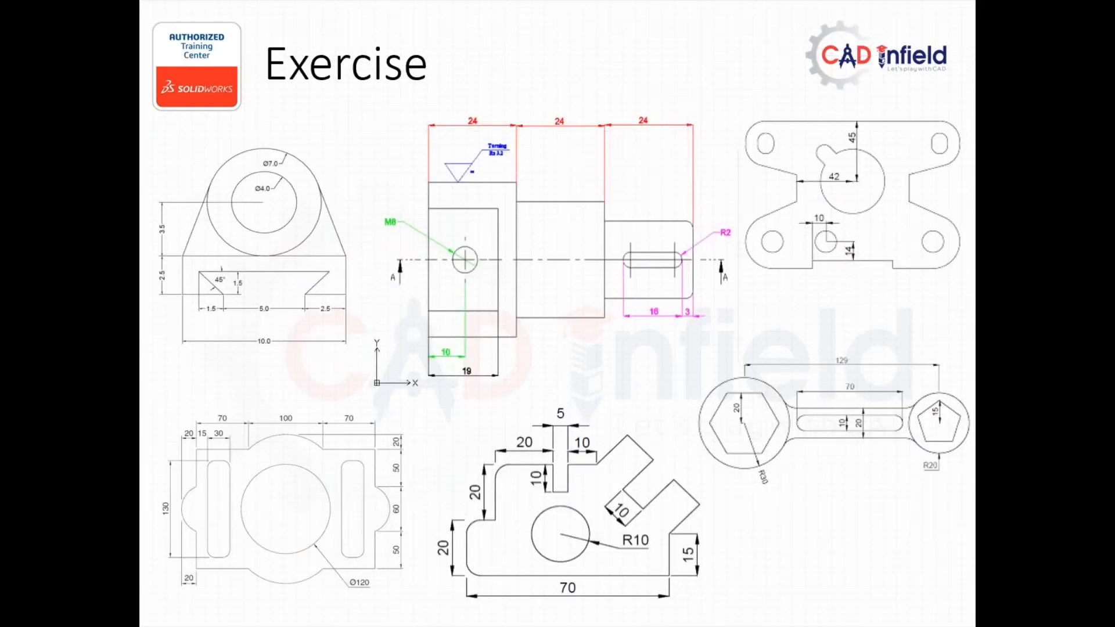
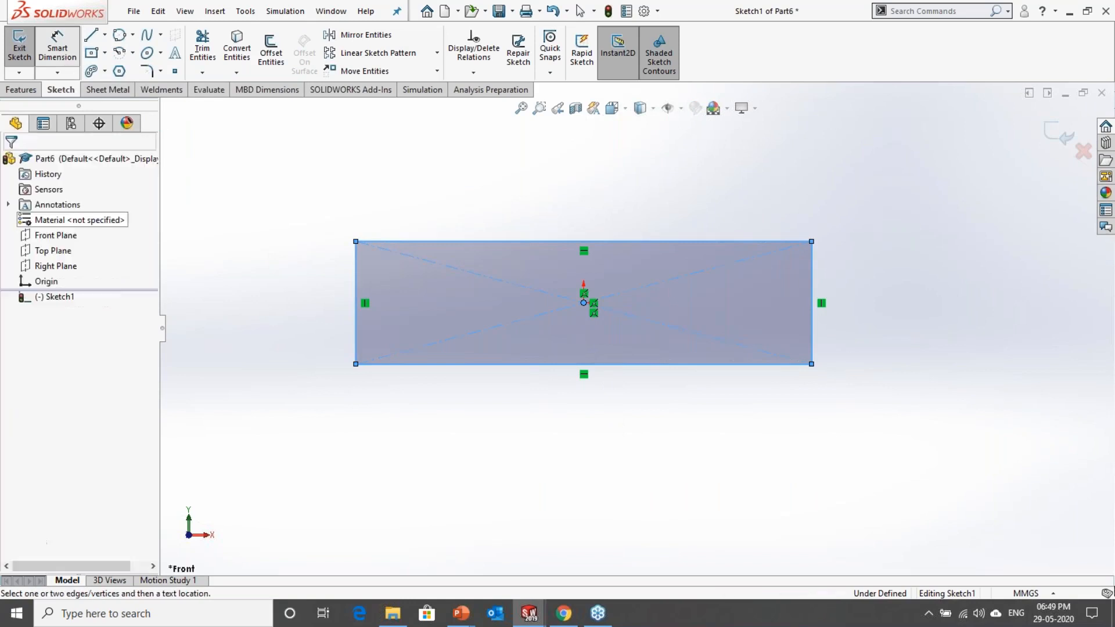
Step: Dimension the centre rectangle to 100 mm wide and 30 mm high
left_click(575, 365)
left_click(569, 409)
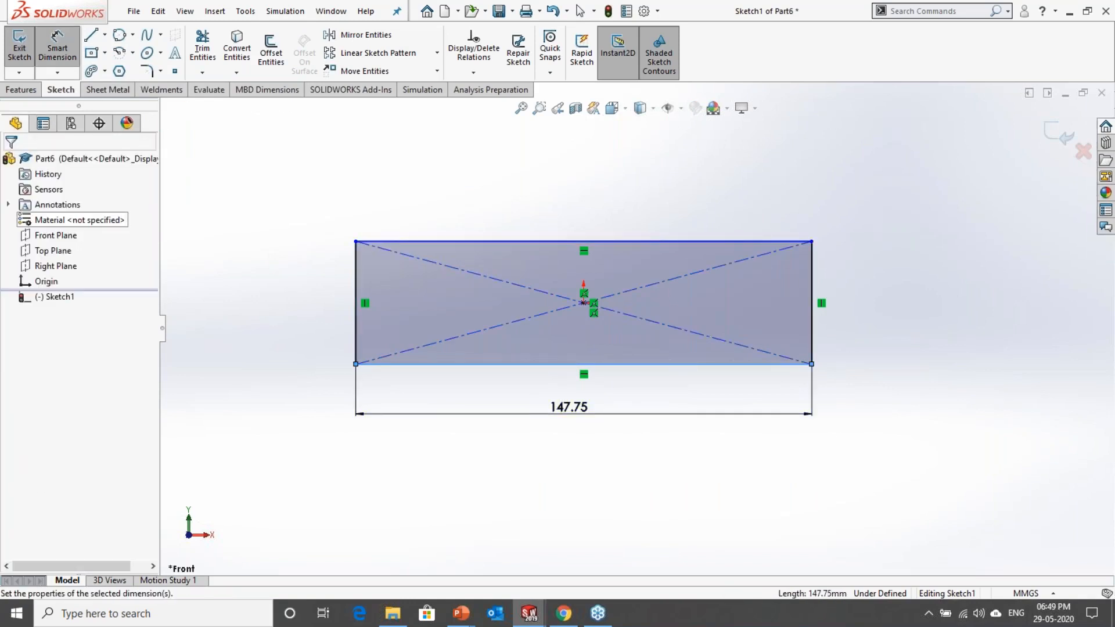
type("100")
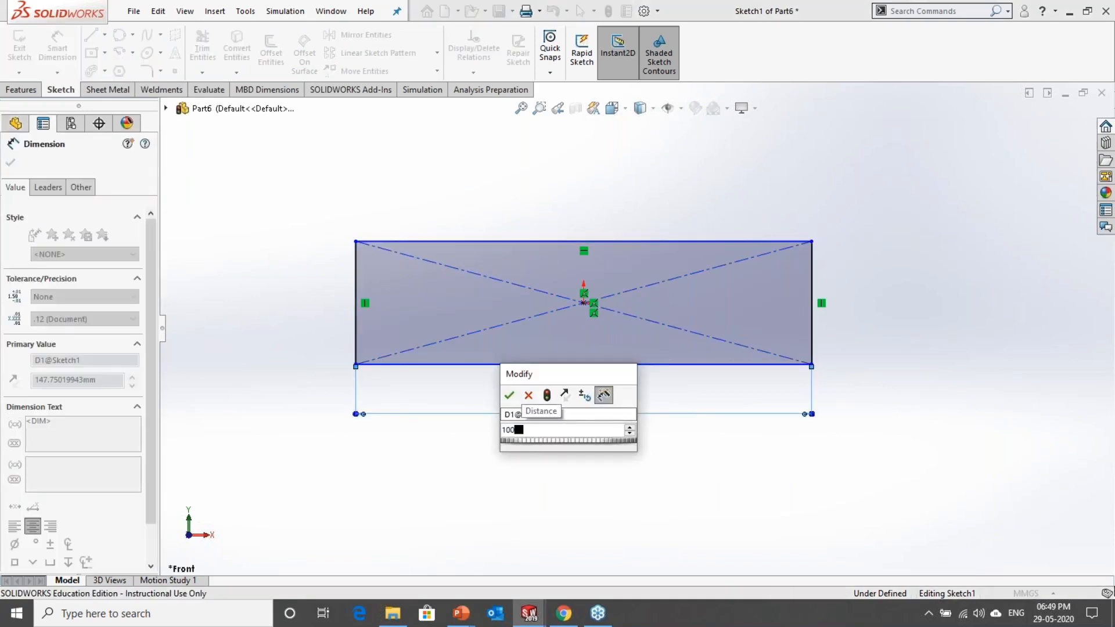
key("Return")
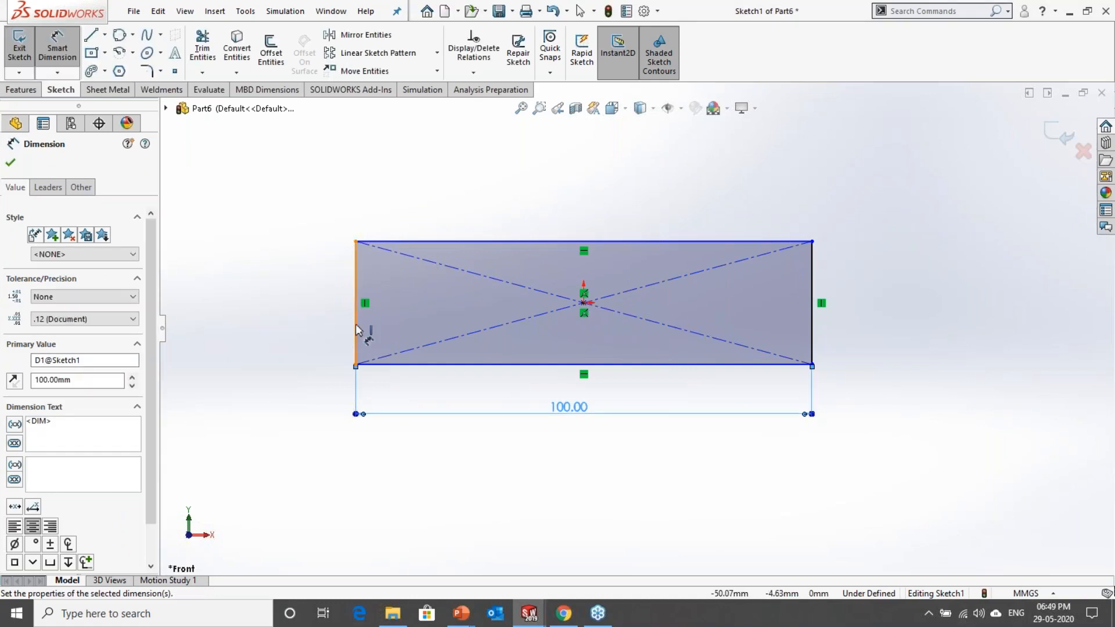
left_click(356, 329)
left_click(306, 311)
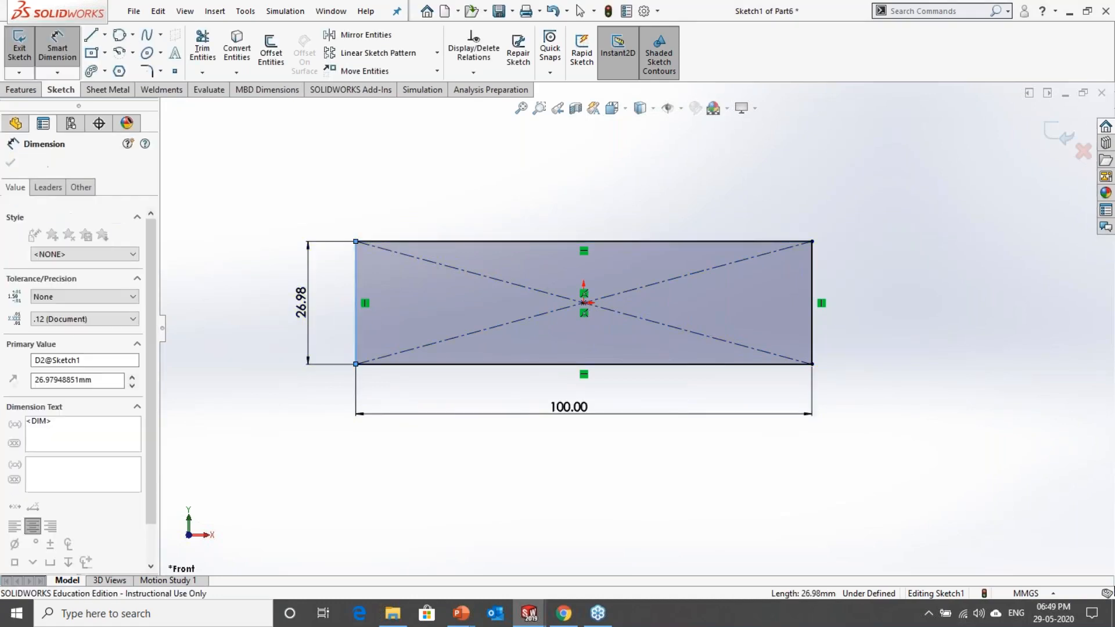
type("300")
key("Return")
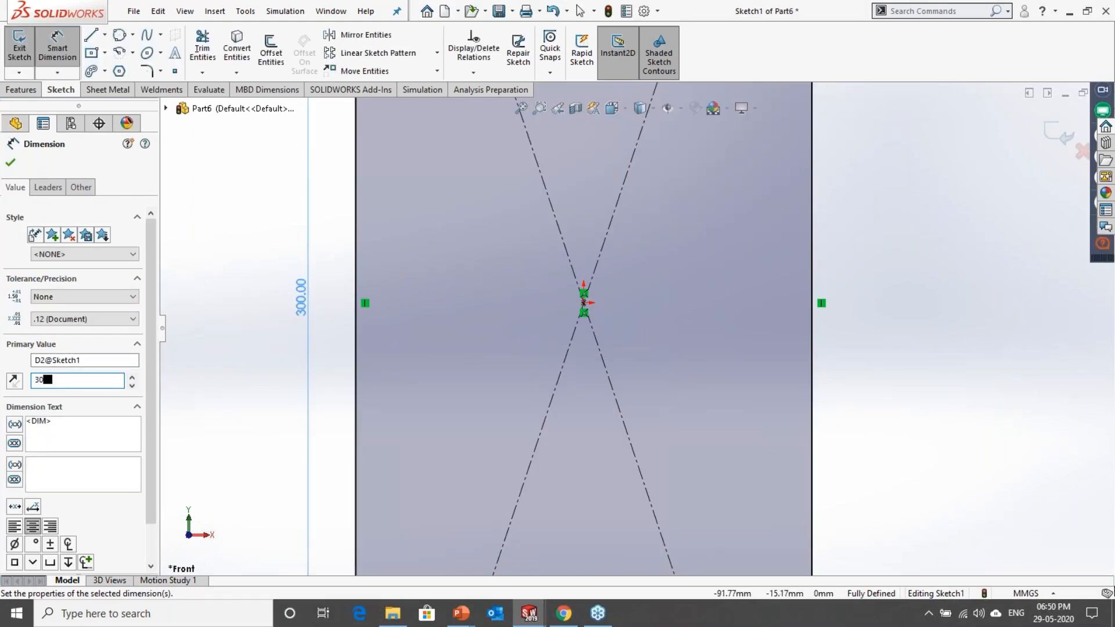
key("Return")
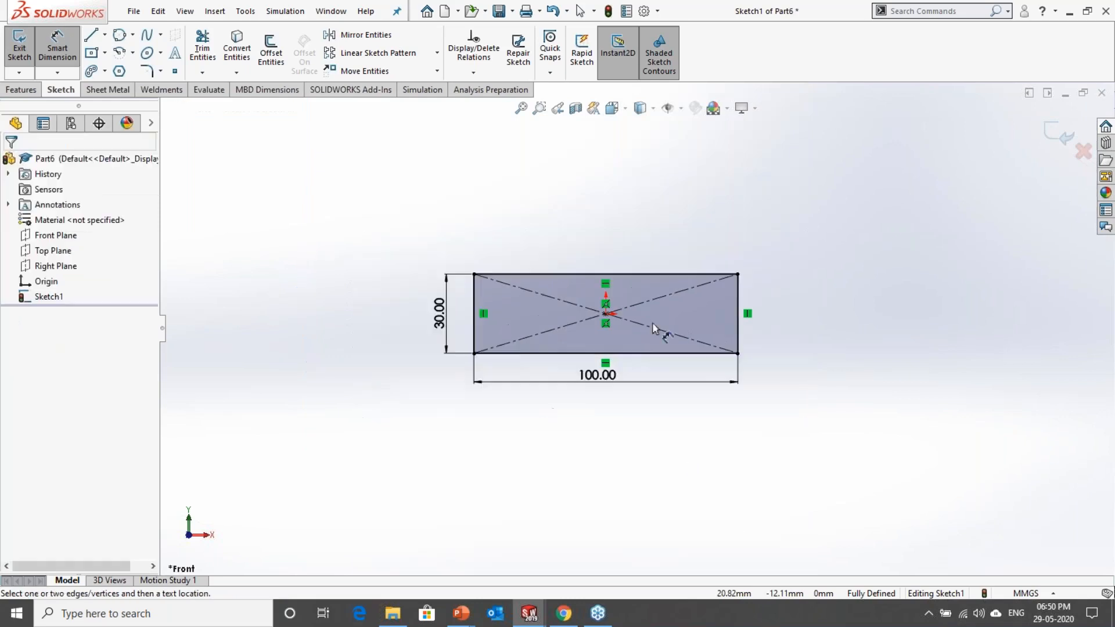
Step: Sketch a circle of about 35 mm radius above the rectangle, with its centre in line with the origin
left_click(133, 35)
left_click(148, 54)
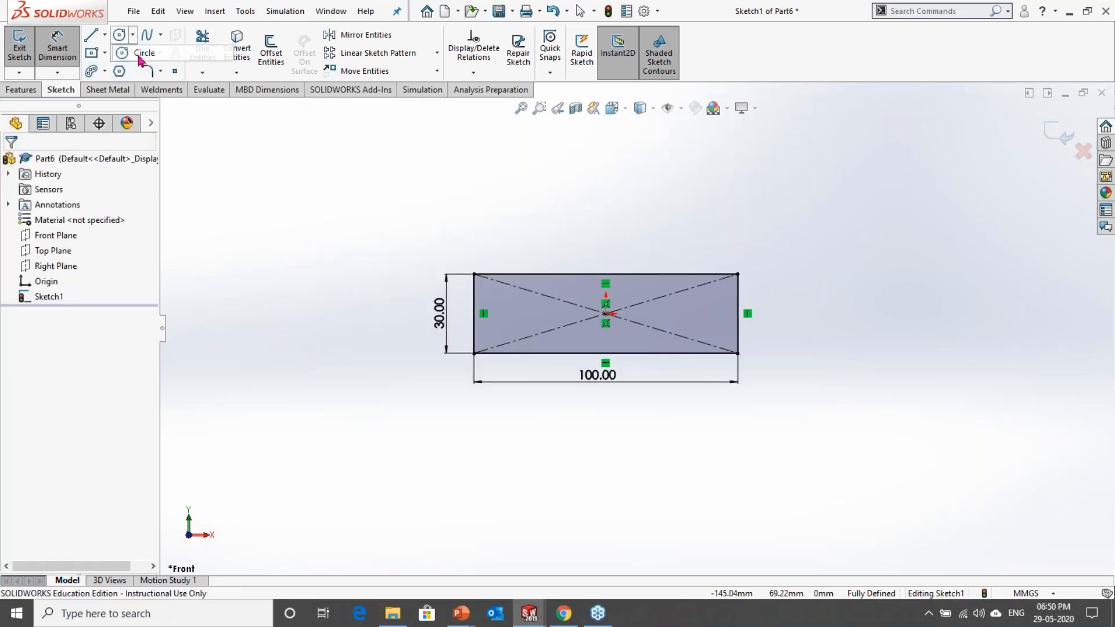
left_click(606, 174)
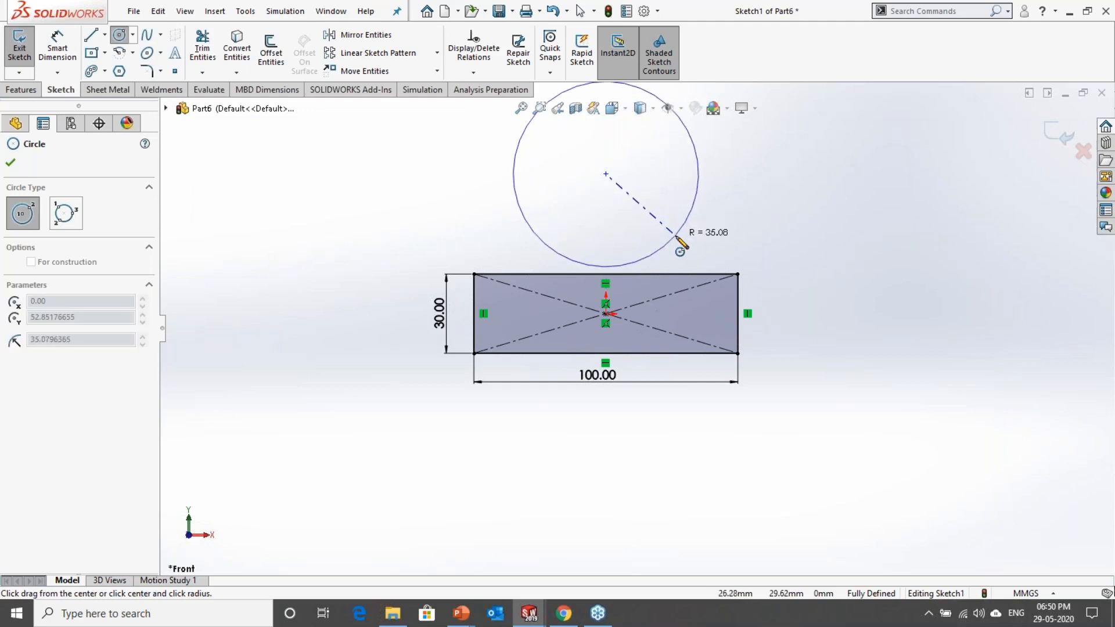
left_click(673, 240)
key("Escape")
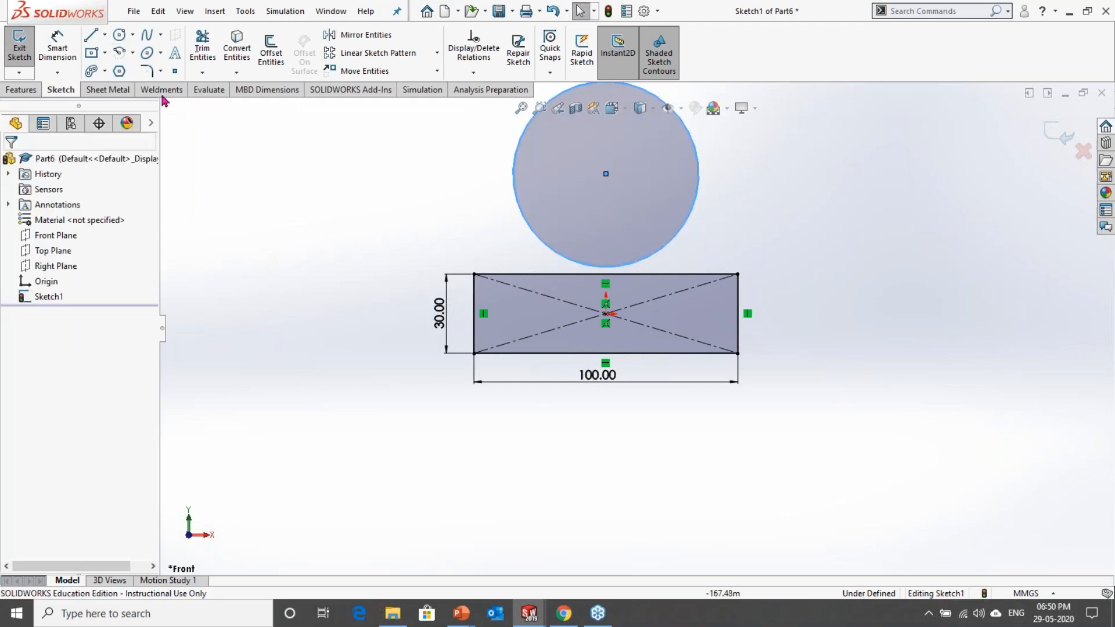
Step: Sketch a smaller concentric circle about 49 mm in diameter inside the first circle
key("s")
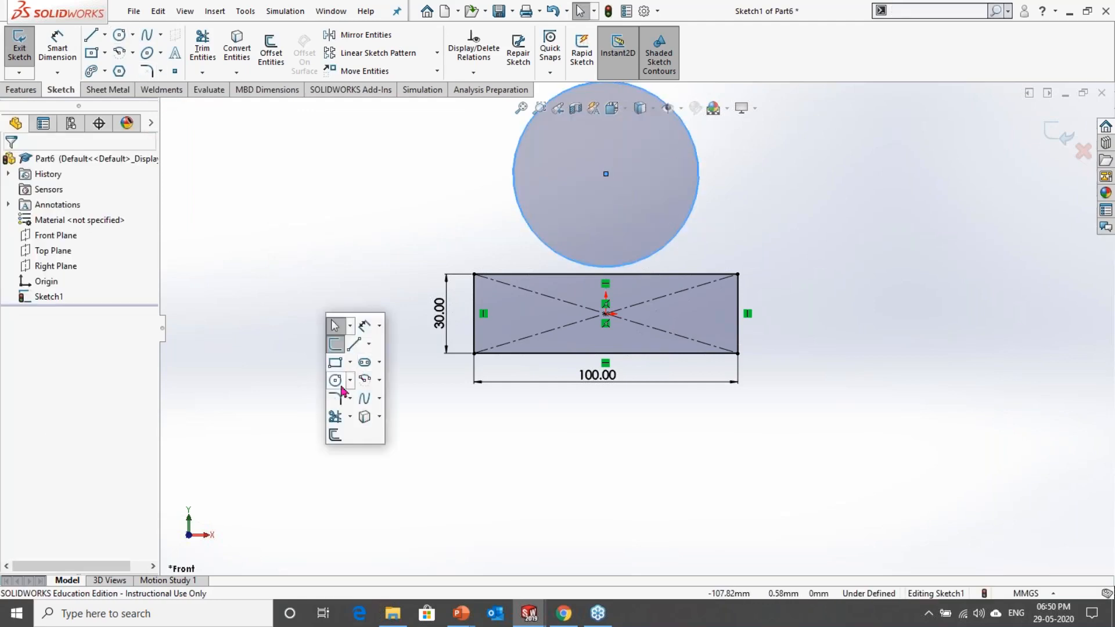
left_click(336, 381)
left_click(606, 174)
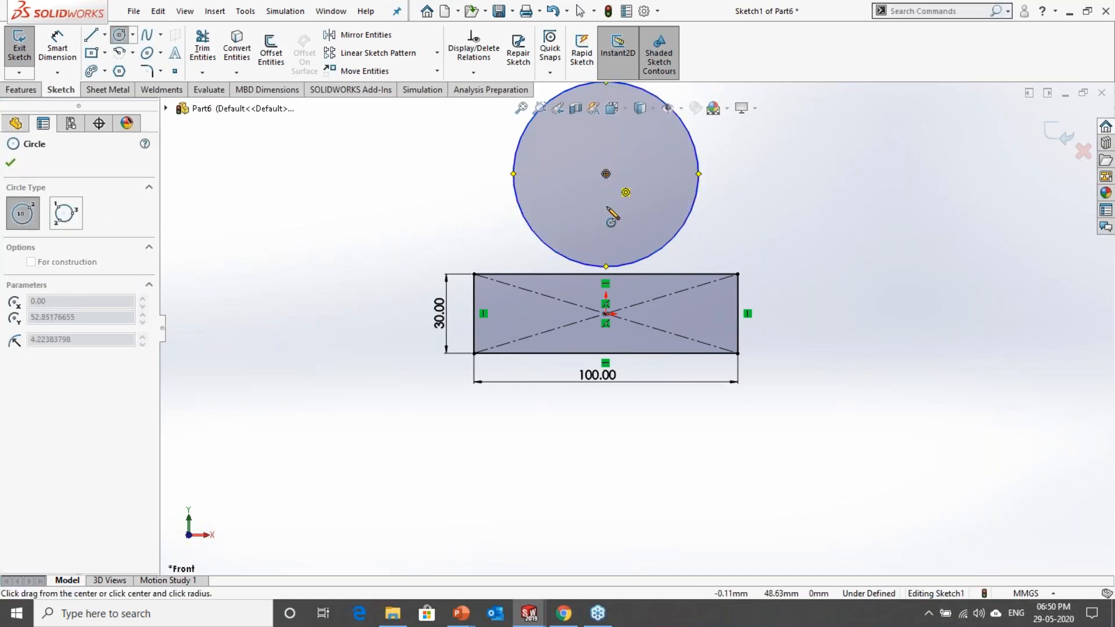
left_click(616, 237)
key("Escape")
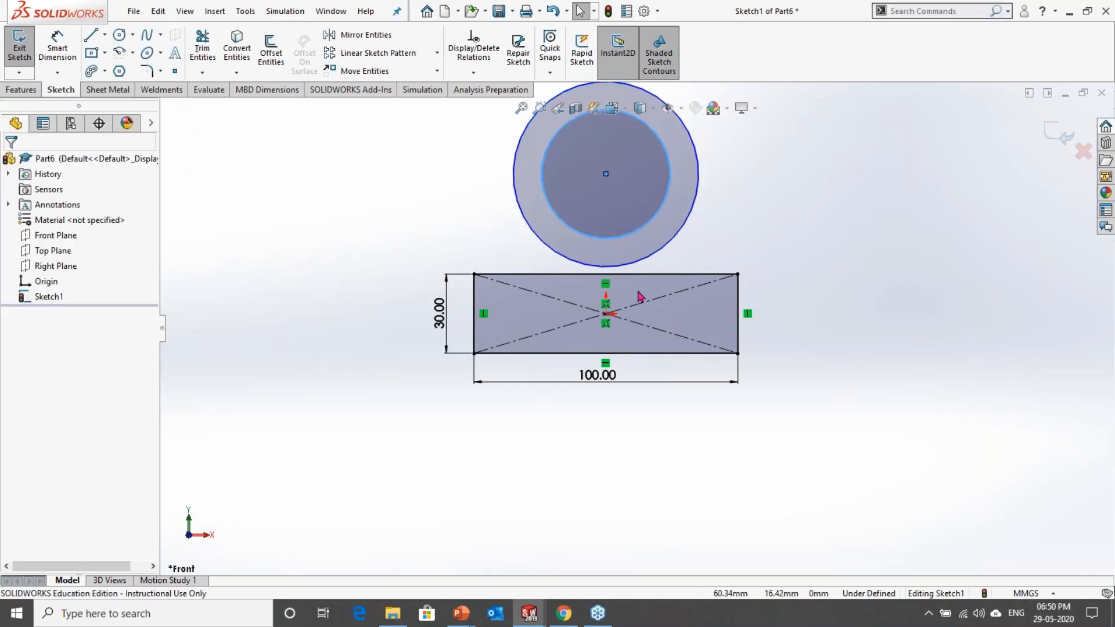
Step: Add a tangent relation between the outer circle and the rectangle's upper edge
scroll(602, 284, "down", 5)
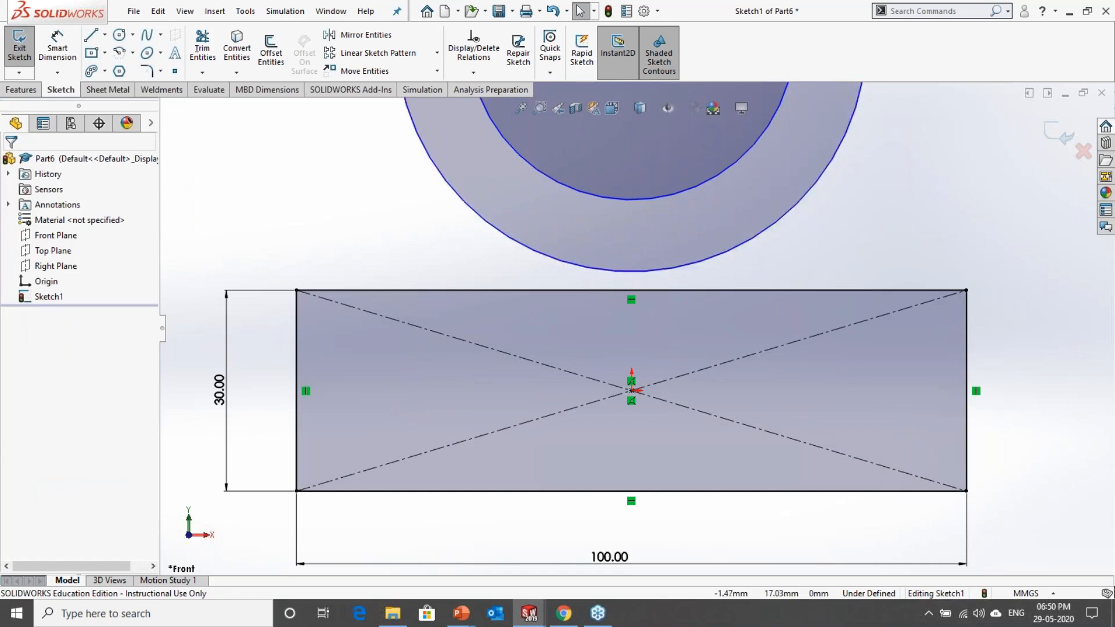
left_click(610, 295)
left_click(610, 296, "ctrl")
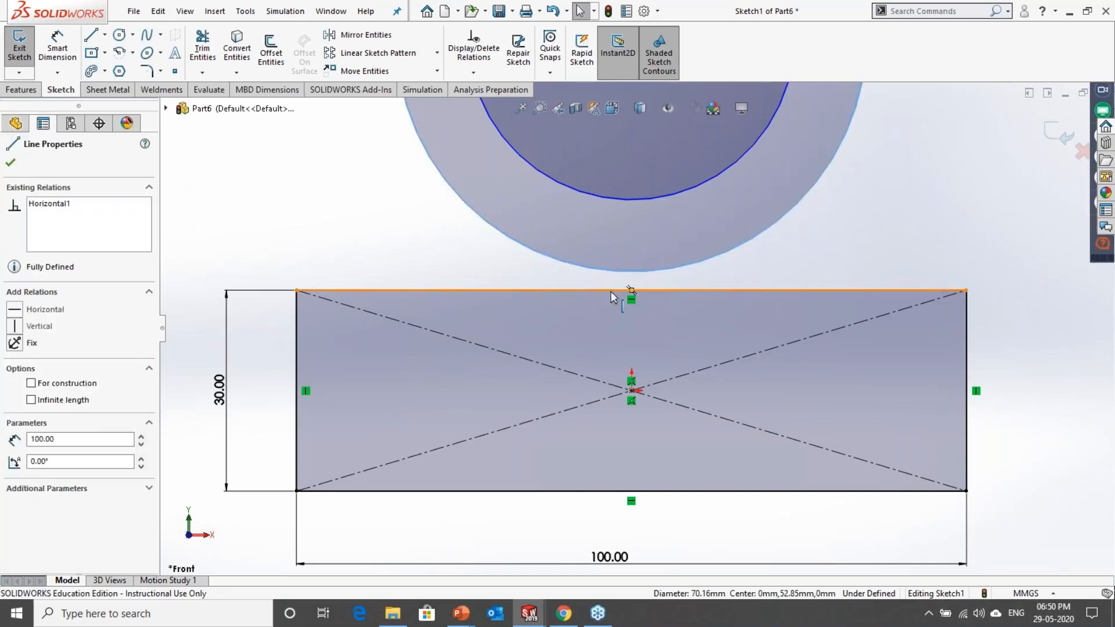
left_click(649, 249)
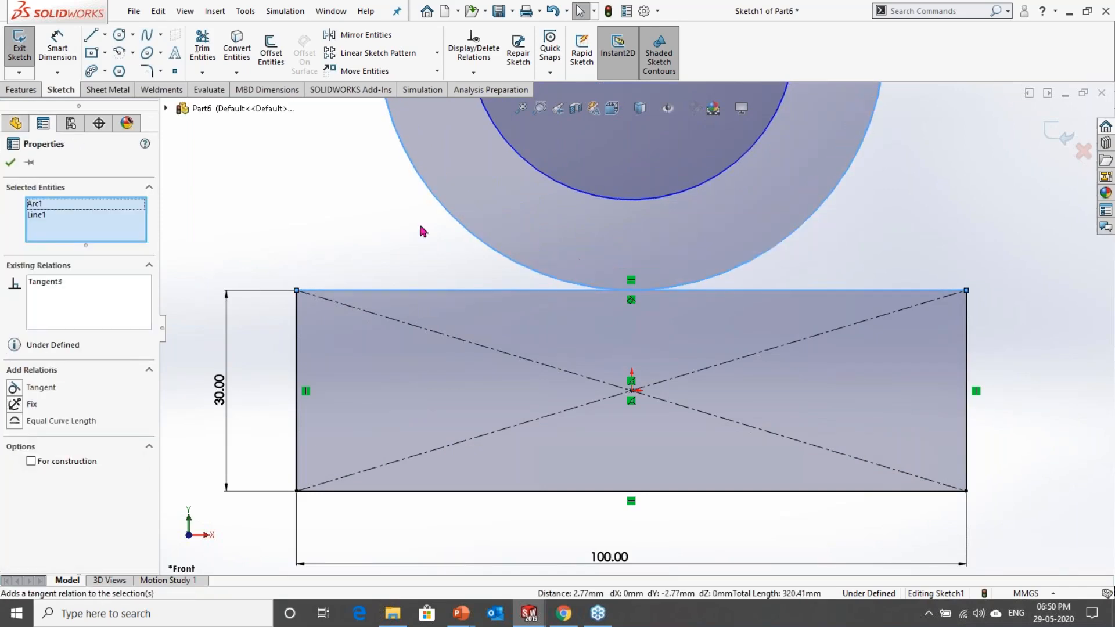
Step: Dimension the outer circle's diameter to 70 mm, placing the dimension beside the circle
key("f")
key("s")
left_click(499, 242)
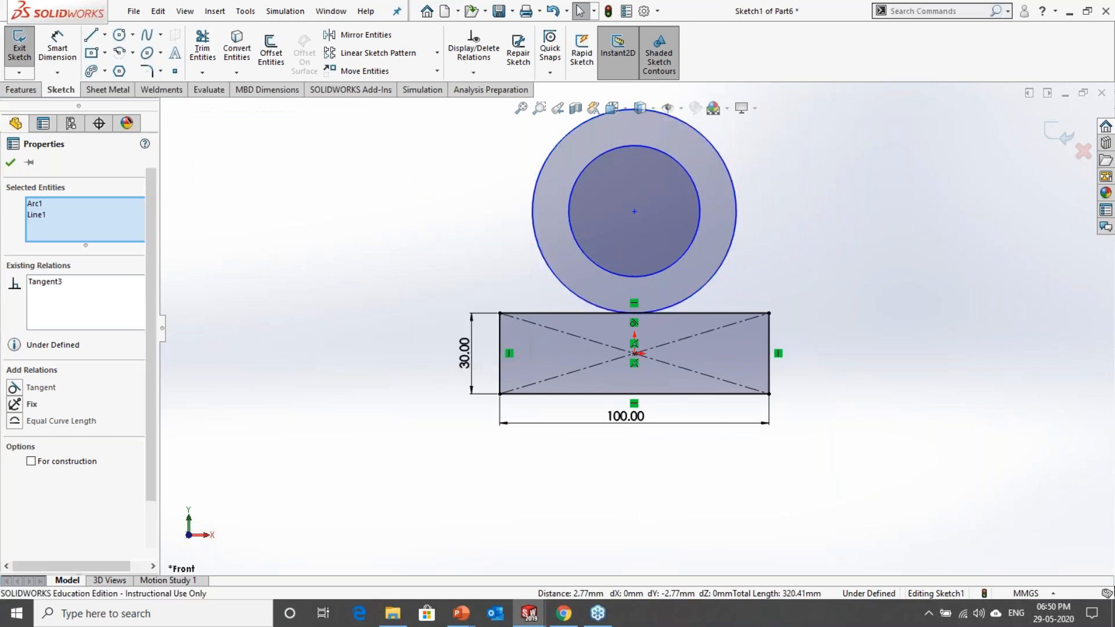
left_click(735, 187)
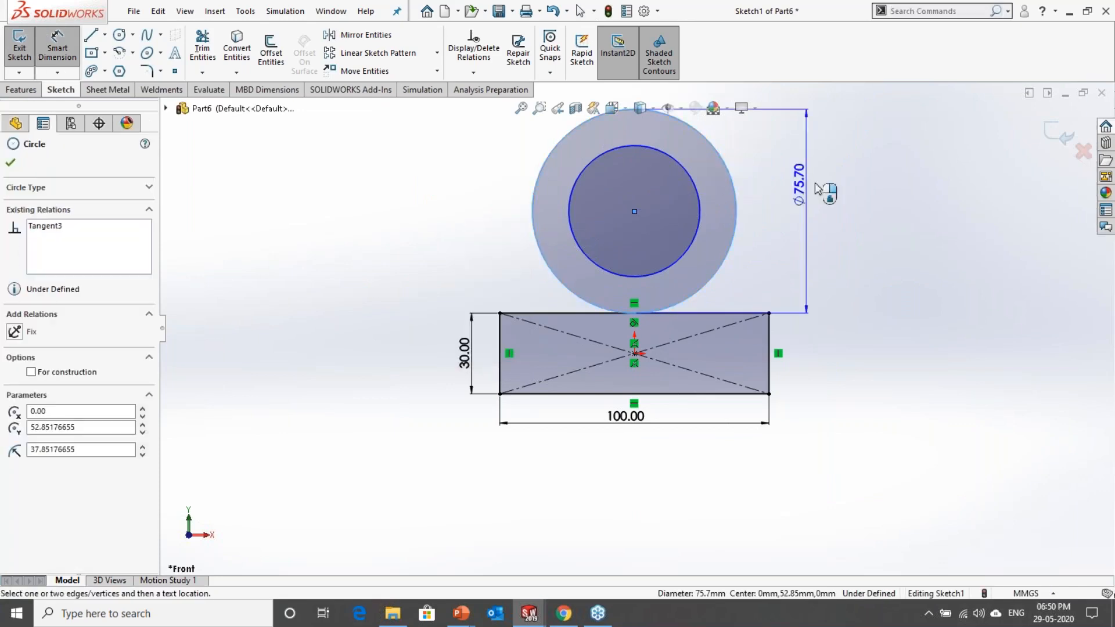
left_click(863, 185)
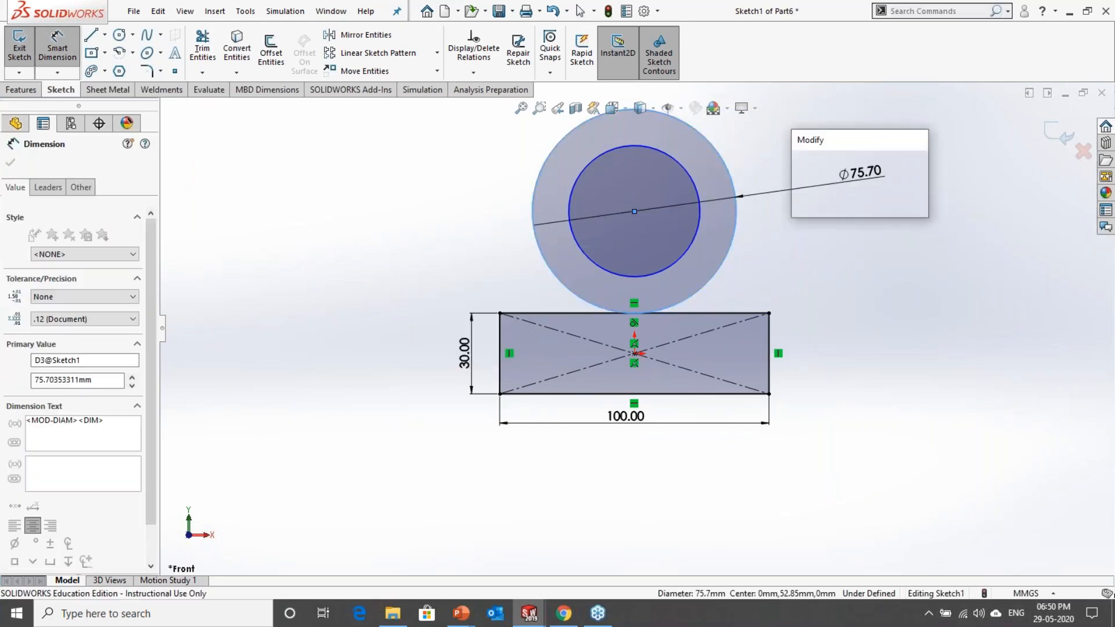
type("70")
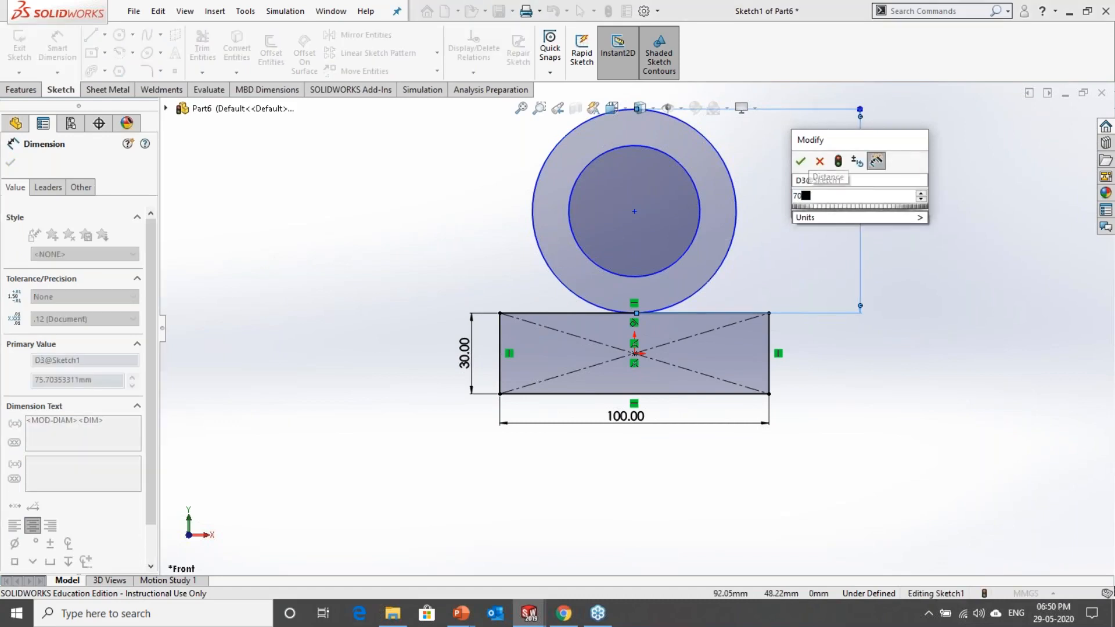
key("Return")
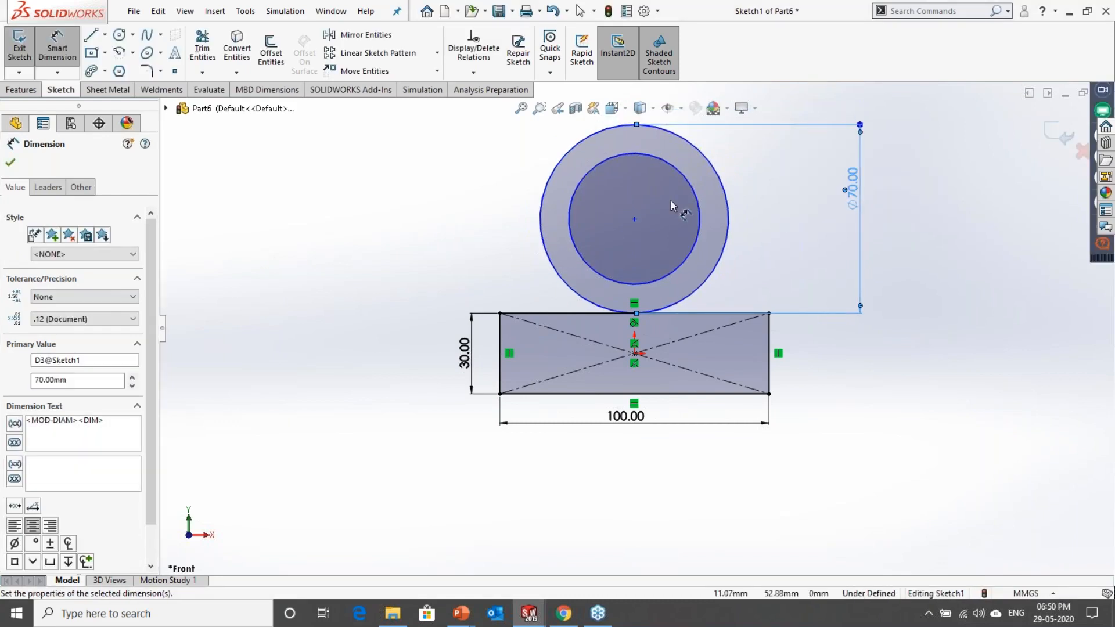
Step: Dimension the inner circle's diameter to 40 mm, placing the dimension between the outer circle and the 70 mm dimension
left_click(697, 203)
left_click(785, 216)
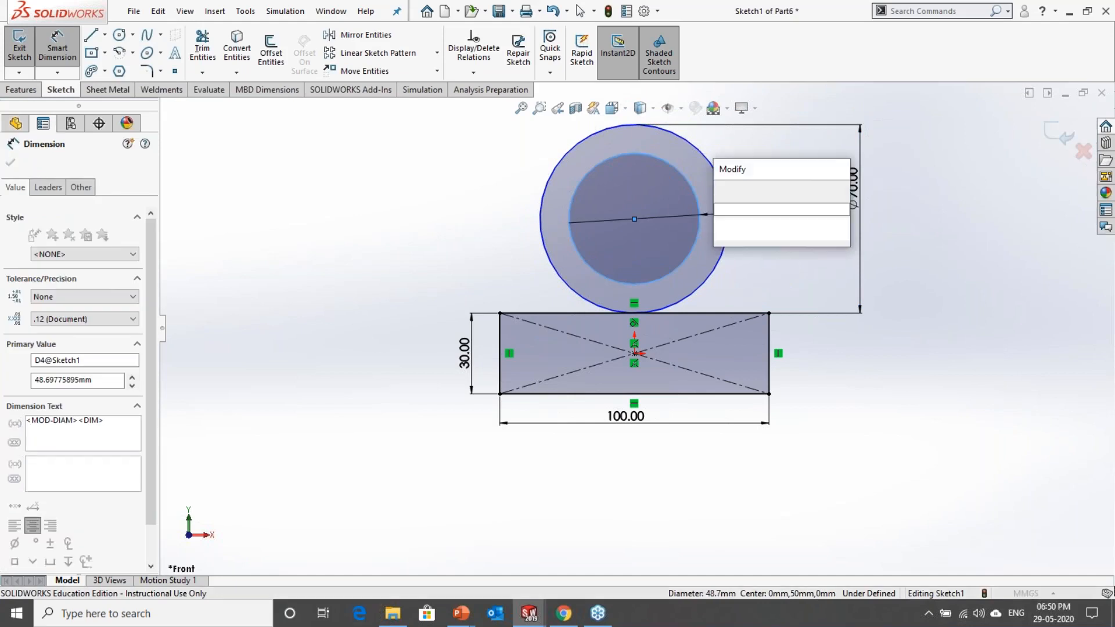
type("40")
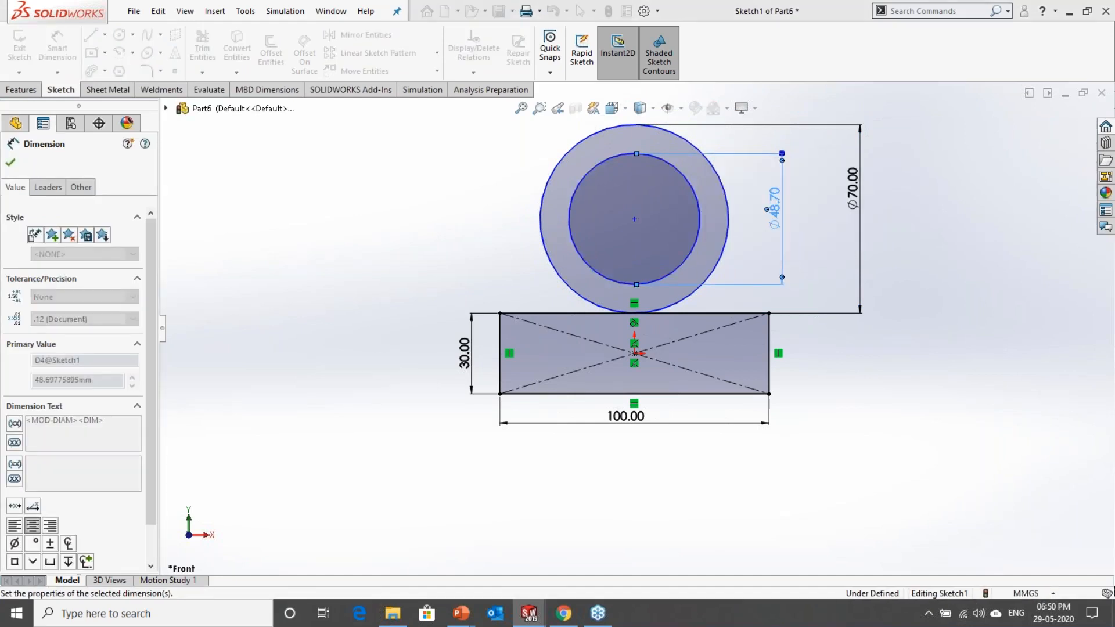
key("Return")
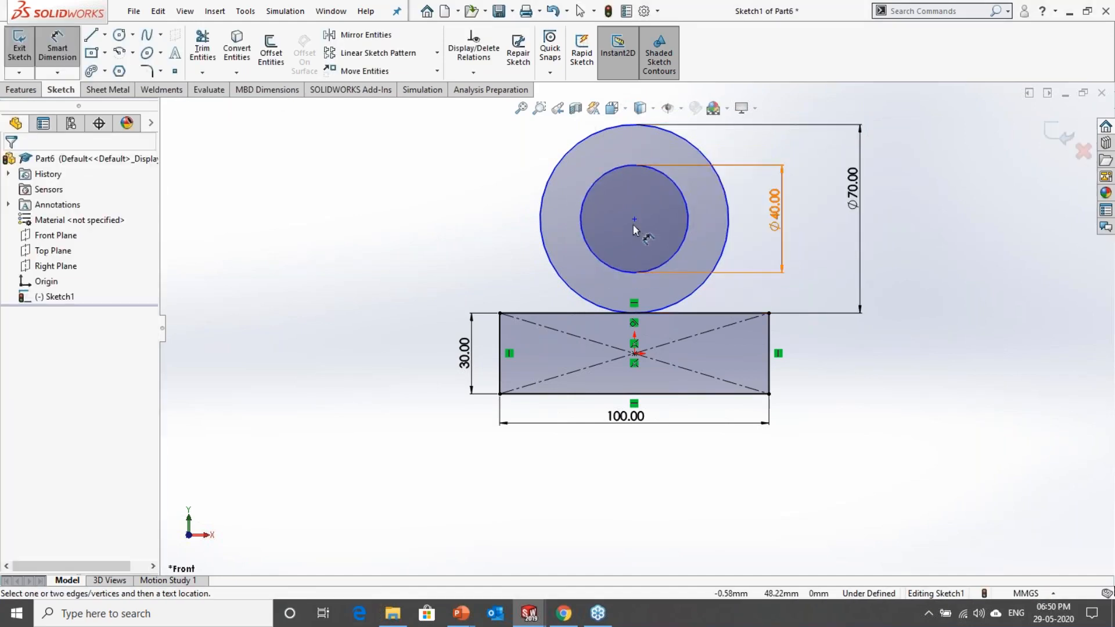
left_click(586, 241)
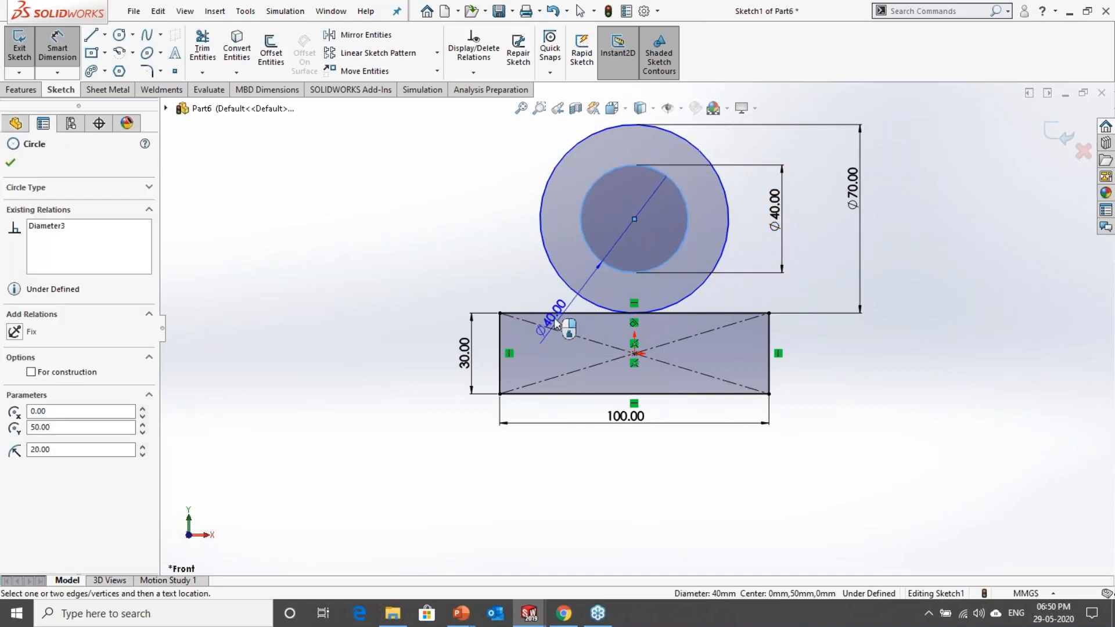
left_click(550, 313)
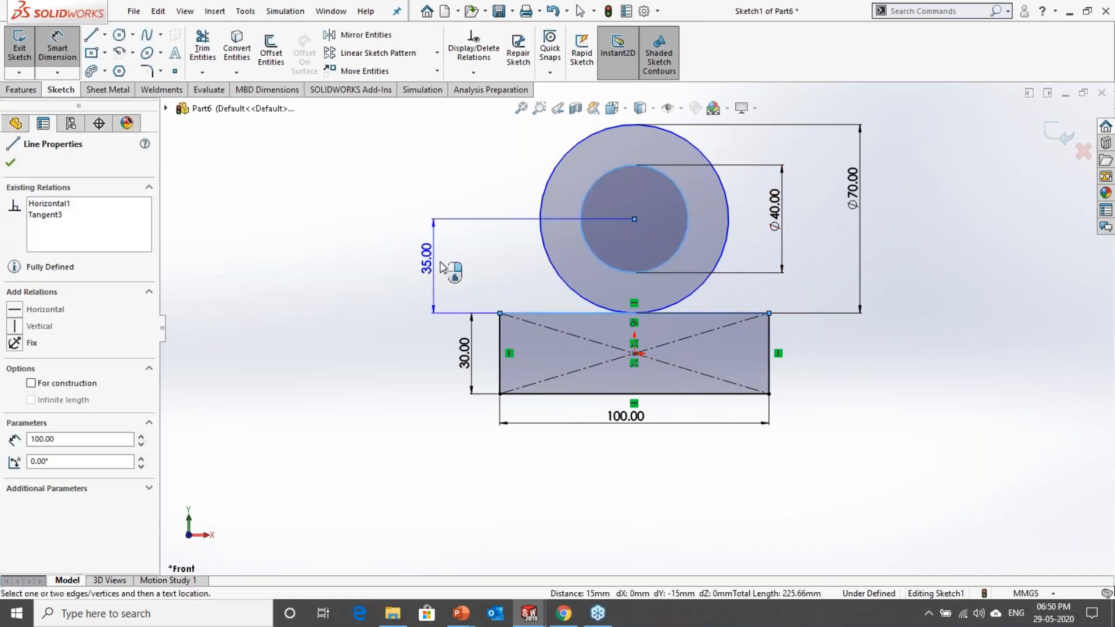
left_click(472, 266)
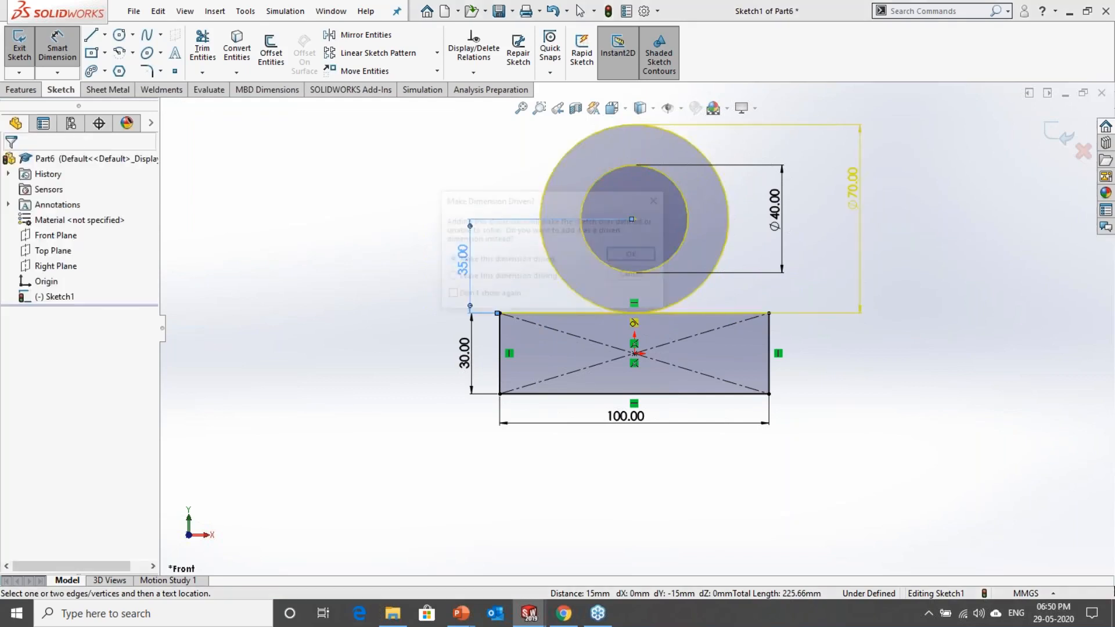
key("Escape")
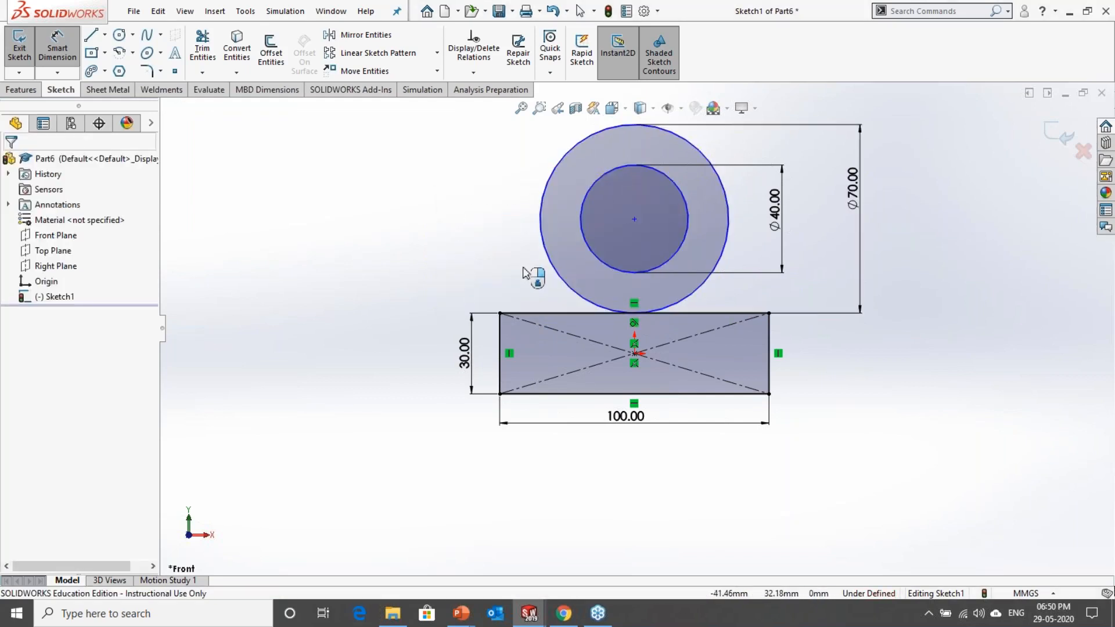
key("Escape")
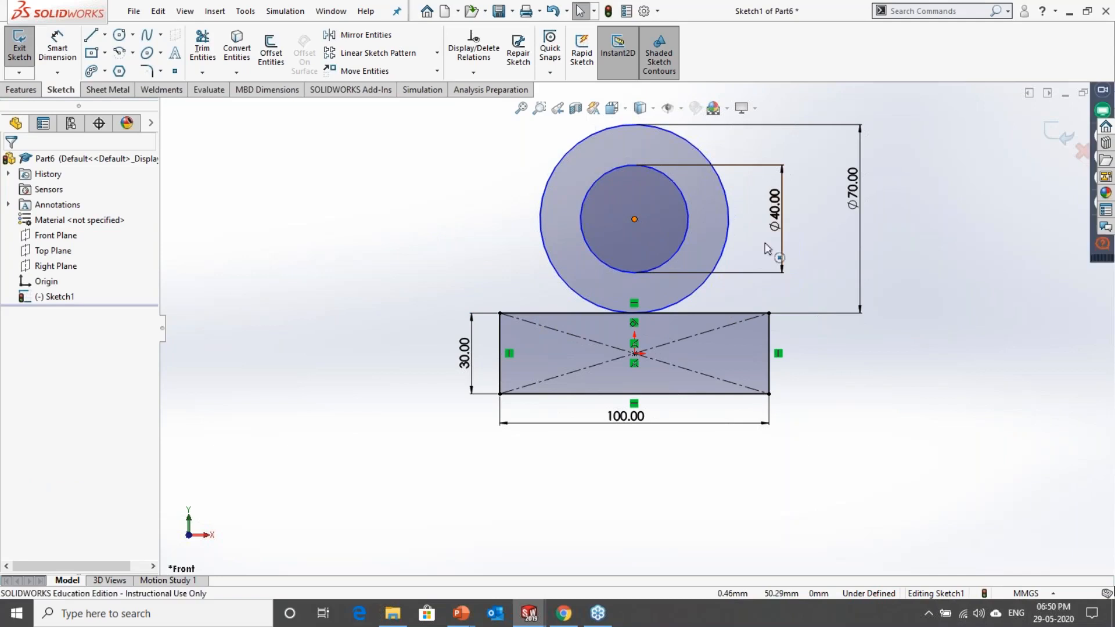
Step: Move the concentric circles sideways along the rectangle's upper edge, and constrain their centre vertical to the origin
left_click_drag(634, 219, 862, 248)
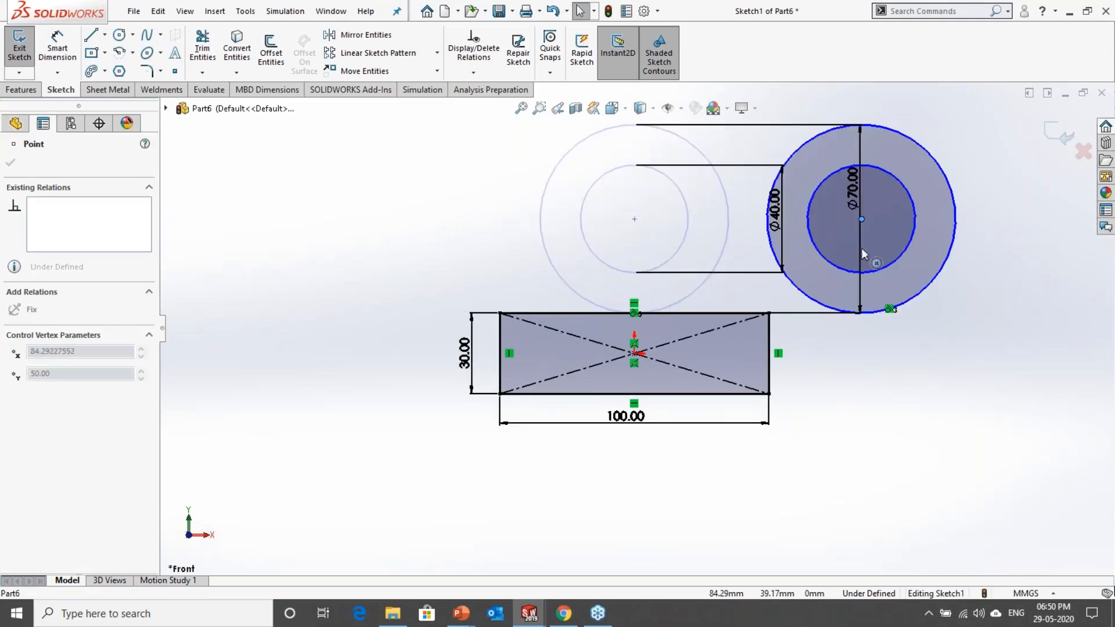
left_click(634, 353)
left_click(862, 219, "ctrl")
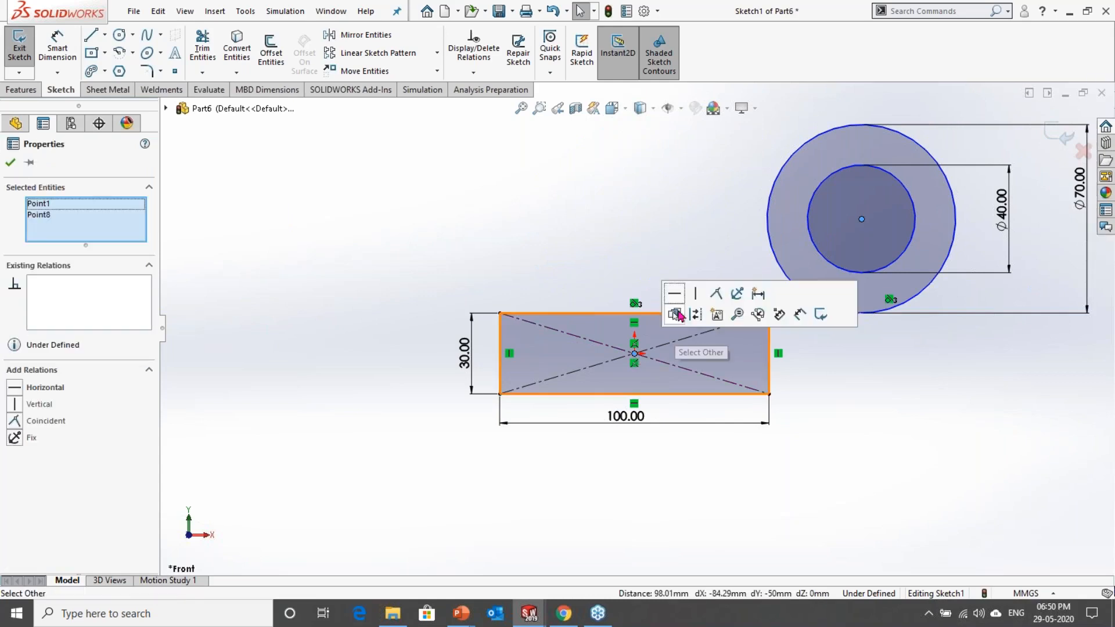
left_click(702, 308)
left_click(504, 269)
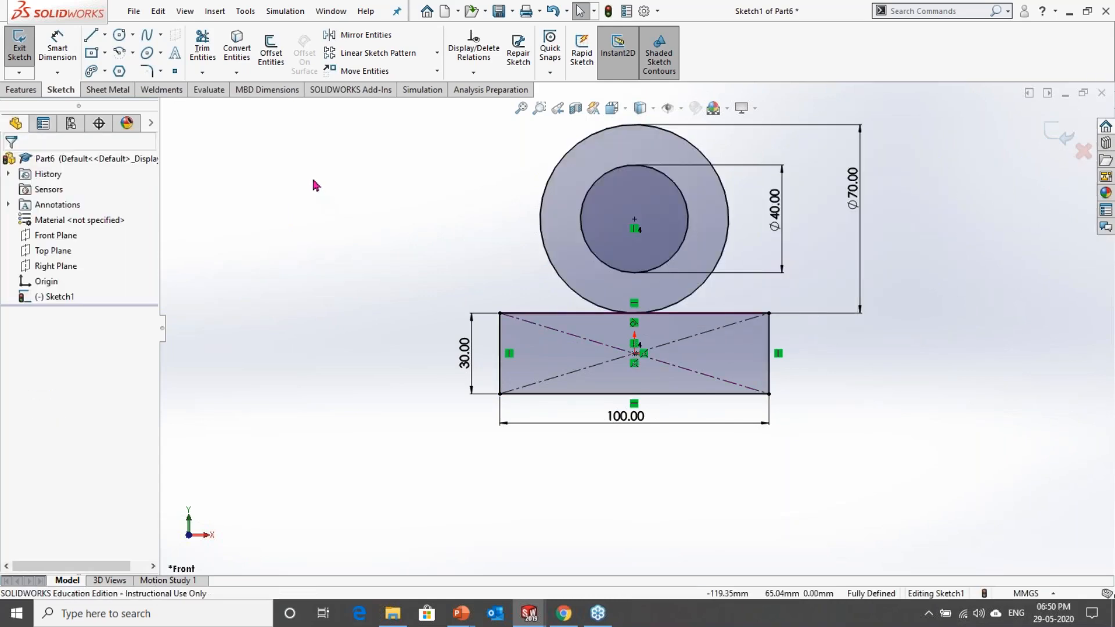
Step: Sketch a line about 44 mm long from the rectangle's upper-right corner to the outer circle's right side
key("l")
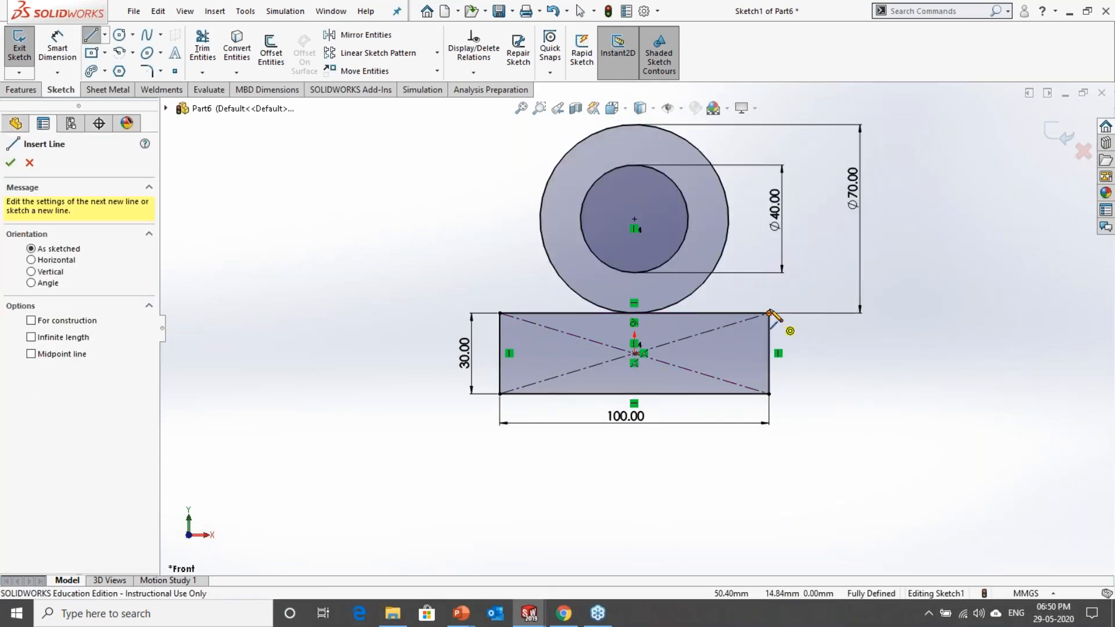
left_click(769, 313)
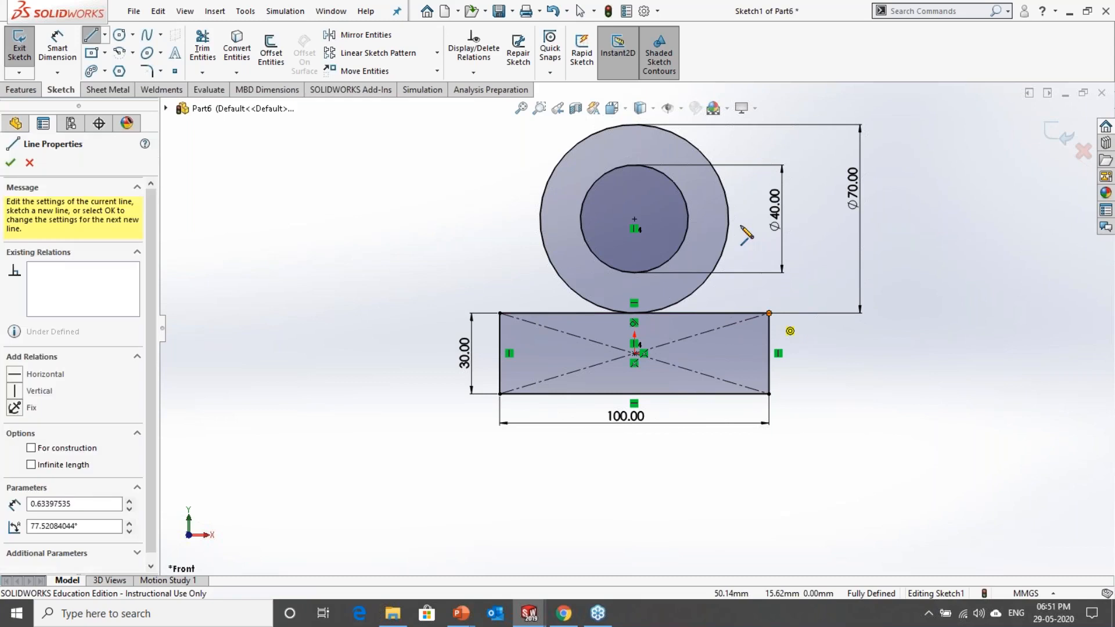
double_click(727, 199)
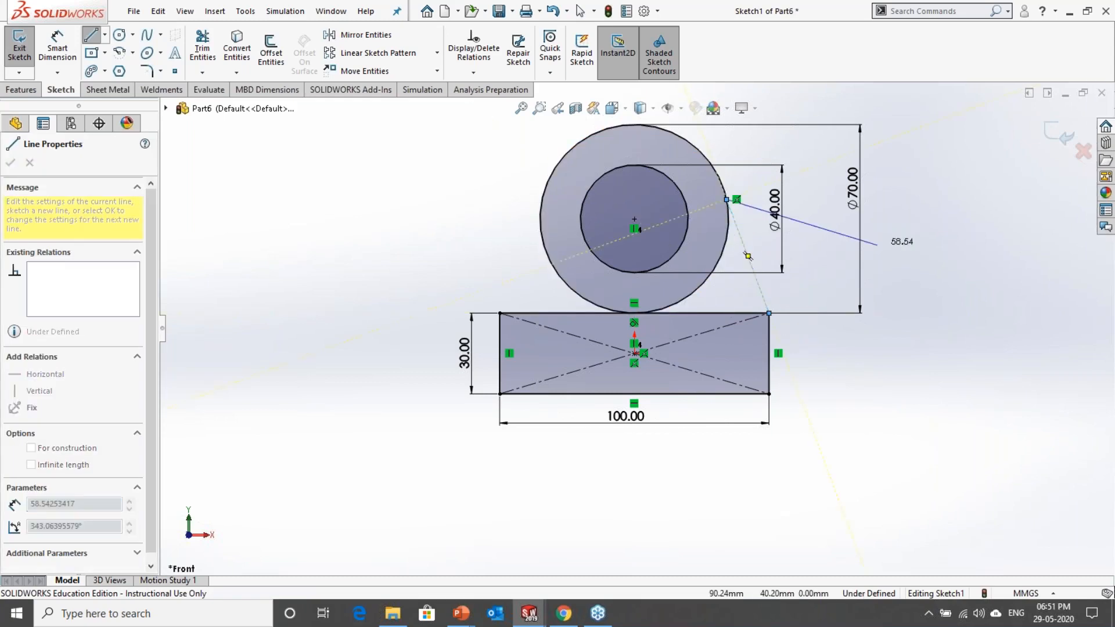
key("Escape")
Step: Sketch a line about 44 mm long from the rectangle's upper-left corner to the outer circle's left side
key("l")
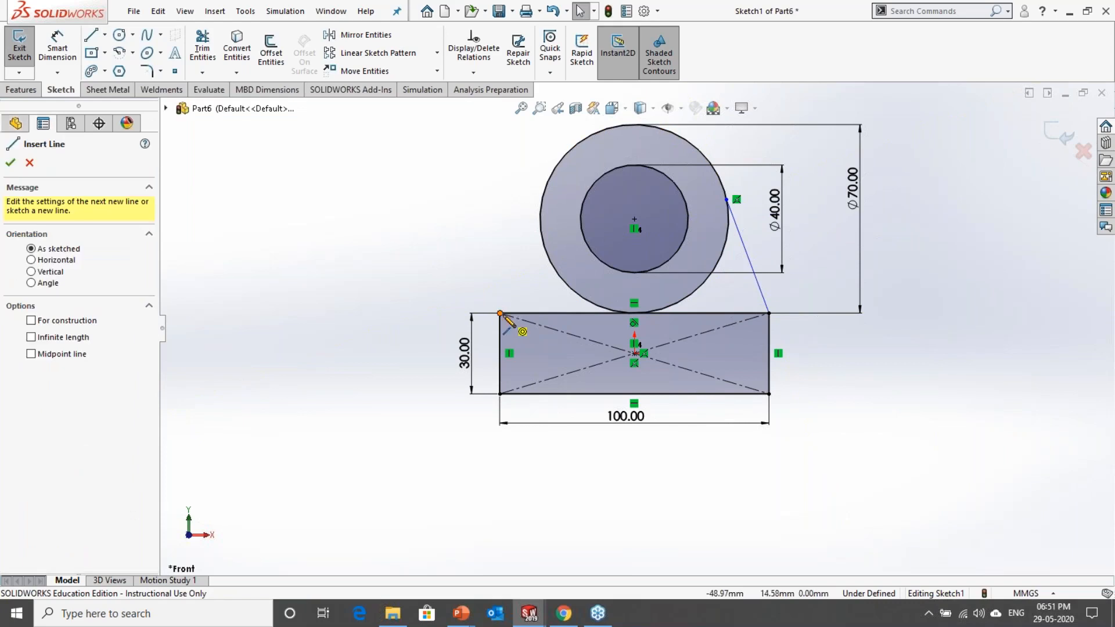
left_click(500, 314)
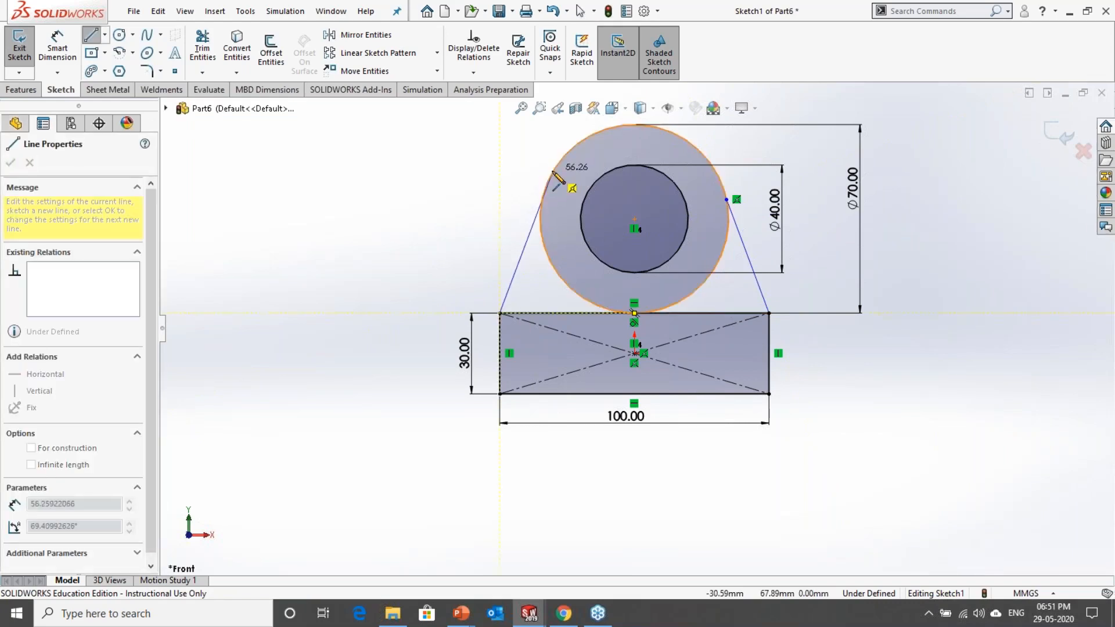
left_click(542, 200)
key("Escape")
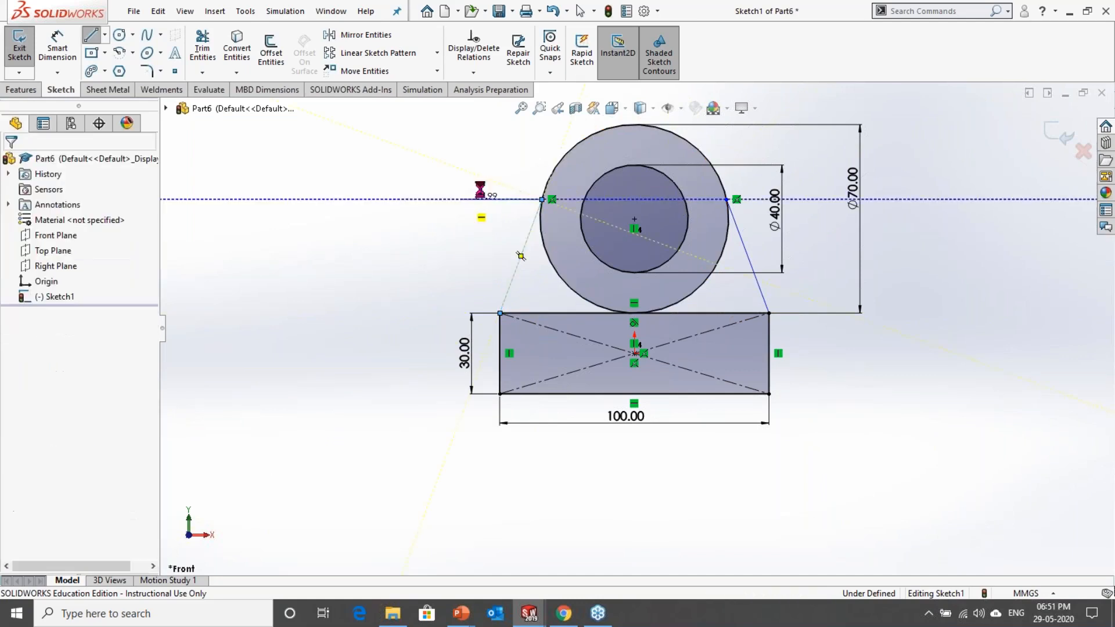
Step: Make the left side line tangent to the outer circle
scroll(459, 157, "down", 3)
left_click_drag(580, 256, 567, 211)
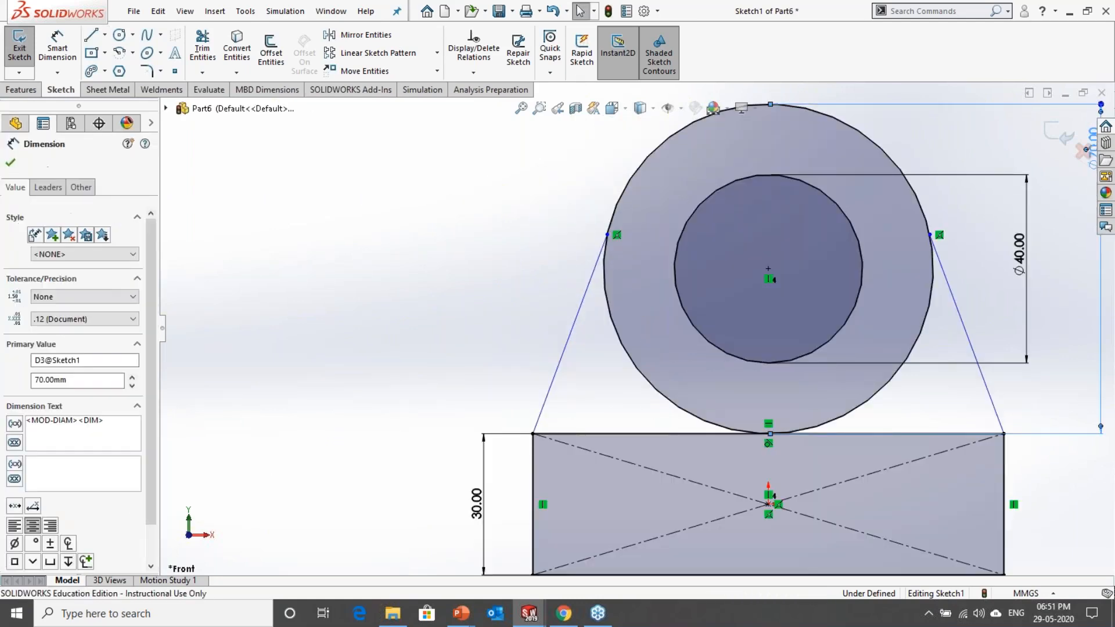
left_click(608, 234)
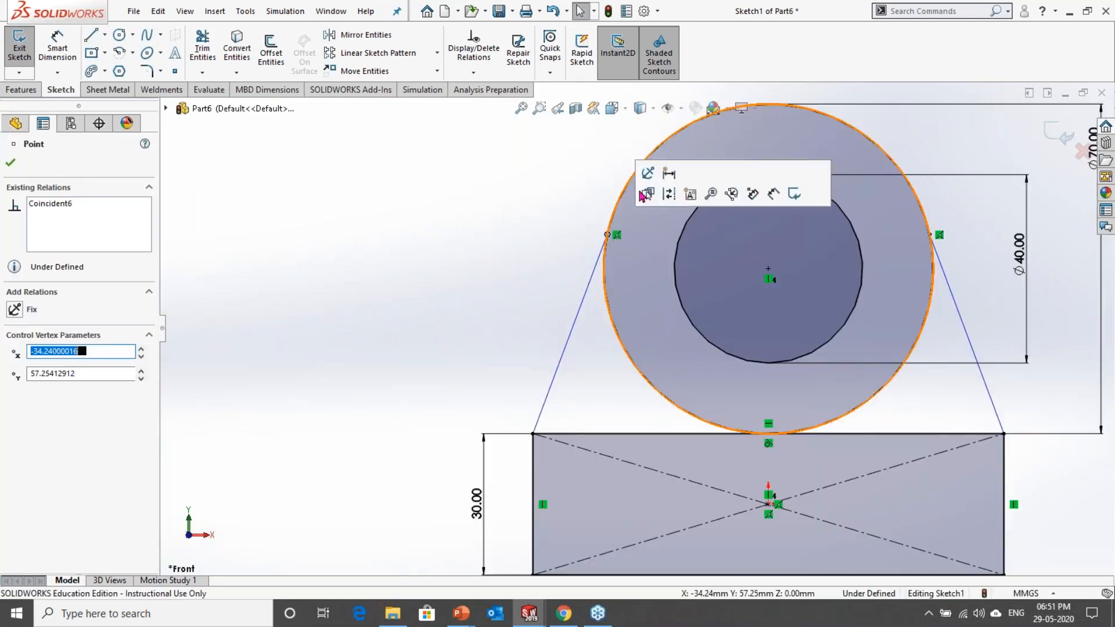
left_click(609, 285, "ctrl")
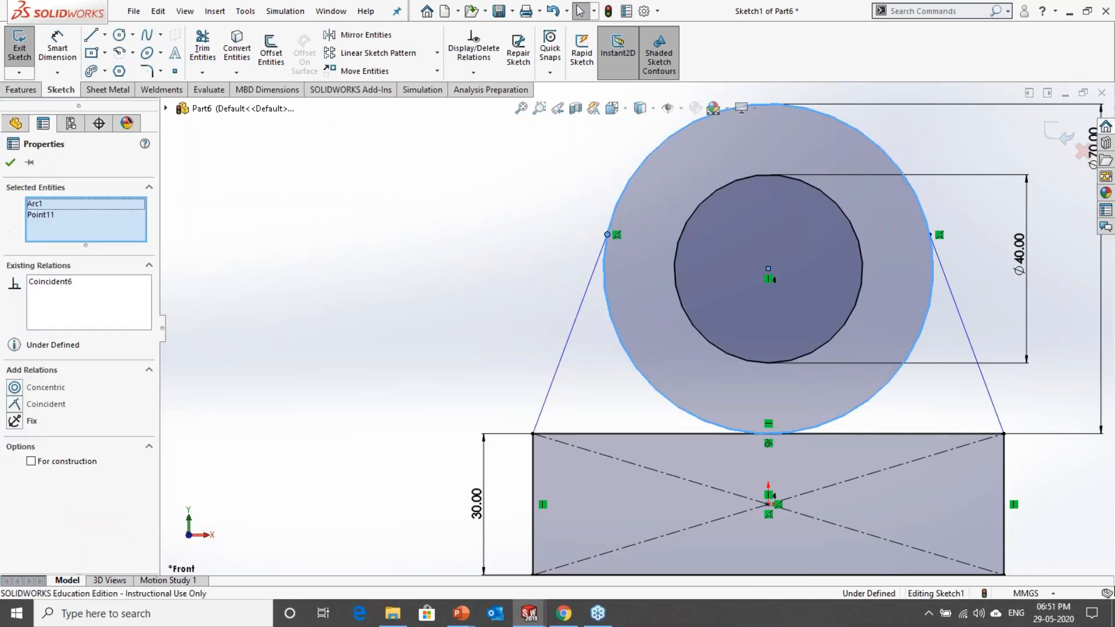
left_click(600, 258)
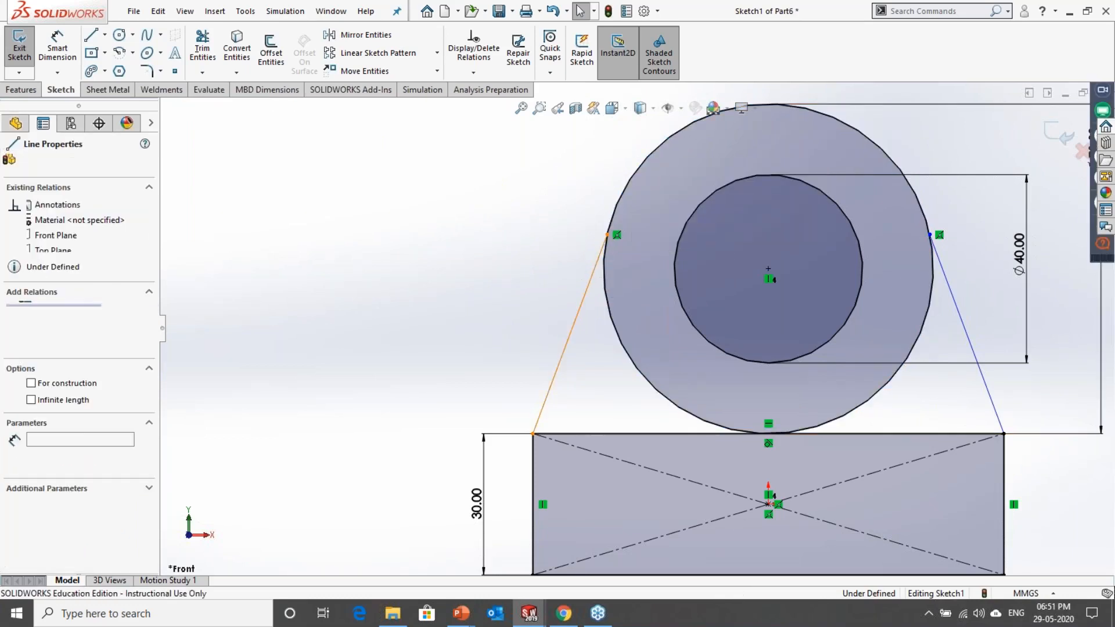
left_click(608, 281, "ctrl")
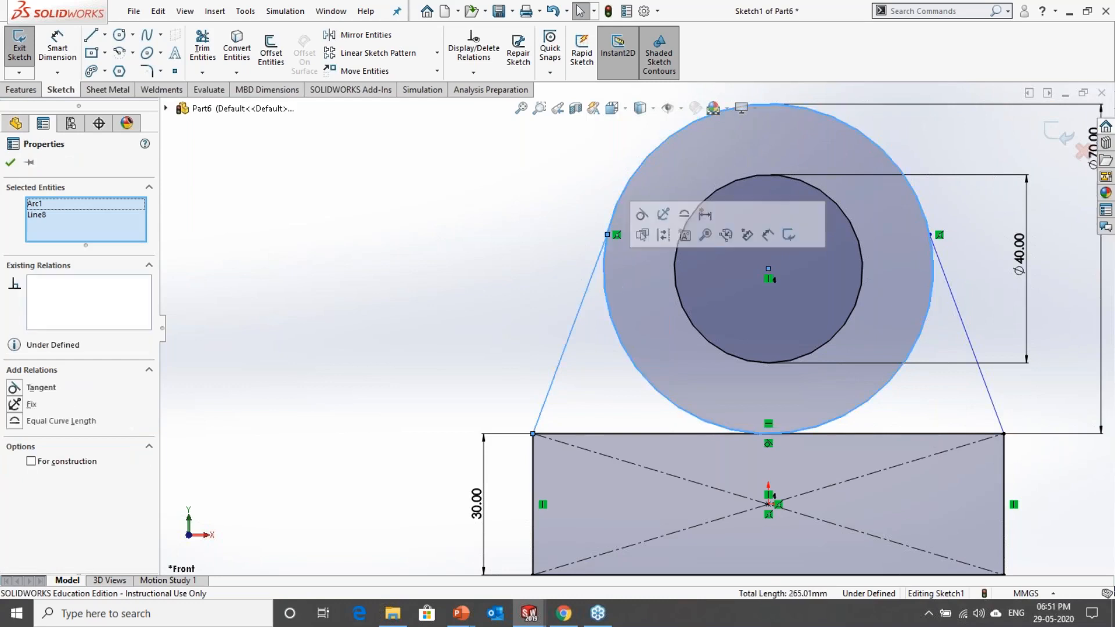
left_click(641, 214)
left_click(525, 239)
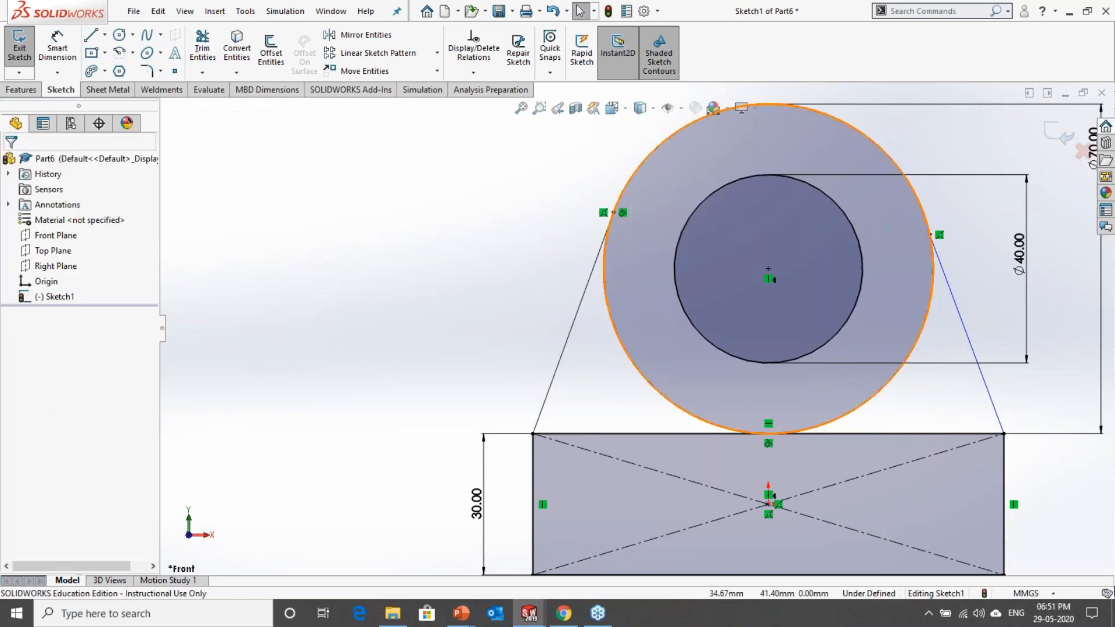
Step: Make the right side line tangent to the outer circle
left_click(947, 294)
left_click(931, 302, "ctrl")
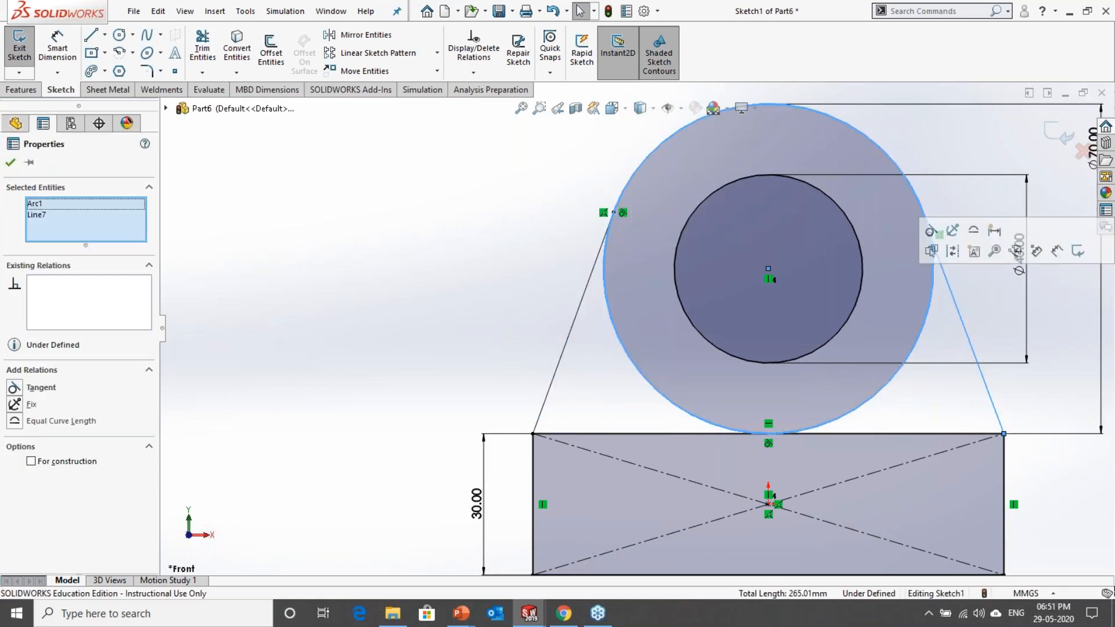
left_click(931, 231)
left_click(938, 328)
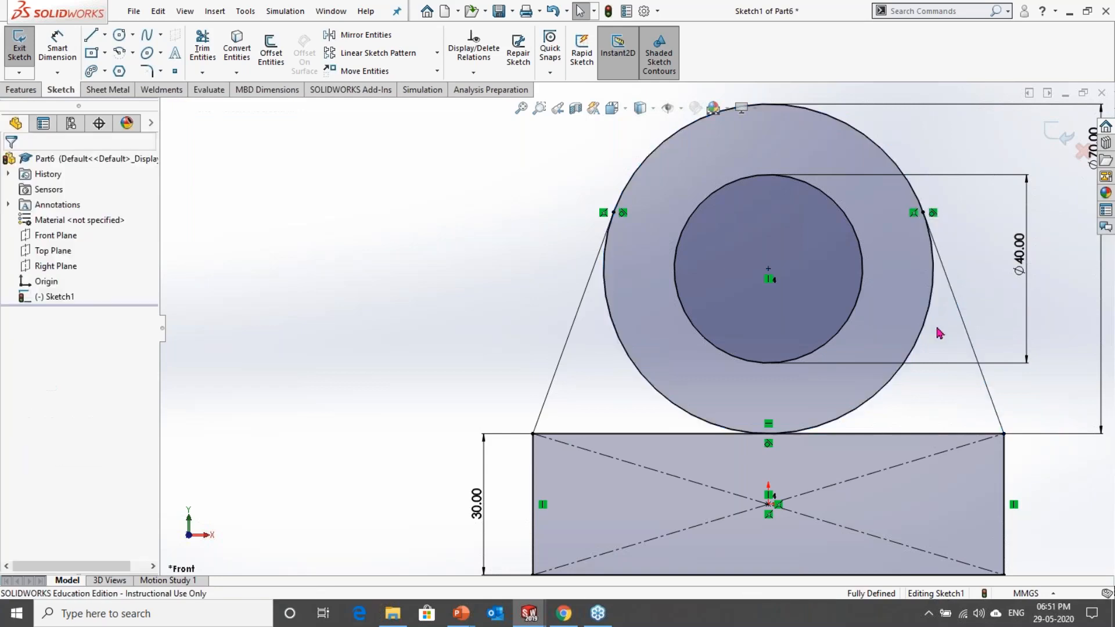
scroll(637, 329, "up", 3)
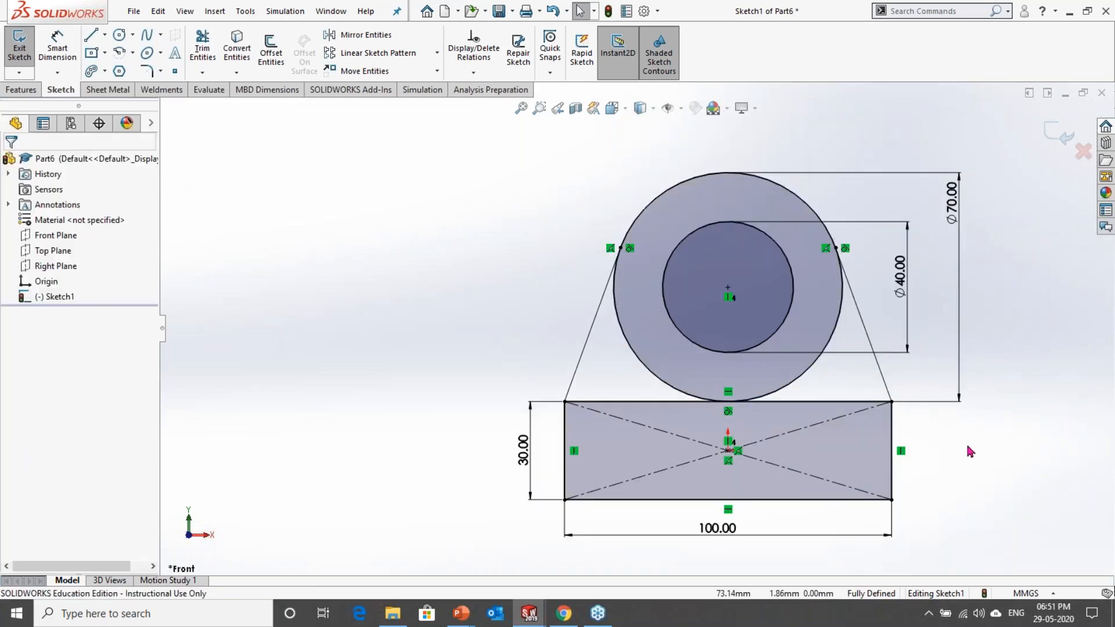
scroll(970, 451, "up", 2)
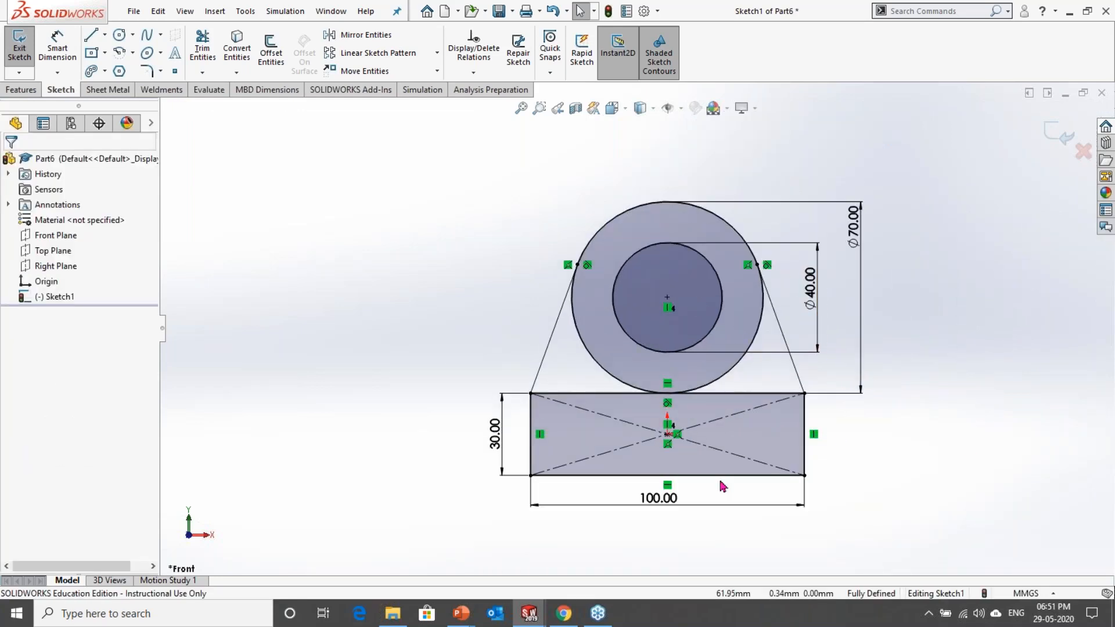
scroll(625, 527, "down", 3)
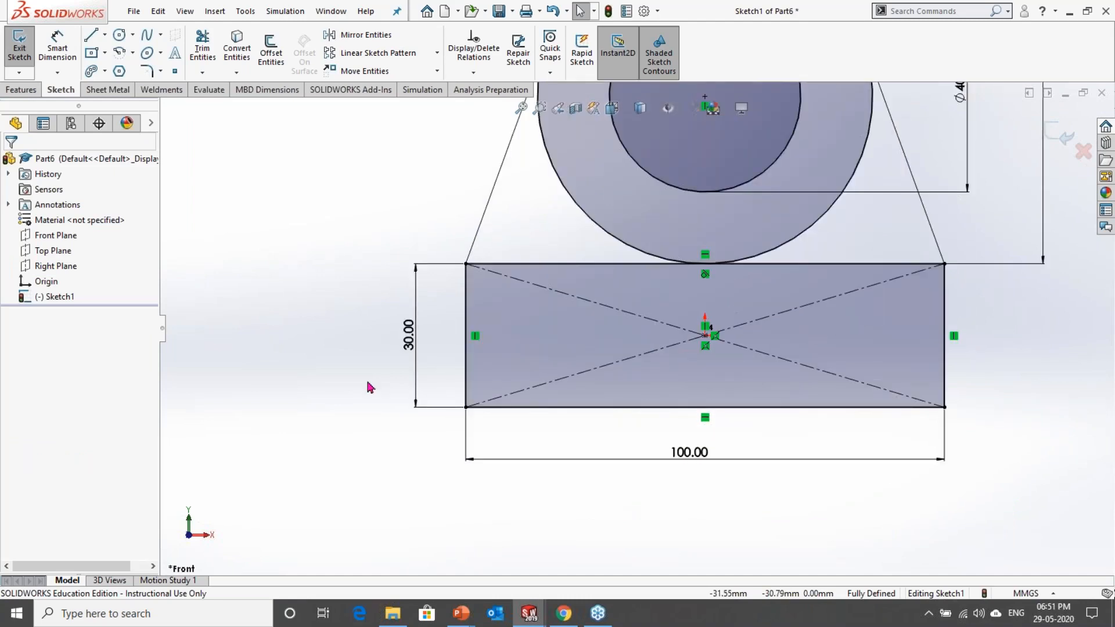
left_click(92, 38)
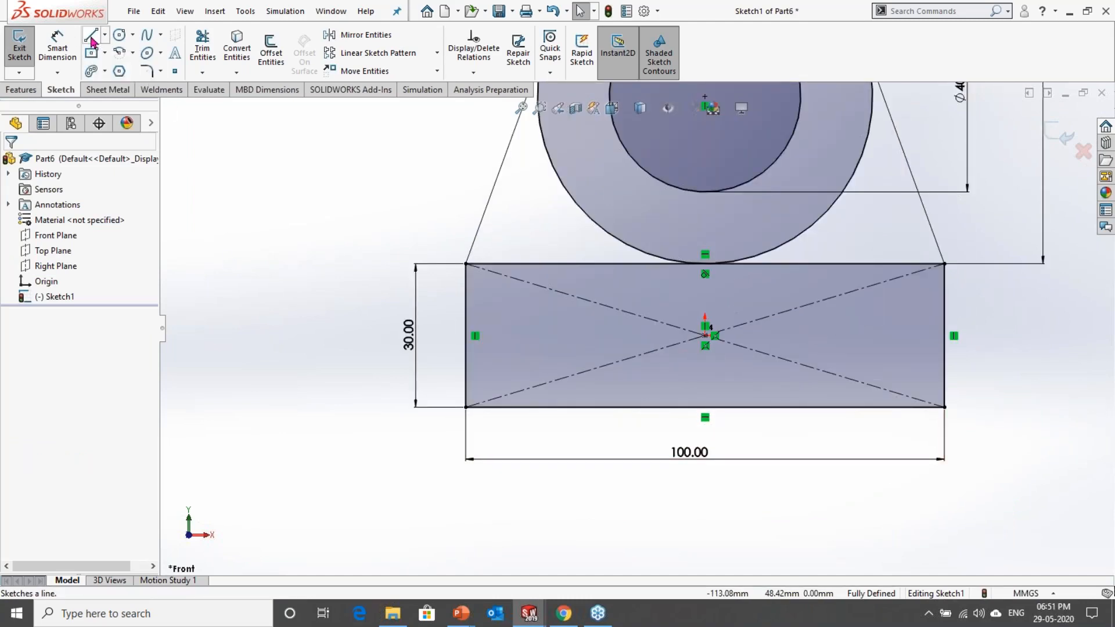
left_click(561, 407)
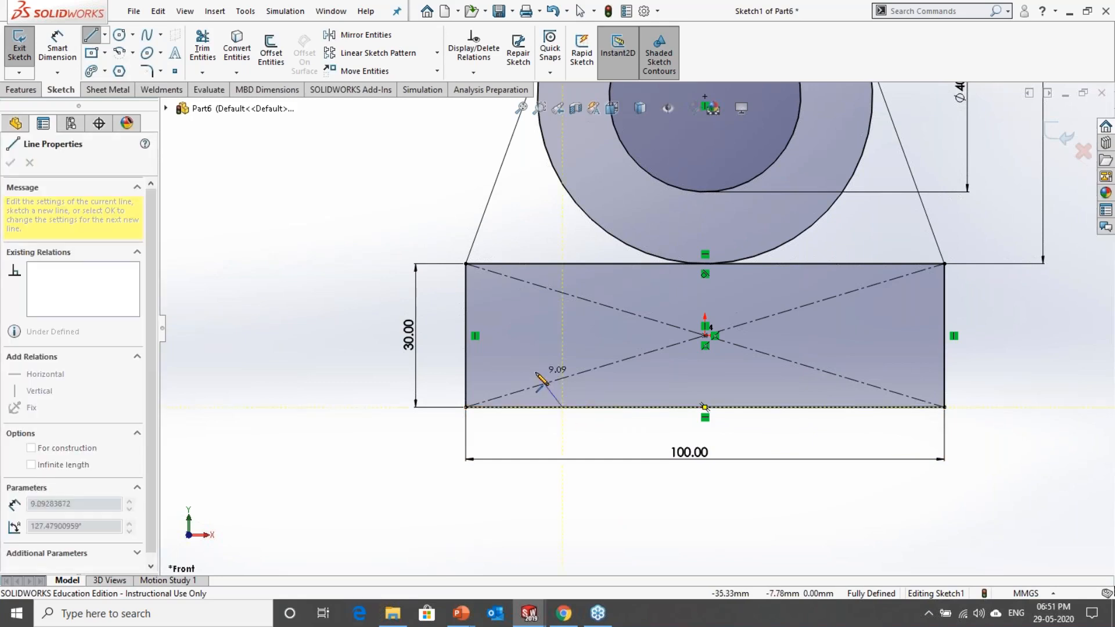
left_click(525, 357)
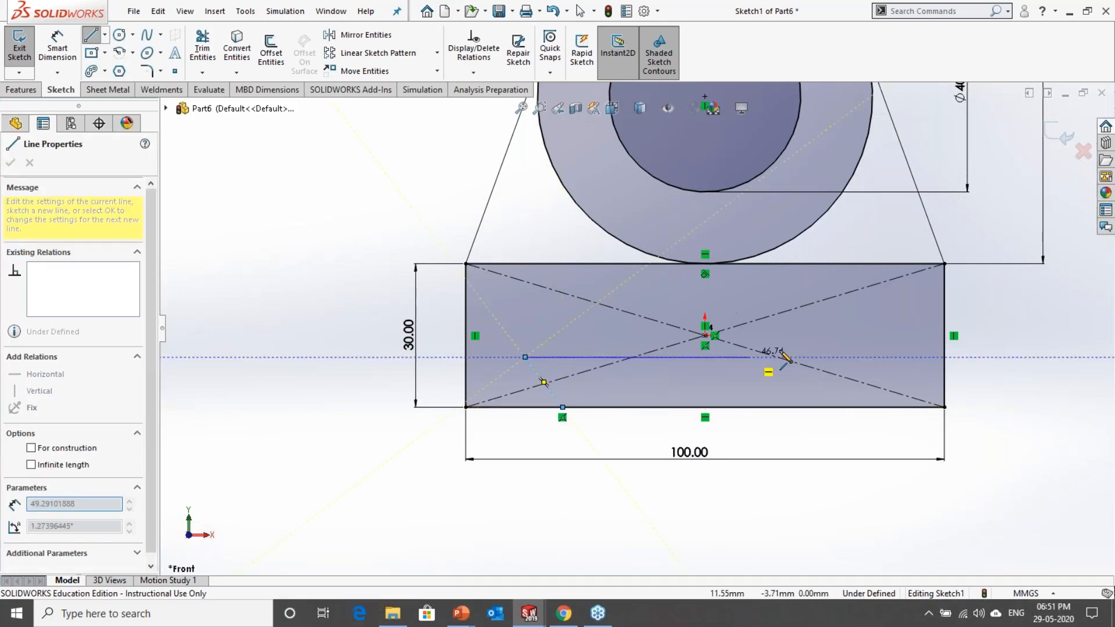
key("Escape")
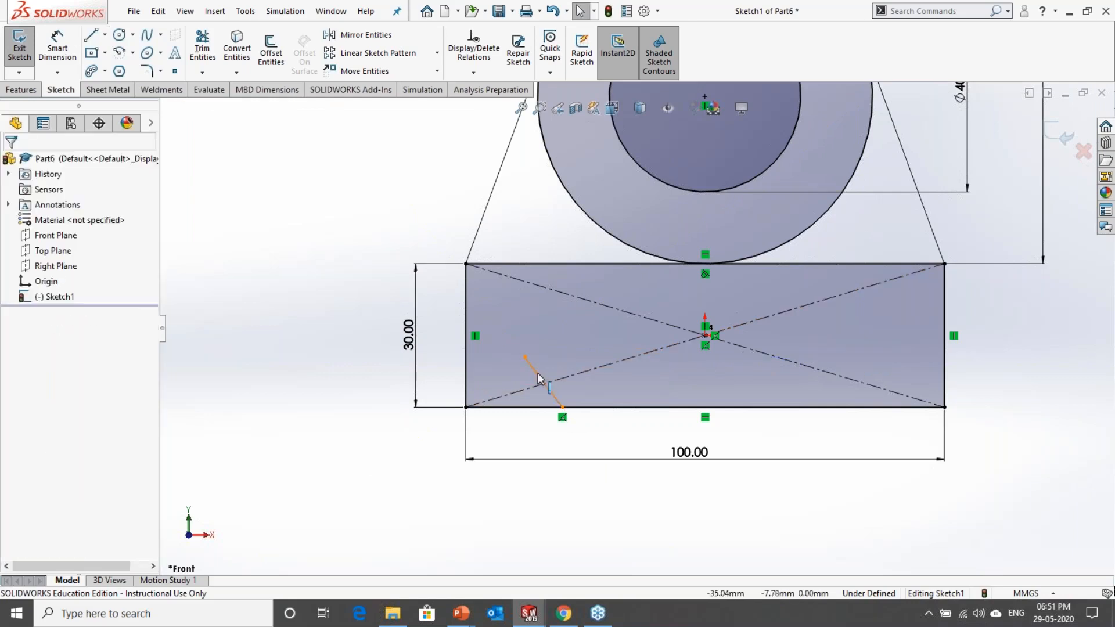
left_click(539, 378)
key("Delete")
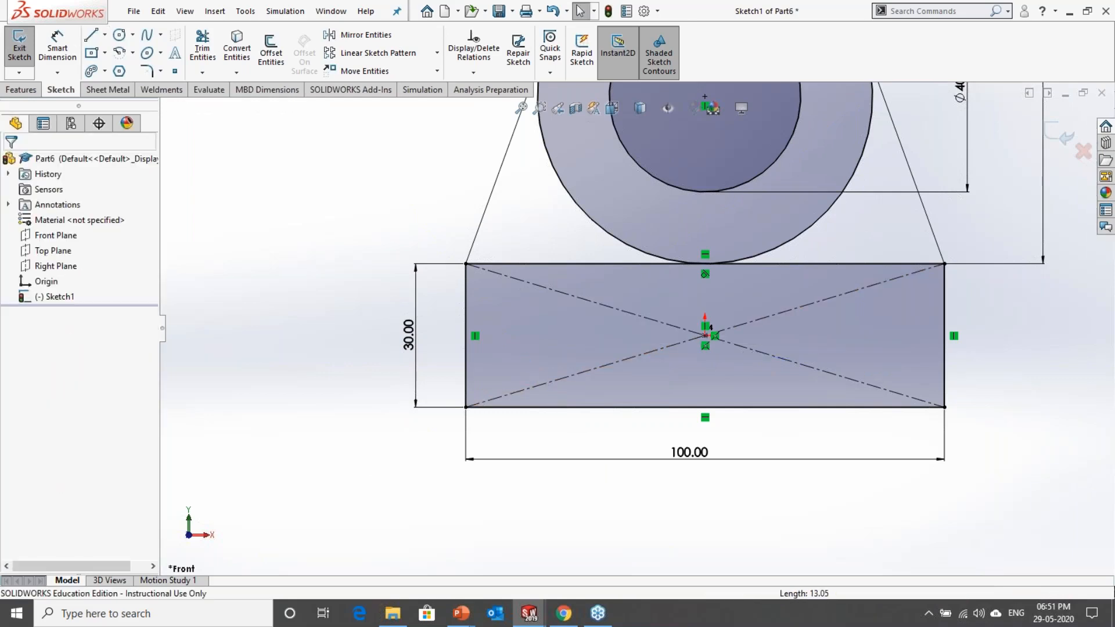
Step: Sketch a vertical centerline from the origin down to the midpoint of the rectangle's lower edge
left_click(105, 36)
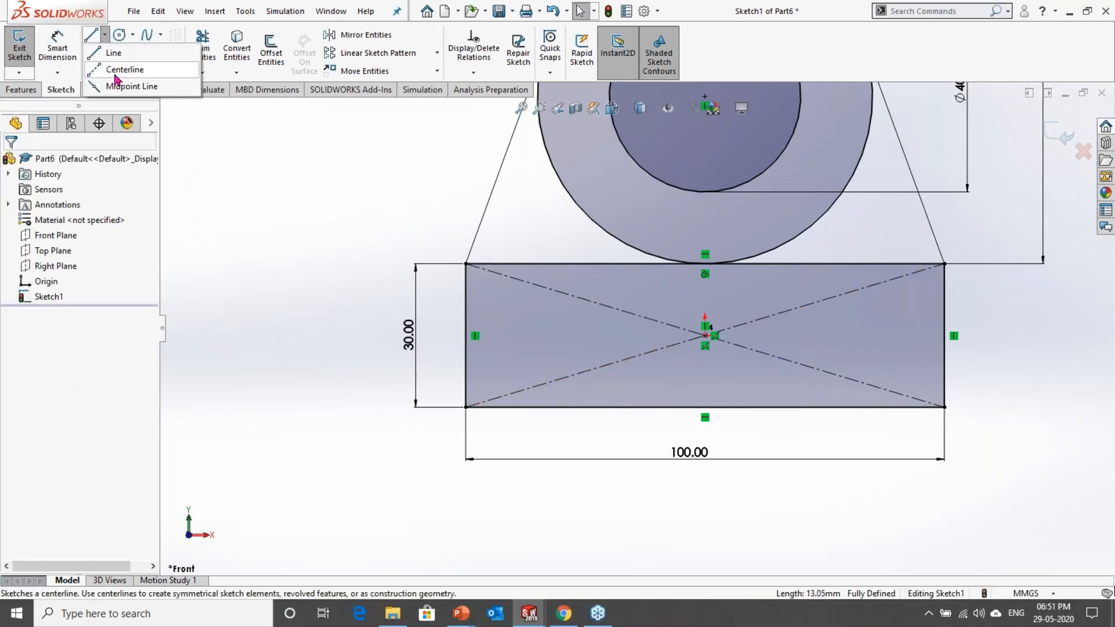
left_click(117, 70)
left_click(705, 336)
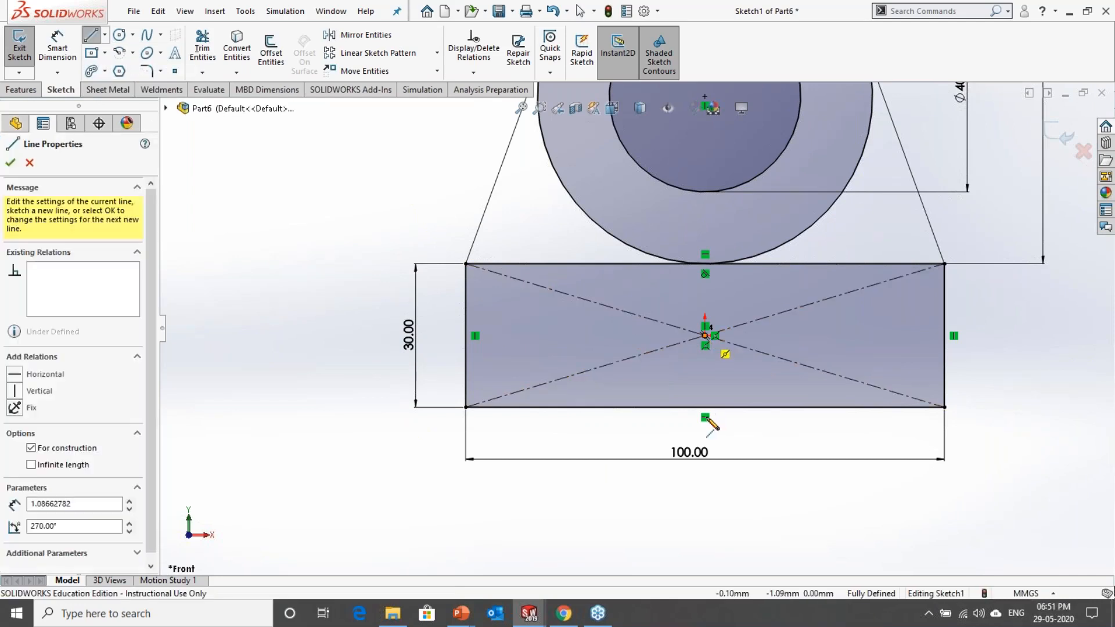
left_click(706, 413)
key("Escape")
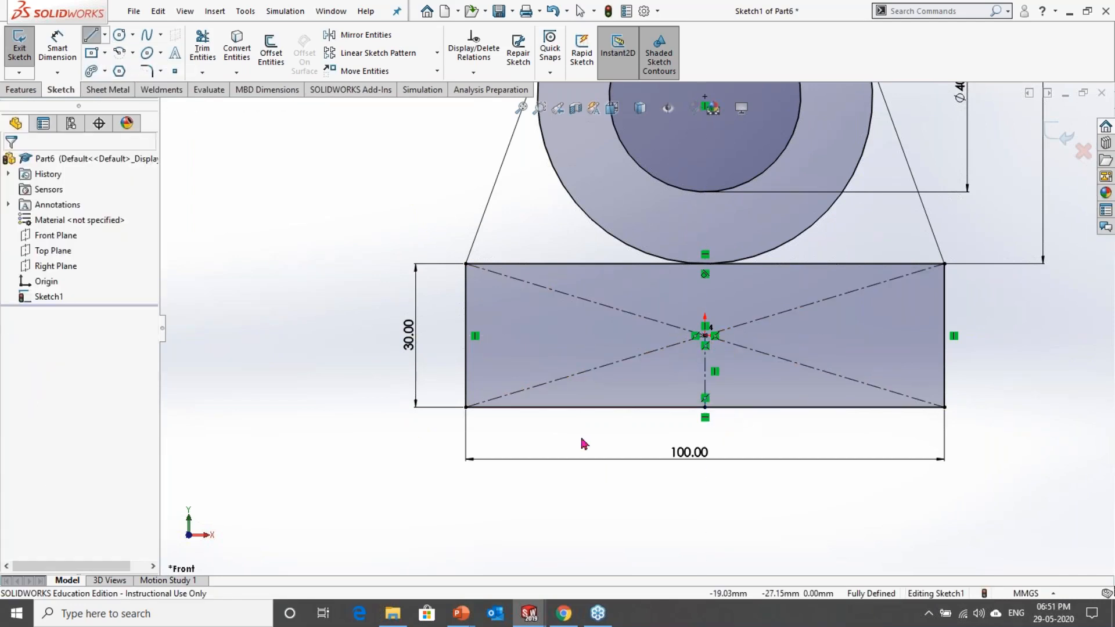
scroll(567, 459, "down", 2)
key("l")
left_click(421, 384)
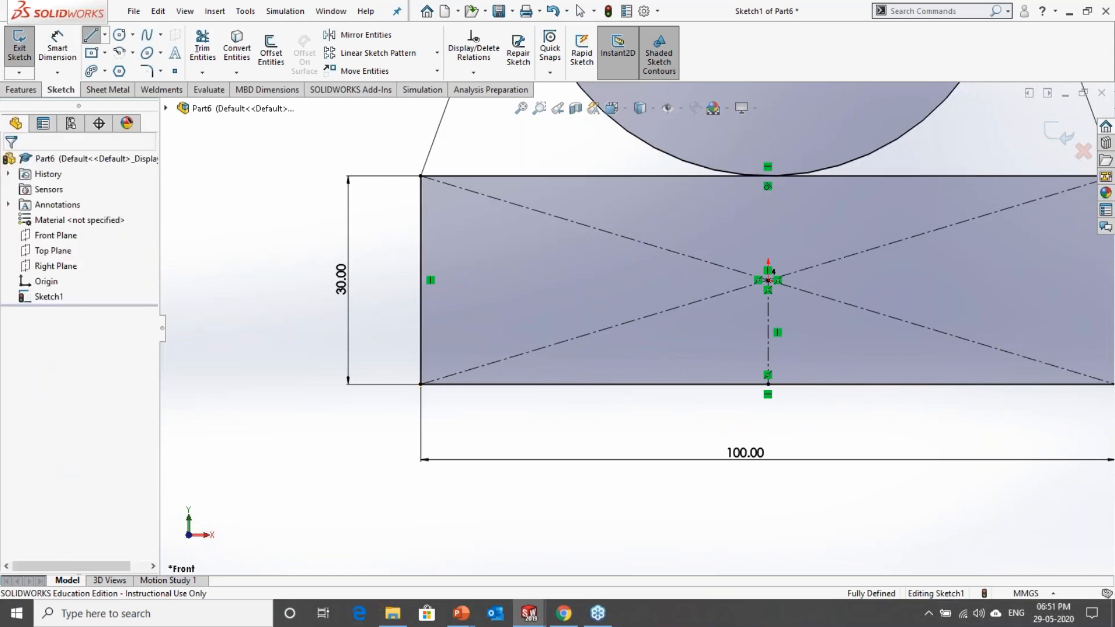
key("Escape")
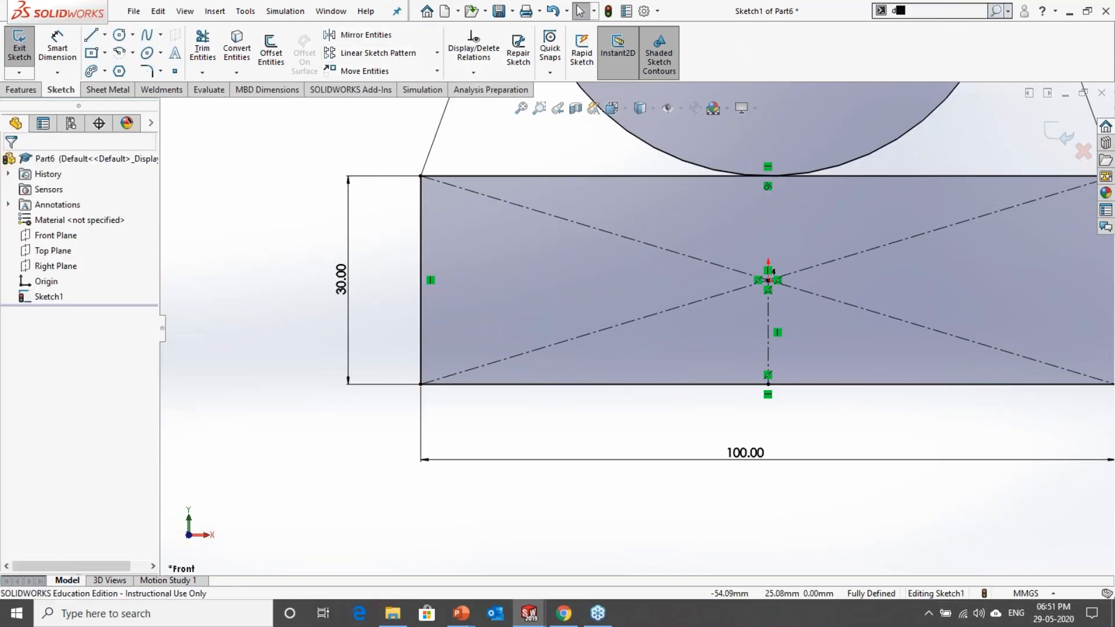
Step: Find the Dynamic Mirror Entities command, add it to the sketch commands, and activate it about the vertical centerline
type("dyna")
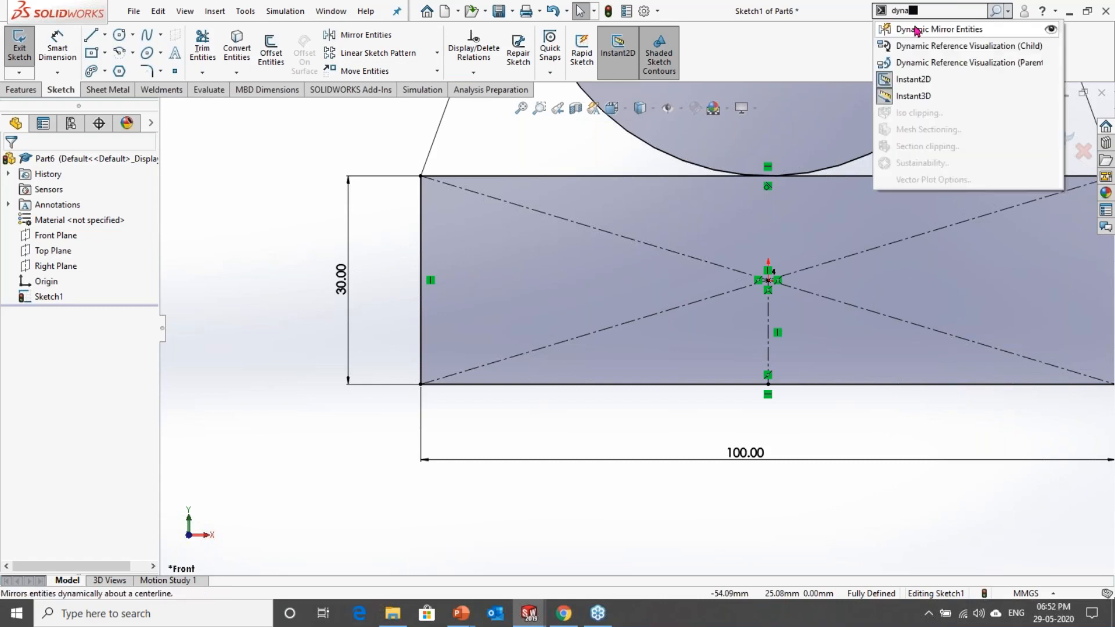
left_click_drag(691, 56, 691, 55)
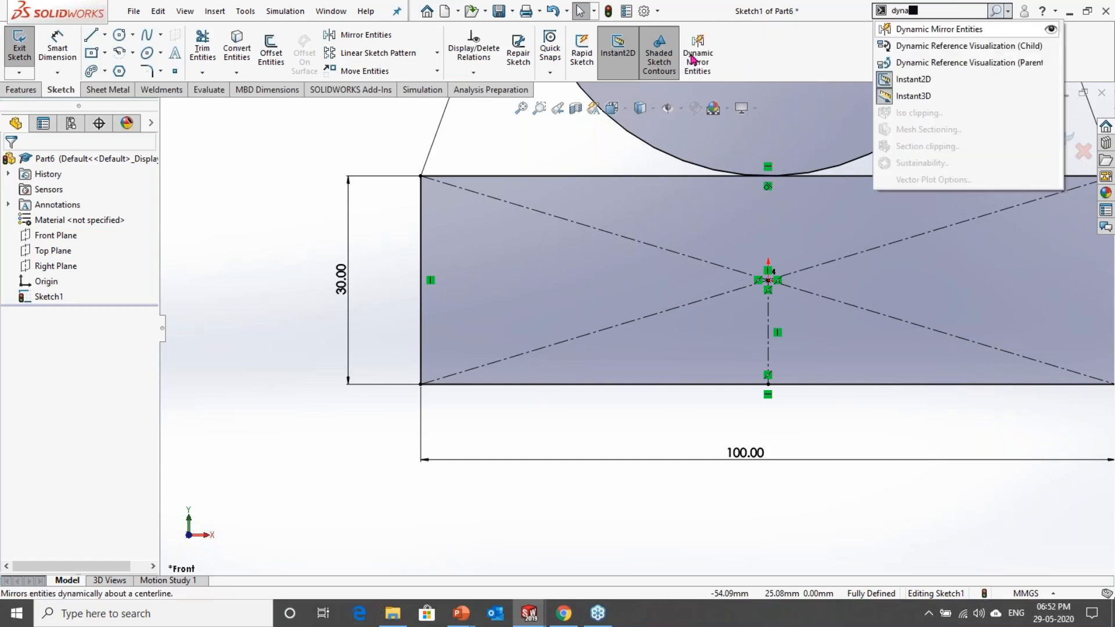
left_click(708, 57)
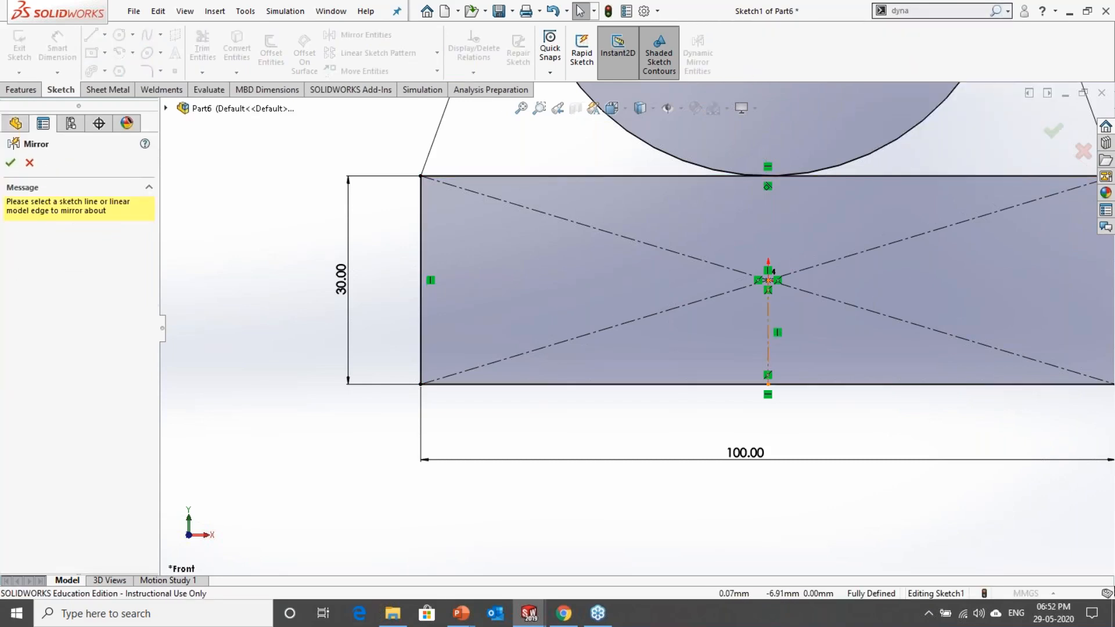
left_click(768, 340)
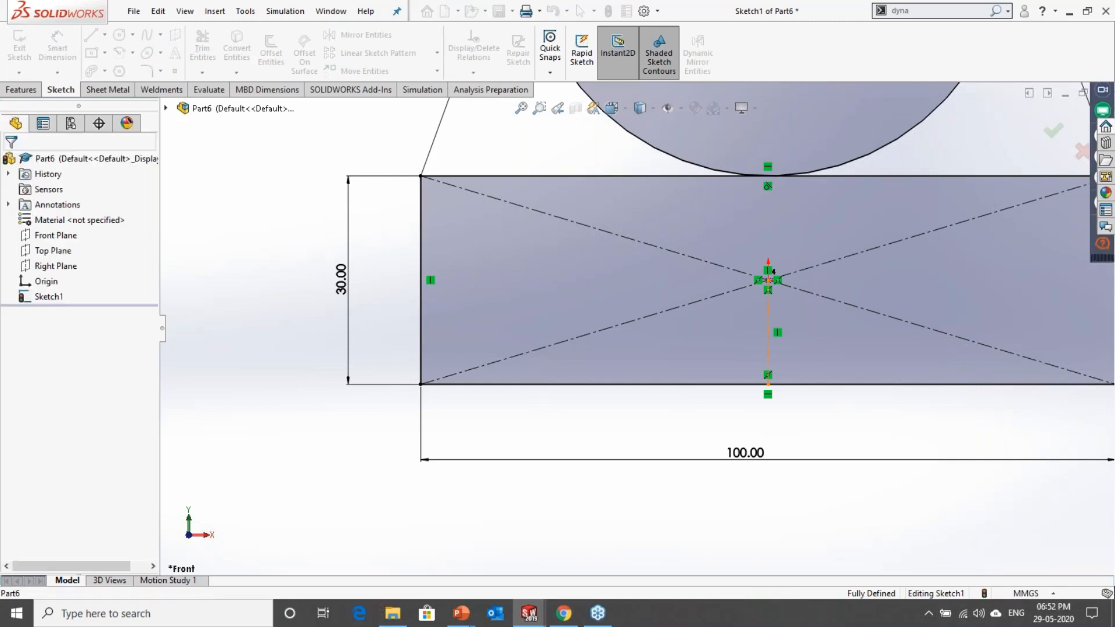
Step: Sketch a dovetail half-profile: a line slanting outward and up from the rectangle's lower edge, and a horizontal line to the centerline, mirrored dynamically
left_click(600, 384)
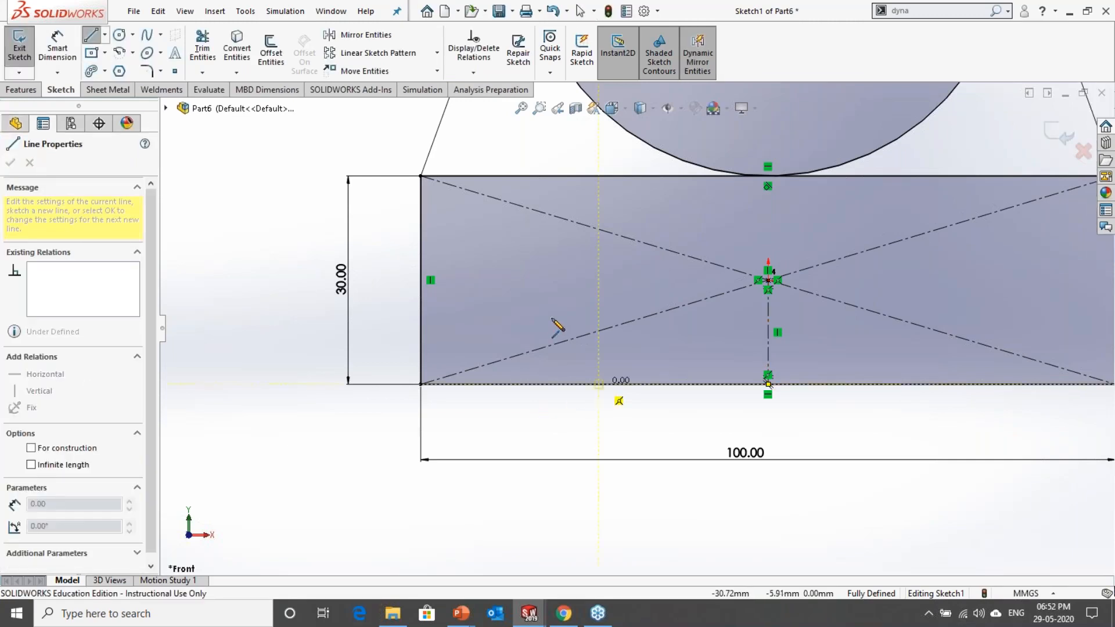
scroll(663, 401, "up", 3)
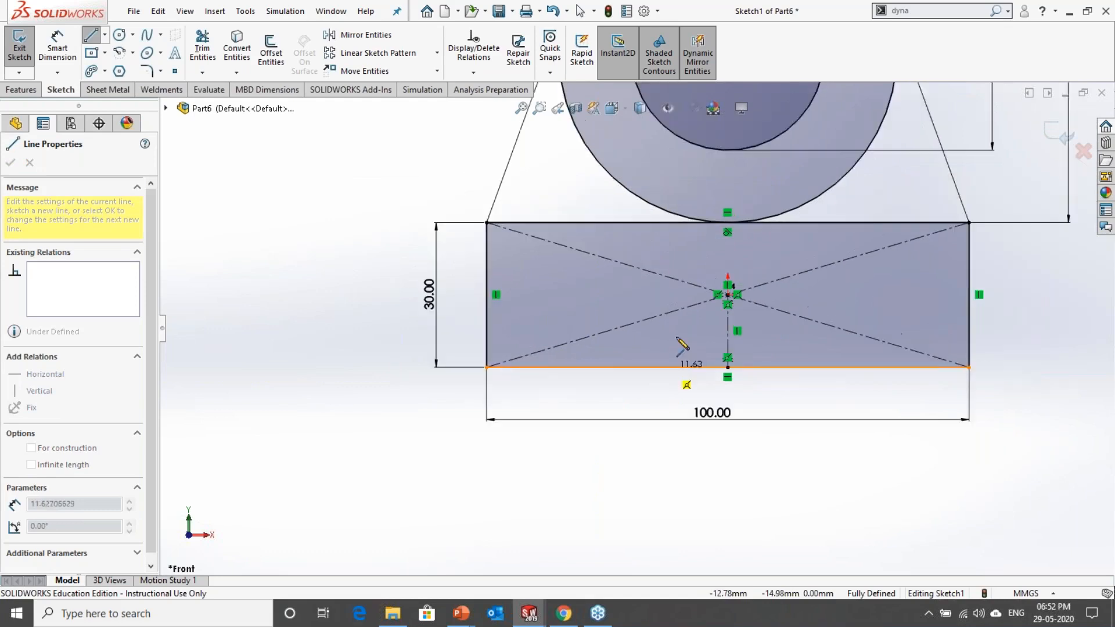
scroll(581, 343, "down", 4)
scroll(564, 337, "up", 3)
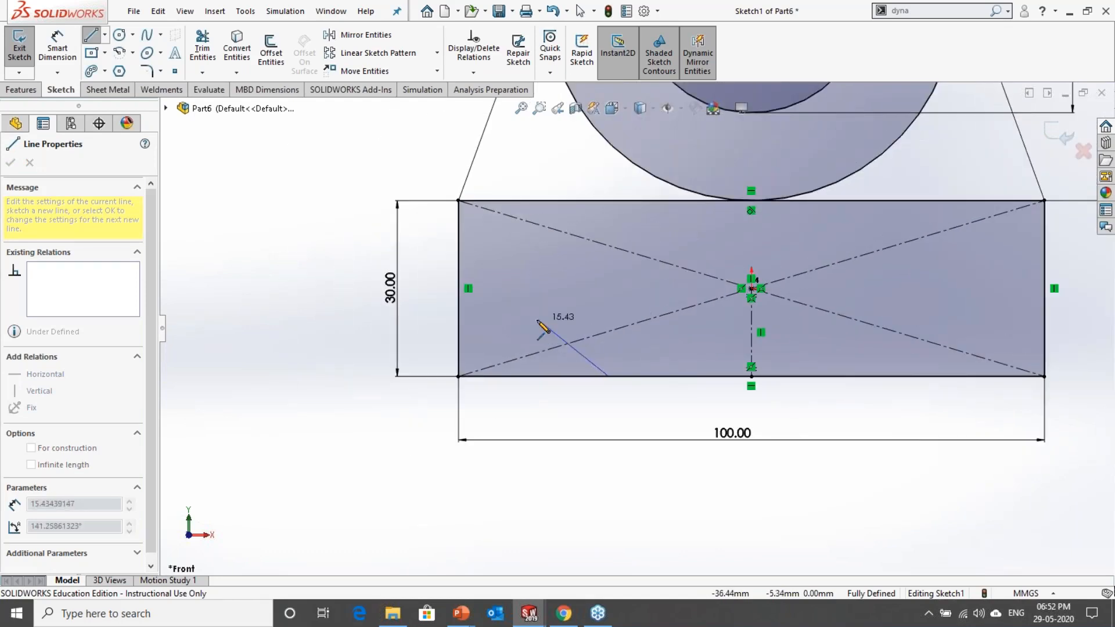
left_click(569, 327)
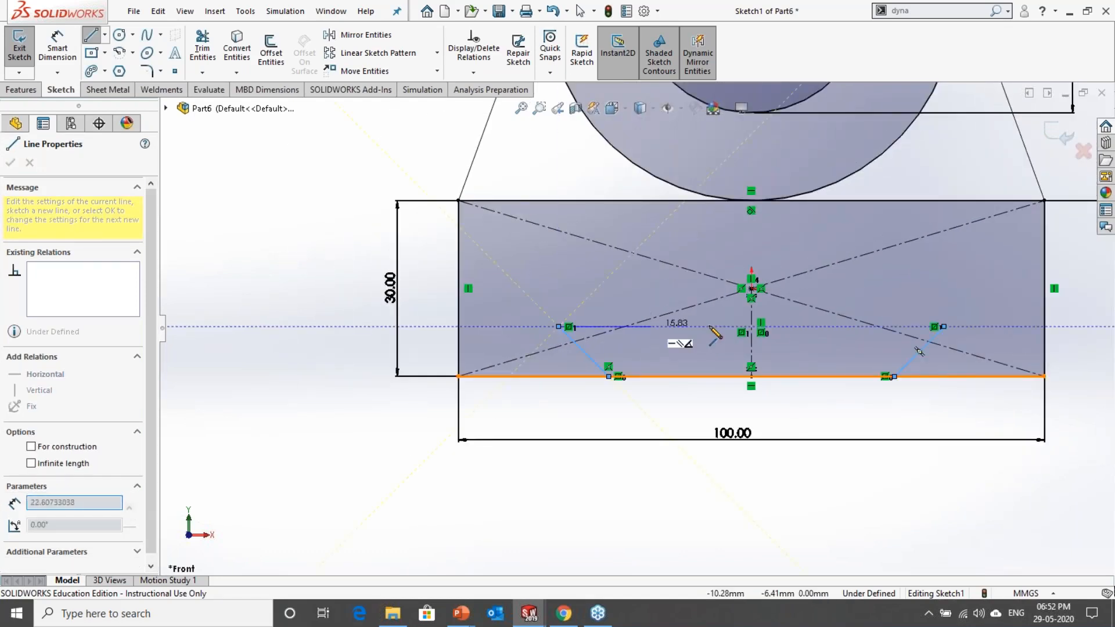
left_click(752, 327)
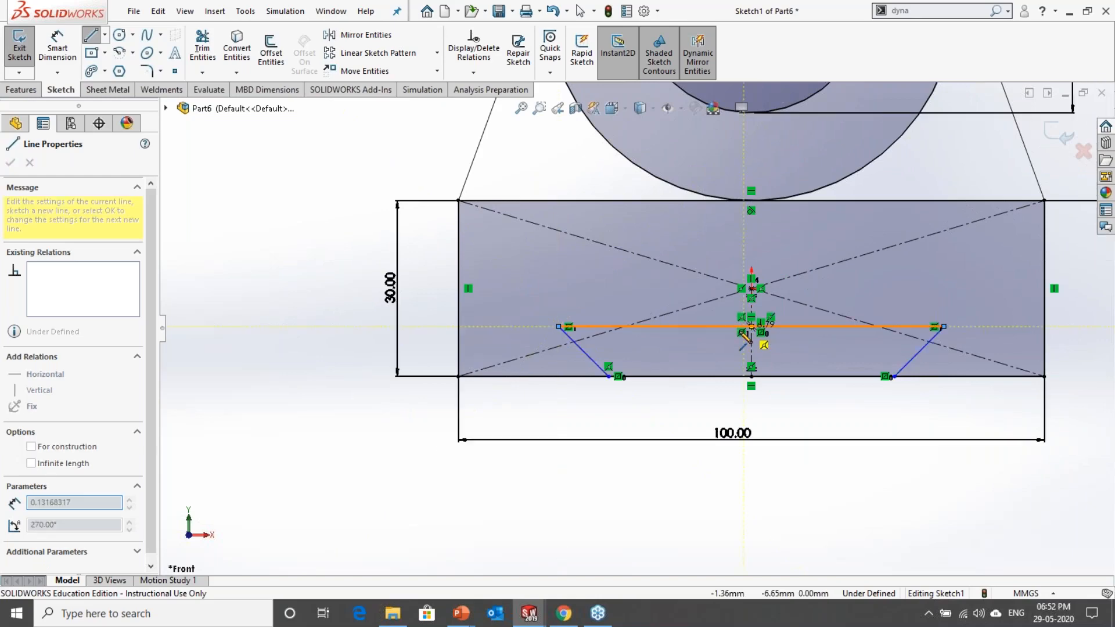
key("Escape")
Step: Dimension the dovetail's left slanted line at 45° from the vertical through its lower endpoint
scroll(783, 372, "down", 3)
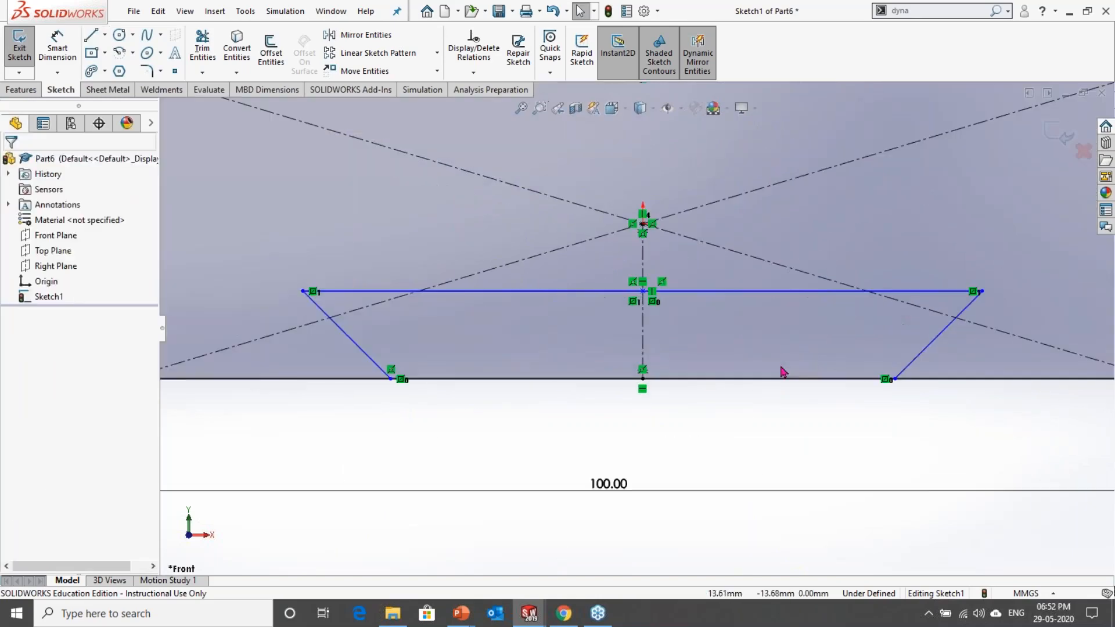
left_click(580, 10)
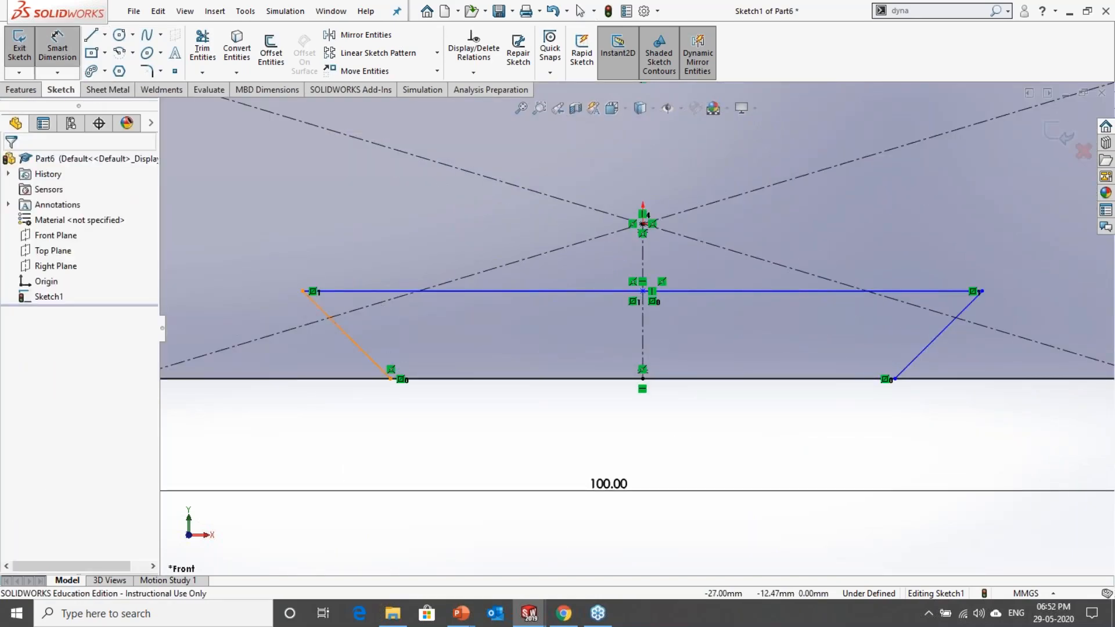
left_click(346, 334)
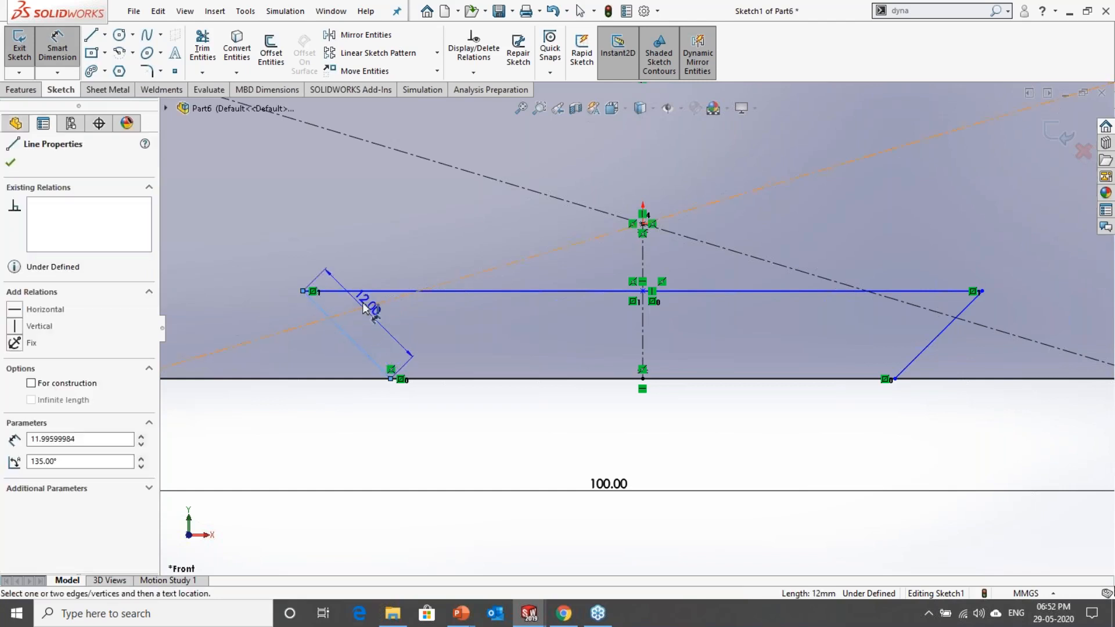
left_click(392, 380)
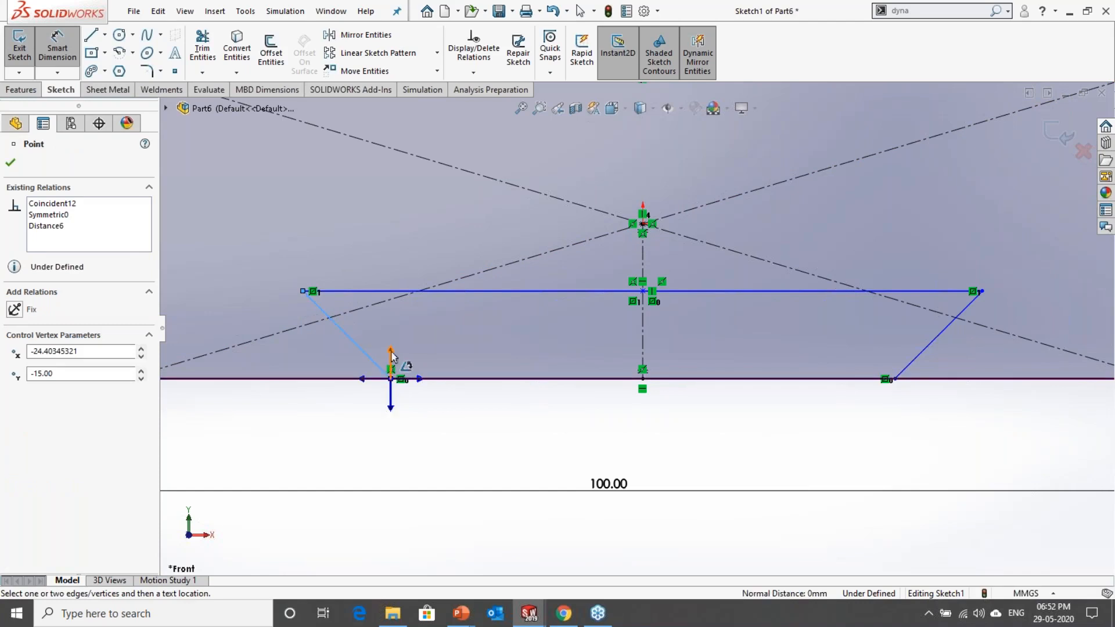
left_click(391, 352)
left_click(375, 344)
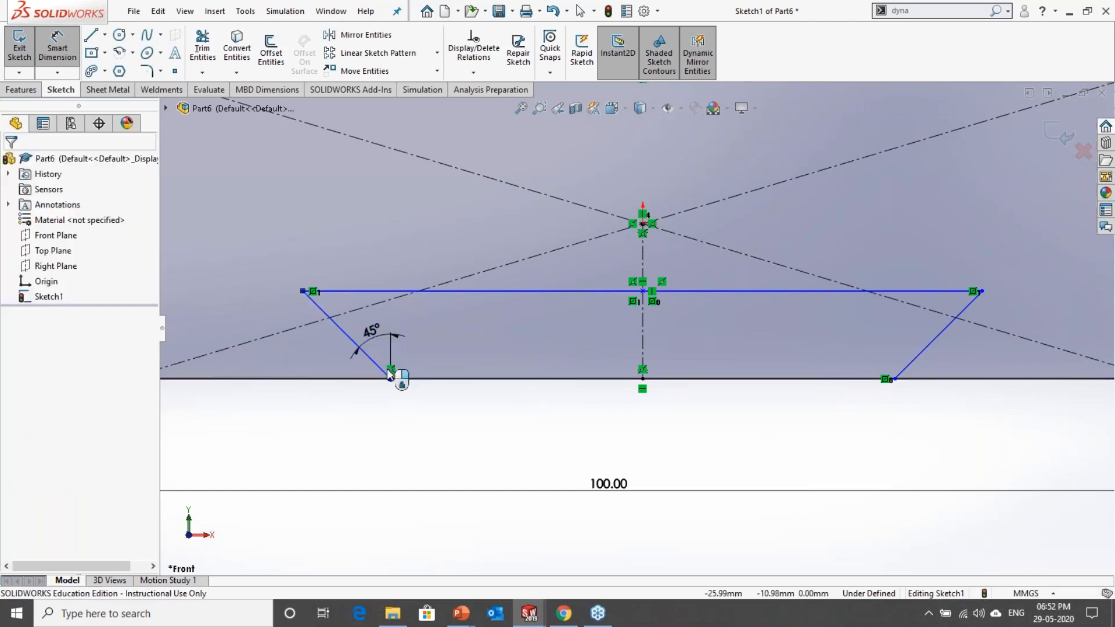
key("Return")
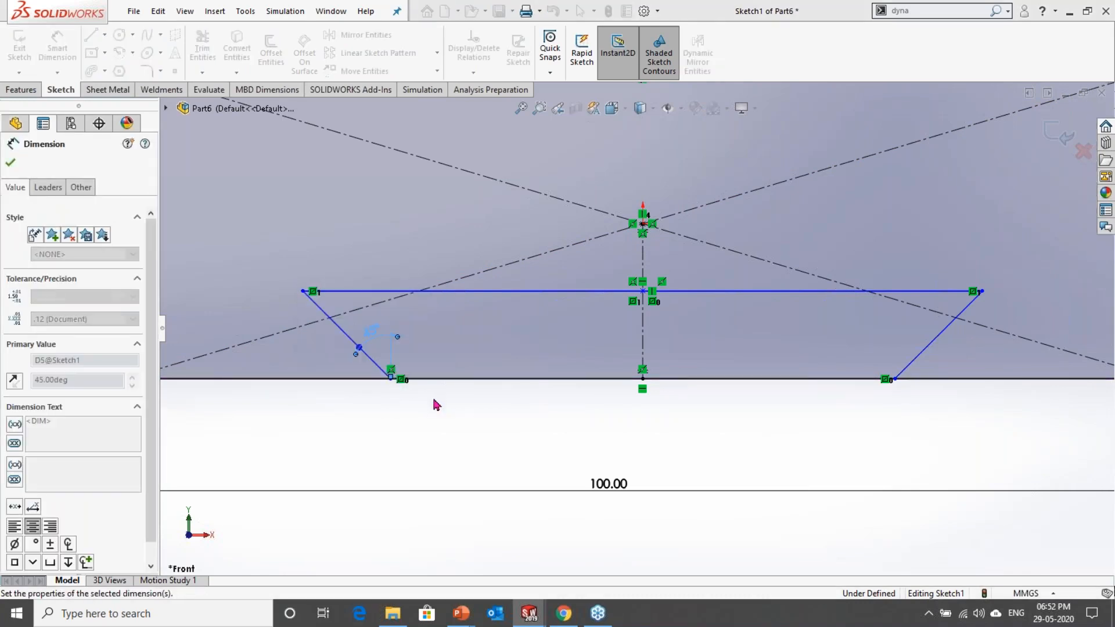
left_click(415, 443)
Step: Dimension the dovetail's height between its horizontal line and the rectangle's lower edge as 10 mm
left_click(476, 292)
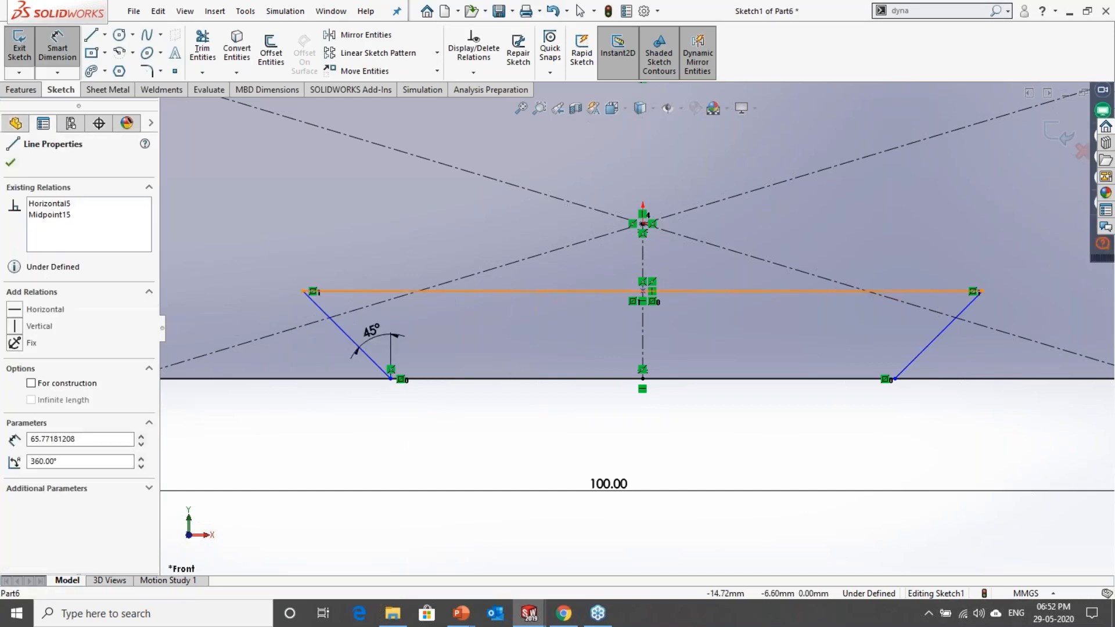
left_click(491, 378)
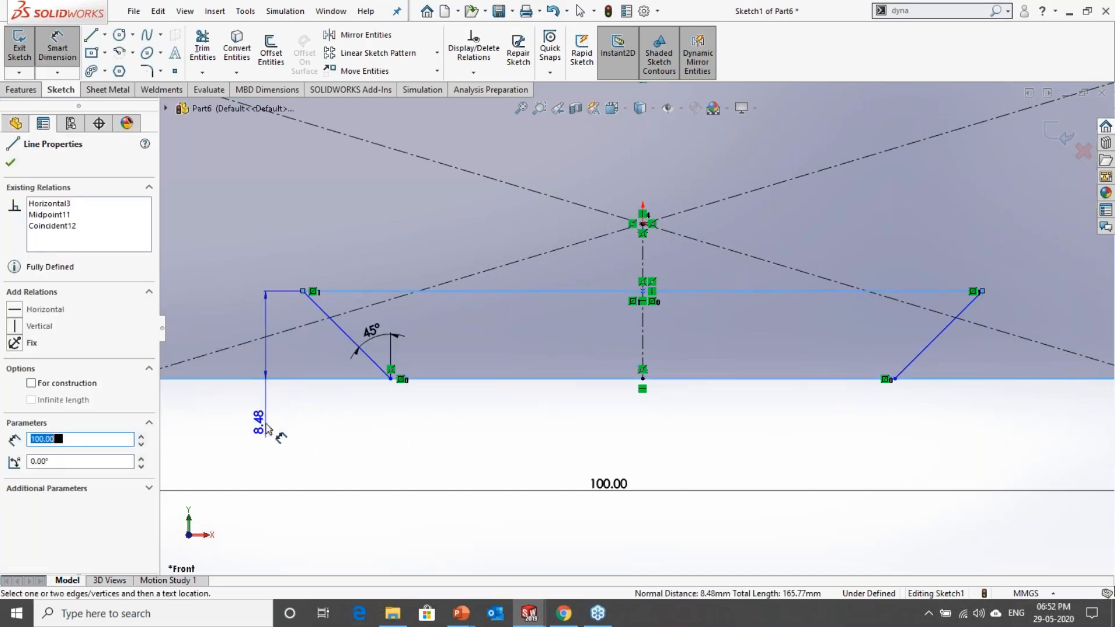
left_click(263, 427)
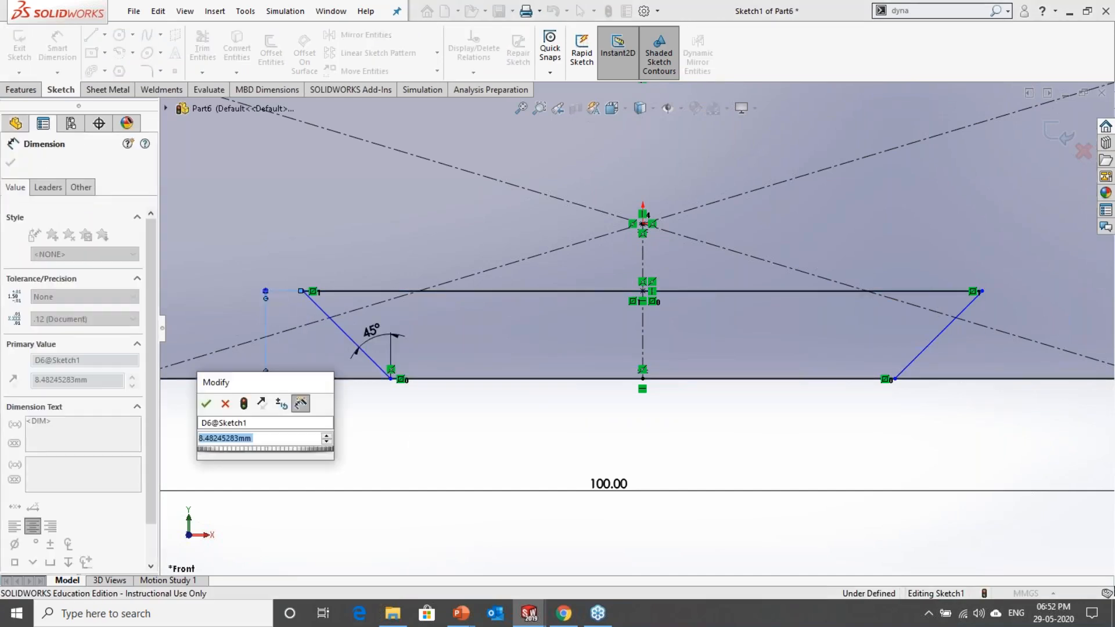
type("1")
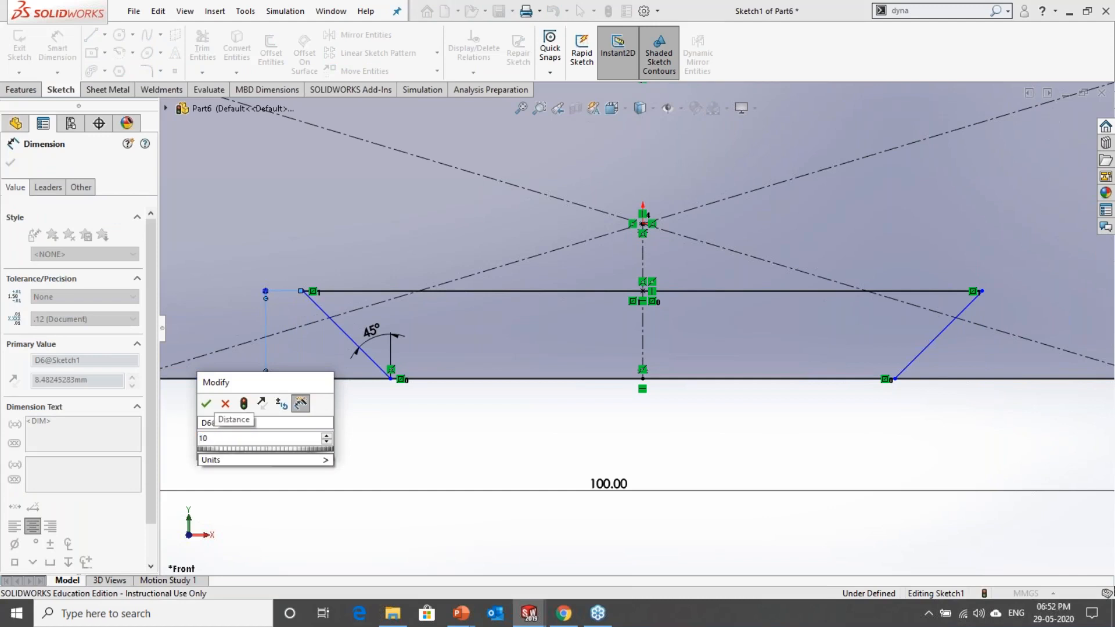
type("0")
key("Return")
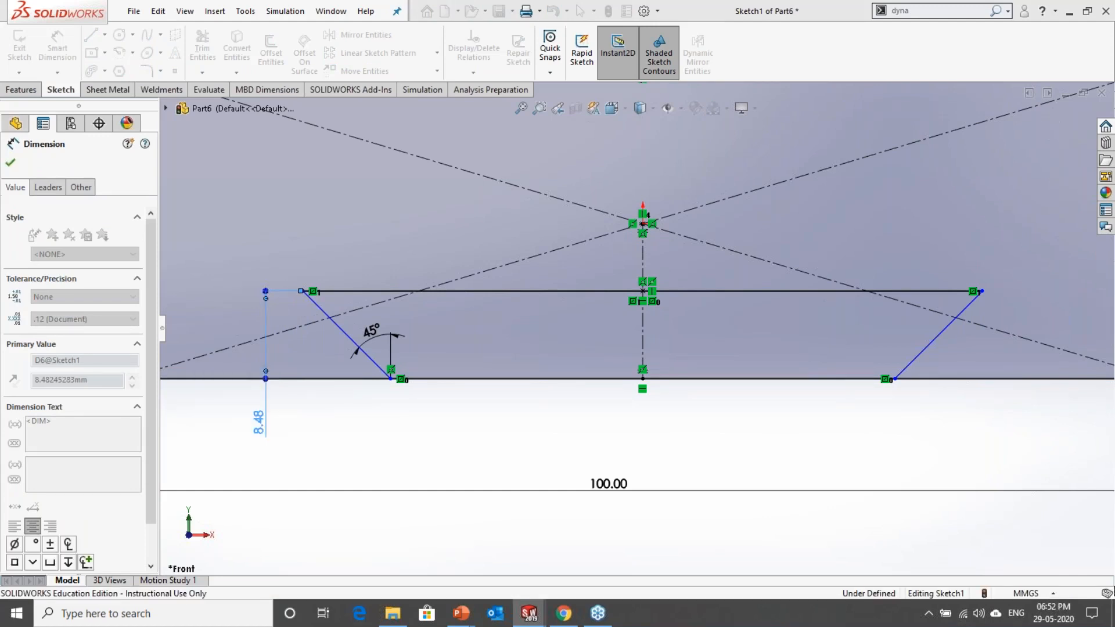
left_click(554, 461)
Step: Dimension the dovetail's upper horizontal line to a width of 70 mm and finish dimensioning
scroll(560, 430, "up", 1)
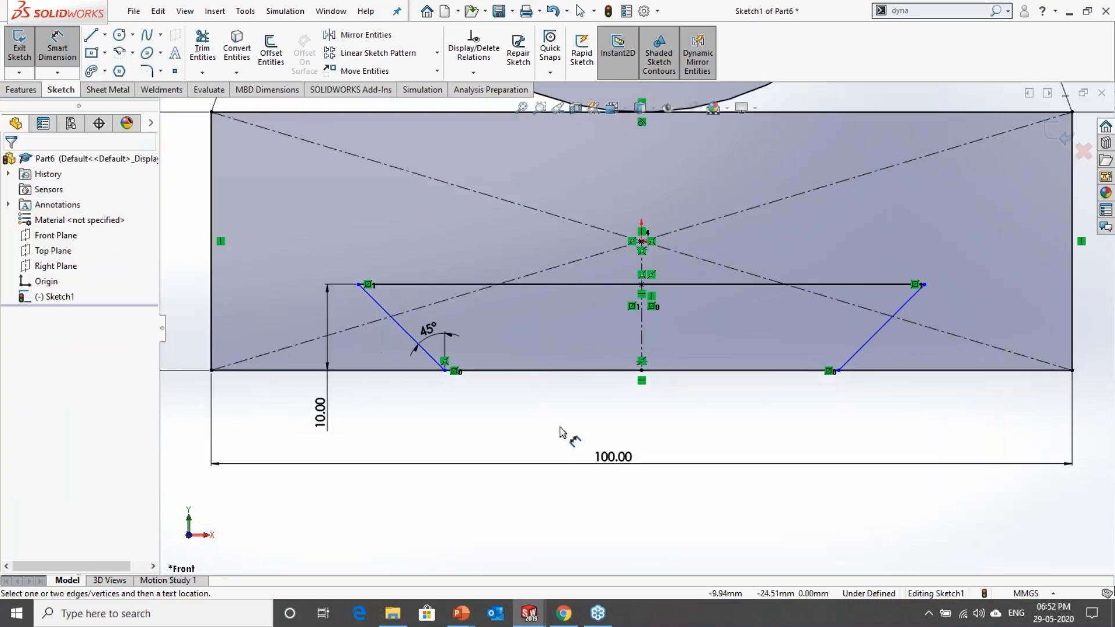
left_click(592, 286)
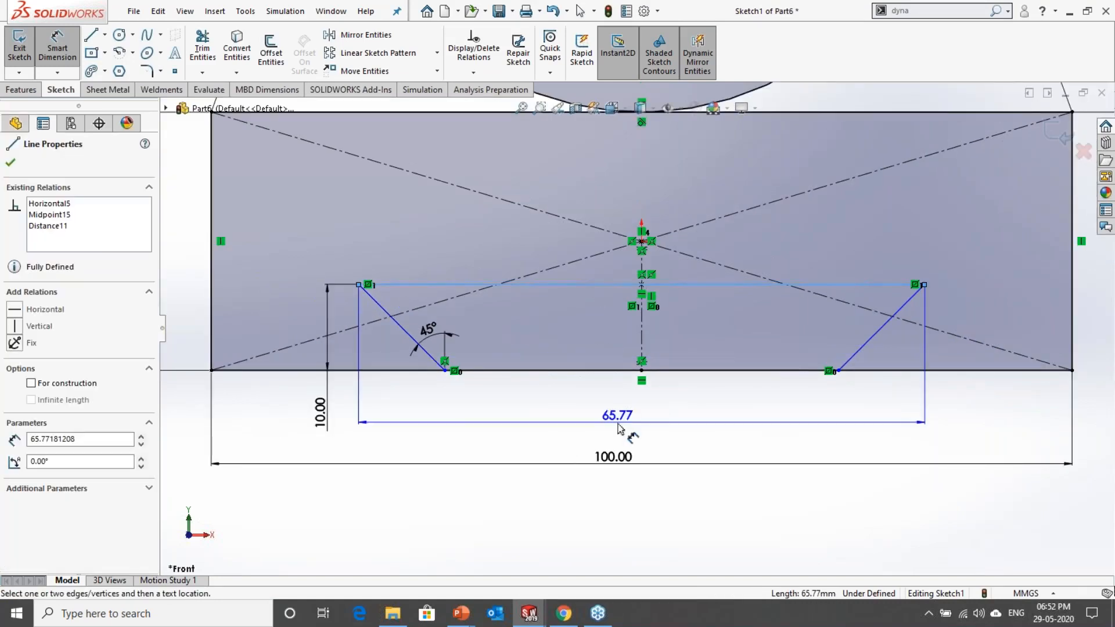
left_click(620, 430)
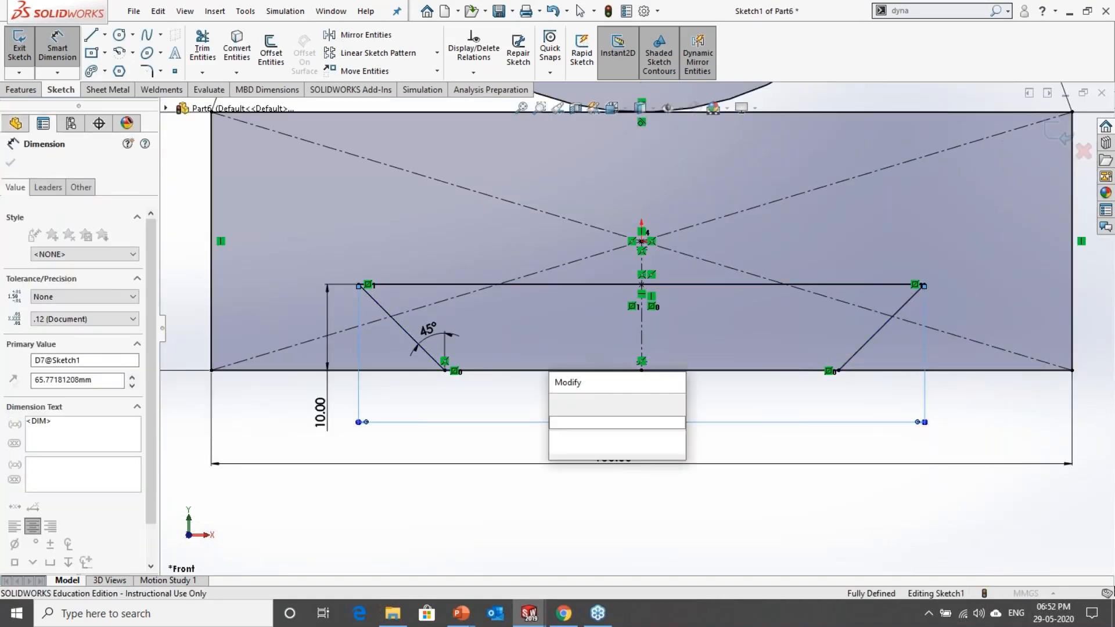
type("70")
key("Return")
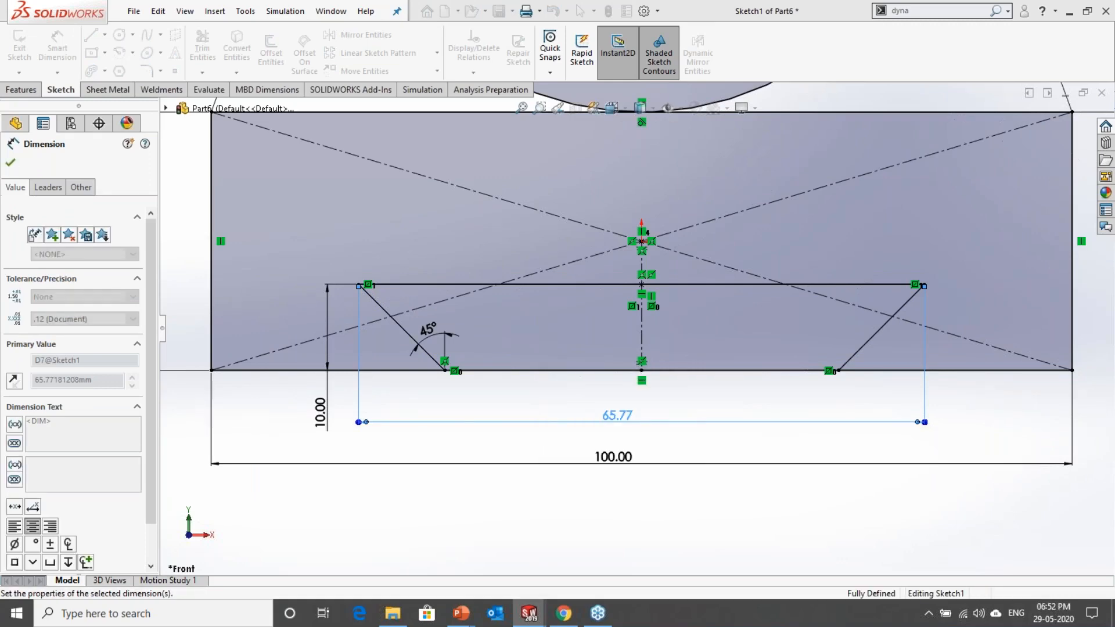
left_click(714, 522)
scroll(712, 451, "up", 3)
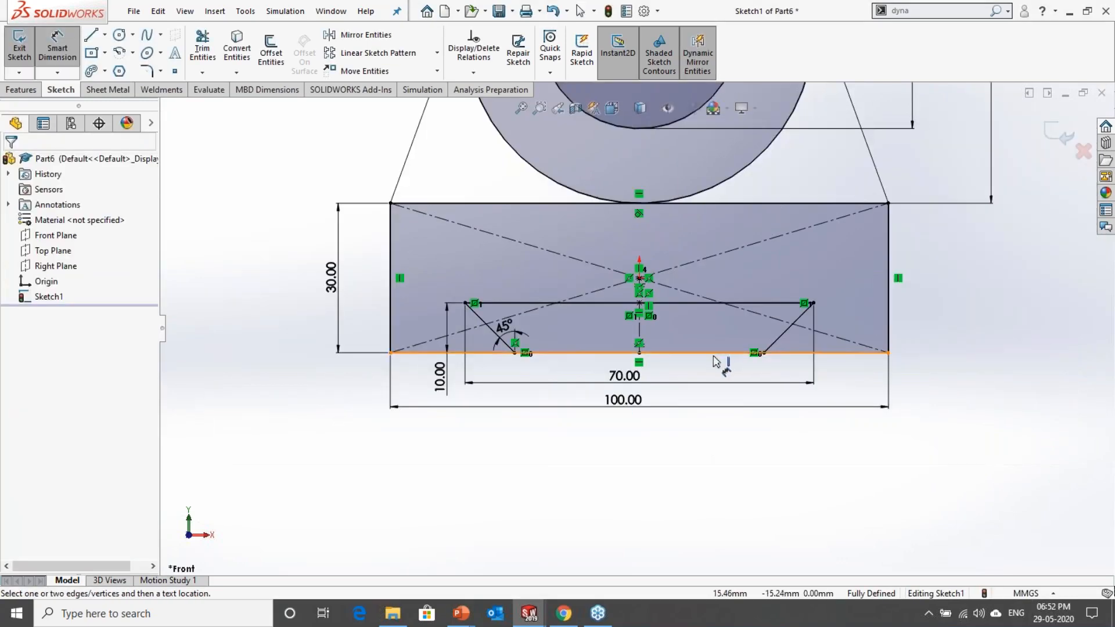
scroll(653, 359, "down", 2)
scroll(676, 375, "down", 1)
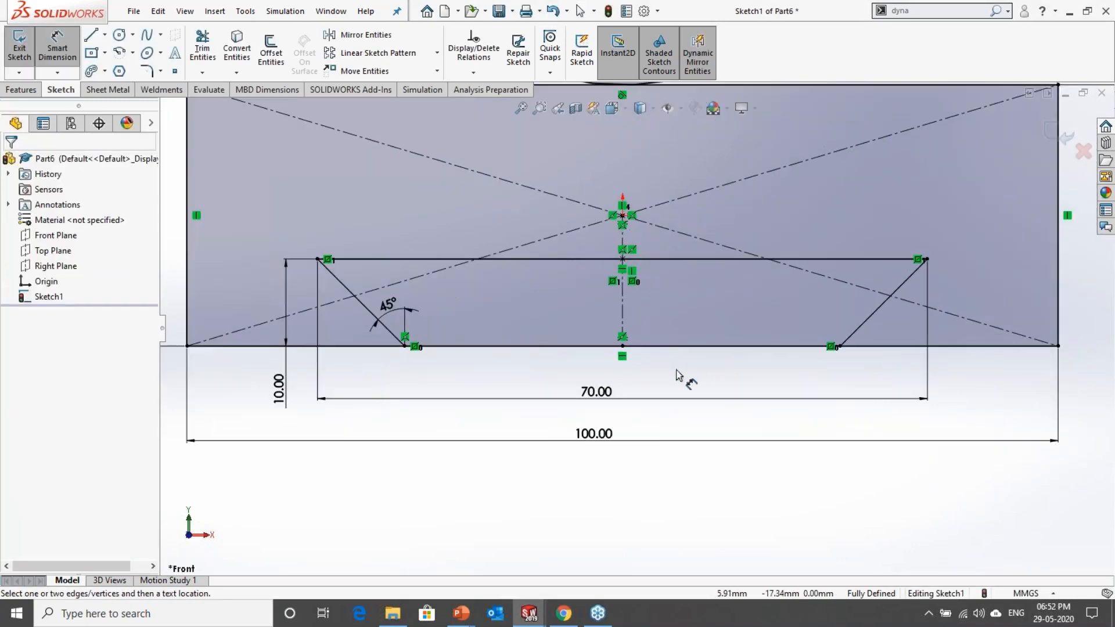
key("Escape")
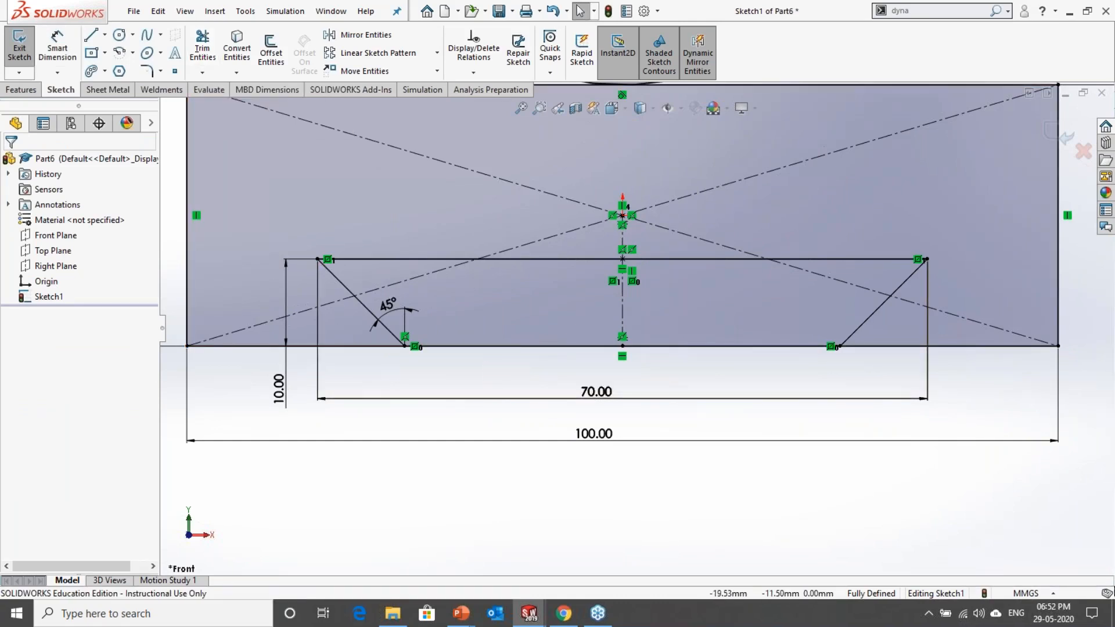
Step: Power-trim the part of the rectangle's lower edge lying between the two slanted dovetail lines
left_click(203, 50)
left_click_drag(542, 374, 541, 332)
left_click_drag(710, 377, 718, 333)
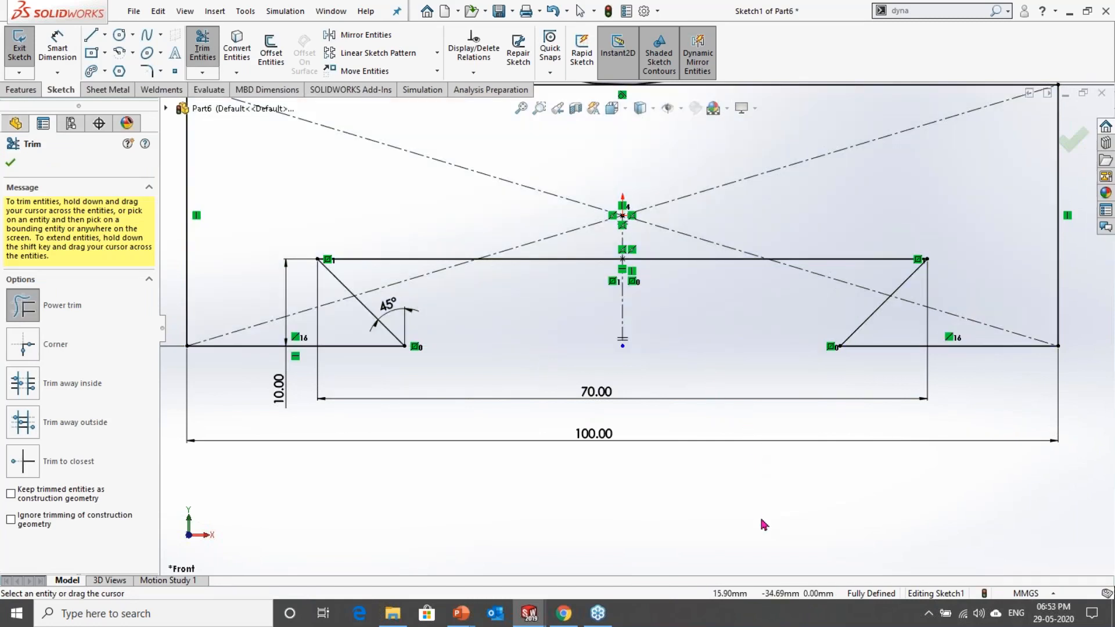
scroll(690, 367, "down", 2)
key("Escape")
Step: Move the vertical centerline's loose lower endpoint up, and make it coincident with the remaining left segment of the rectangle's lower edge
left_click(587, 334)
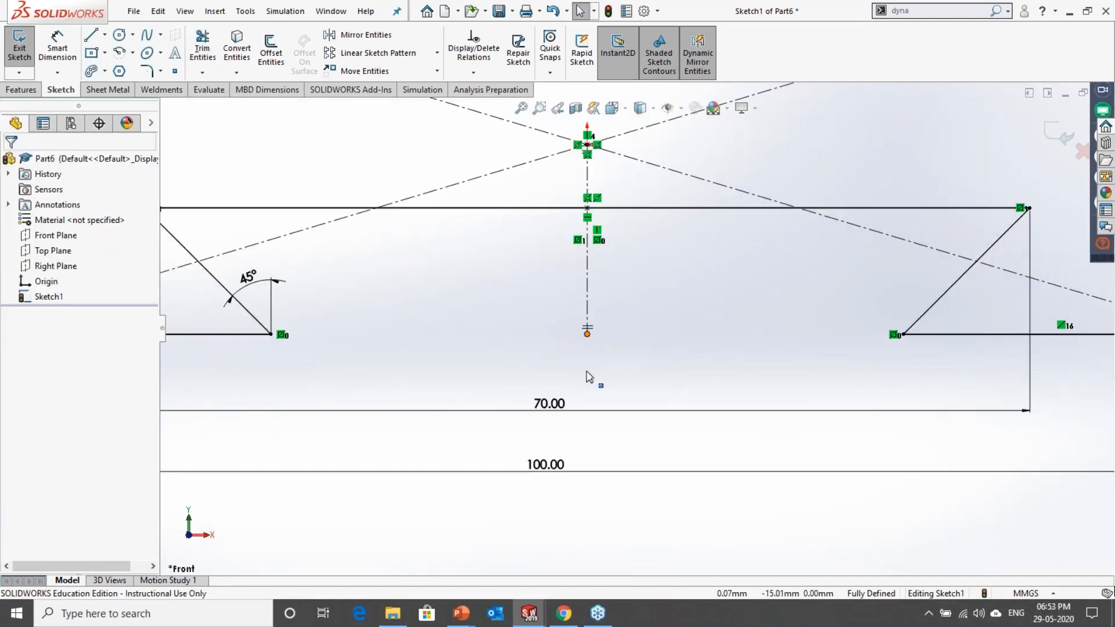
left_click_drag(587, 377, 587, 376)
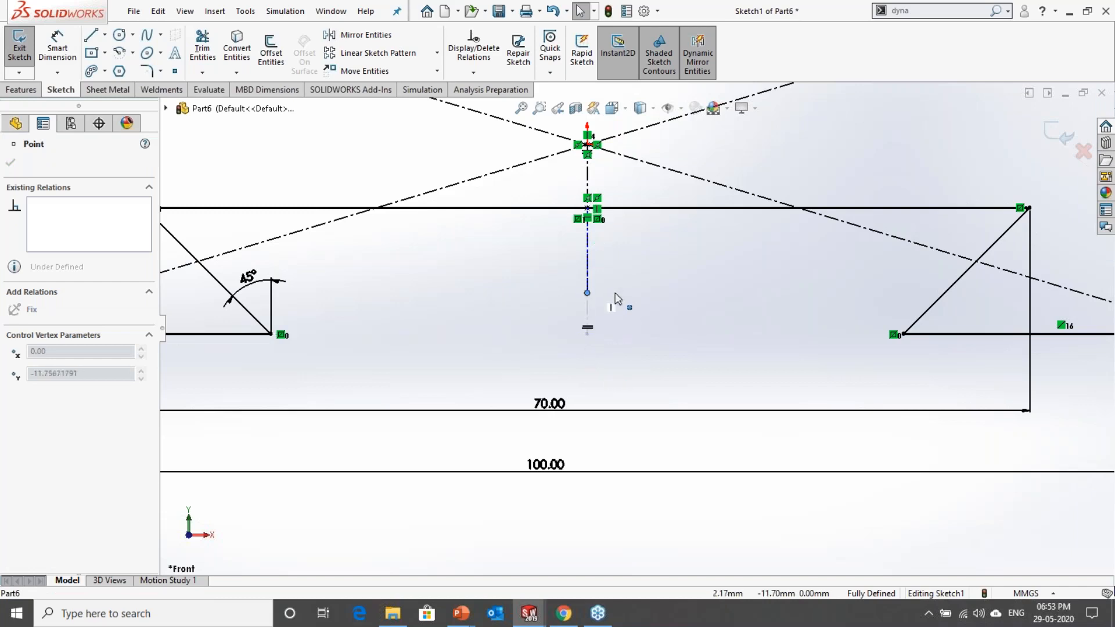
left_click_drag(617, 299, 618, 299)
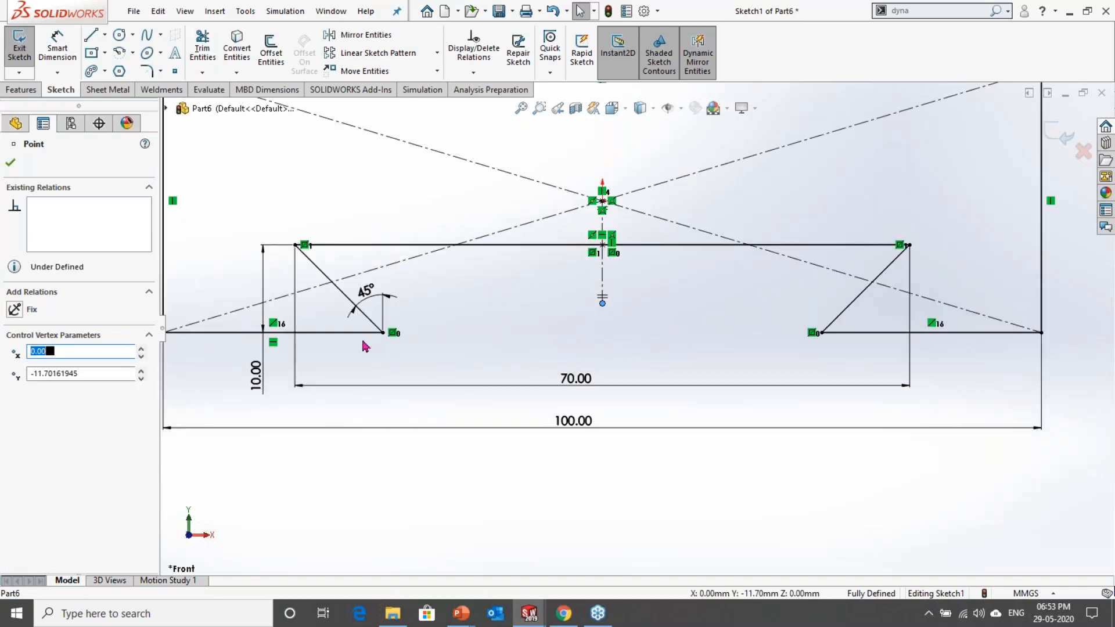
left_click(360, 332, "ctrl")
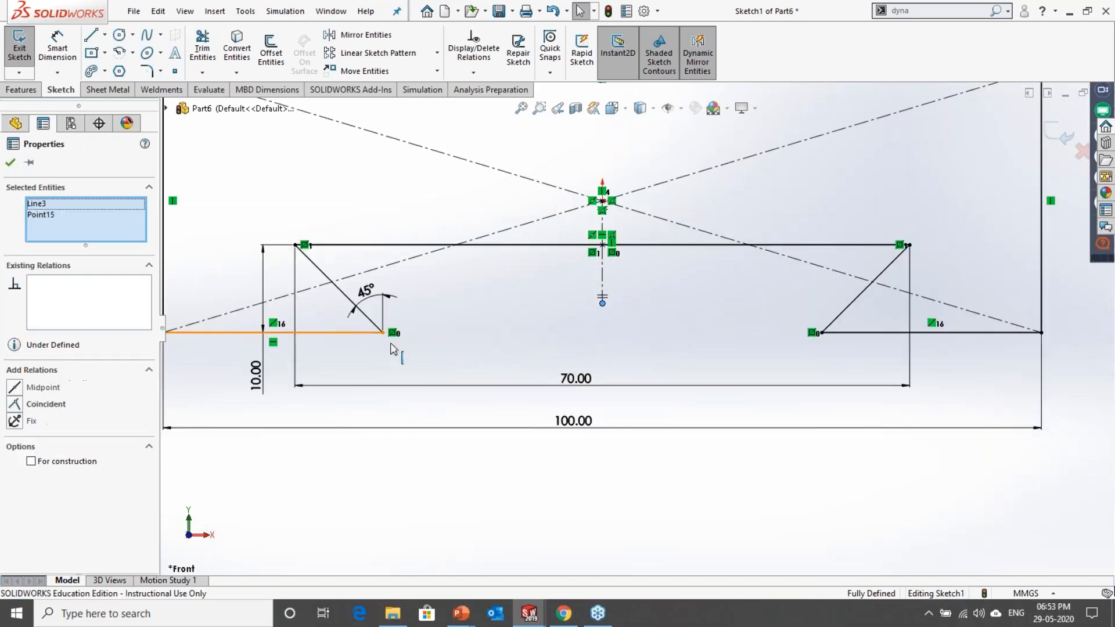
left_click(423, 273)
left_click(730, 337)
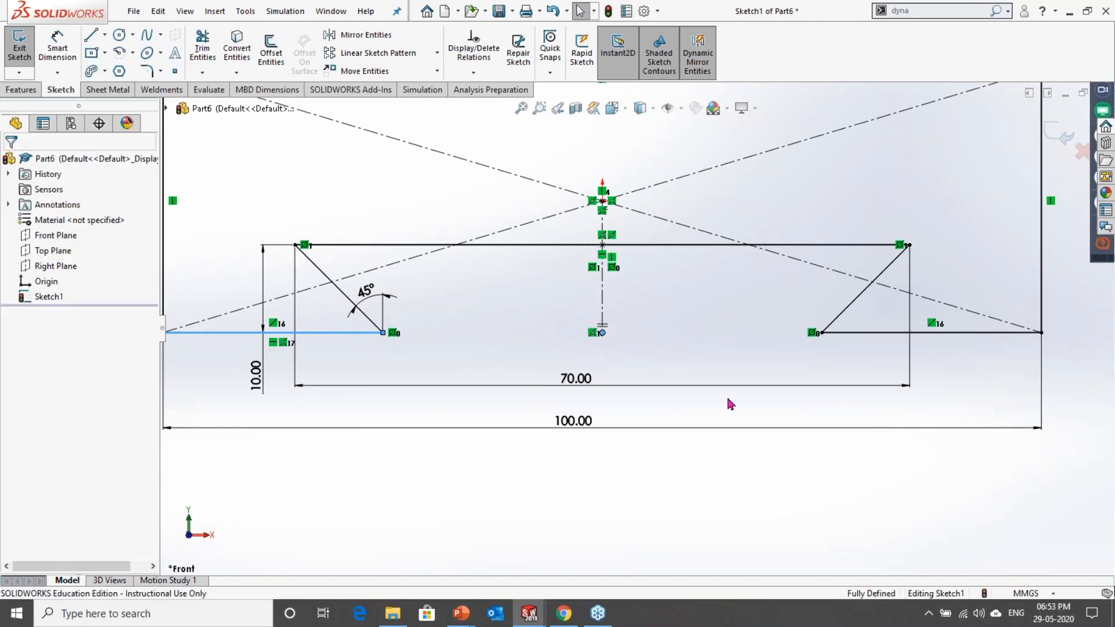
Step: Examine the whole sketch with its circles, tangent side lines, dovetail cutout and dimensions
scroll(729, 336, "up", 2)
scroll(746, 465, "up", 5)
scroll(746, 212, "down", 2)
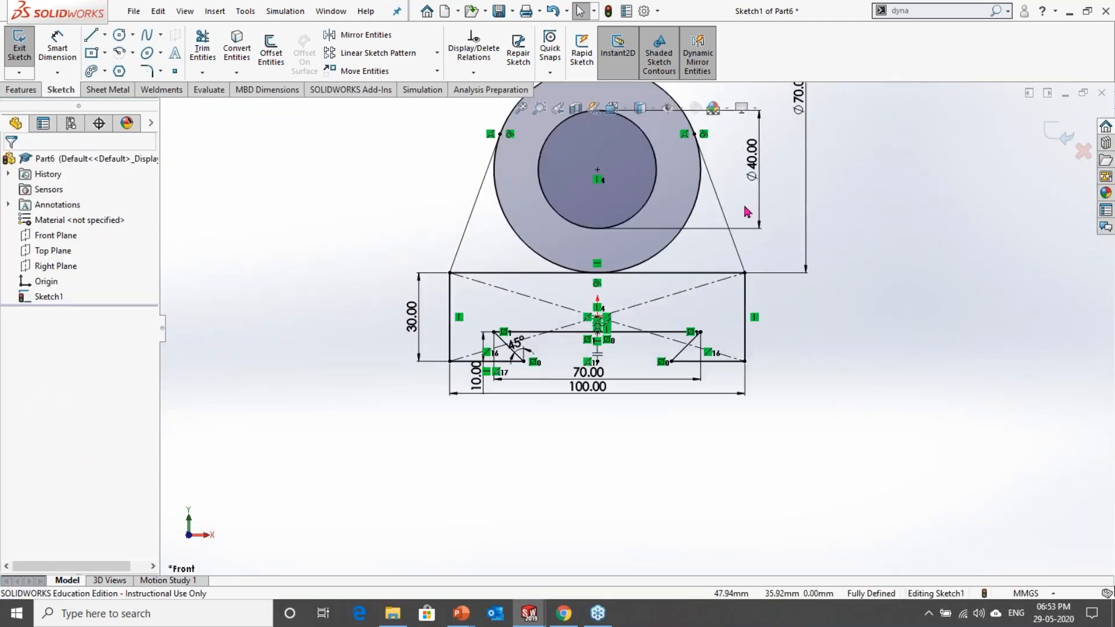
scroll(757, 217, "down", 1)
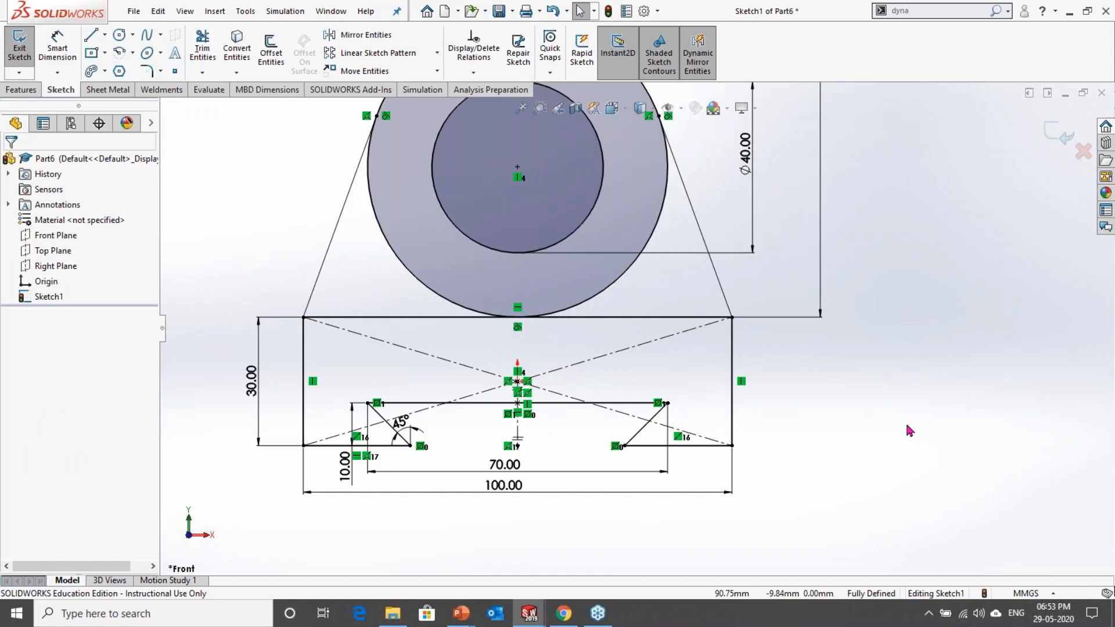
scroll(825, 308, "up", 4)
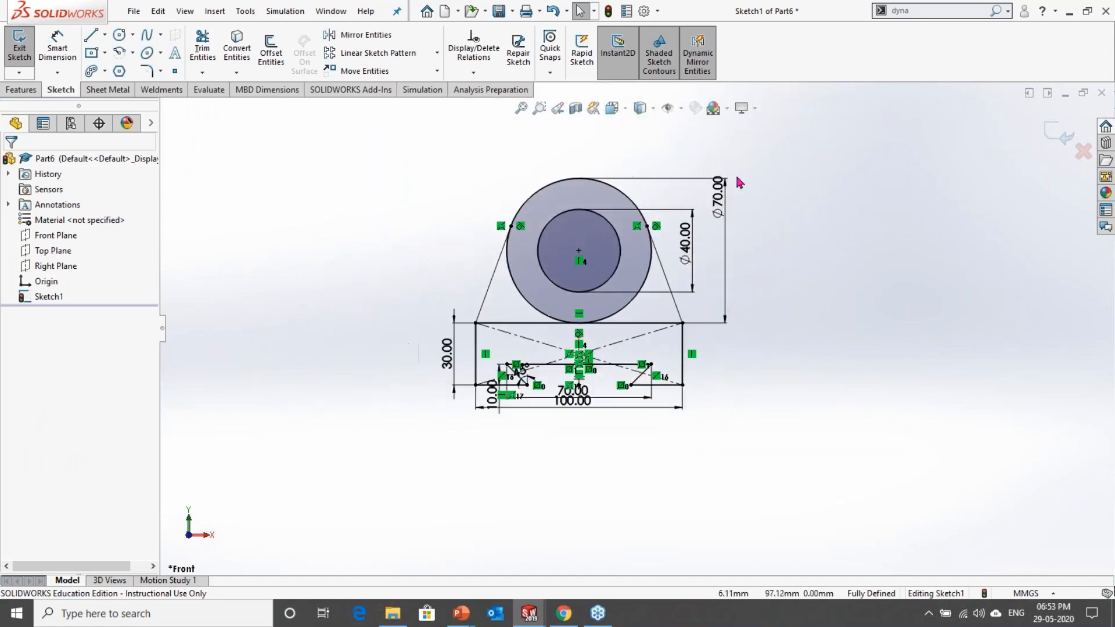
scroll(499, 243, "down", 2)
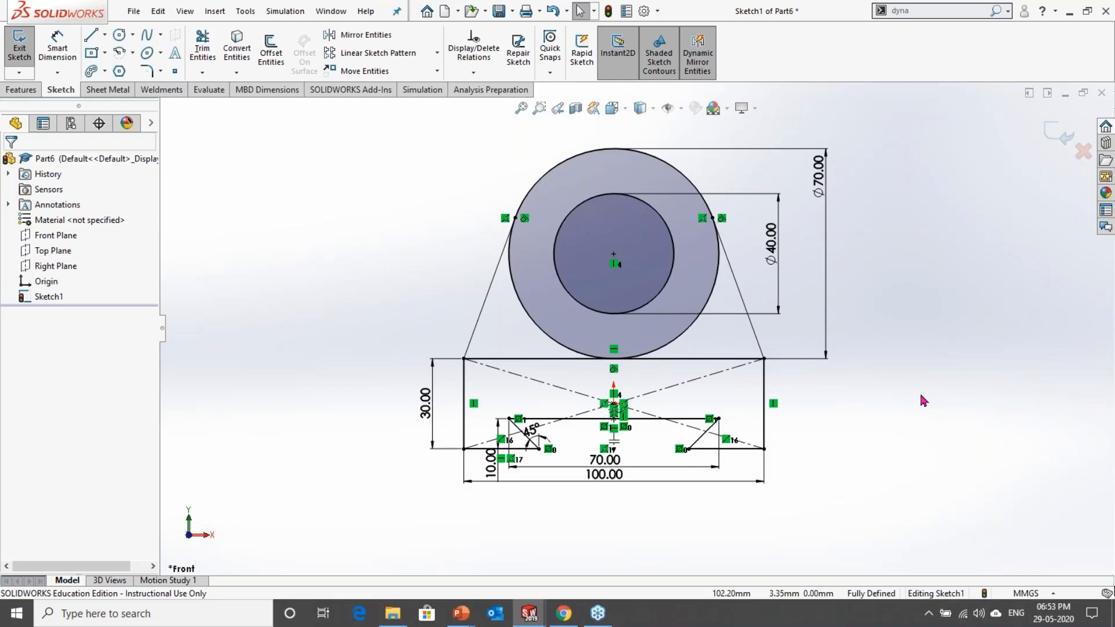
scroll(766, 317, "down", 2)
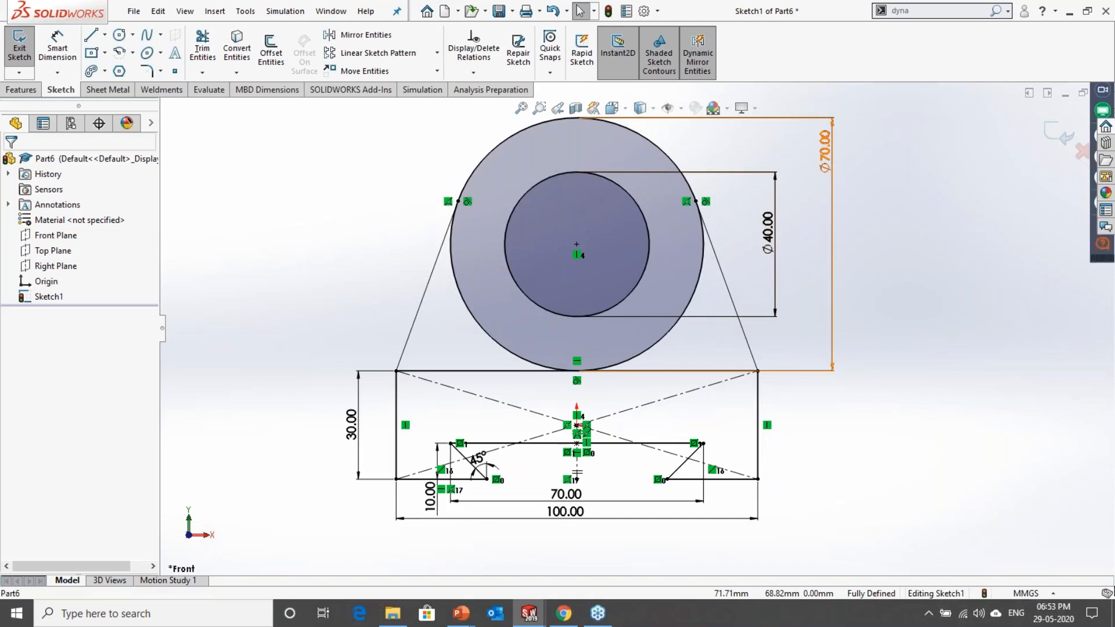
Step: Set the outer circle's diameter to 90 mm
left_click(819, 153)
left_click(926, 314)
scroll(930, 316, "up", 2)
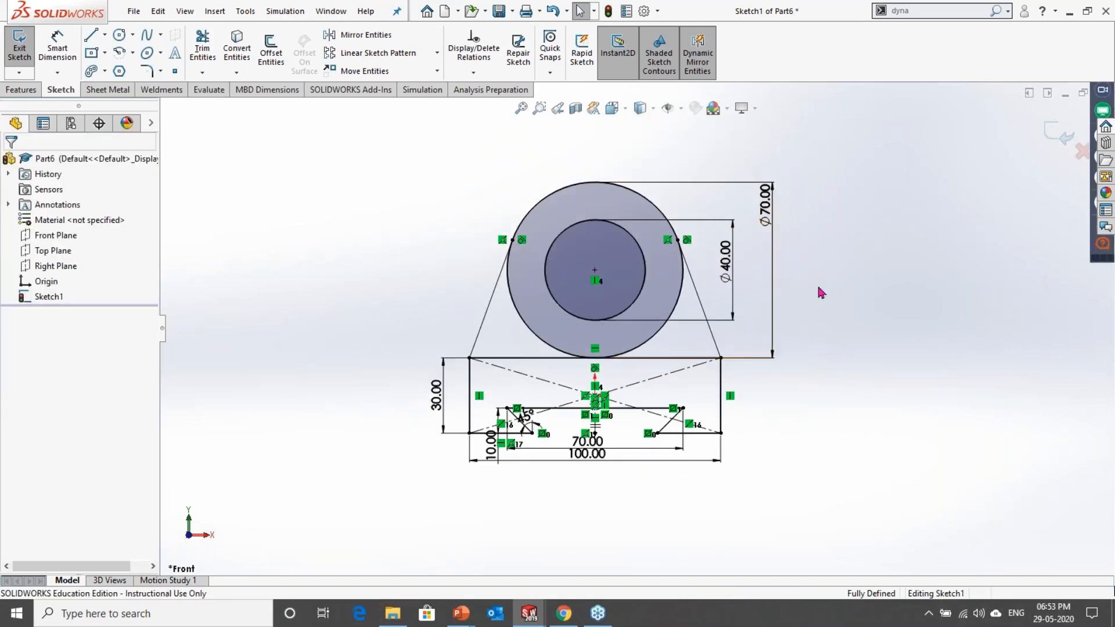
double_click(765, 203)
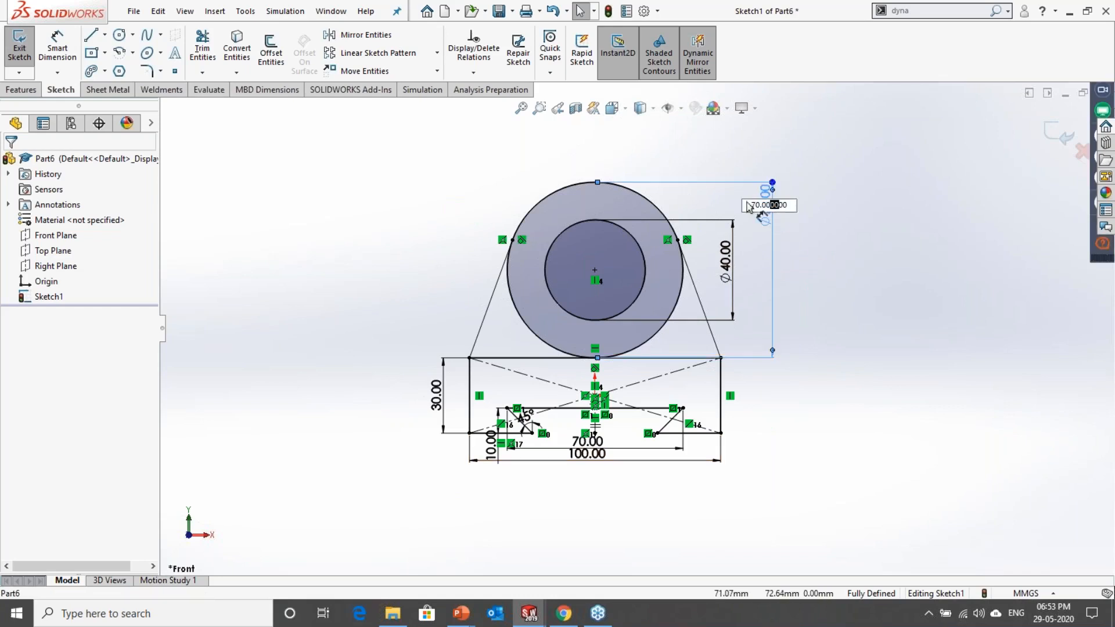
type("90")
key("Return")
Step: Set the inner circle's diameter to 50 mm
double_click(725, 238)
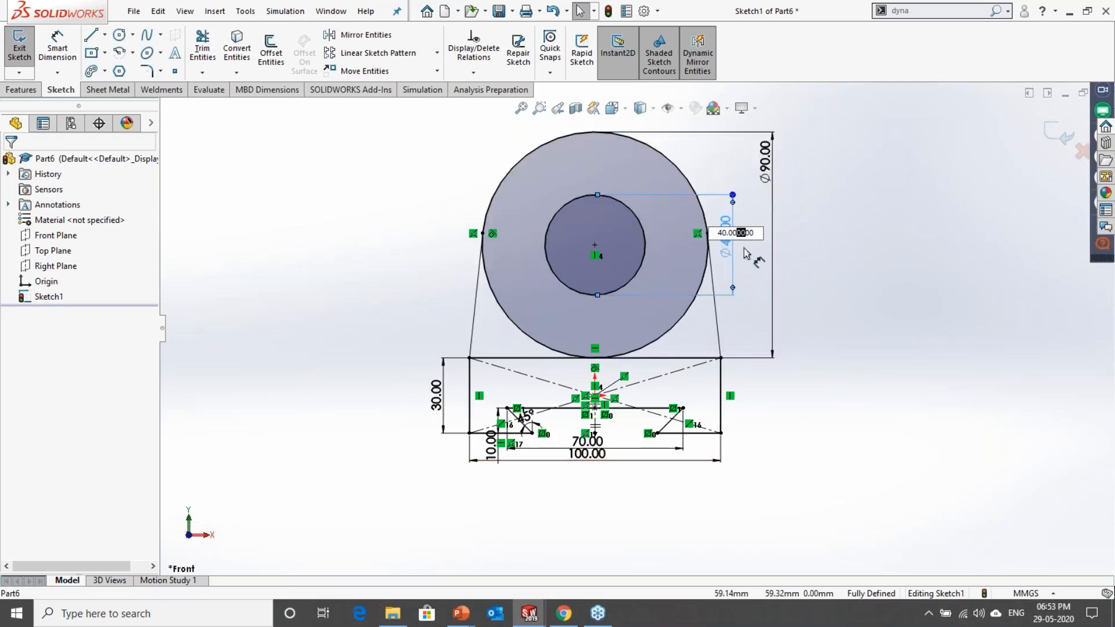
type("50")
key("Return")
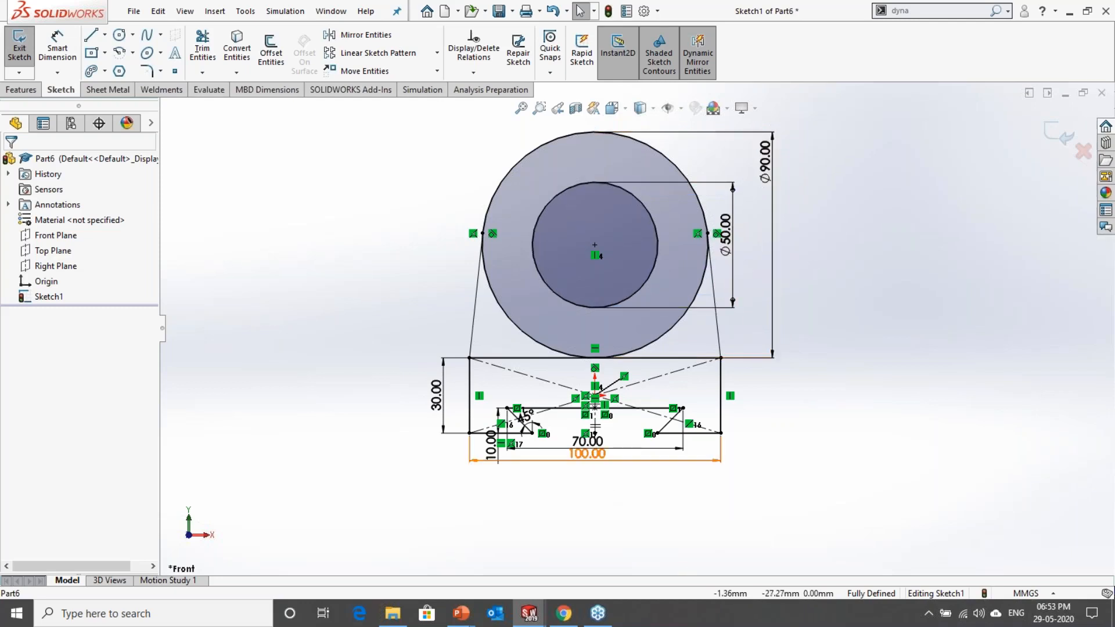
Step: Move the rectangle's width dimension further below the sketch and set the width to 200 mm
left_click_drag(593, 471, 597, 513)
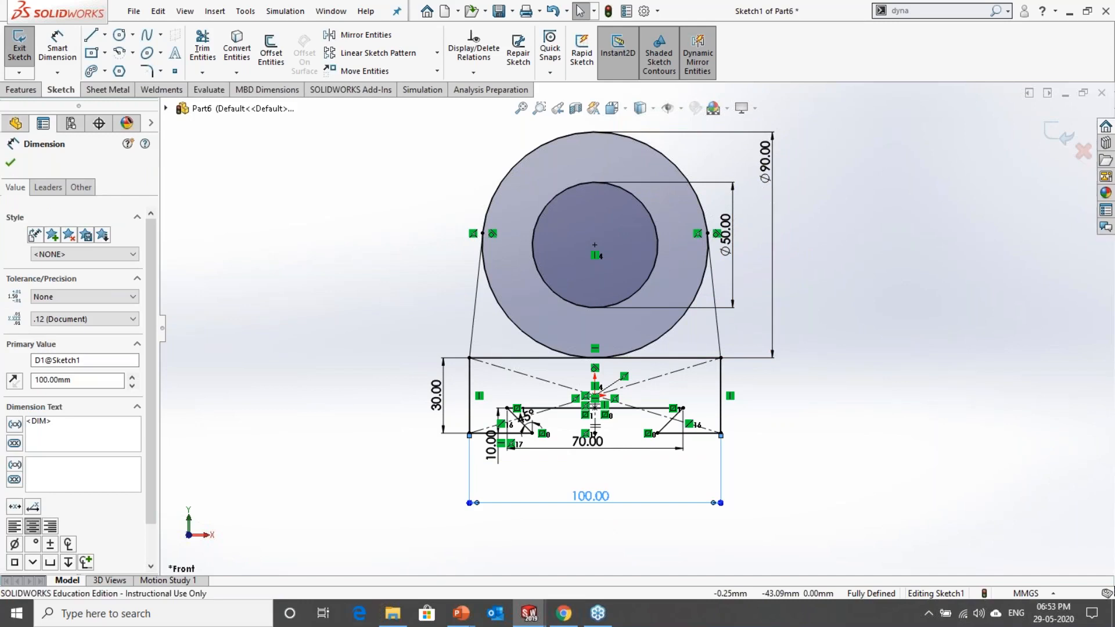
double_click(591, 496)
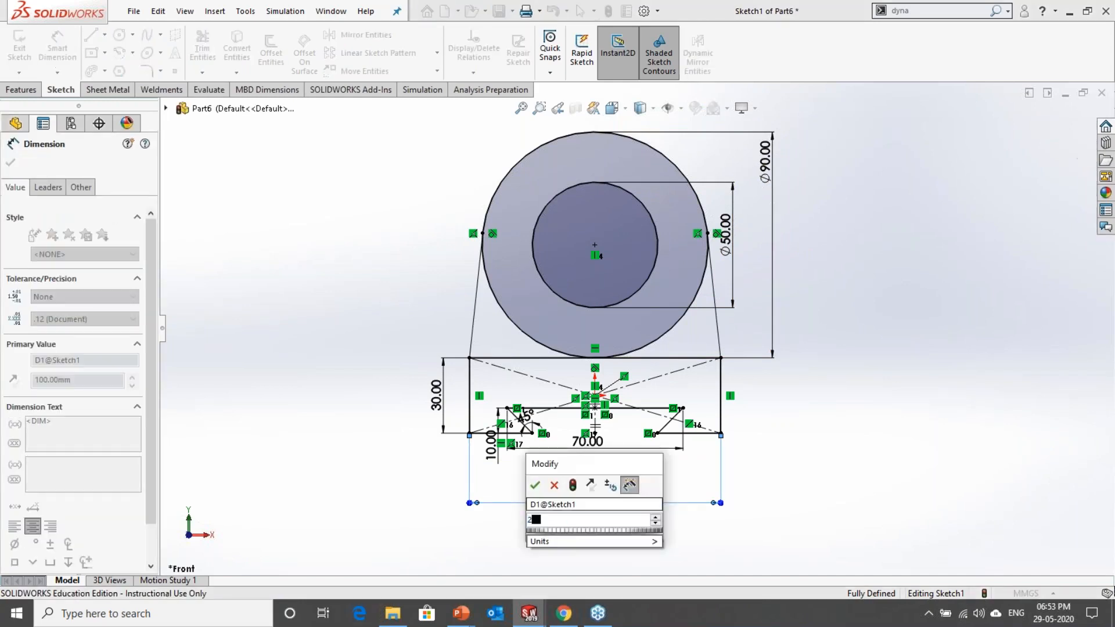
type("200")
key("Return")
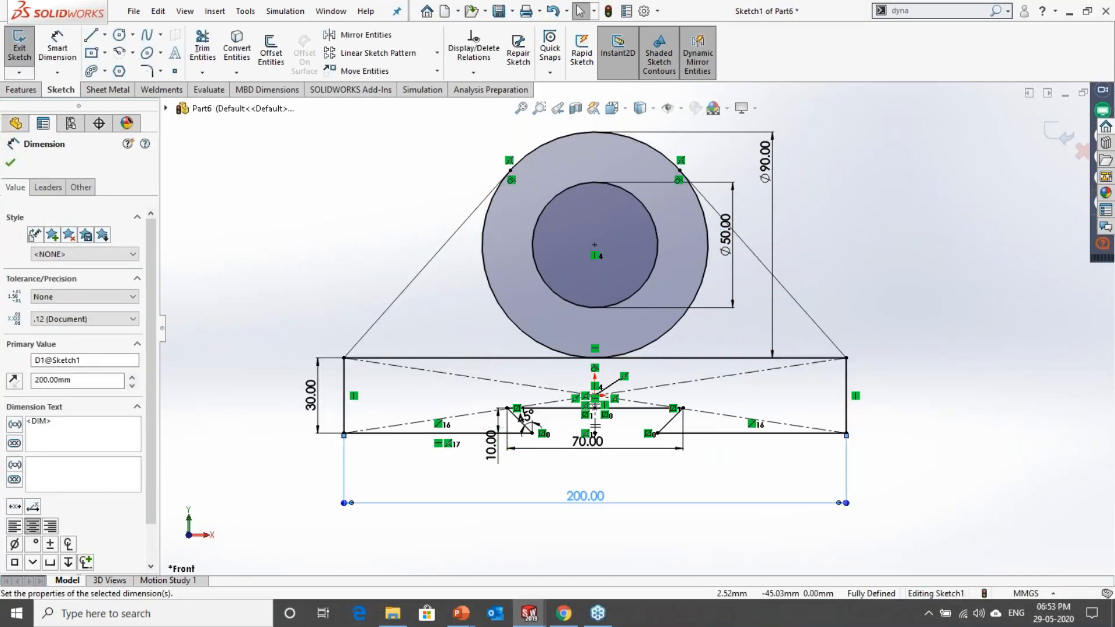
Step: Set the width of the dovetail cutout's upper edge to 160 mm
left_click(593, 442)
double_click(588, 441)
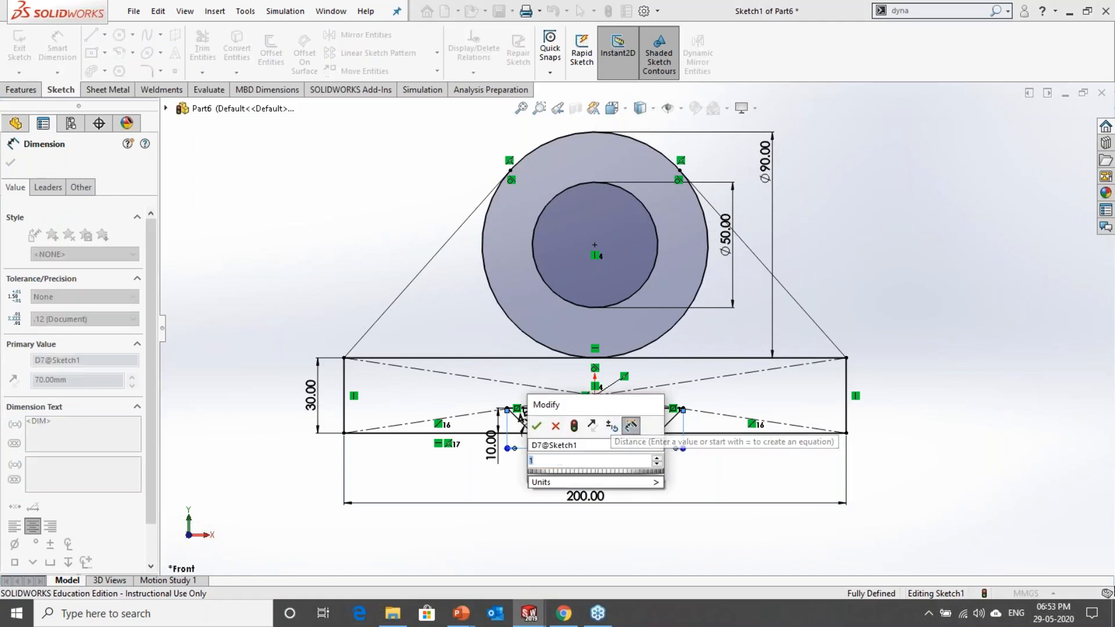
type("160")
key("Return")
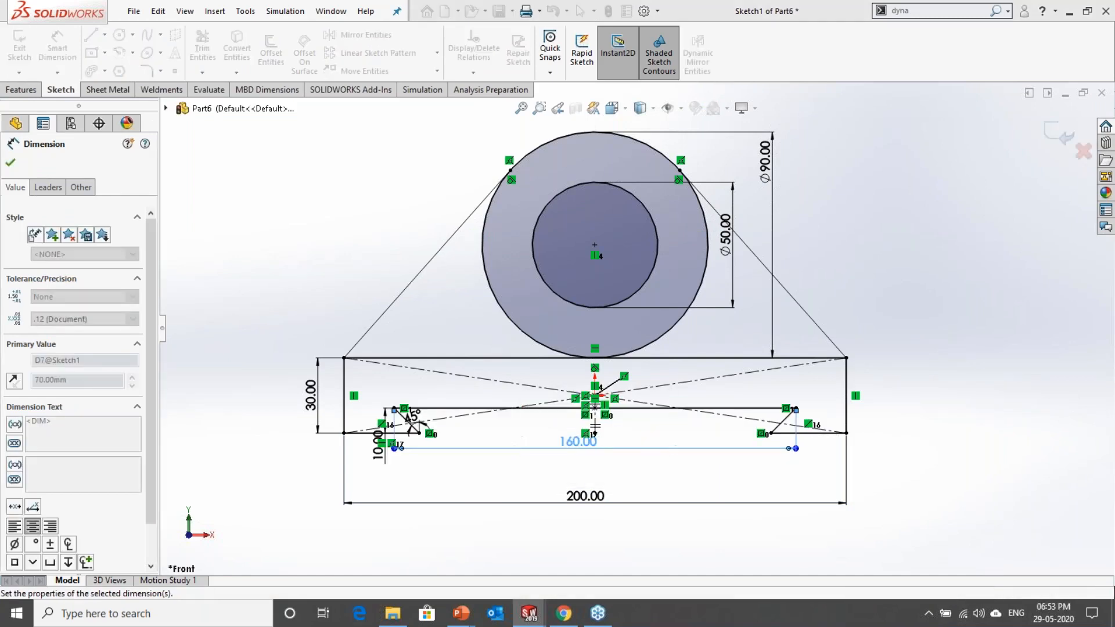
Step: Set the rectangle's height to 45 mm
left_click(311, 395)
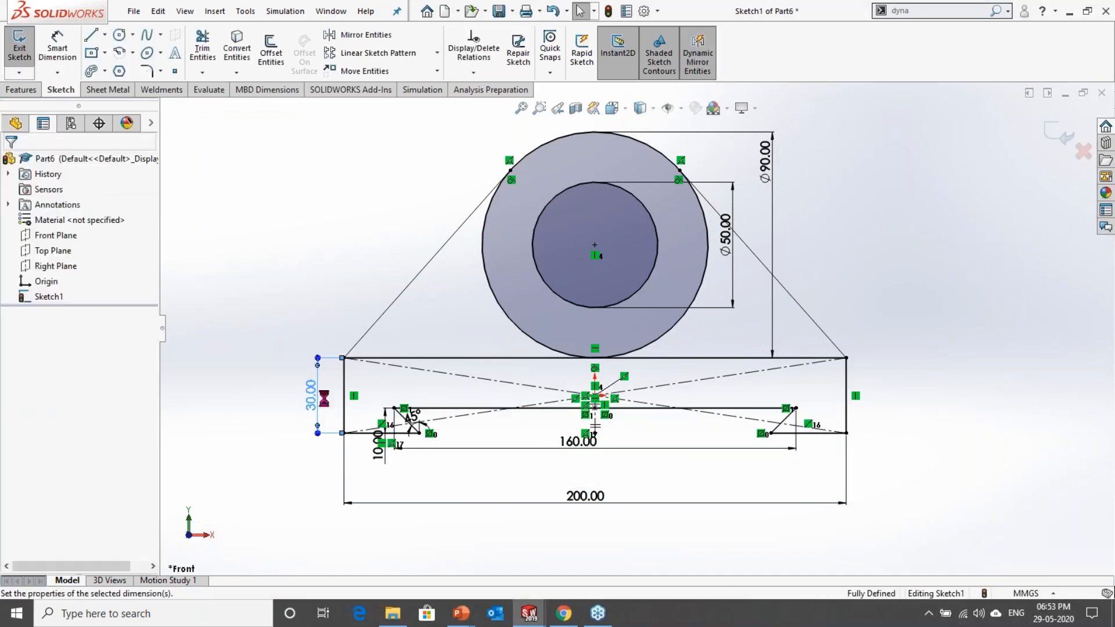
double_click(311, 395)
type("45")
key("Return")
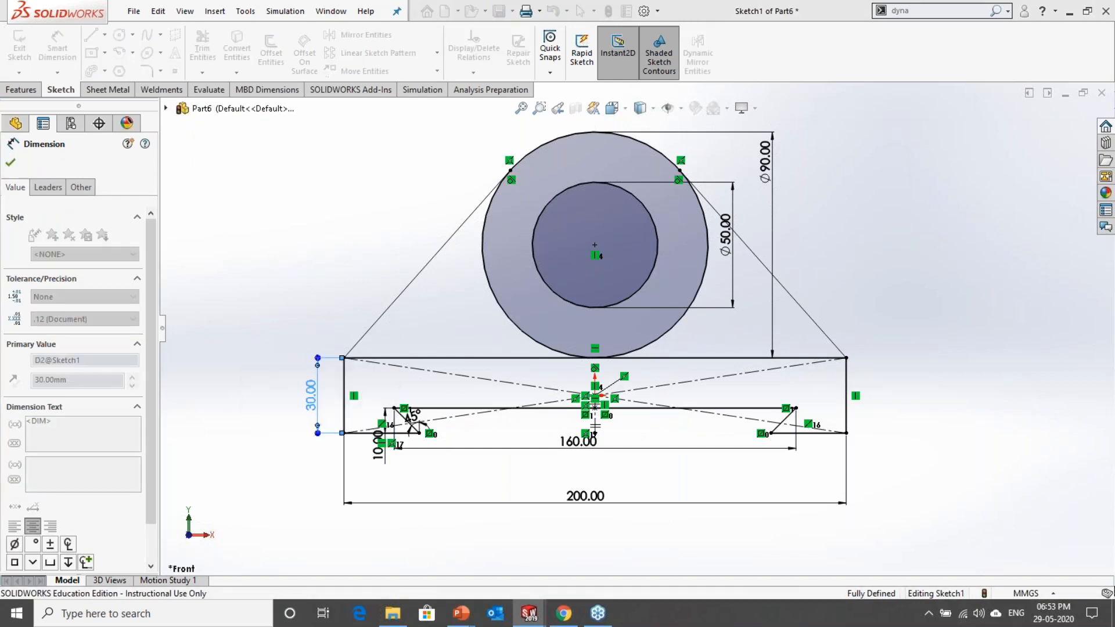
key("Escape")
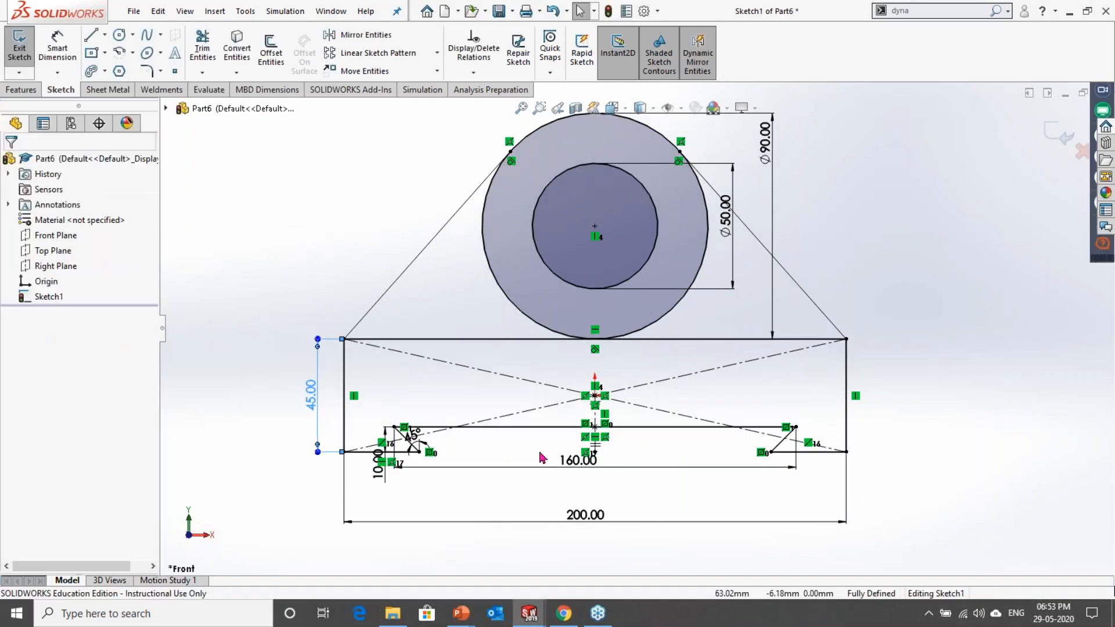
Step: Set the dovetail cutout's depth to 20 mm
double_click(378, 464)
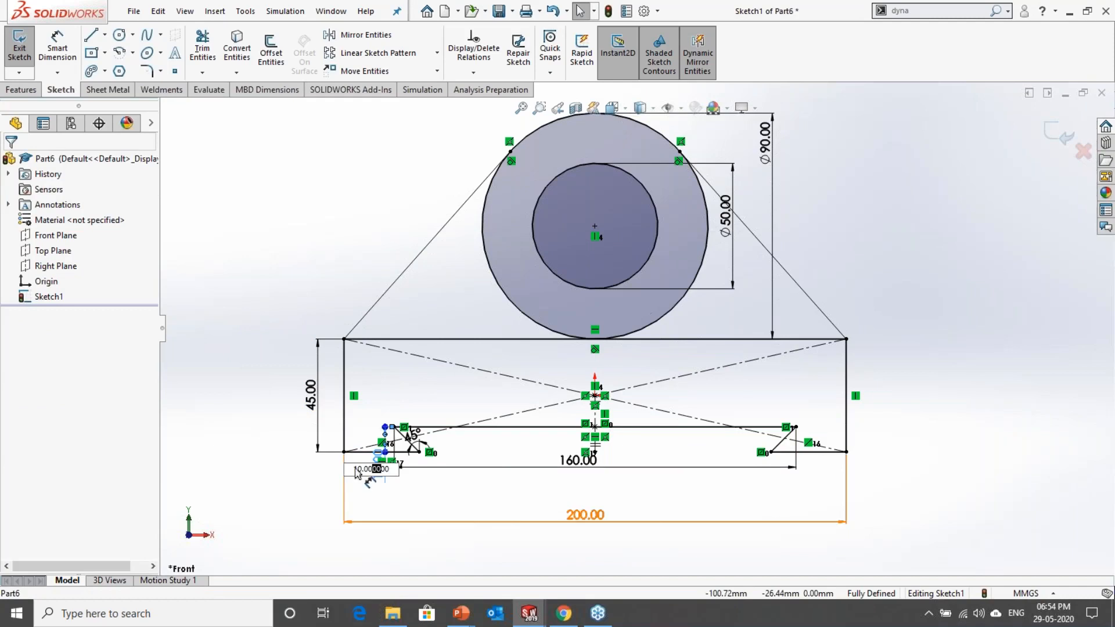
type("2")
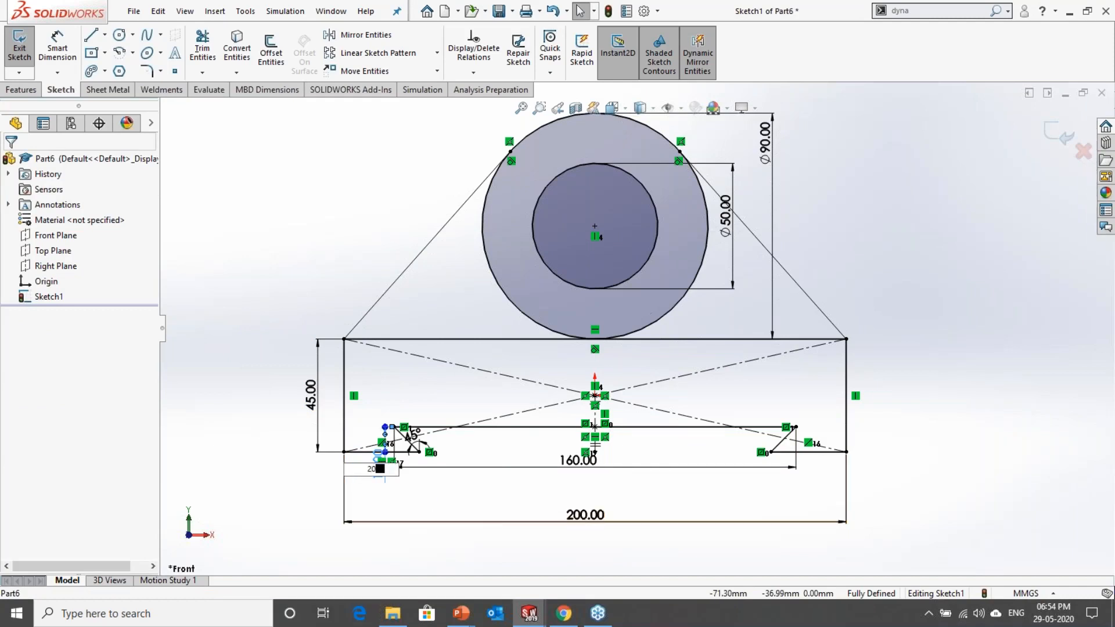
type("0")
key("Return")
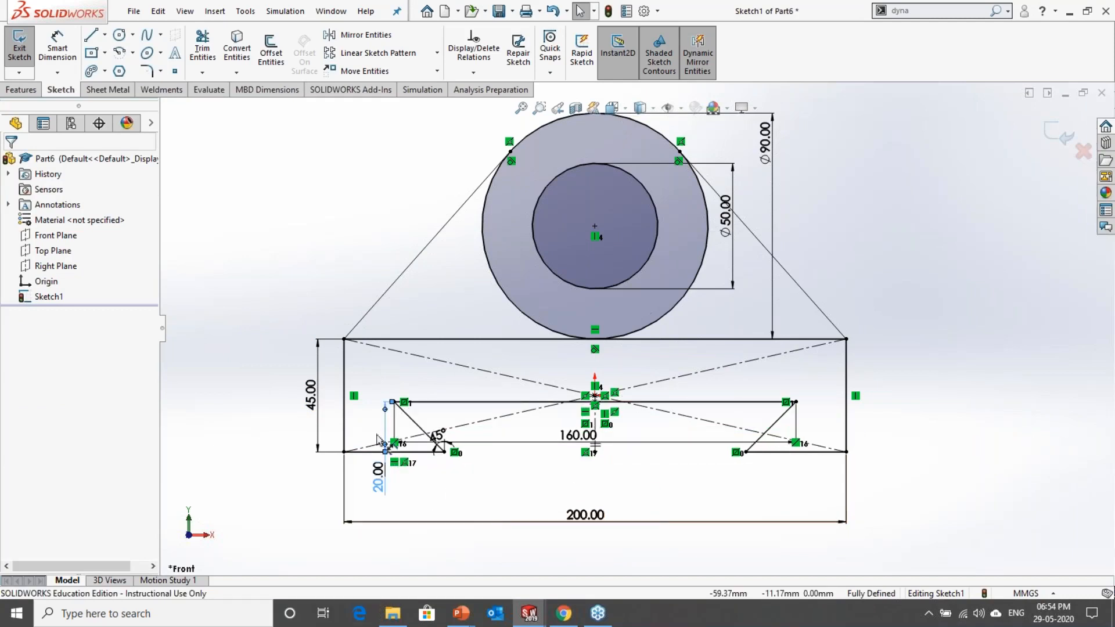
Step: Reposition the 45° angle dimension above the slanted edge and the cutout's width dimension below the rectangle for clear reading
scroll(531, 443, "down", 3)
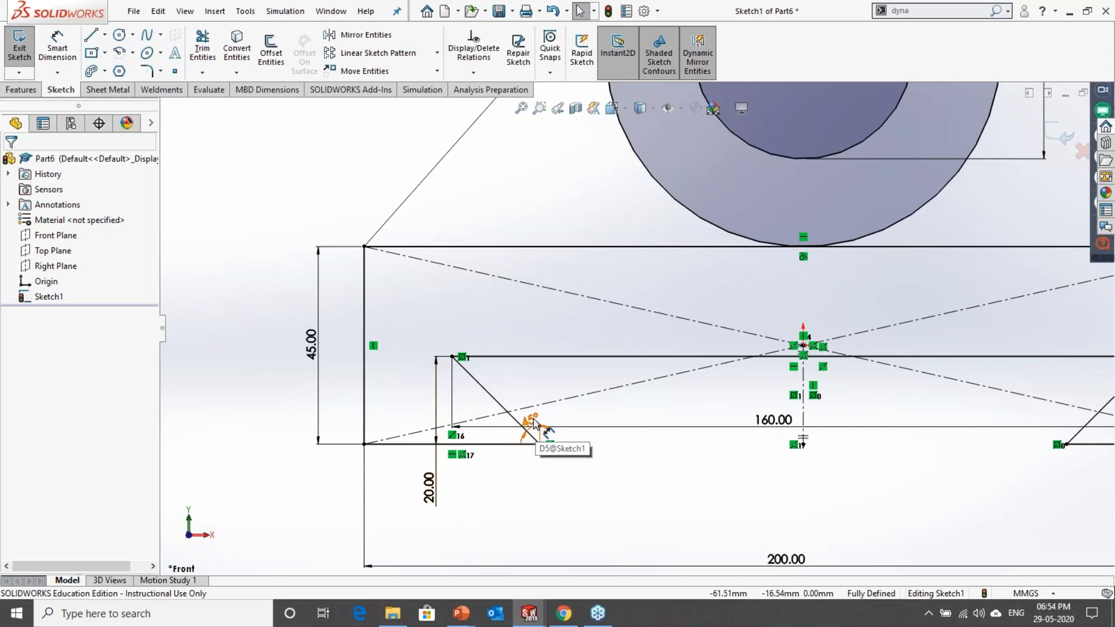
left_click_drag(535, 425, 533, 383)
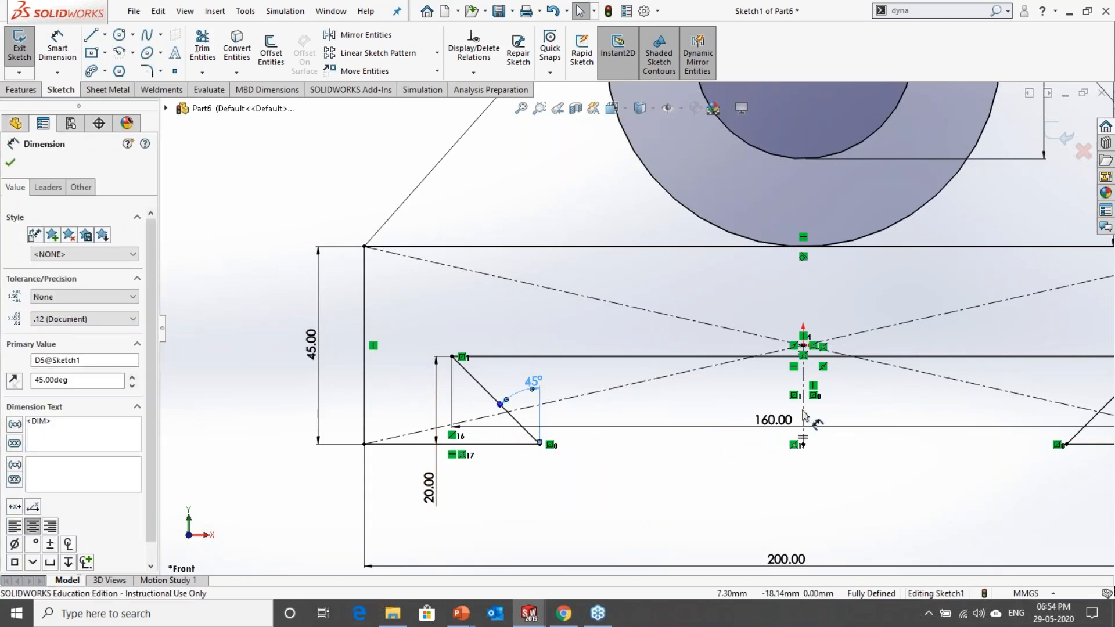
scroll(808, 419, "up", 1)
left_click_drag(747, 411, 753, 481)
key("f")
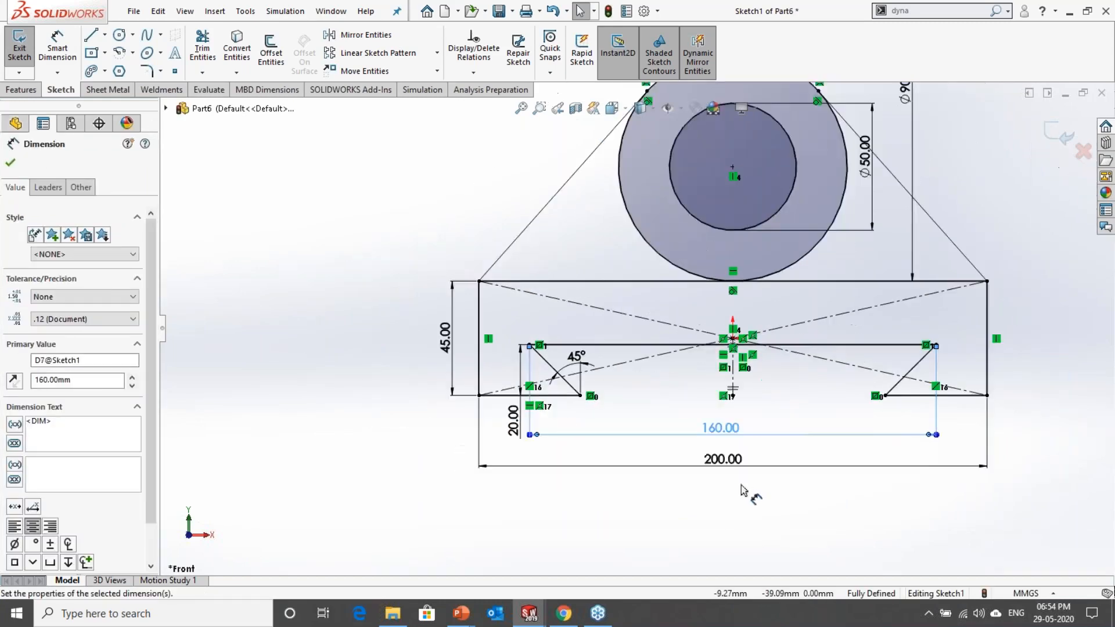
scroll(859, 260, "down", 2)
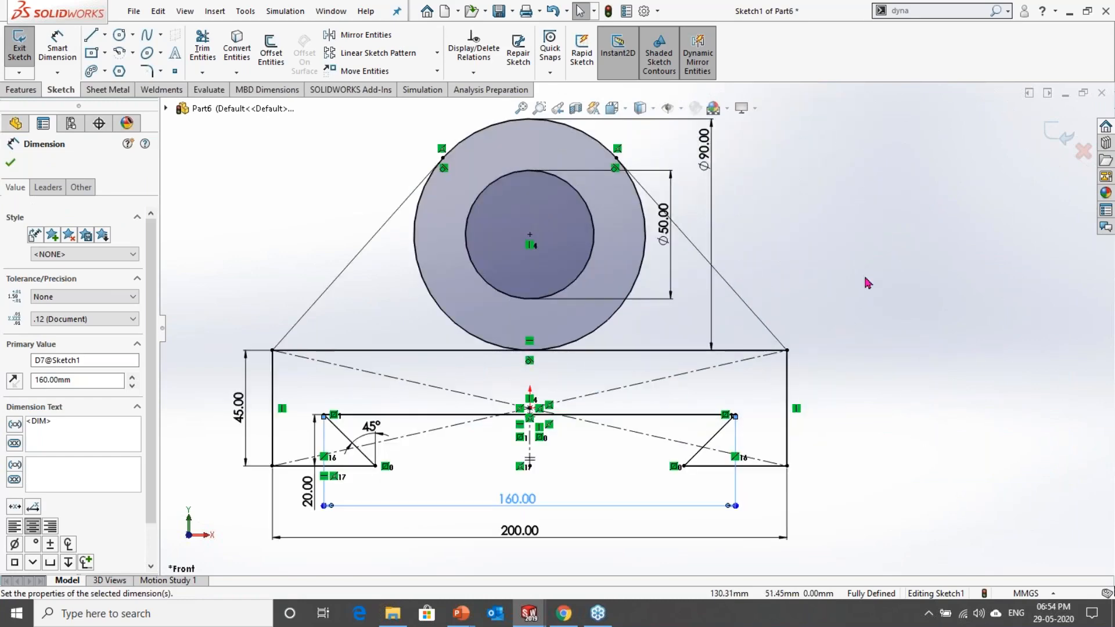
scroll(865, 284, "up", 1)
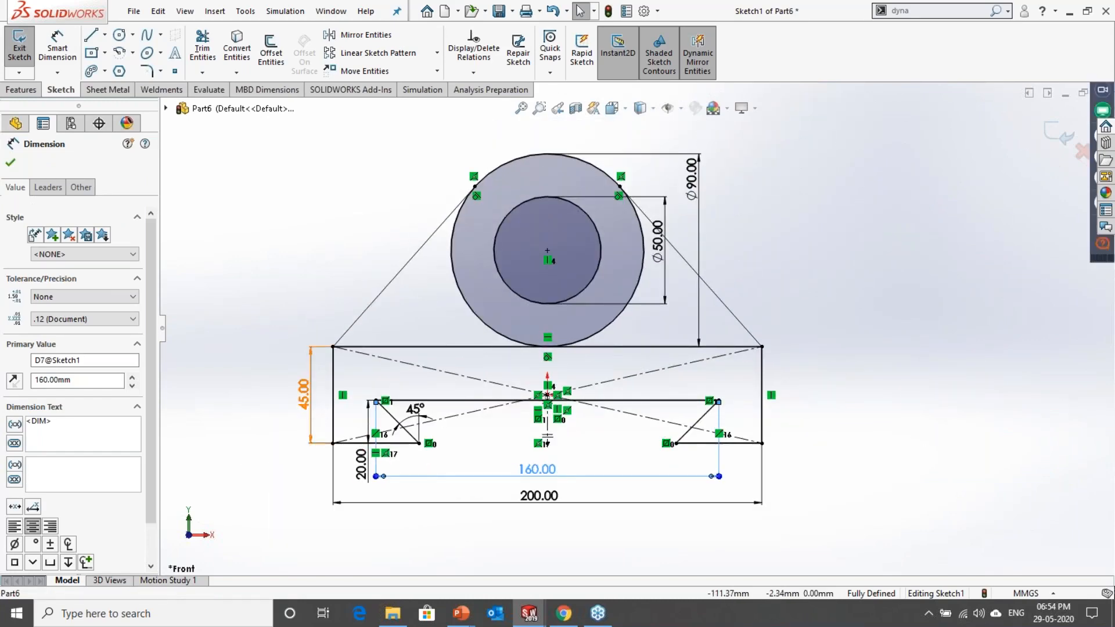
Step: Set the rectangle's height to 20 mm, equal to the dovetail cutout's depth
double_click(303, 394)
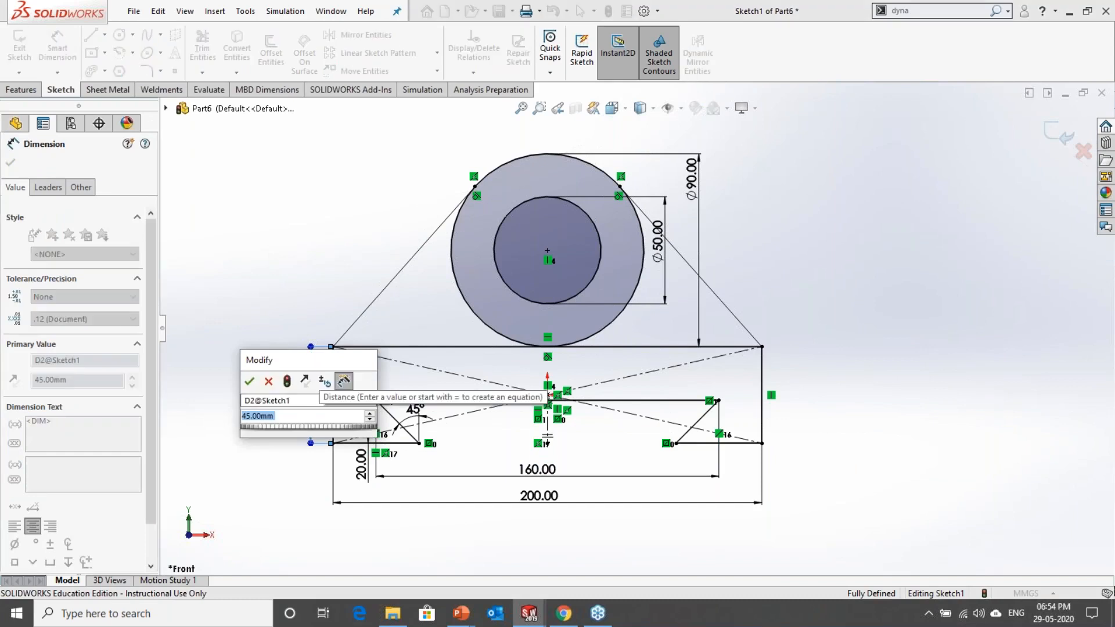
type("40")
key("Return")
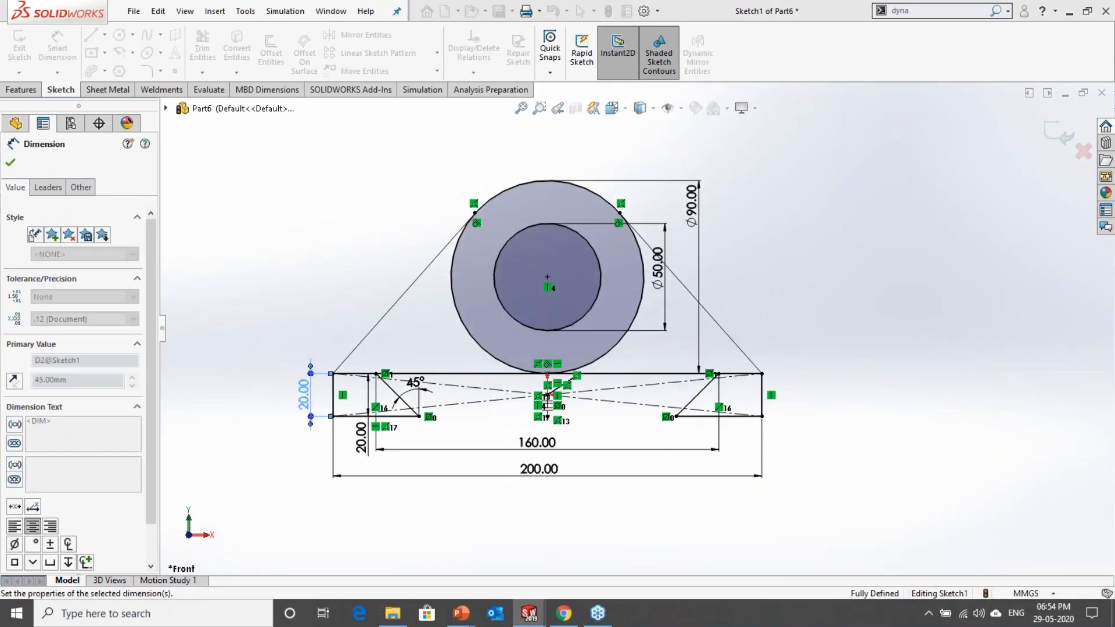
scroll(465, 364, "down", 1)
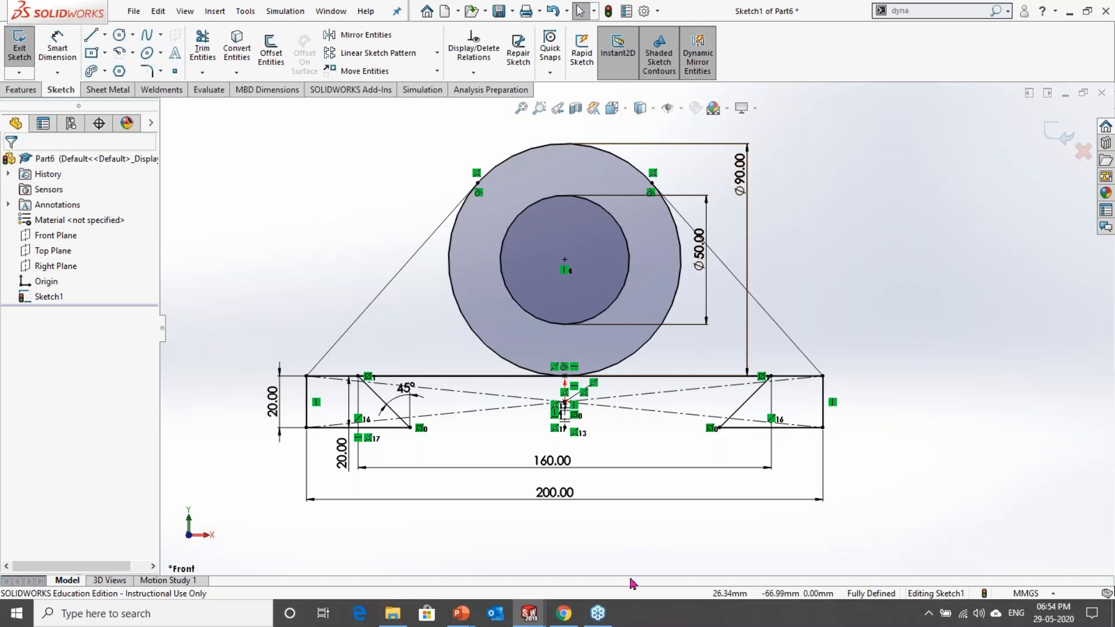
Step: Switch to the exercise slide to check the original bracket drawing's dimensions, and return to the sketch
mouse_move(575, 611)
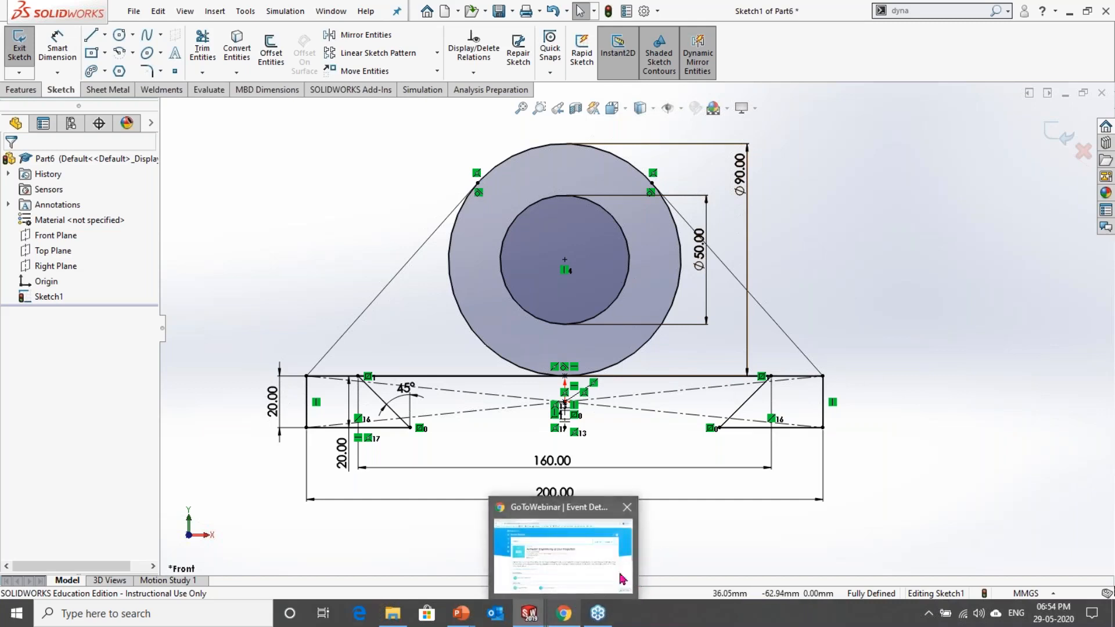
key("alt+Tab")
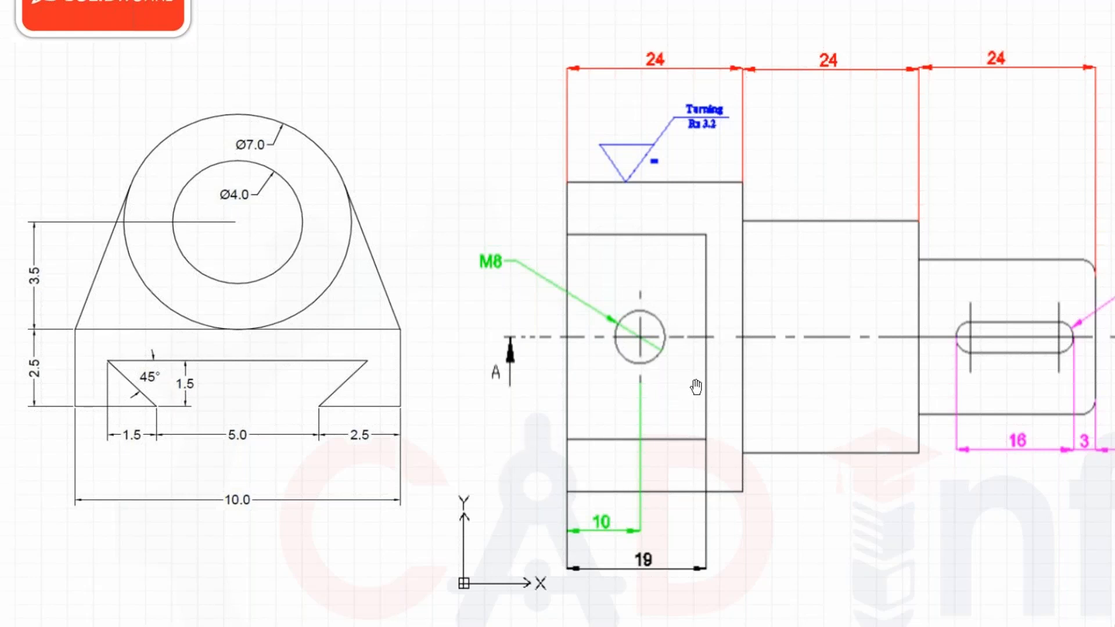
key("alt+Tab")
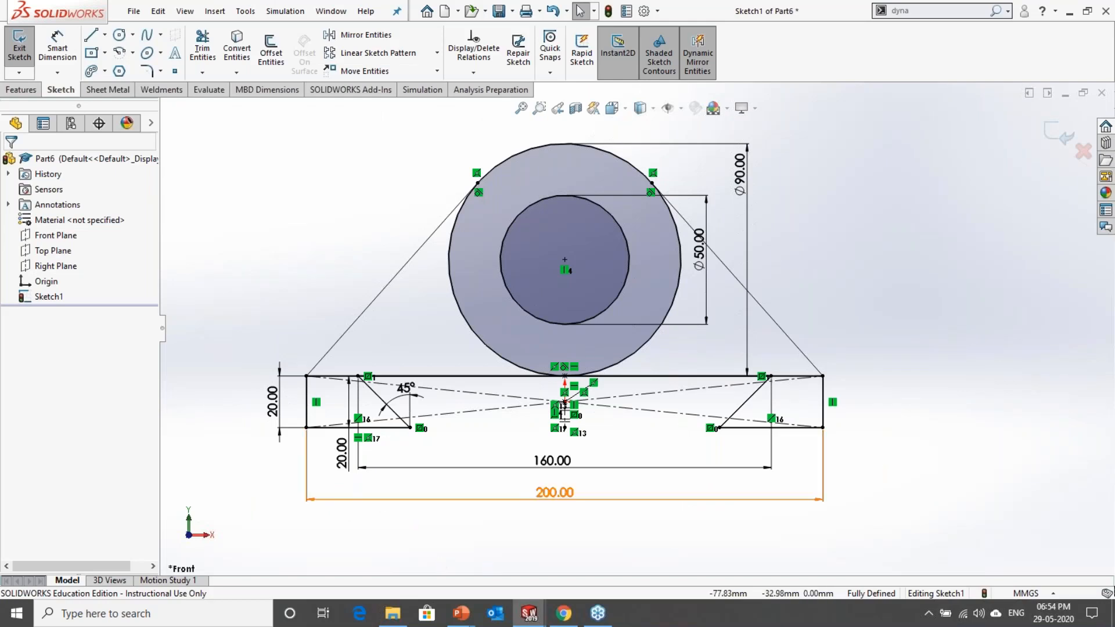
Step: Set the rectangle's height to 30 mm and move that dimension slightly further out from the rectangle's left edge
double_click(273, 413)
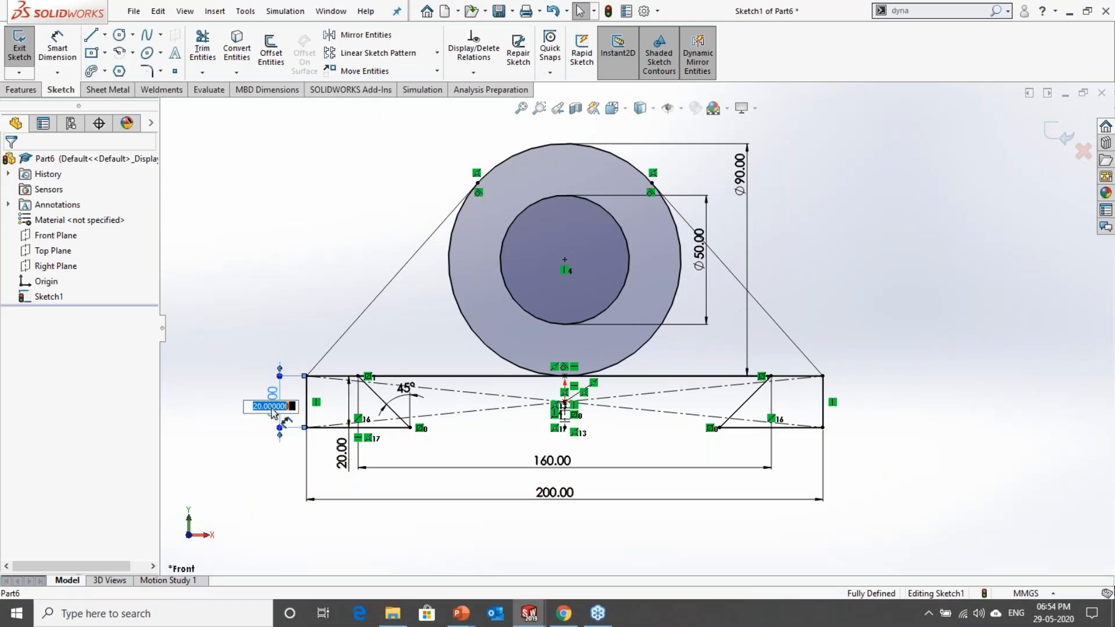
type("3")
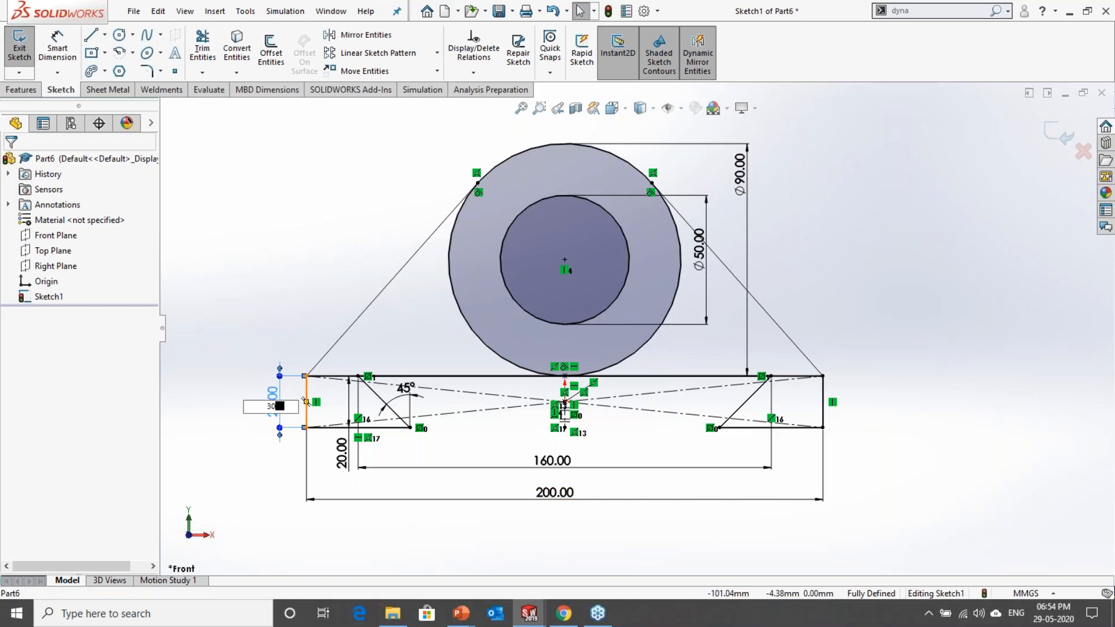
type("0")
key("Return")
left_click(456, 481)
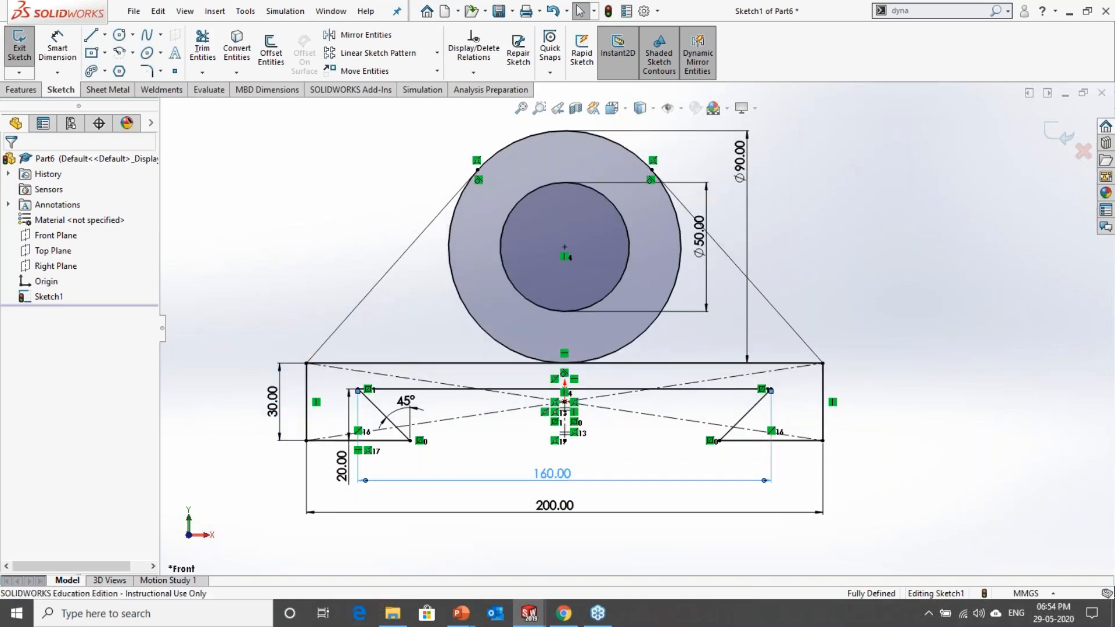
key("Escape")
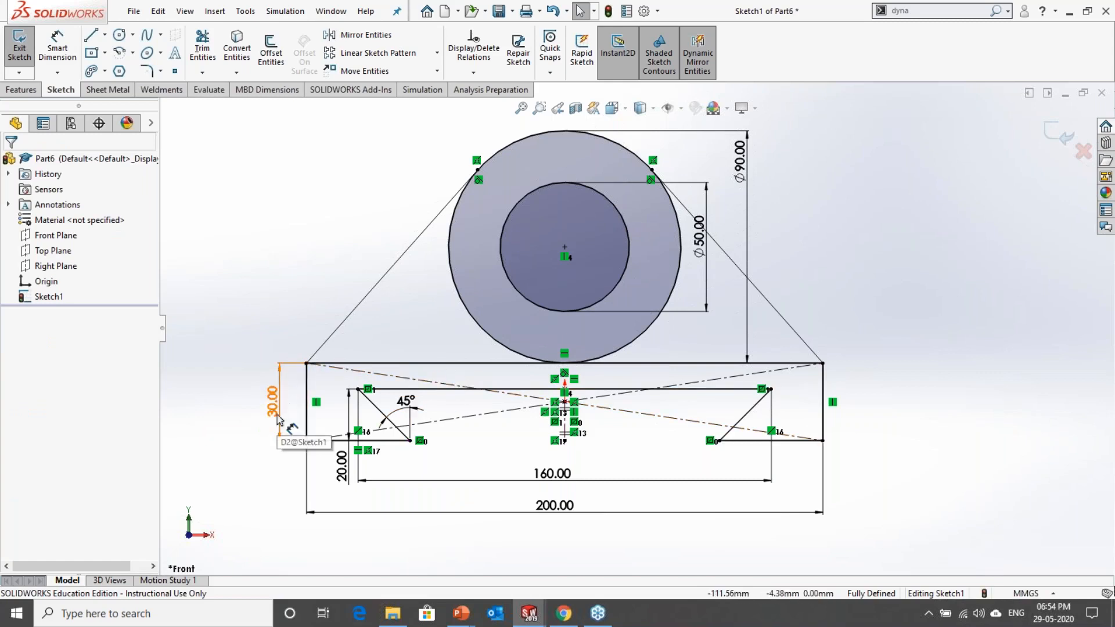
left_click_drag(279, 419, 268, 420)
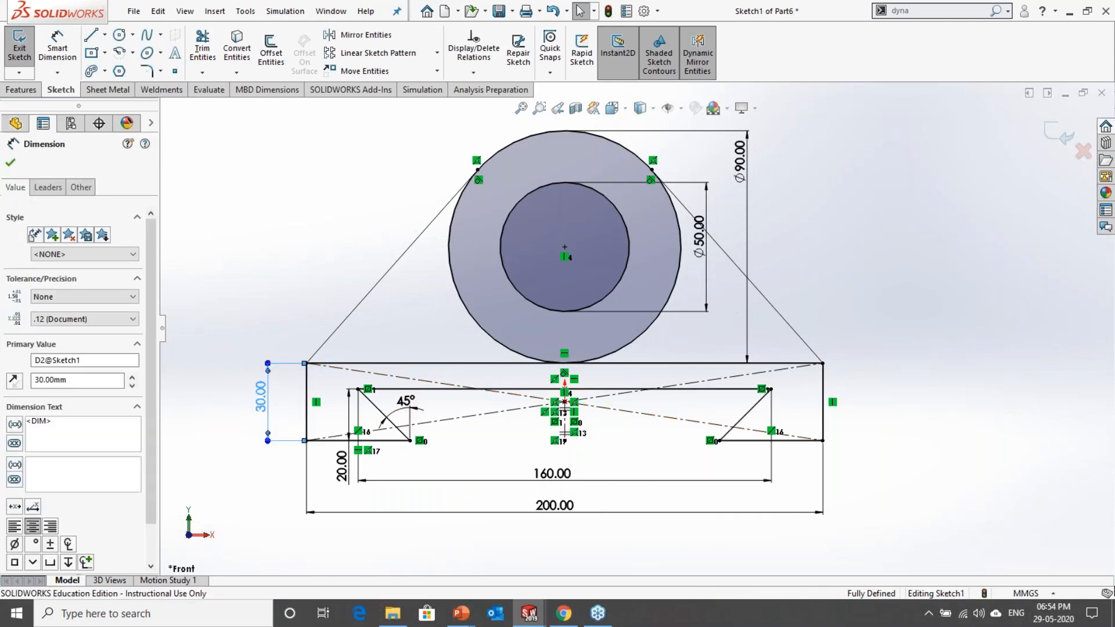
key("Escape")
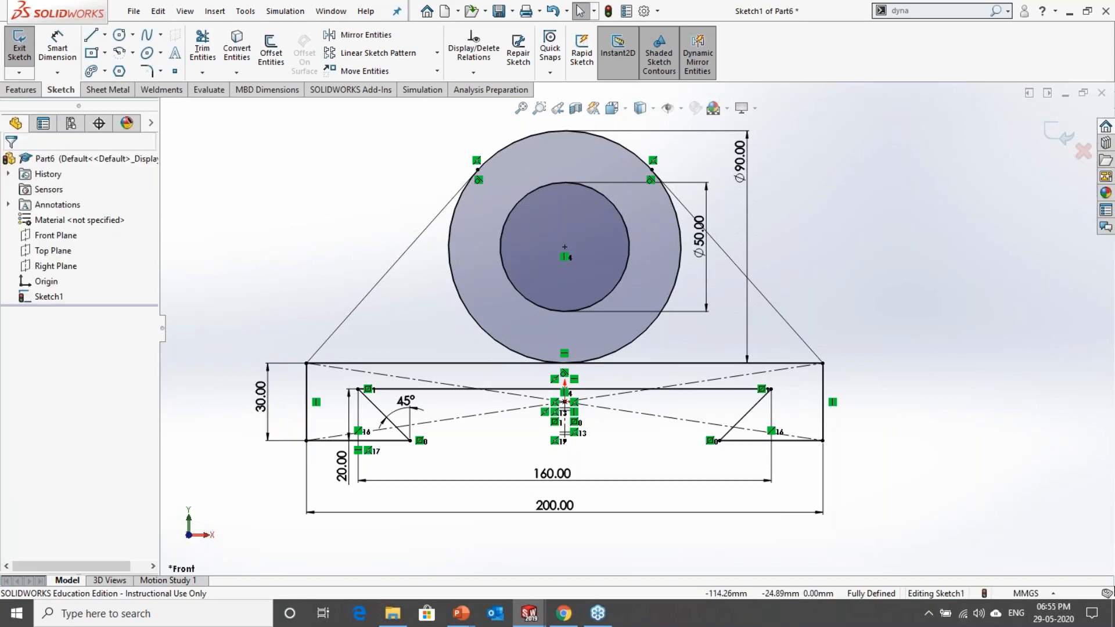
Step: View the whole exercise slide with all its practice drawings, and return to SOLIDWORKS
key("alt+Tab")
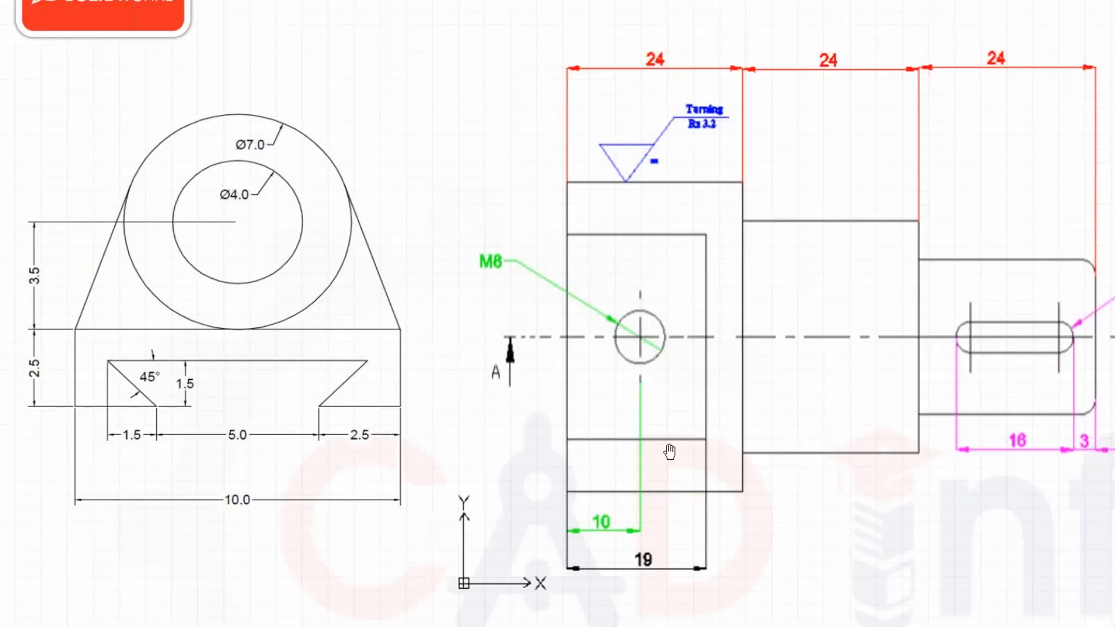
key("Escape")
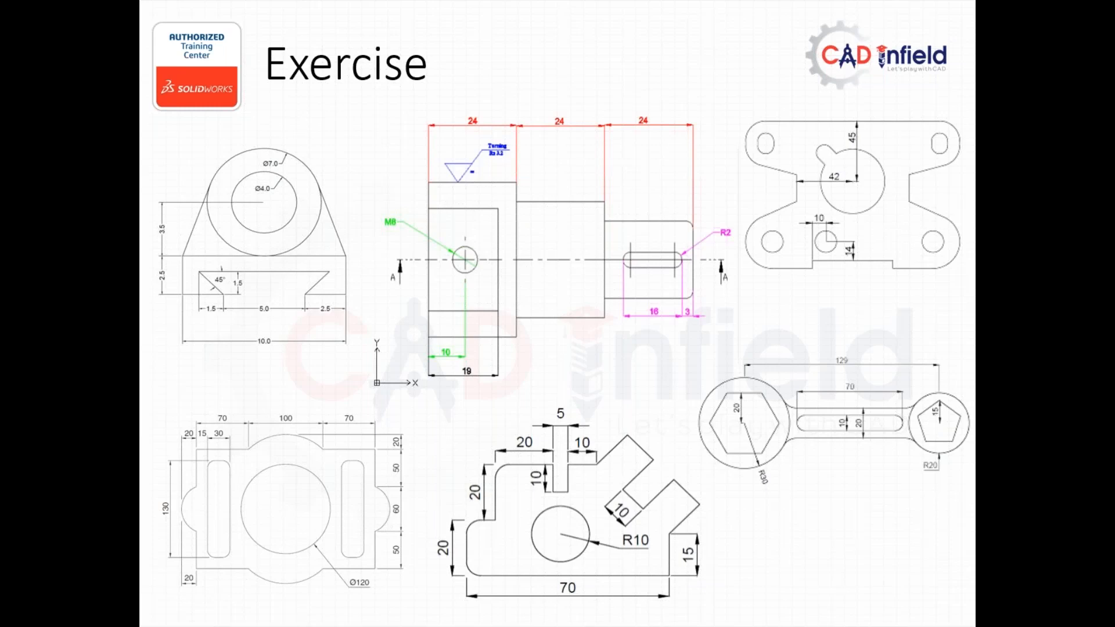
key("alt+Tab")
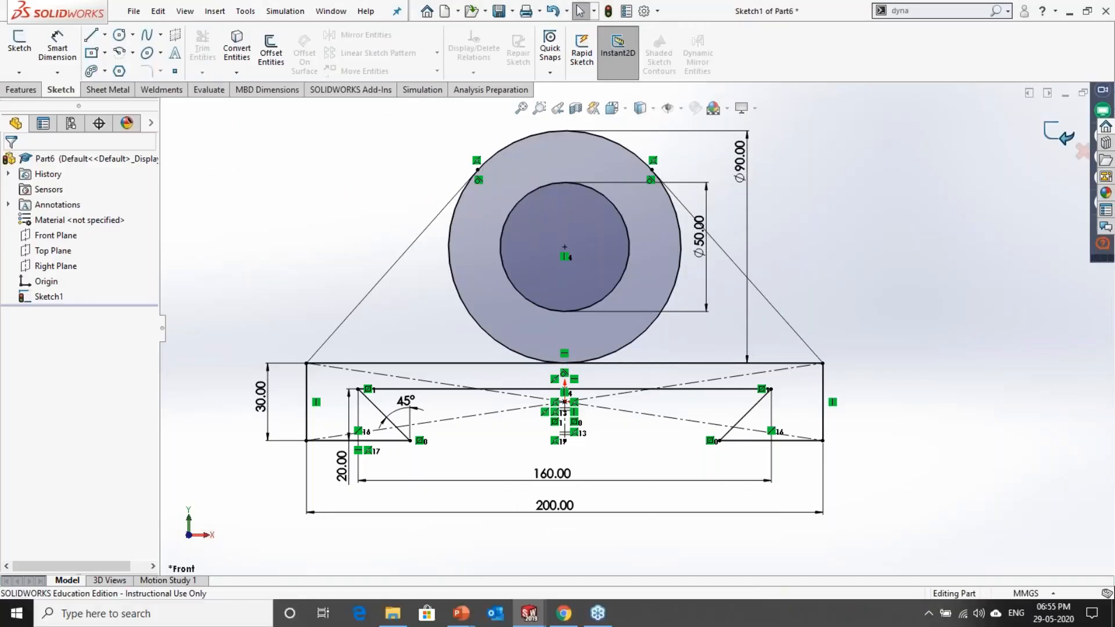
Step: Exit the bracket sketch and create a new part document
left_click(134, 12)
left_click(152, 36)
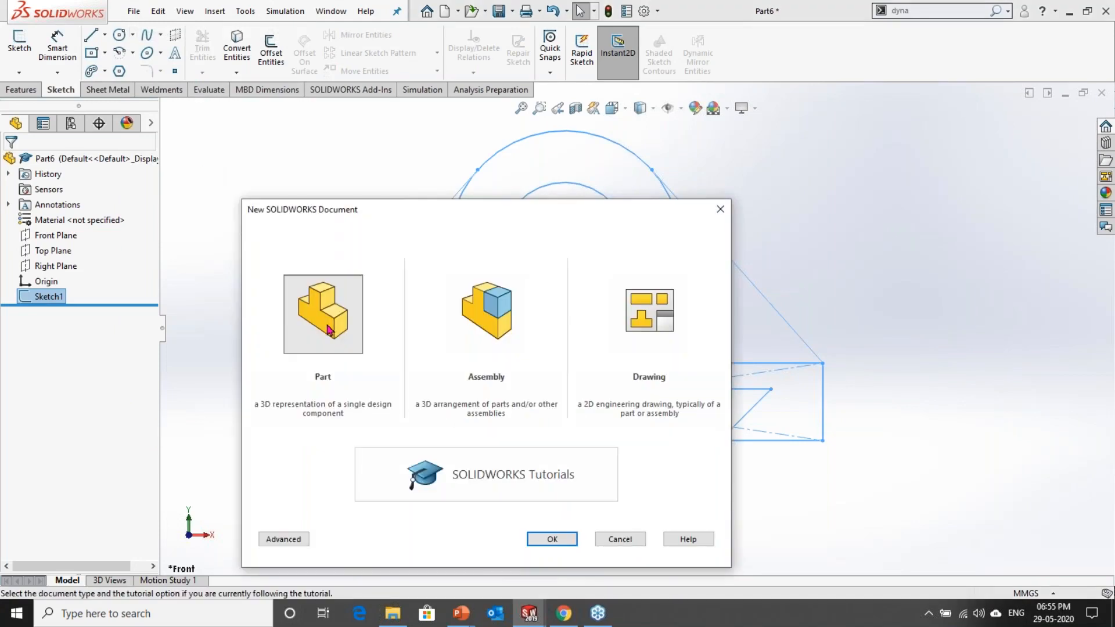
double_click(329, 331)
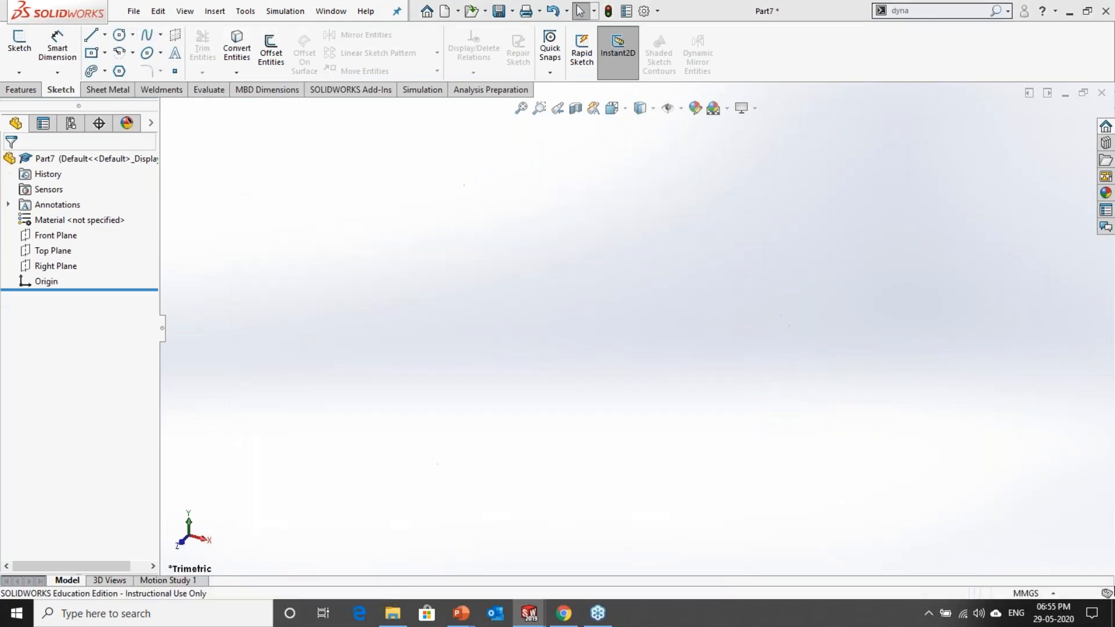
Step: On the Front Plane, sketch a circle about 119 mm in diameter at the origin and an 85 mm one about 290 mm away, horizontally level with it
left_click(52, 237)
left_click(63, 216)
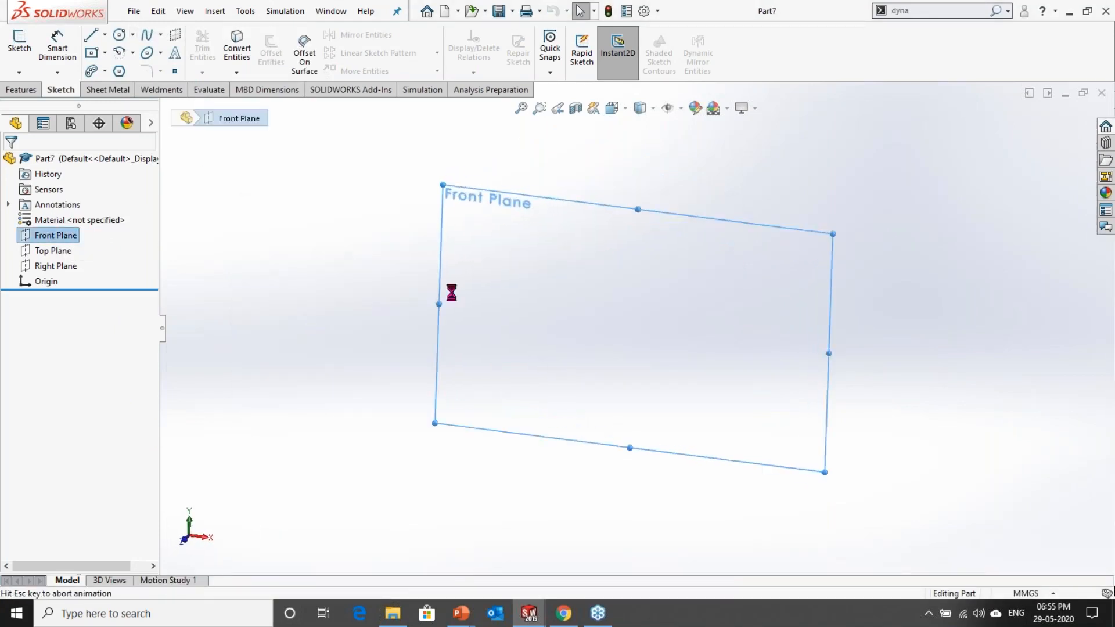
key("s")
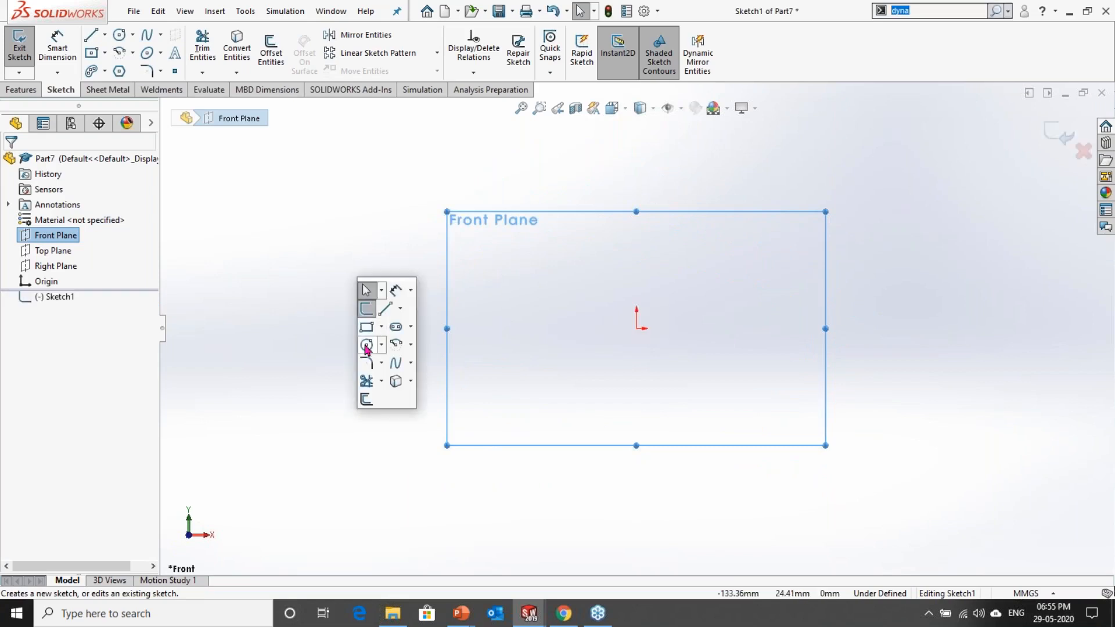
left_click(367, 346)
left_click(637, 329)
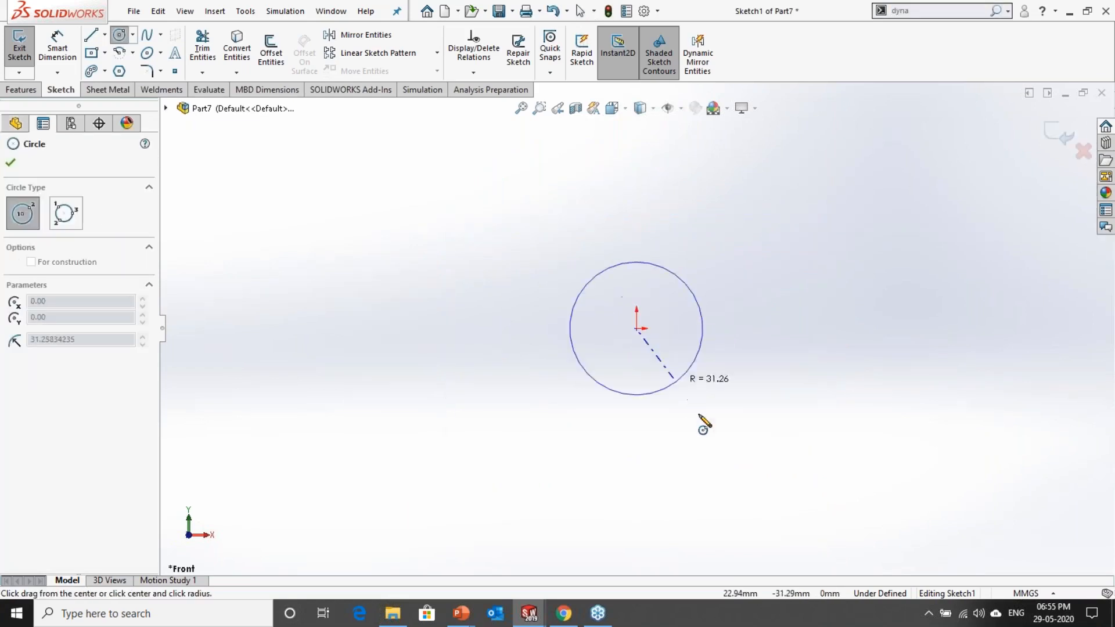
left_click(685, 342)
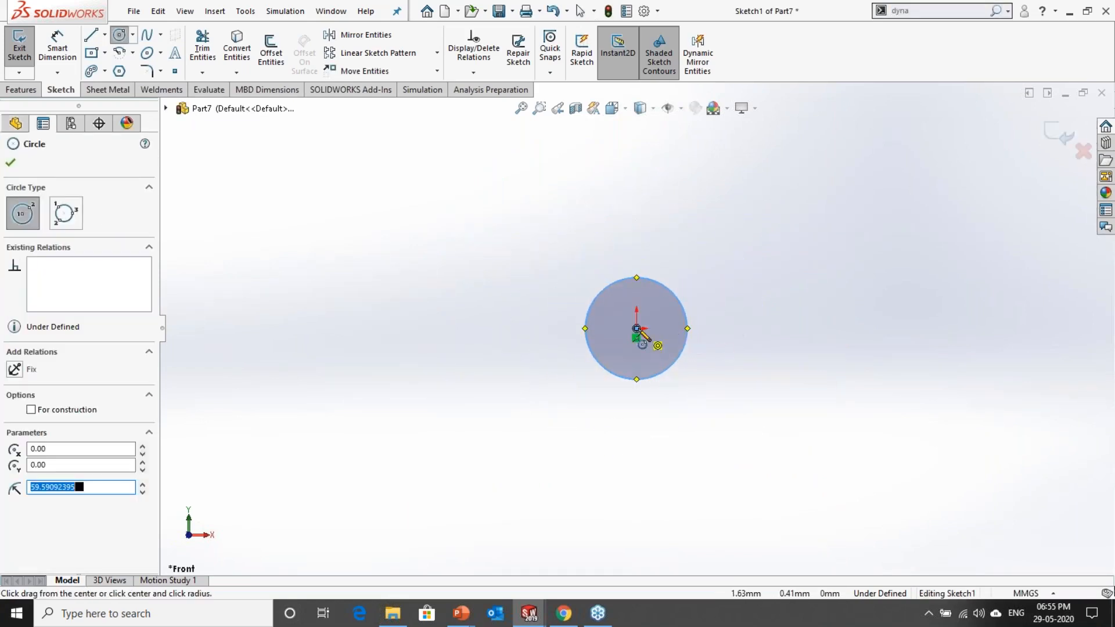
left_click(884, 330)
left_click(891, 366)
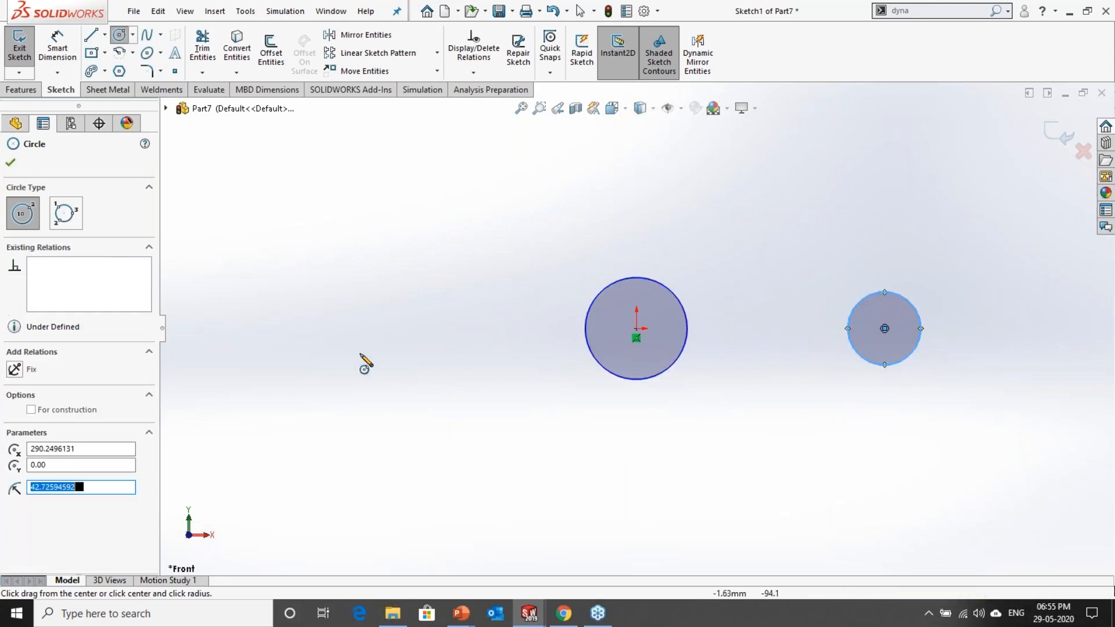
Step: Dimension the circle at the origin to 120 mm diameter and the smaller circle to 80 mm diameter
right_click_drag(498, 391, 518, 371)
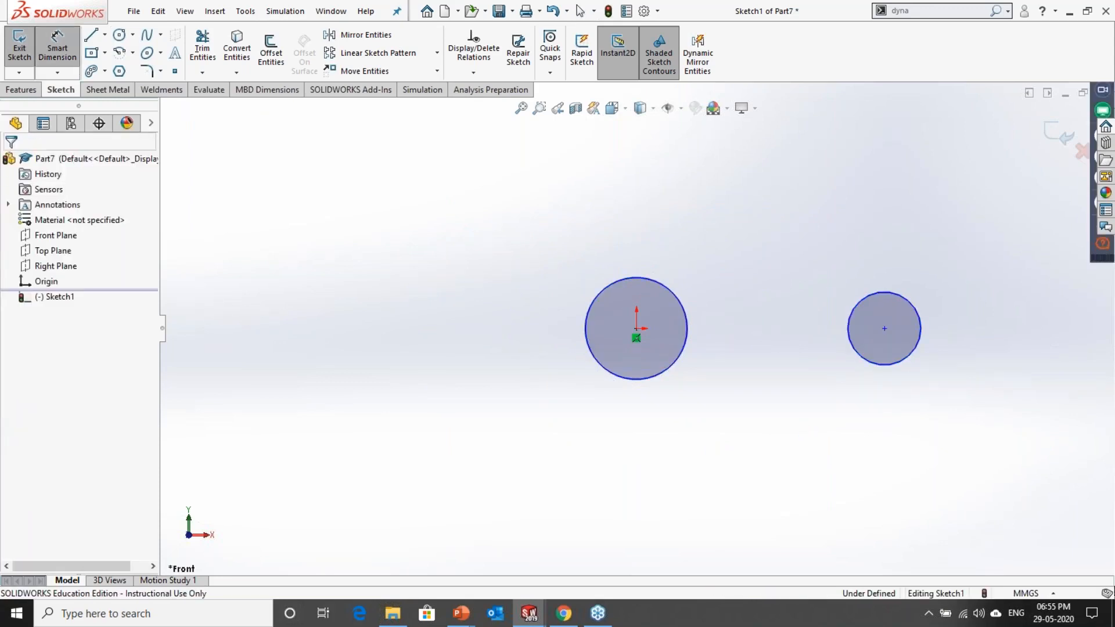
left_click(604, 368)
left_click(541, 406)
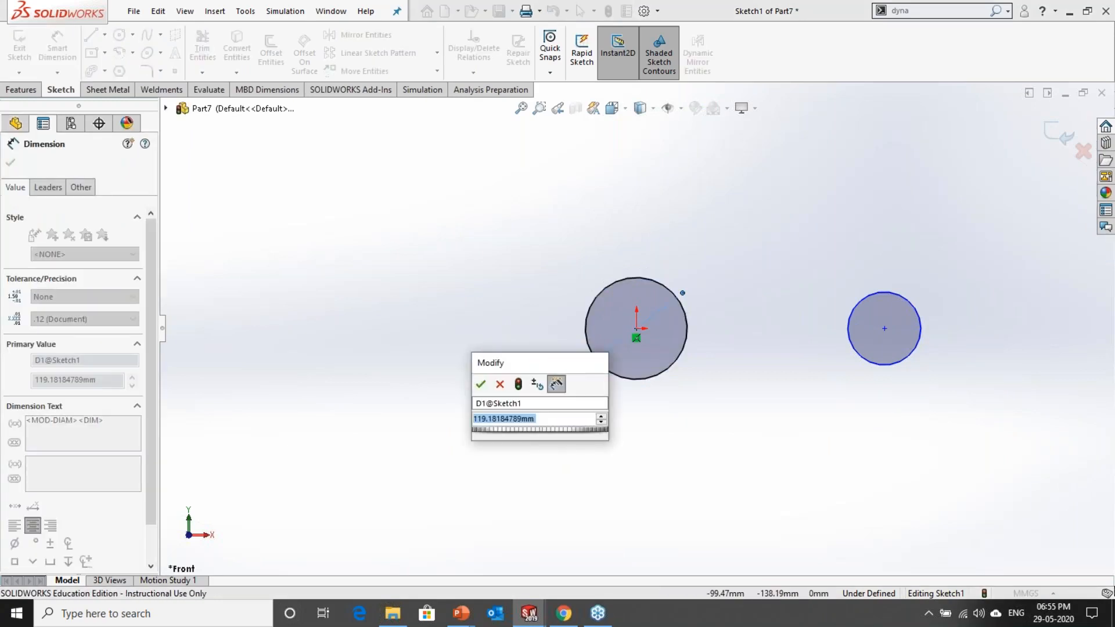
type("120")
left_click(481, 384)
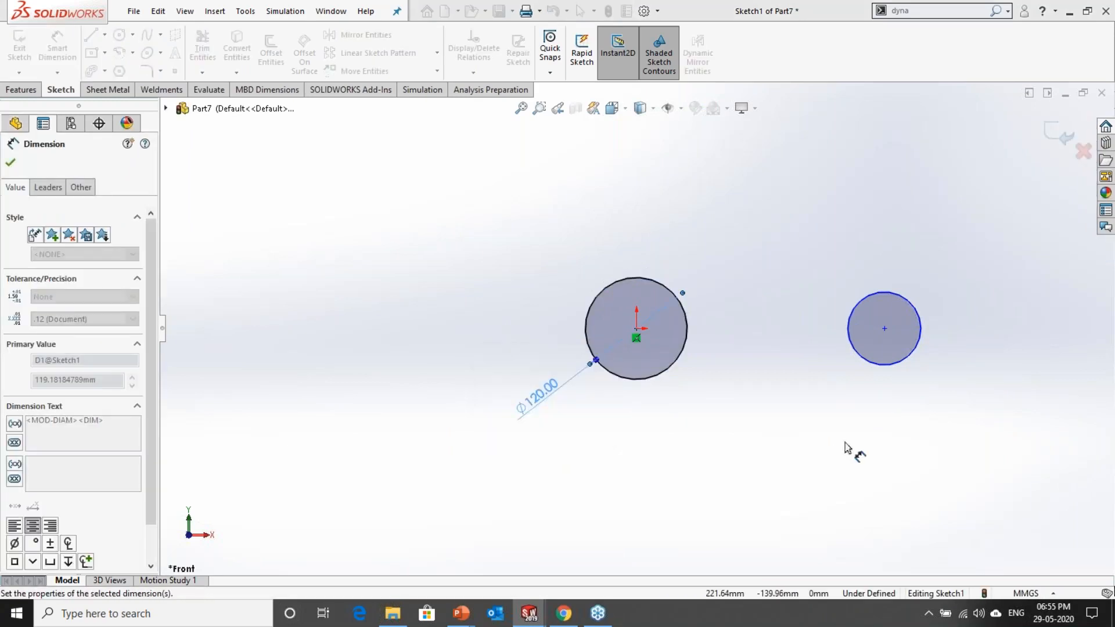
left_click(900, 364)
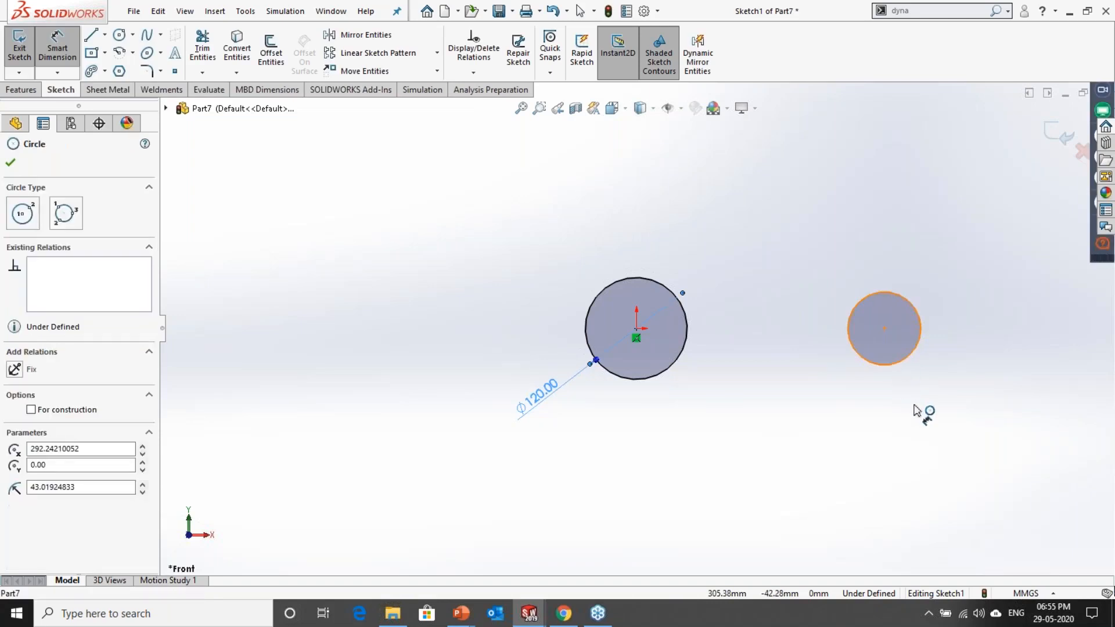
left_click(841, 404)
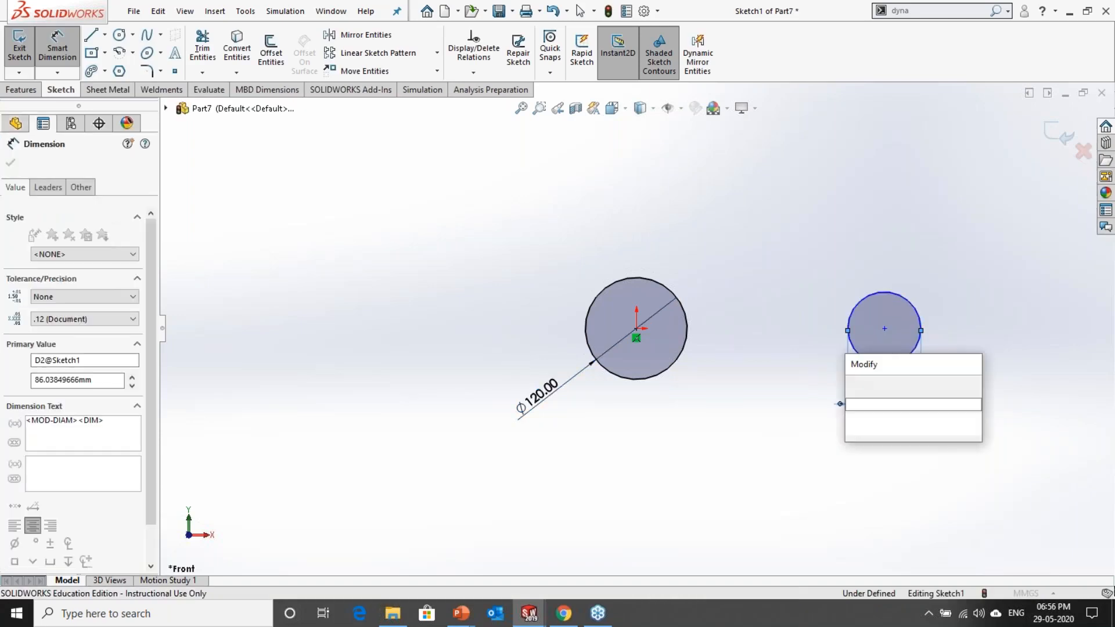
type("80")
key("Return")
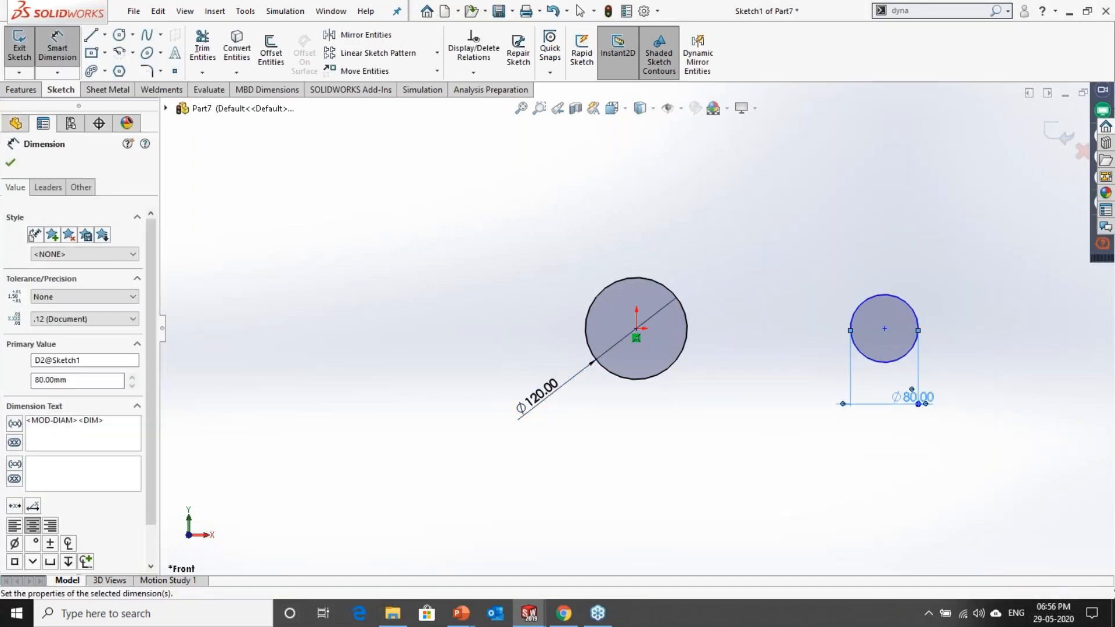
Step: Dimension the distance between the two circles' centres as 250 mm
scroll(965, 284, "down", 2)
left_click(501, 422)
left_click(842, 398)
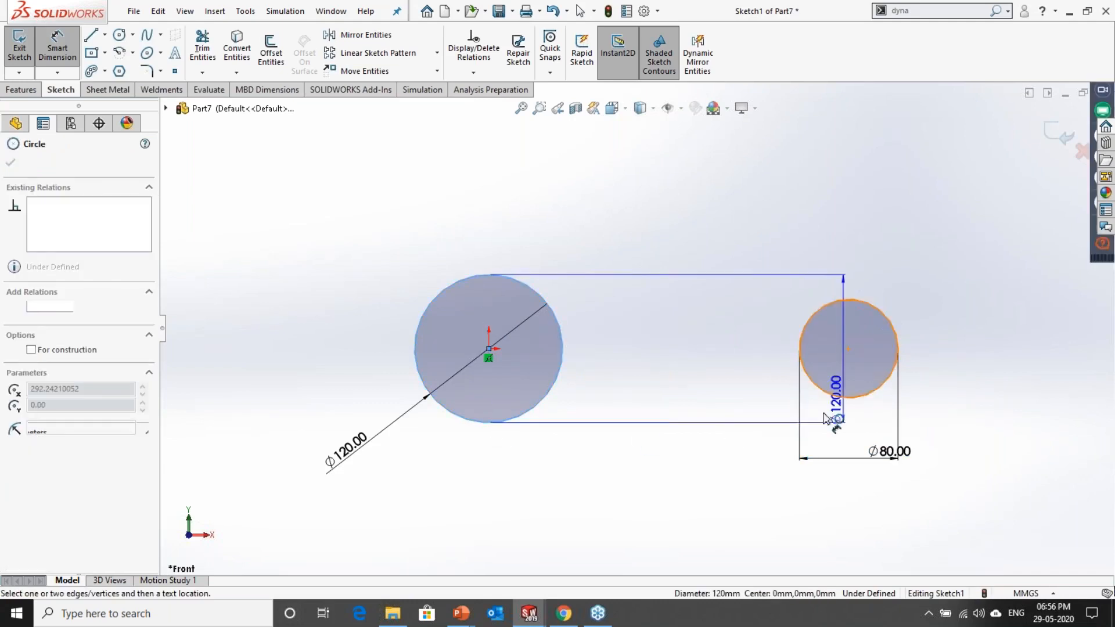
left_click(703, 511)
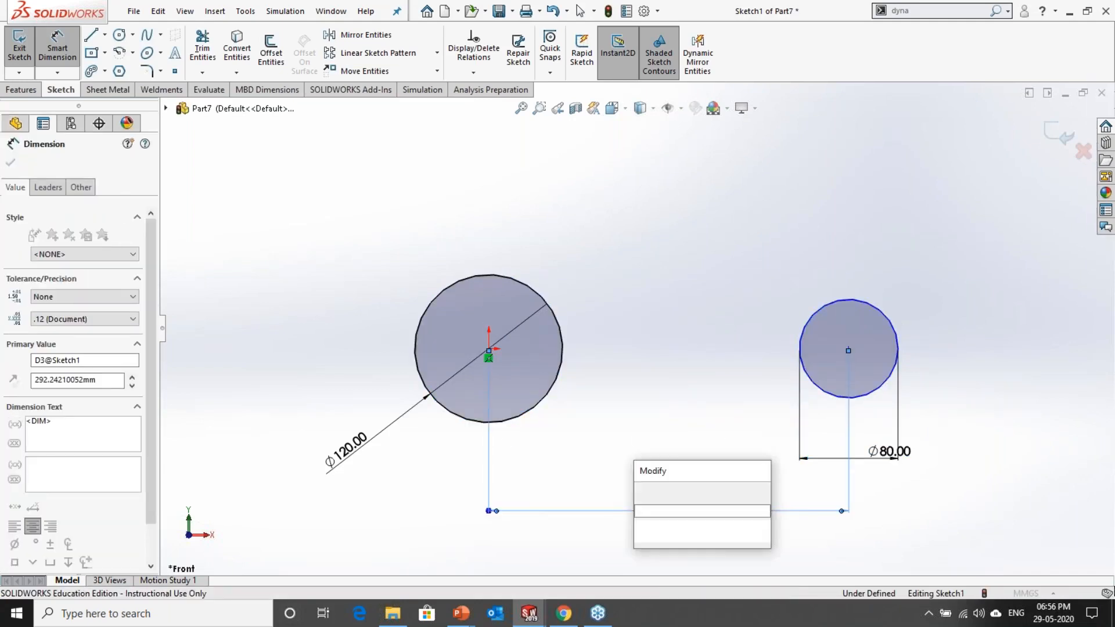
type("250")
key("Return")
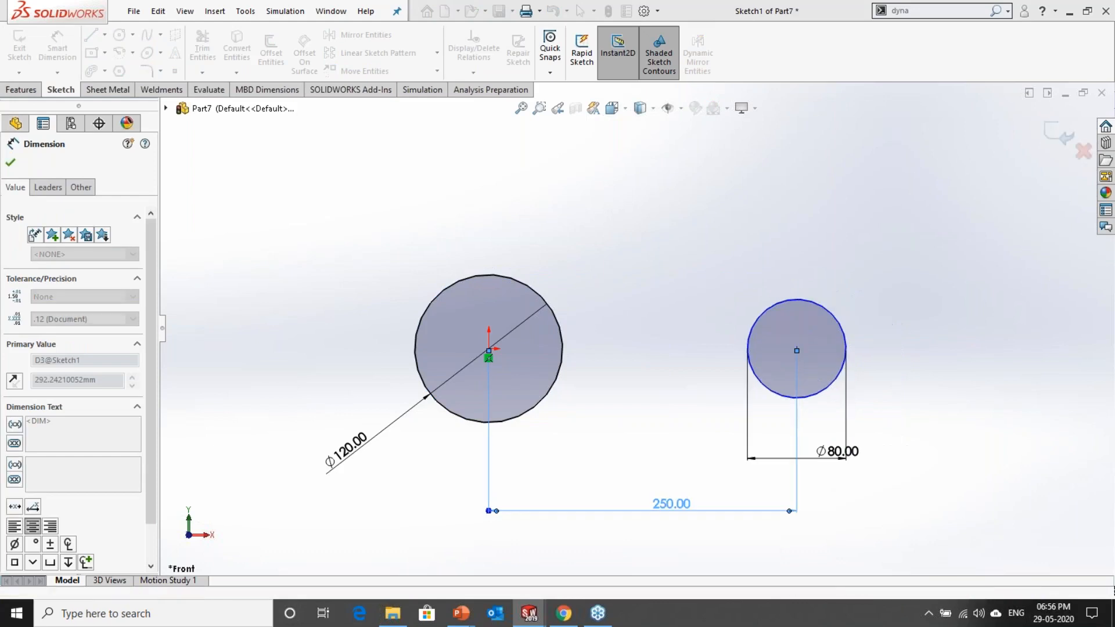
key("Escape")
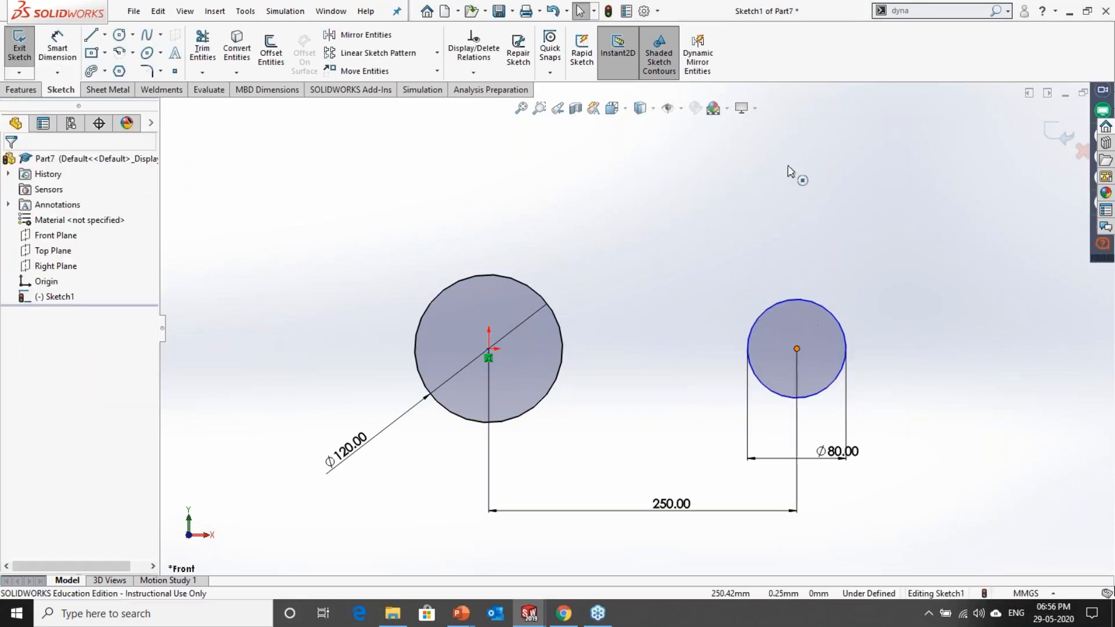
Step: Move the 80 mm circle upward, out of line with the large circle, to test its remaining freedom
left_click_drag(788, 167, 789, 157)
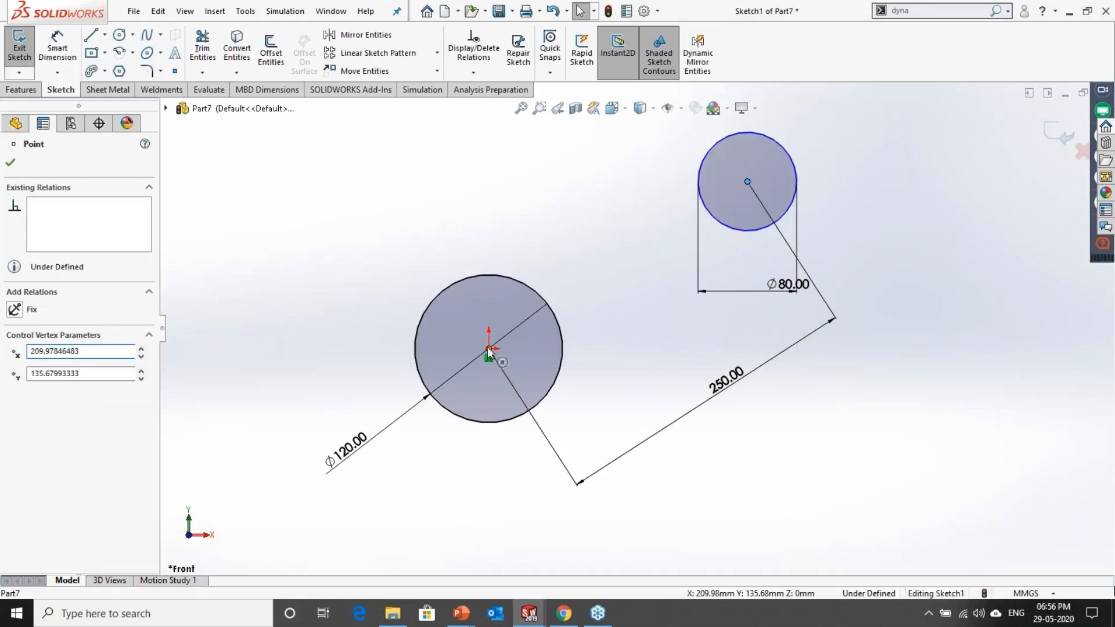
left_click(642, 368)
left_click(489, 350)
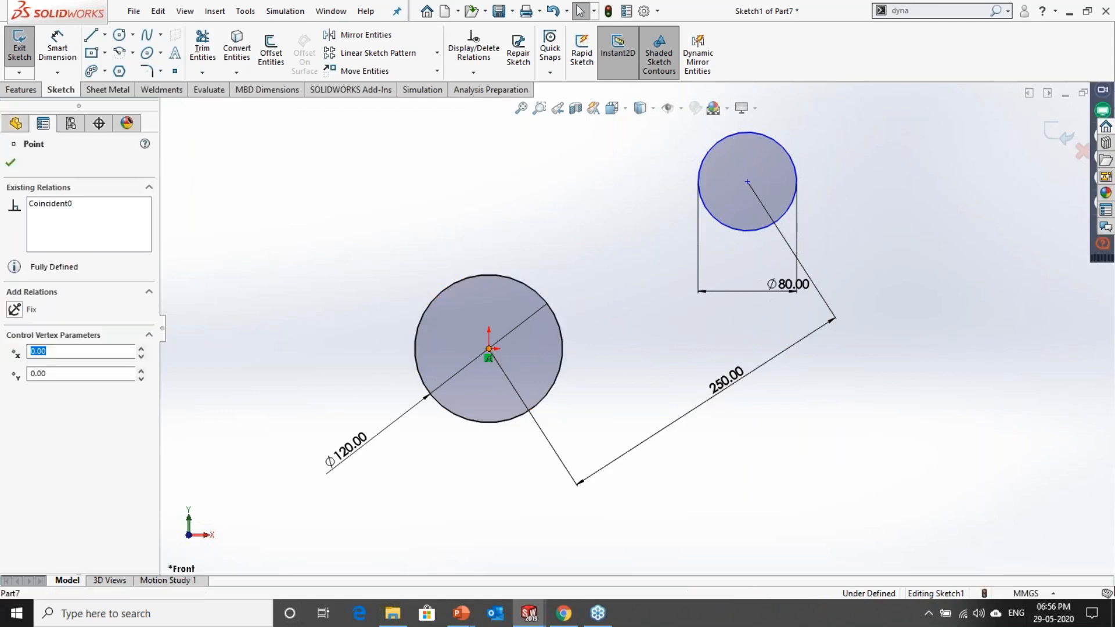
left_click(754, 191)
key("Escape")
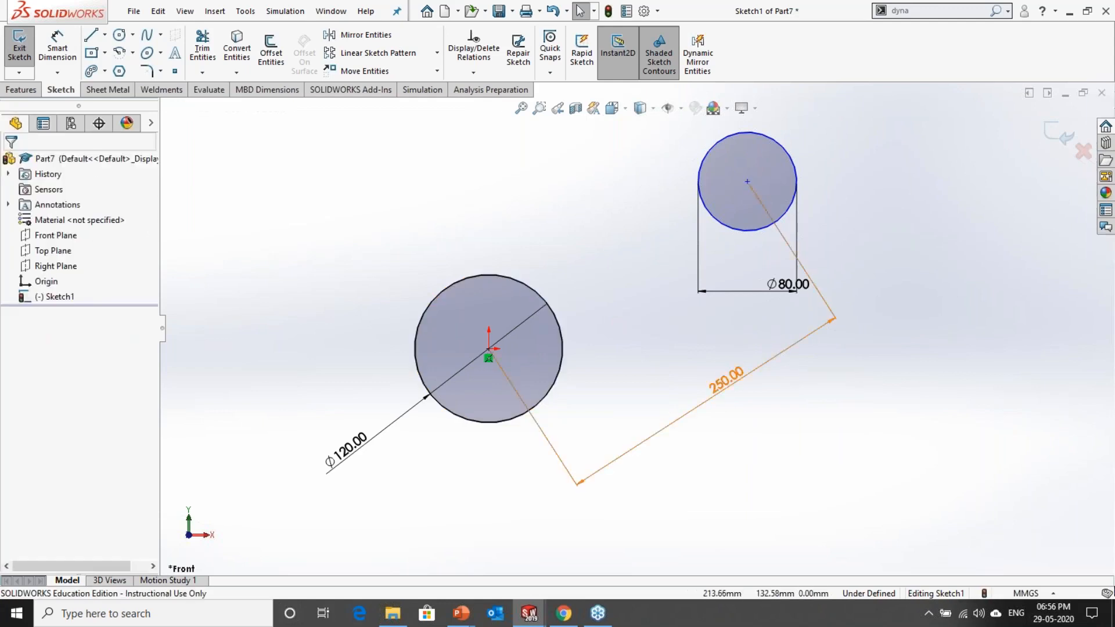
Step: Add a horizontal relation between the centres of the 120 mm and 80 mm circles
left_click(747, 181)
left_click(490, 349, "ctrl")
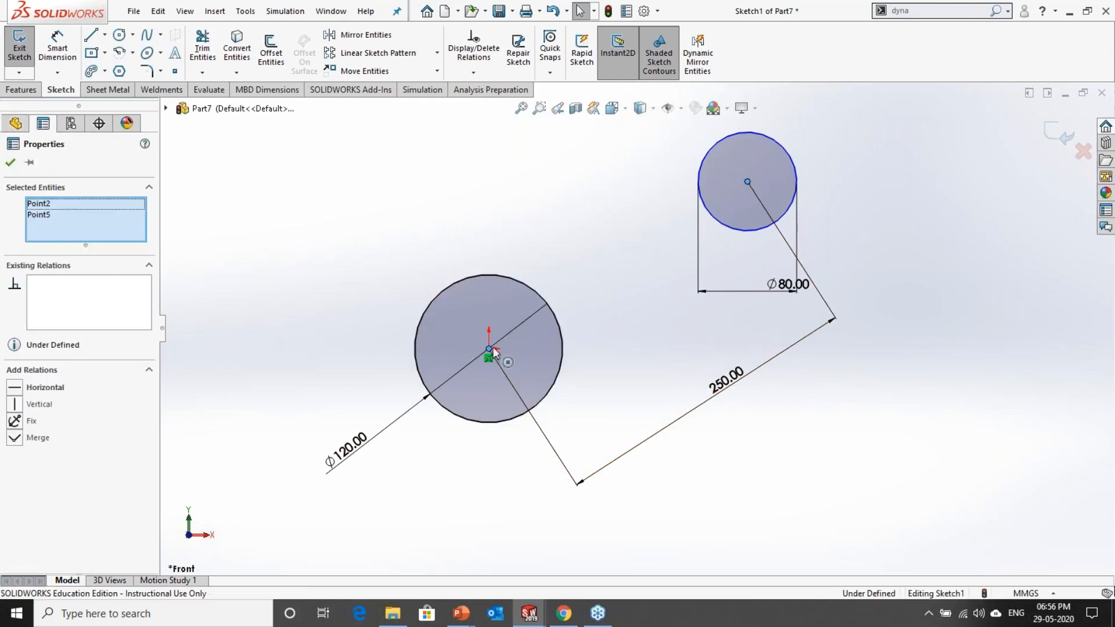
left_click(529, 290)
left_click(638, 204)
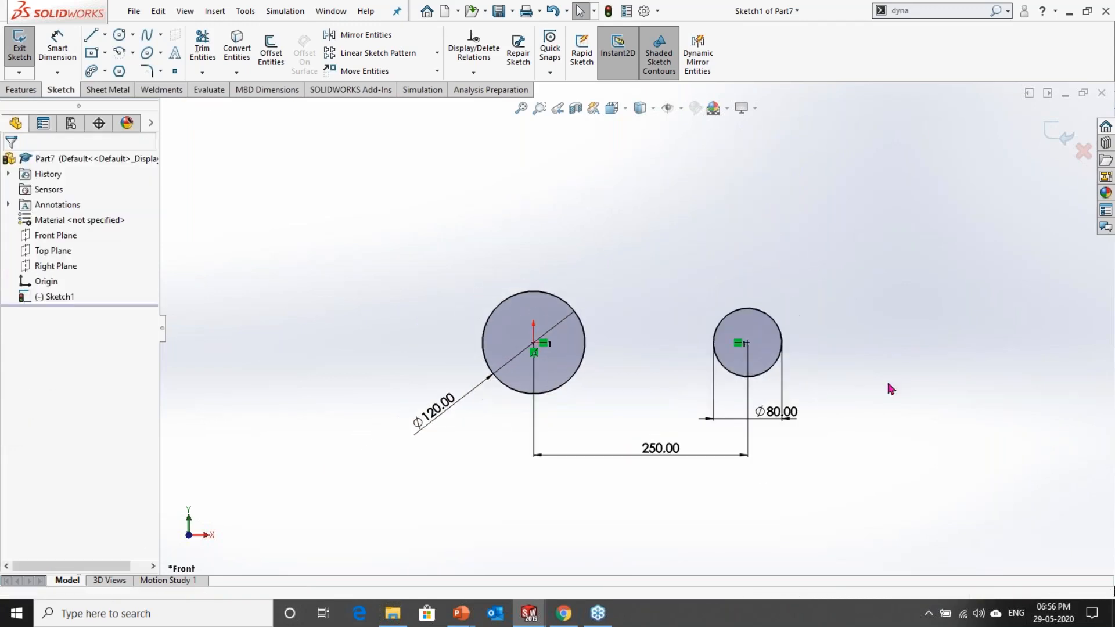
Step: Draw a six-sided polygon centred on the origin inside the 120 mm circle, with an inscribed circle about 73 mm in diameter
scroll(816, 389, "down", 1)
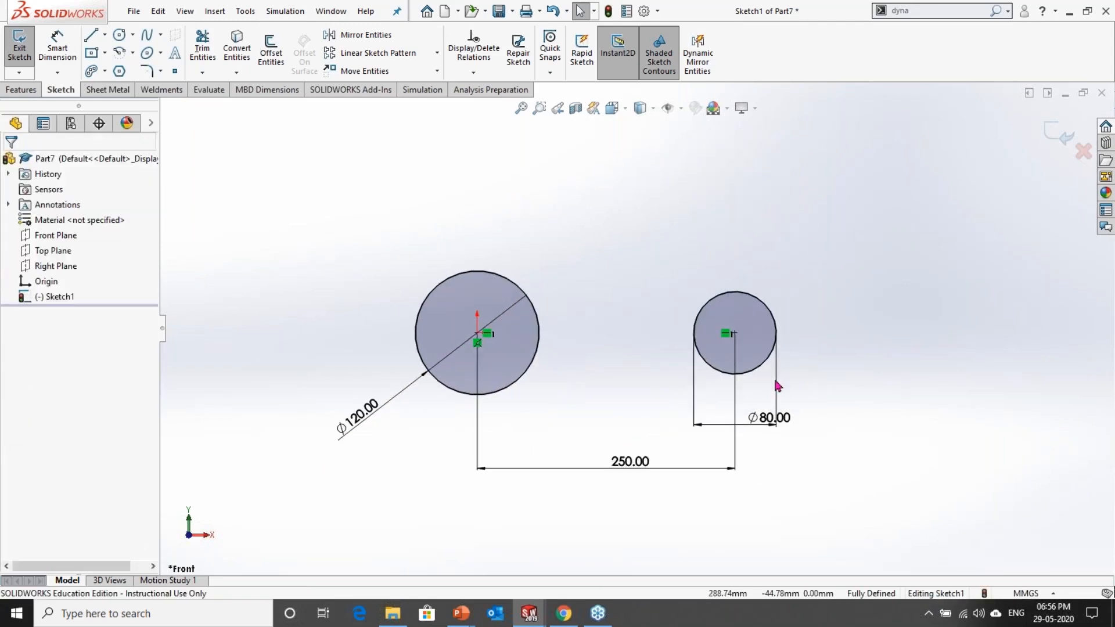
left_click(119, 71)
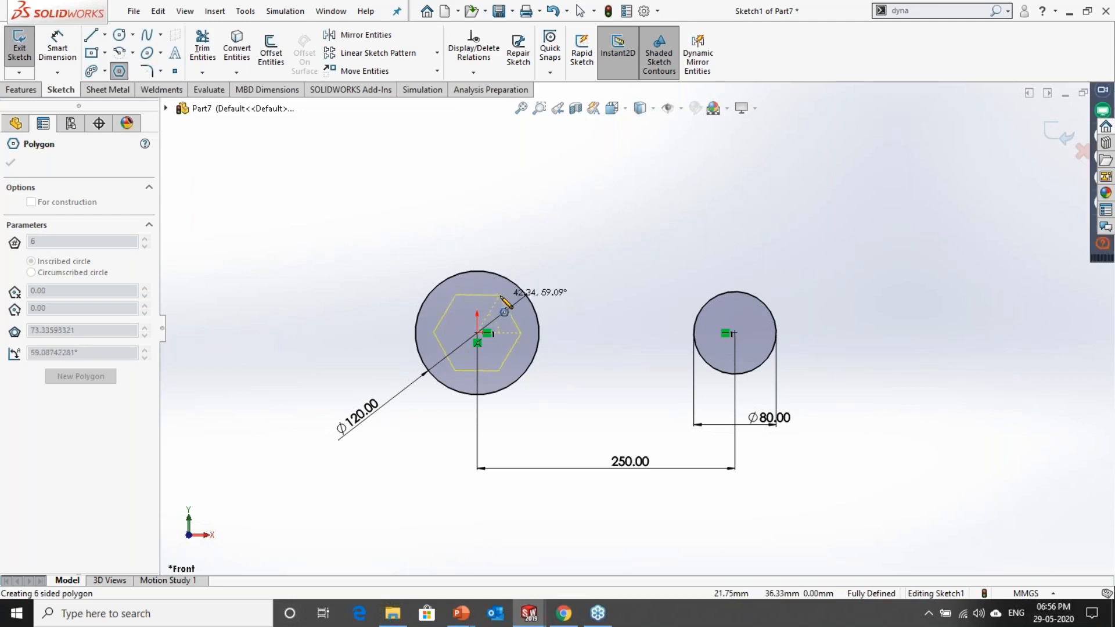
left_click(500, 296)
scroll(473, 327, "up", 5)
key("Escape")
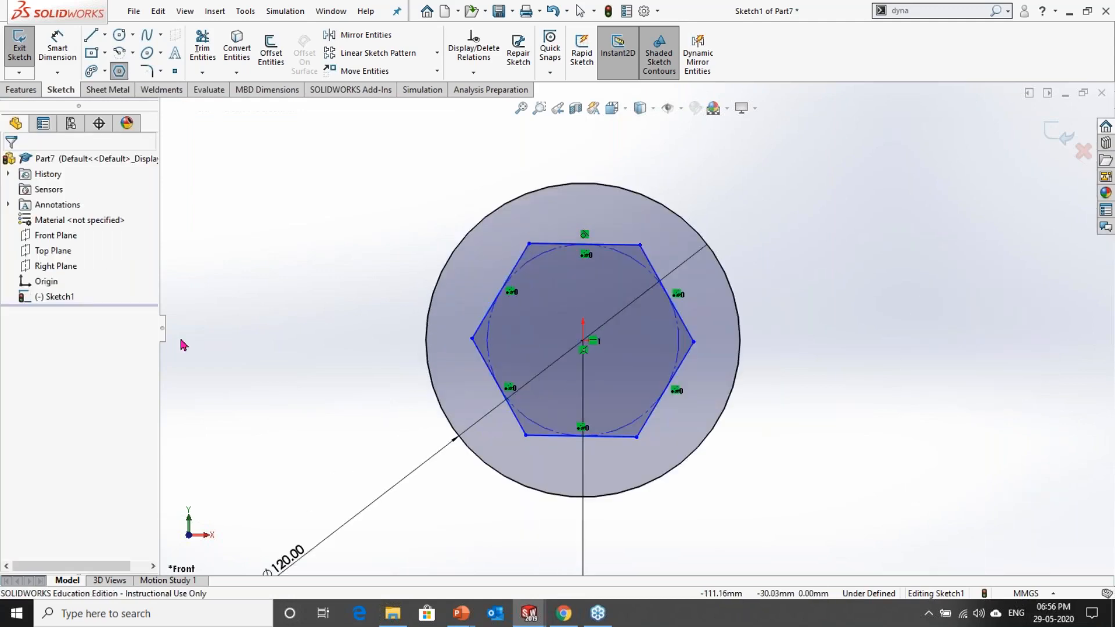
Step: Dimension the diameter of the hexagon's inscribed construction circle as 75 mm
left_click(58, 45)
left_click(489, 323)
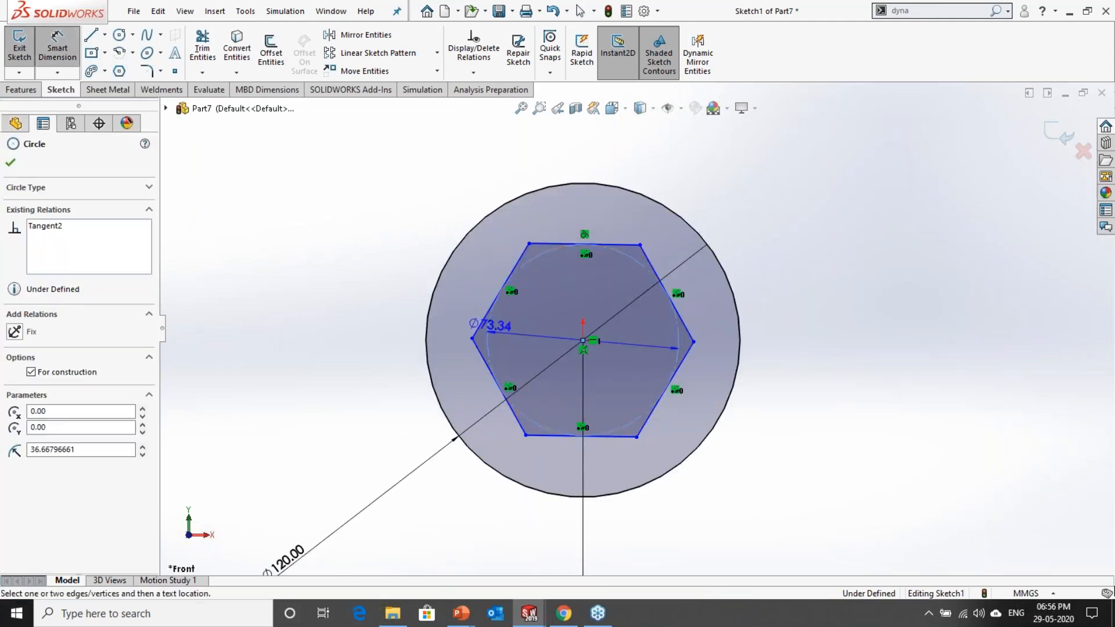
left_click(393, 374)
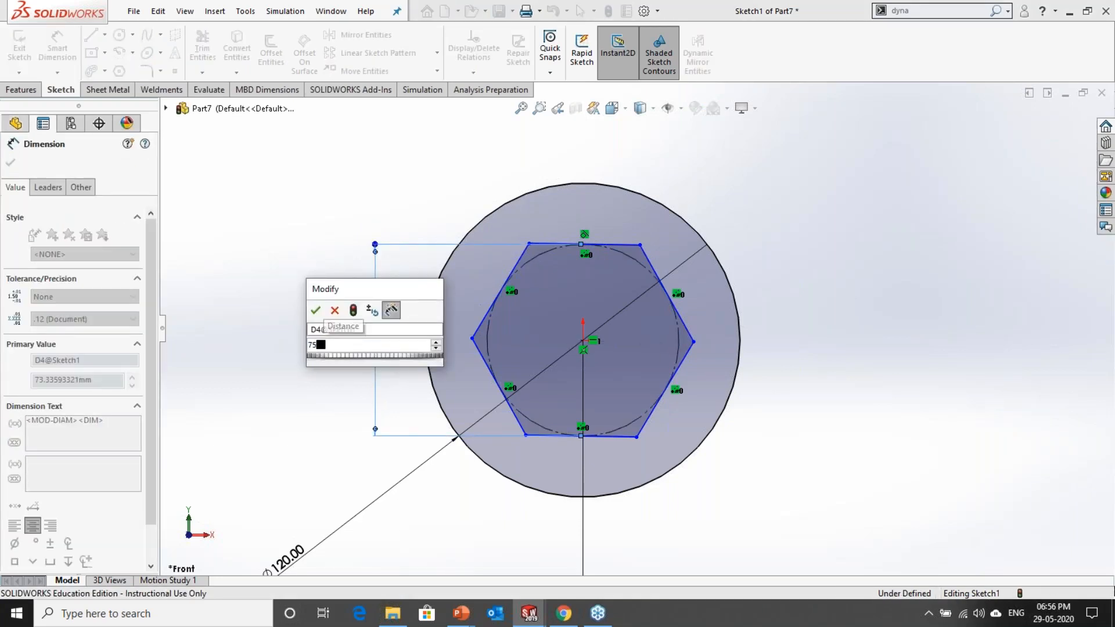
key("Return")
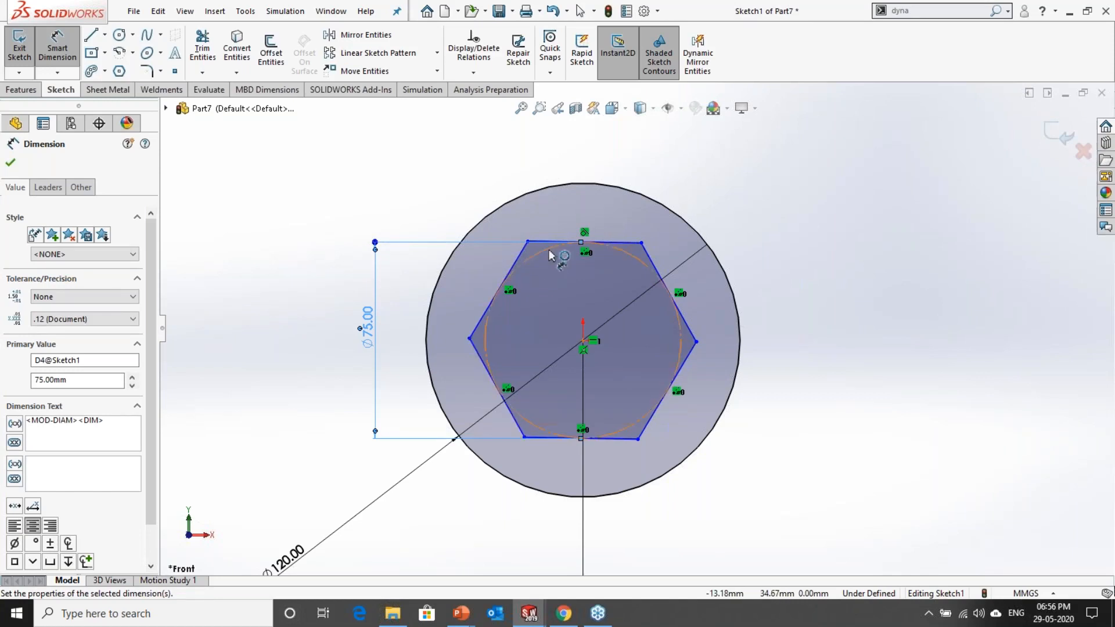
left_click(473, 167)
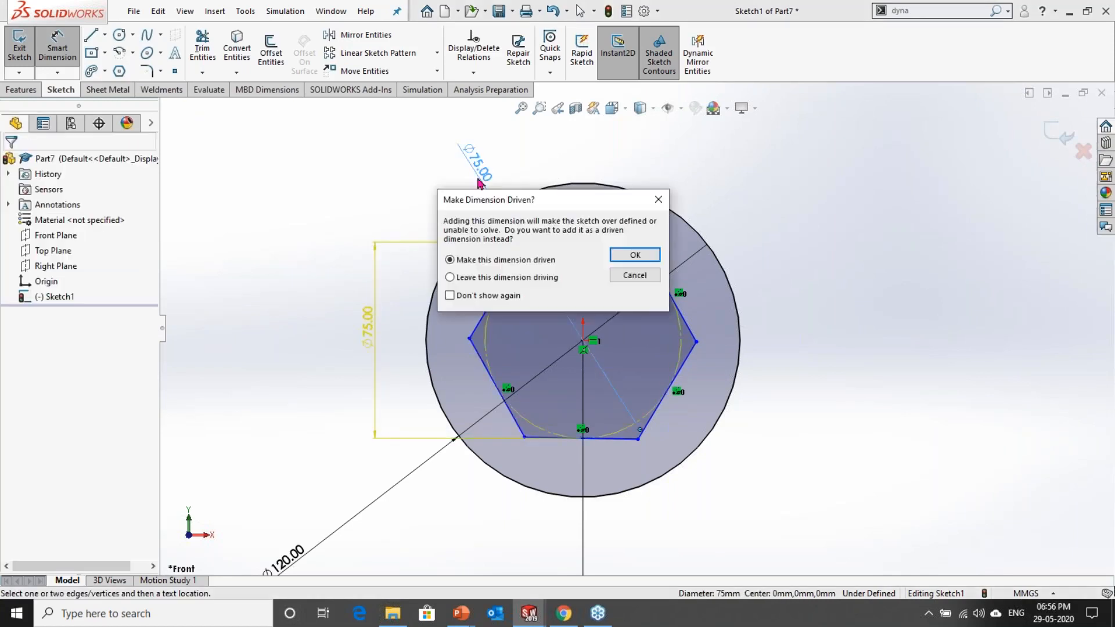
key("Escape")
Step: Make the hexagon's upper edge horizontal
left_click(626, 242)
key("Escape")
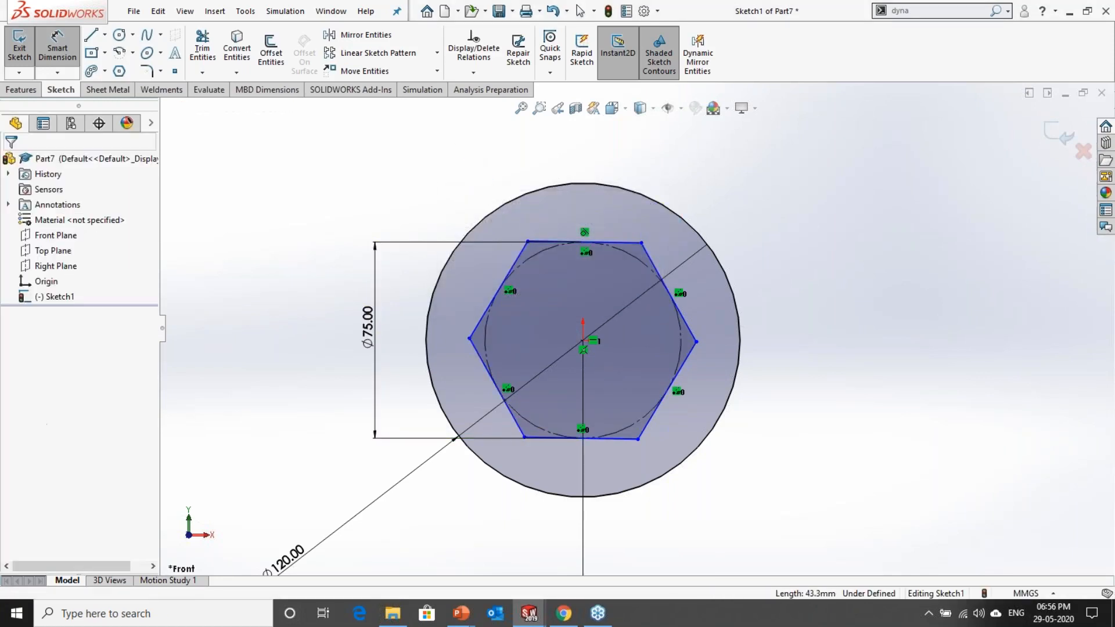
left_click(627, 243)
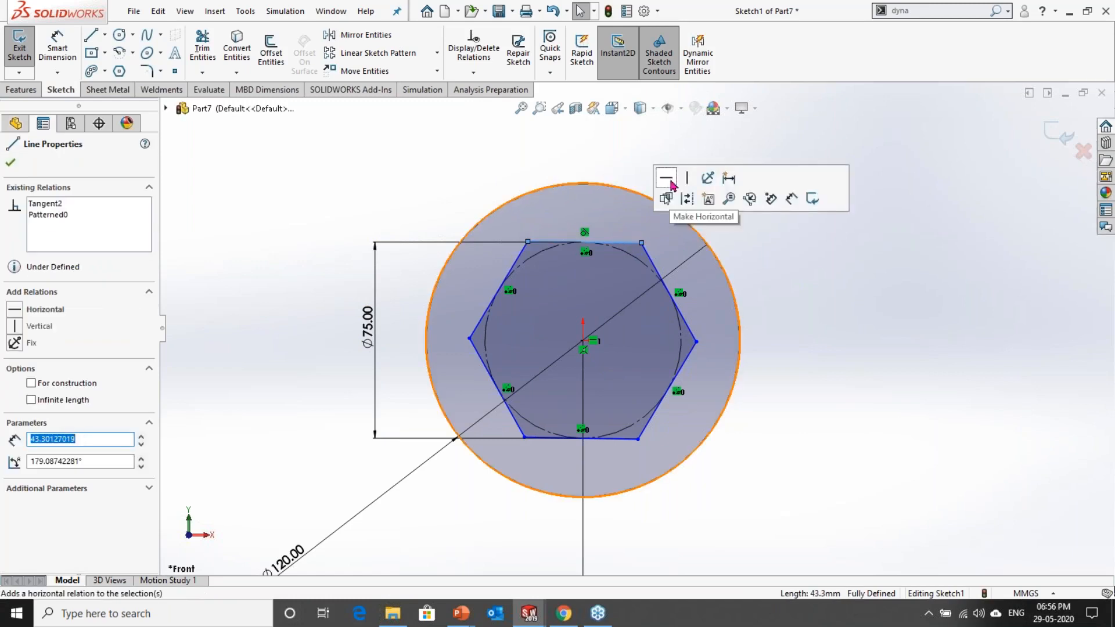
key("Escape")
Step: Draw a five-sided polygon centred in the 80 mm circle, with an inscribed circle about 45 mm in diameter
key("f")
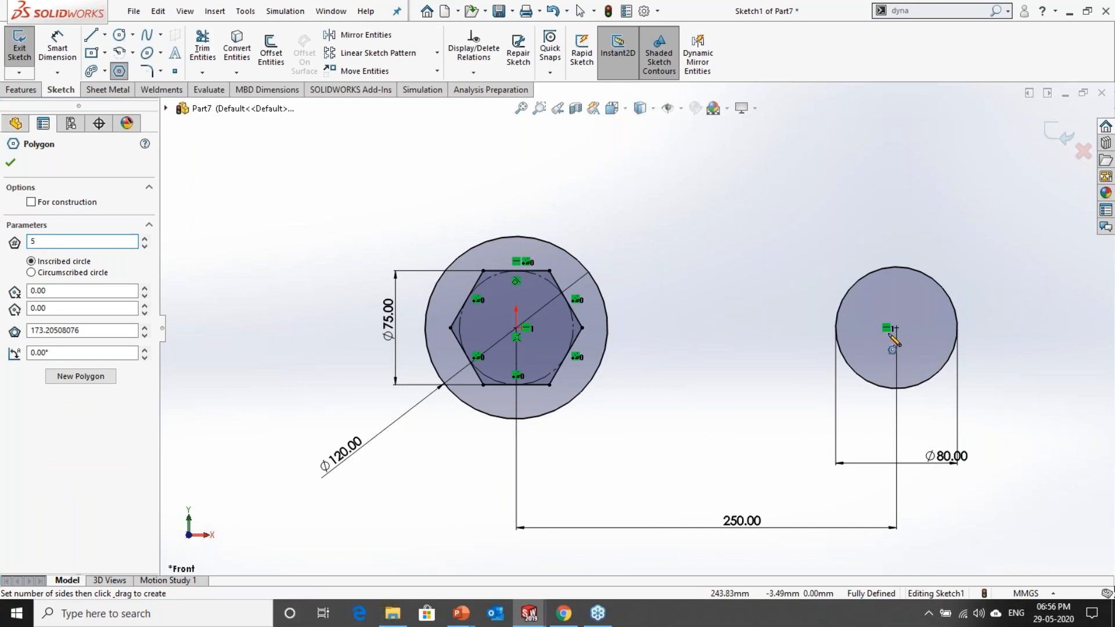
left_click_drag(896, 328, 923, 376)
left_click(918, 367)
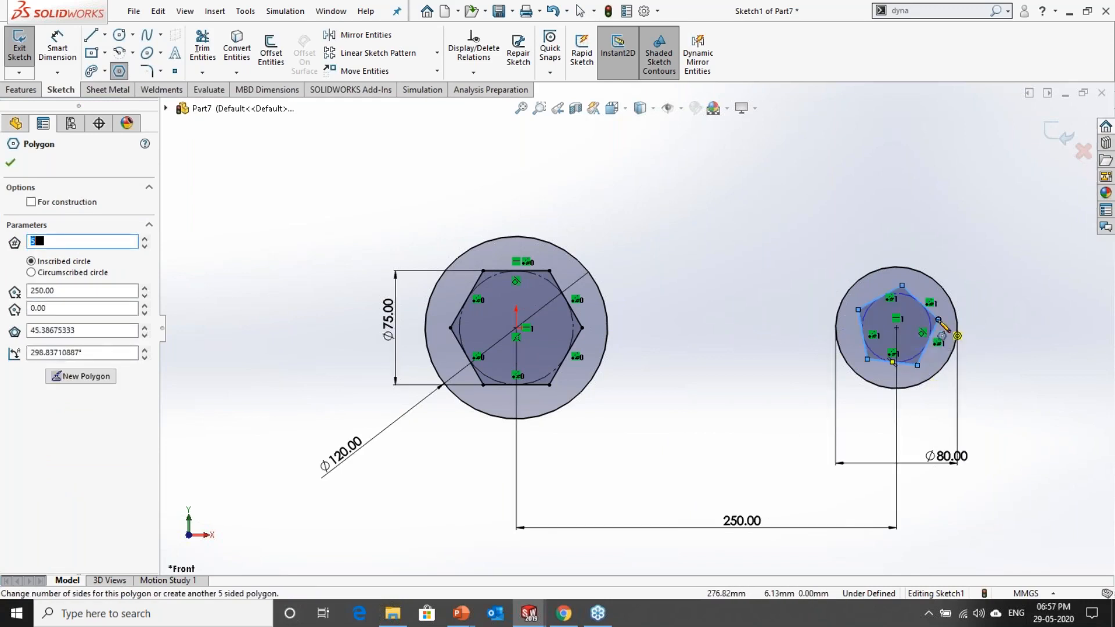
scroll(962, 326, "down", 2)
key("Escape")
Step: Add a vertical relation between the pentagon's top vertex and the 80 mm circle's centre
mouse_move(853, 272)
left_mouse_down()
mouse_move(884, 294)
mouse_move(811, 318)
mouse_move(802, 283)
mouse_move(853, 279)
left_mouse_up()
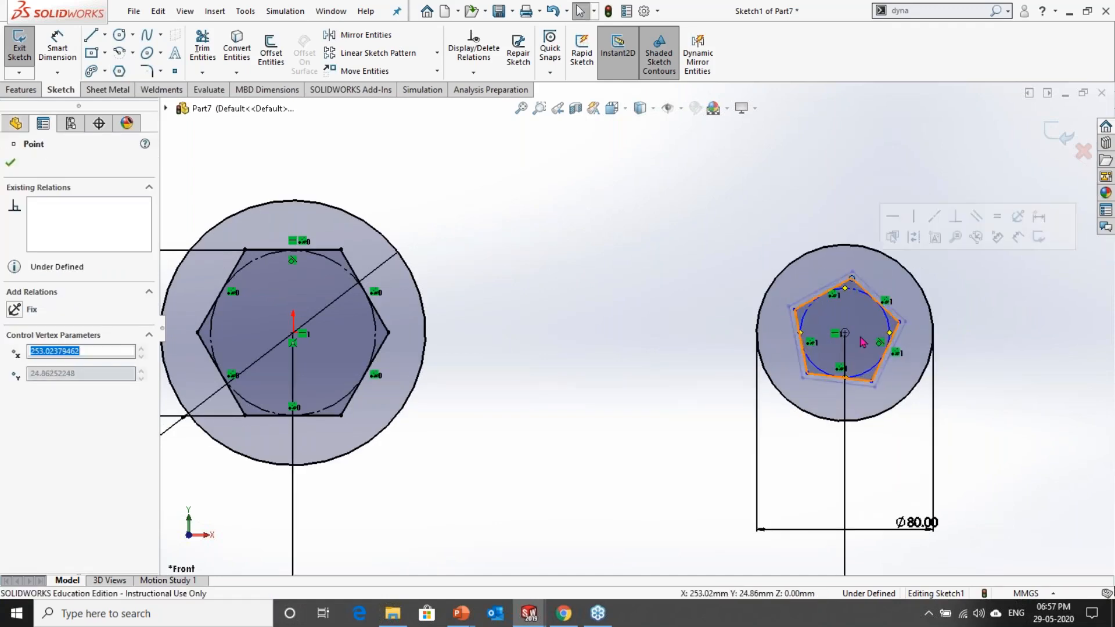
left_click(846, 333, "ctrl")
left_click(909, 274)
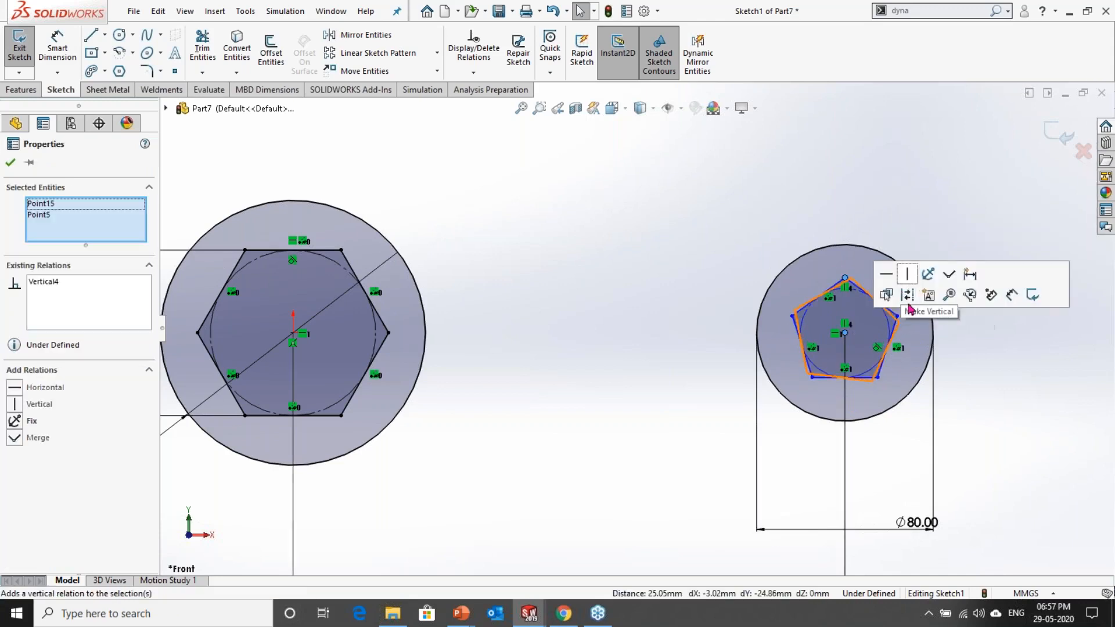
left_click(1026, 378)
Step: Dimension the diameter of the pentagon's inscribed construction circle as 45 mm
left_click(60, 51)
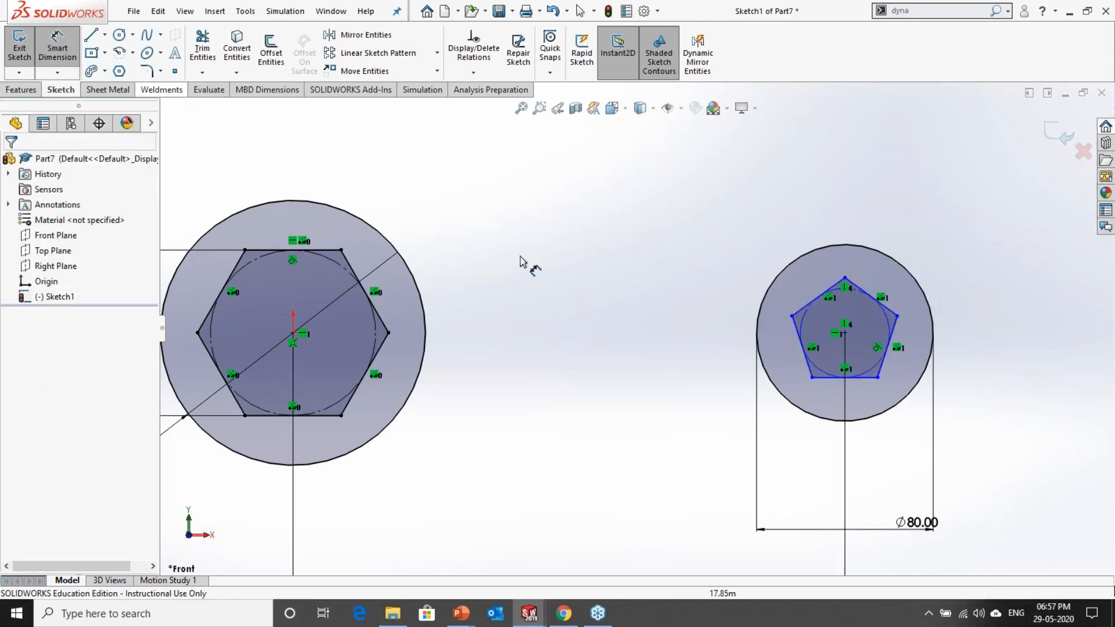
left_click(804, 347)
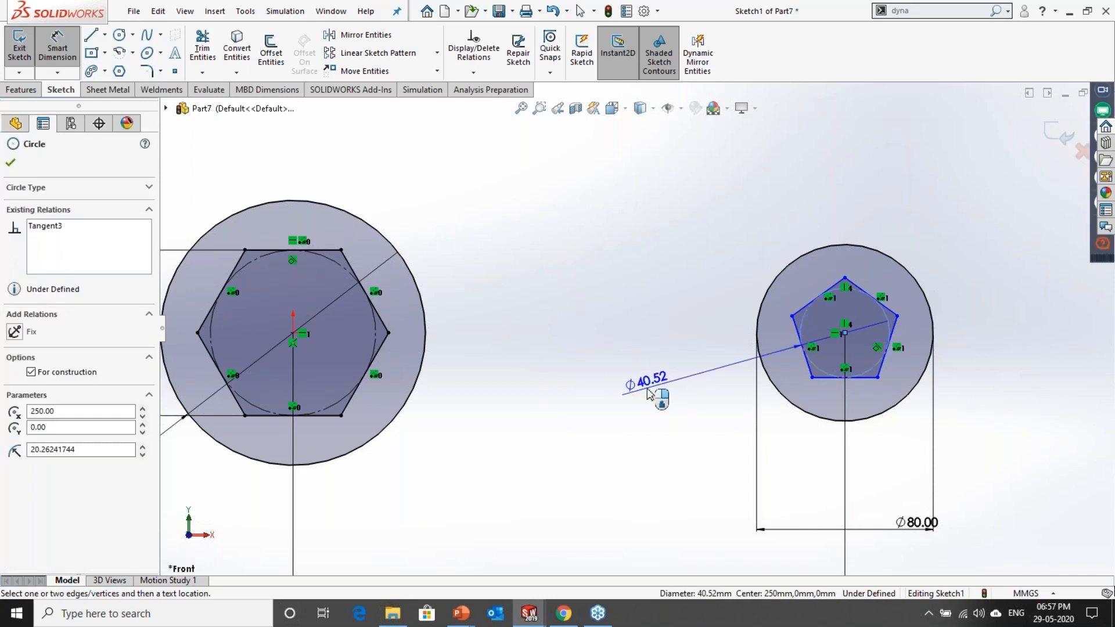
left_click(581, 399)
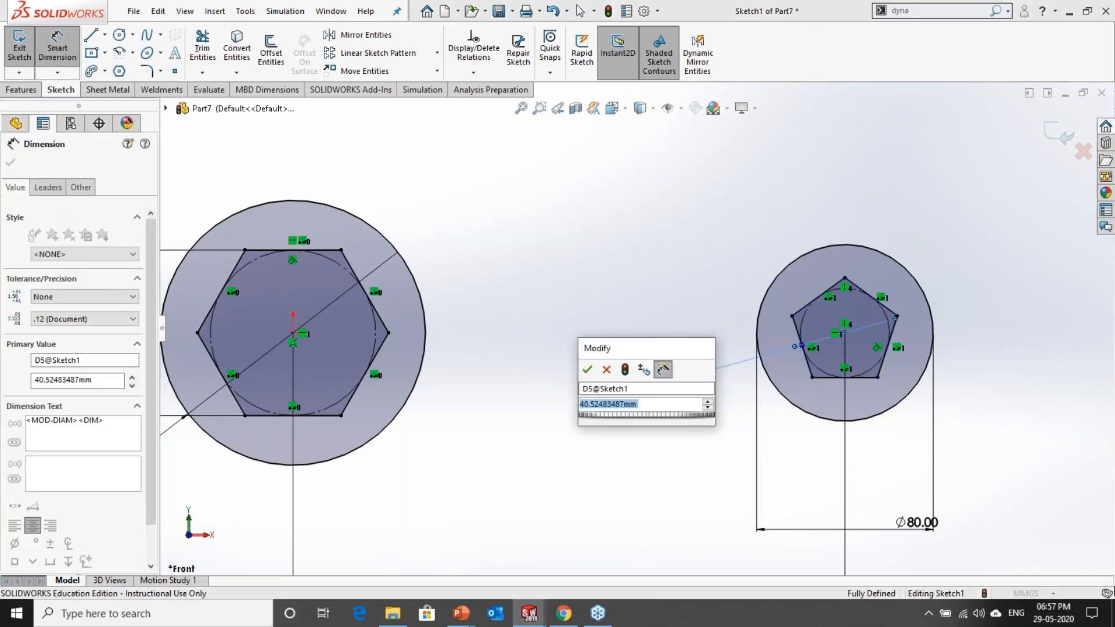
type("45")
key("Return")
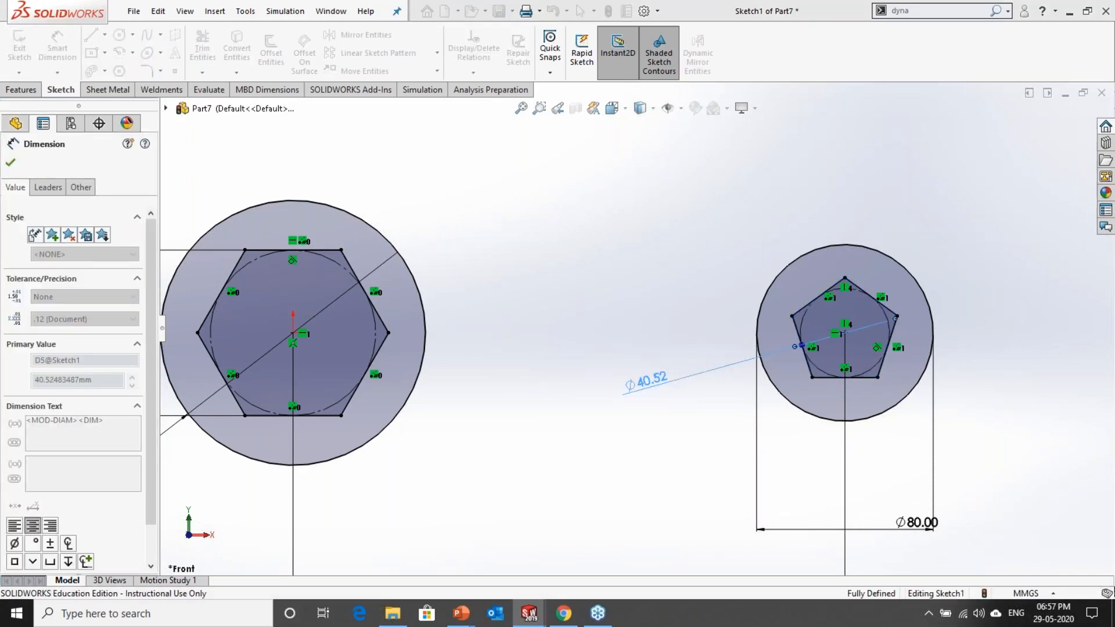
scroll(665, 466, "up", 2)
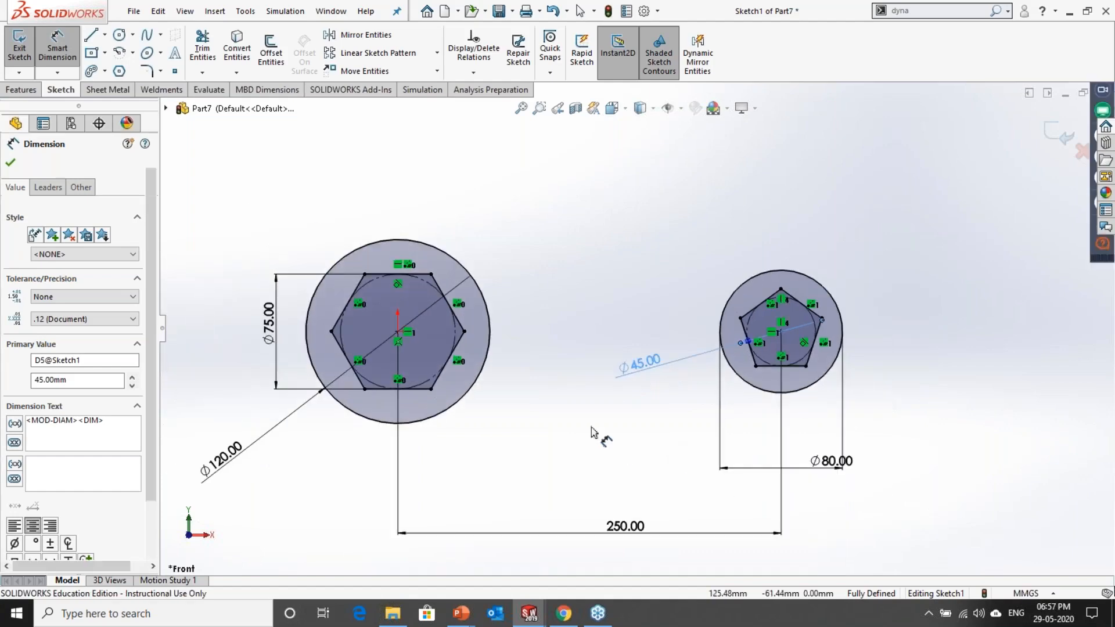
left_click(590, 427)
scroll(630, 415, "down", 2)
key("Escape")
Step: Move the pentagon's 45 mm diameter dimension to the upper right of the 80 mm circle
scroll(652, 410, "up", 3)
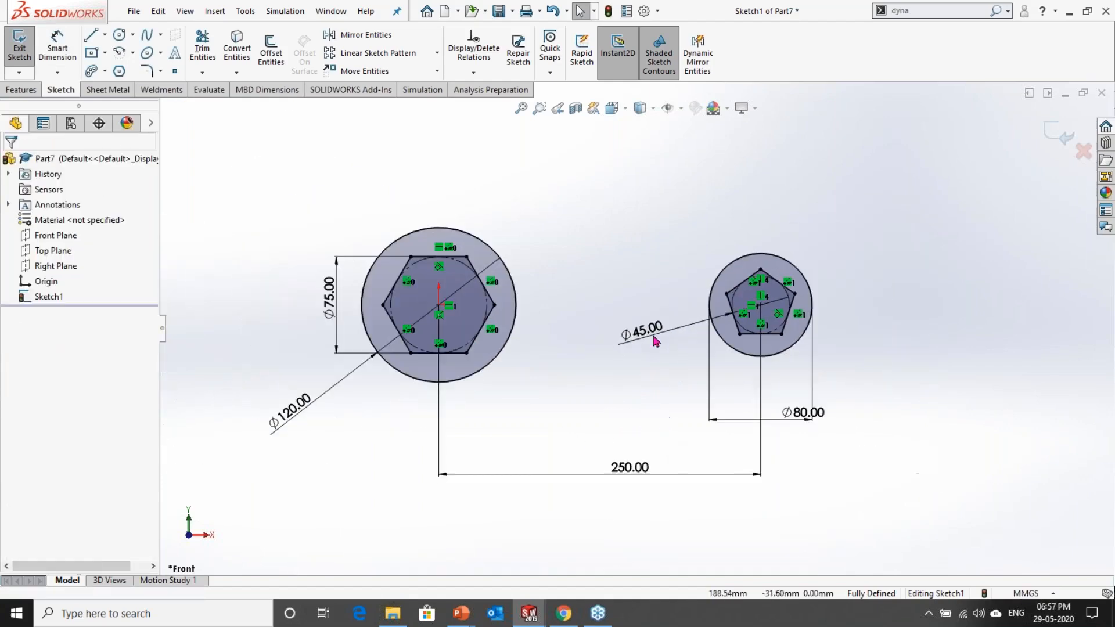
left_click_drag(642, 330, 866, 247)
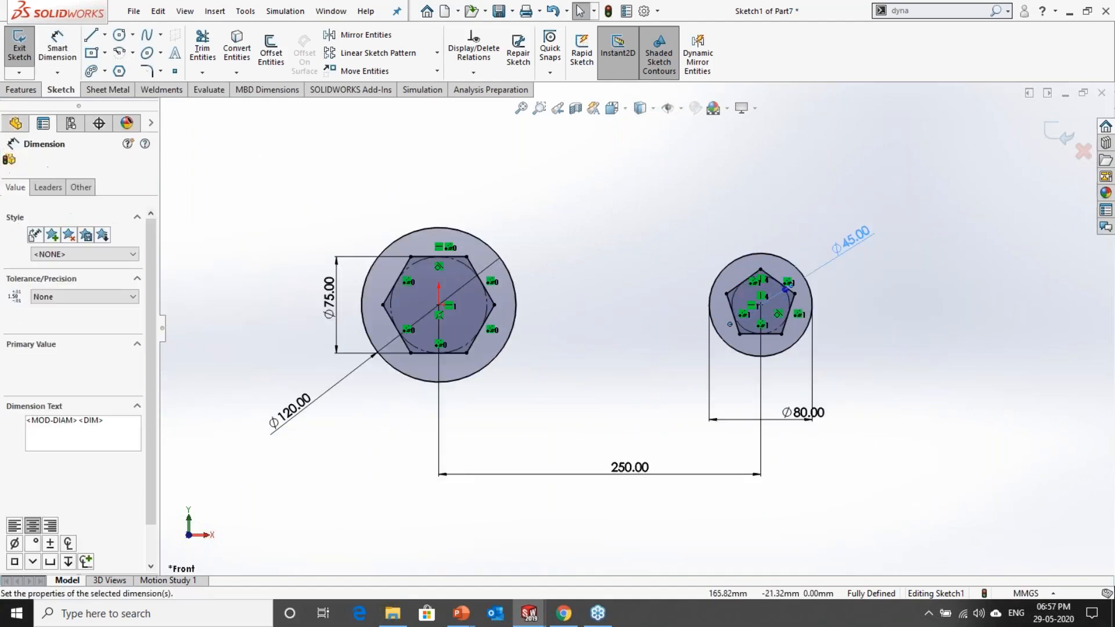
scroll(604, 337, "down", 2)
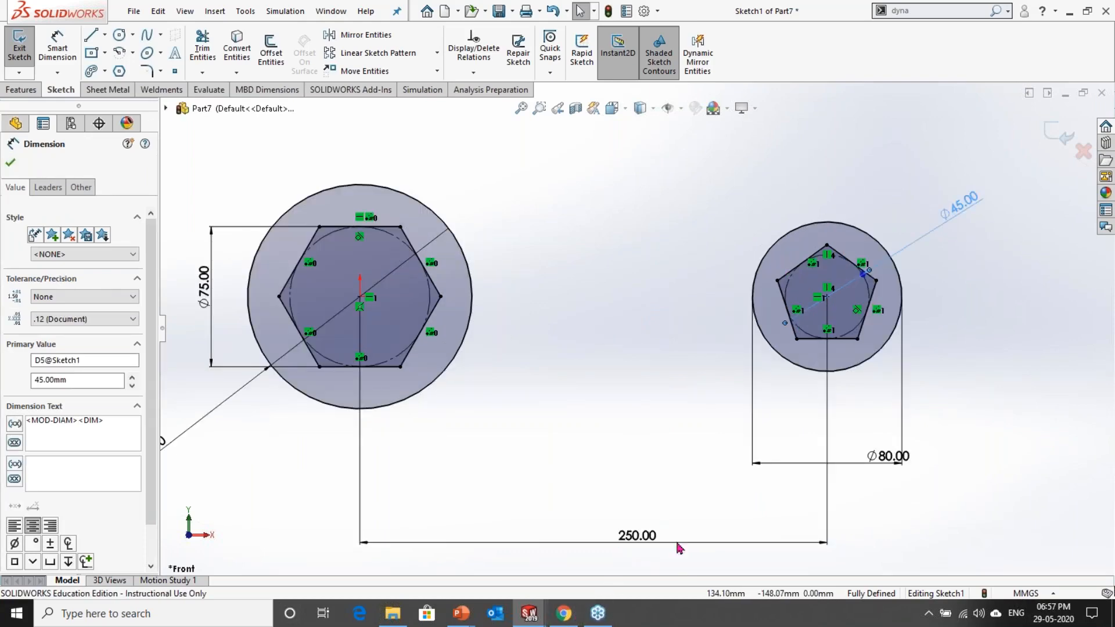
Step: Check the exercise drawing in the slide show and return to SOLIDWORKS to draw a horizontal centerline joining the two circles' centres
key("alt+Tab")
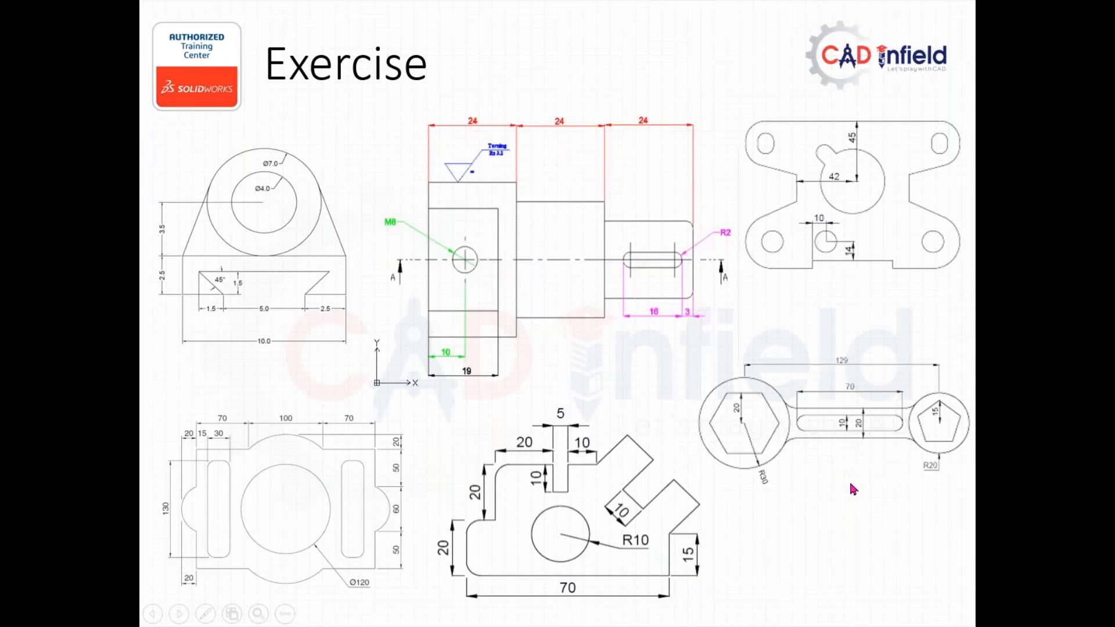
key("alt+Tab")
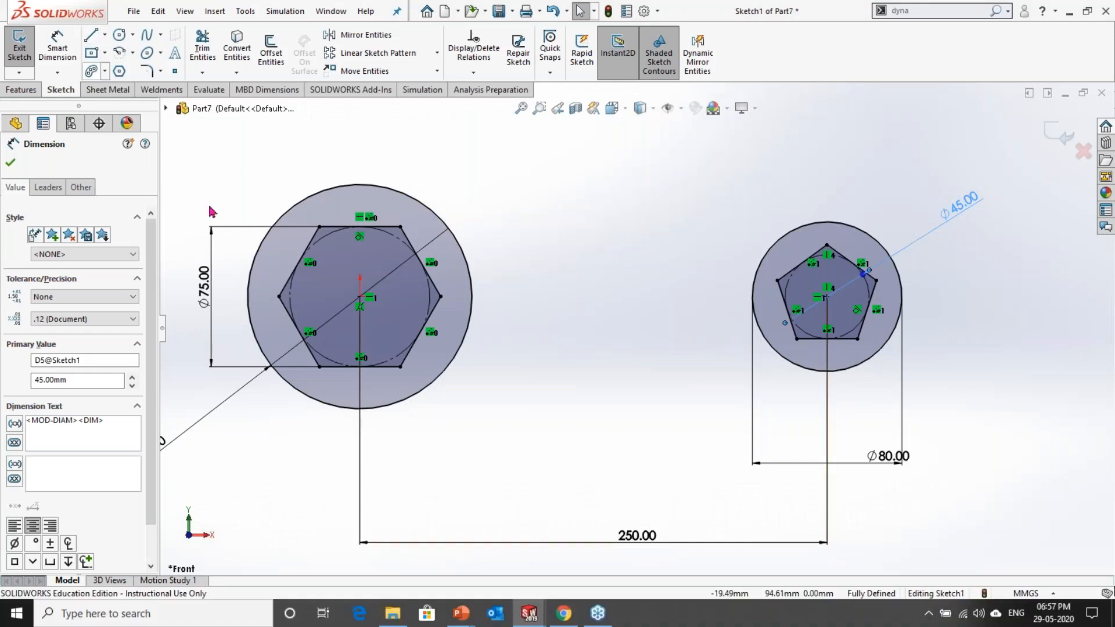
left_click(106, 36)
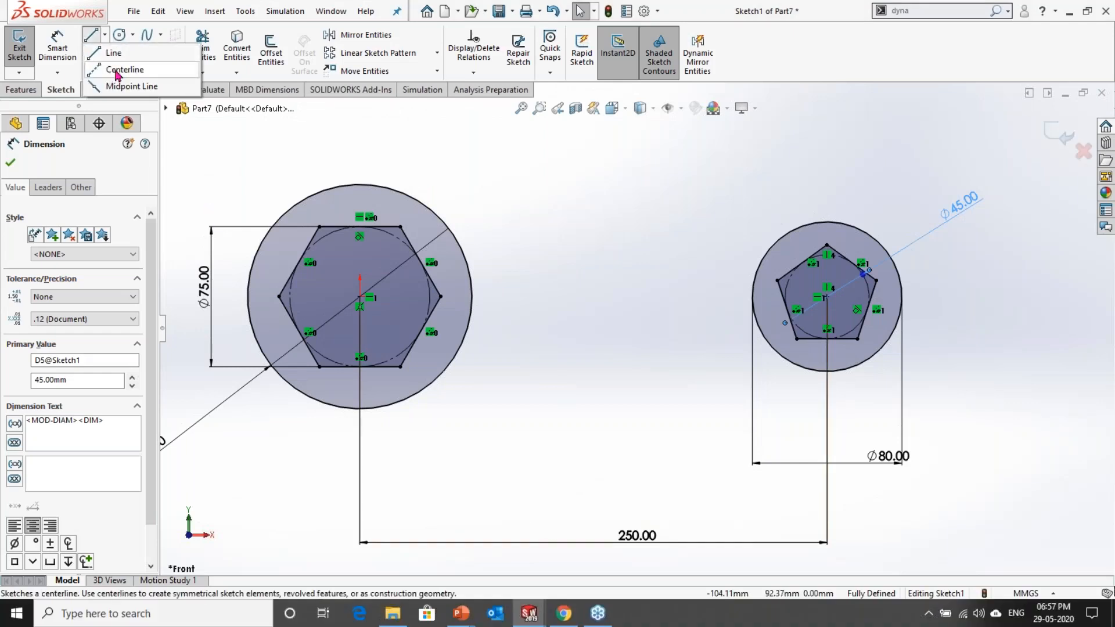
left_click(125, 67)
left_click(360, 297)
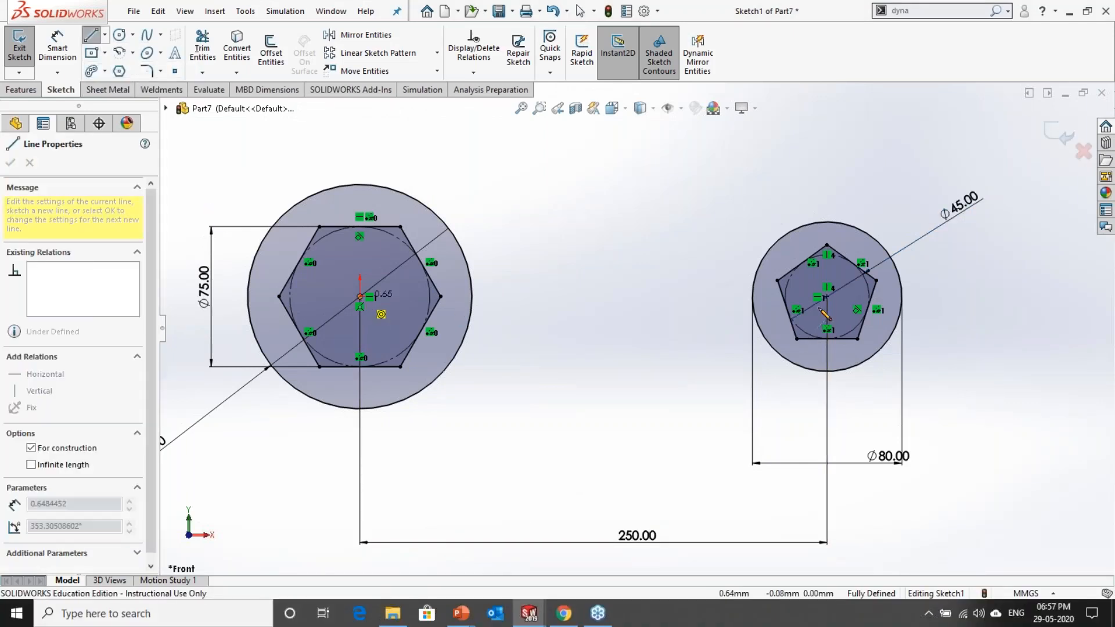
left_click(827, 297)
key("Escape")
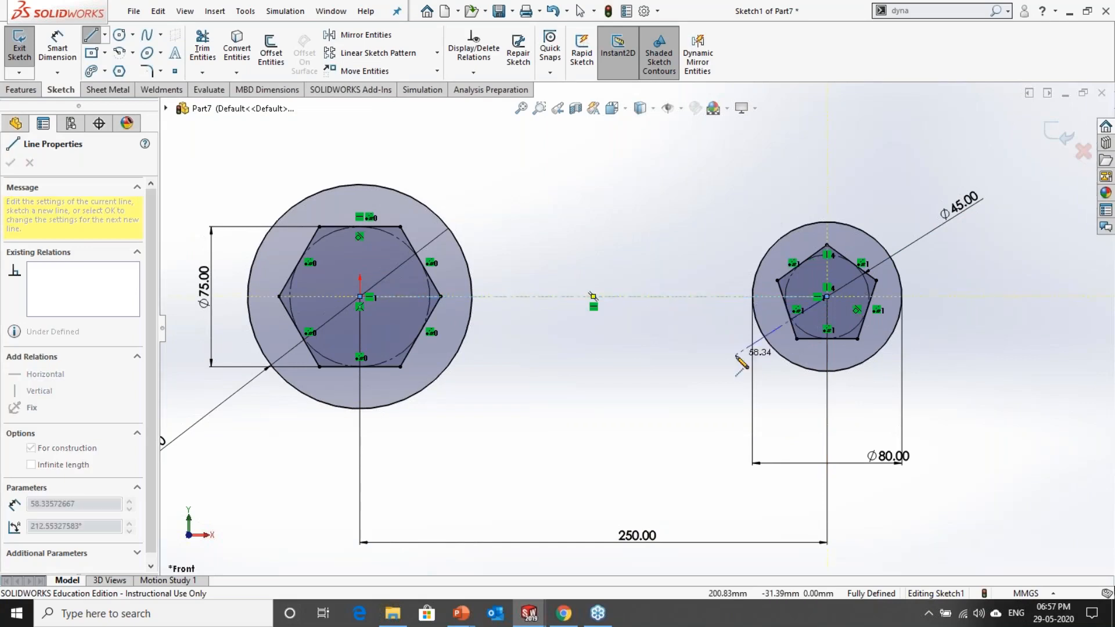
left_click(553, 298)
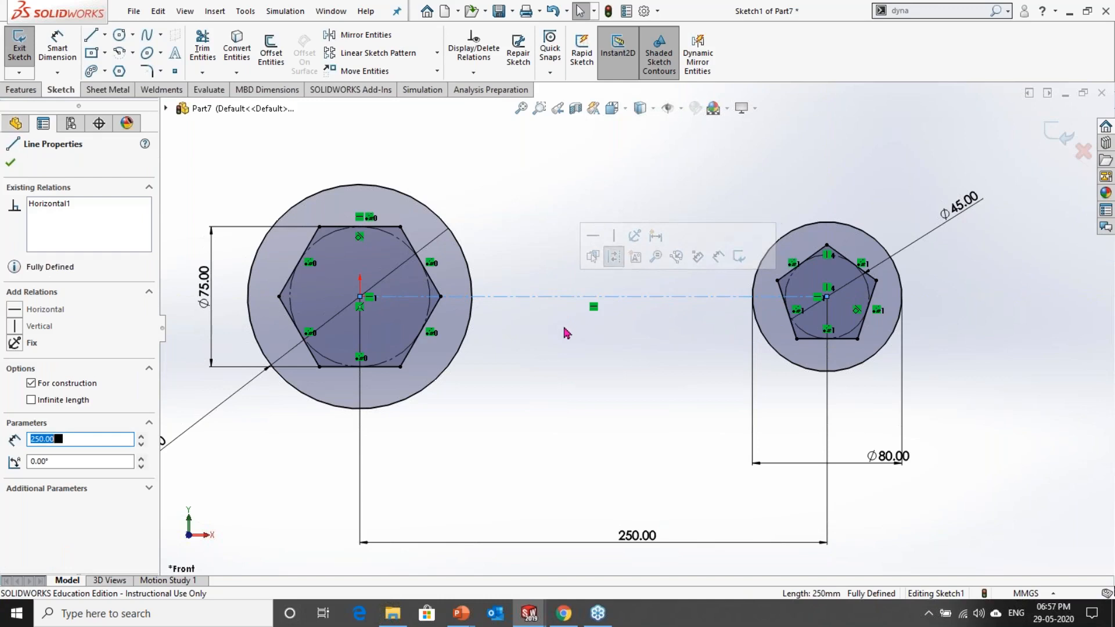
scroll(566, 333, "down", 2)
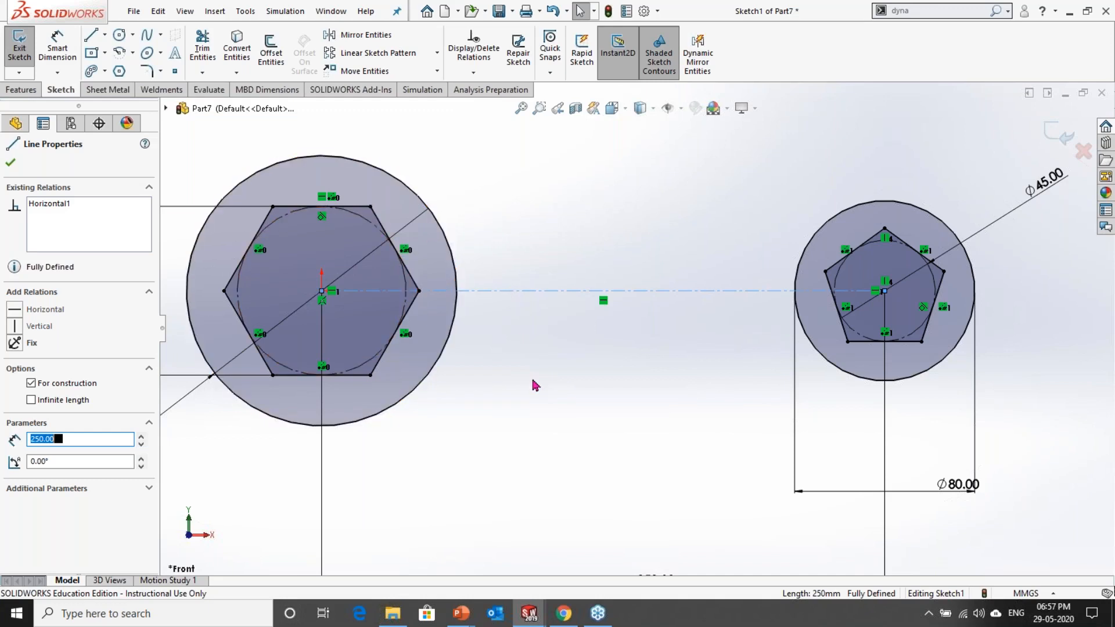
Step: Try a line tangent to the upper sides of both outer circles, and delete it
left_click(395, 116)
key("l")
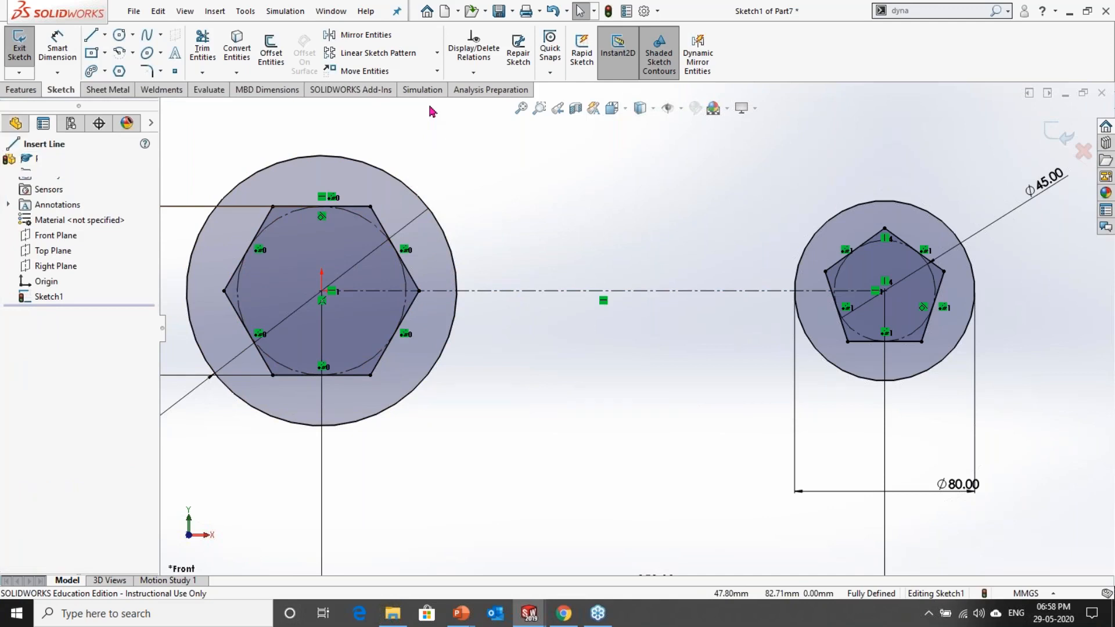
left_click(455, 256)
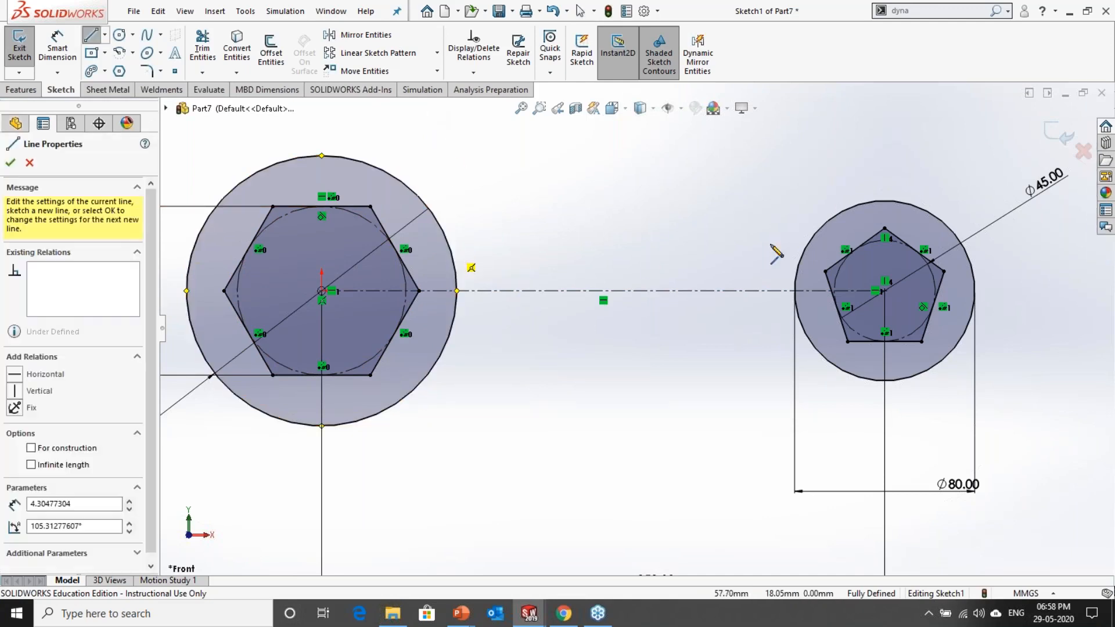
left_click(813, 244)
key("Escape")
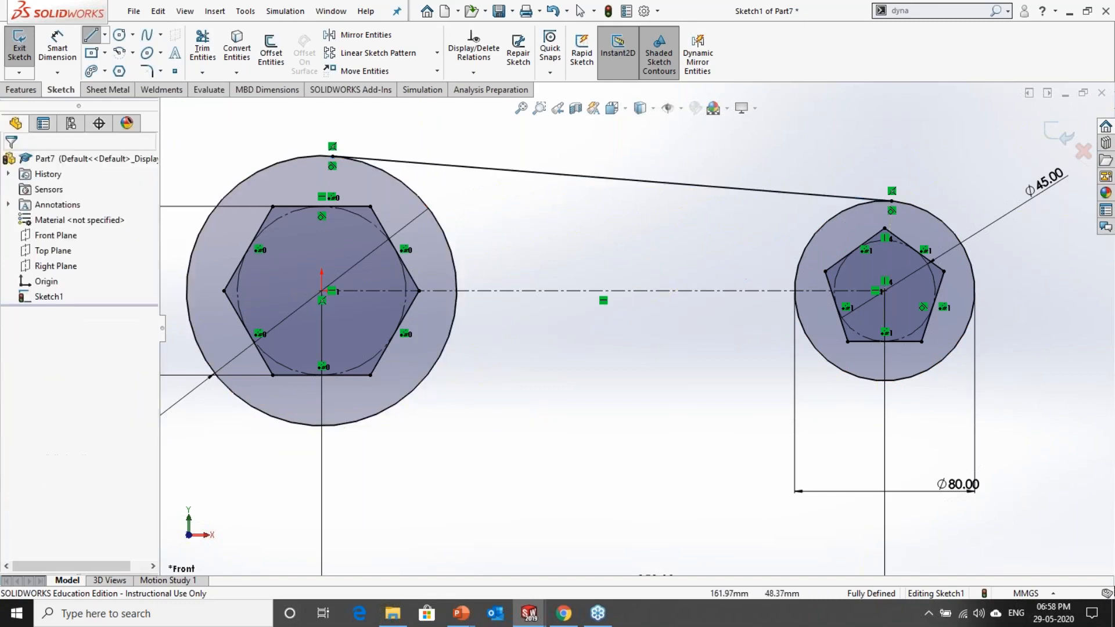
left_click(685, 184)
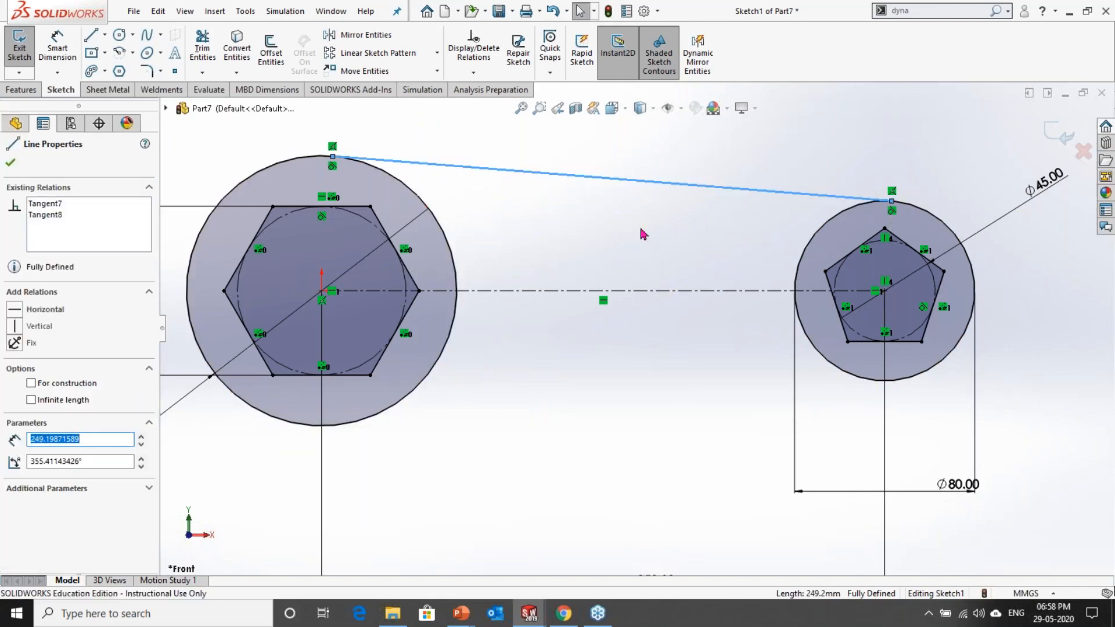
key("Delete")
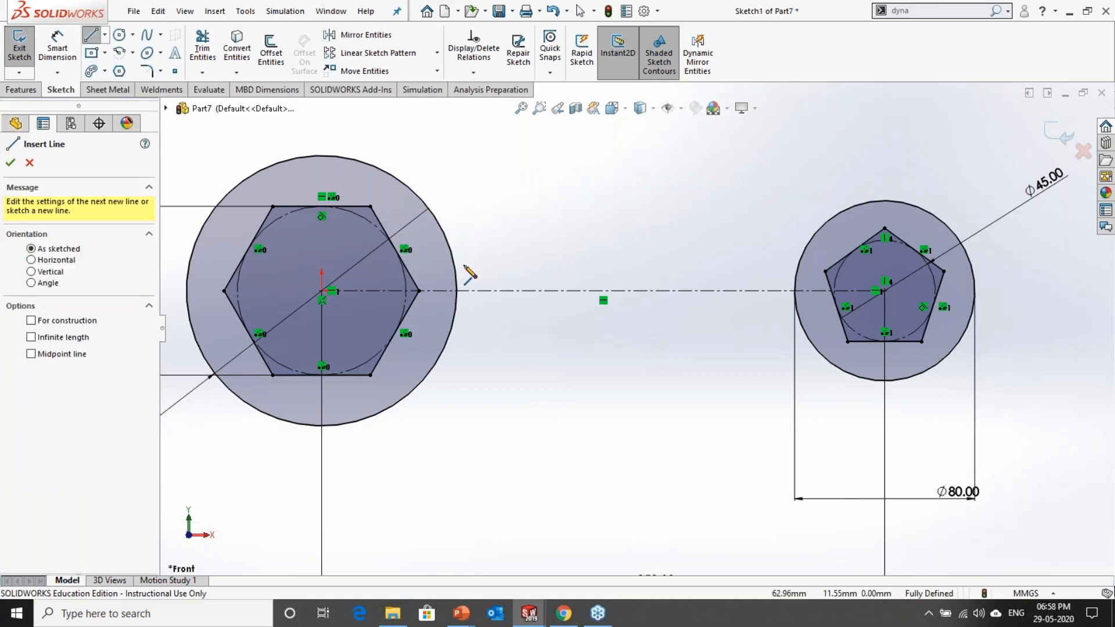
Step: Draw a horizontal line about 152 mm long just above the centerline, joining the 120 mm and 80 mm circles
left_click(476, 290)
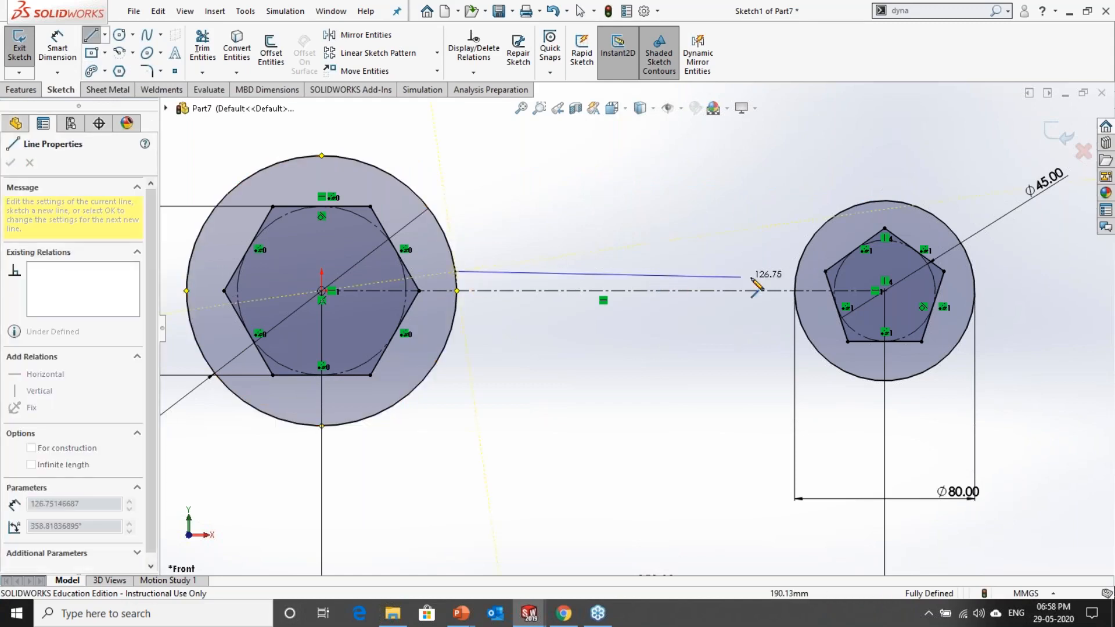
left_click(800, 269)
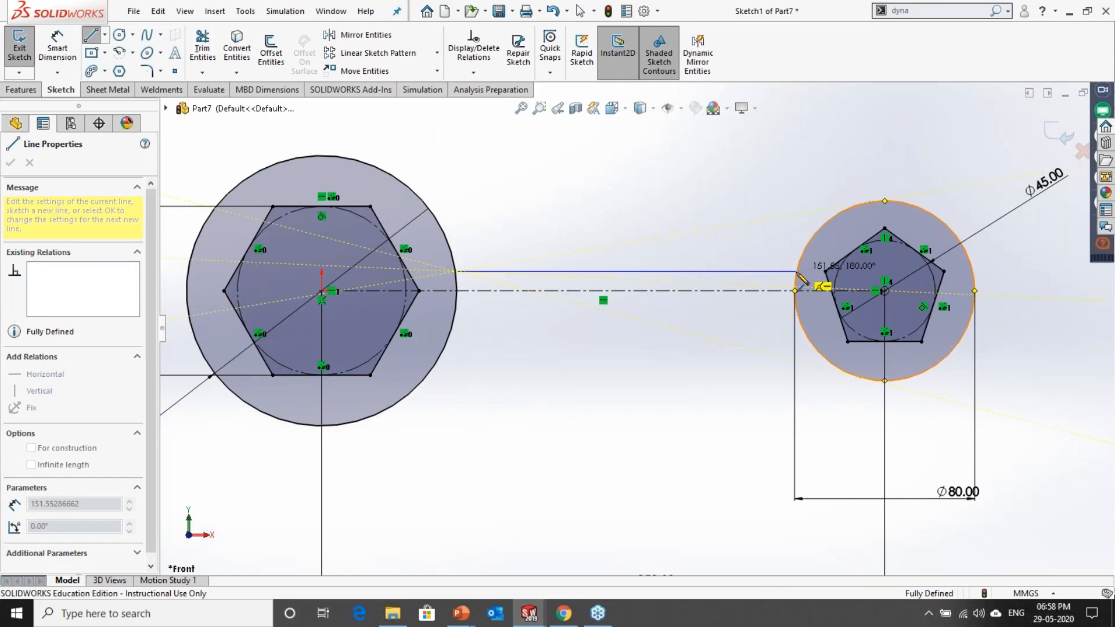
key("Escape")
Step: Mirror the horizontal connecting line about the centerline
left_click(679, 271)
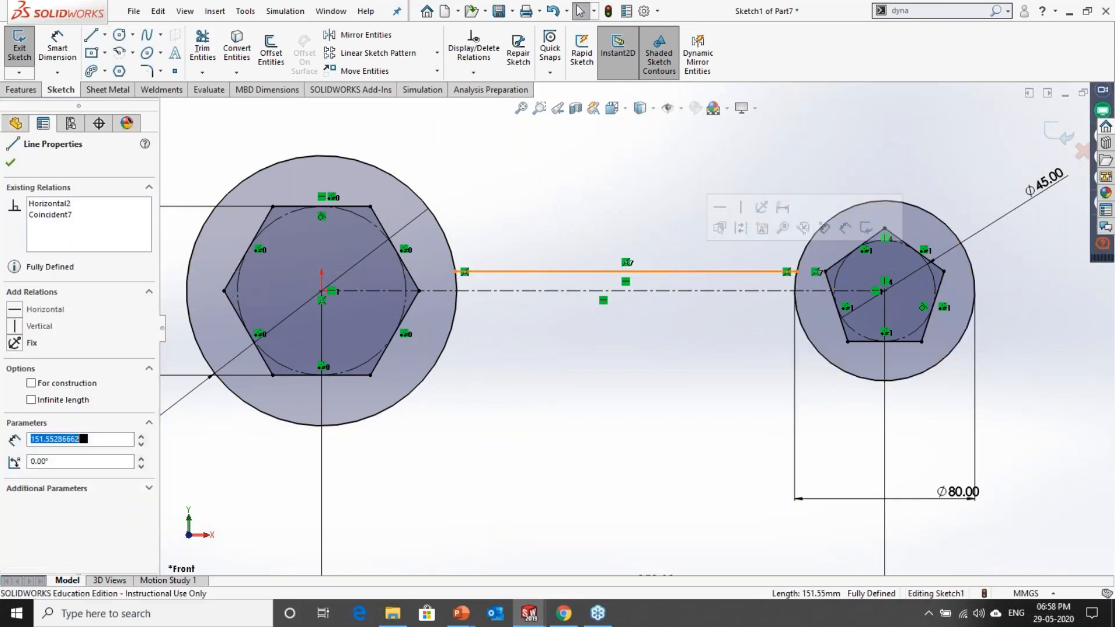
left_click(665, 272)
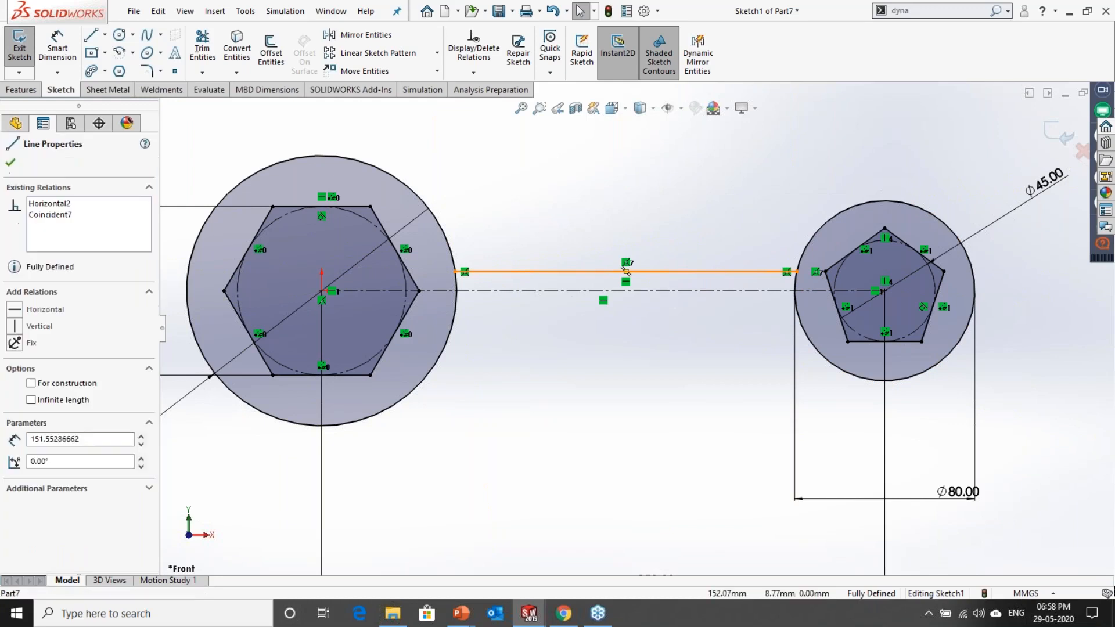
left_click(663, 290, "ctrl")
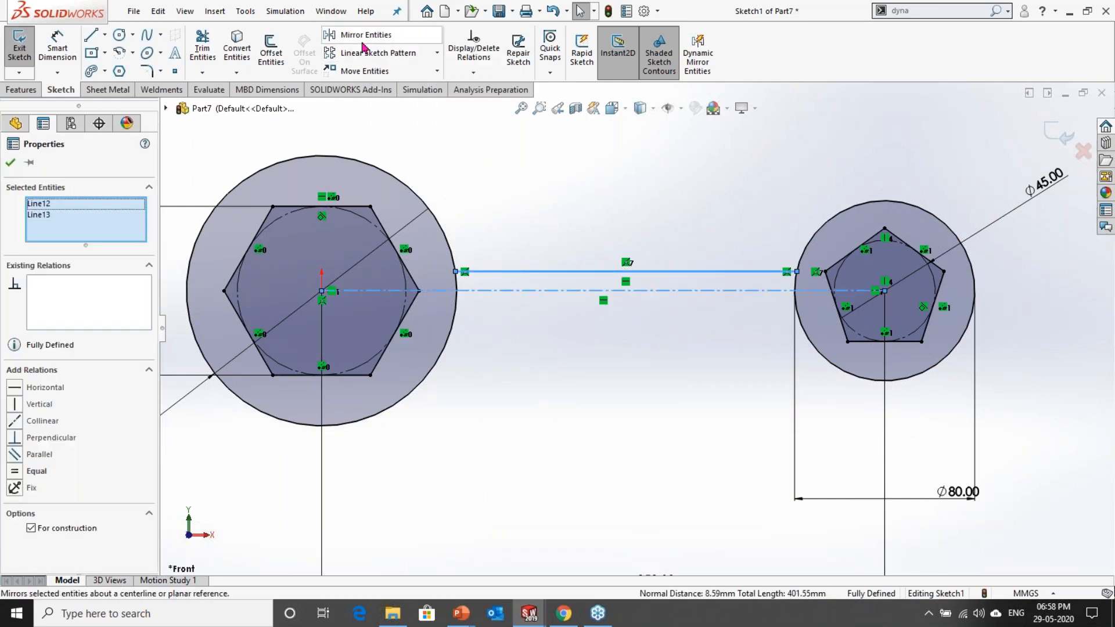
left_click(363, 47)
key("f")
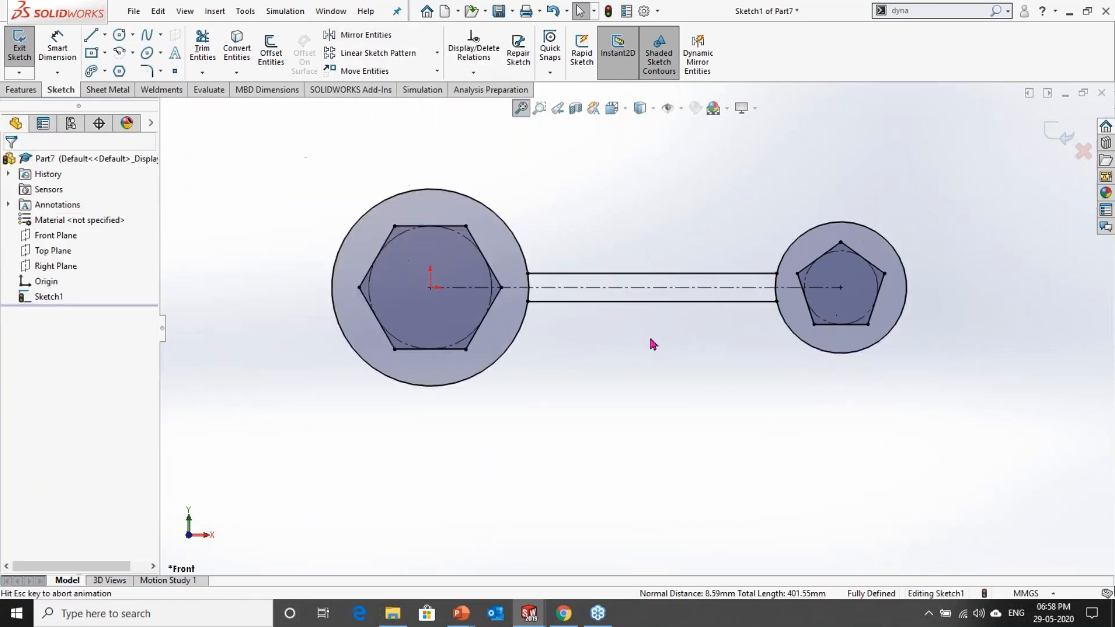
Step: Try to fillet the upper connecting line to the 120 mm circle with radii of 10 mm and 1 mm
scroll(633, 274, "down", 5)
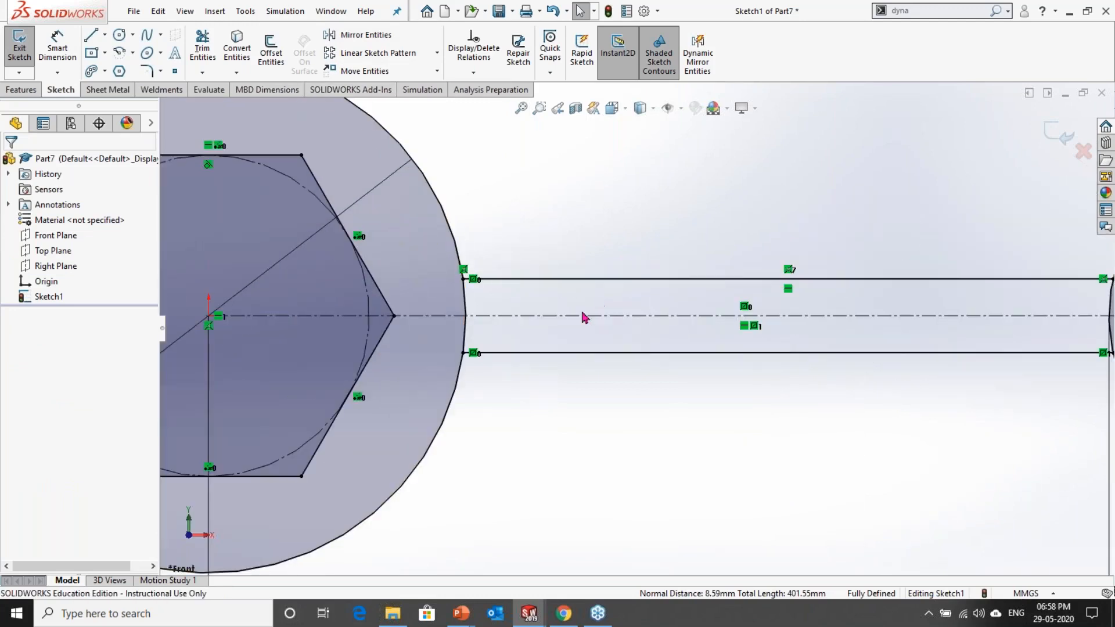
scroll(487, 287, "down", 1)
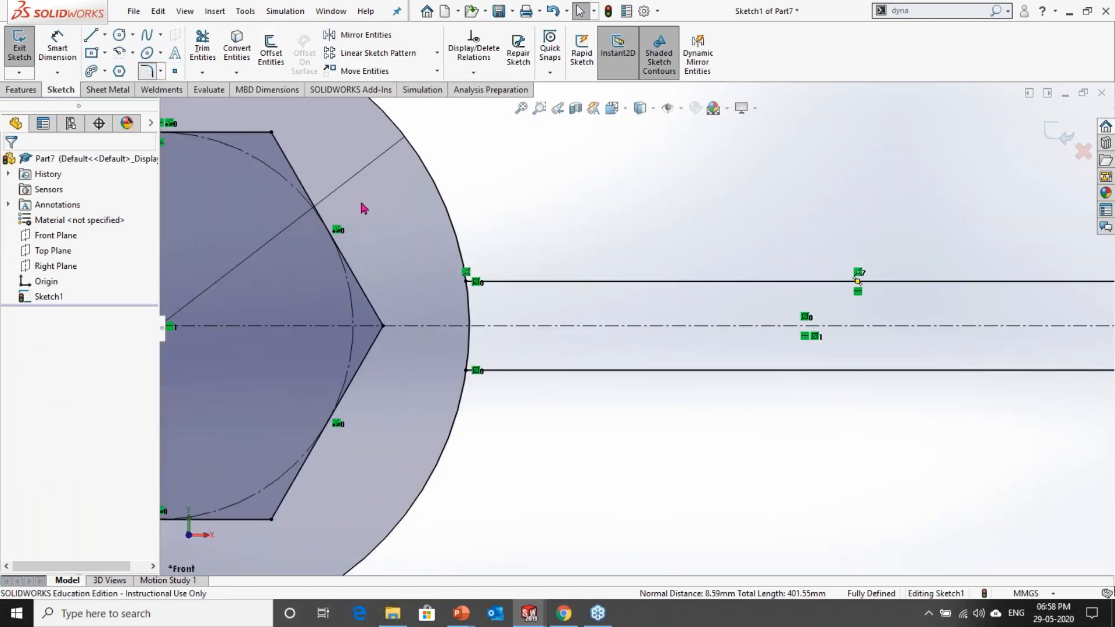
left_click(498, 284)
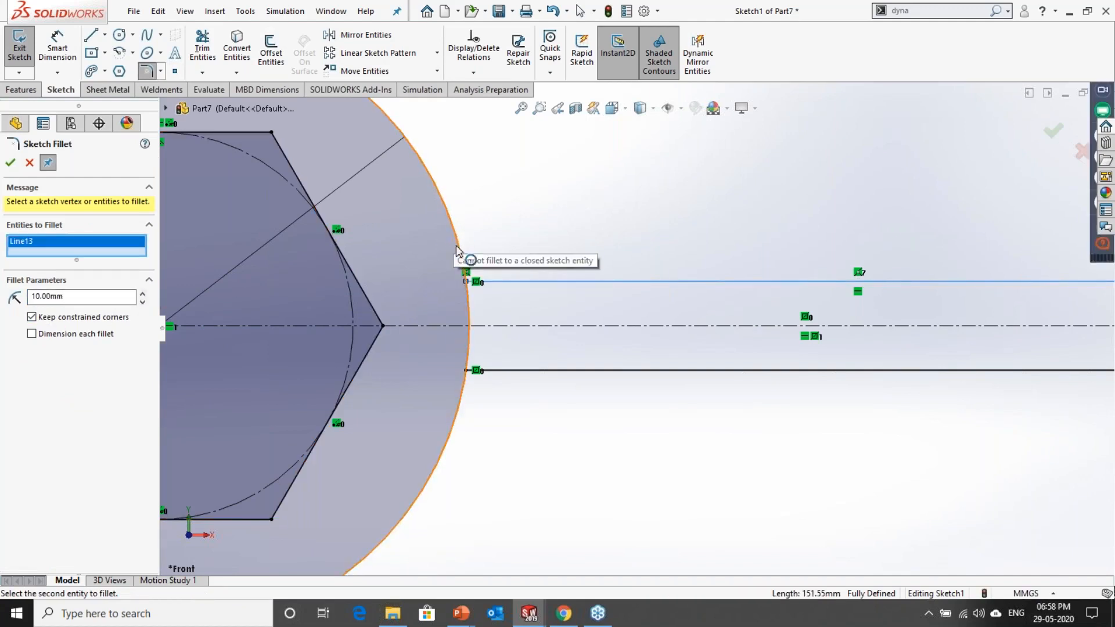
scroll(495, 299, "down", 1)
scroll(492, 298, "down", 2)
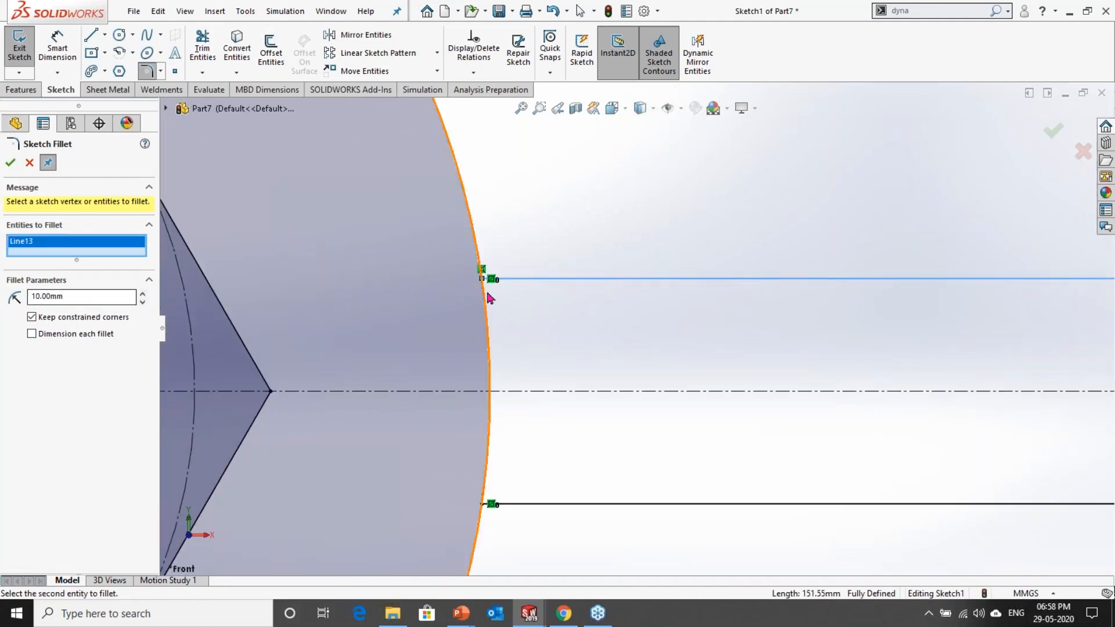
scroll(482, 291, "down", 2)
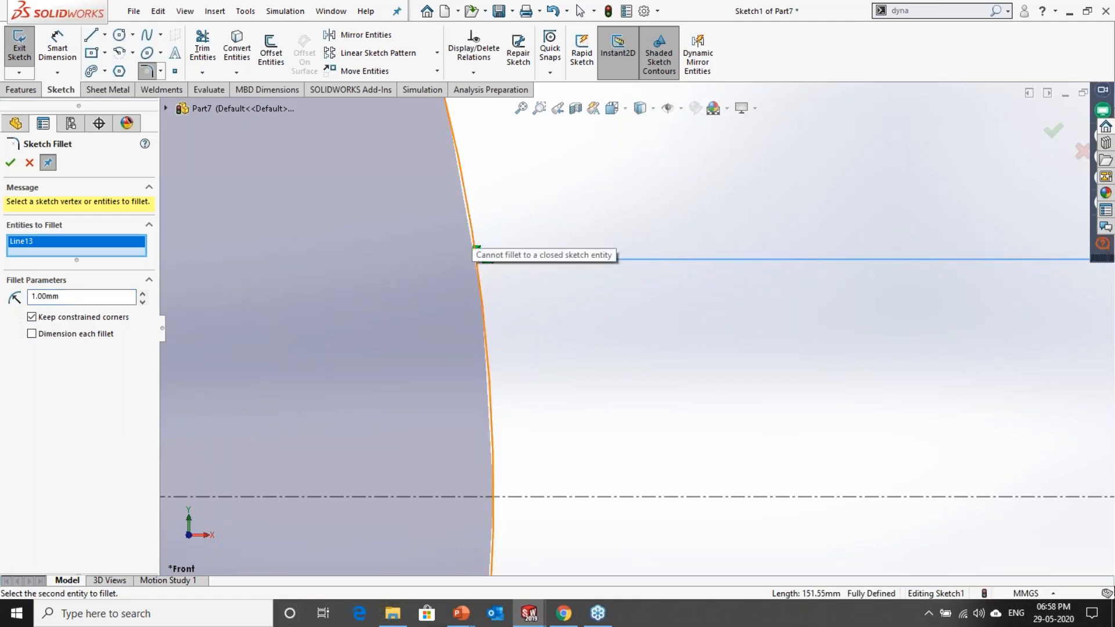
scroll(541, 344, "up", 2)
left_click(13, 163)
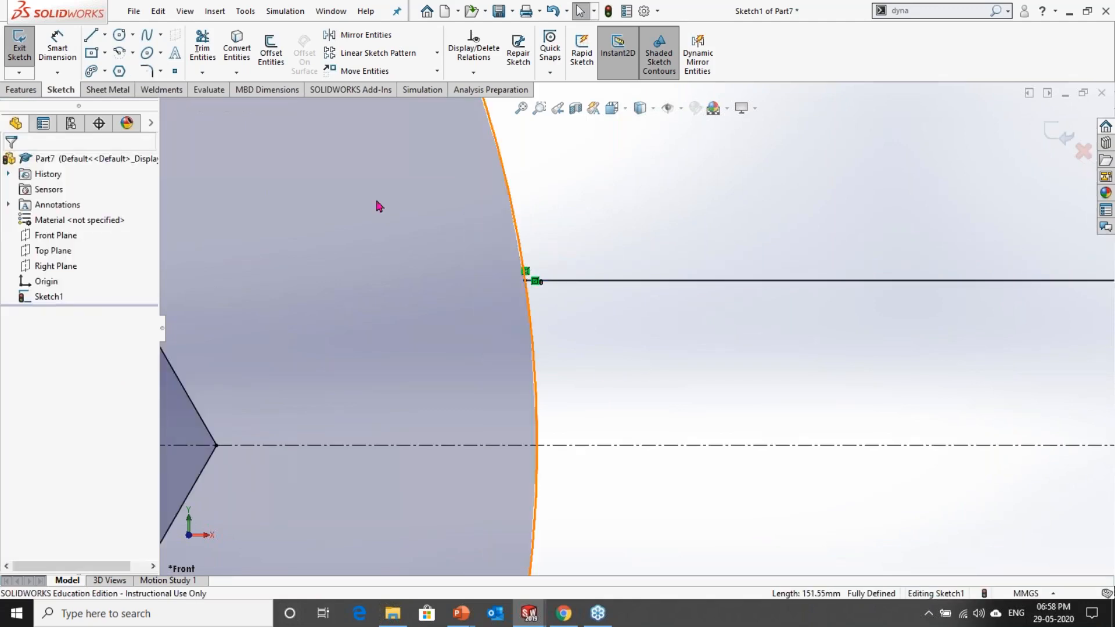
scroll(376, 203, "up", 3)
scroll(530, 304, "up", 4)
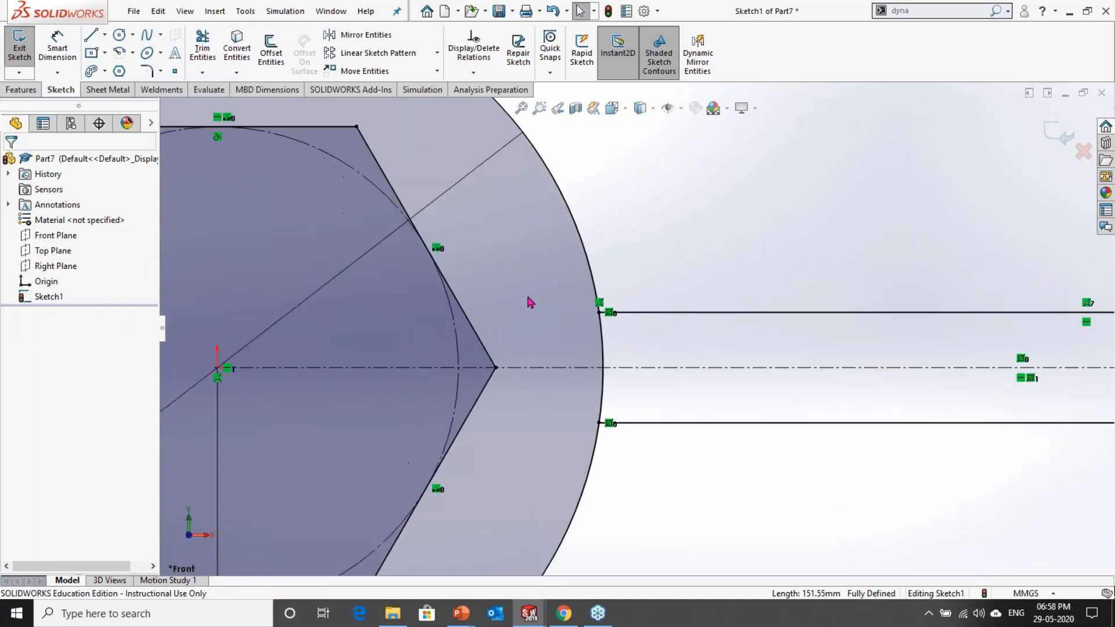
scroll(598, 343, "up", 3)
scroll(767, 338, "down", 2)
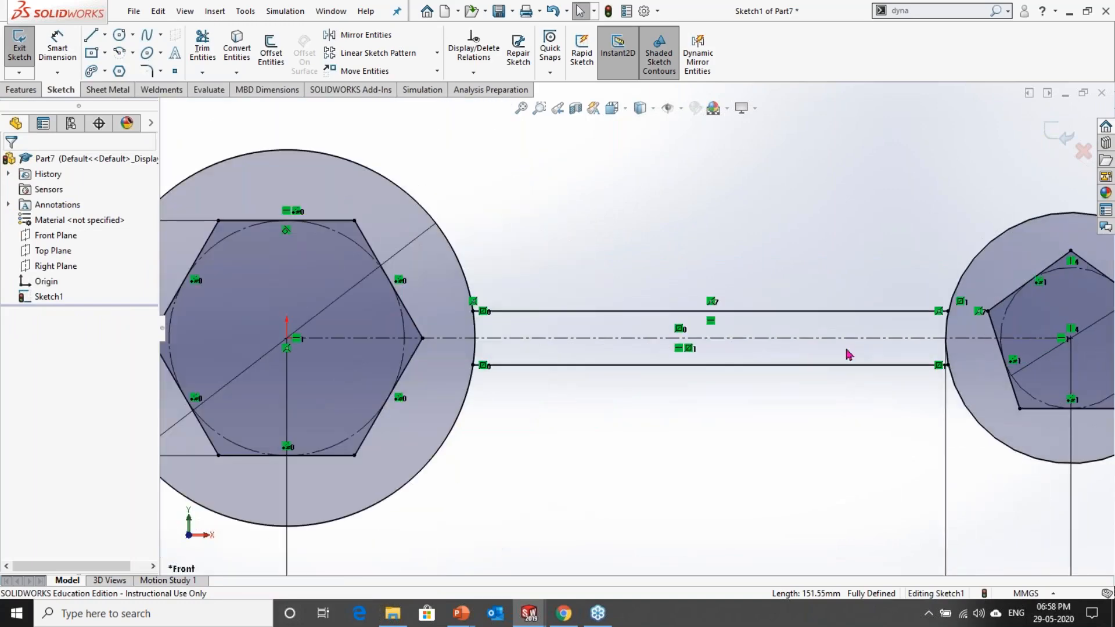
scroll(847, 354, "down", 1)
scroll(417, 281, "down", 2)
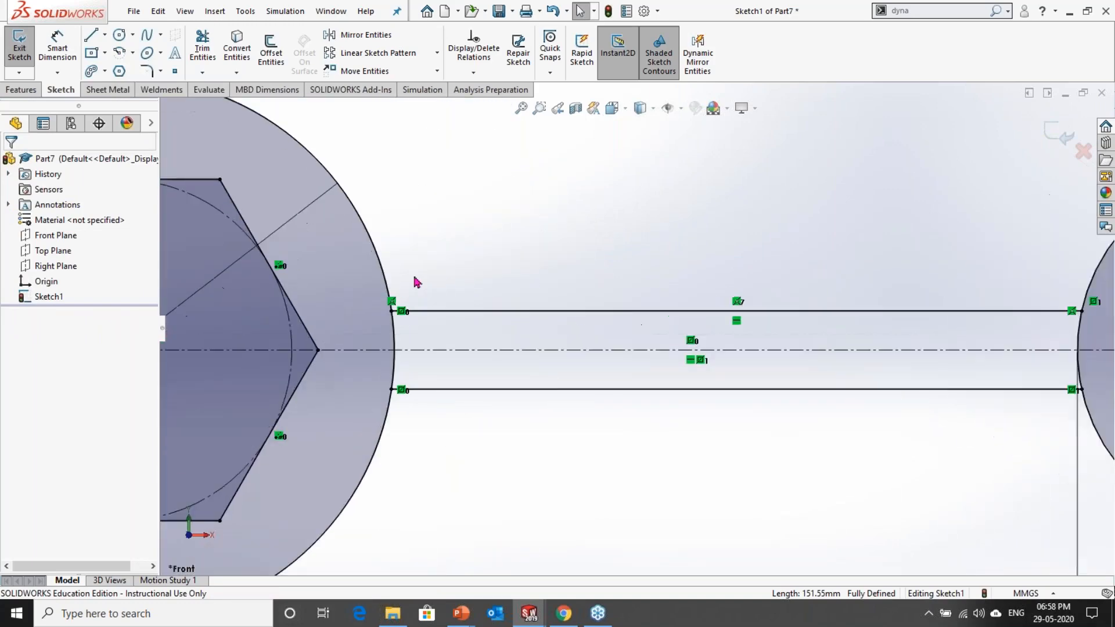
Step: Try to start a tangent arc on the upper connecting line near the 120 mm circle
left_click(118, 54)
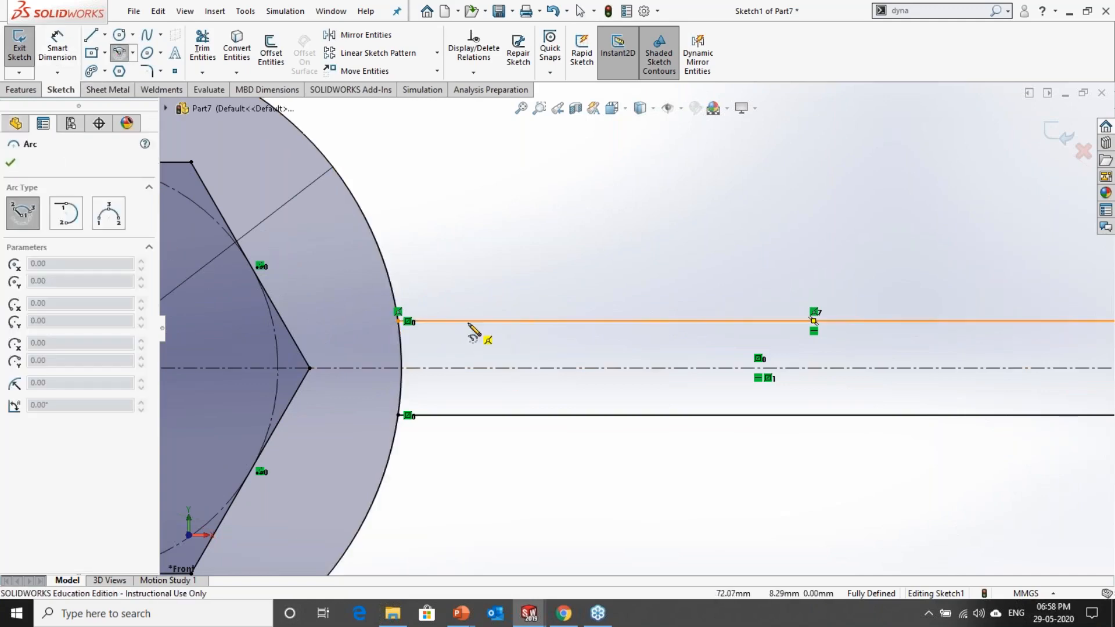
left_click(73, 220)
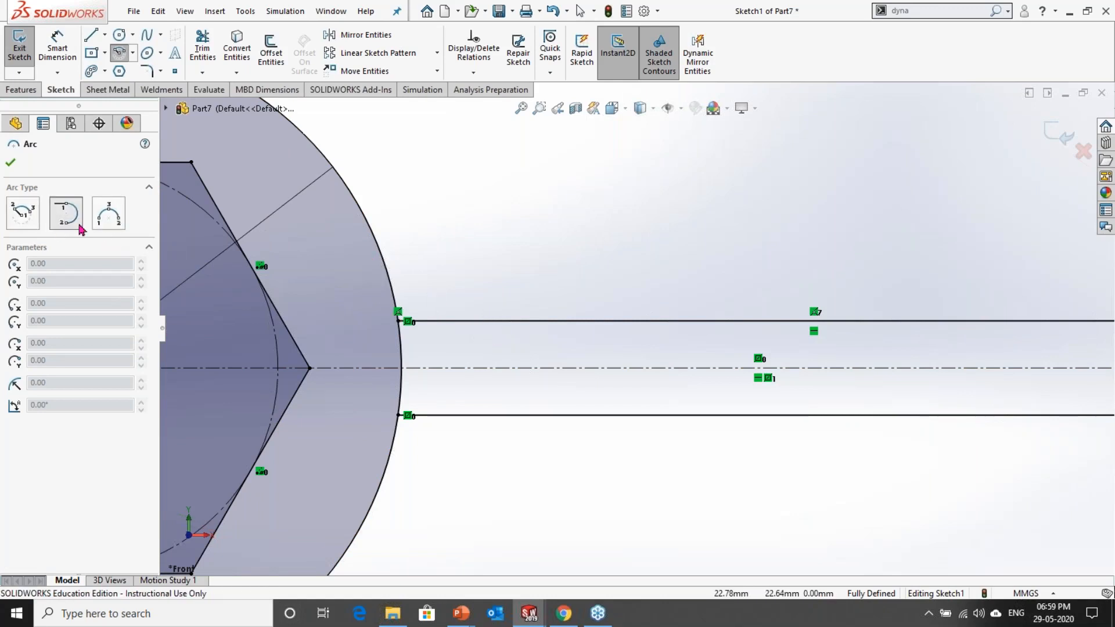
key("Escape")
key("Escape")
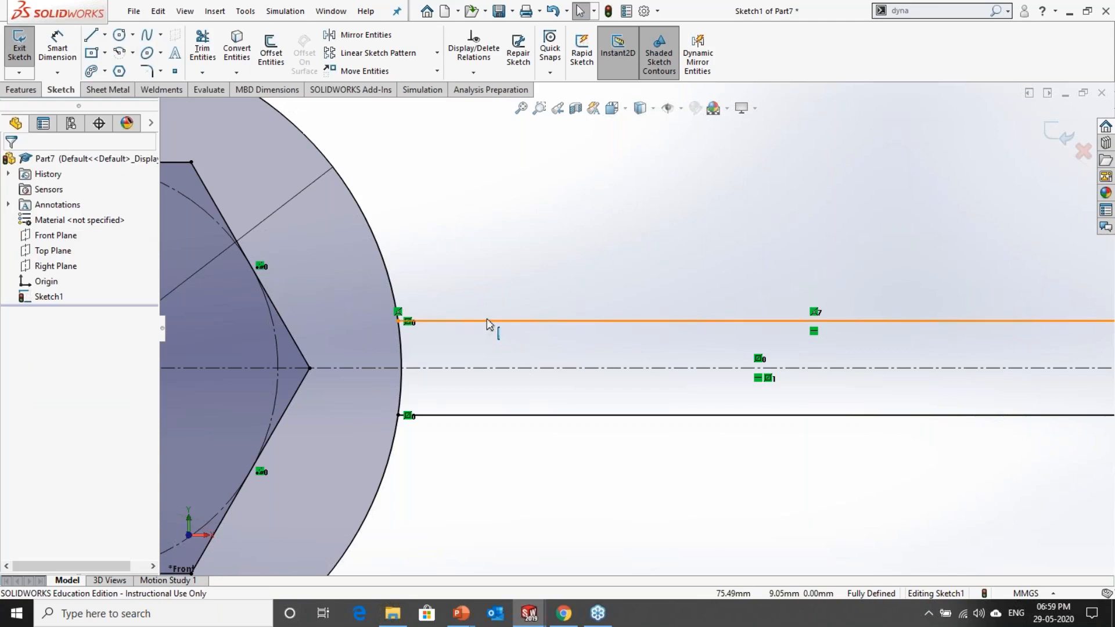
left_click(133, 56)
left_click(153, 87)
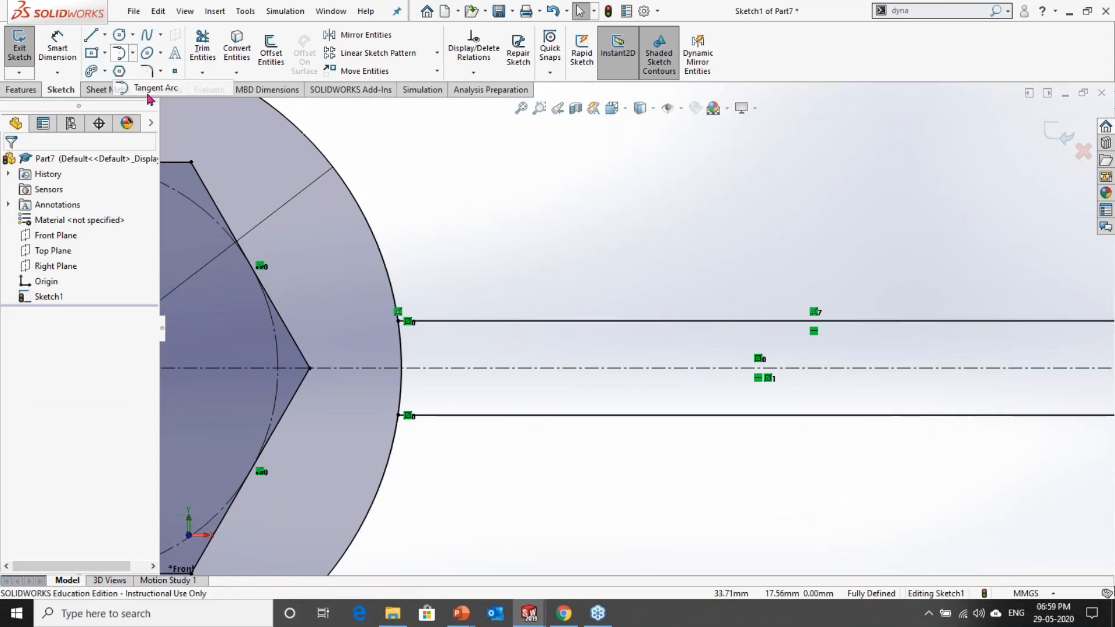
left_click(487, 337)
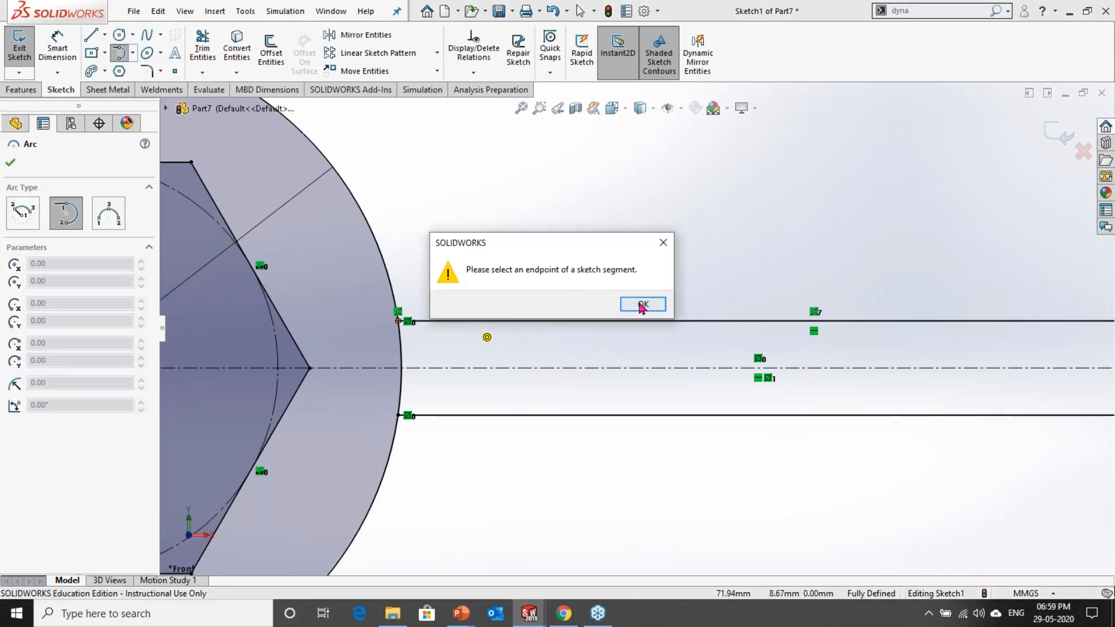
left_click(625, 305)
Step: Draw a three-point arc of about 21 mm radius from the upper connecting line to the 120 mm circle
left_click(109, 213)
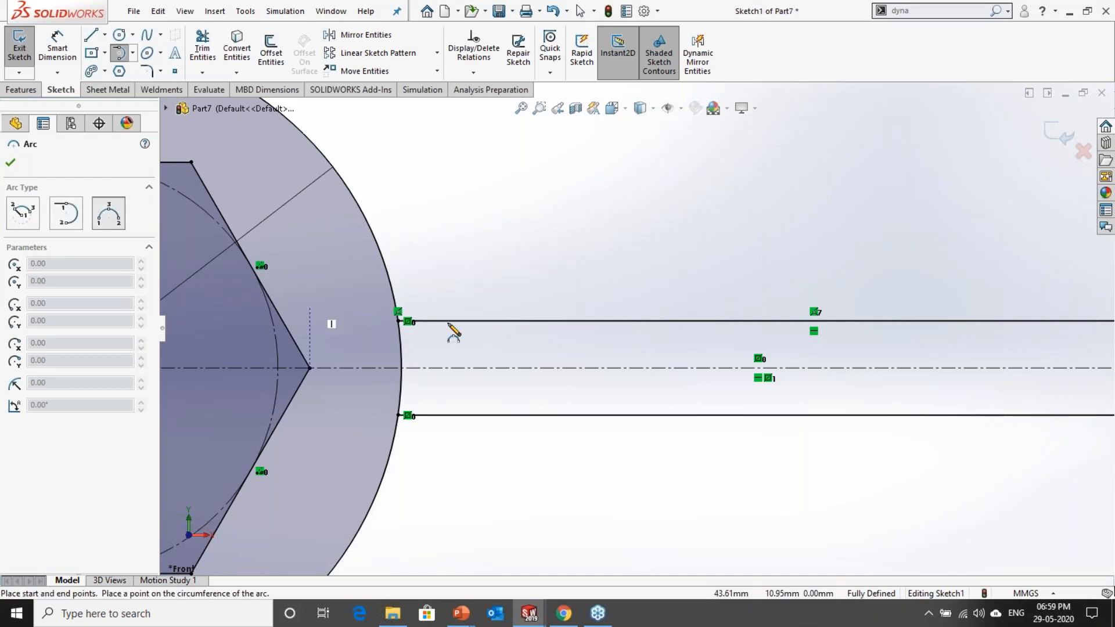
left_click(476, 321)
left_click(379, 248)
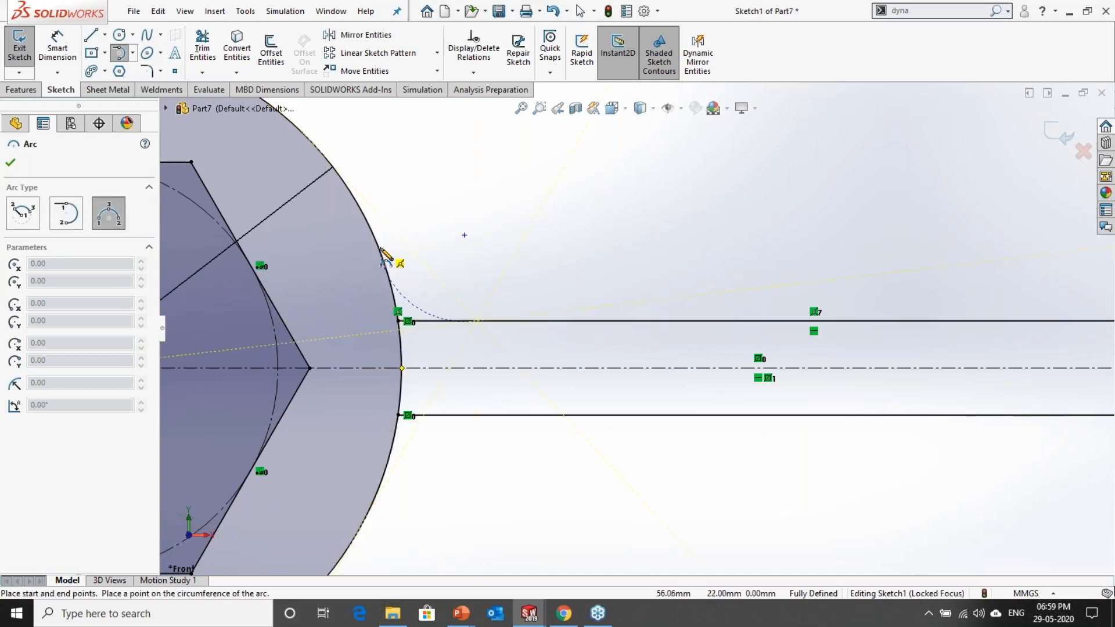
left_click(414, 296)
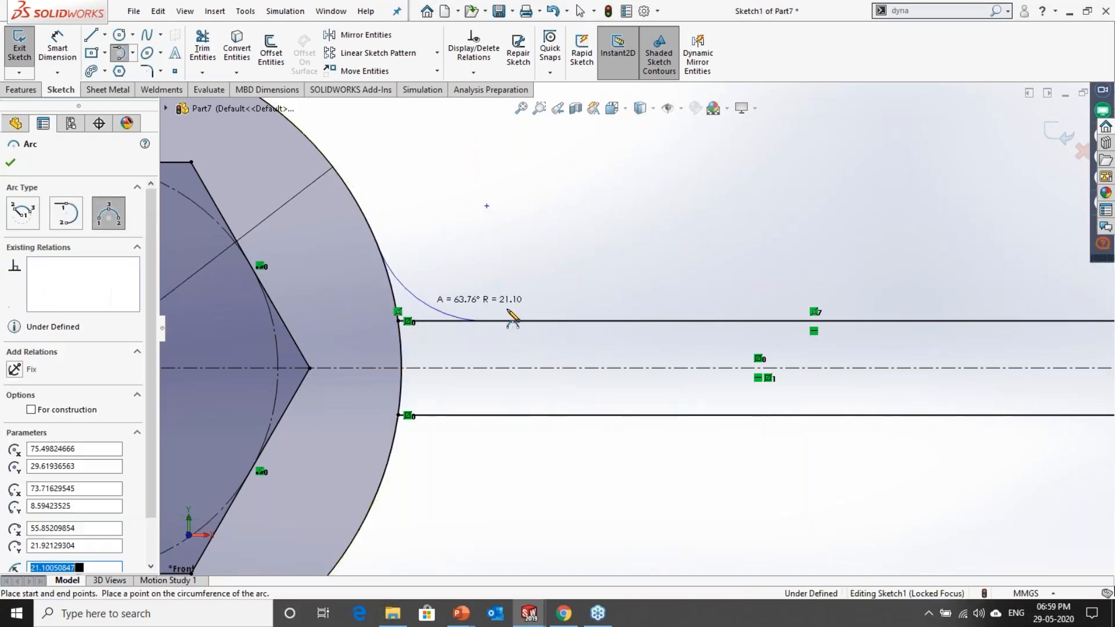
key("Escape")
Step: Make the arc tangent to both the upper connecting line and the 120 mm circle
scroll(486, 343, "down", 5)
left_click_drag(527, 352, 479, 301)
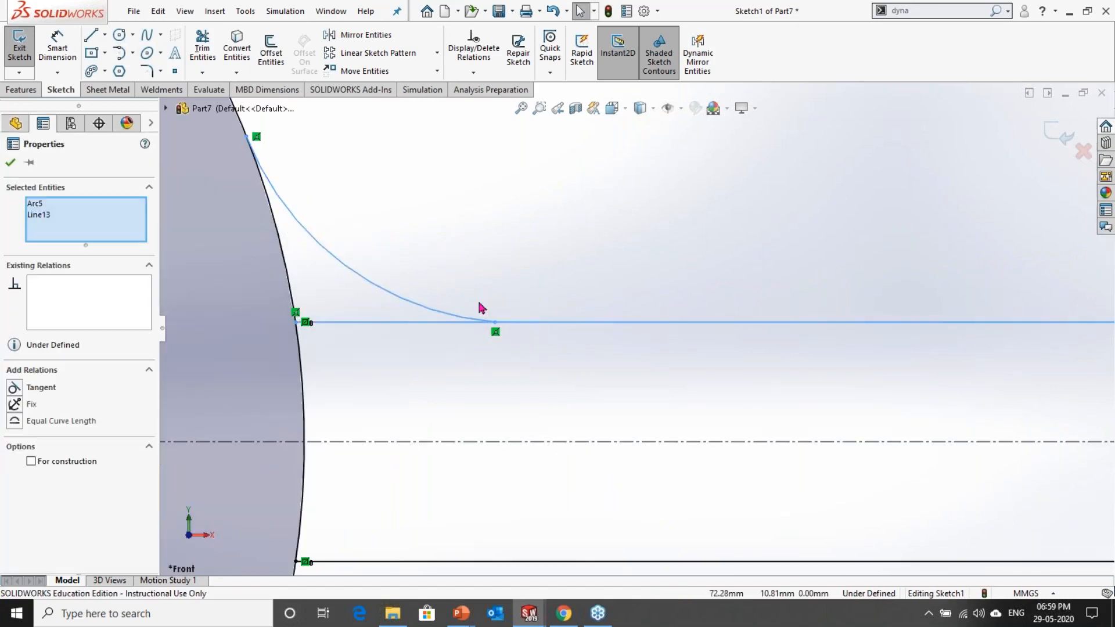
left_click(516, 236)
key("Escape")
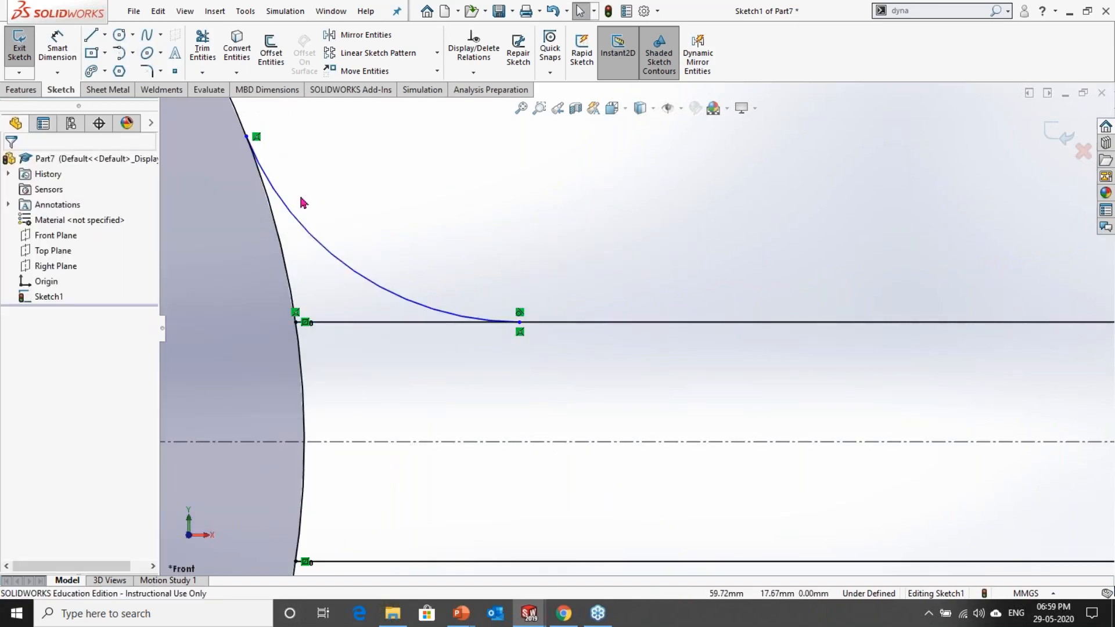
left_click_drag(301, 160, 243, 195)
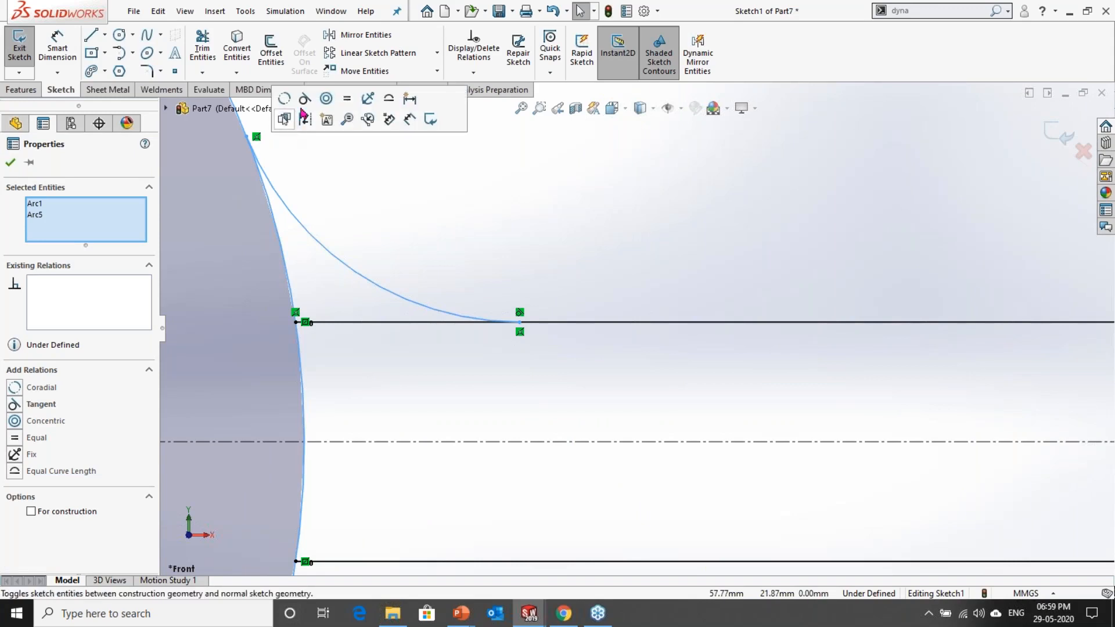
left_click(327, 118)
key("Escape")
Step: Dimension the tangent arc's radius as 10 mm
scroll(495, 406, "up", 5)
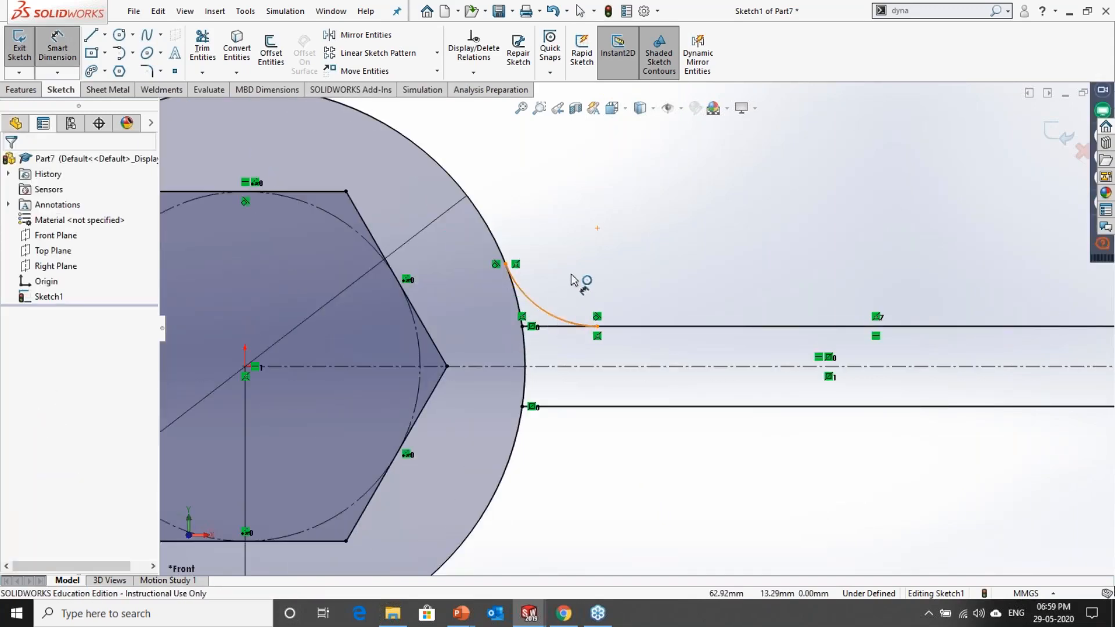
left_click(574, 280)
left_click(588, 302)
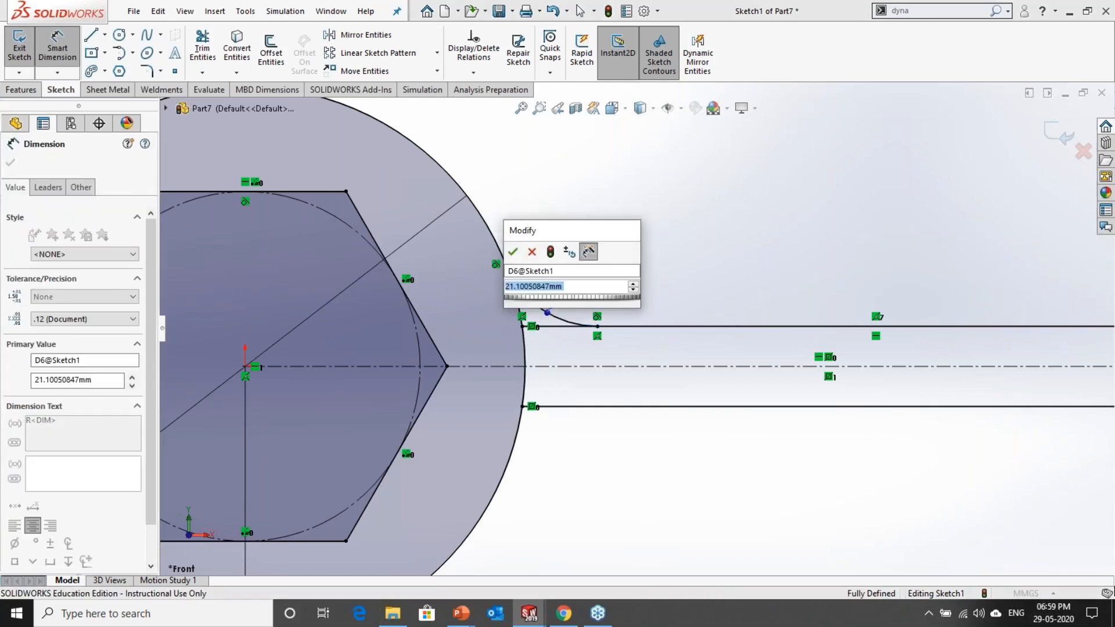
type("10")
key("Return")
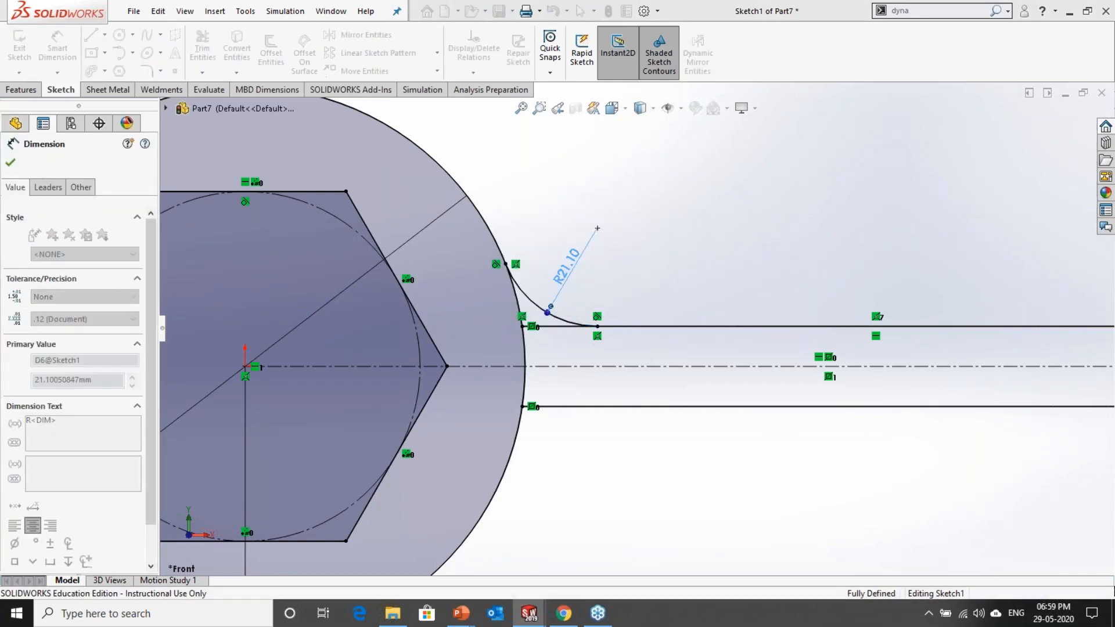
left_click(546, 341)
scroll(547, 341, "down", 5)
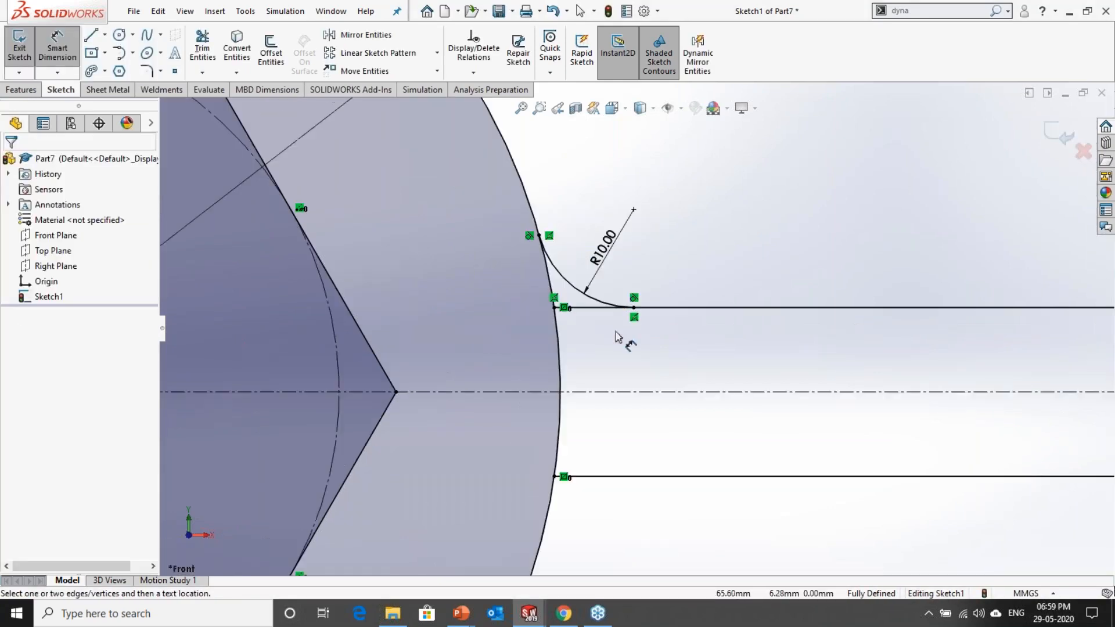
scroll(620, 350, "up", 3)
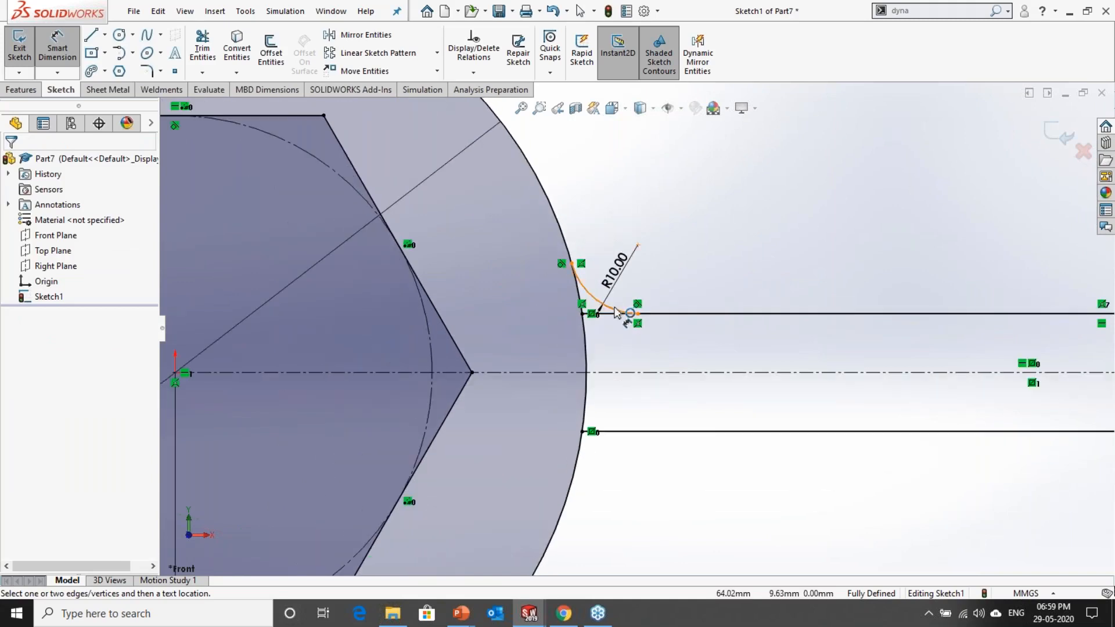
Step: Mirror the 10 mm arc about the horizontal centerline onto the lower connecting line
left_click(618, 315)
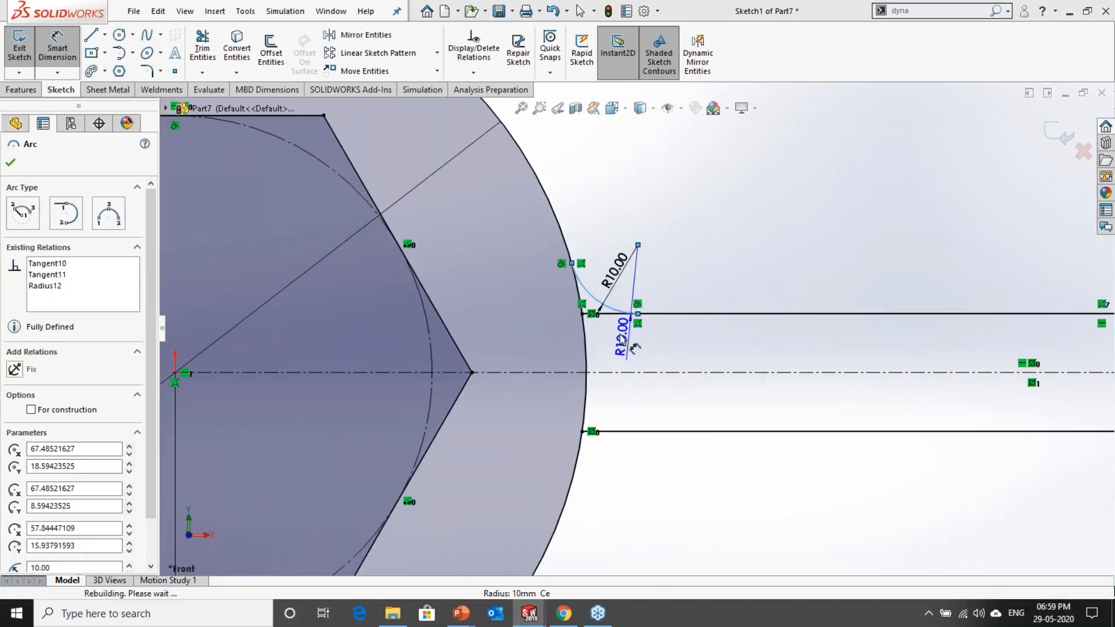
key("Escape")
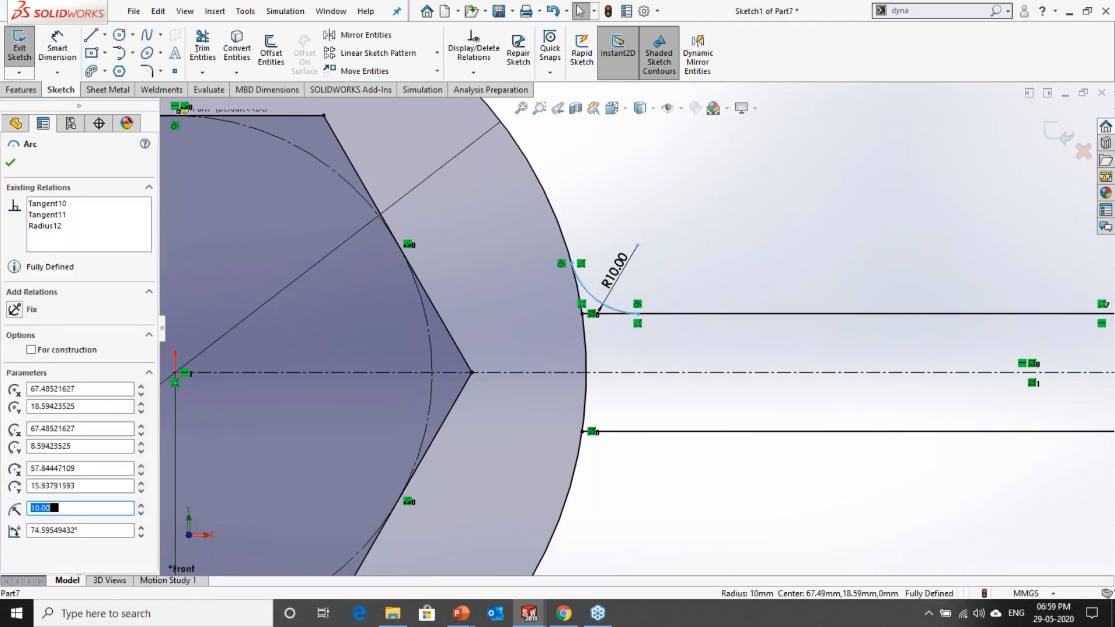
left_click(617, 372, "ctrl")
left_click(357, 34)
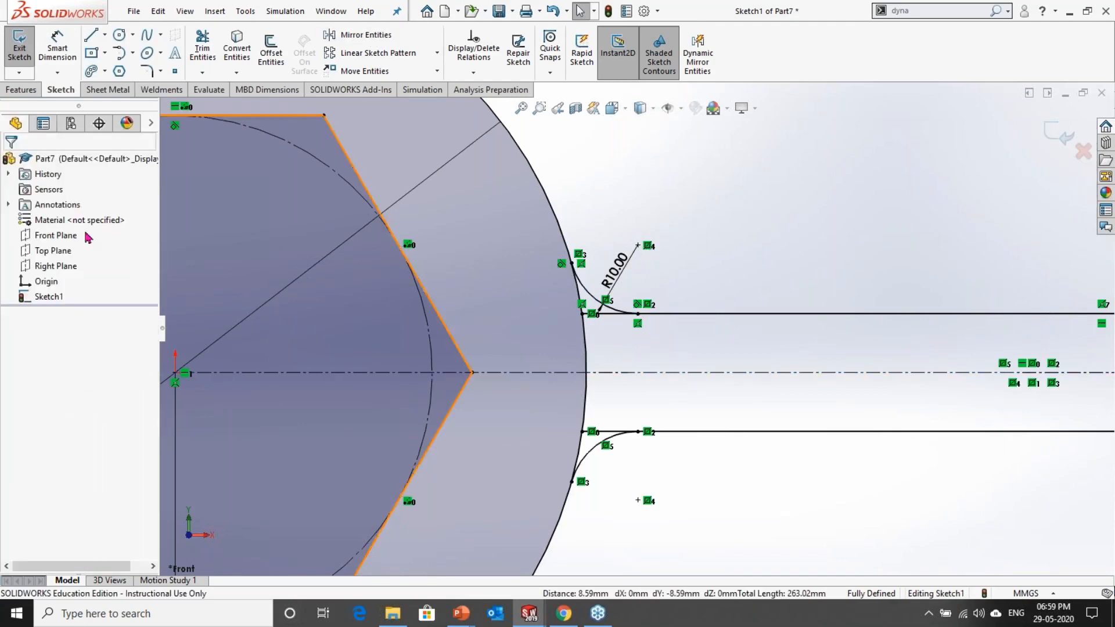
scroll(697, 283, "up", 5)
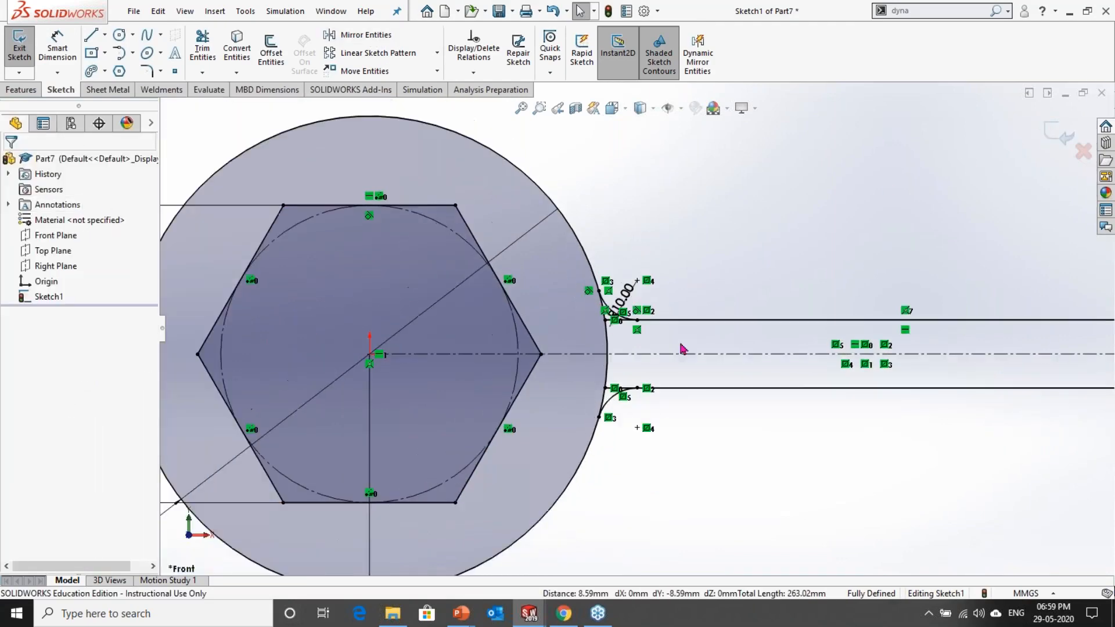
Step: Draw a vertical centerline about 17 mm long from the upper connecting line's midpoint to the lower connecting line
scroll(991, 327, "down", 2)
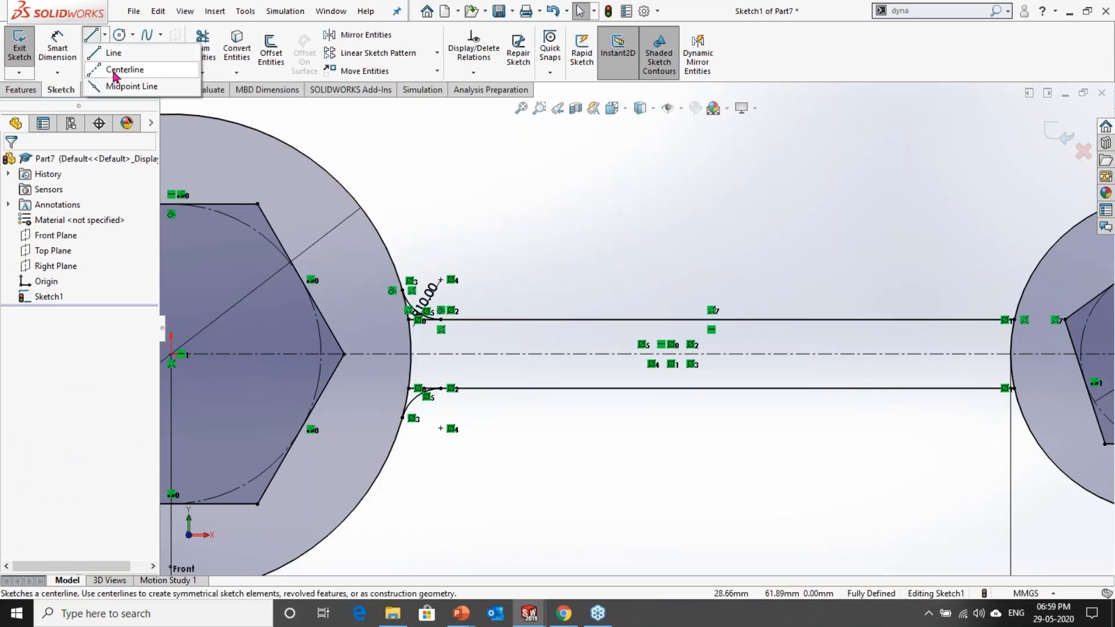
left_click(116, 70)
left_click(711, 319)
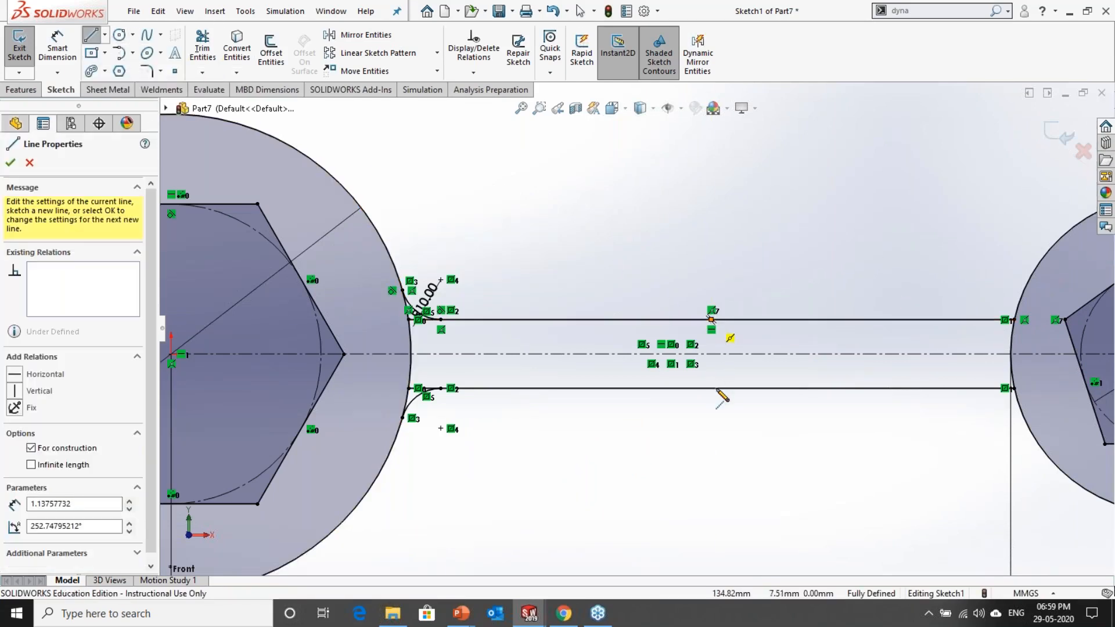
left_click(711, 388)
key("Escape")
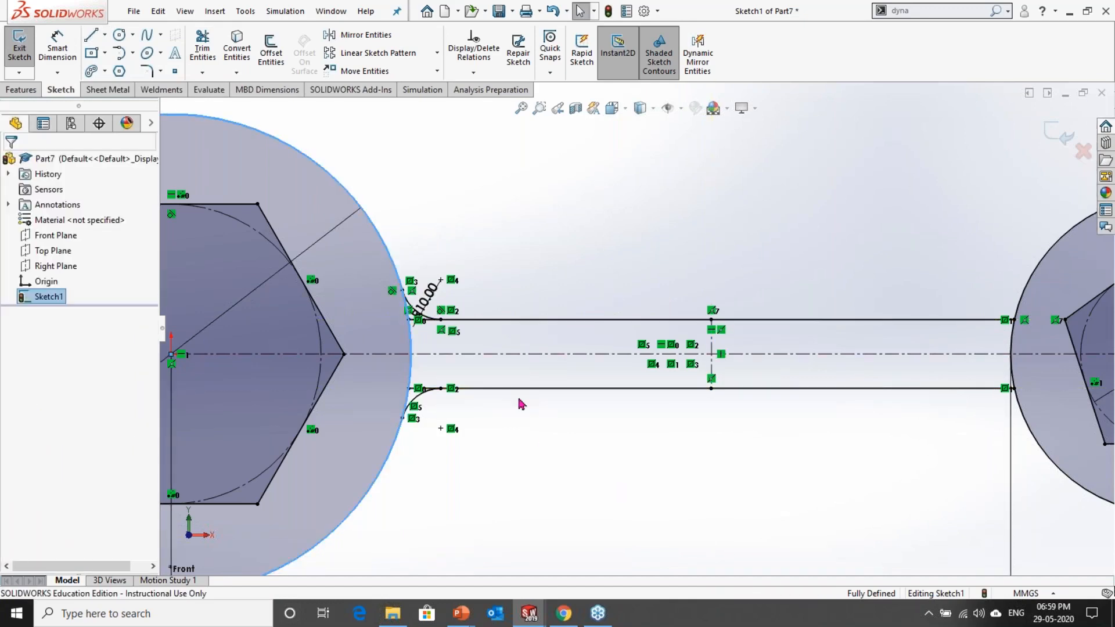
Step: Move the 10 mm radius dimension up and away from the arc, clear of the relation symbols
left_click(389, 261)
scroll(389, 260, "down", 3)
key("Escape")
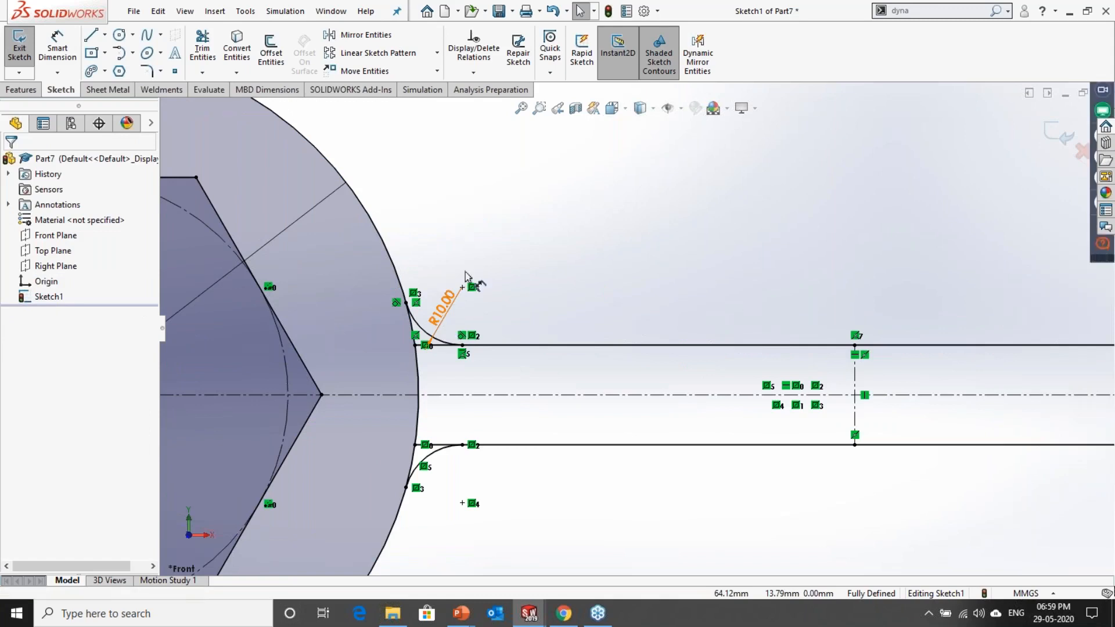
left_click_drag(445, 307, 502, 228)
scroll(635, 328, "up", 3)
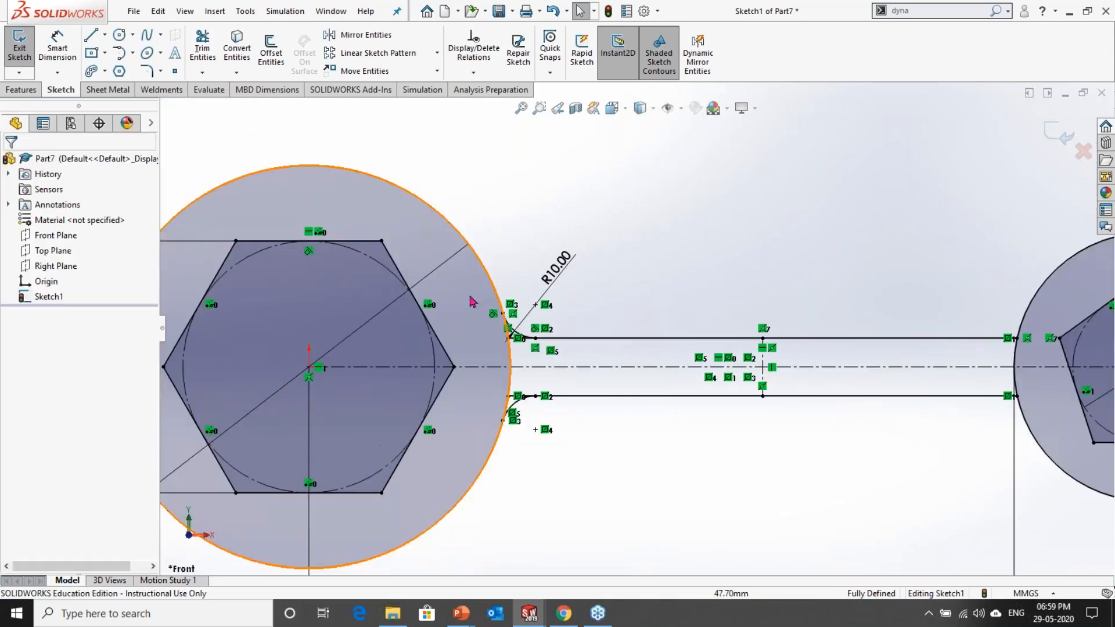
left_click(470, 296)
key("Escape")
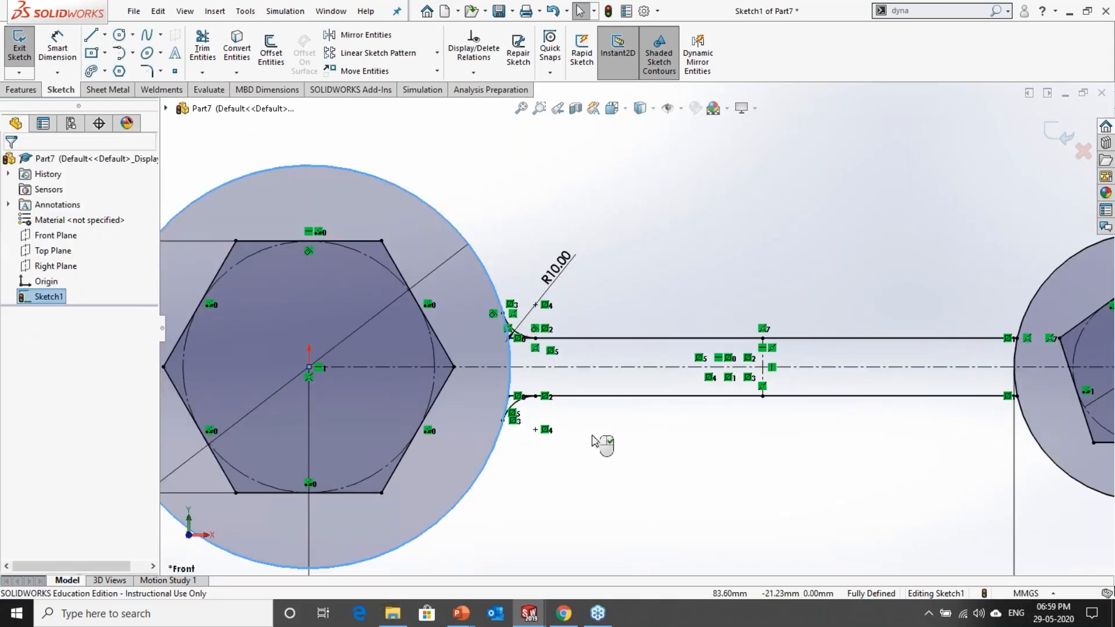
Step: Mirror both 10 mm arcs about the vertical centerline to the 80 mm circle's end of the handle
left_click(363, 36)
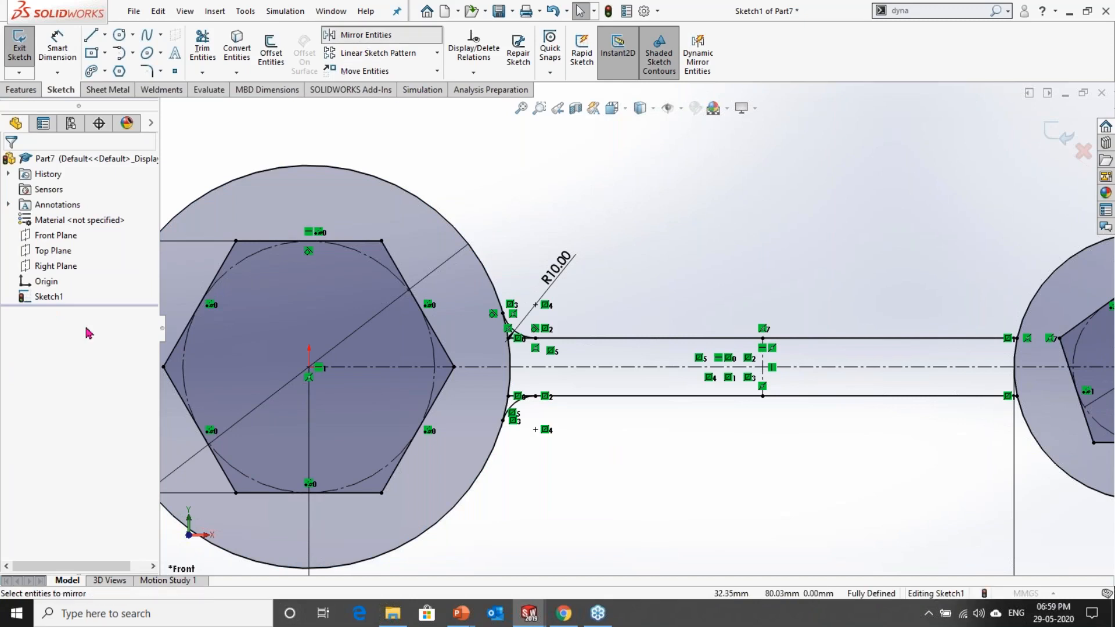
left_click(762, 375)
scroll(461, 331, "up", 3)
scroll(555, 376, "up", 3)
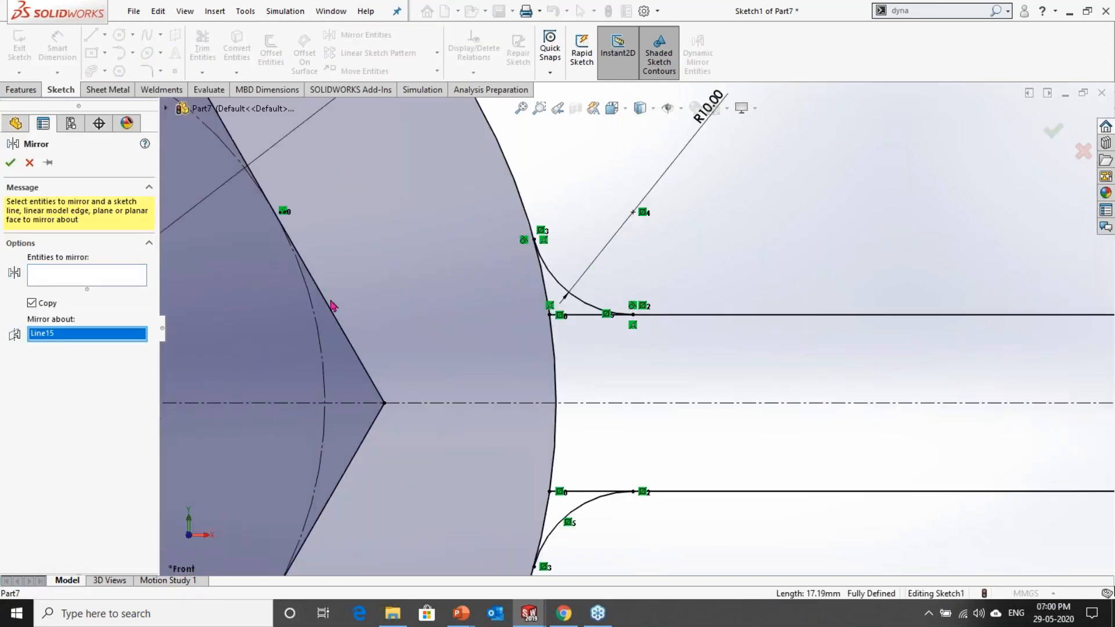
left_click(559, 286)
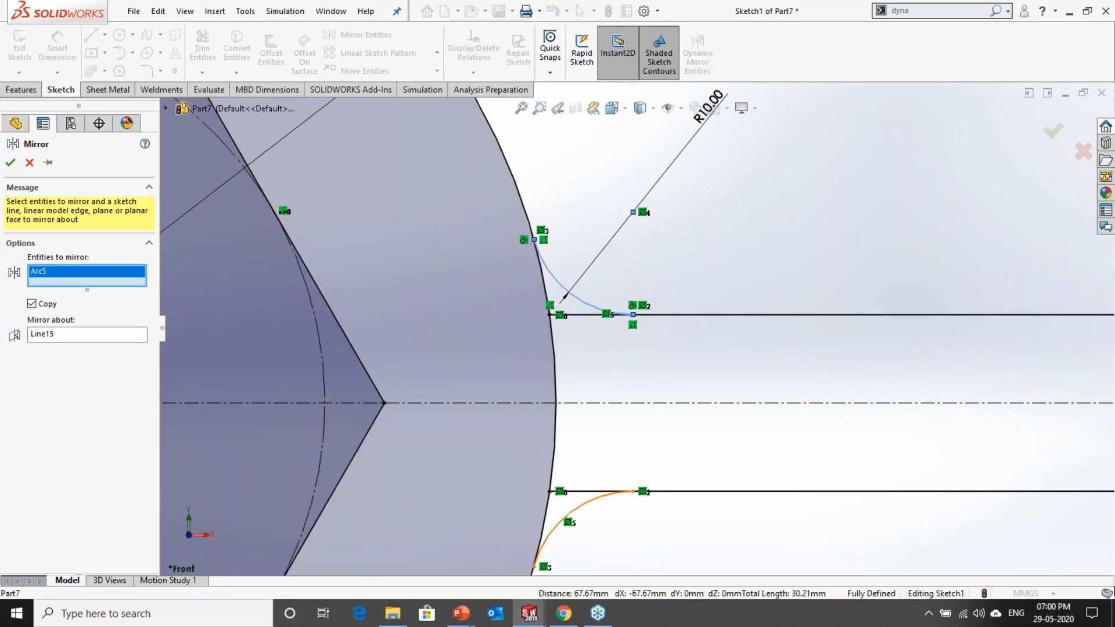
left_click(592, 505)
scroll(703, 525, "down", 5)
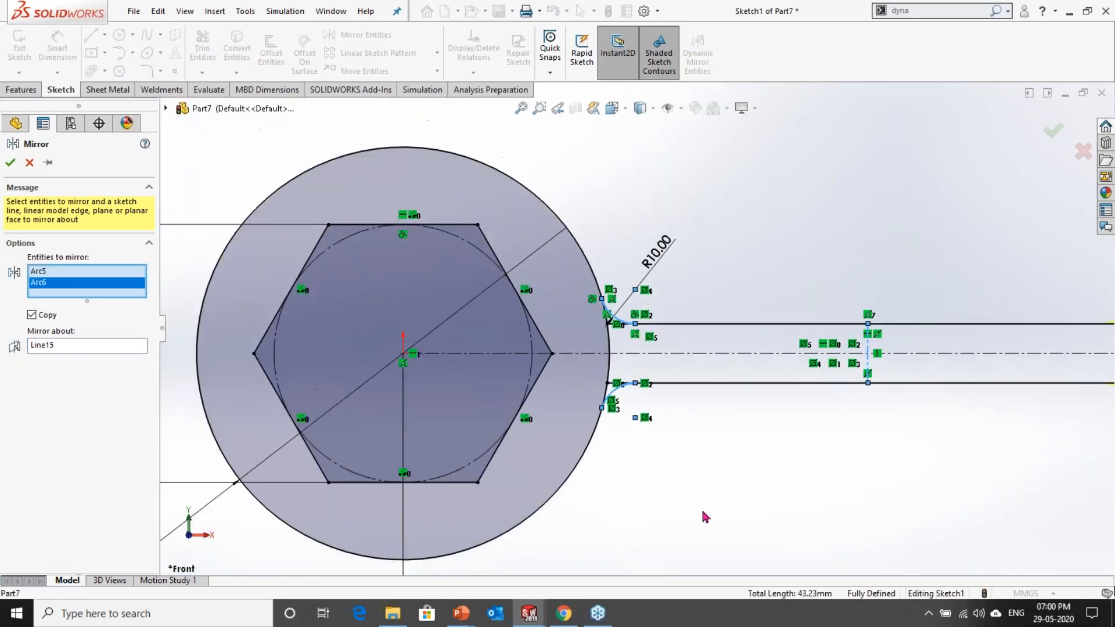
scroll(897, 336, "up", 4)
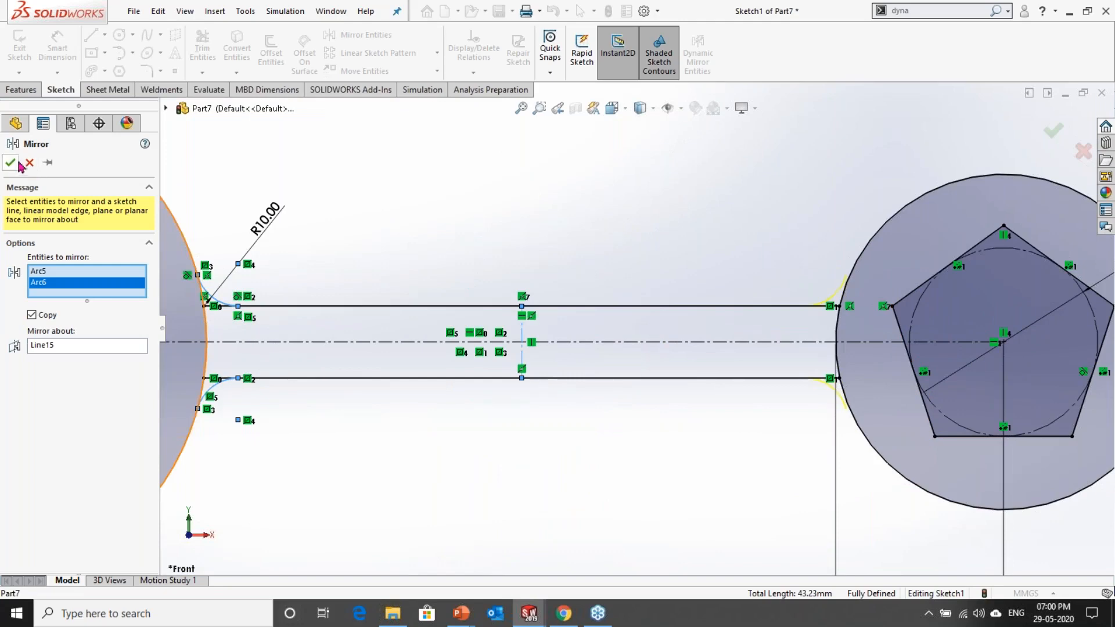
left_click(11, 162)
Step: Examine how the mirrored arcs meet the 80 mm circle and the connecting lines
scroll(831, 370, "up", 5)
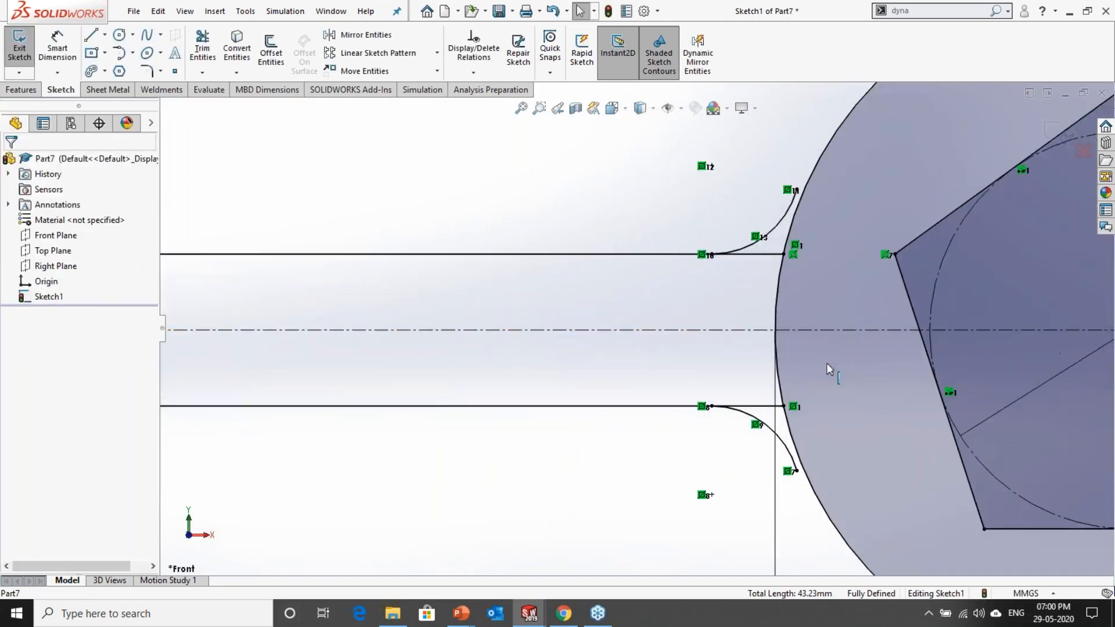
scroll(831, 370, "down", 1)
scroll(634, 328, "down", 2)
scroll(682, 398, "up", 2)
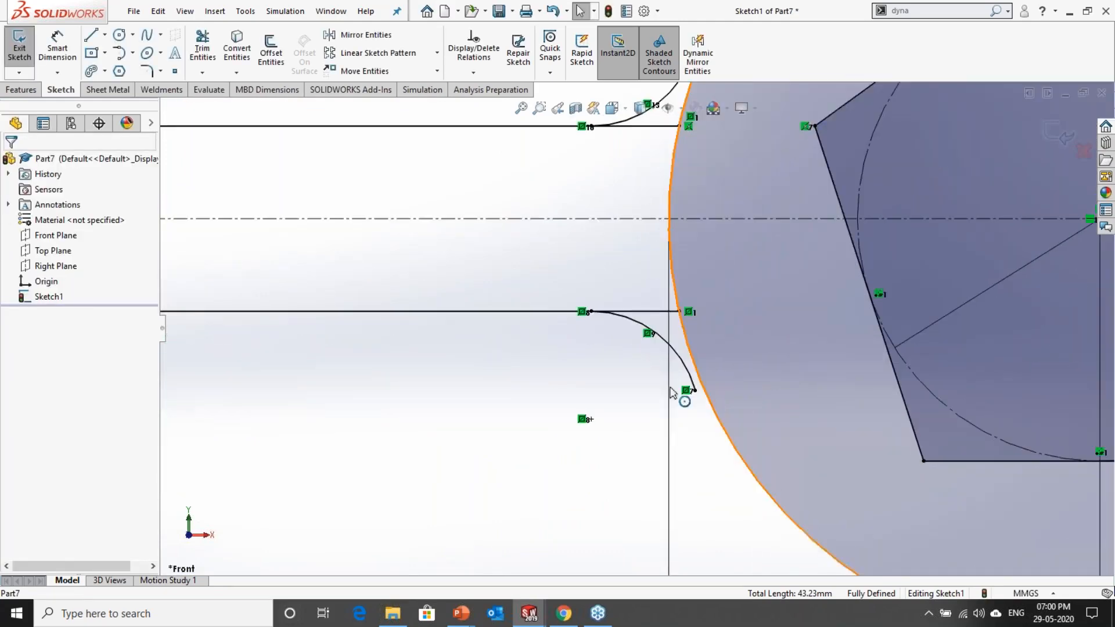
scroll(654, 403, "down", 5)
scroll(642, 375, "up", 6)
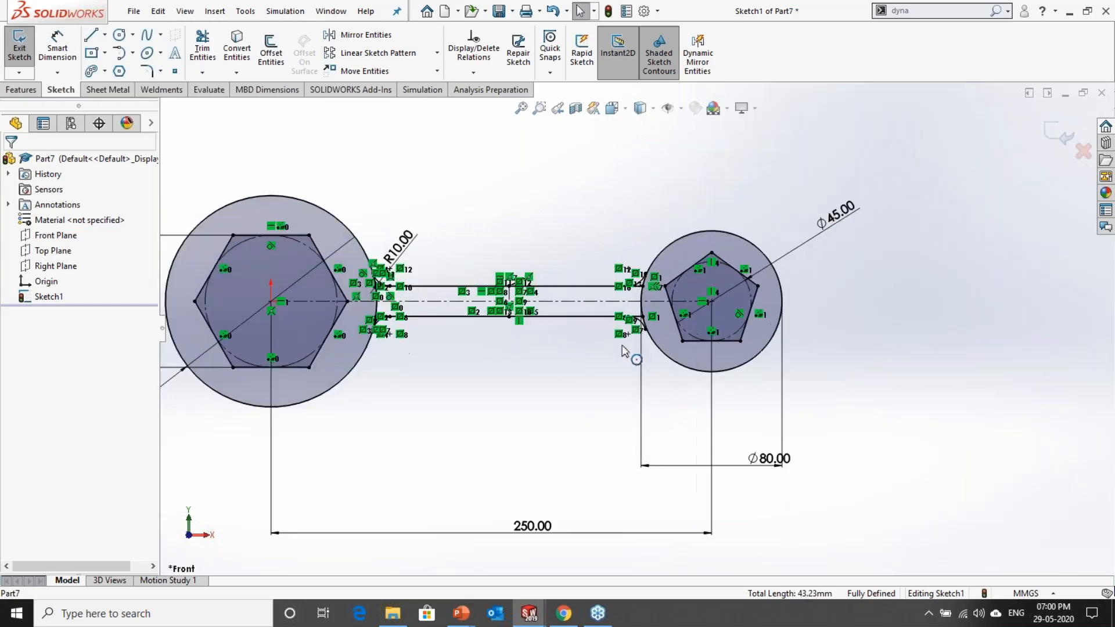
scroll(696, 200, "up", 5)
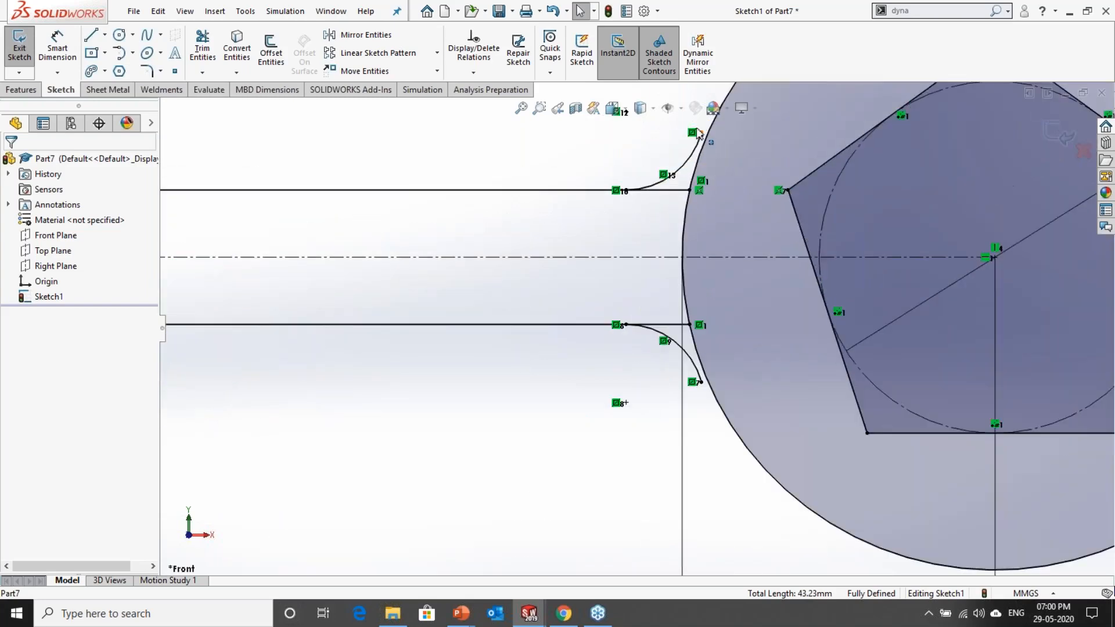
Step: Delete the symmetric relations at the free ends of both mirrored arcs beside the 80 mm circle
scroll(664, 349, "down", 3)
scroll(665, 350, "down", 5)
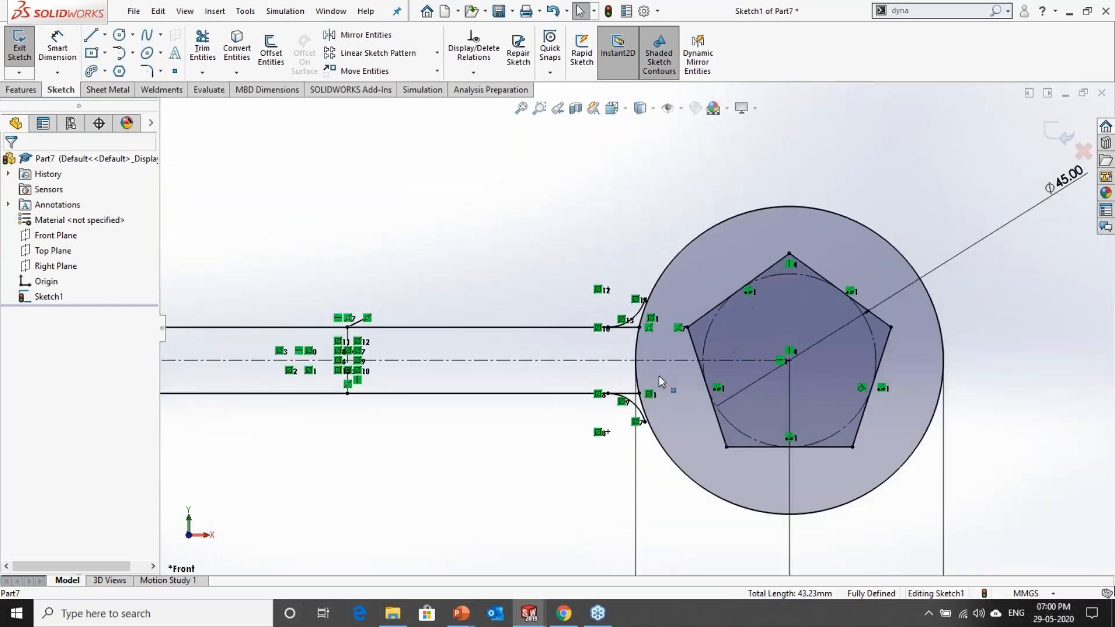
scroll(443, 338, "up", 3)
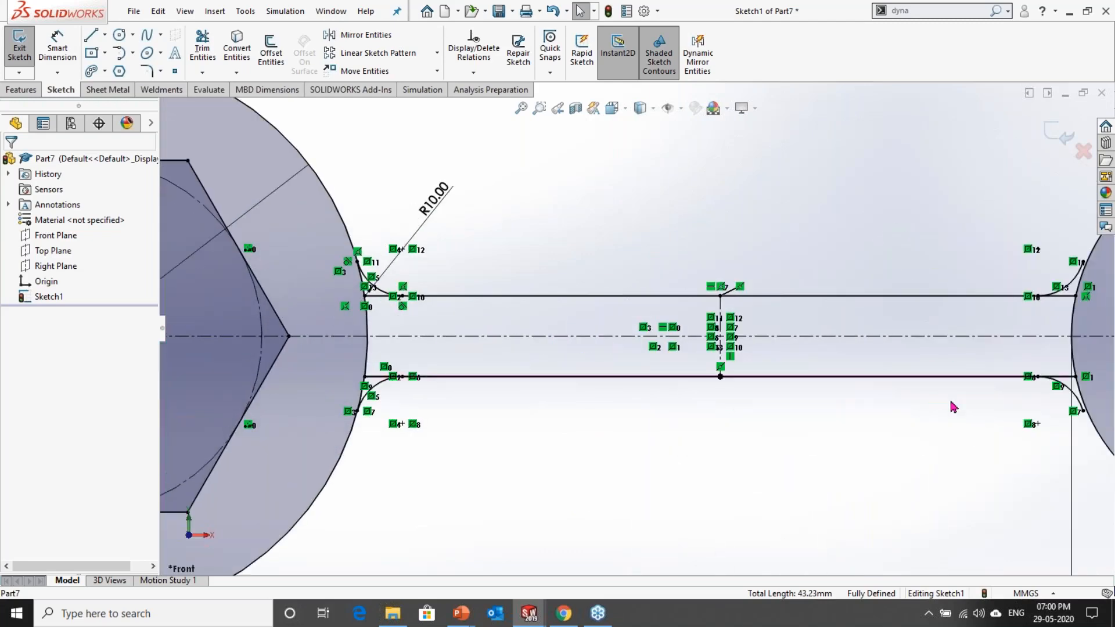
scroll(929, 360, "down", 3)
scroll(824, 349, "up", 6)
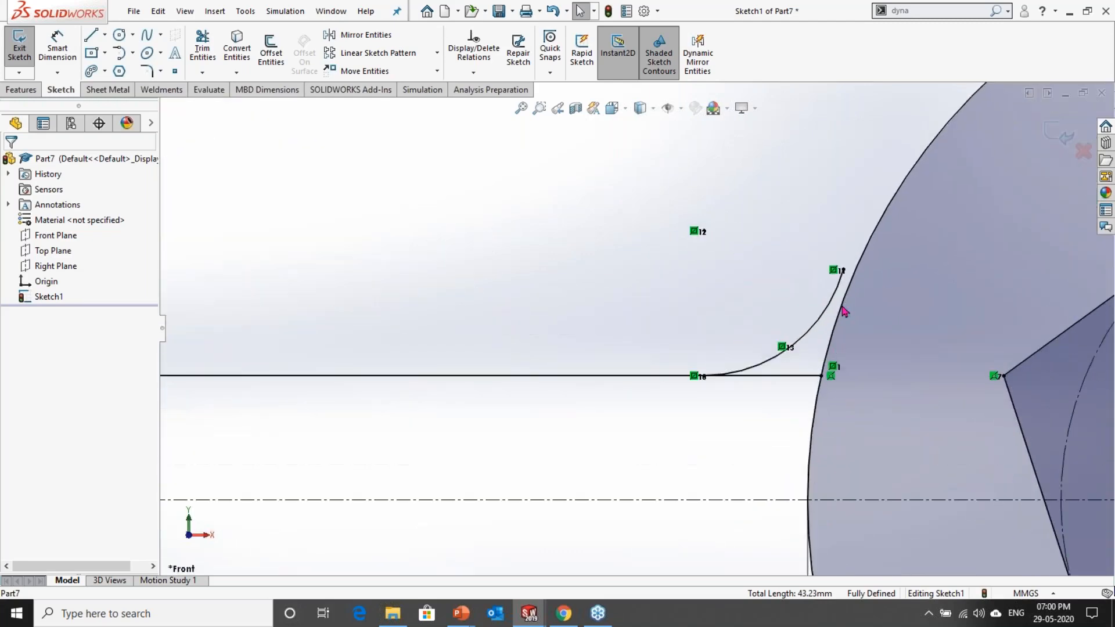
scroll(845, 312, "up", 3)
left_click(799, 253)
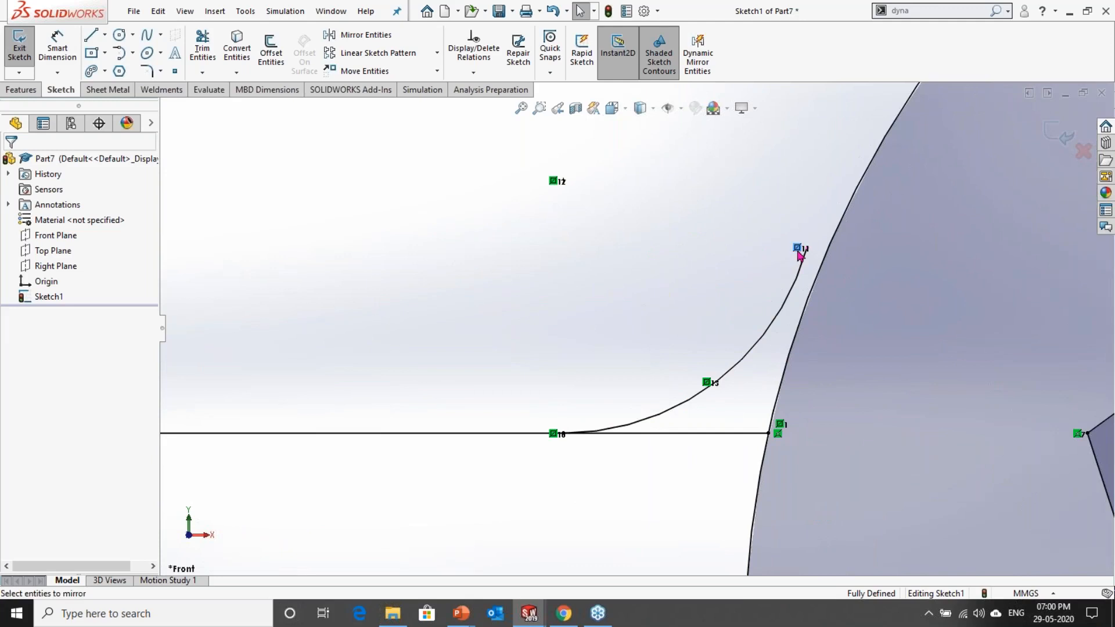
scroll(747, 456, "down", 5)
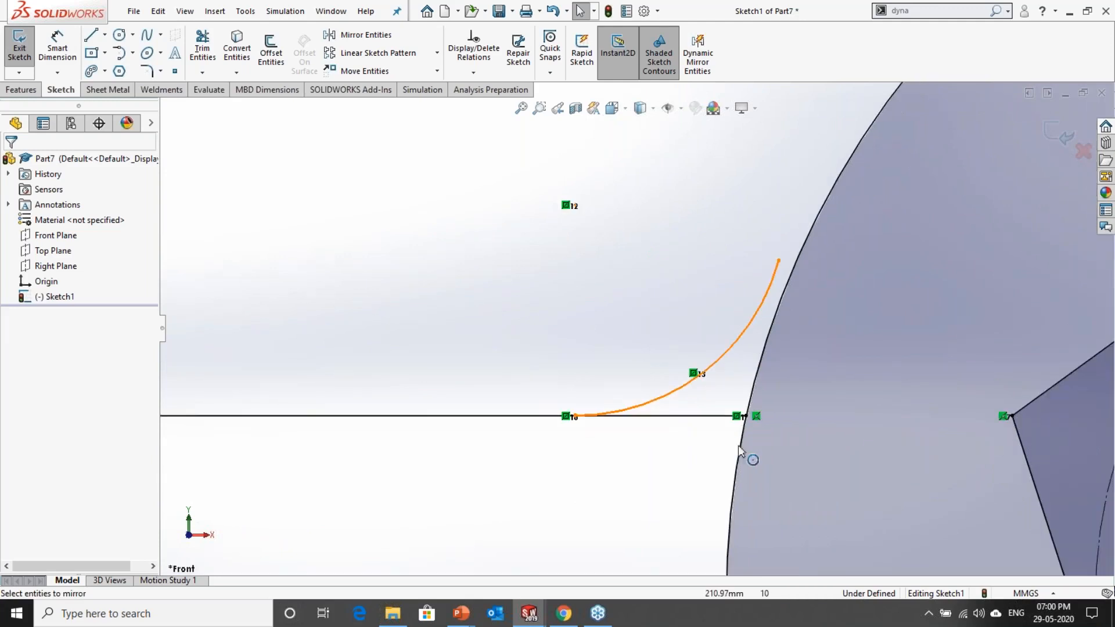
scroll(656, 511, "up", 5)
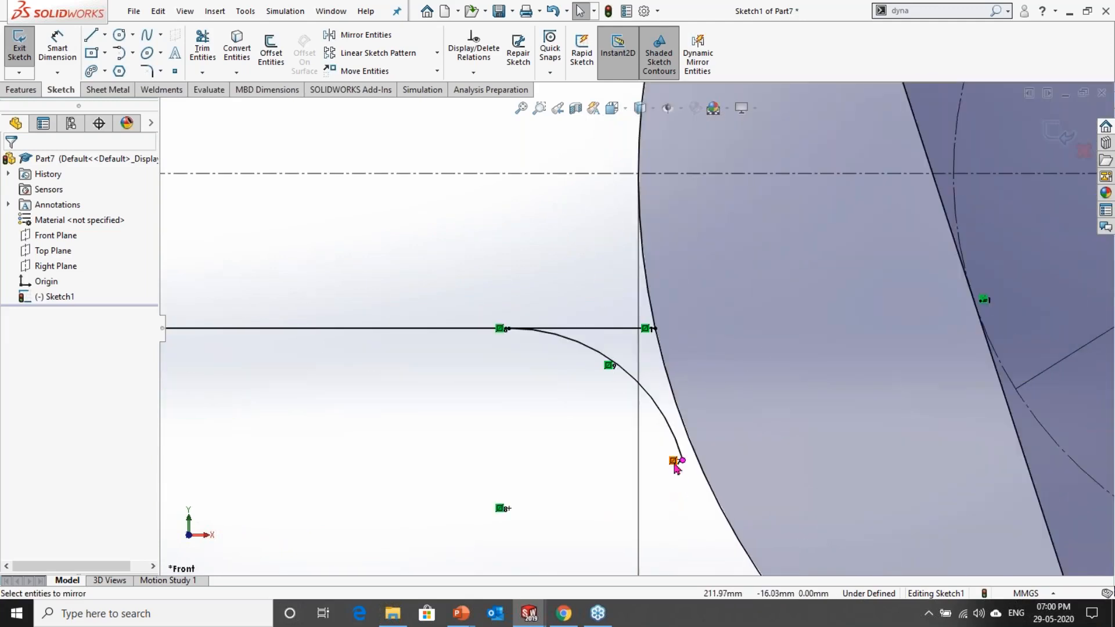
Step: Try to make the lower mirrored arc tangent to the 80 mm circle
left_click(673, 442)
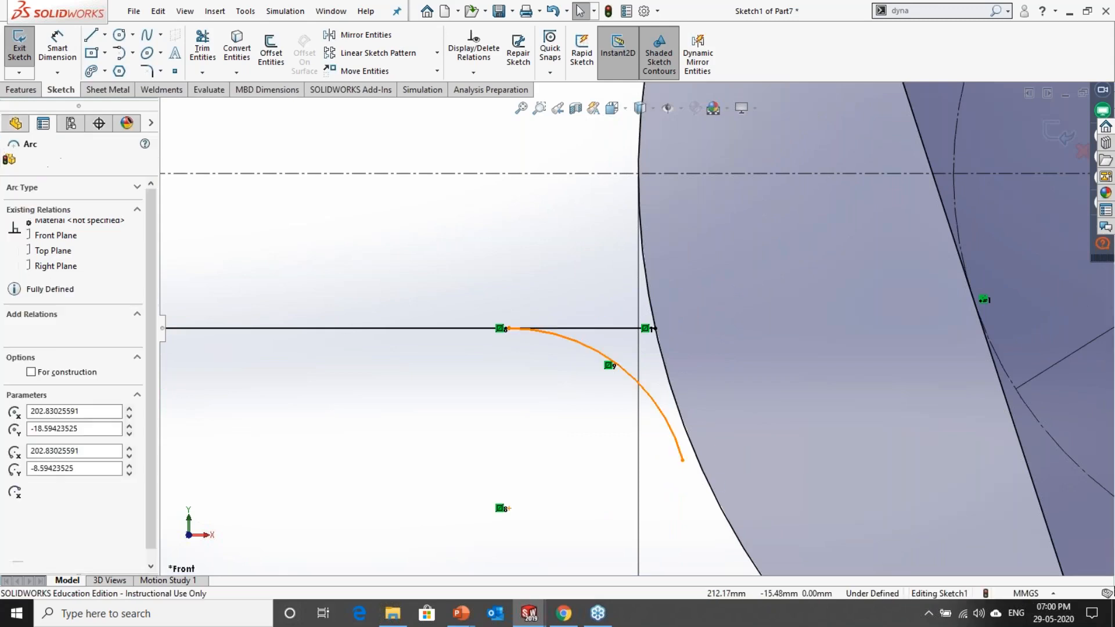
left_click(699, 464, "ctrl")
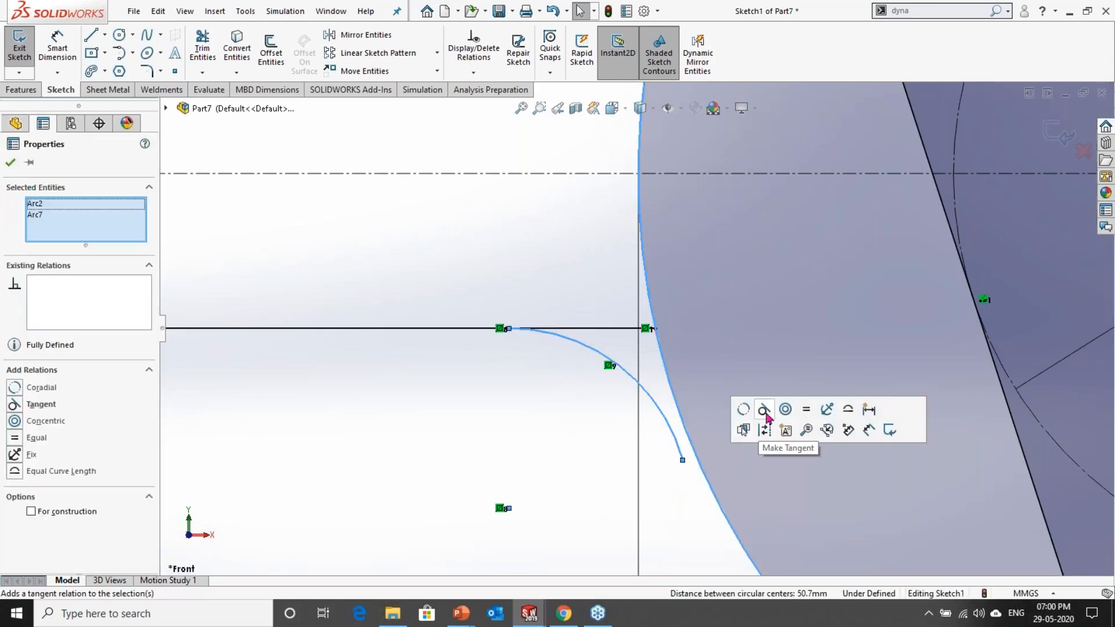
left_click(764, 411)
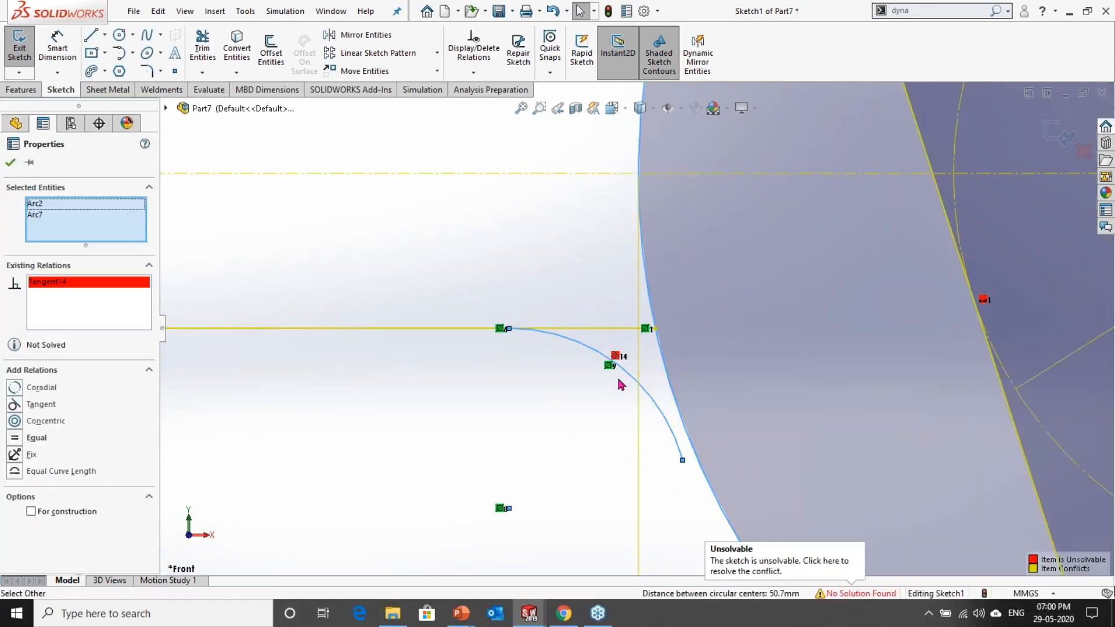
Step: Delete the lower mirrored arc's own symmetric relation and its tangent relation with the 80 mm circle
scroll(622, 385, "down", 5)
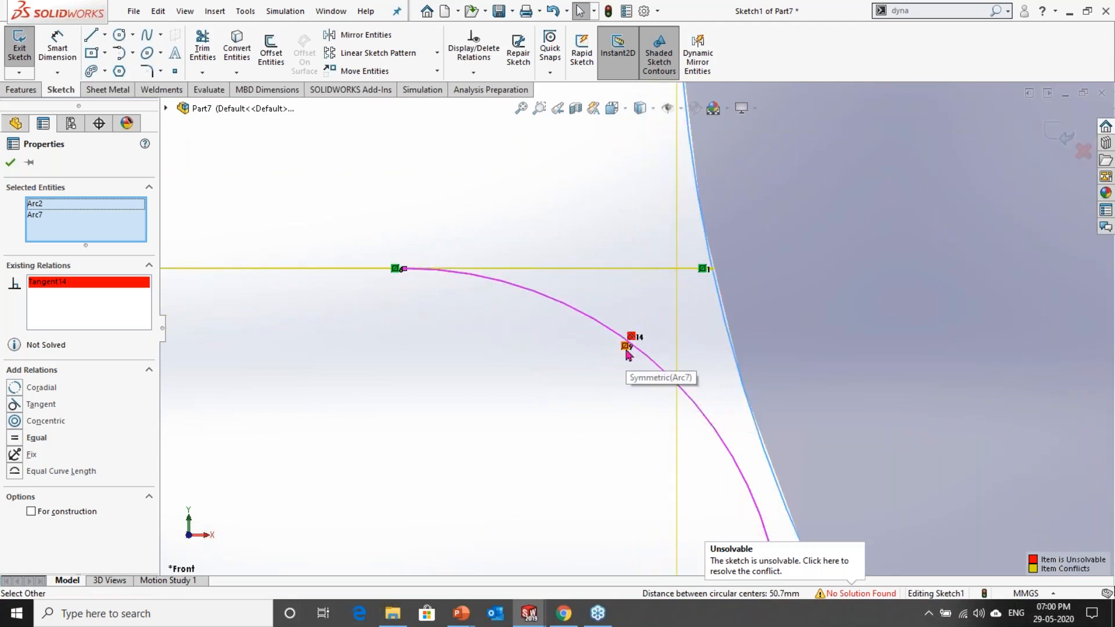
left_click(626, 350)
key("Delete")
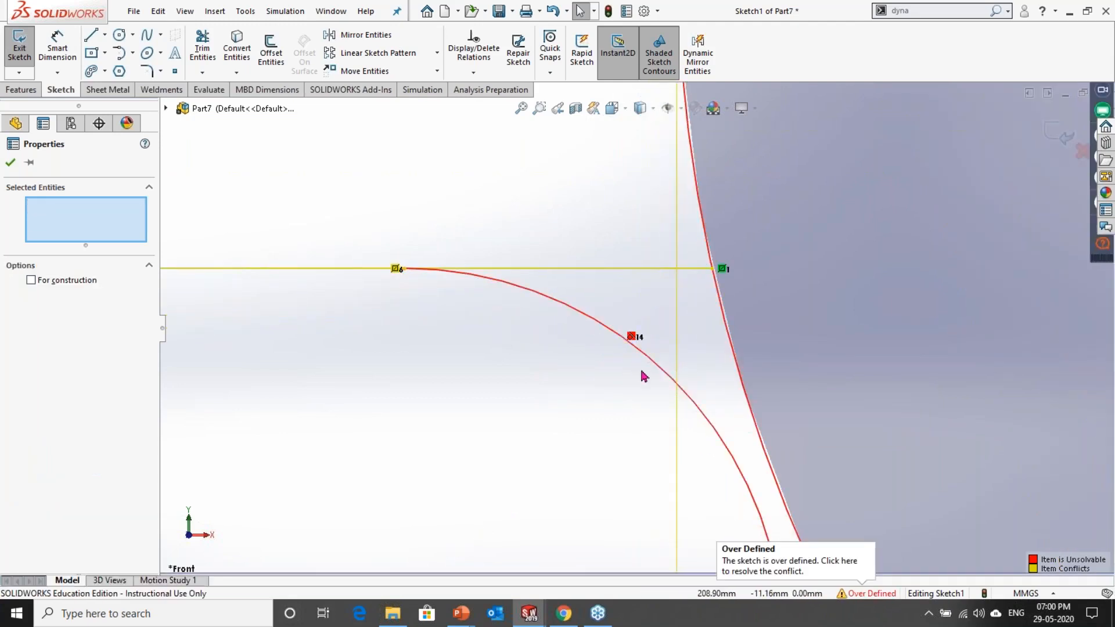
scroll(643, 376, "up", 6)
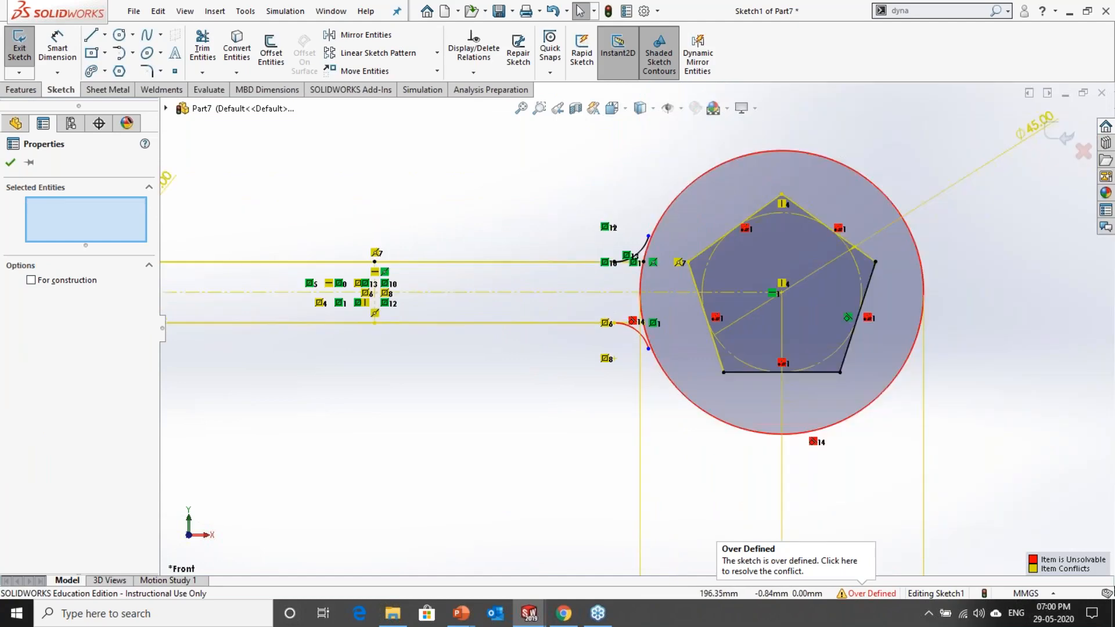
scroll(628, 238, "down", 4)
scroll(632, 396, "up", 2)
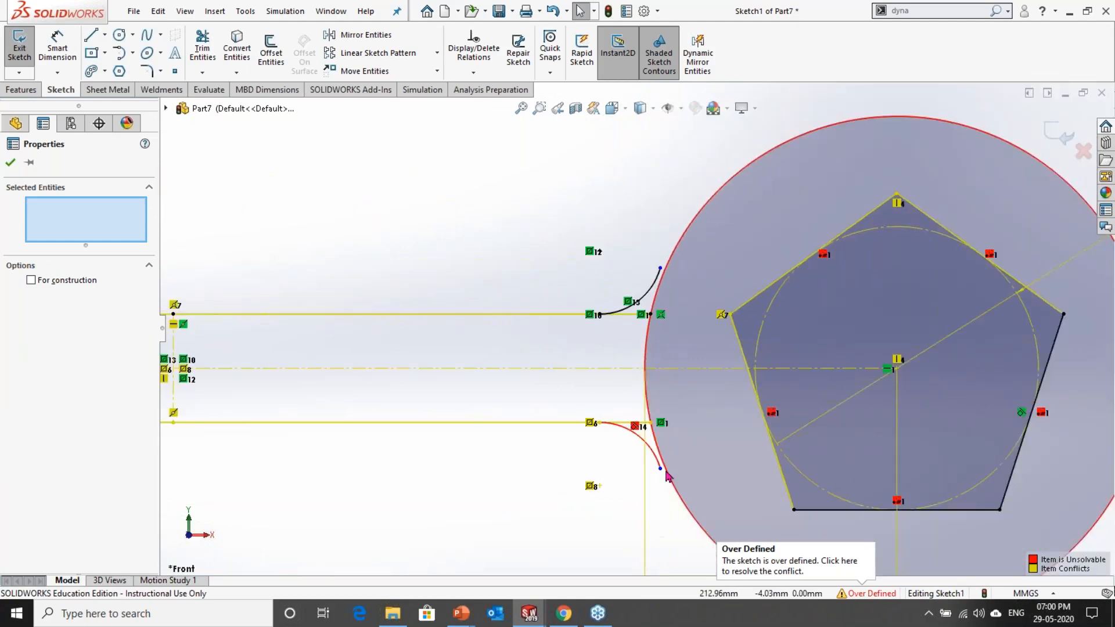
scroll(632, 397, "down", 3)
left_click(629, 372)
key("Delete")
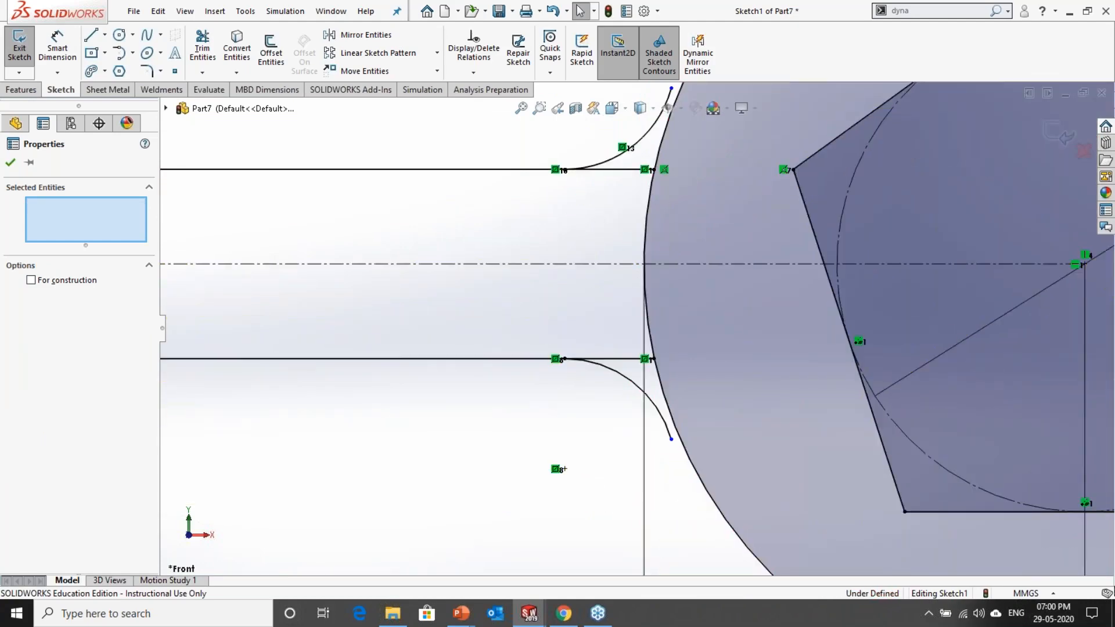
Step: Shorten and re-extend the lower mirrored arc by moving its free end, leaving it just short of the 80 mm circle
left_click_drag(672, 440, 658, 393)
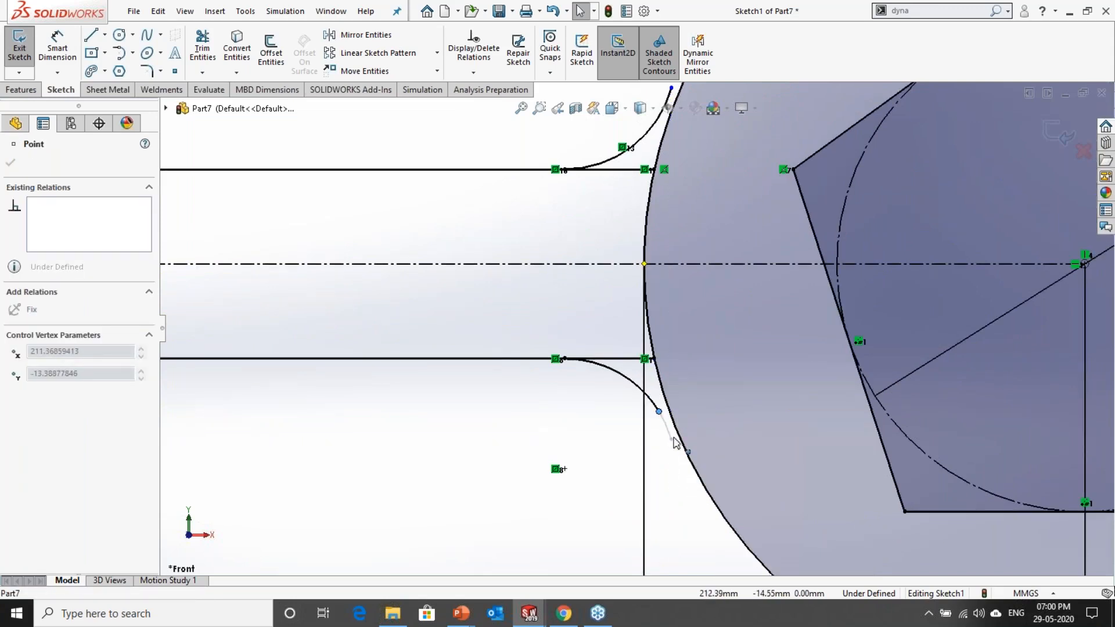
left_click_drag(675, 454, 674, 453)
scroll(551, 404, "up", 3)
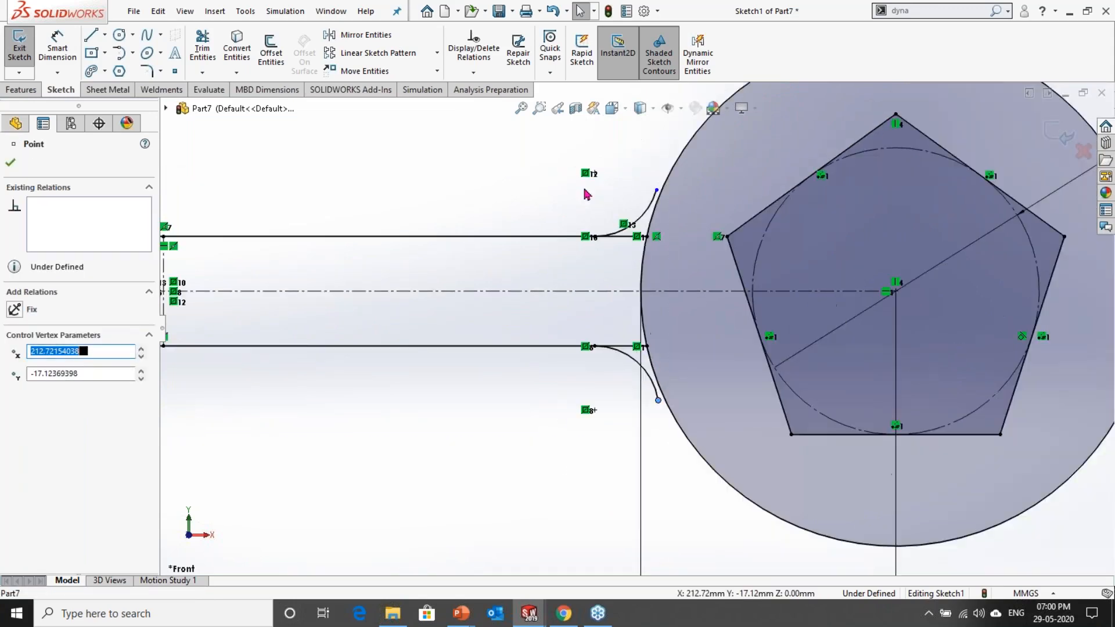
Step: Delete the symmetric relations at the upper mirrored arc's centre and line-side end, and pull that end off the upper connecting line
scroll(583, 187, "down", 2)
scroll(629, 243, "down", 1)
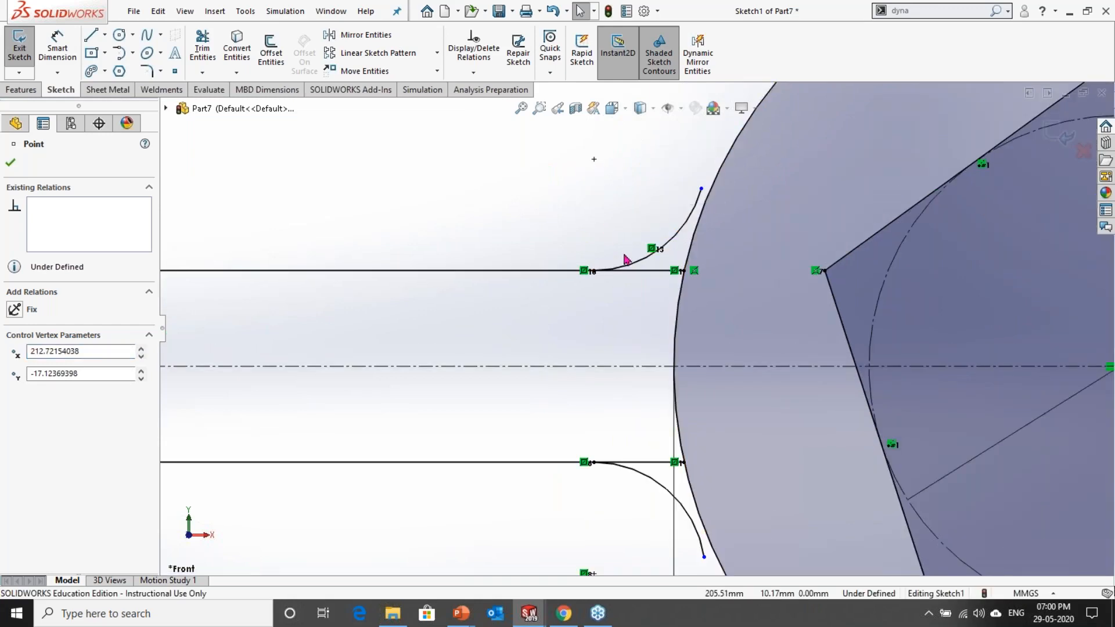
left_click(585, 272)
left_click_drag(594, 273, 659, 264)
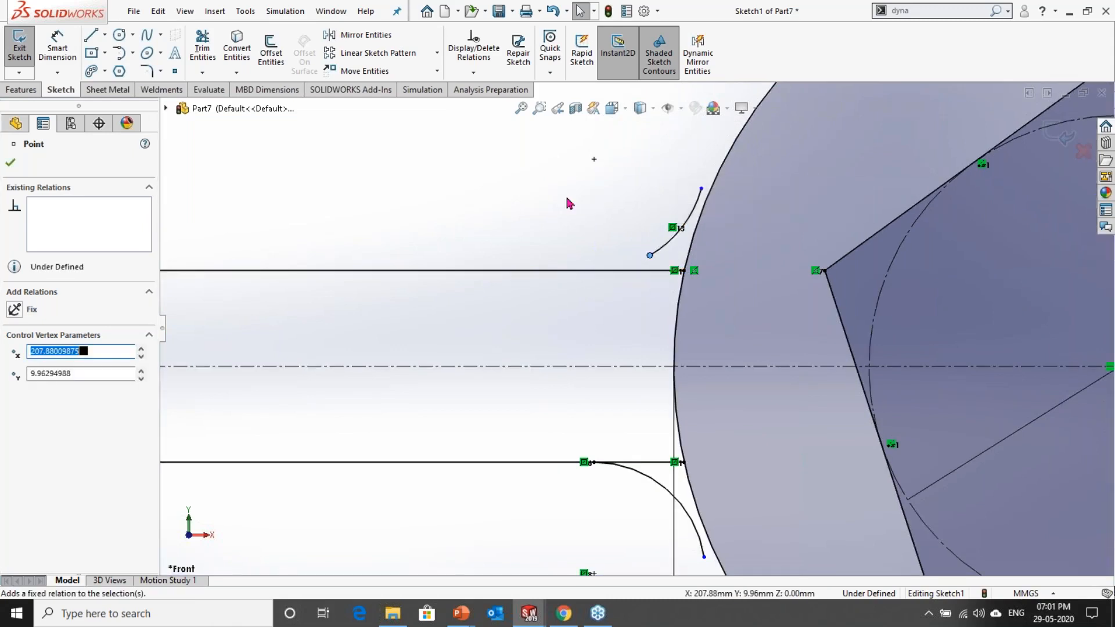
Step: Delete the remaining symmetric relations of both mirrored arcs, and restore the connecting lines' symmetric relation after removing it
scroll(661, 264, "up", 2)
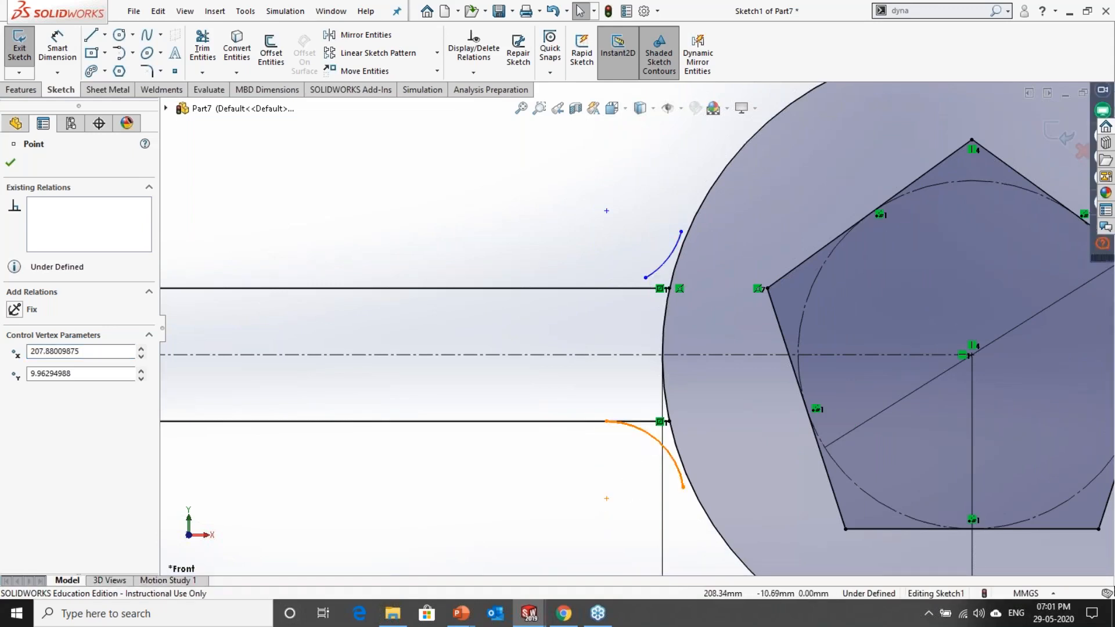
scroll(659, 450, "down", 4)
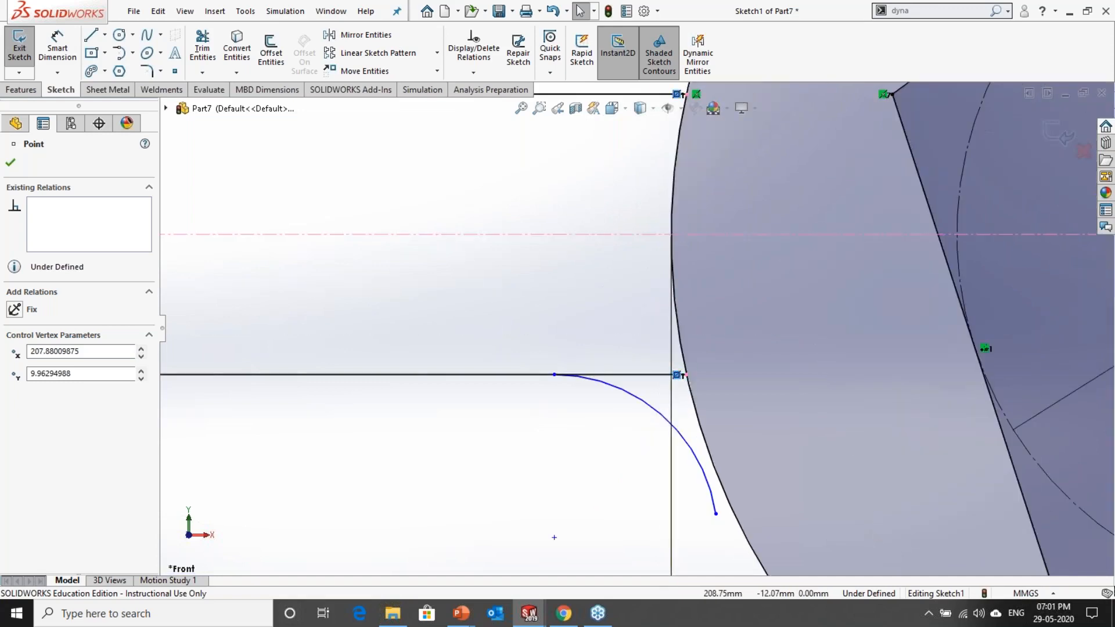
key("Delete")
scroll(572, 436, "up", 3)
left_click(571, 431)
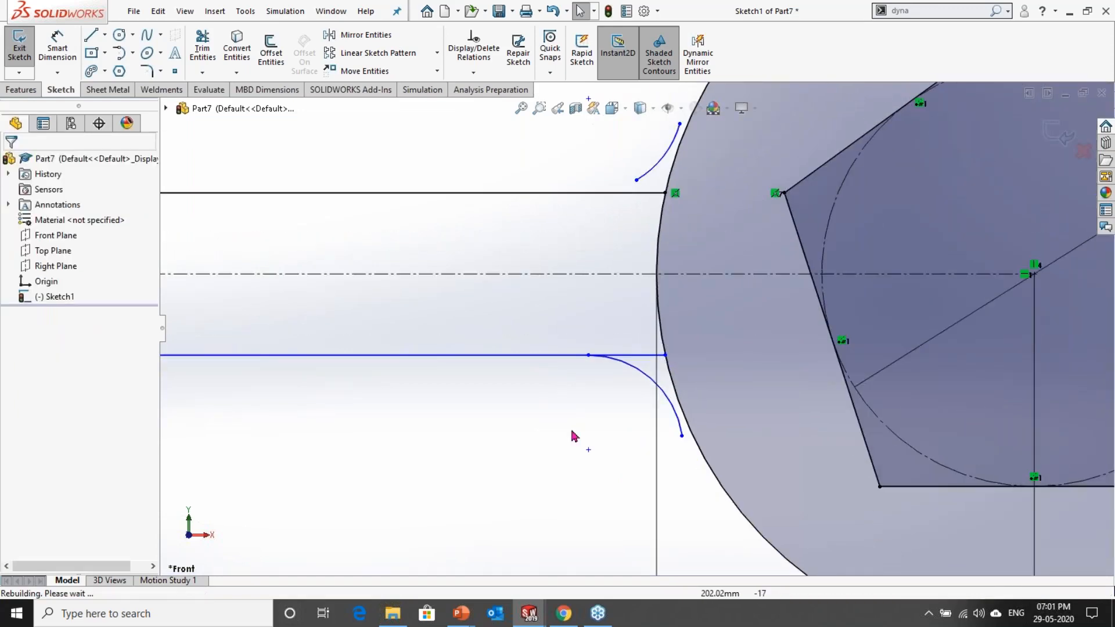
Step: Reposition the lower arc with its end coincident on the lower connecting line, and make it tangent to the 80 mm circle
left_click_drag(588, 355, 624, 383)
mouse_move(682, 436)
left_mouse_down()
mouse_move(722, 455)
mouse_move(679, 447)
left_mouse_up()
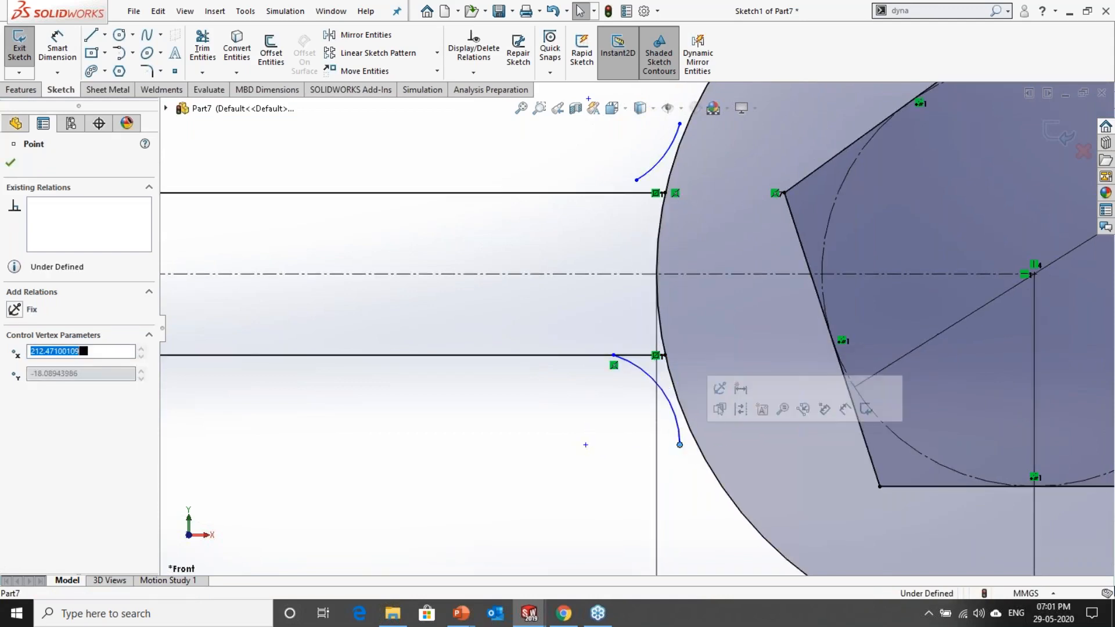
scroll(684, 444, "down", 4)
left_click(661, 371)
left_click(684, 370)
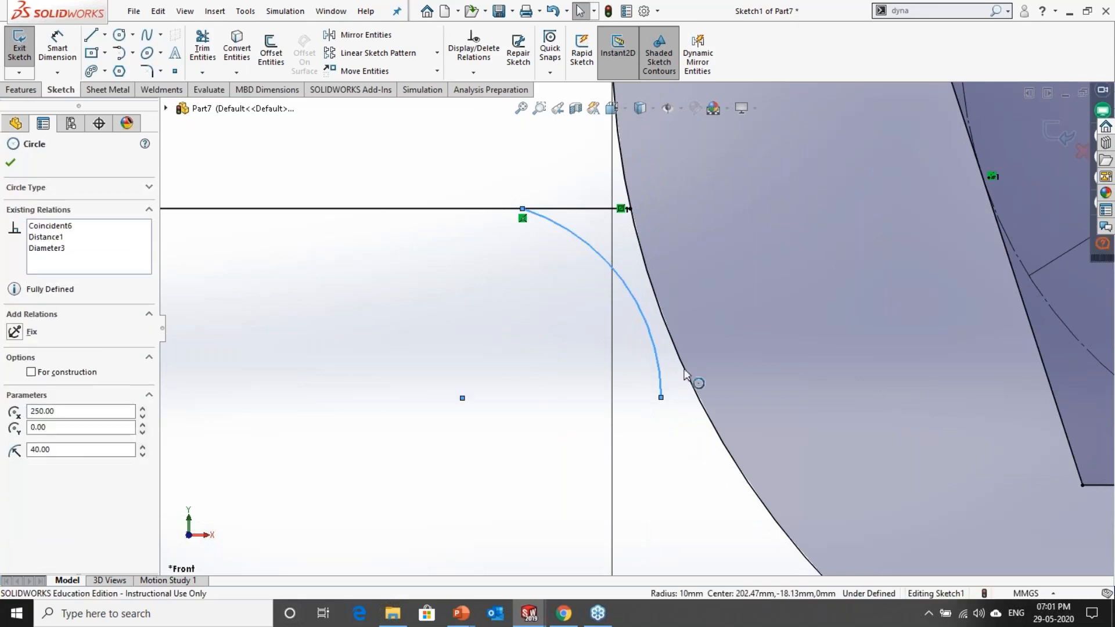
left_click(731, 329)
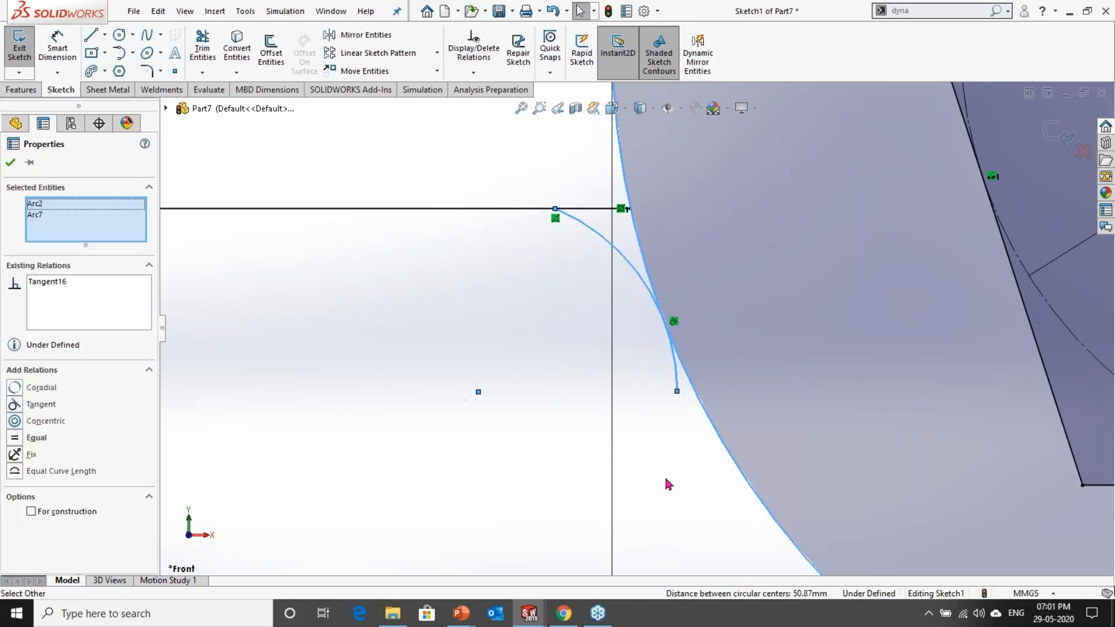
key("Escape")
Step: Slide the lower arc's end outward along the lower connecting line and make the arc tangent to that line
left_click(416, 208)
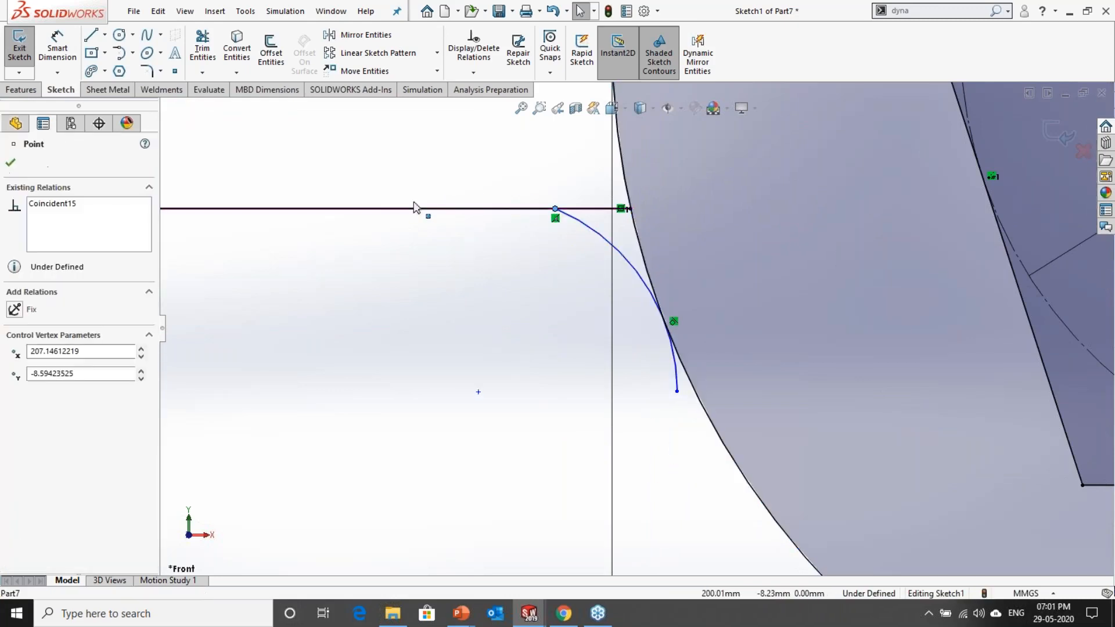
left_click_drag(413, 202, 477, 243)
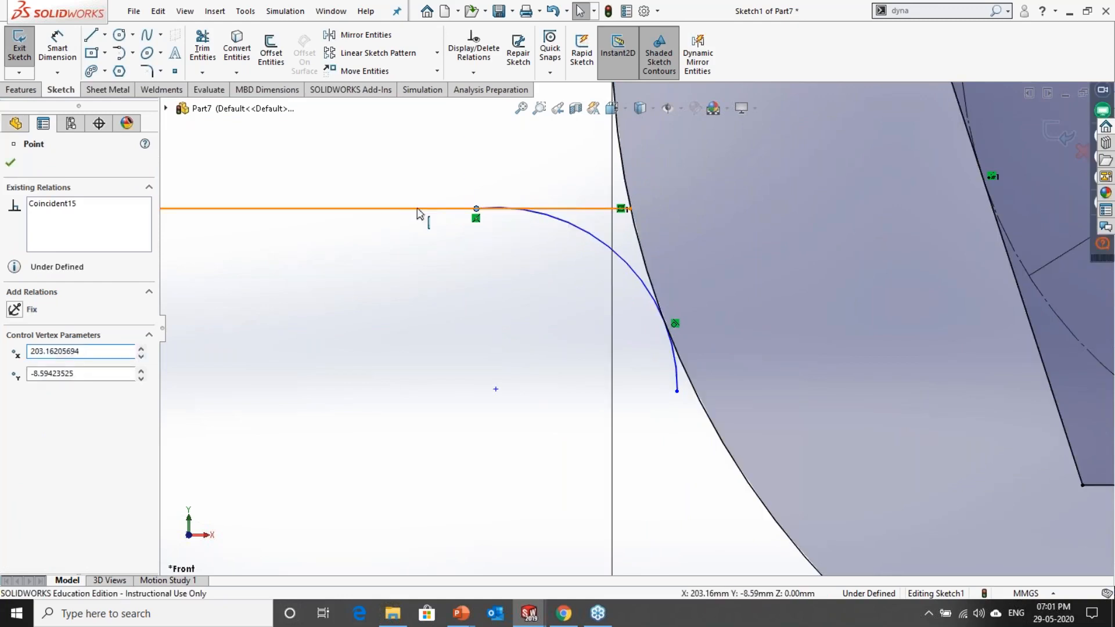
left_click(418, 209, "ctrl")
key("Escape")
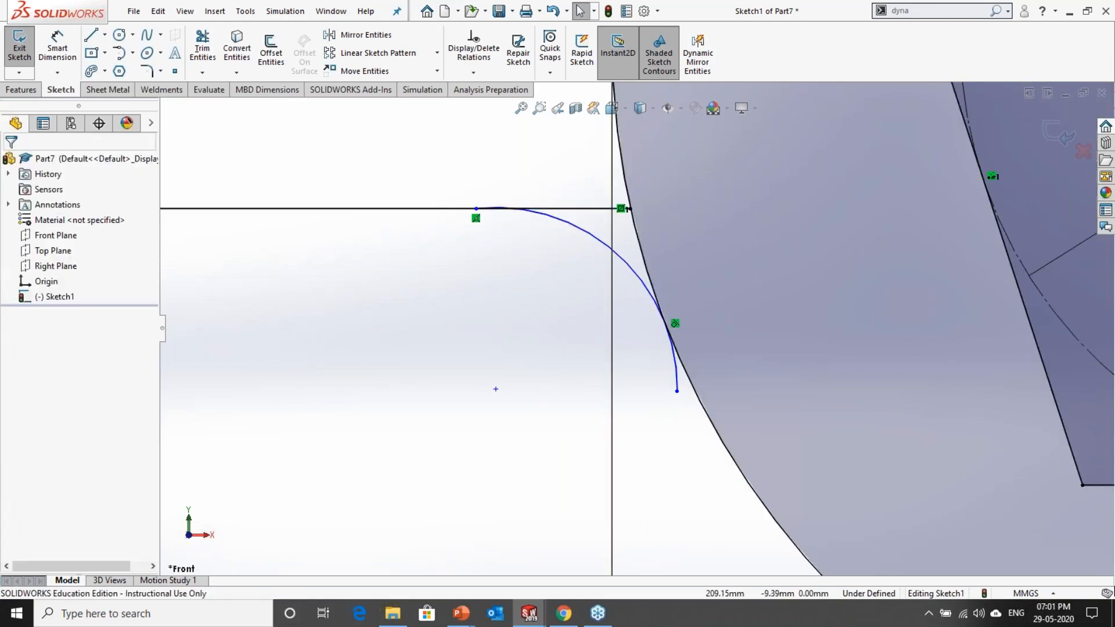
left_click(576, 226)
left_click(577, 209, "ctrl")
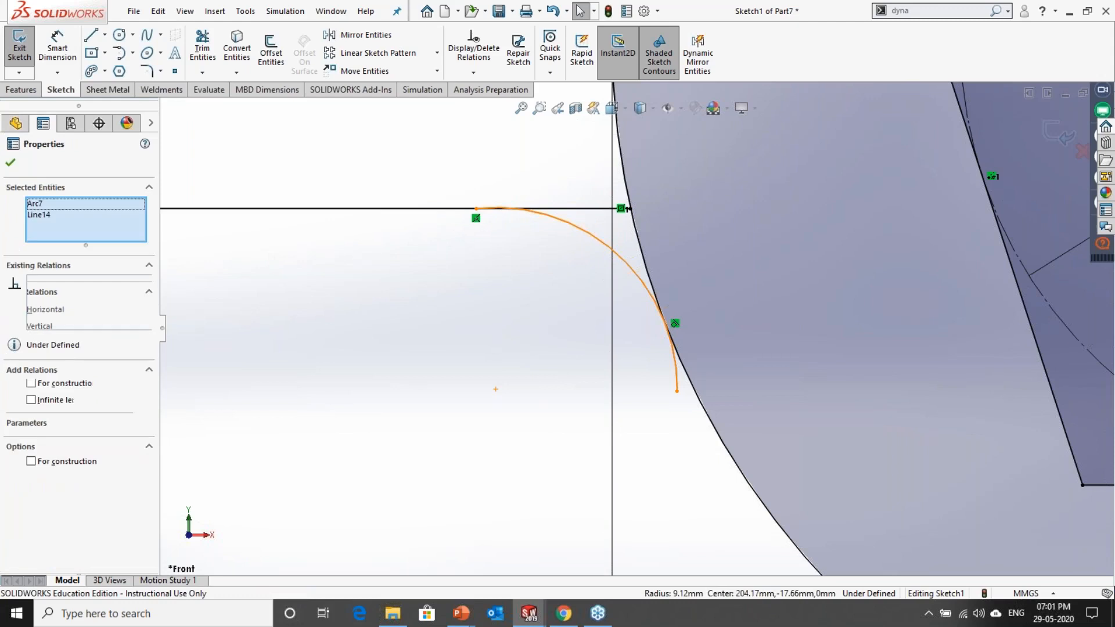
left_click(616, 146)
left_click(498, 416)
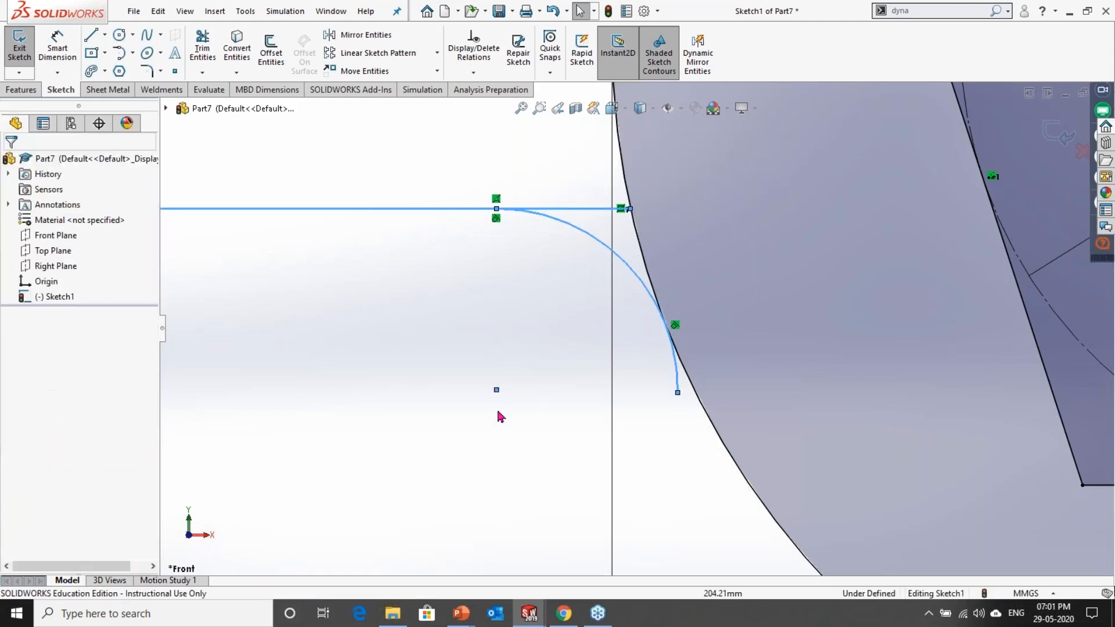
Step: Examine the relation between the lower arc and the 80 mm circle around their tangent point
scroll(498, 416, "up", 7)
scroll(645, 353, "down", 3)
scroll(636, 354, "down", 1)
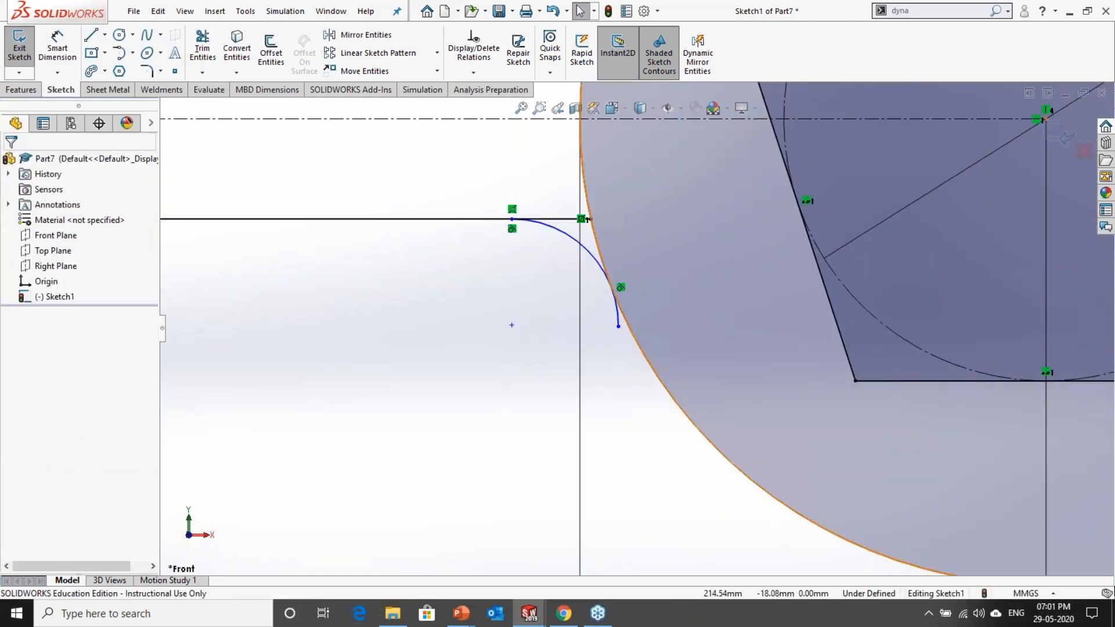
left_click(629, 326)
left_click(619, 321, "ctrl")
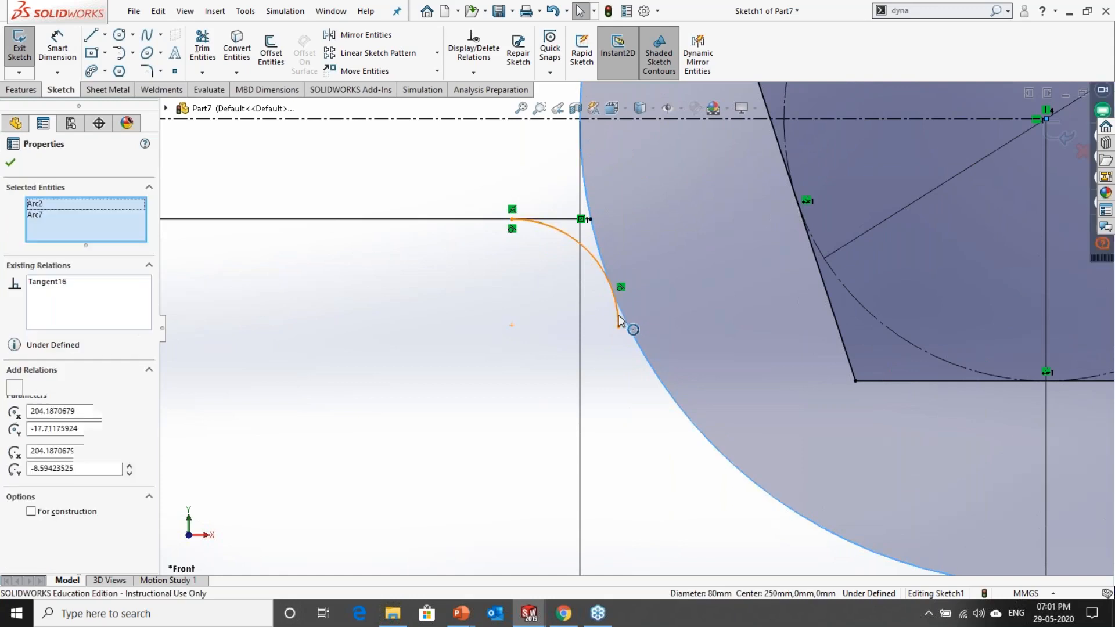
left_click(603, 366)
scroll(618, 330, "down", 4)
left_click_drag(621, 360, 627, 263)
left_click(635, 419)
Step: Dimension the lower arc beside the 80 mm circle with a 10 mm radius
left_click(57, 46)
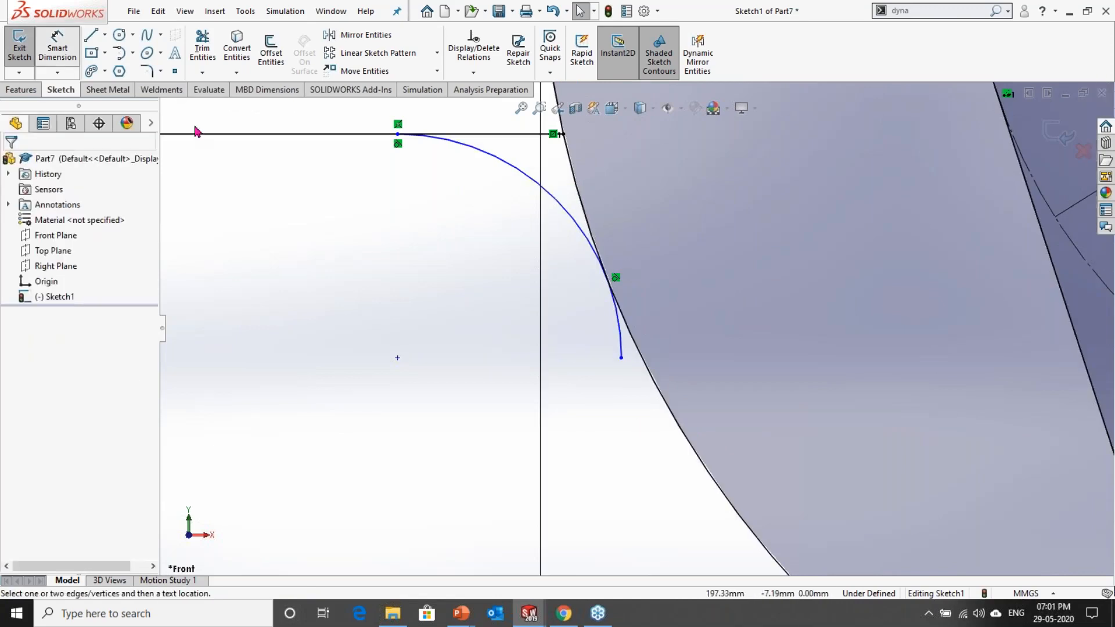
left_click(531, 181)
left_click(472, 255)
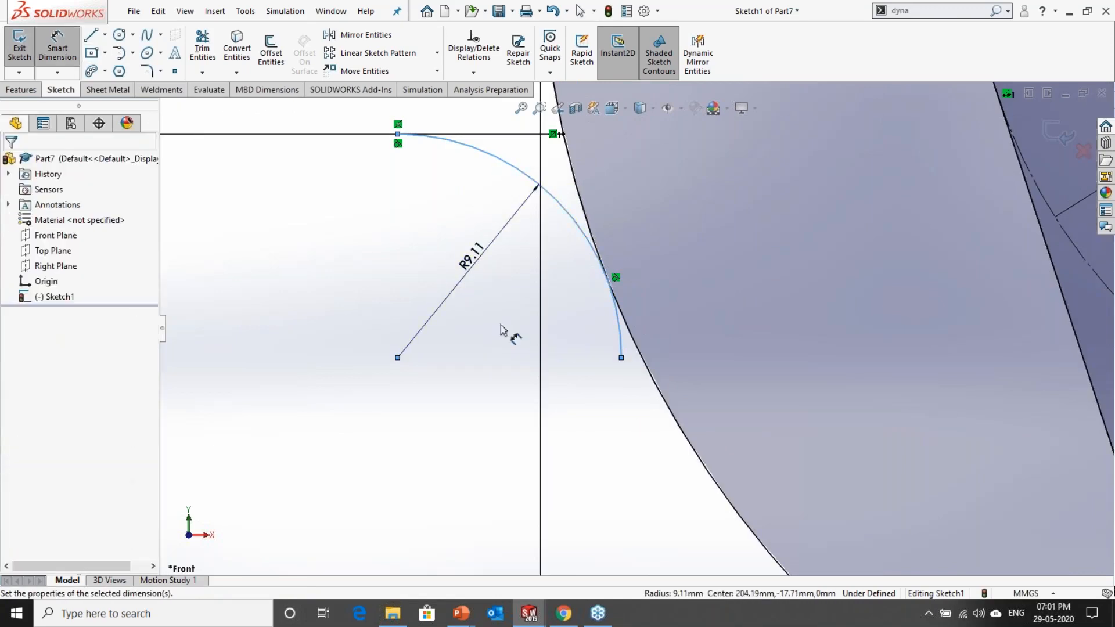
type("10")
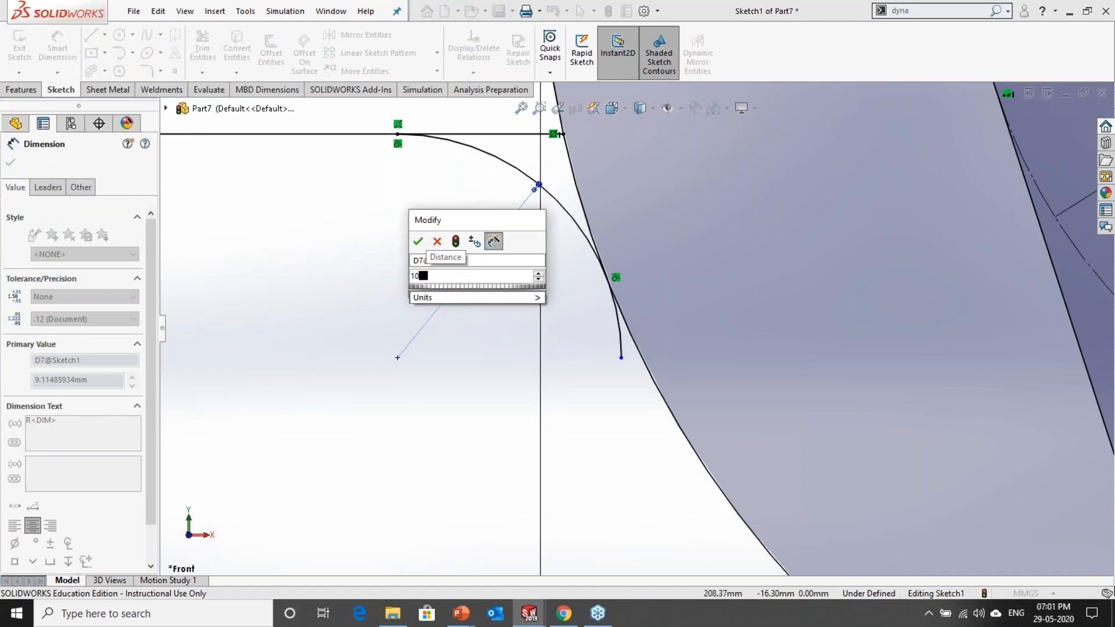
key("Return")
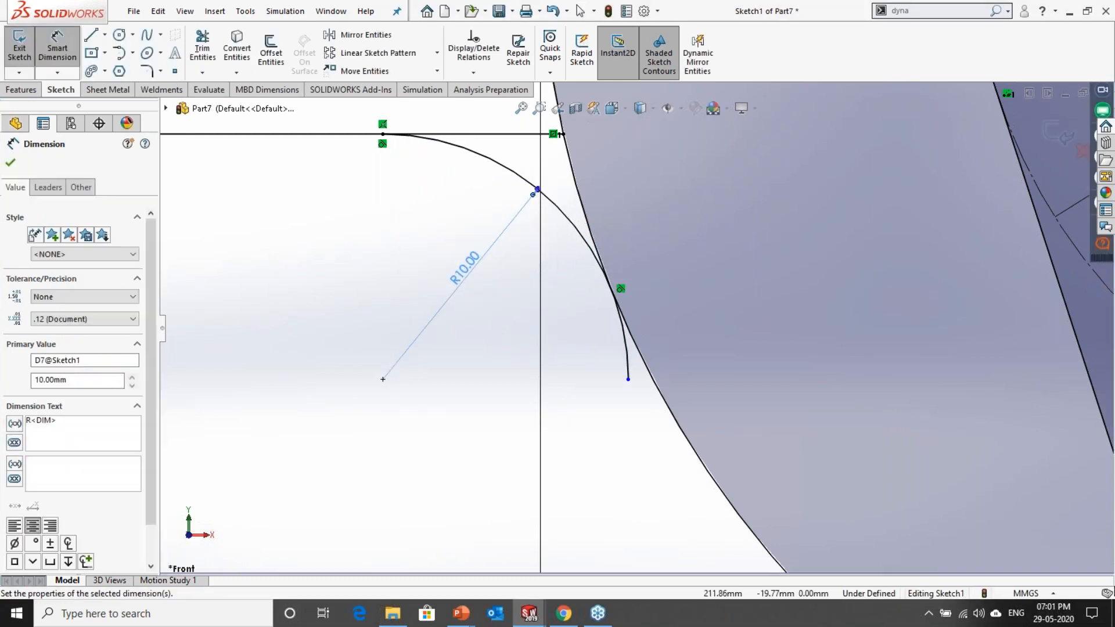
Step: Trim the lower arc's tail beyond its tangent point on the 80 mm circle and delete the leftover upper mirrored arc
left_click(203, 47)
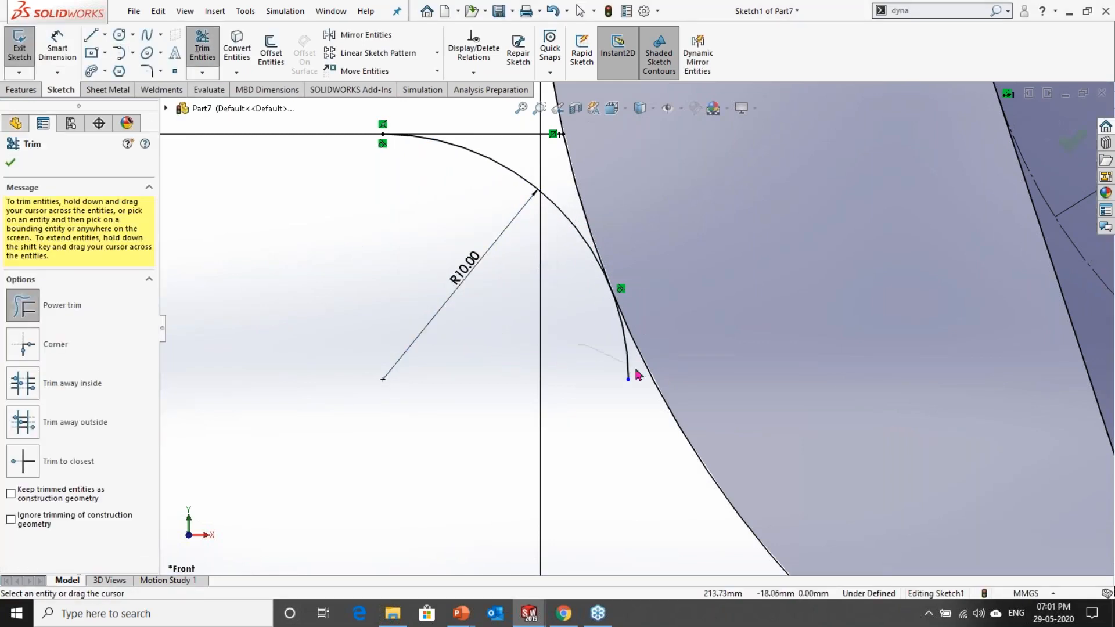
scroll(578, 418, "up", 5)
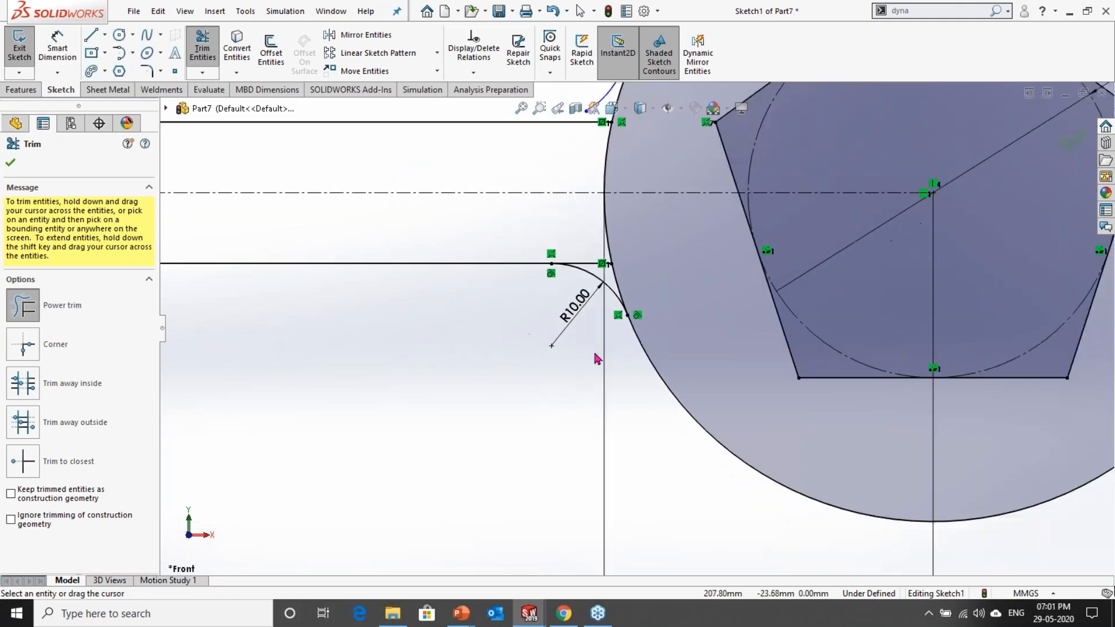
key("Escape")
left_click(627, 164)
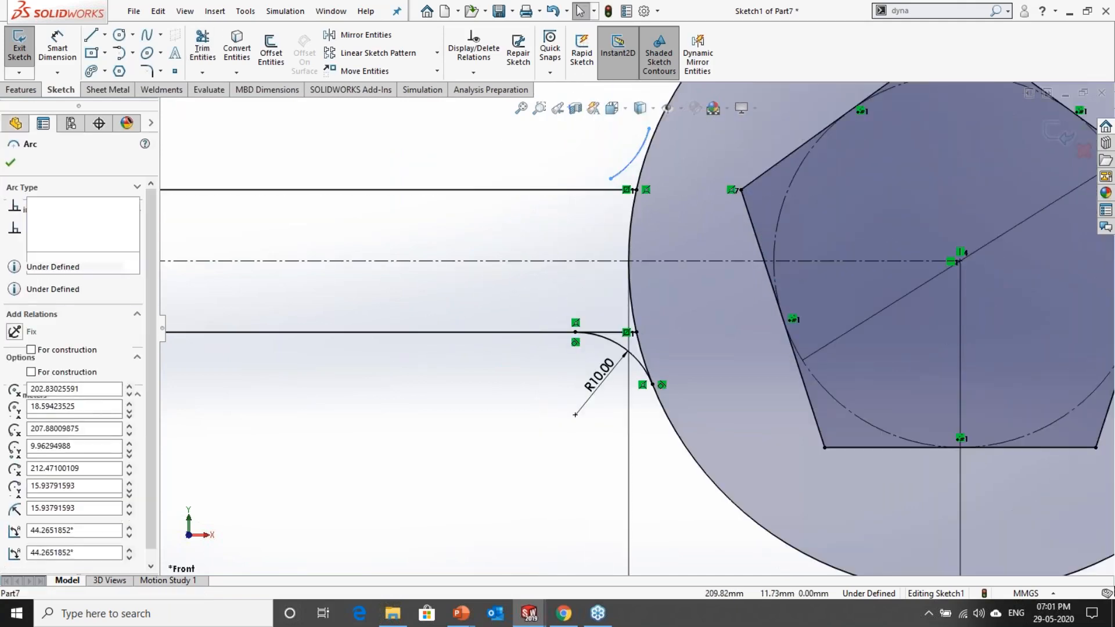
key("Delete")
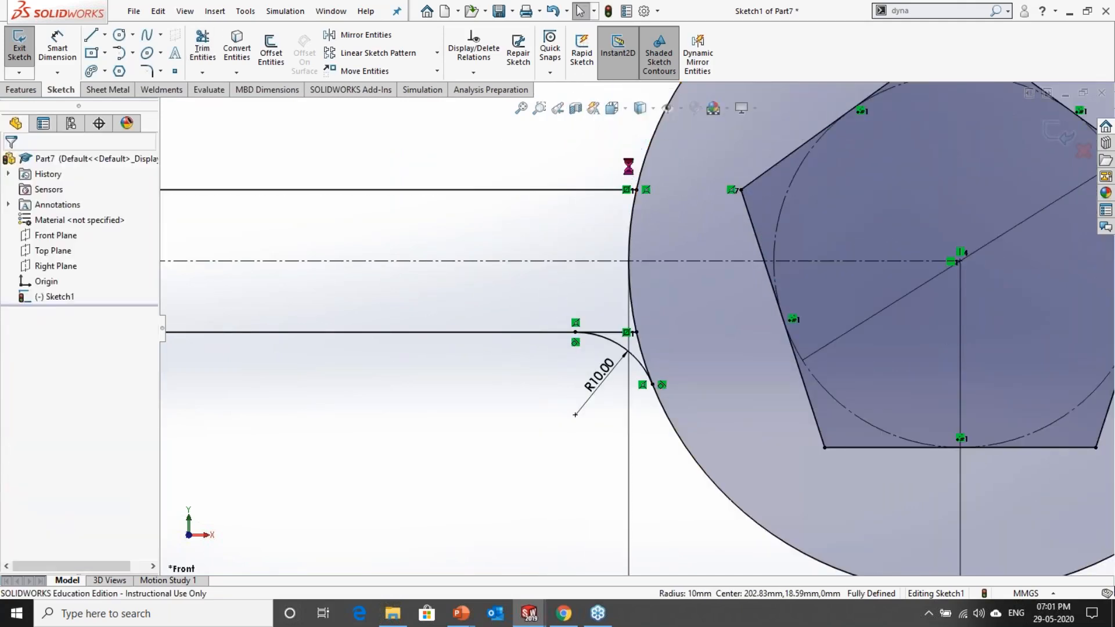
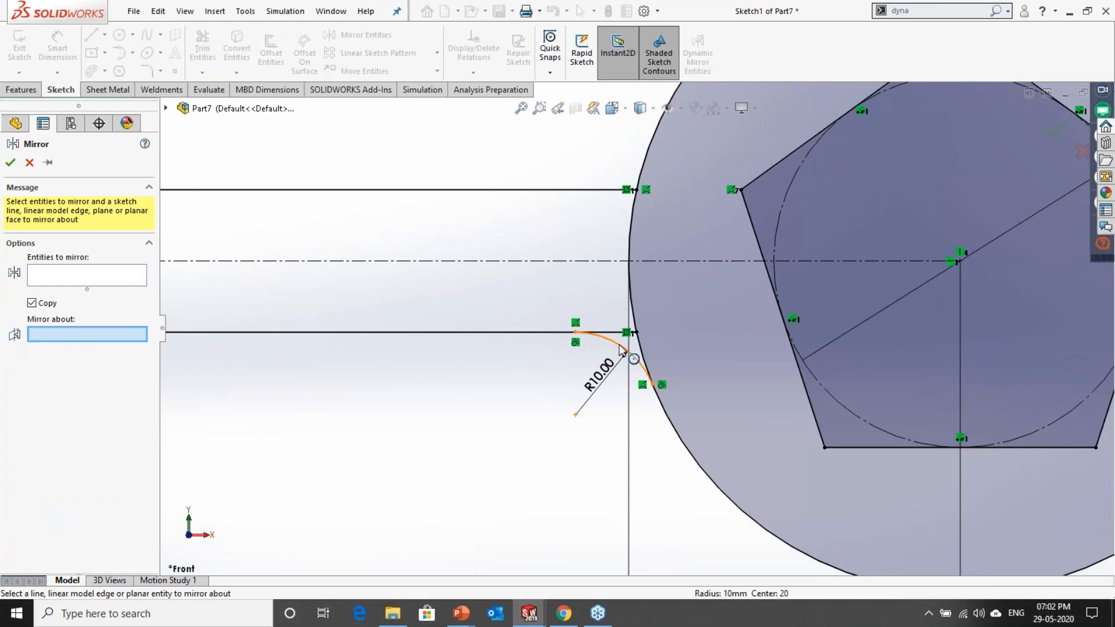
Step: Mirror the lower 10 mm arc beside the 80 mm circle about the handle's horizontal centerline
left_click(435, 261)
left_click(66, 283)
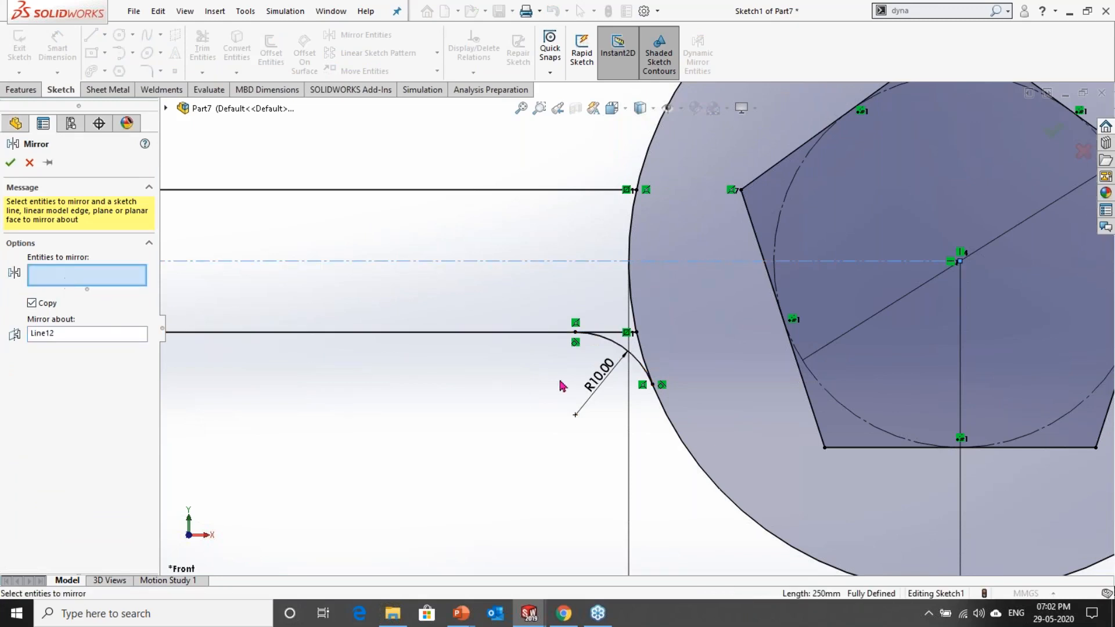
left_click(617, 347)
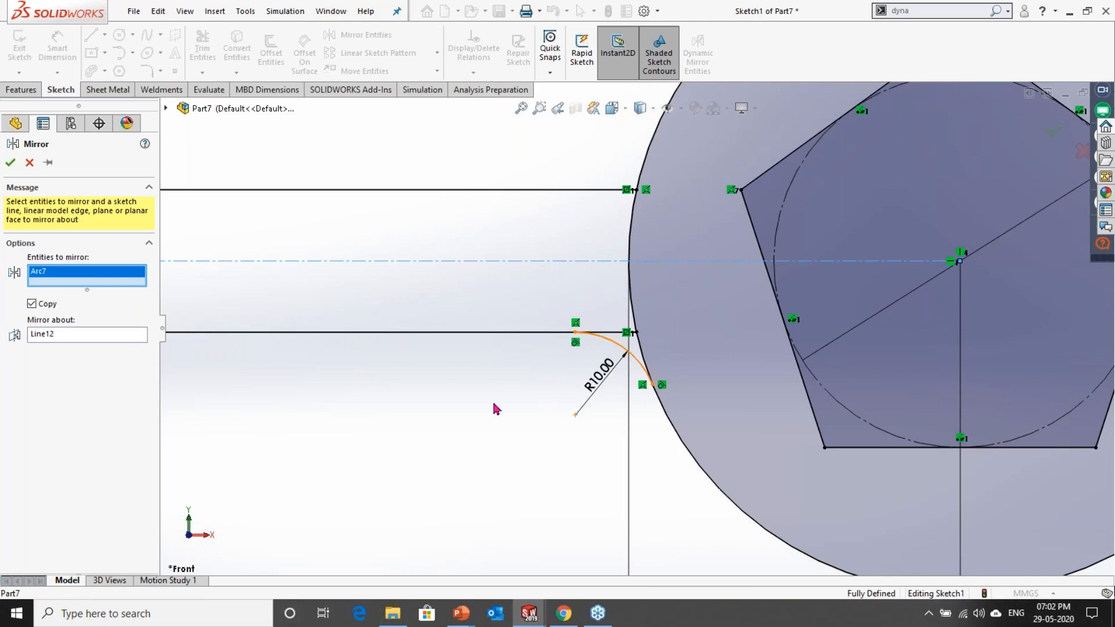
left_click(11, 162)
scroll(531, 444, "up", 5)
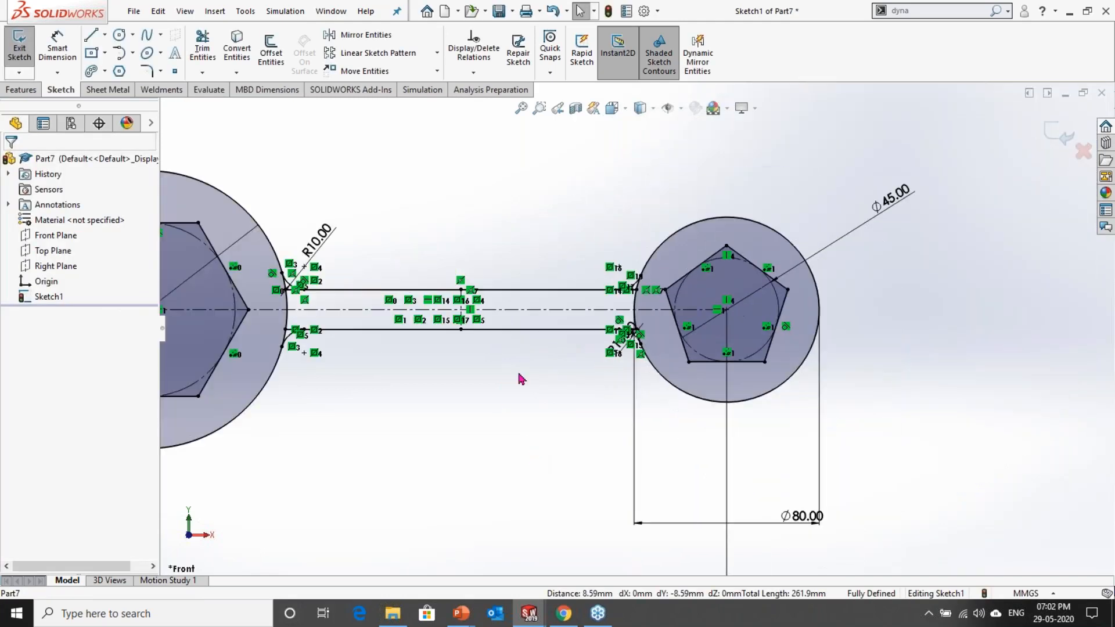
Step: Set the center-to-center distance between the two circles to 300 mm
scroll(524, 381, "up", 5)
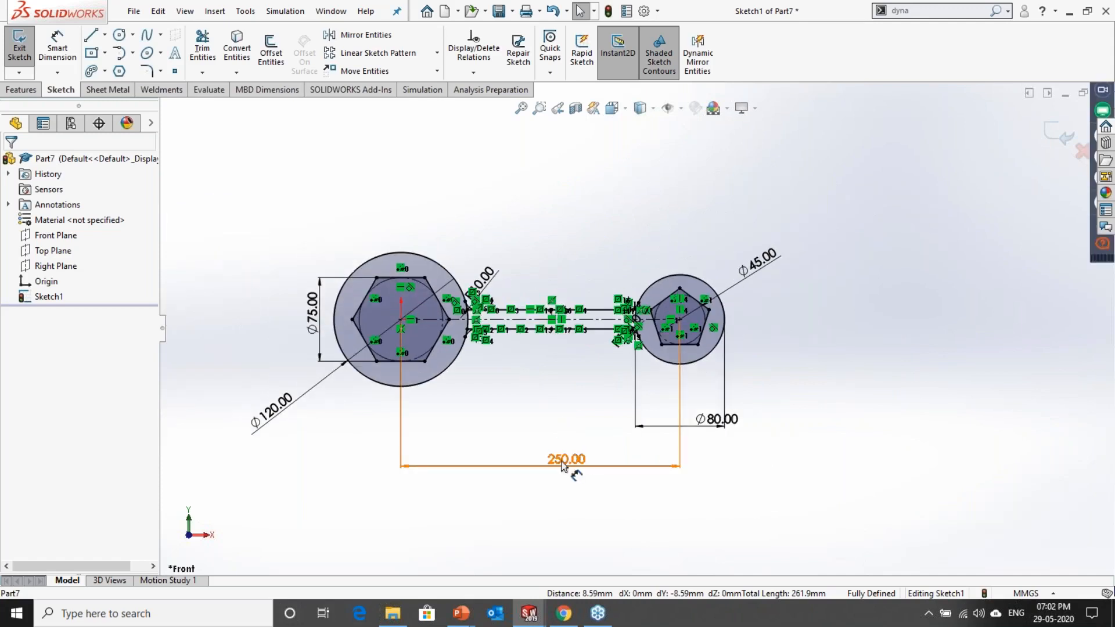
double_click(564, 458)
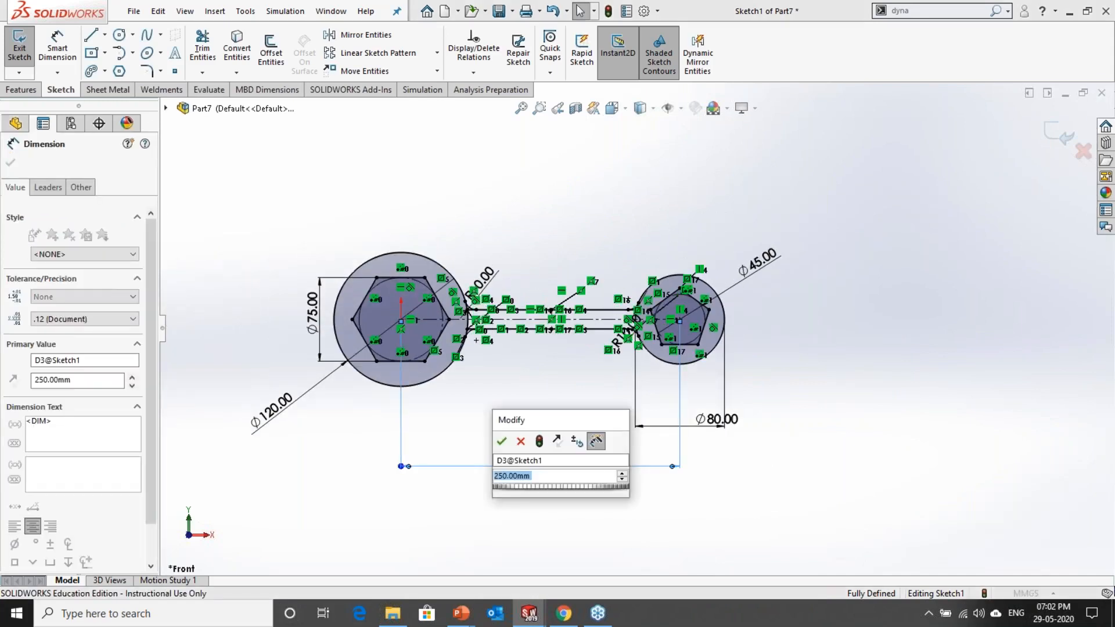
type("300")
key("Return")
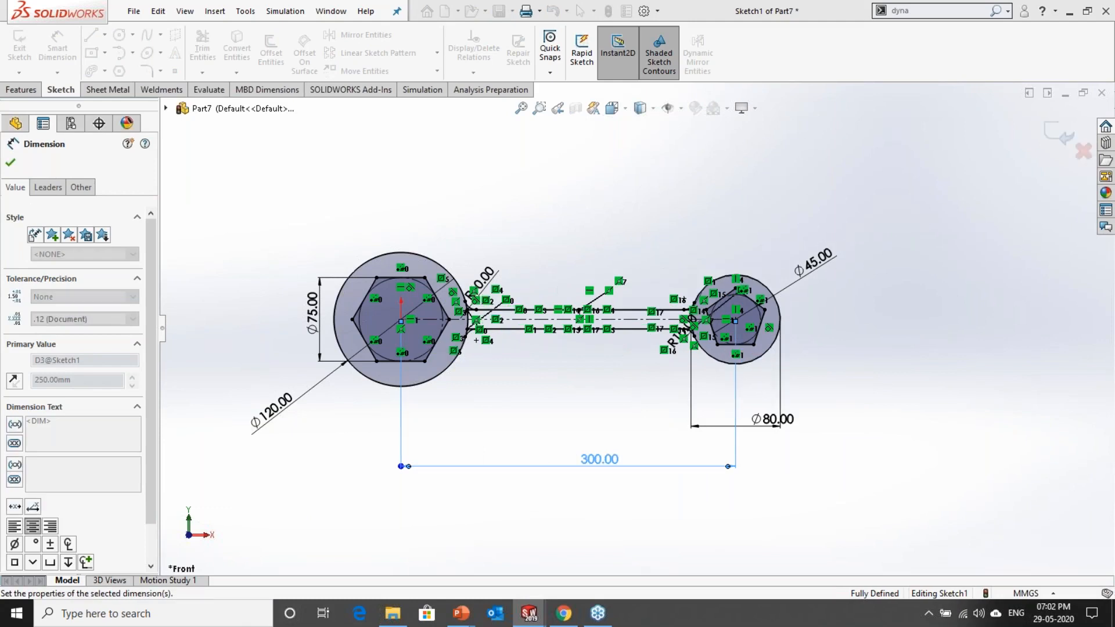
Step: Set the diameter of the circle around the hexagon to 160 mm
left_click(277, 414)
double_click(278, 414)
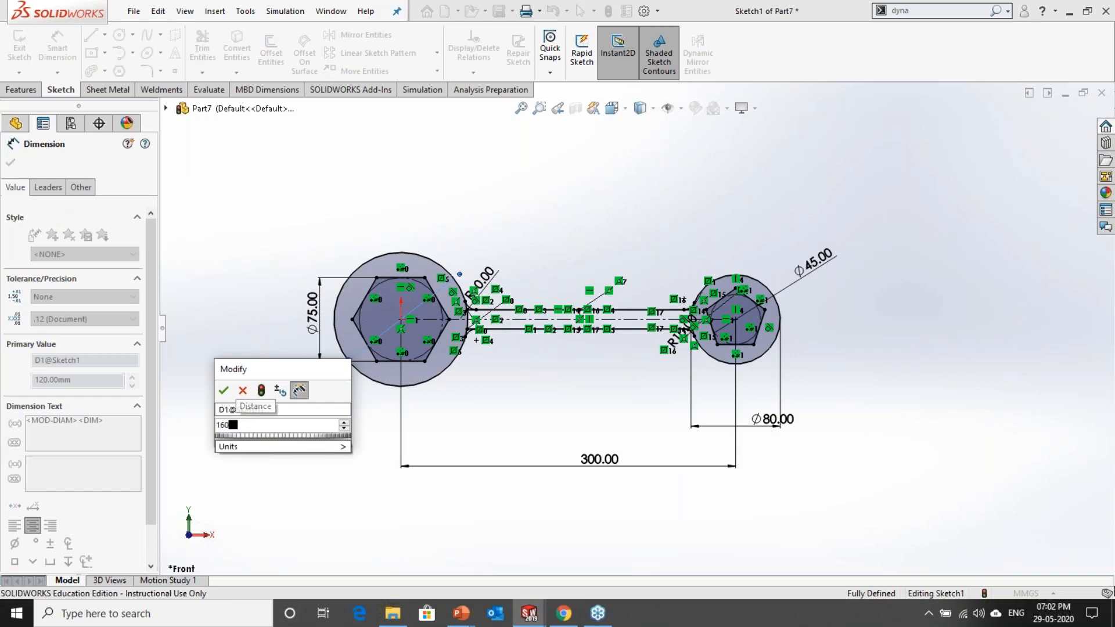
key("Return")
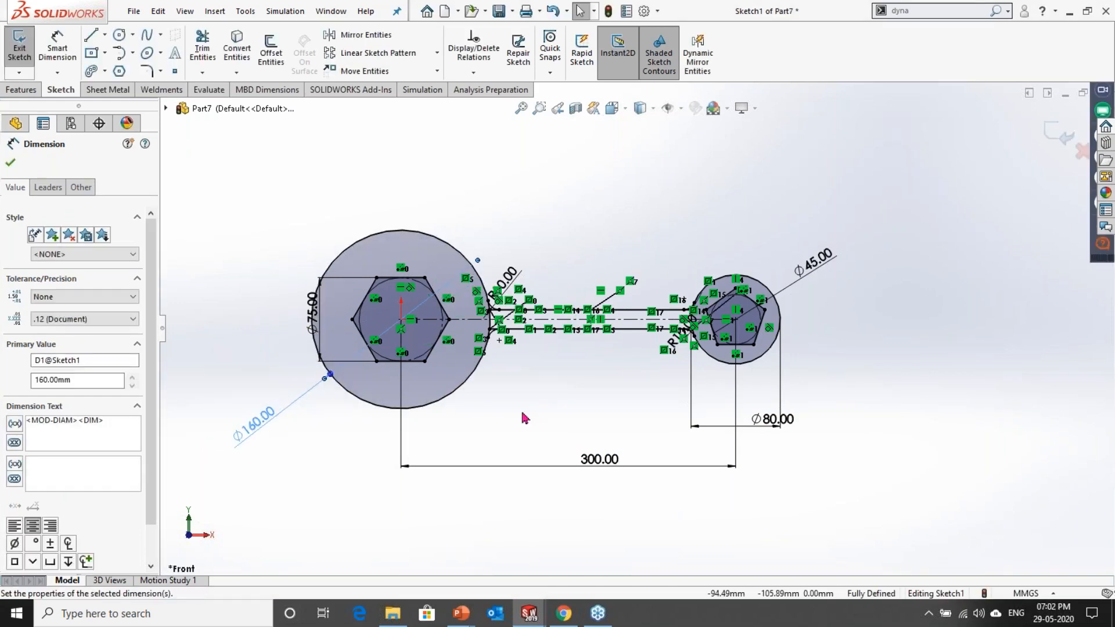
Step: Examine how the handle lines and the tangent arcs at both circles follow the changed dimensions
scroll(505, 366, "down", 3)
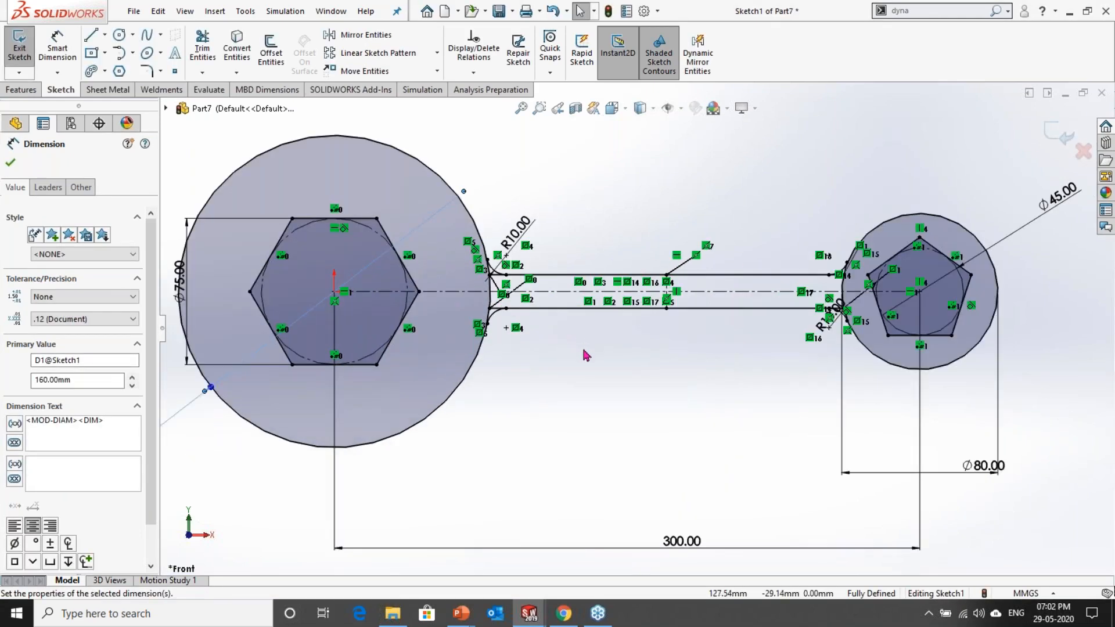
scroll(498, 309, "down", 3)
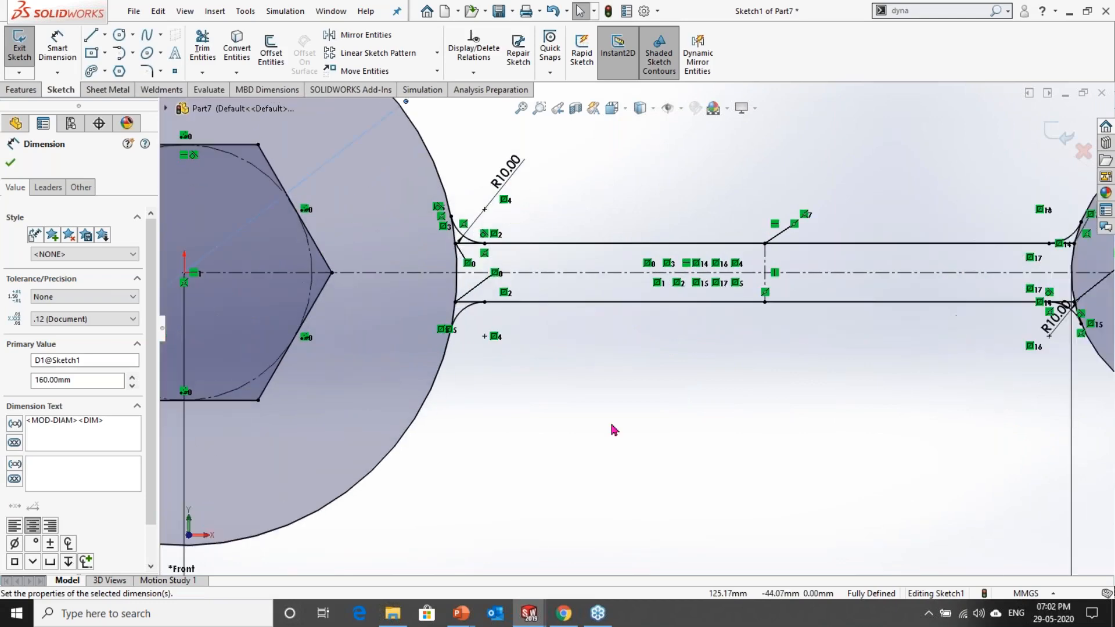
scroll(614, 430, "up", 5)
scroll(656, 351, "down", 5)
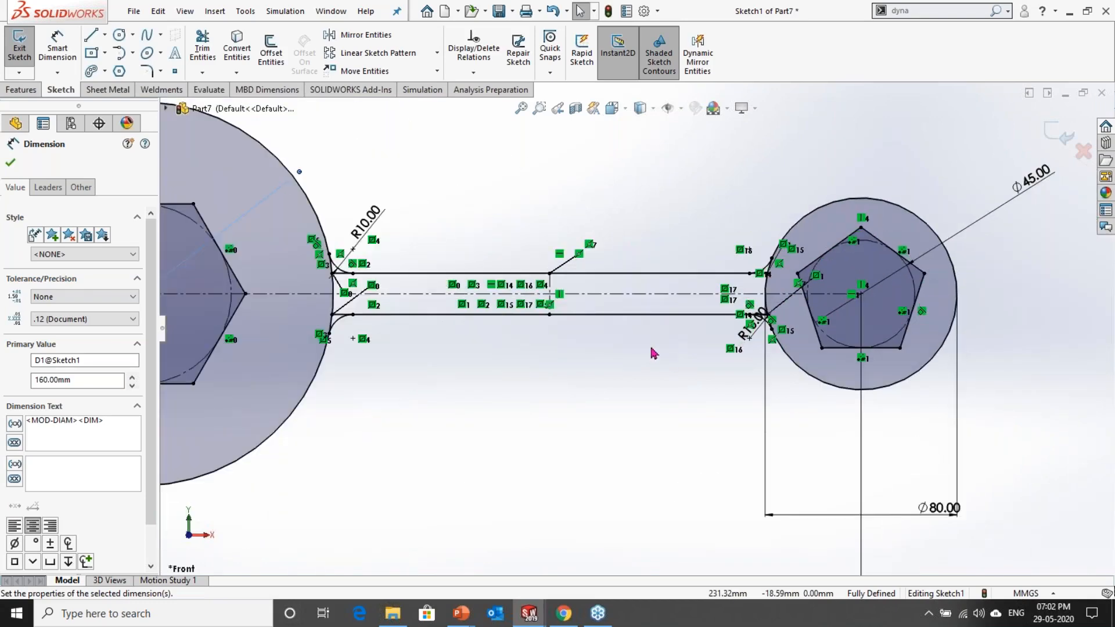
scroll(668, 395, "up", 5)
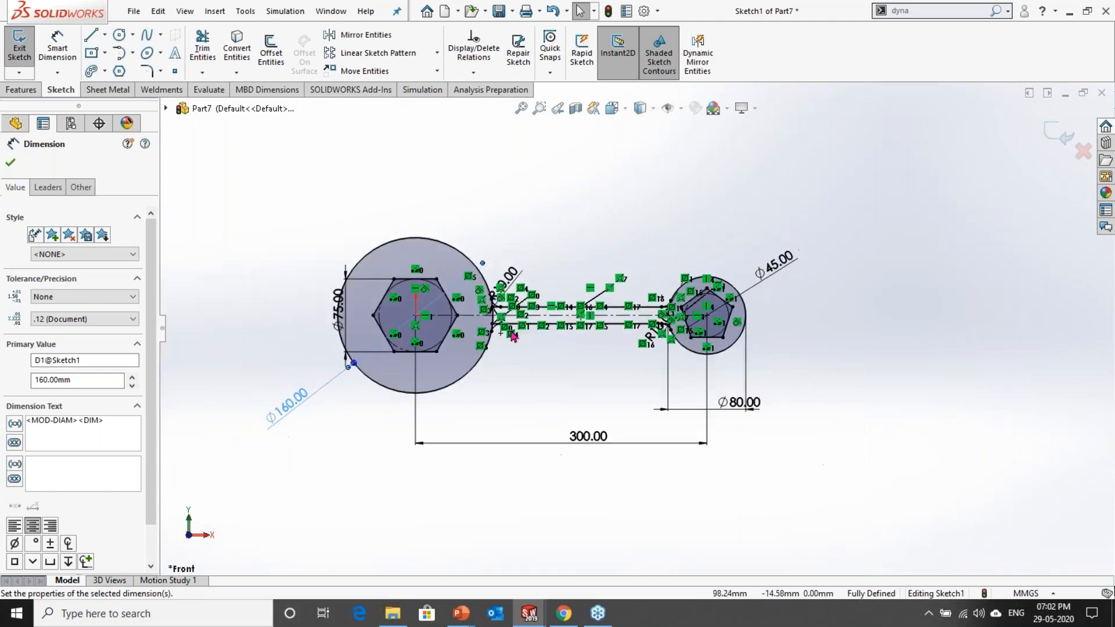
scroll(519, 335, "down", 2)
scroll(519, 335, "down", 2)
scroll(642, 416, "up", 6)
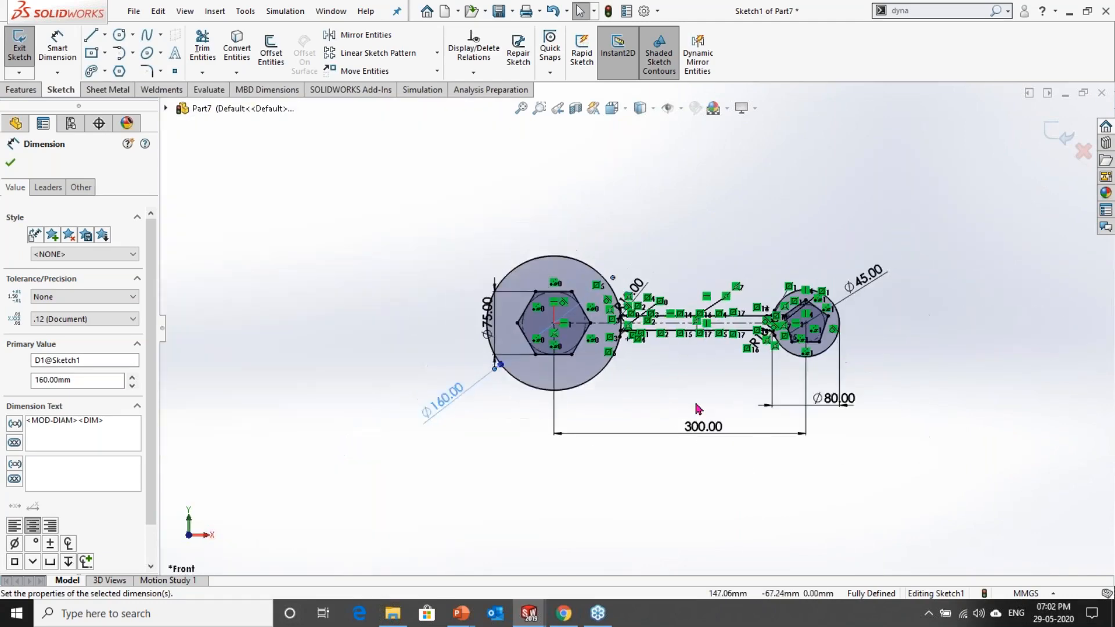
scroll(722, 373, "down", 2)
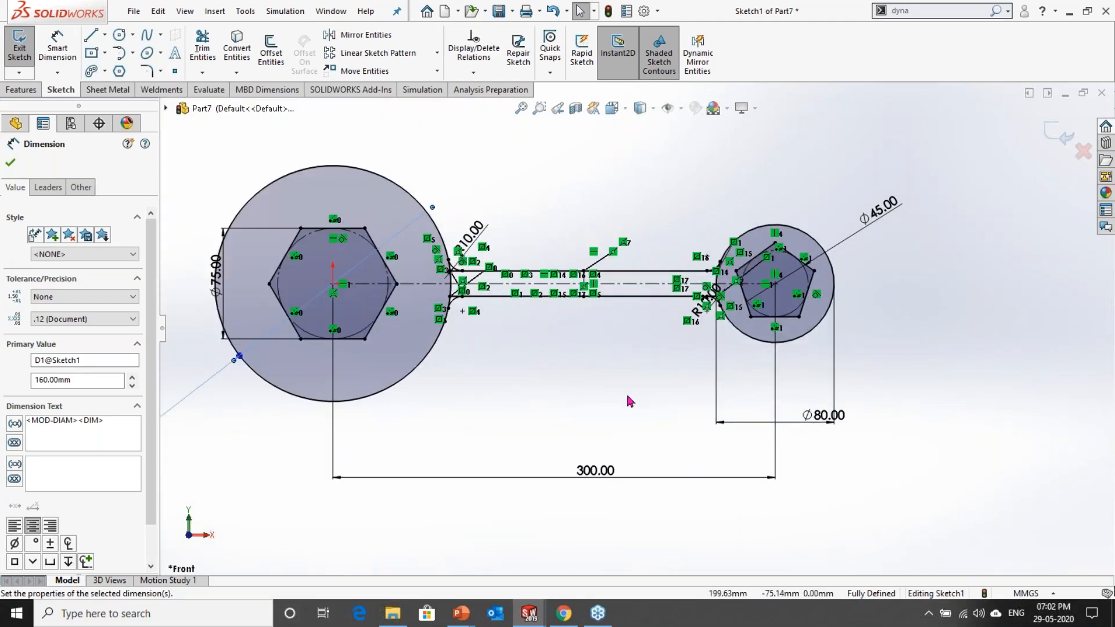
Step: Undo the last diameter change on the circle around the hexagon
key("ctrl+z")
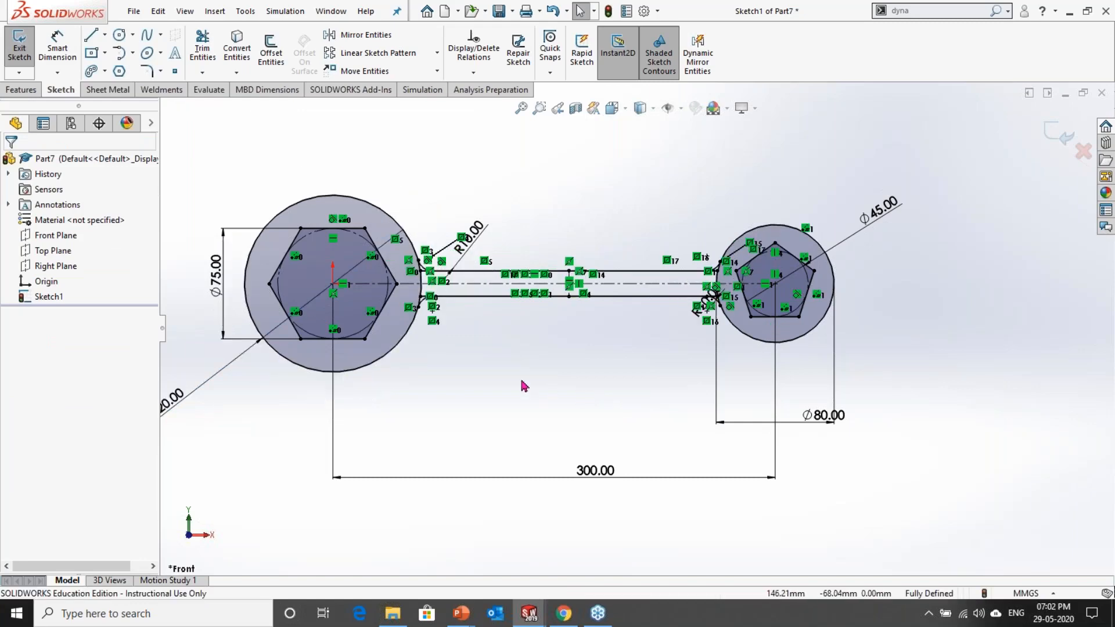
scroll(636, 325, "up", 3)
scroll(441, 287, "down", 3)
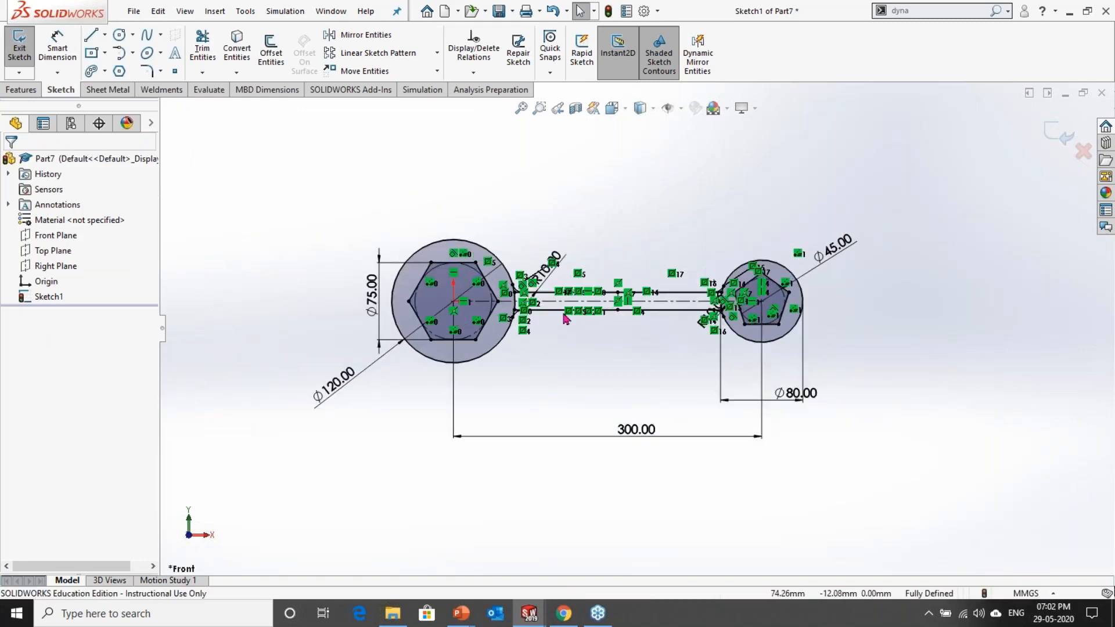
scroll(532, 344, "down", 4)
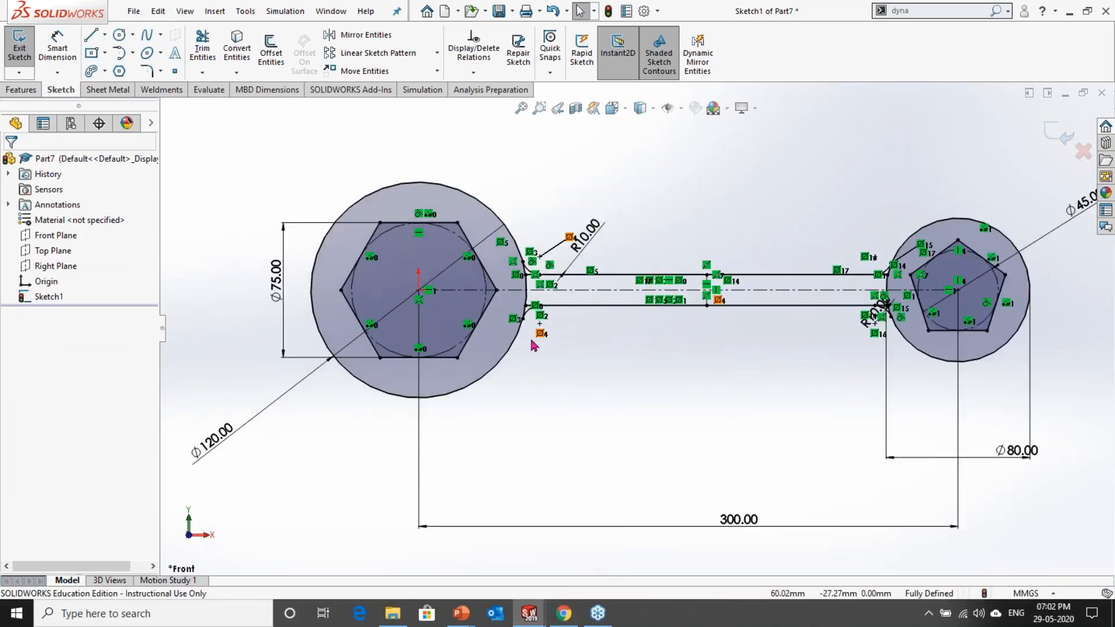
scroll(532, 344, "up", 2)
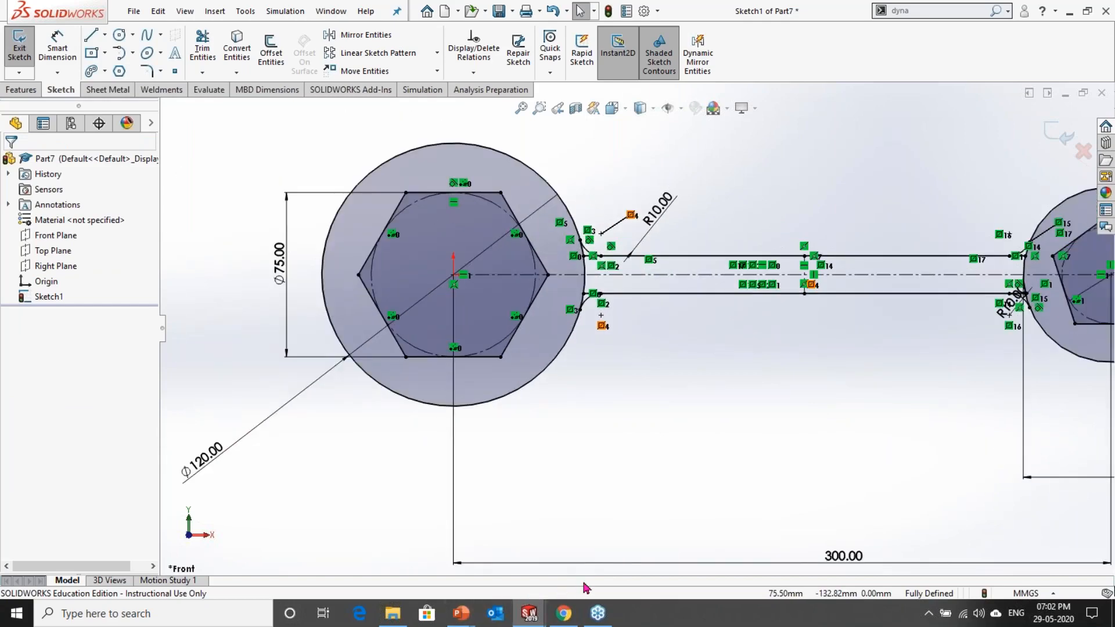
Step: Switch to the PowerPoint exercise slide to check the slot in the wrench drawing, and return to the SOLIDWORKS sketch
key("alt+Tab")
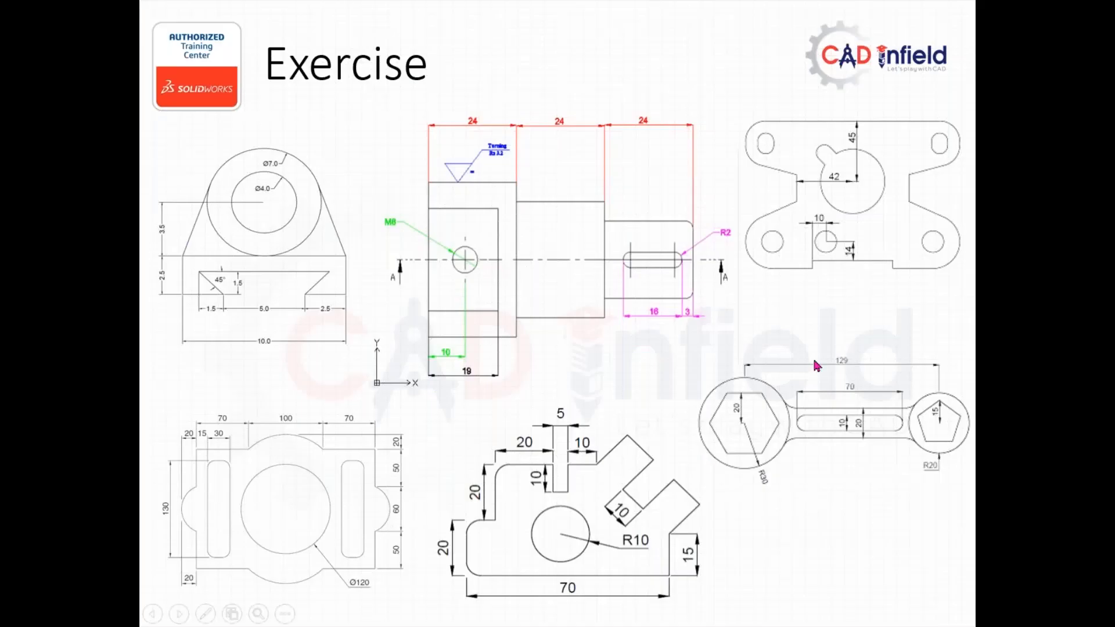
key("alt+Tab")
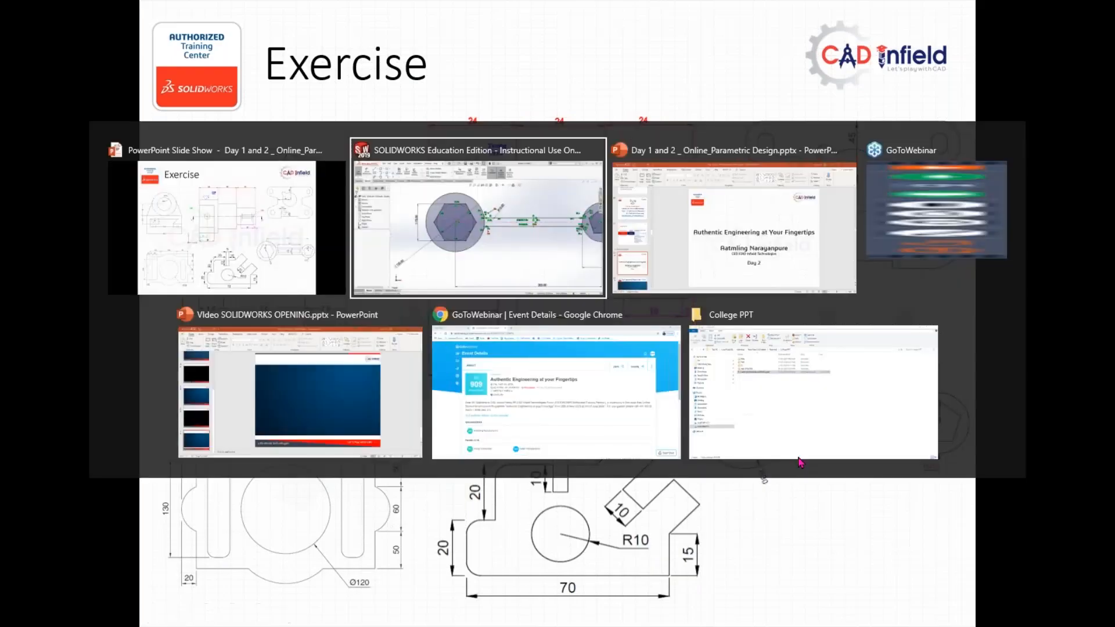
scroll(752, 314, "down", 4)
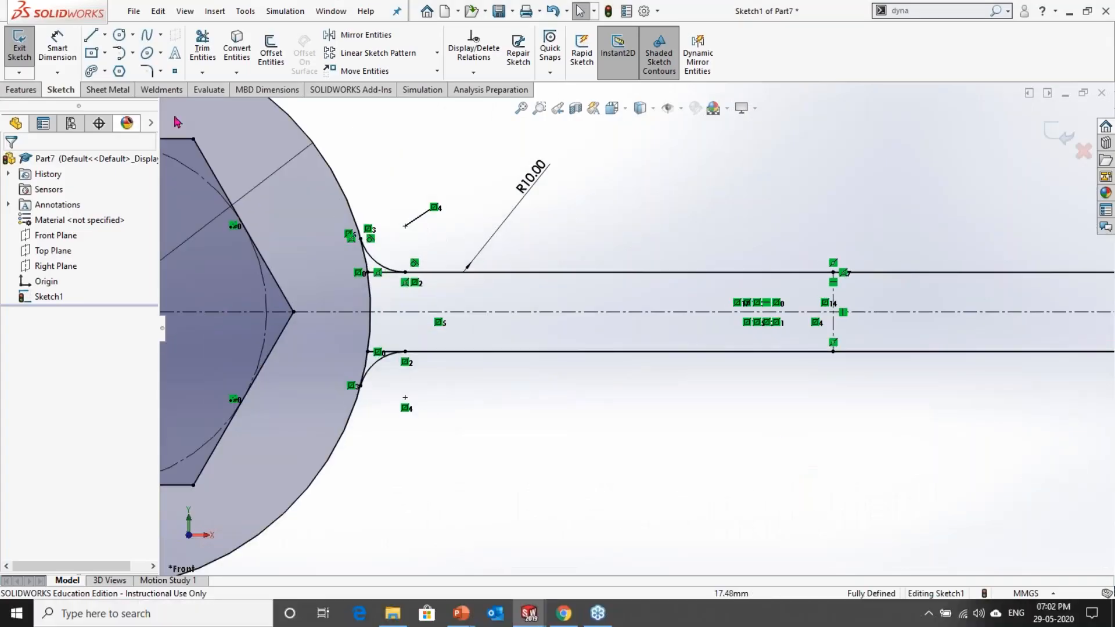
left_click(106, 70)
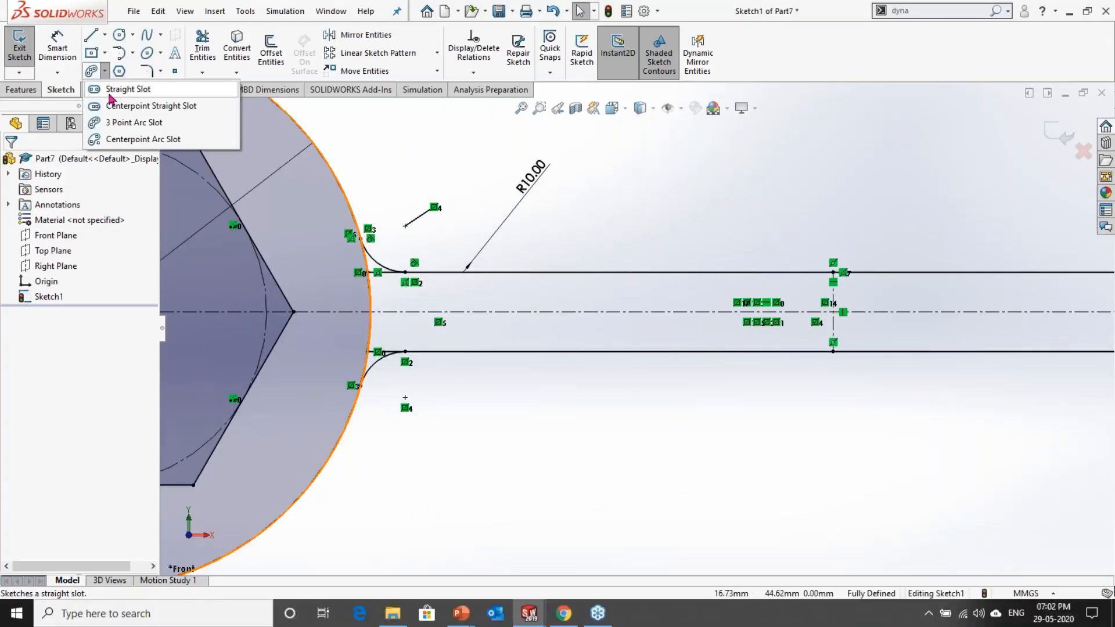
left_click(110, 94)
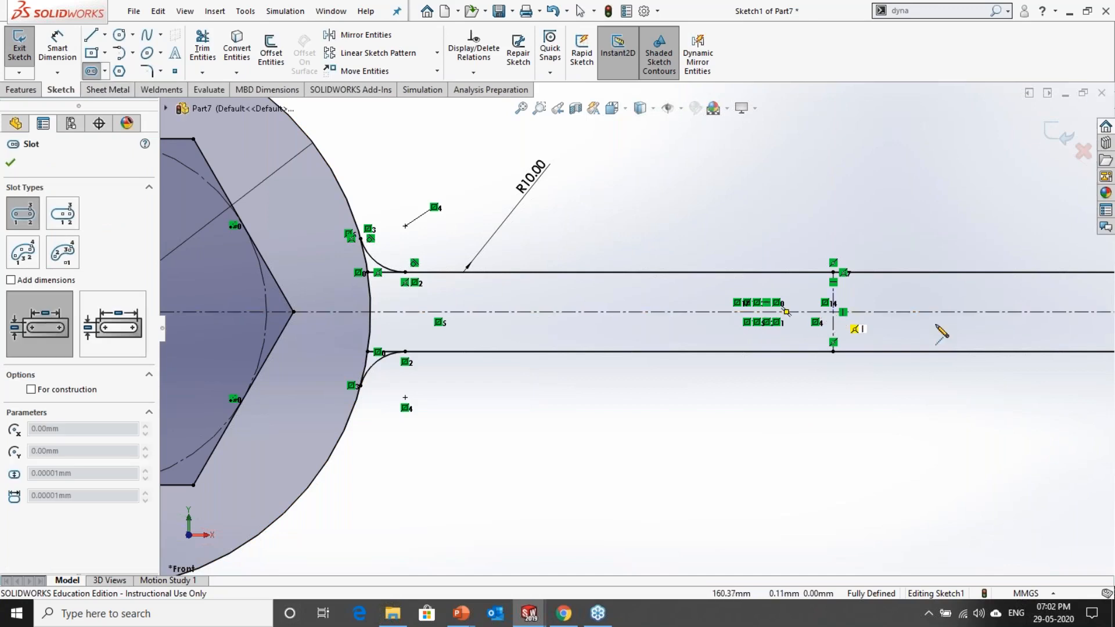
scroll(862, 340, "up", 3)
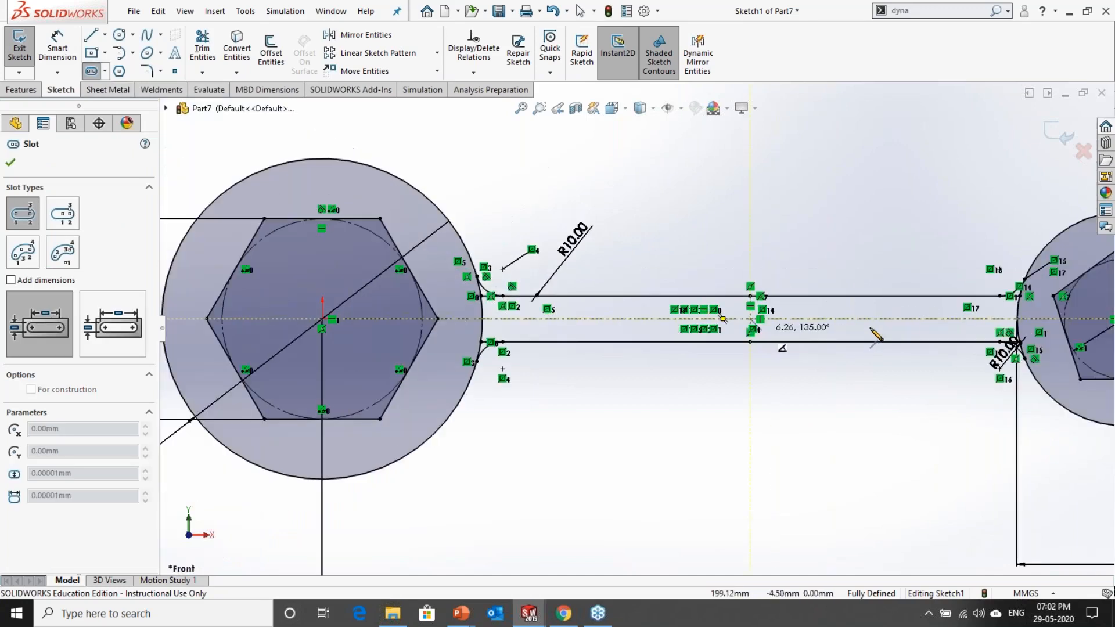
left_click(750, 319)
left_click(905, 319)
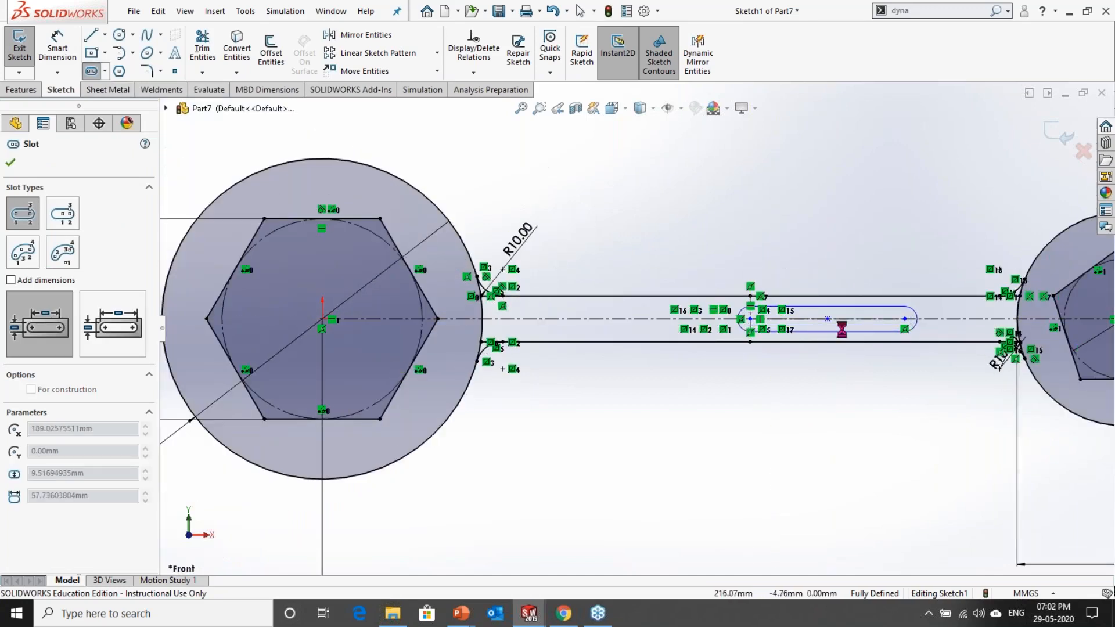
key("Escape")
Step: Sketch a horizontal centerpoint straight slot about 49 mm between centers and 10 mm wide, centered on the handle's vertical construction line
scroll(842, 330, "down", 3)
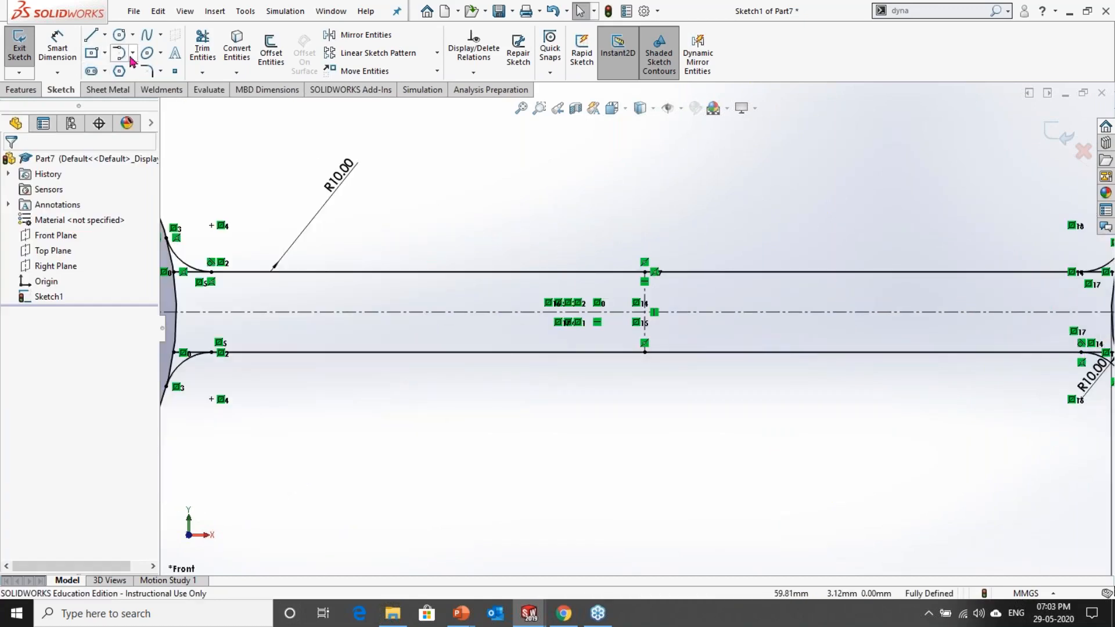
left_click(105, 72)
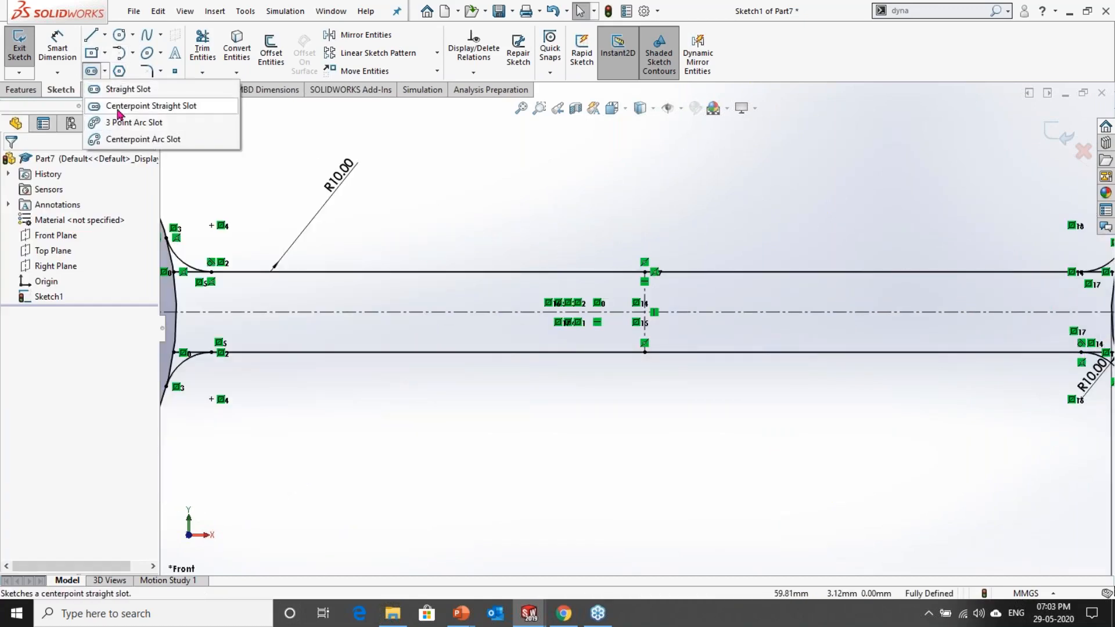
left_click(119, 110)
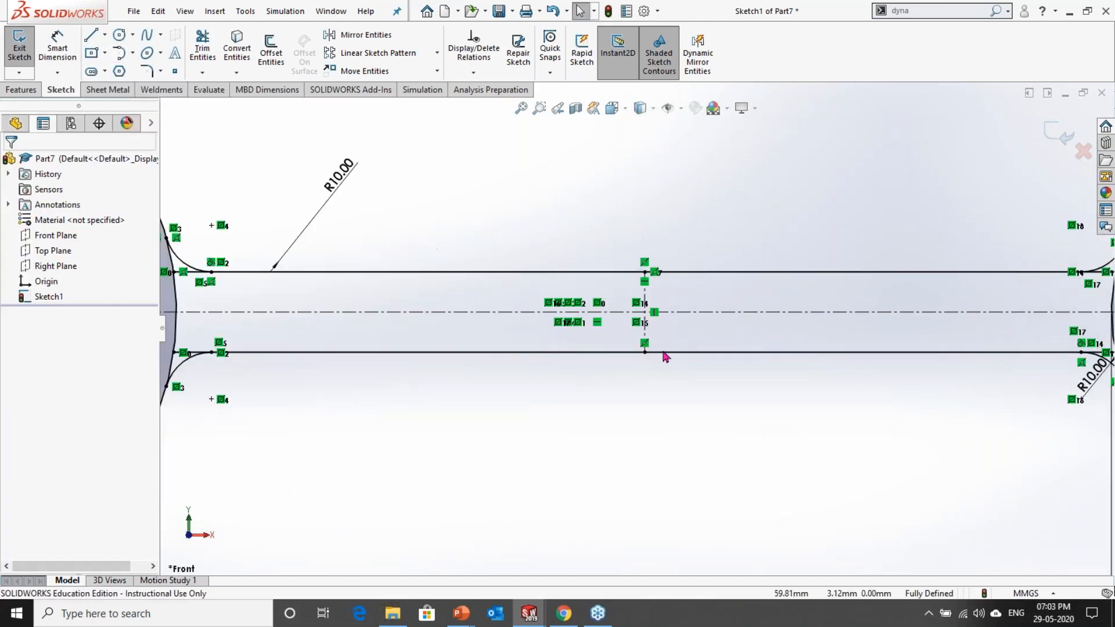
scroll(652, 320, "down", 3)
left_click(638, 302)
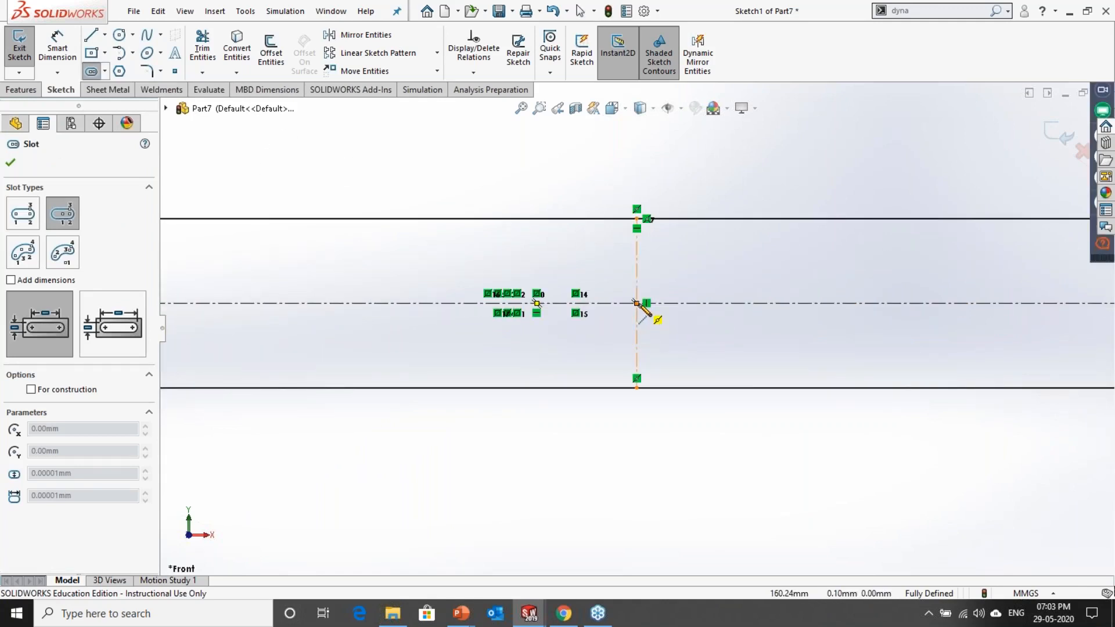
left_click(880, 303)
left_click(882, 354)
left_click(880, 354)
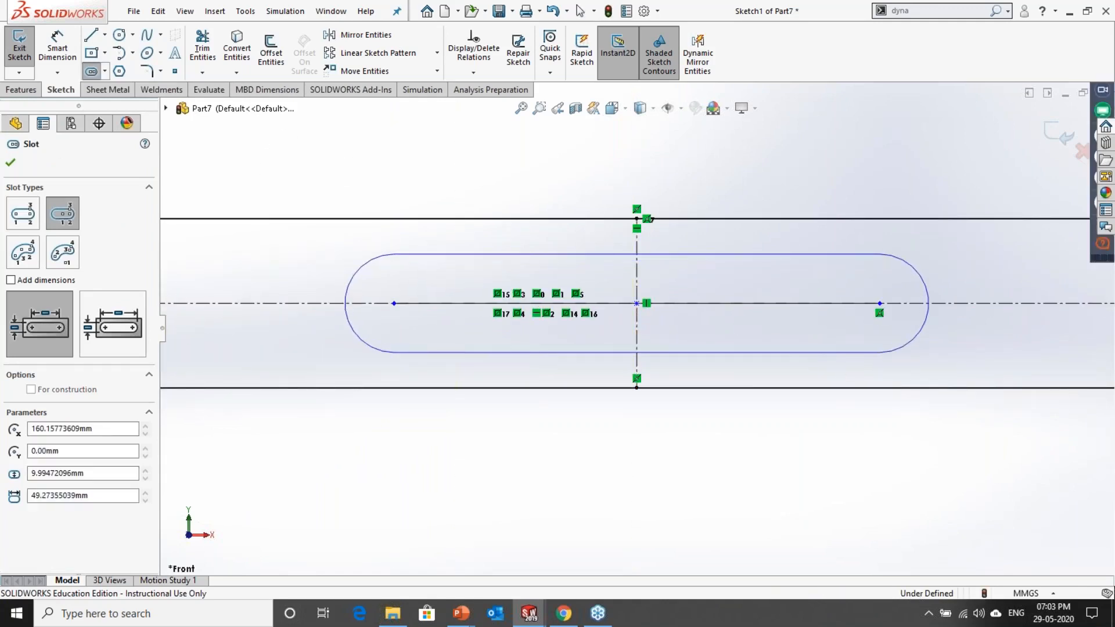
Step: Dimension the slot's center-to-center length as 80 mm
left_click(59, 49)
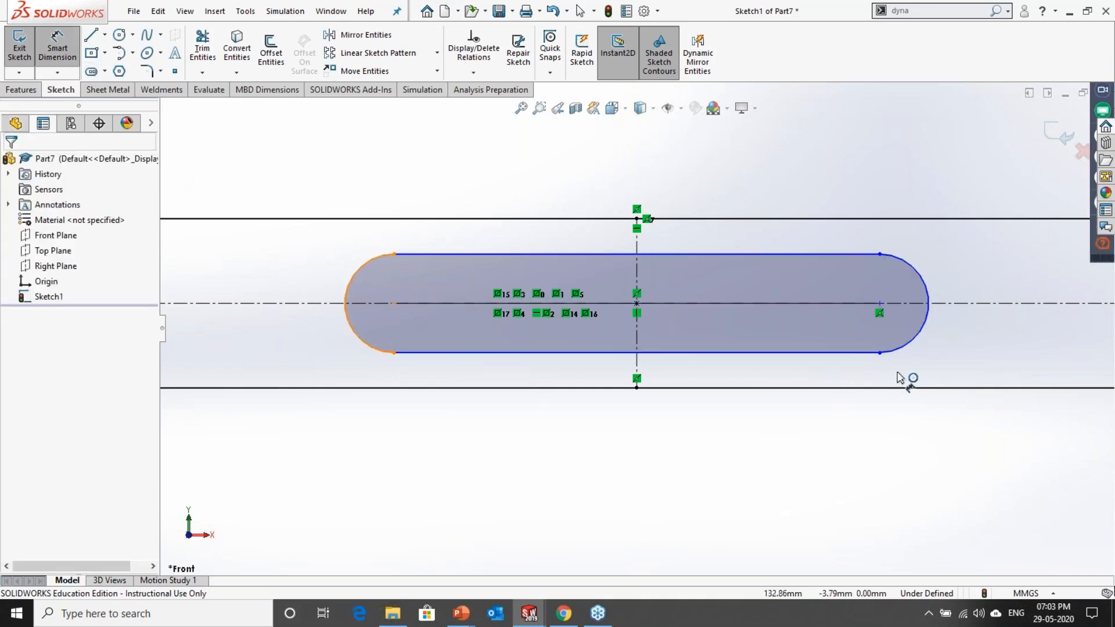
left_click(900, 351)
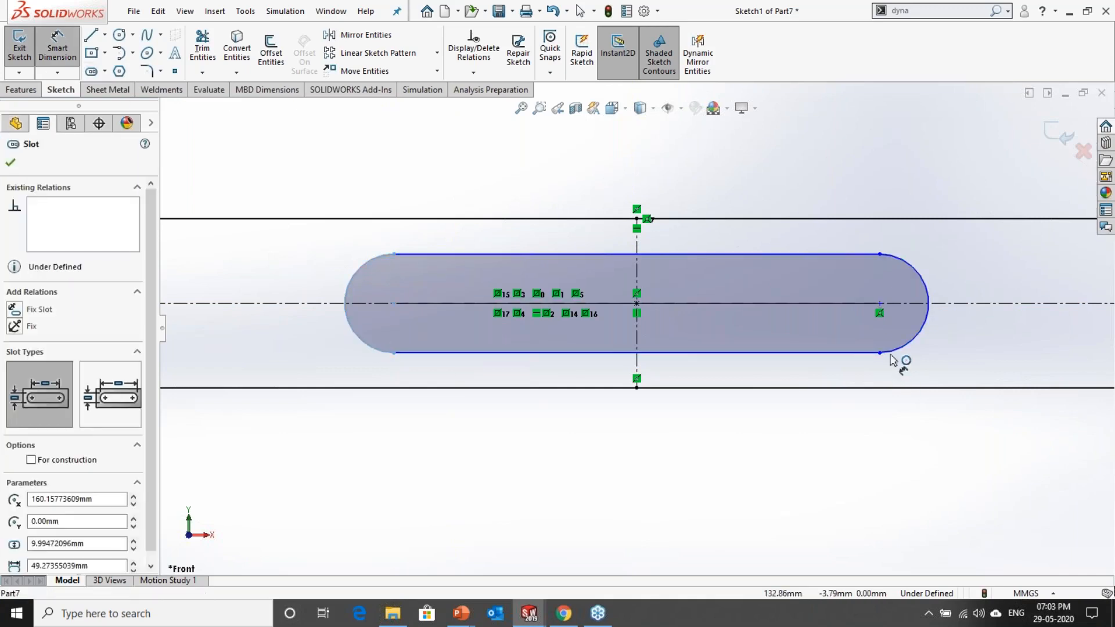
left_click(696, 443)
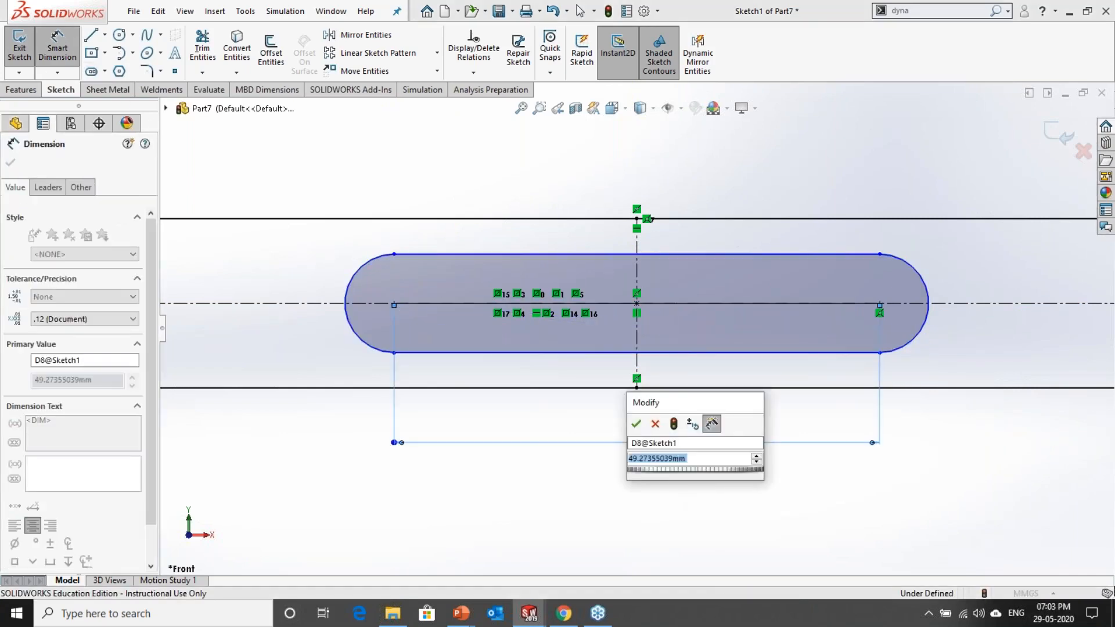
type("80")
key("Return")
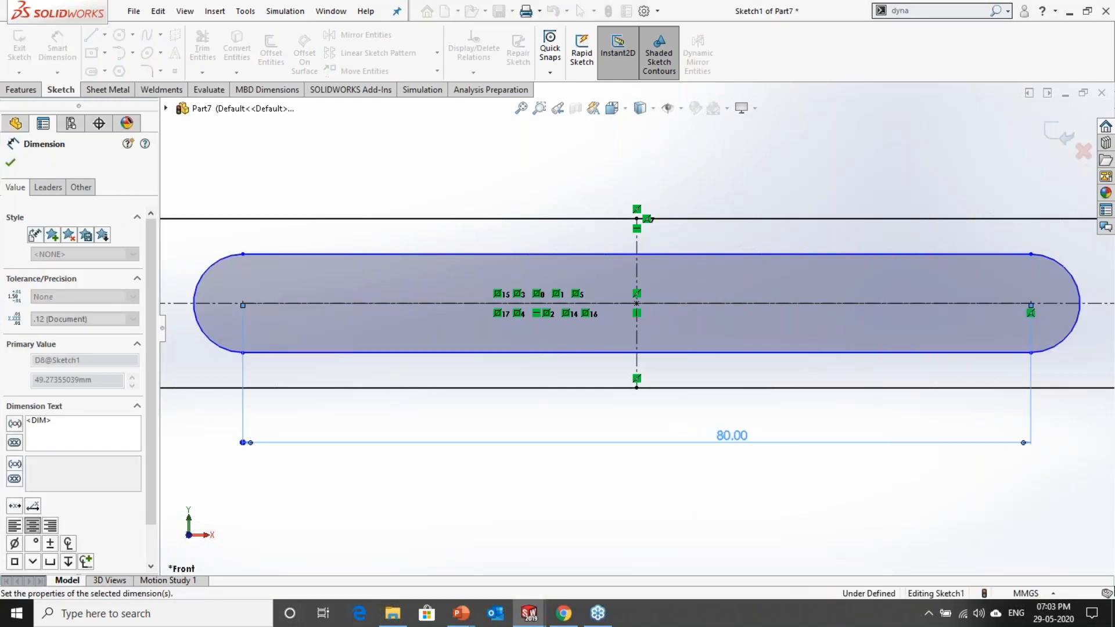
Step: Dimension the slot's width between its two straight edges as 10 mm
left_click(739, 254)
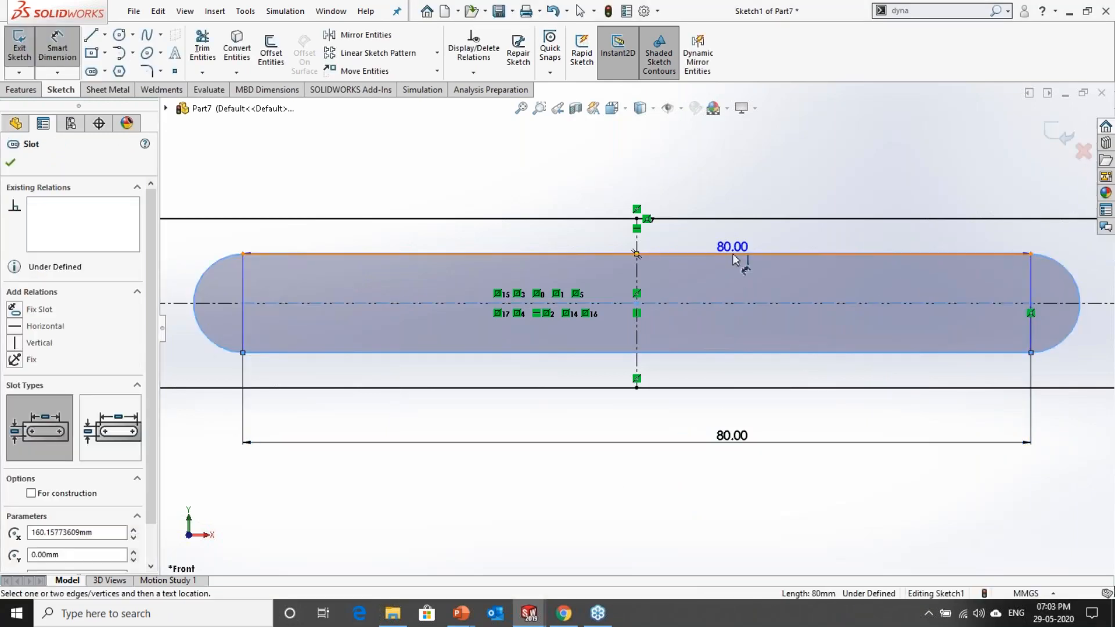
left_click(813, 171)
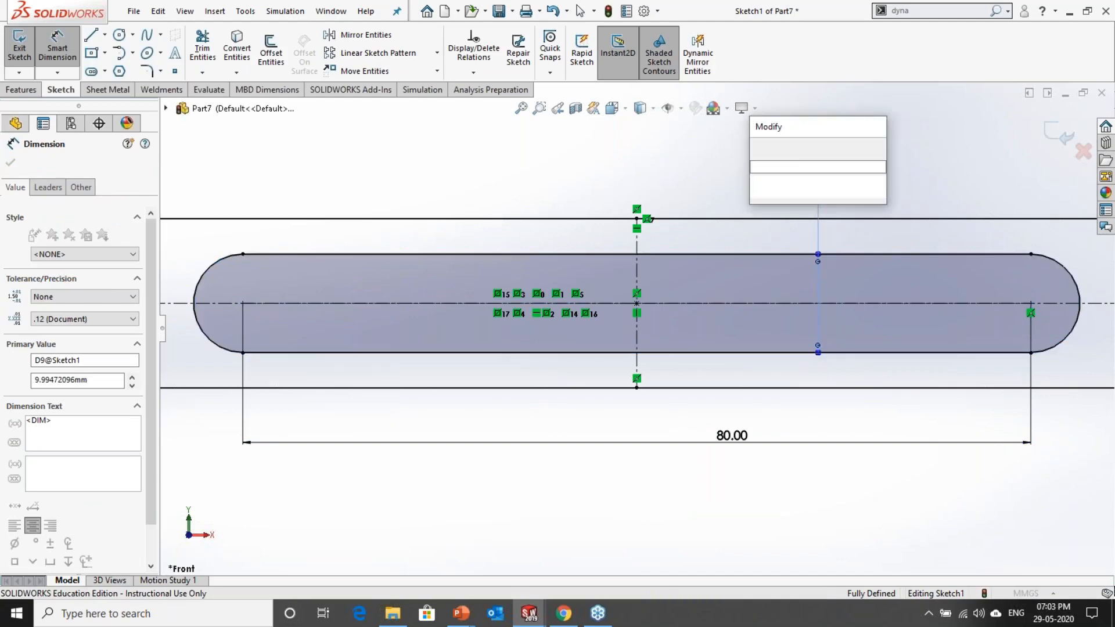
type("10")
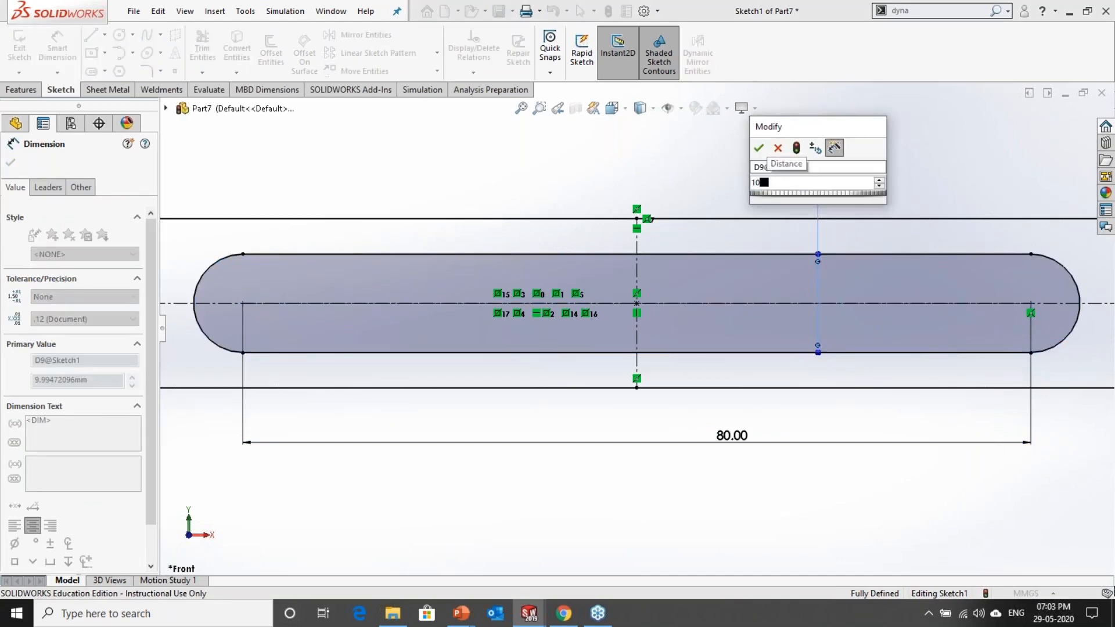
key("Return")
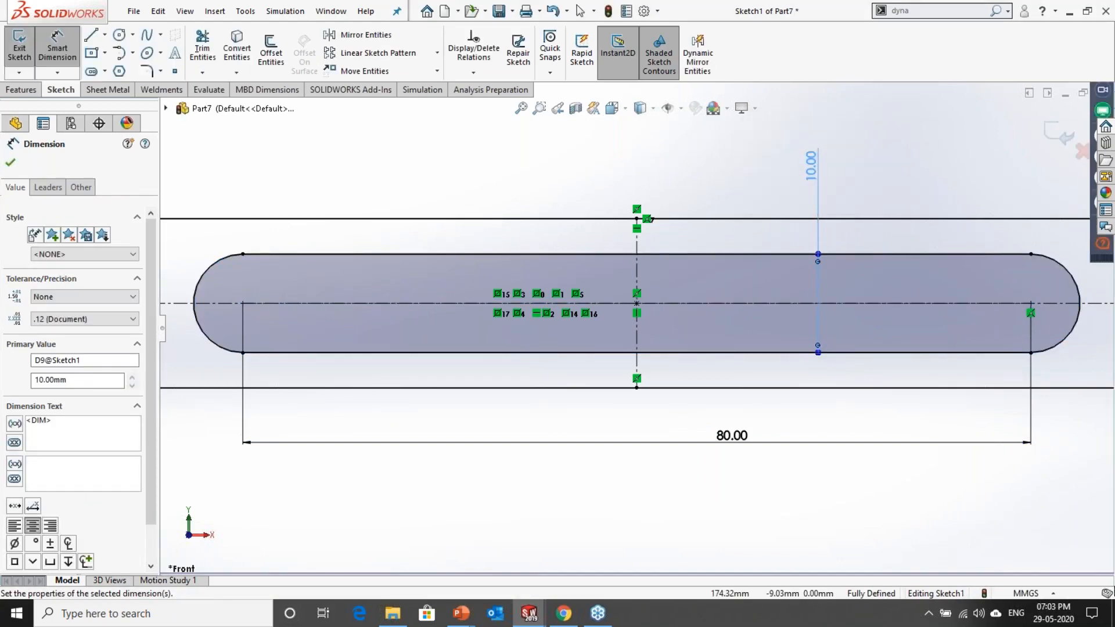
Step: Review the whole sketch and switch to the PowerPoint exercise slide to compare it with the wrench drawing
key("f")
left_click(722, 425)
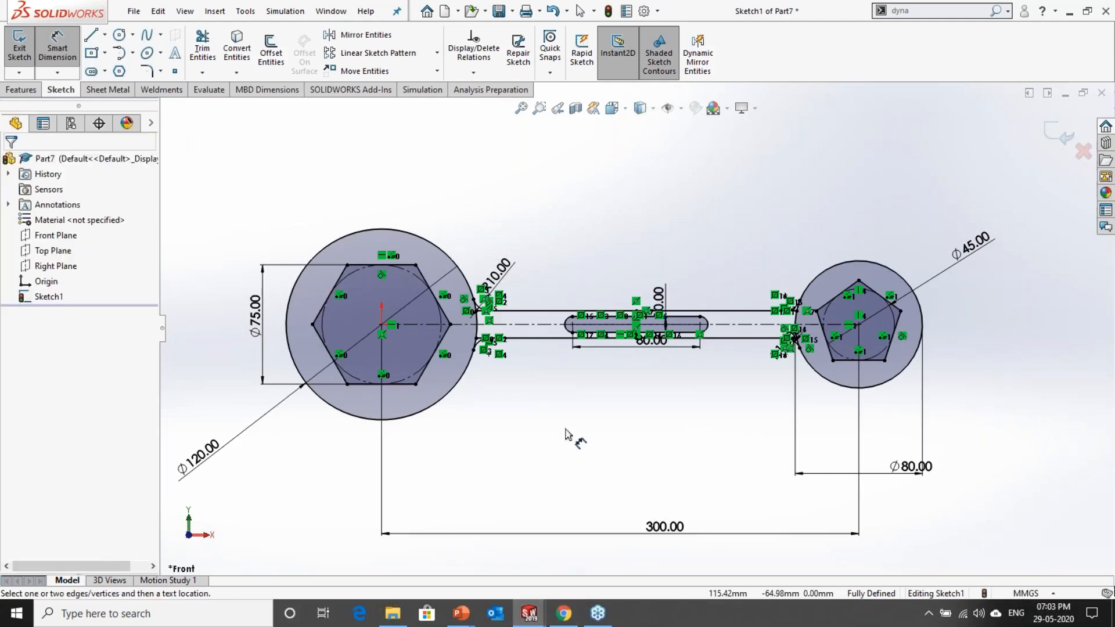
key("alt+Tab")
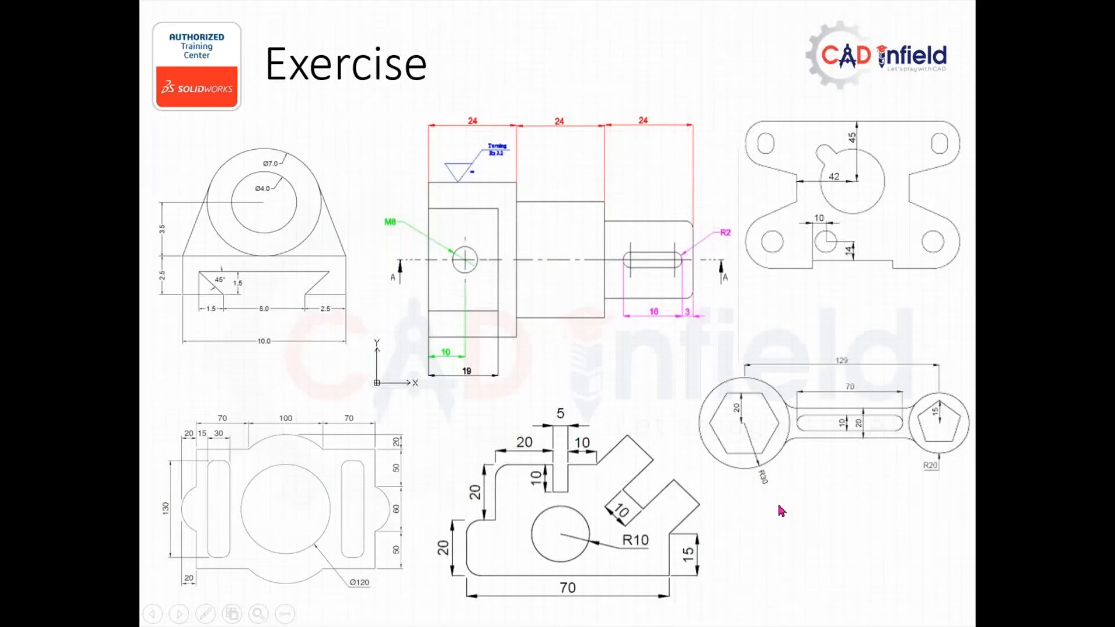